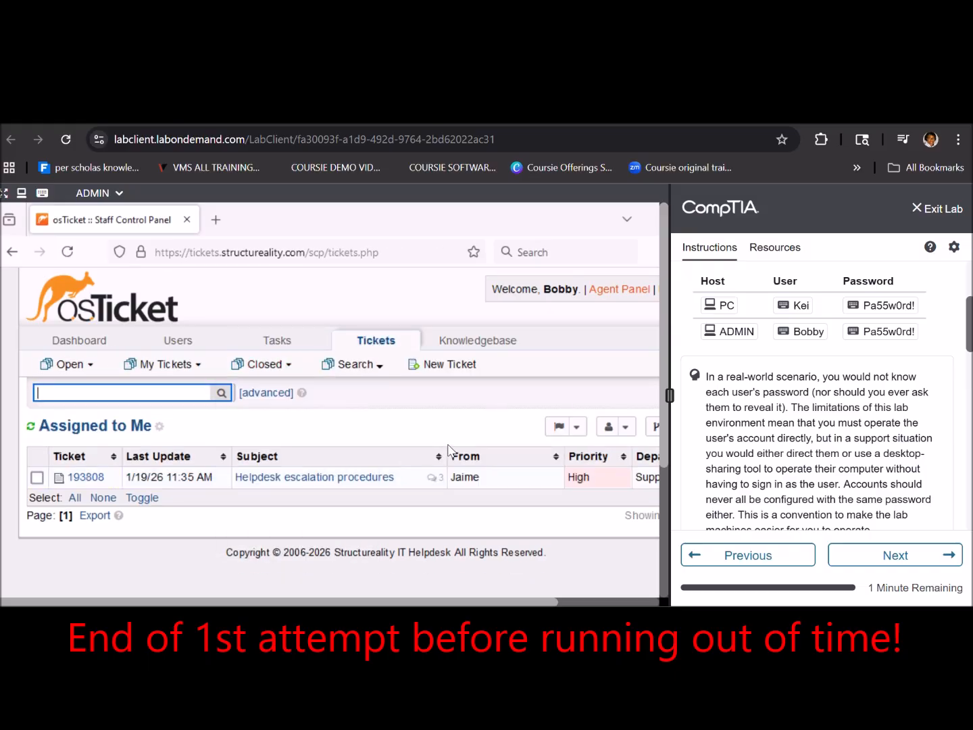
- Open the Helpdesk escalation procedures ticket and review the drafted reply
left_click(368, 477)
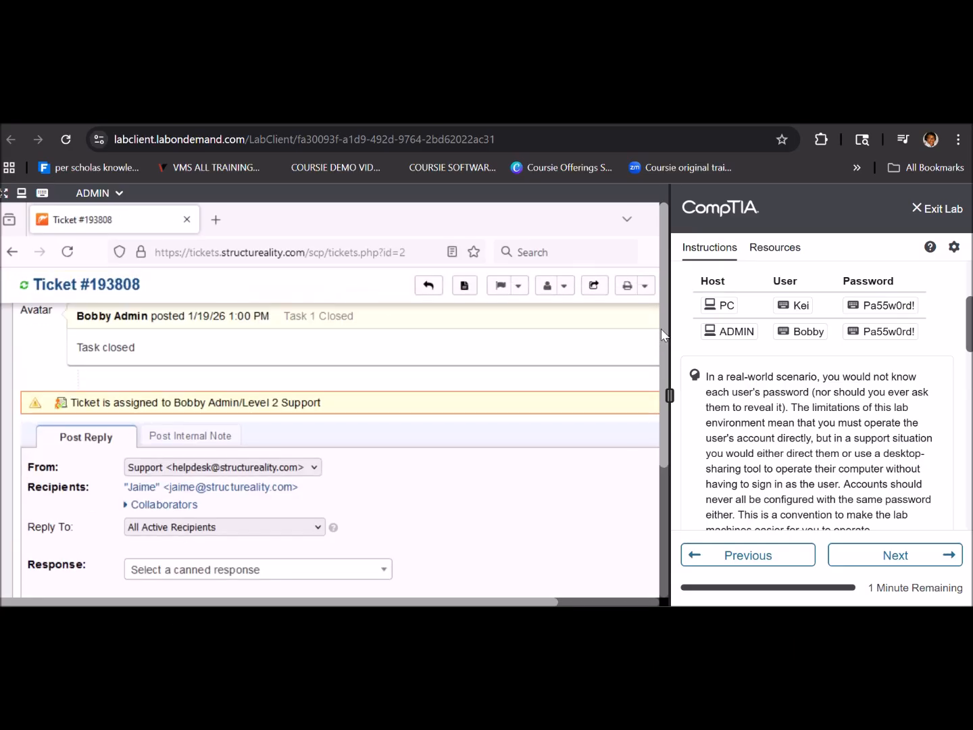
left_click_drag(666, 337, 662, 481)
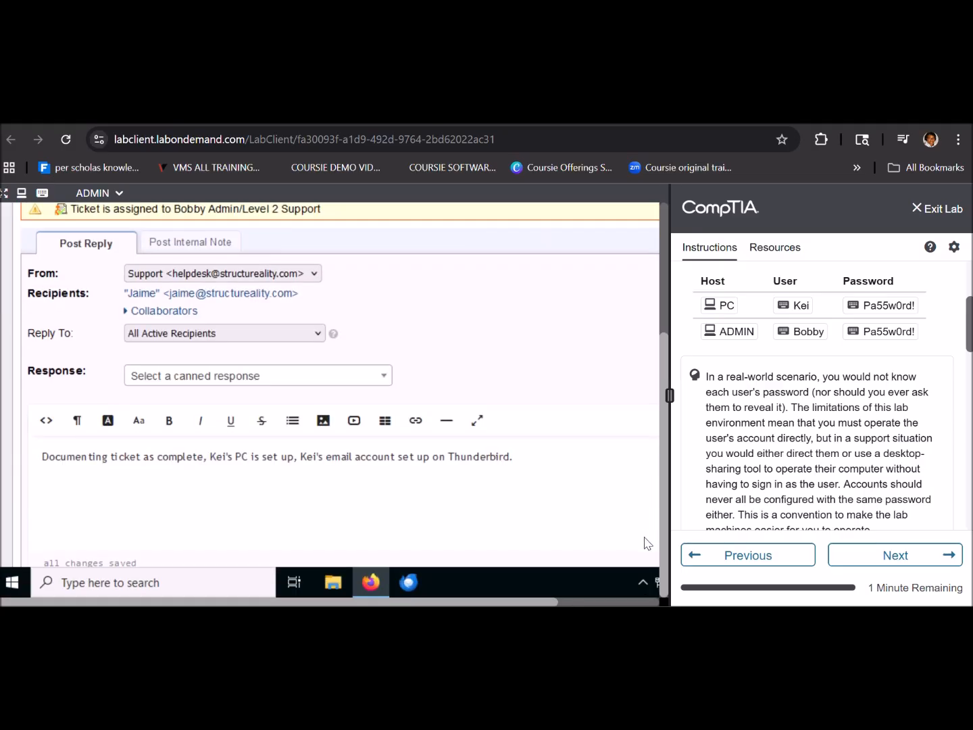
left_click(611, 509)
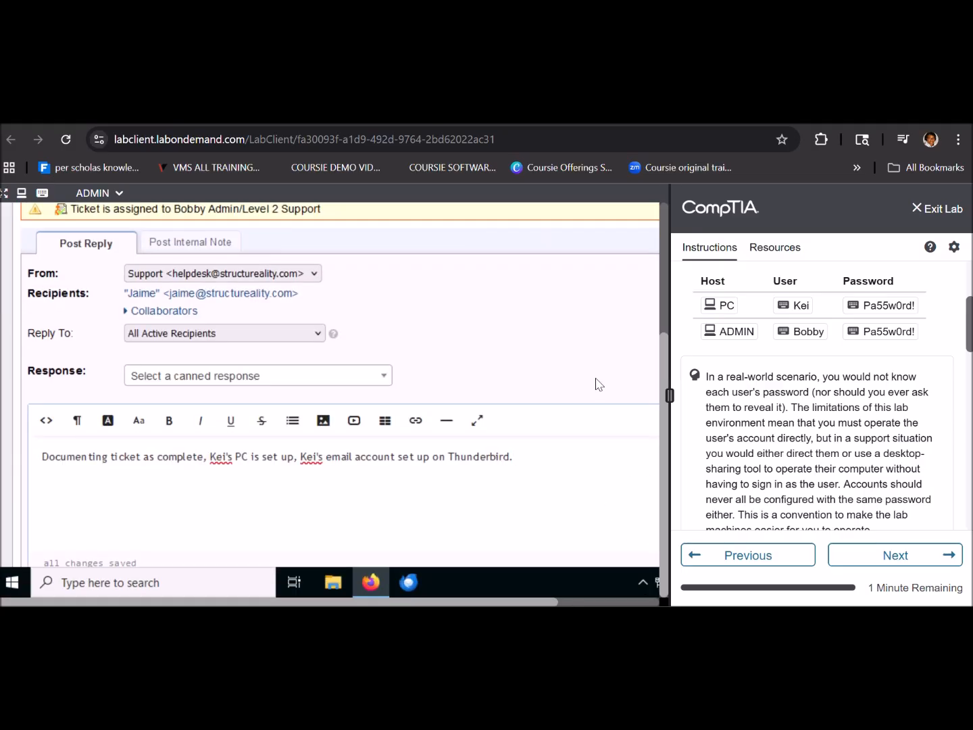
scroll(597, 382, "down", 3)
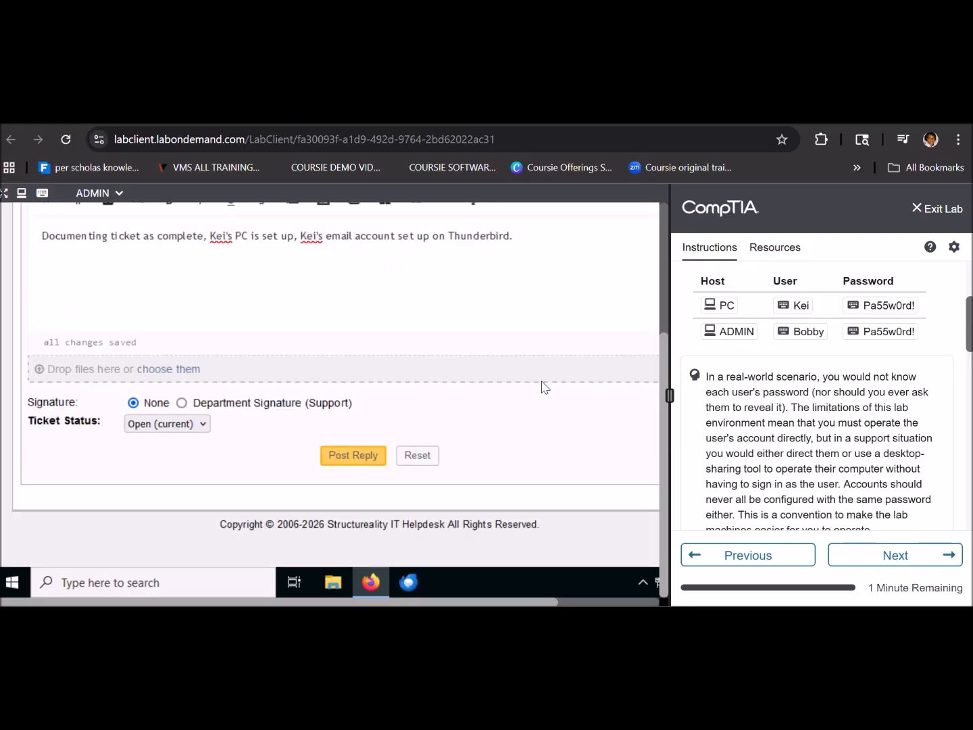
- Set Ticket Status to Closed and post the reply
left_click(202, 424)
left_click(193, 483)
left_click(348, 452)
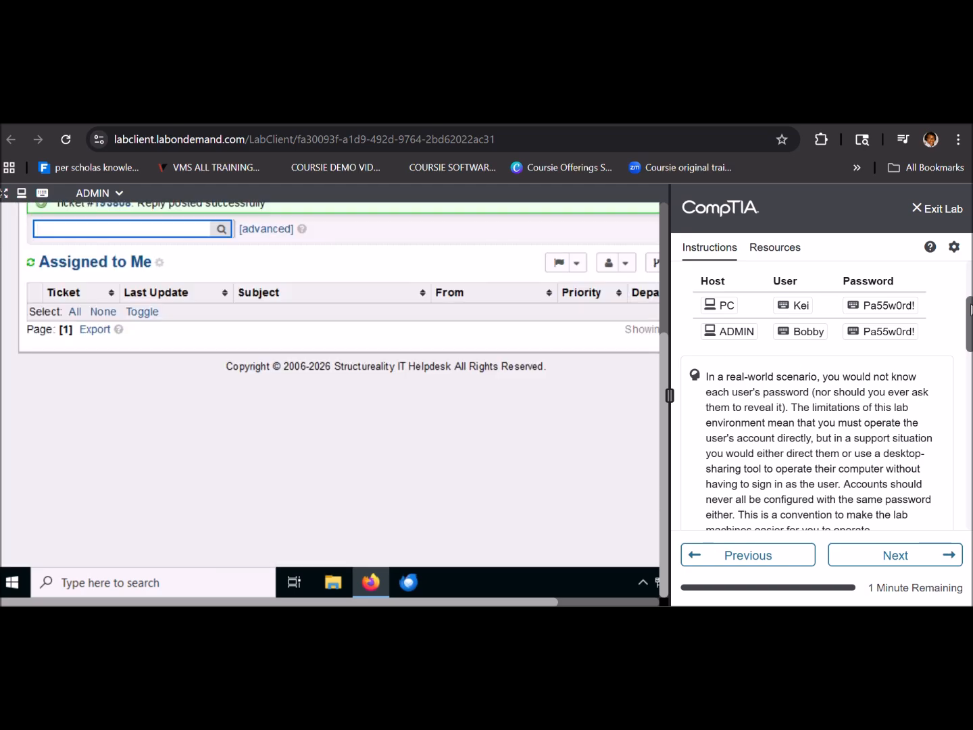
left_click_drag(970, 309, 966, 481)
- Evaluate the lab and scroll to the 55/100 score results
left_click(716, 446)
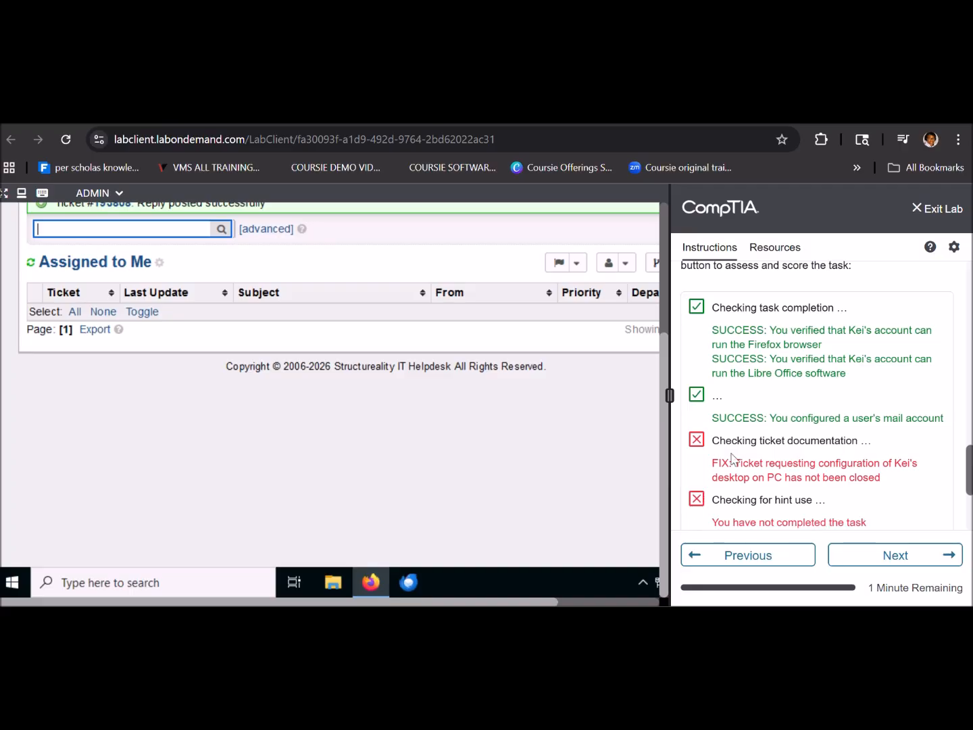
left_click_drag(971, 477, 968, 541)
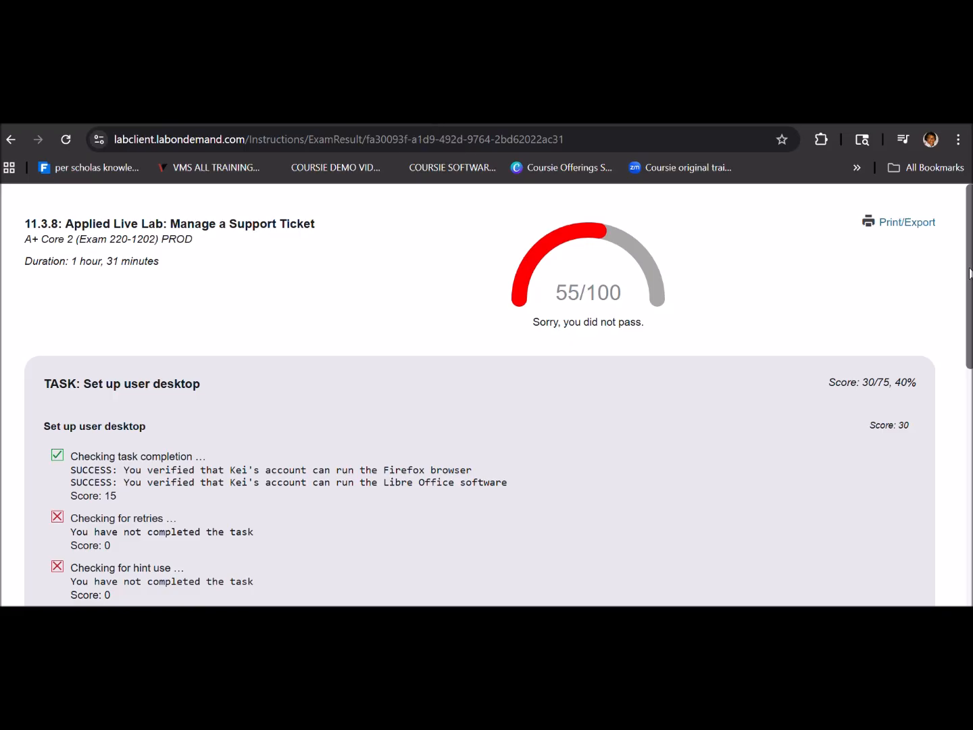
- Scroll down the score report to the escalation checks and back up
left_click_drag(970, 274, 940, 571)
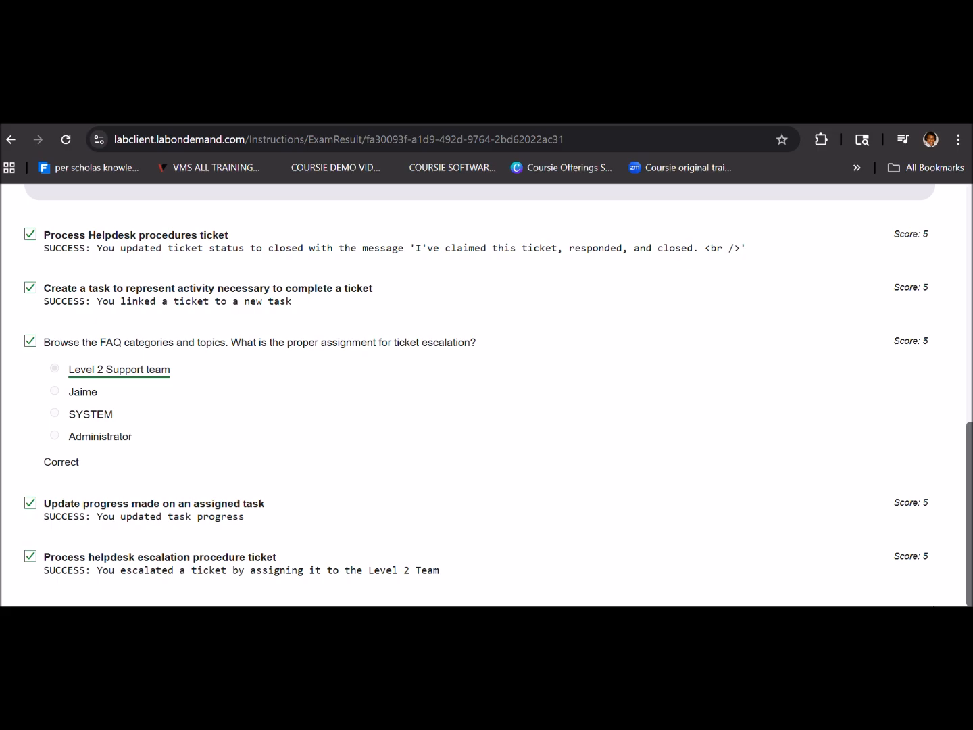
left_click_drag(964, 525, 964, 292)
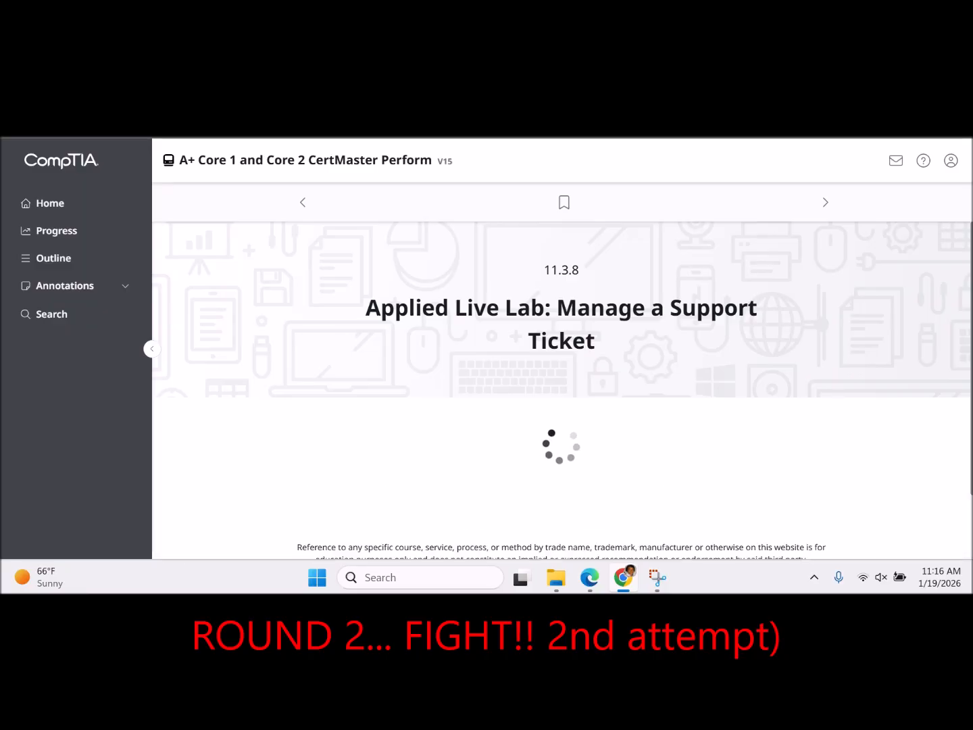
- Scroll to Latest Attempt and start a new attempt of the Manage a Support Ticket lab
left_click_drag(970, 245, 969, 412)
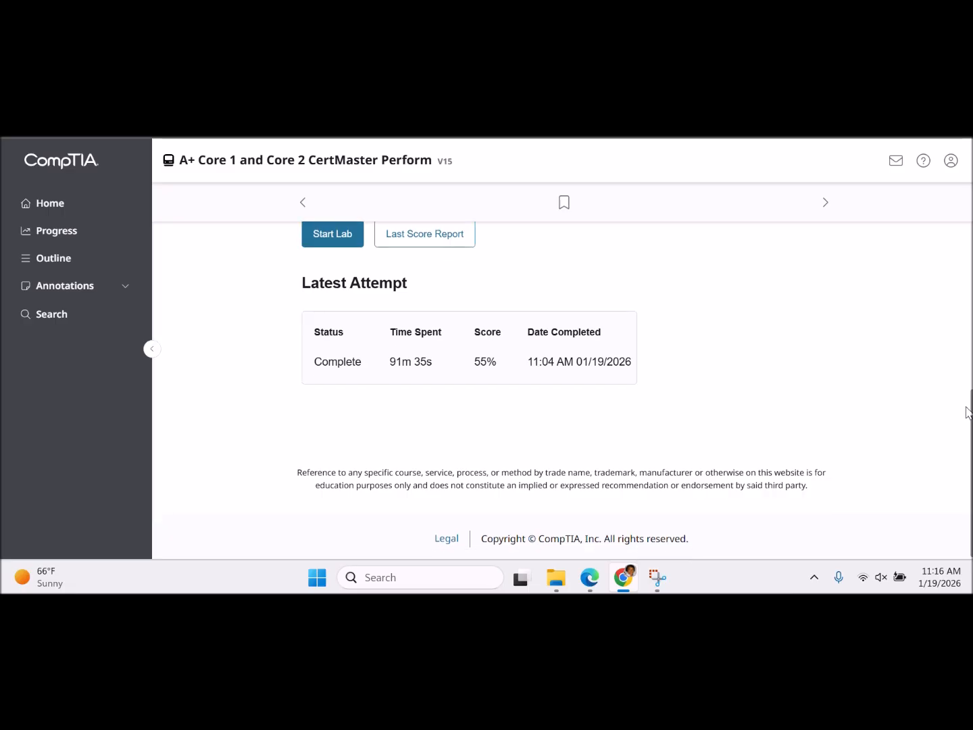
left_click_drag(969, 413, 966, 397)
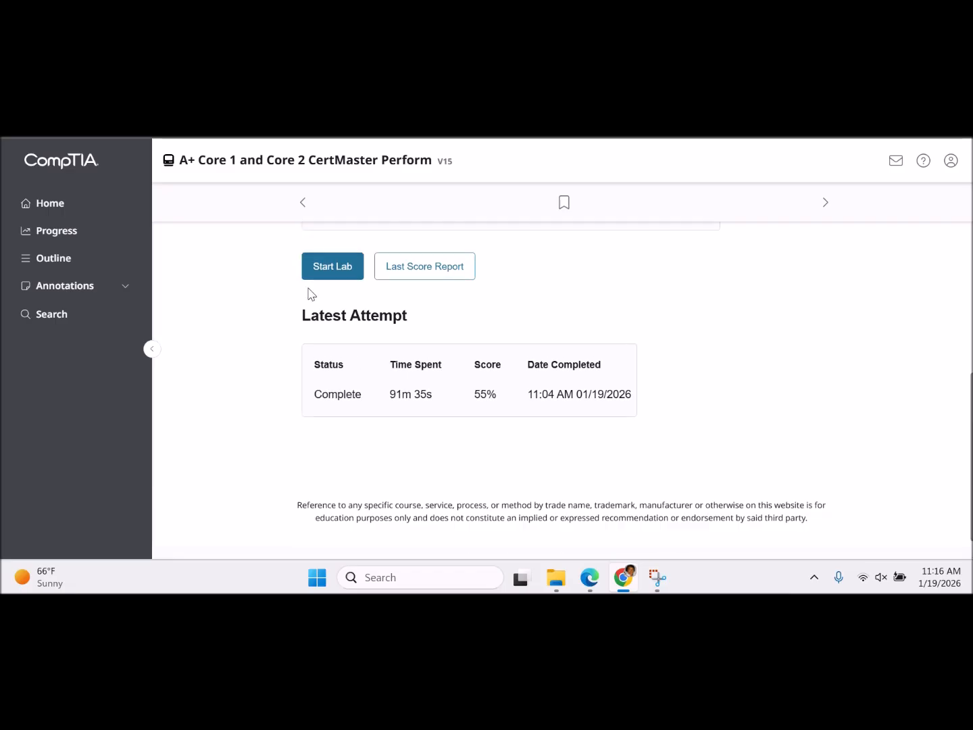
left_click(337, 266)
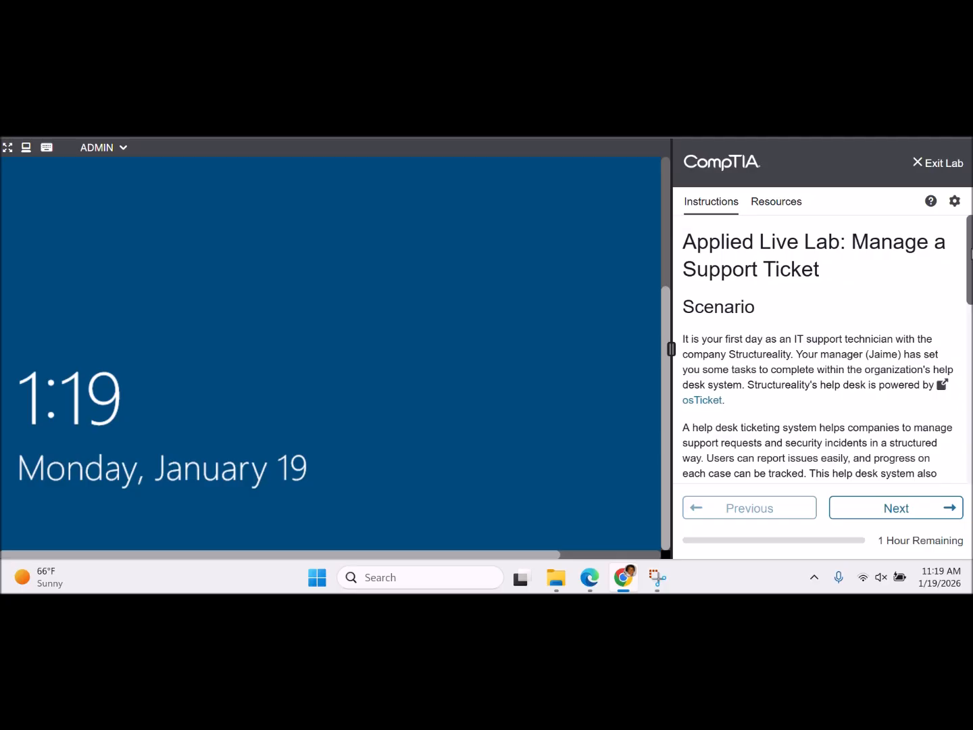
- Scroll the lab introduction and advance to the Explore help desk software page
left_click_drag(971, 253, 971, 434)
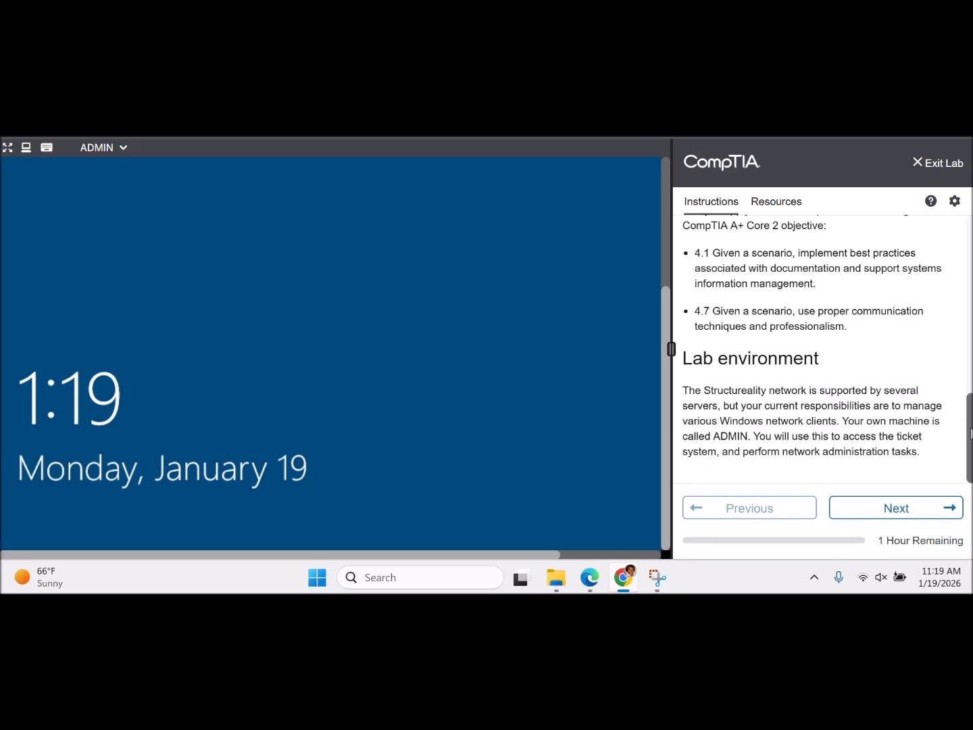
left_click_drag(971, 442, 971, 427)
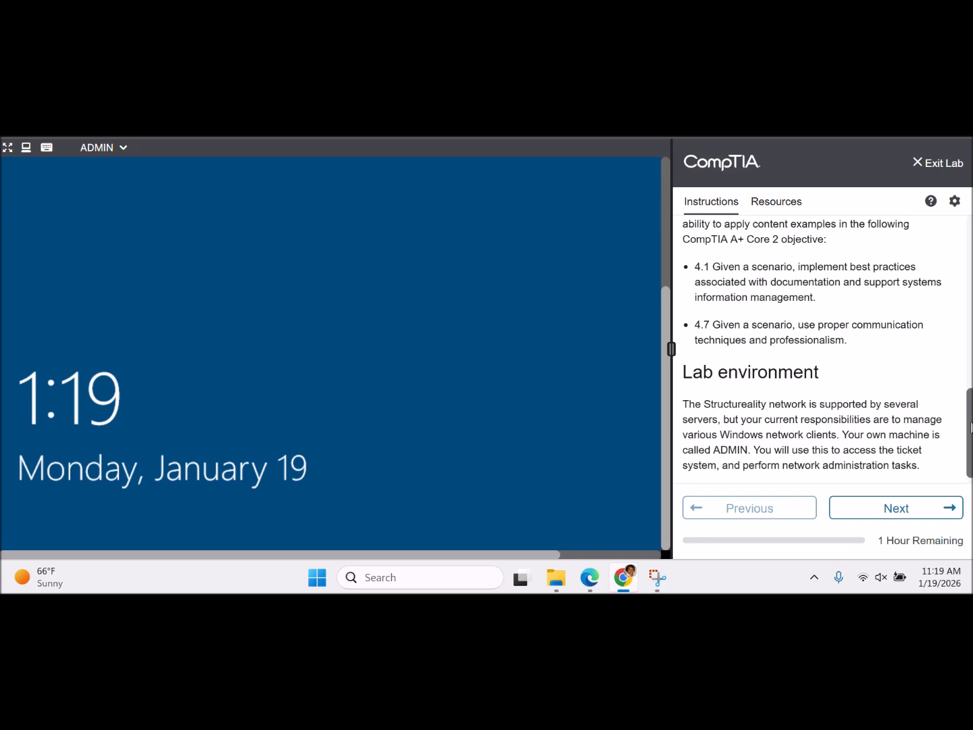
left_click_drag(971, 427, 971, 431)
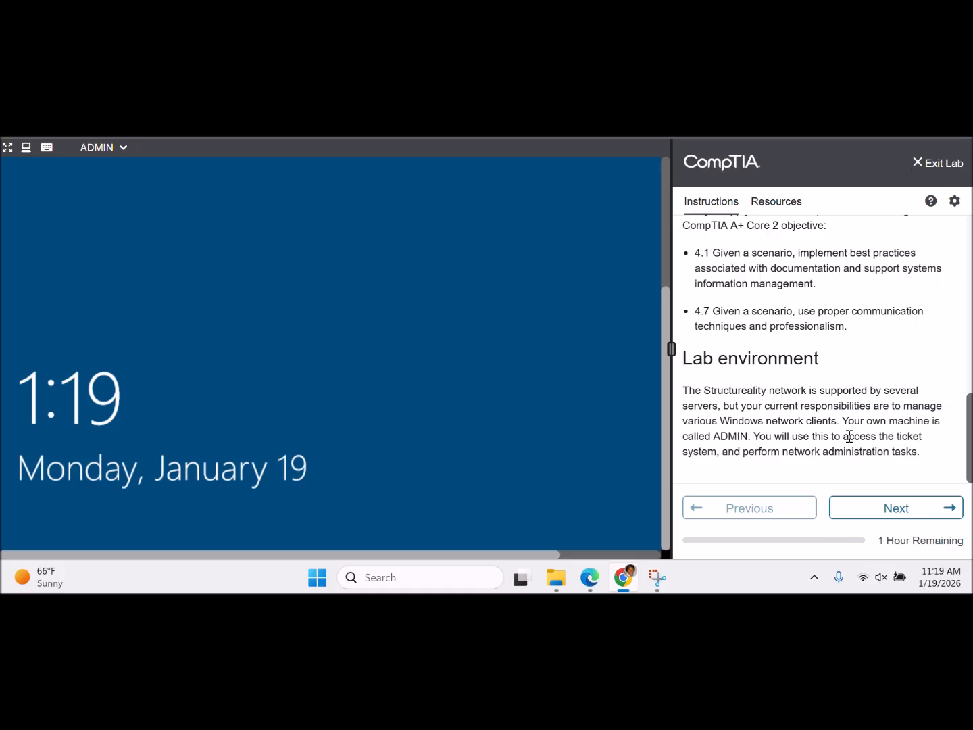
left_click(894, 510)
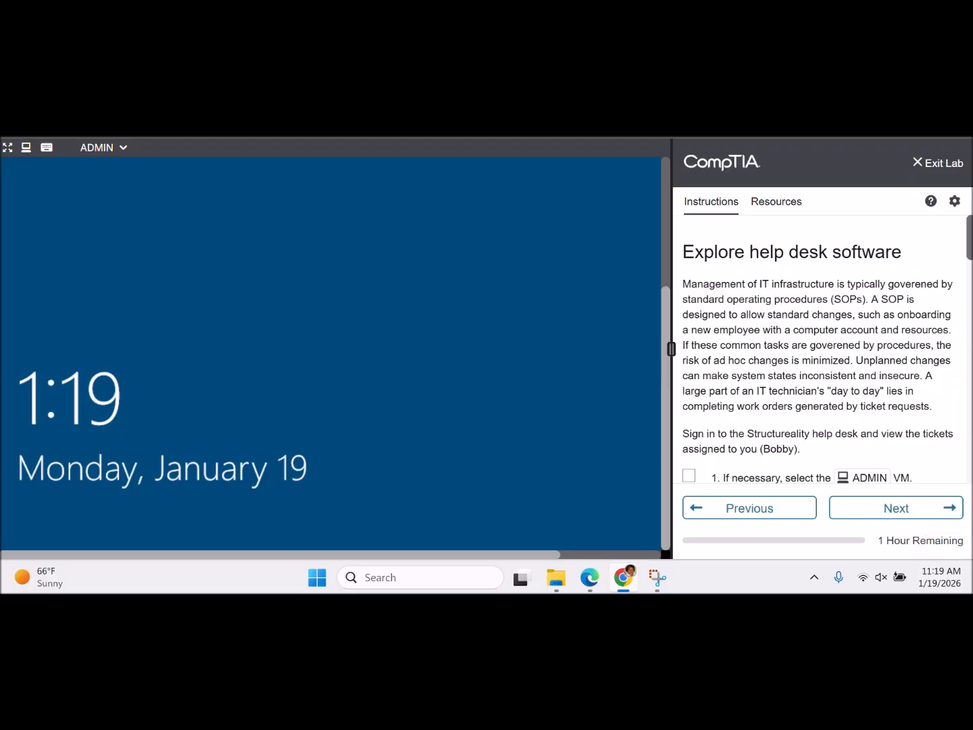
- Scroll to the lab steps and dismiss the Windows VM lock screen
scroll(818, 362, "down", 1)
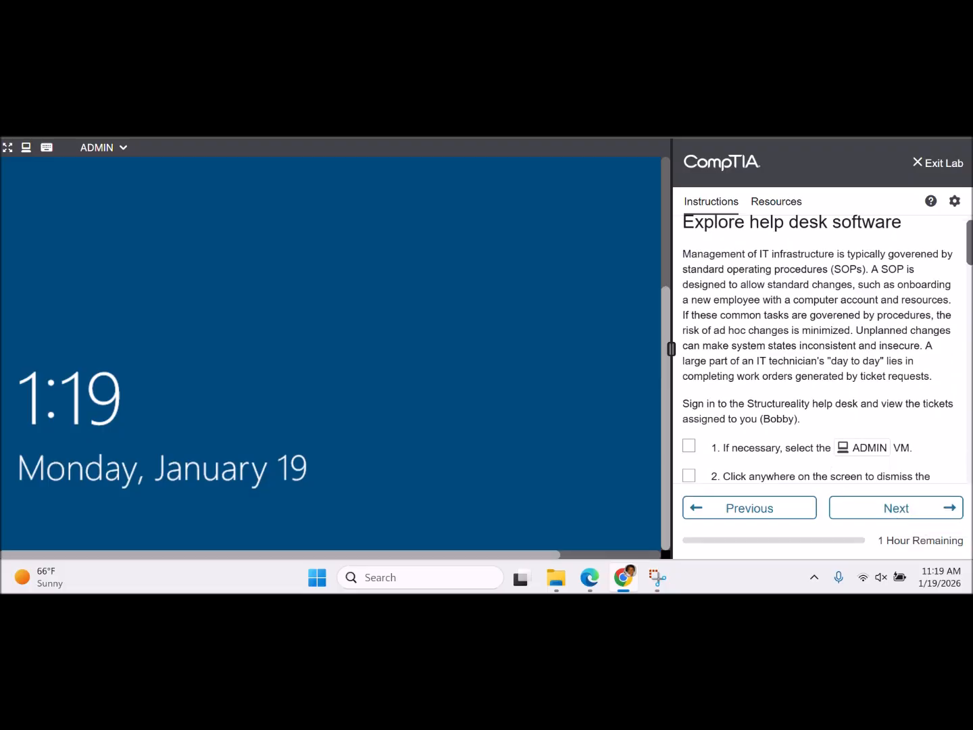
scroll(817, 362, "down", 5)
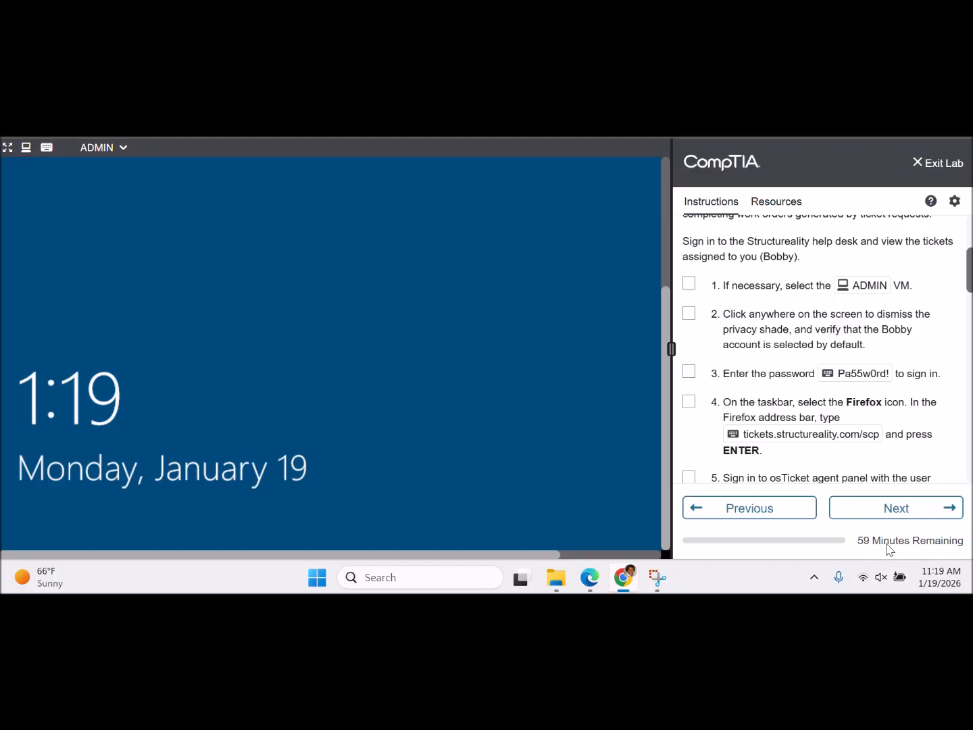
left_click(530, 411)
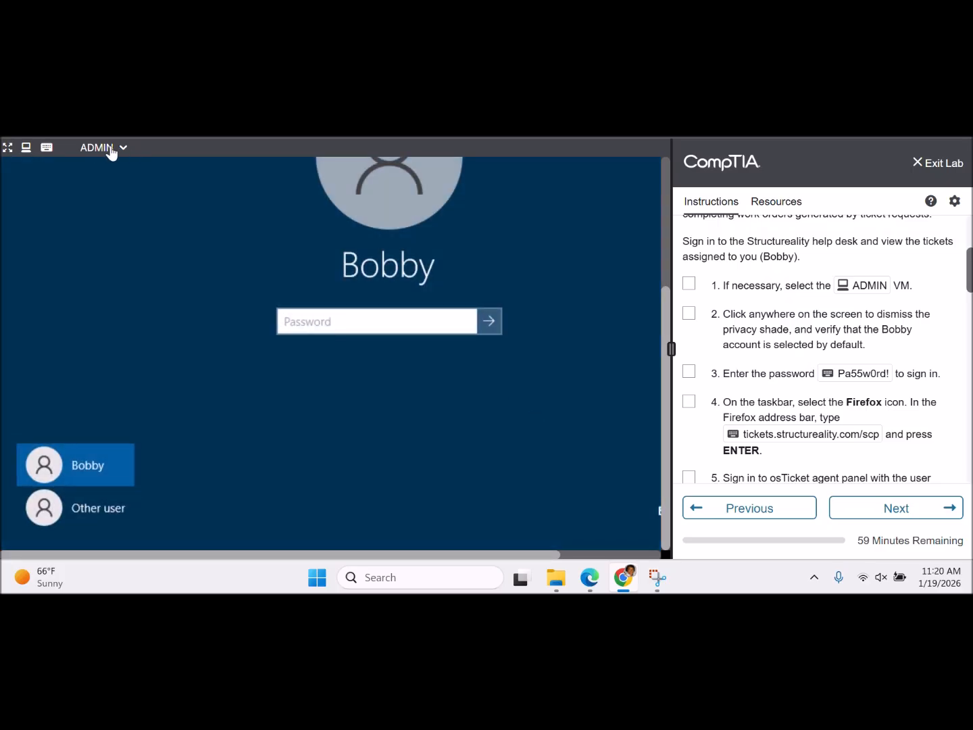
- Check off instruction steps 1 and 2
left_click(690, 284)
left_click(688, 315)
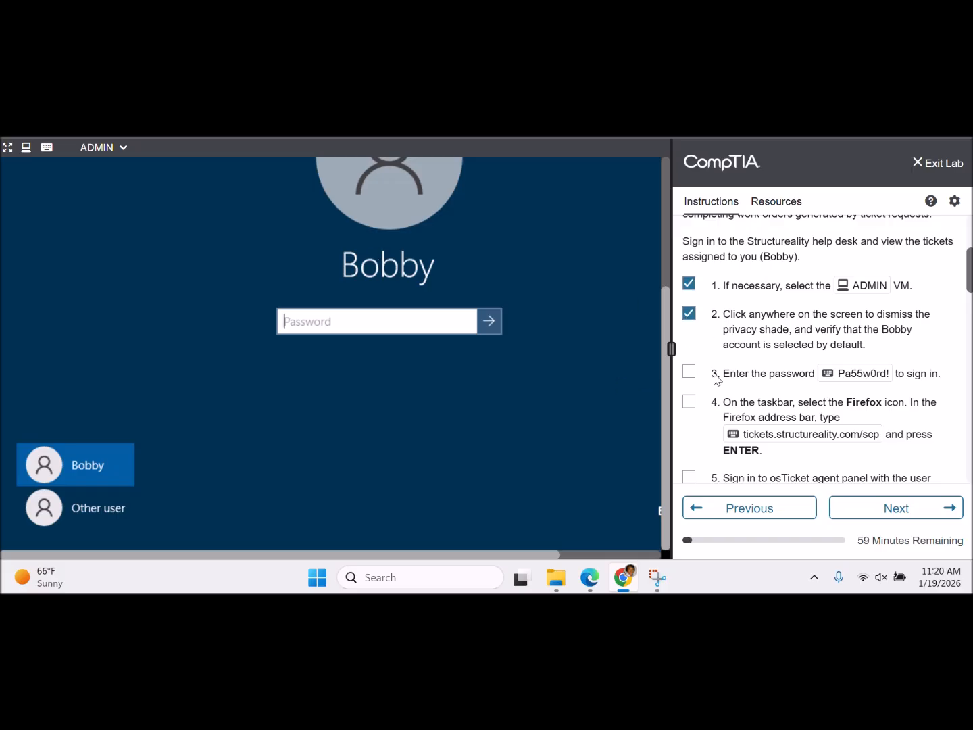
scroll(970, 273, "down", 3)
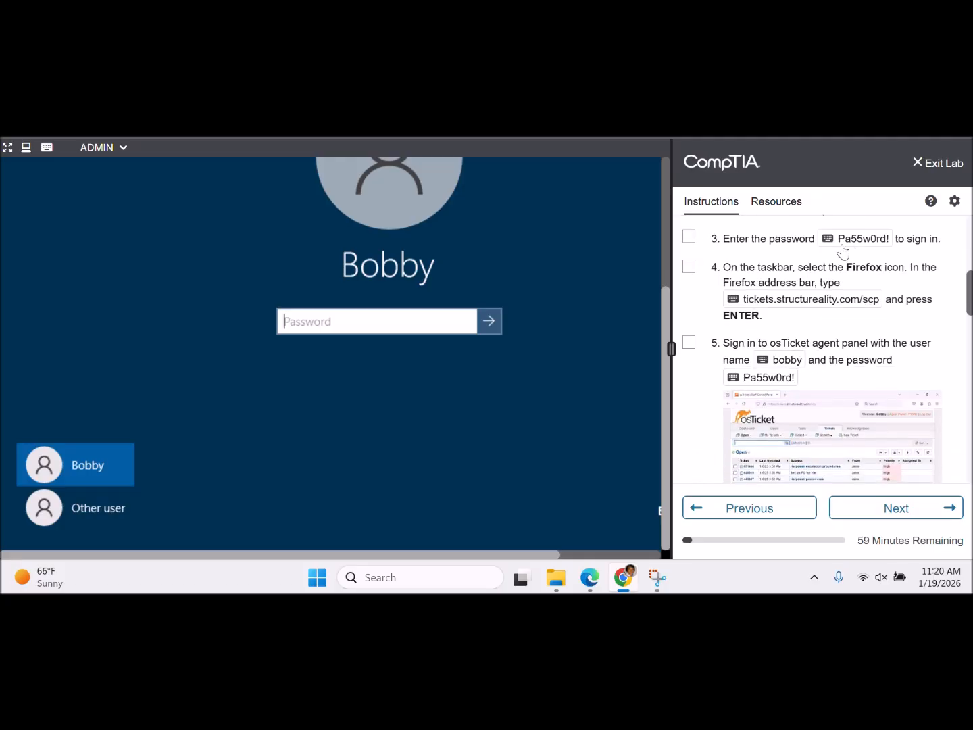
- Enter the account password, check off step 3, and sign in to the desktop
left_click(828, 239)
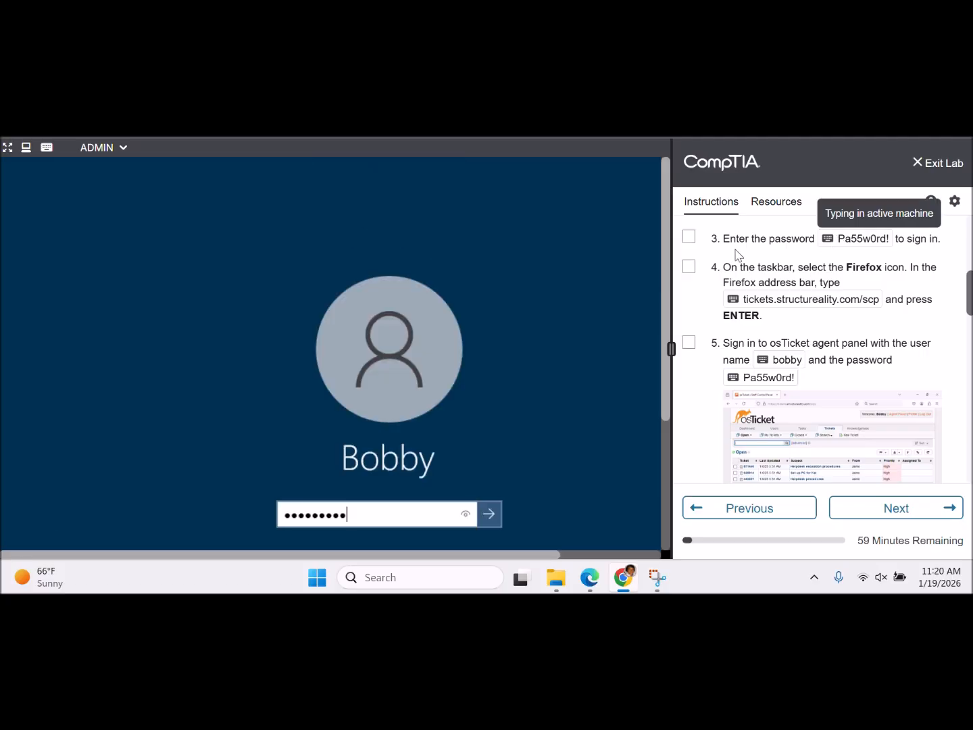
left_click(688, 237)
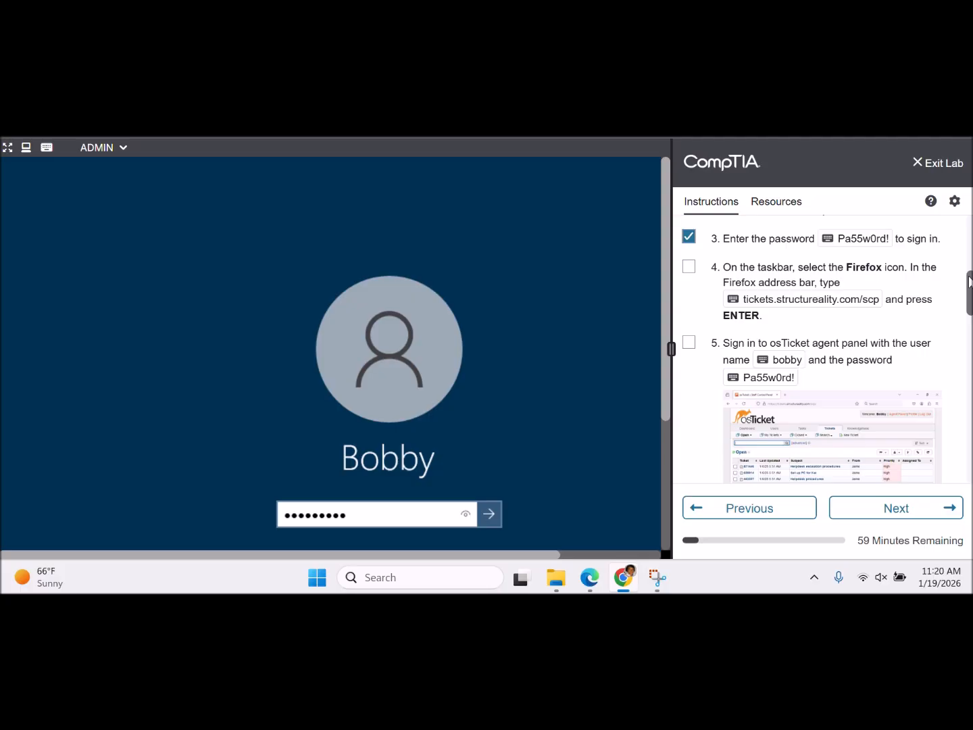
scroll(970, 281, "down", 3)
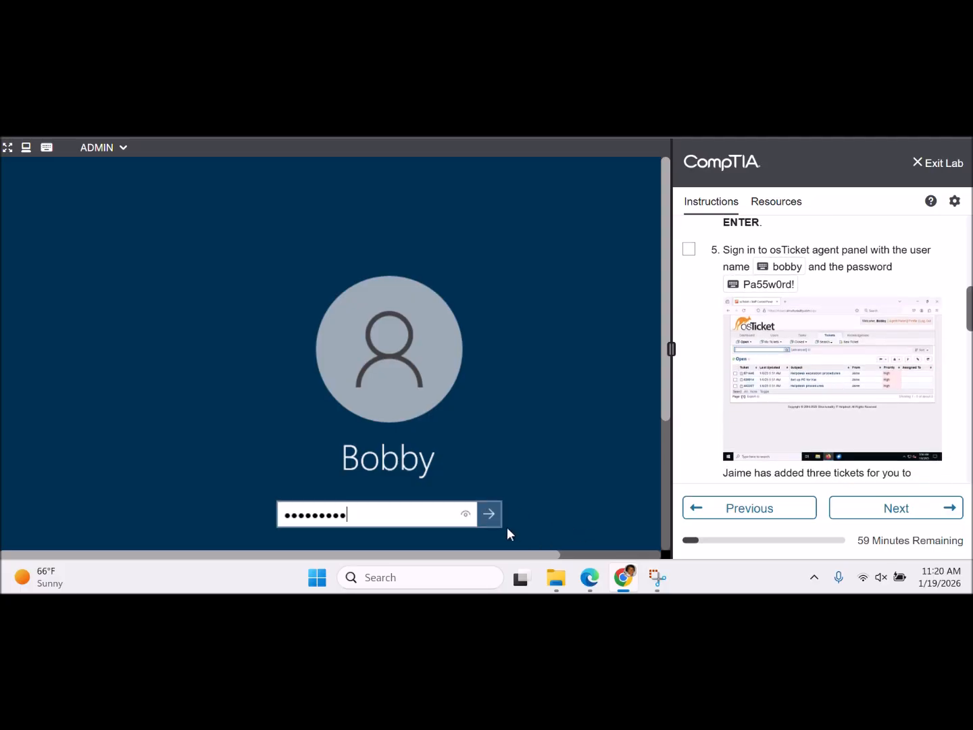
left_click(487, 511)
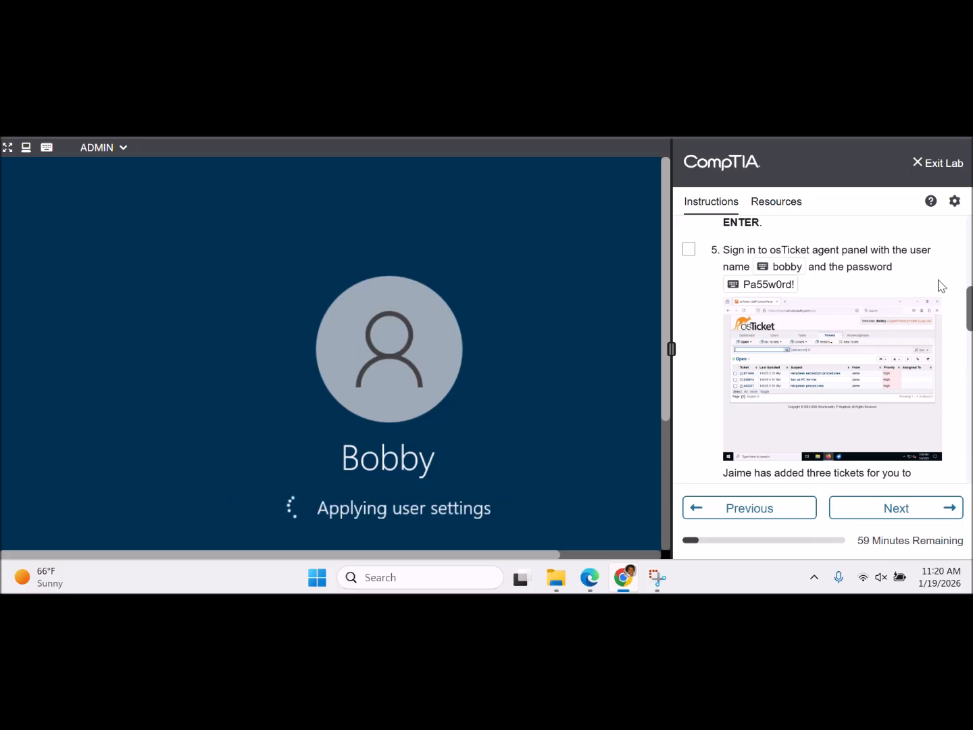
scroll(967, 287, "up", 4)
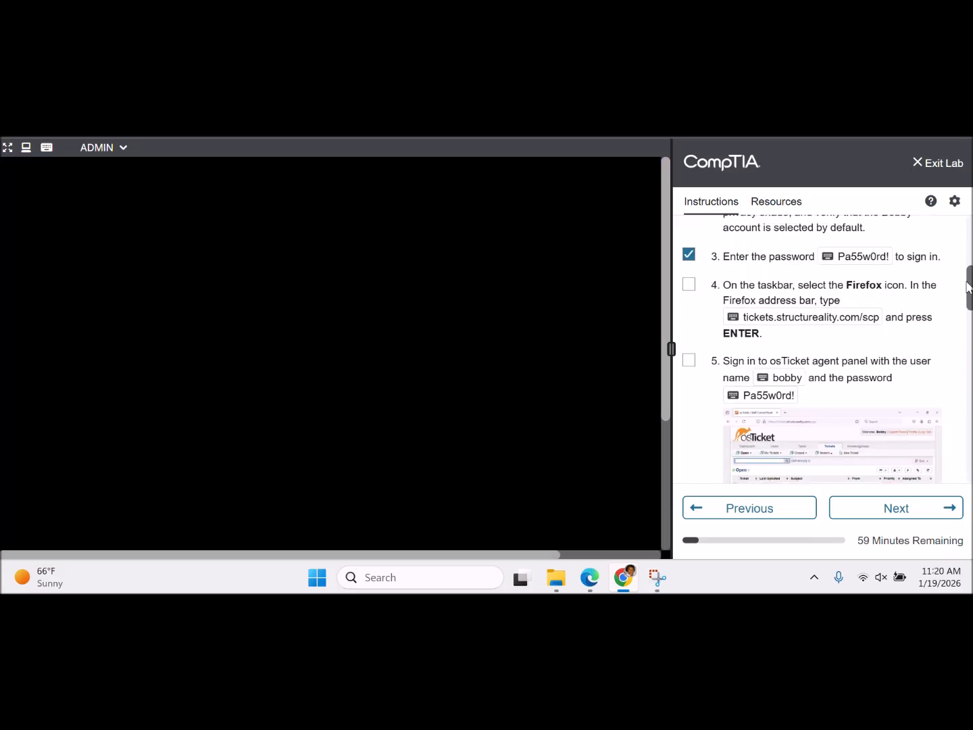
scroll(967, 287, "down", 2)
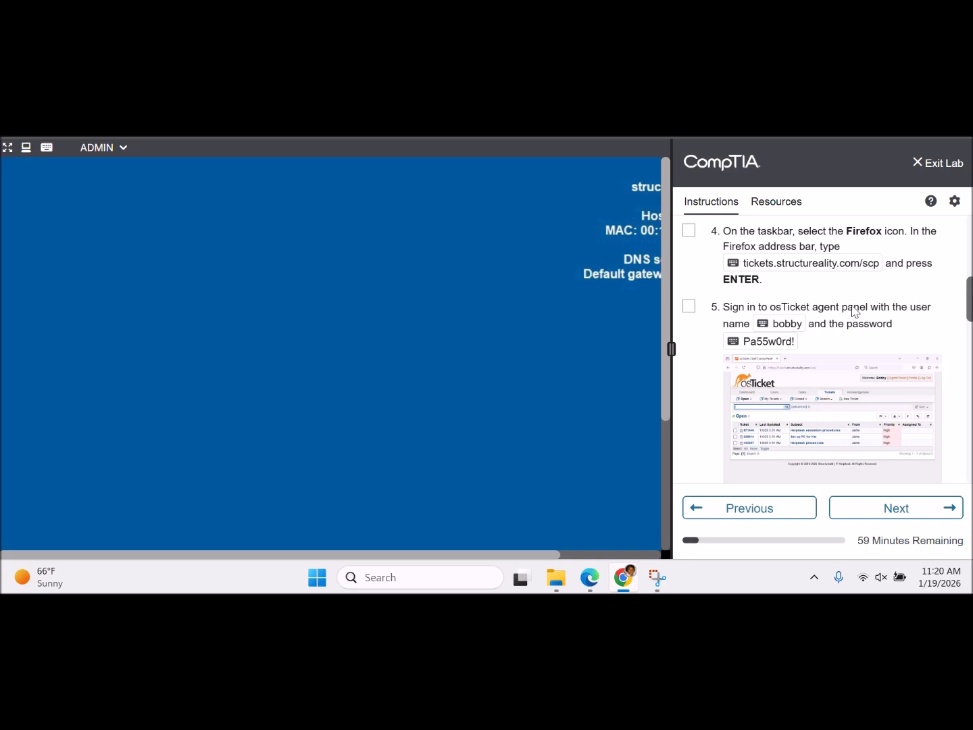
left_click_drag(666, 368, 671, 519)
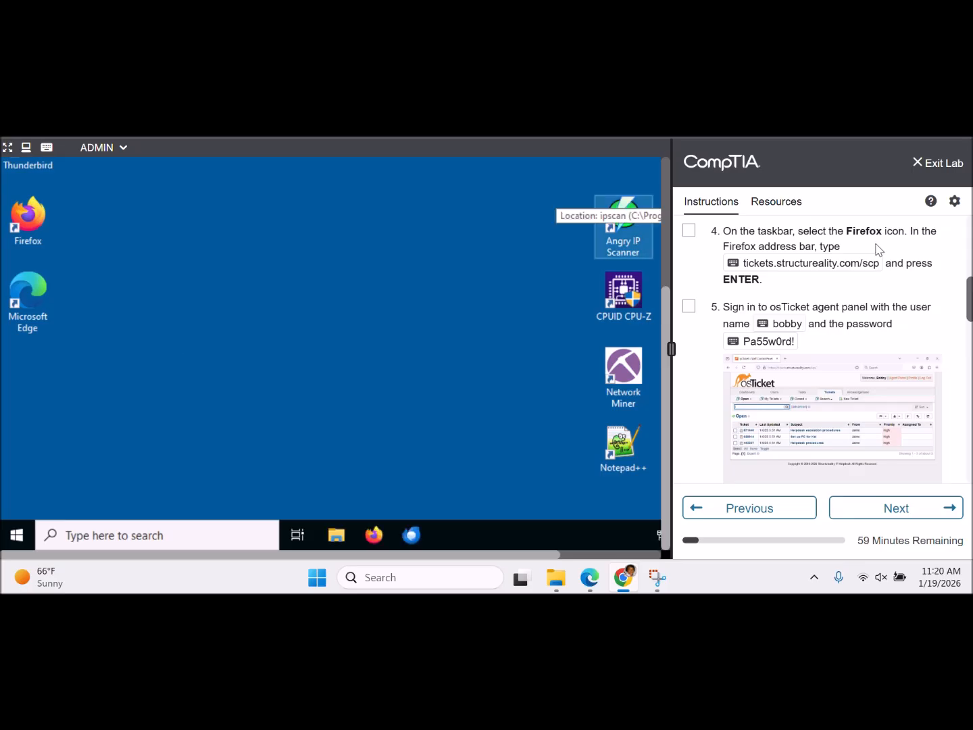
- Launch Firefox, enter tickets.structurereality.com/scp in the address bar, and check off step 4
left_click(375, 536)
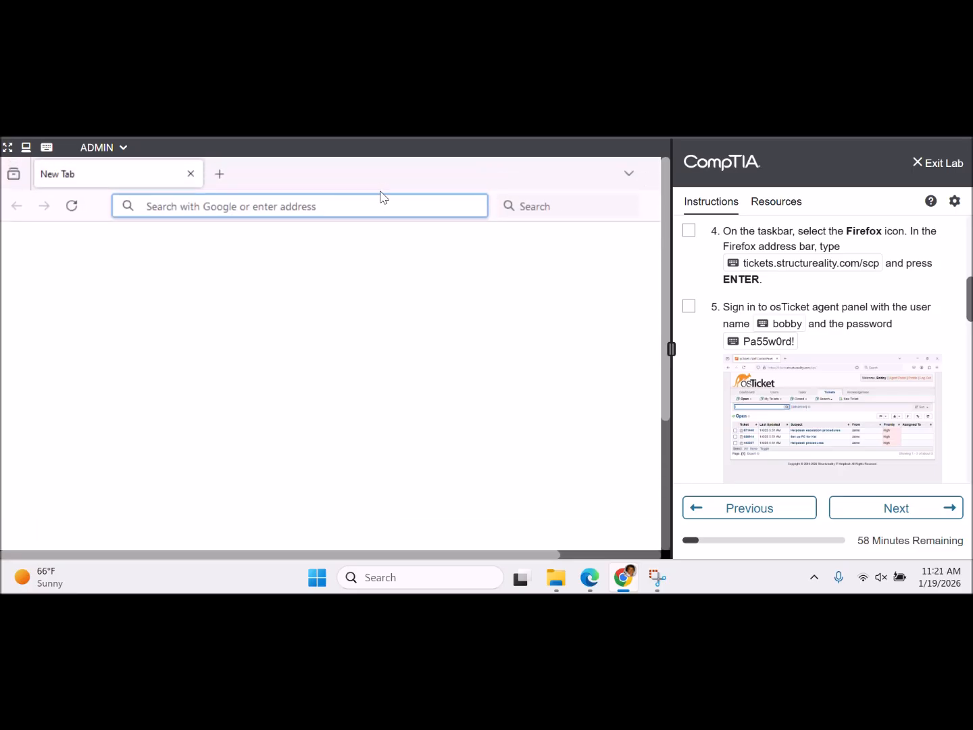
left_click(374, 203)
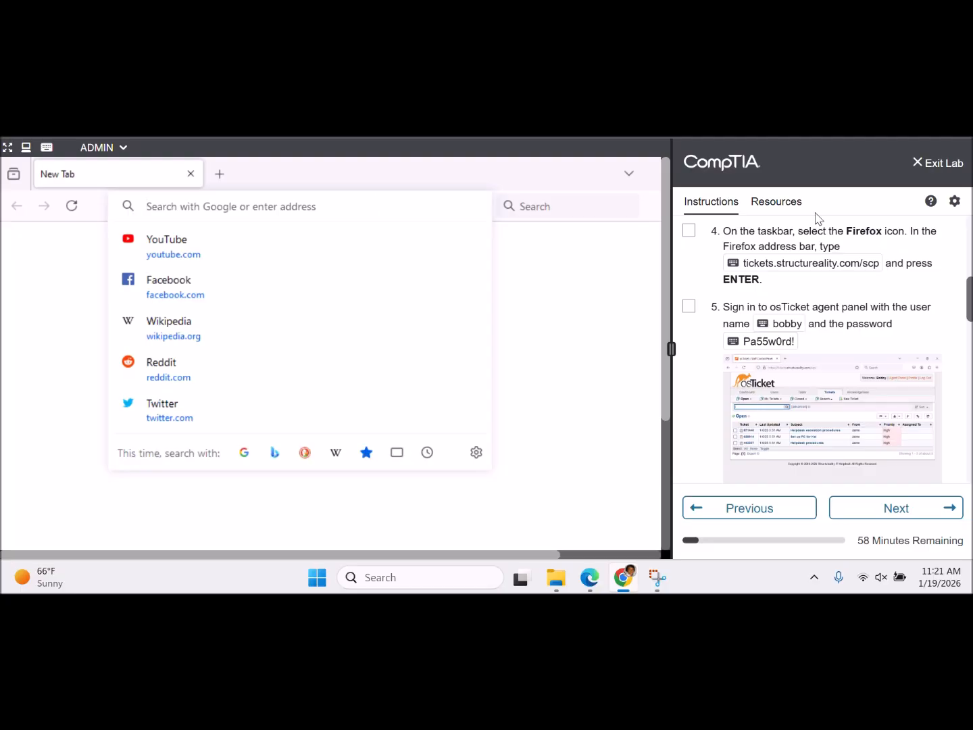
left_click(740, 265)
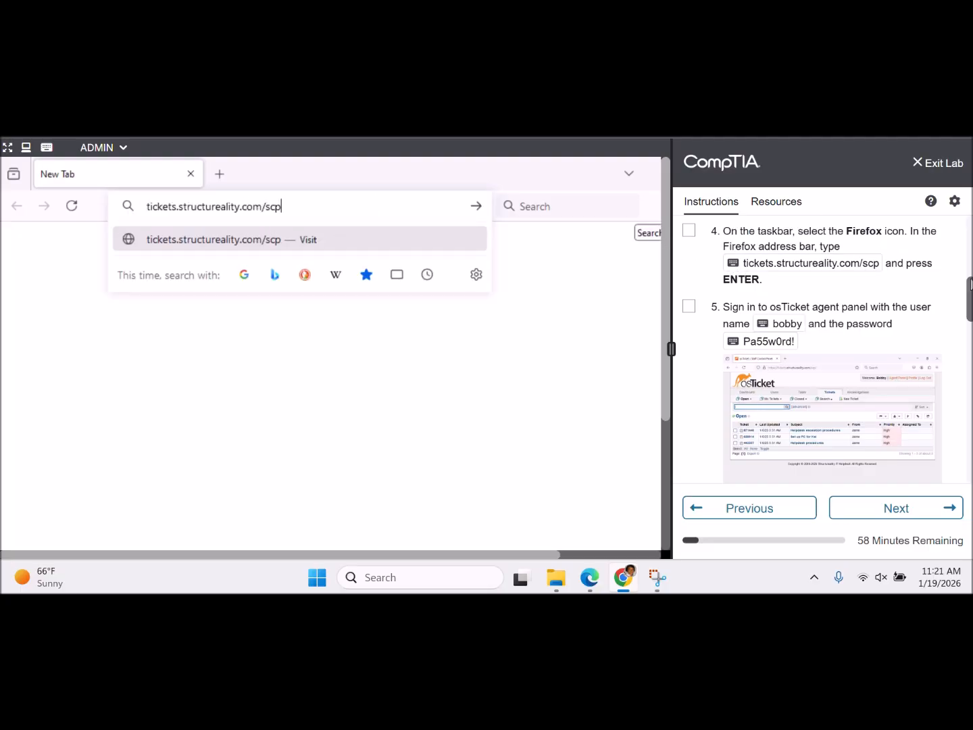
mouse_move(970, 290)
left_mouse_down()
mouse_move(969, 271)
mouse_move(967, 288)
left_mouse_up()
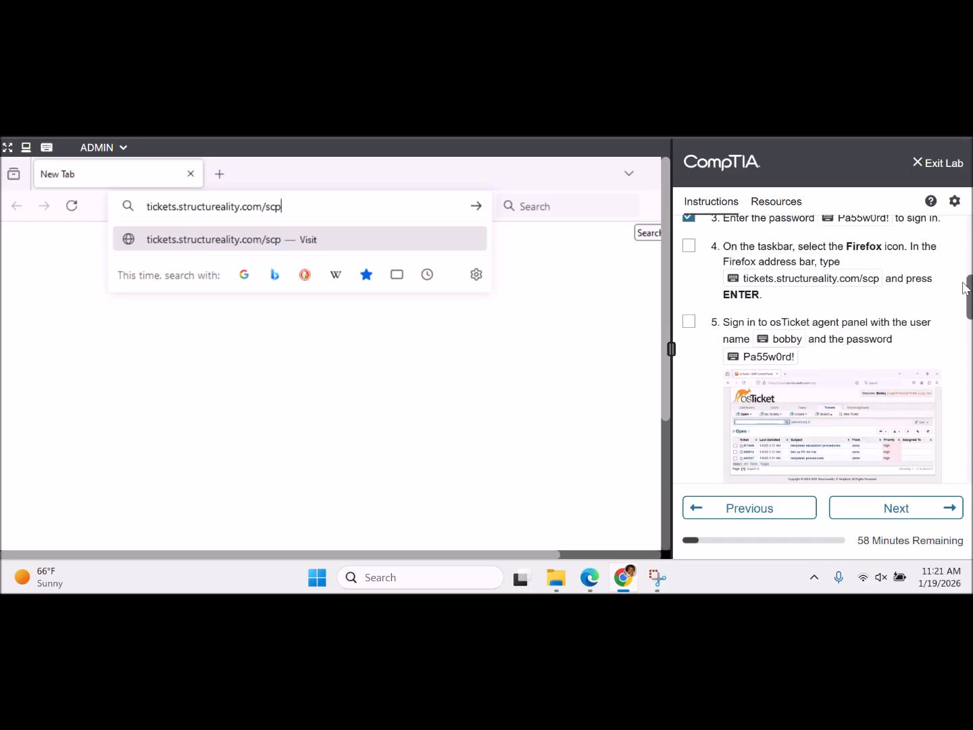
left_click(688, 245)
left_click_drag(969, 295, 970, 312)
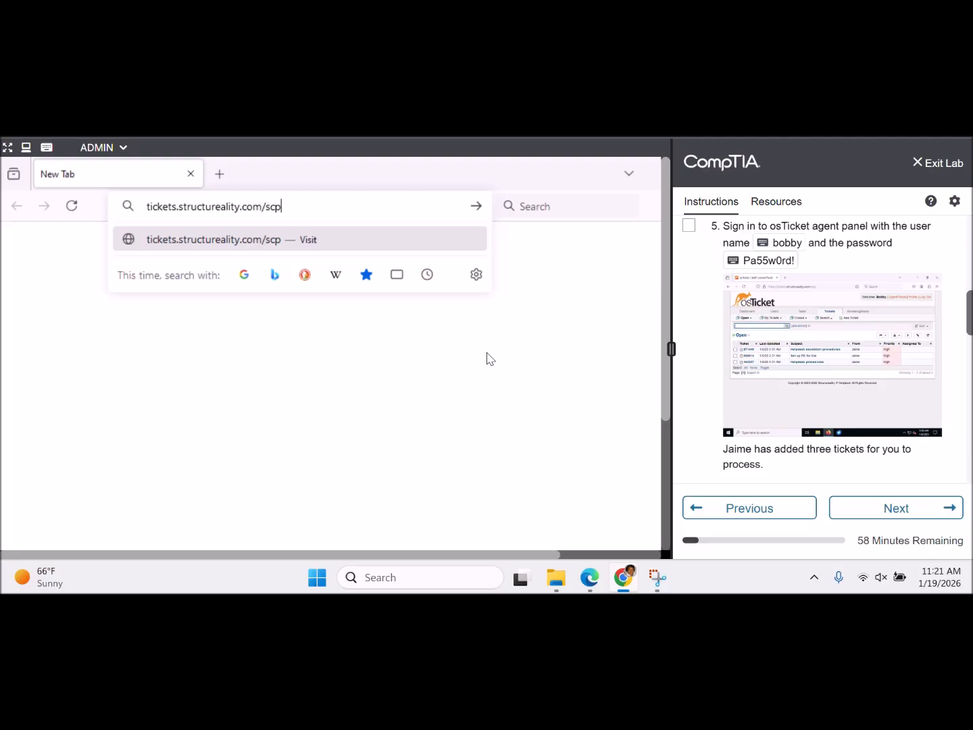
- Load the agent panel and log in with the agent username and password
left_click(476, 206)
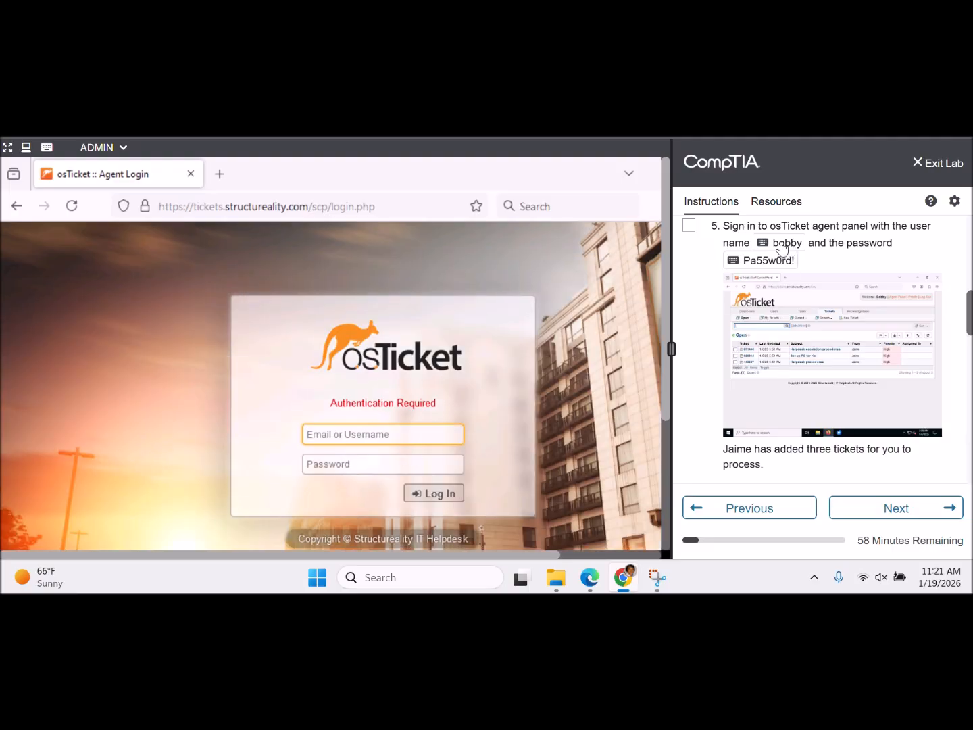
left_click(784, 245)
left_click(397, 468)
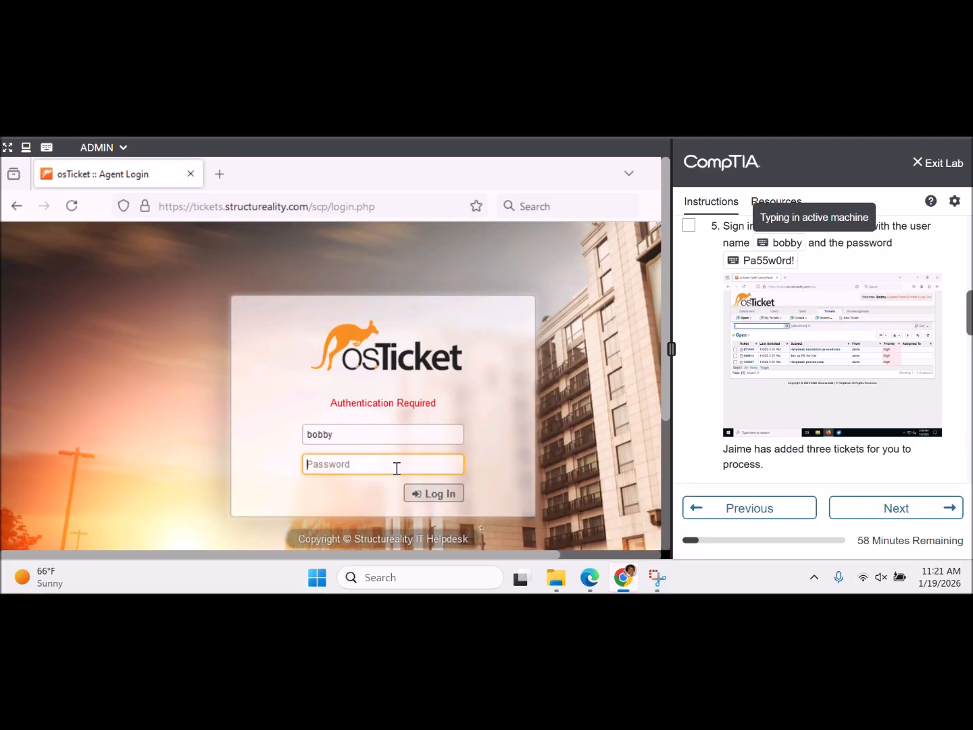
left_click(776, 262)
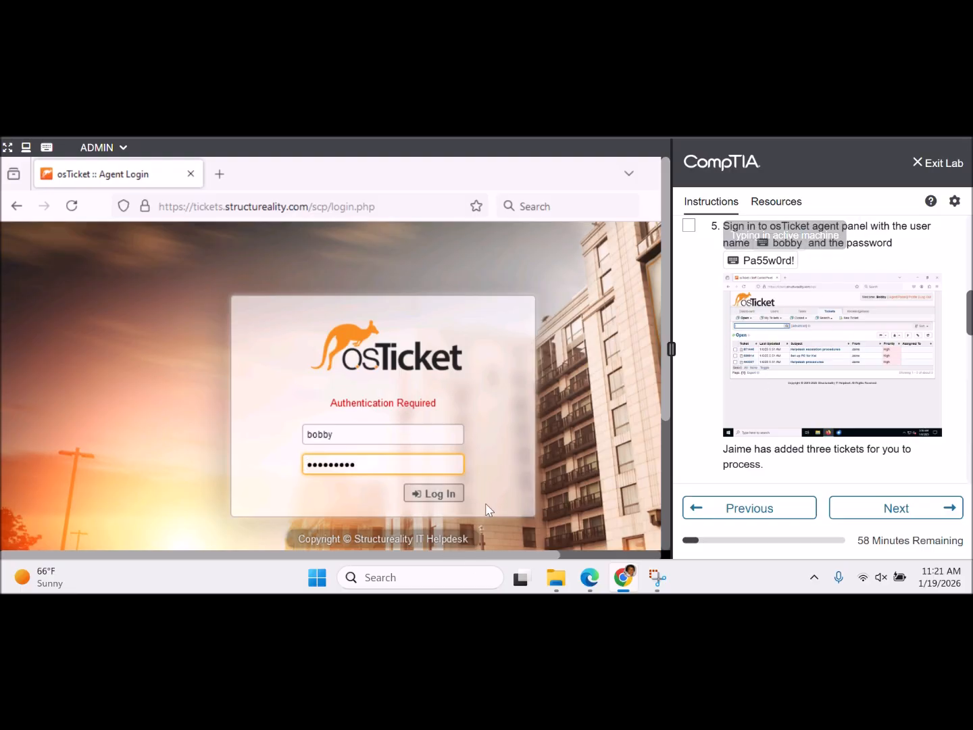
left_click(453, 497)
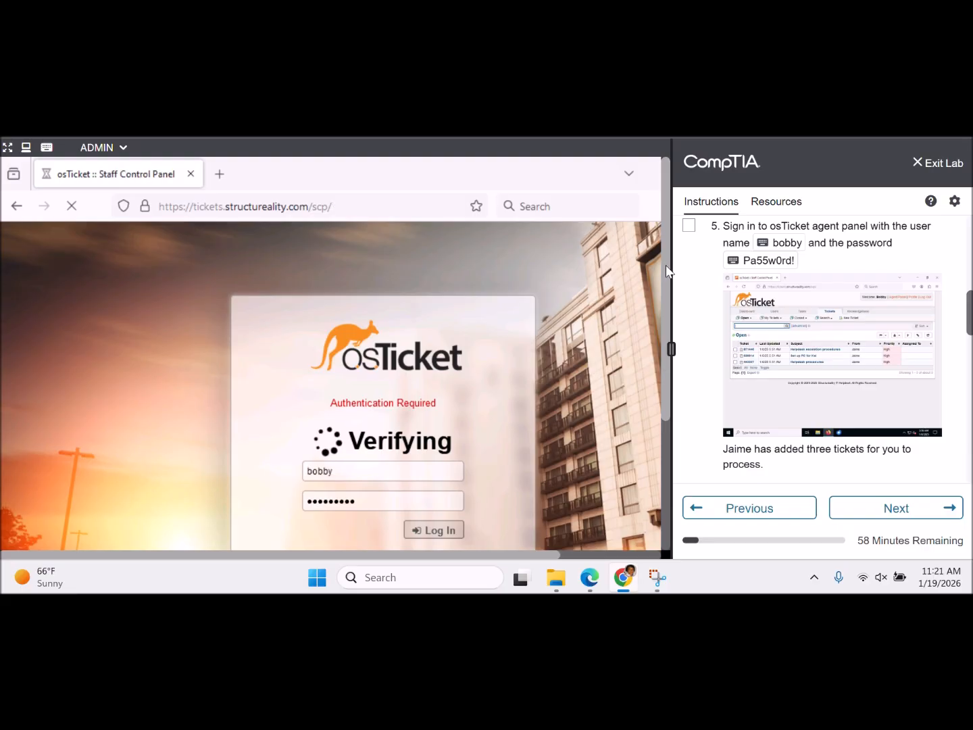
- Cancel the skip-ahead warning, check off steps 4 and 5, and scroll instructions to step 7
left_click(689, 225)
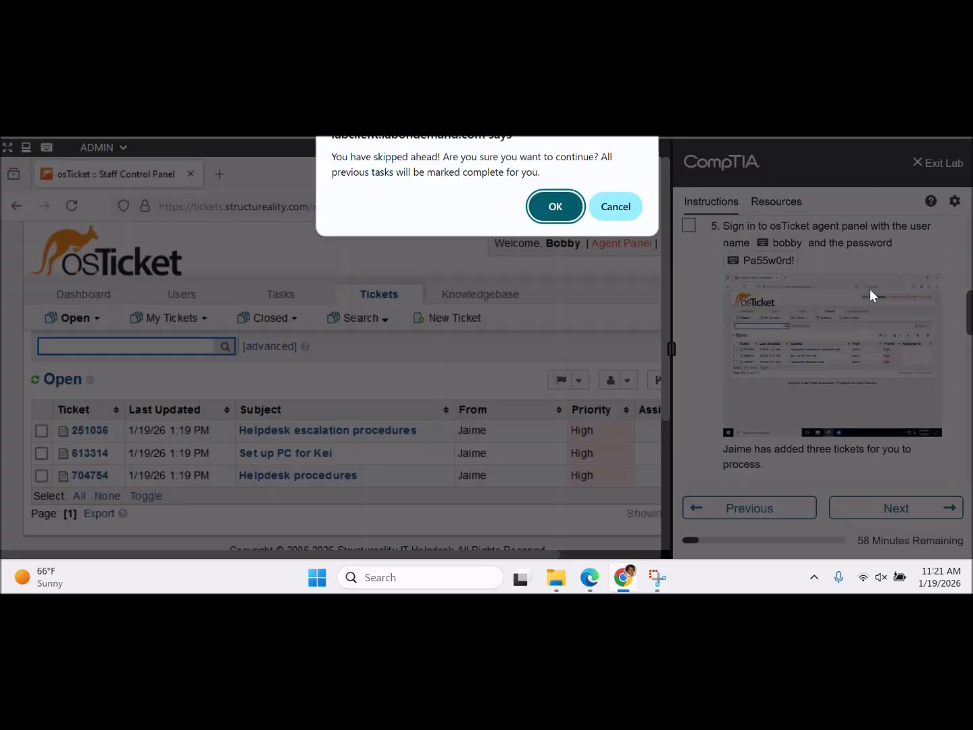
left_click(617, 206)
mouse_move(971, 308)
left_mouse_down()
mouse_move(970, 260)
mouse_move(964, 293)
left_mouse_up()
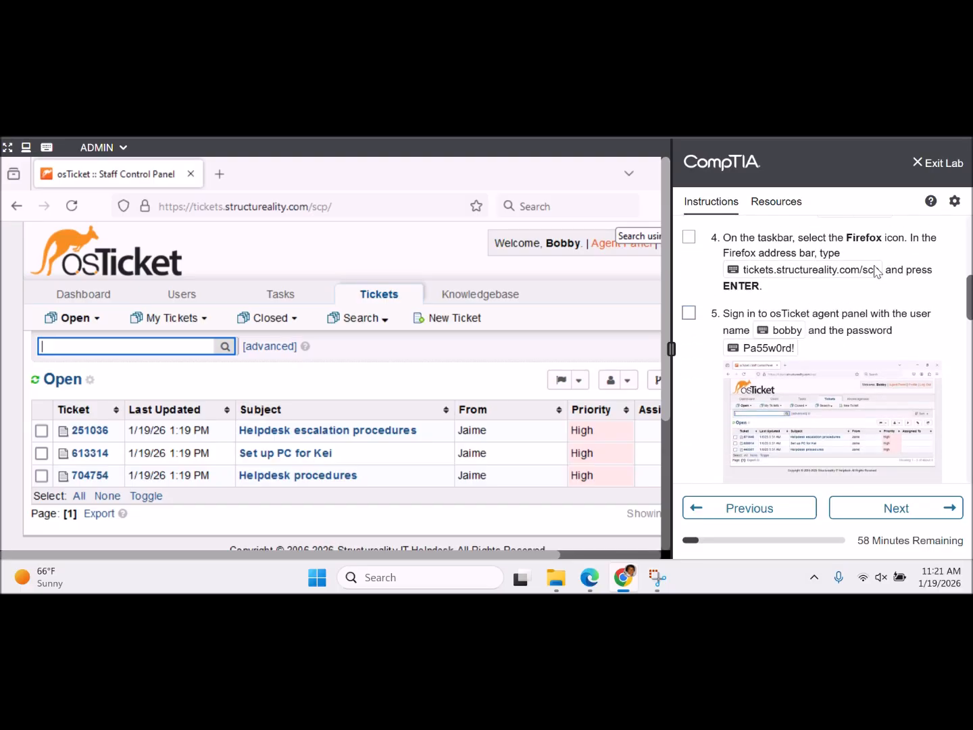
left_click(688, 236)
left_click(689, 312)
scroll(825, 349, "down", 4)
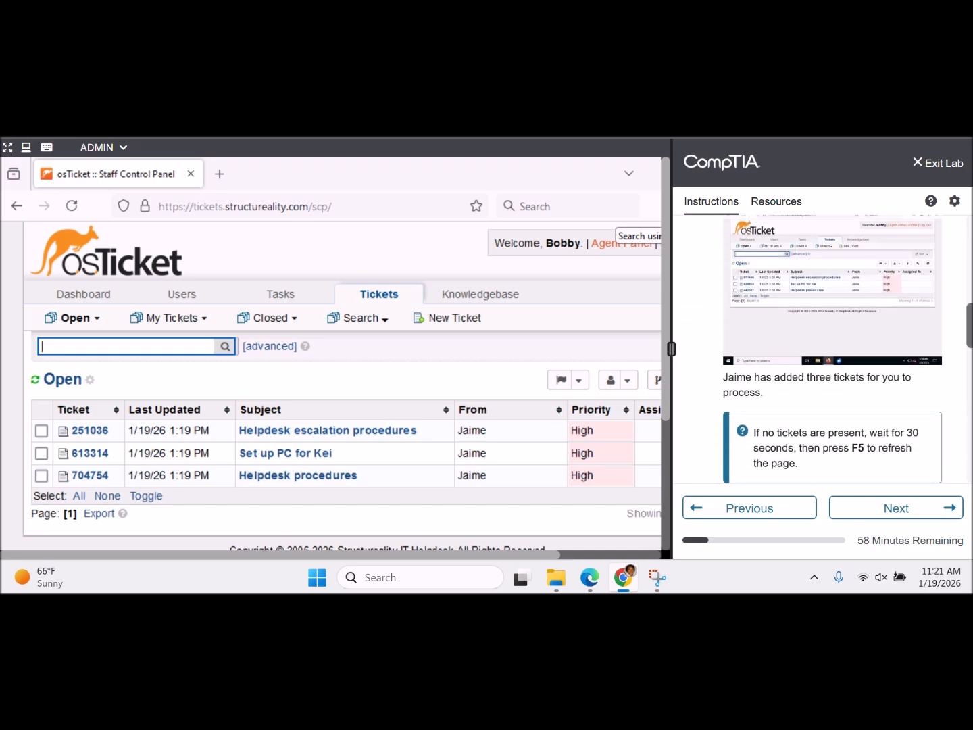
scroll(916, 328, "down", 2)
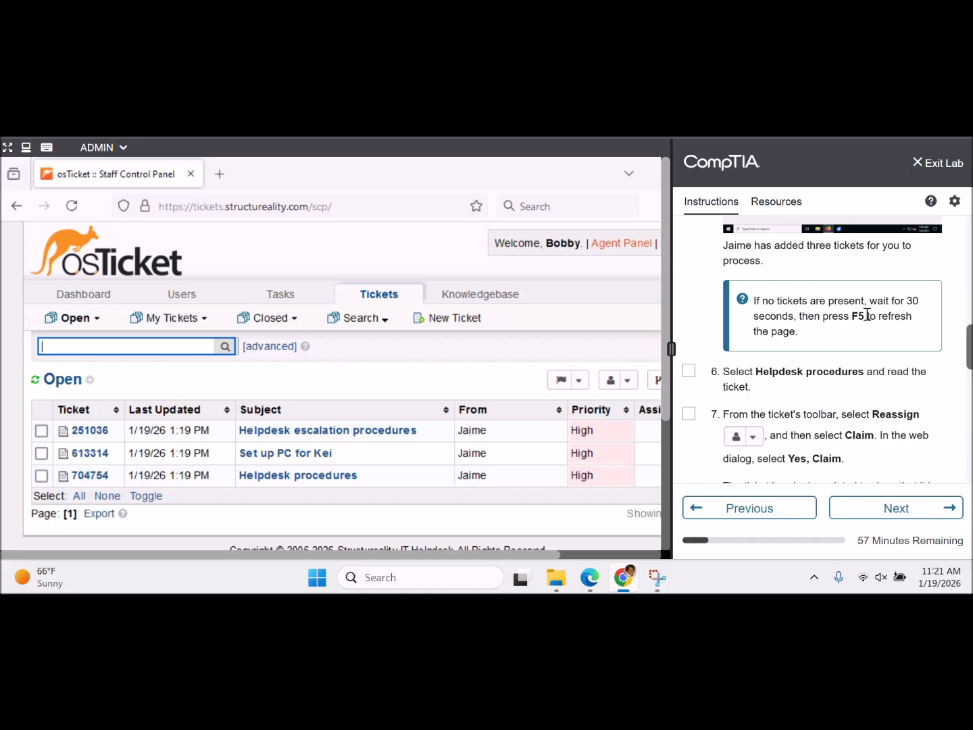
scroll(811, 352, "down", 3)
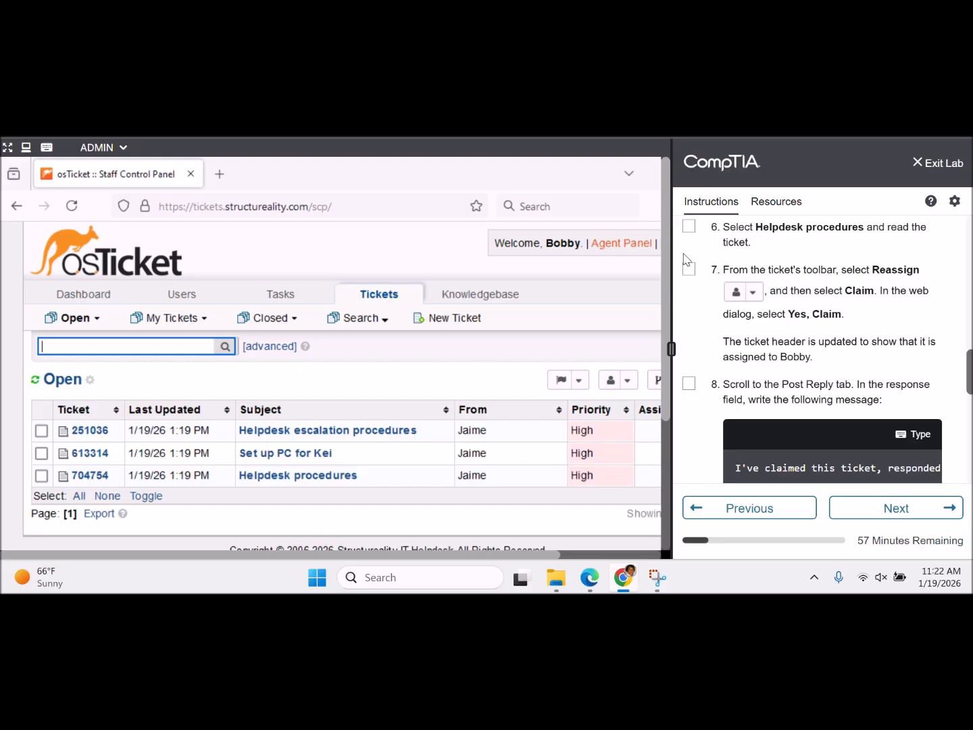
- Open Helpdesk procedures ticket #704754 and read the requester's message
left_click(324, 483)
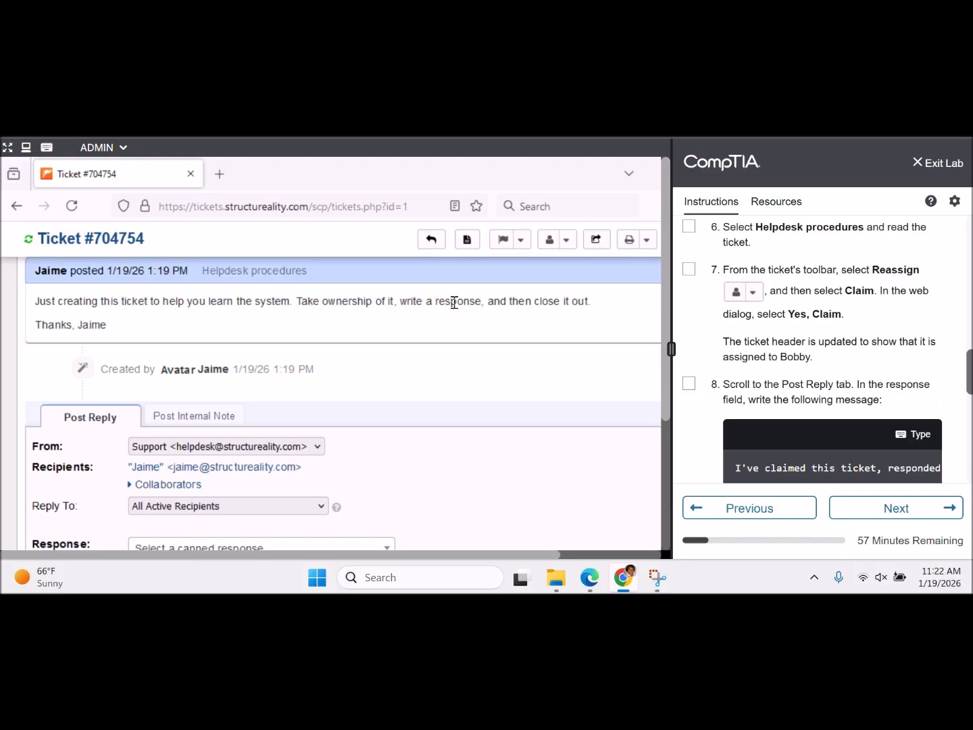
scroll(454, 302, "up", 1)
scroll(454, 302, "up", 5)
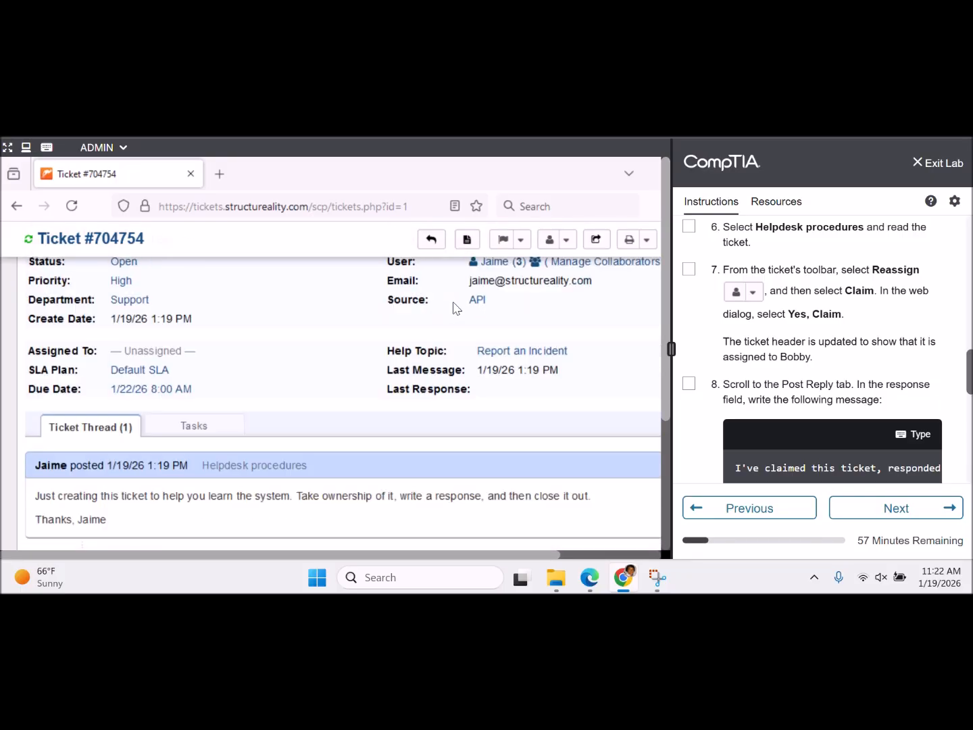
mouse_move(456, 309)
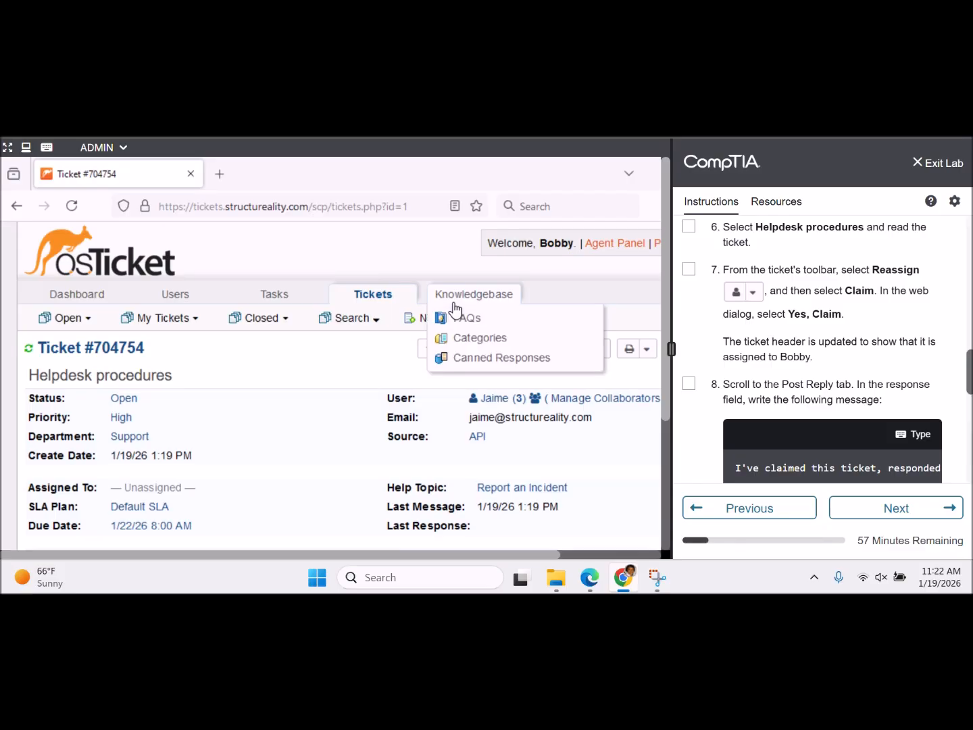
scroll(456, 310, "down", 2)
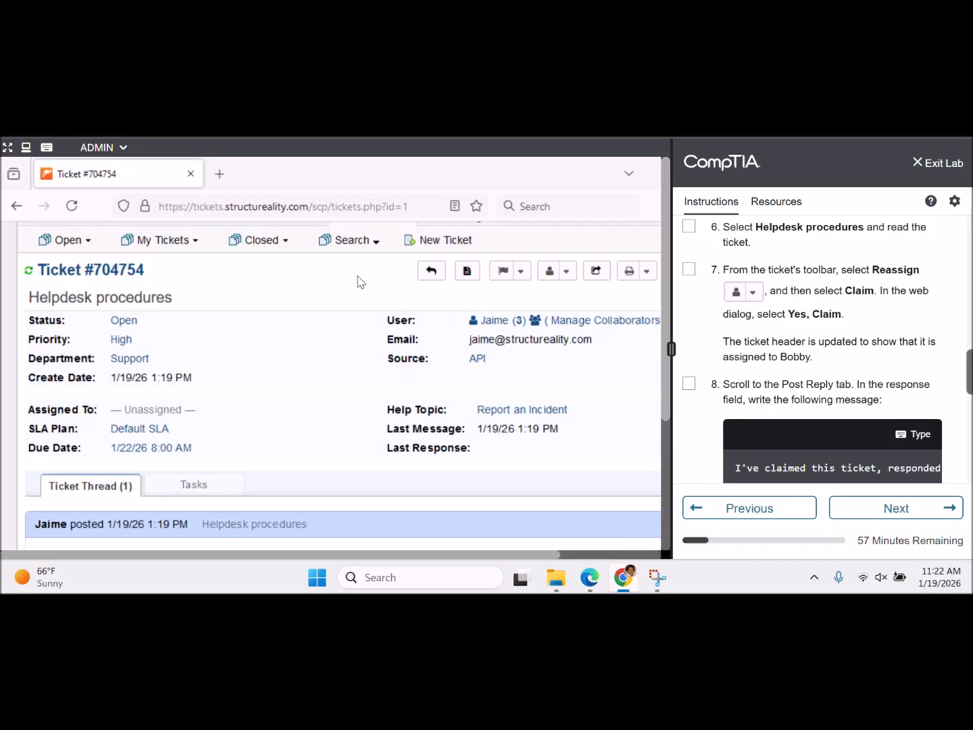
scroll(360, 282, "down", 10)
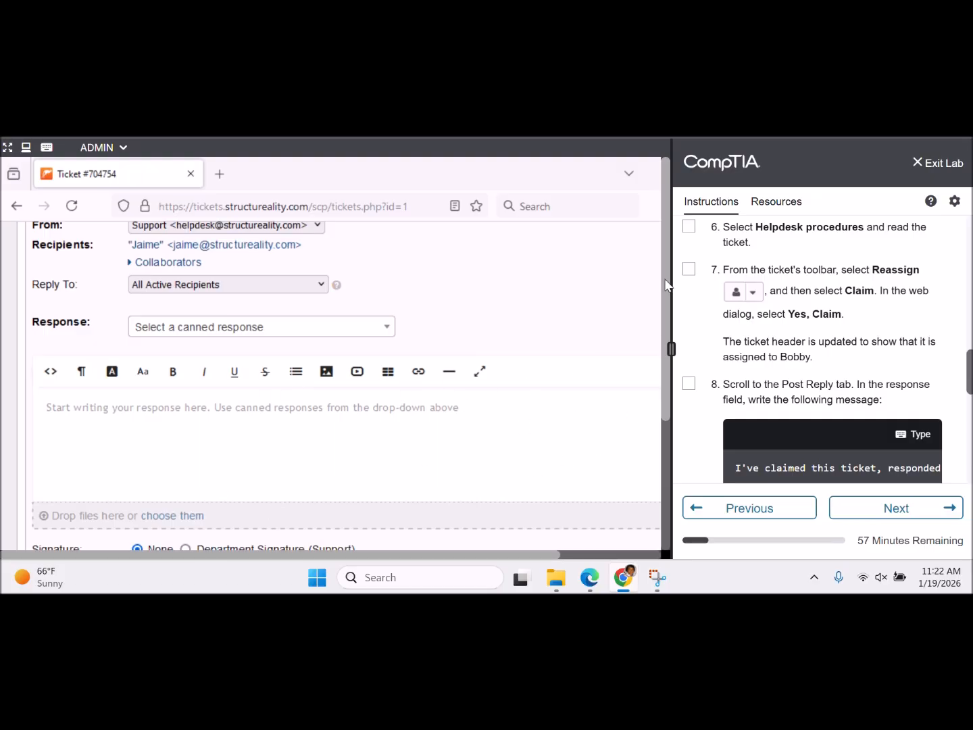
- Review the ticket's reply form and check off lab step 6
mouse_move(664, 279)
left_mouse_down()
mouse_move(677, 431)
mouse_move(656, 257)
left_mouse_up()
scroll(567, 287, "up", 8)
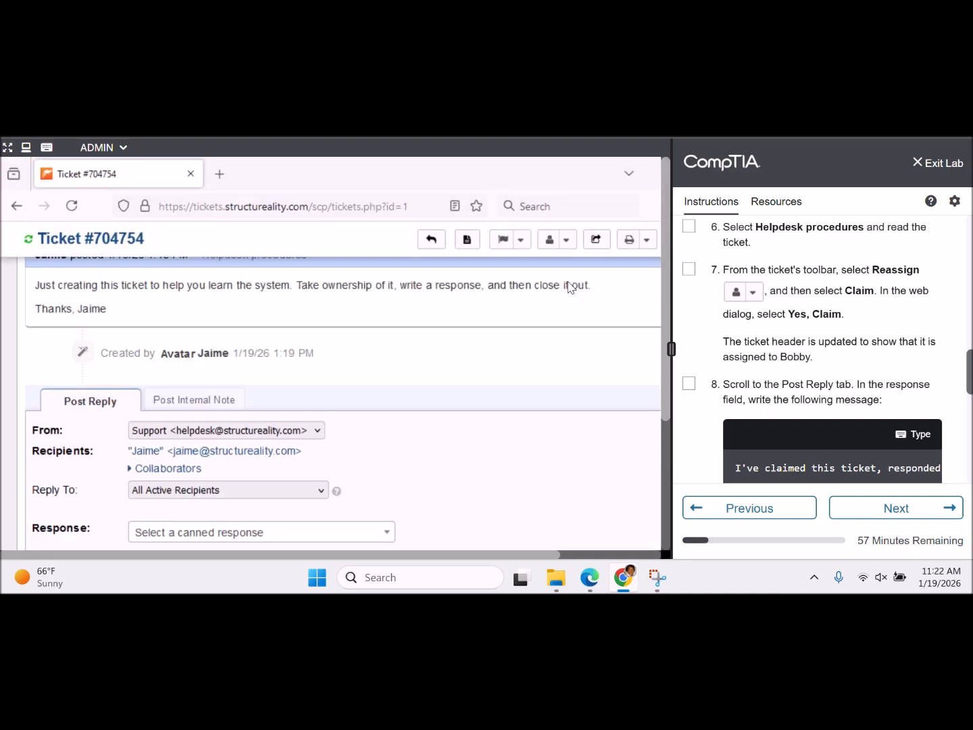
scroll(567, 287, "up", 2)
scroll(567, 288, "down", 5)
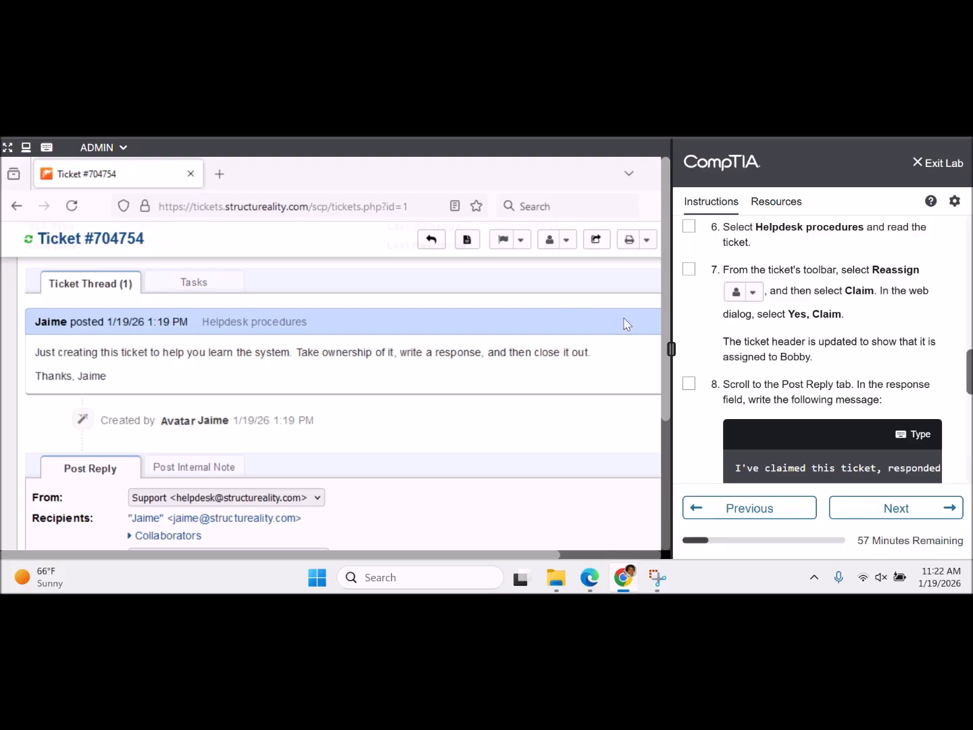
left_click(690, 227)
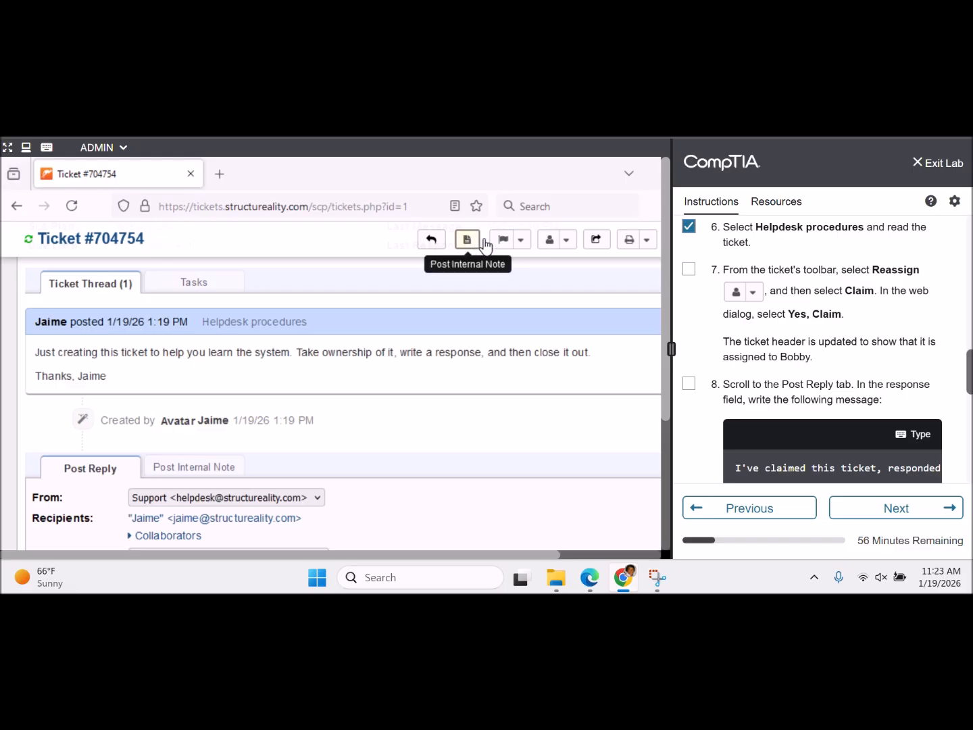
left_click(566, 242)
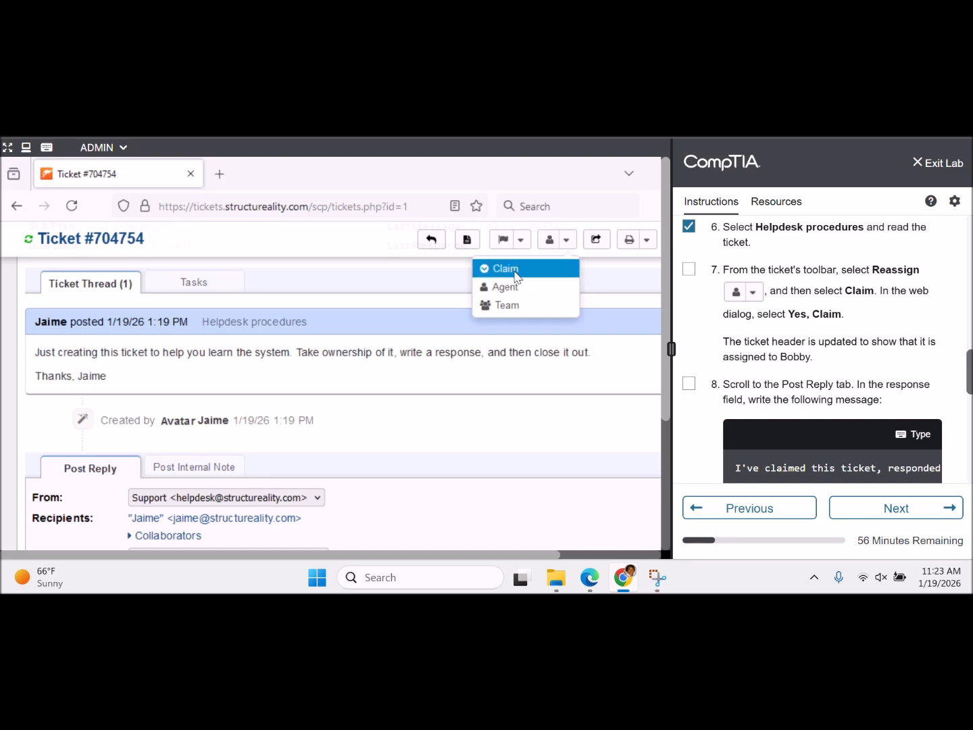
- Claim ticket #704754 for the signed-in agent and check off lab step 7
left_click(515, 272)
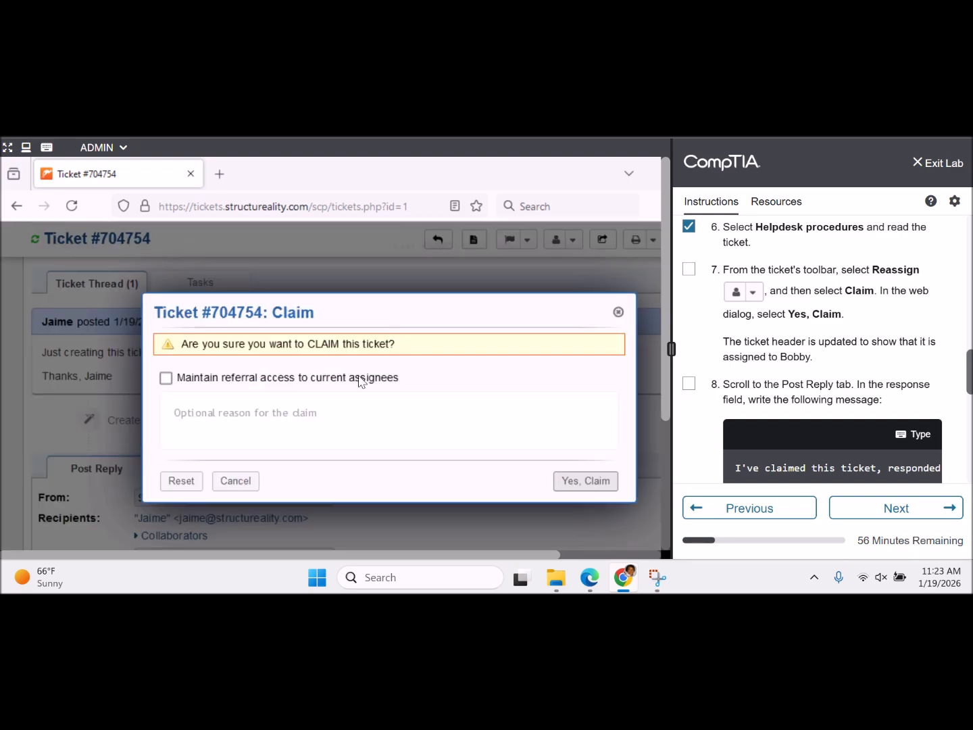
left_click(591, 481)
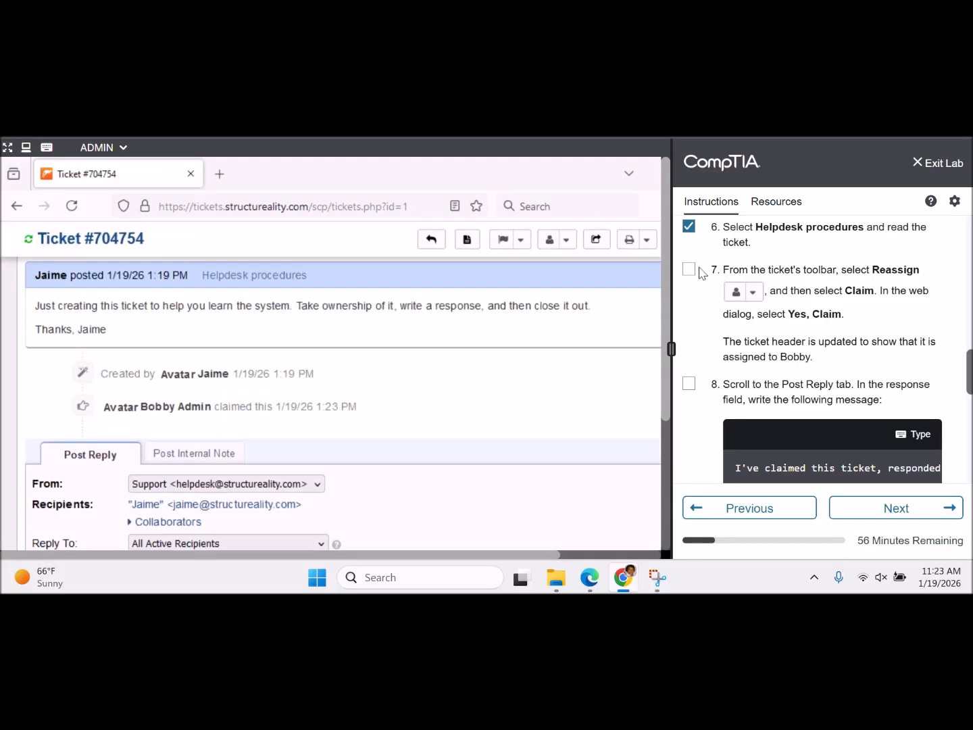
left_click(690, 269)
scroll(969, 375, "down", 3)
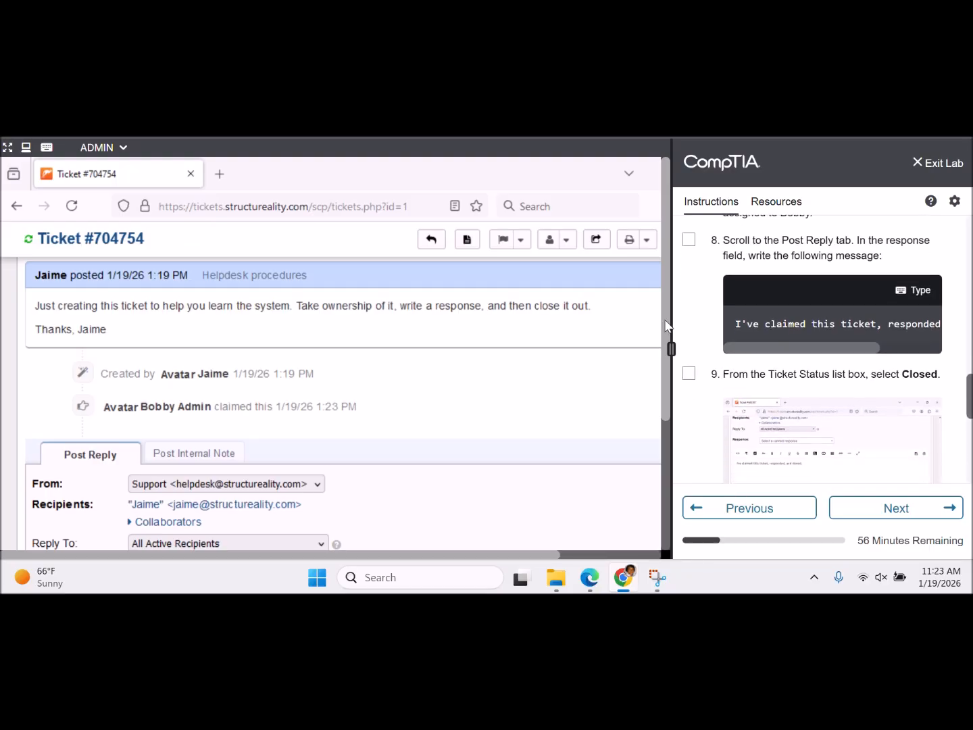
- Enter the reply "I've claimed this ticket, responded, and closed." in the Response editor
left_click_drag(664, 319, 665, 462)
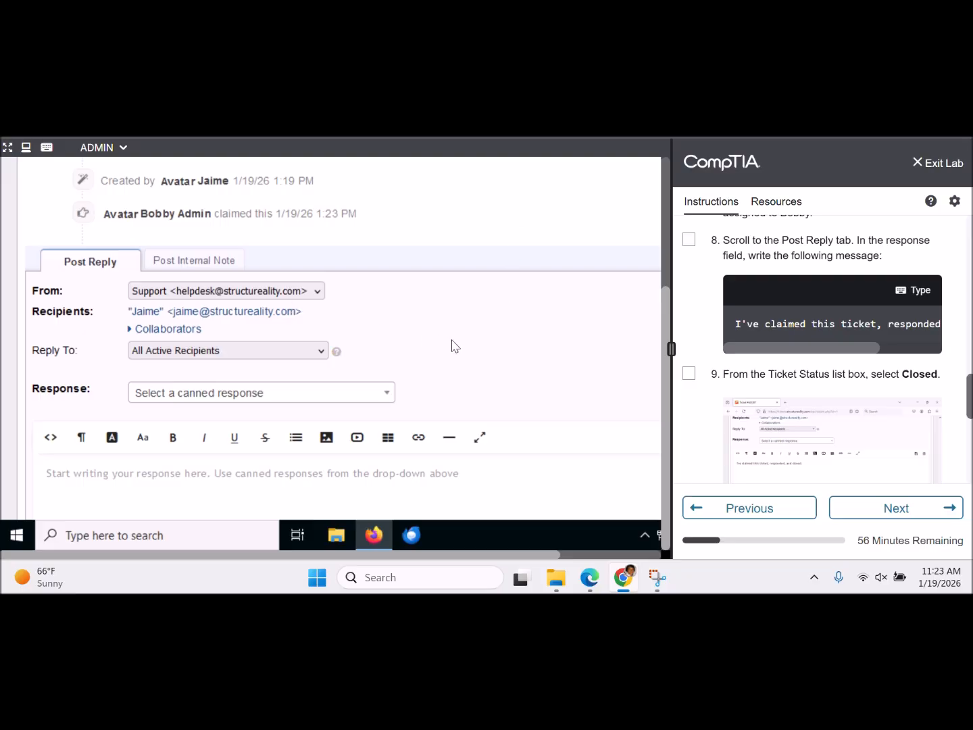
scroll(451, 346, "down", 3)
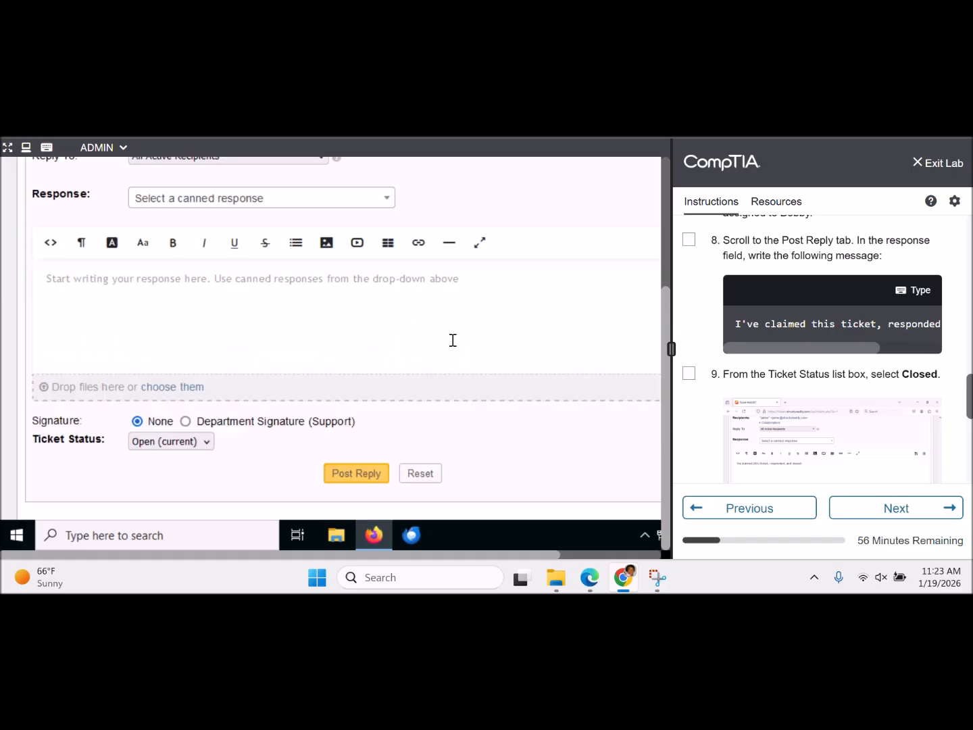
left_click(424, 322)
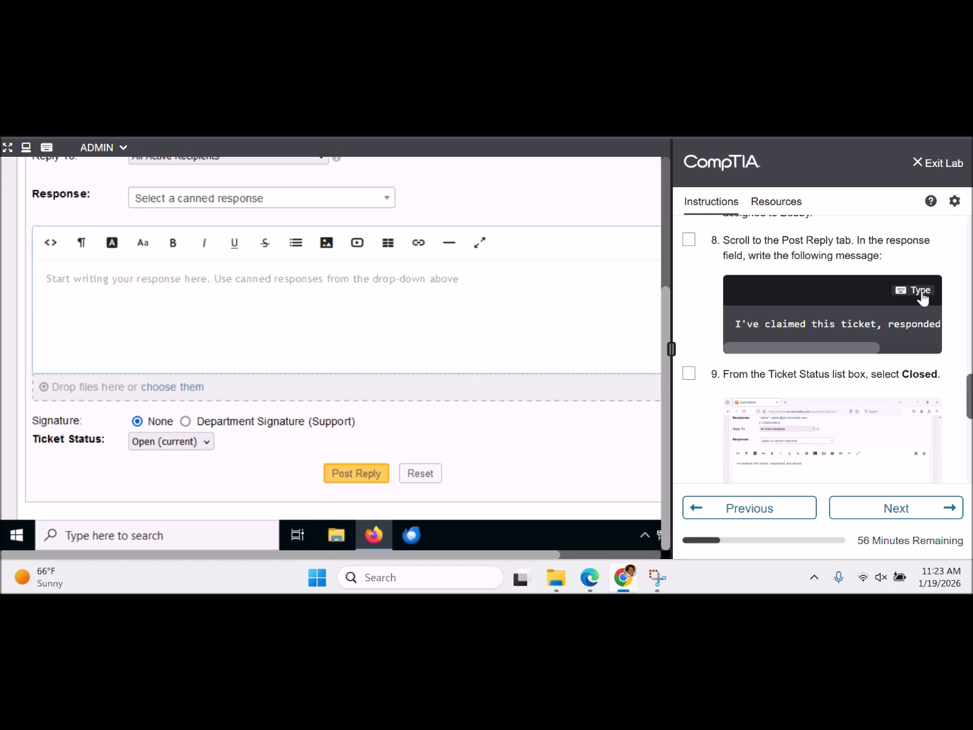
left_click_drag(860, 345, 804, 341)
left_click(922, 291)
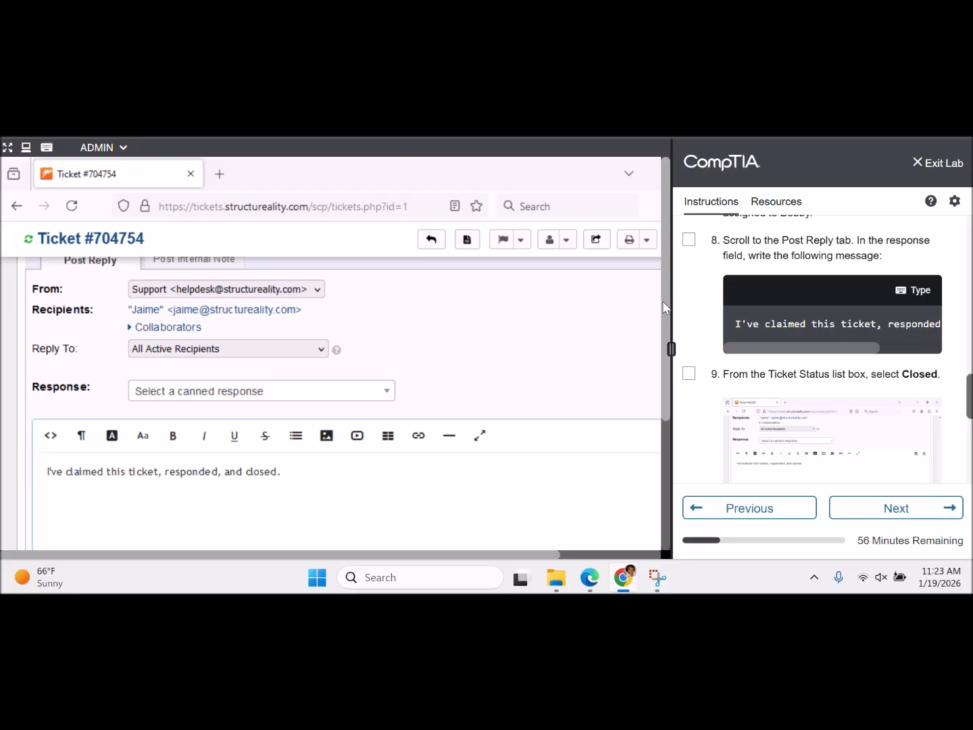
- Mark step 8 in the lab instructions as done
left_click_drag(662, 302, 656, 440)
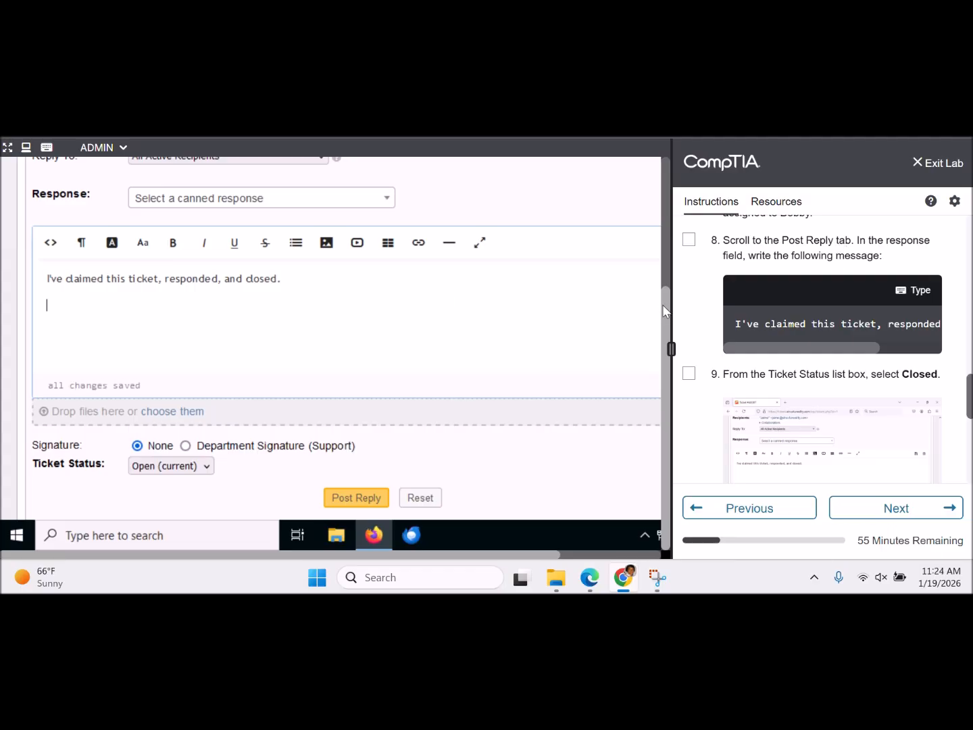
left_click_drag(664, 306, 657, 196)
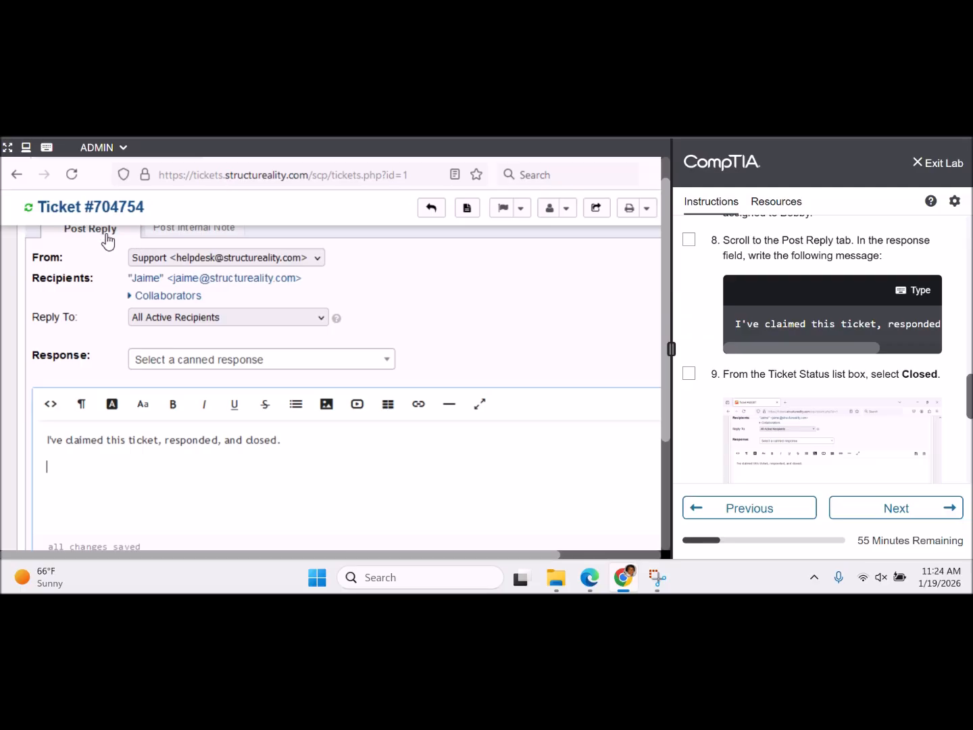
left_click_drag(664, 270, 671, 401)
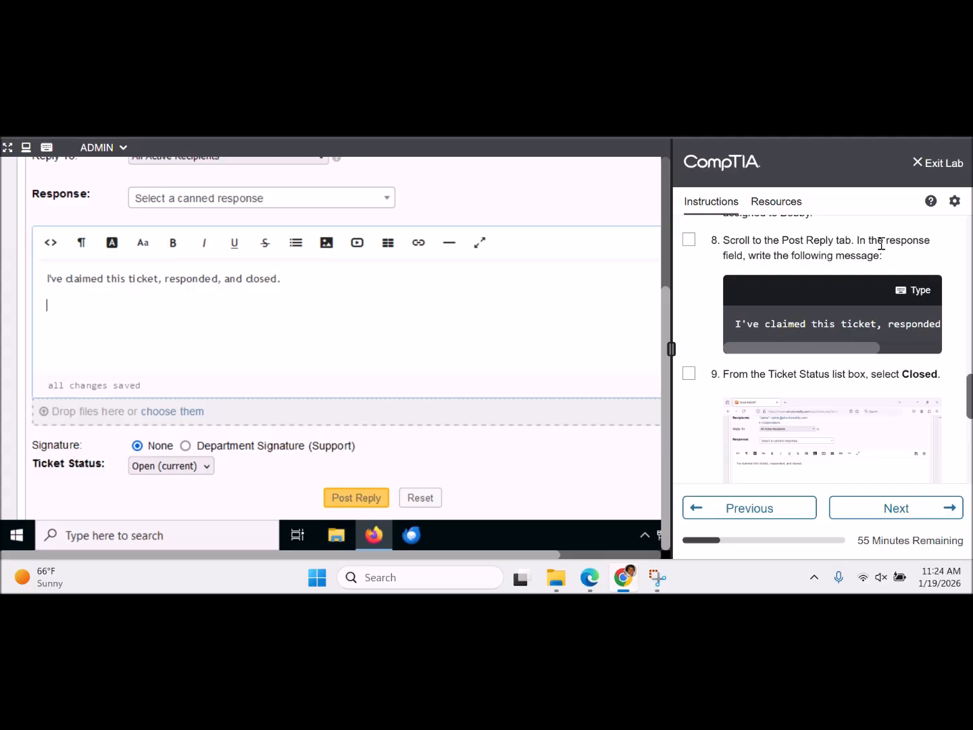
left_click(688, 240)
- Set the reply's Ticket Status to Closed and tick lab step 9
left_click(209, 465)
left_click(192, 444)
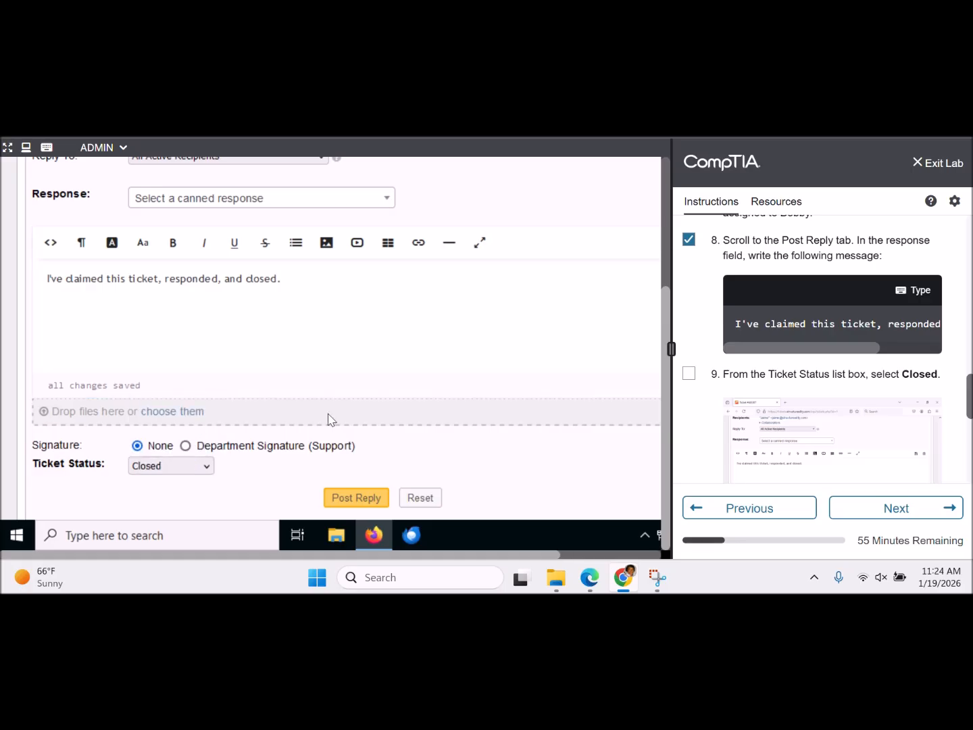
left_click(689, 373)
scroll(970, 395, "down", 3)
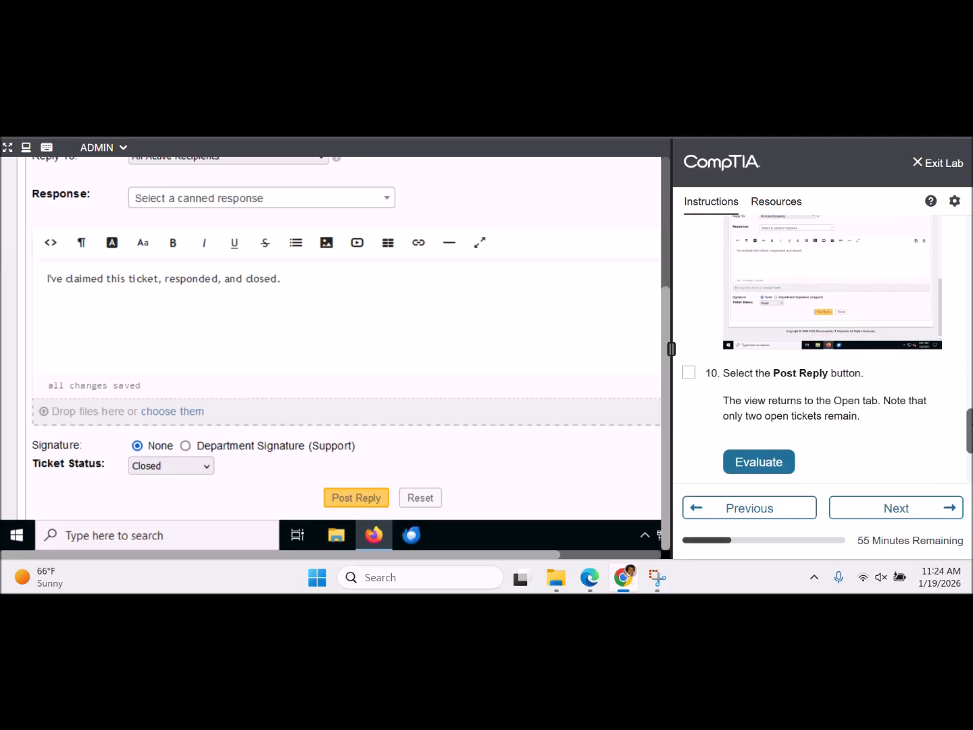
scroll(821, 348, "down", 2)
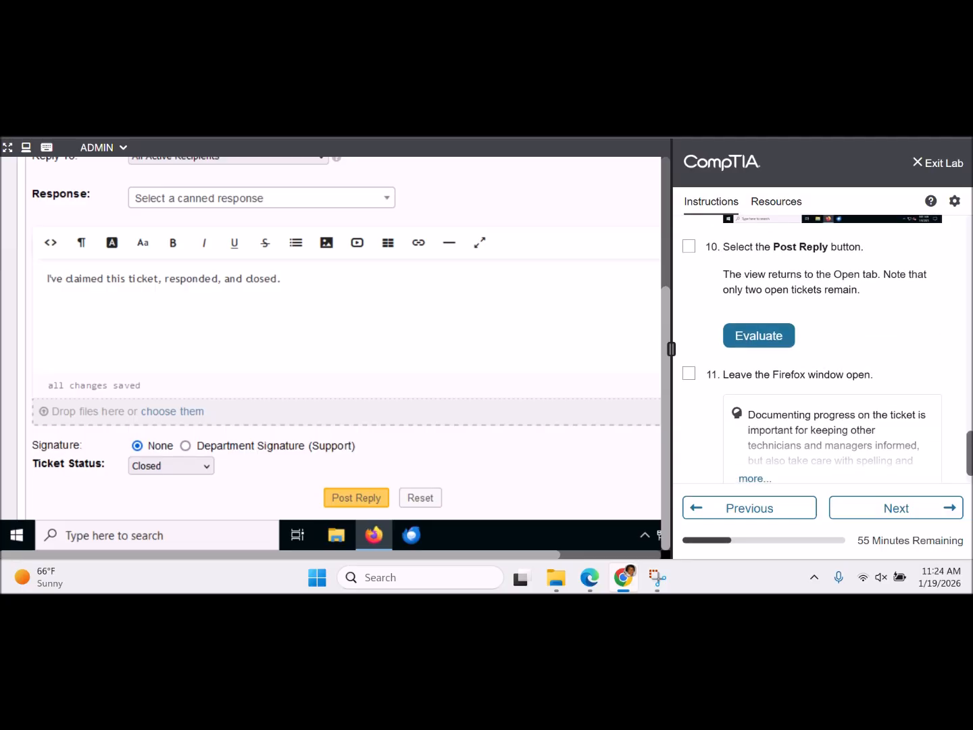
scroll(970, 420, "up", 4)
scroll(970, 420, "down", 2)
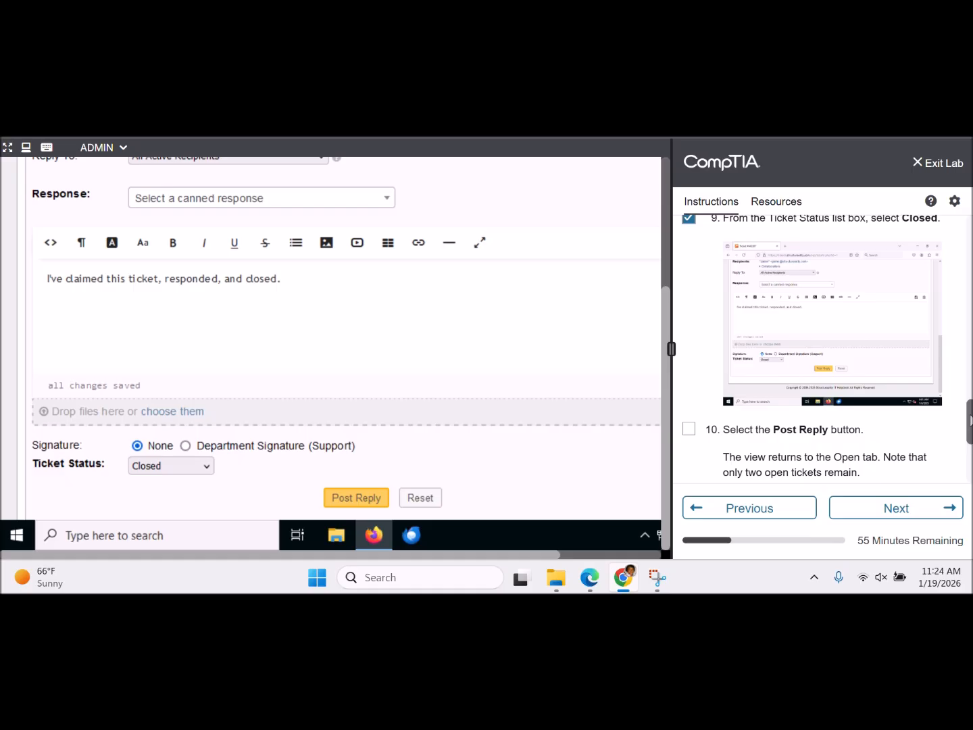
scroll(971, 420, "down", 1)
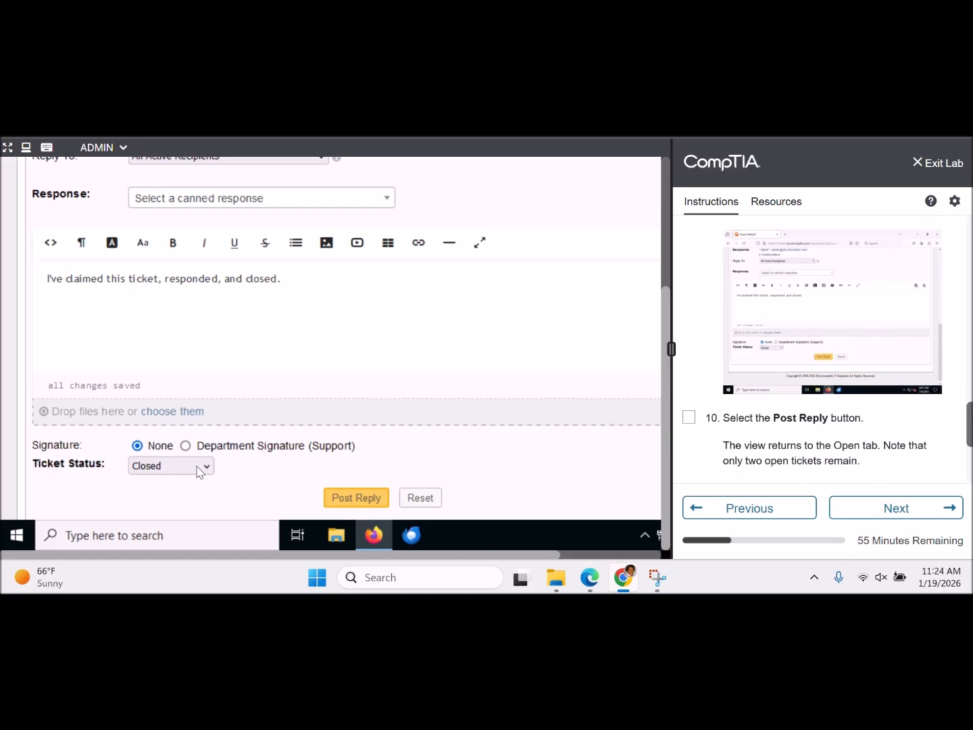
- Post the closing reply and go back to the open tickets queue
left_click(352, 498)
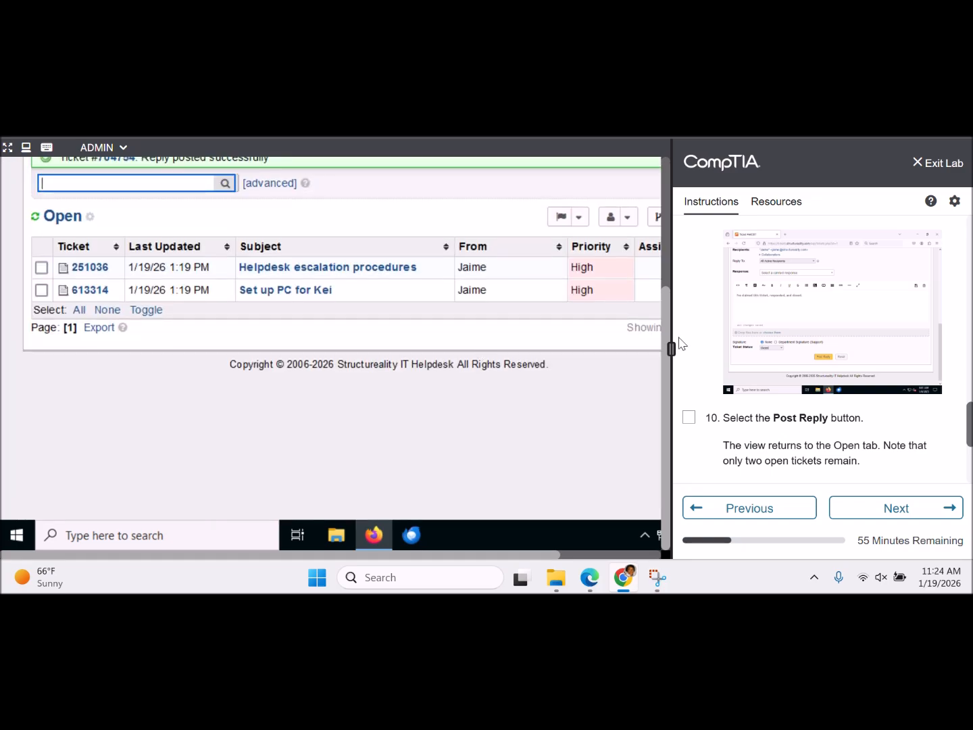
scroll(654, 277, "up", 3)
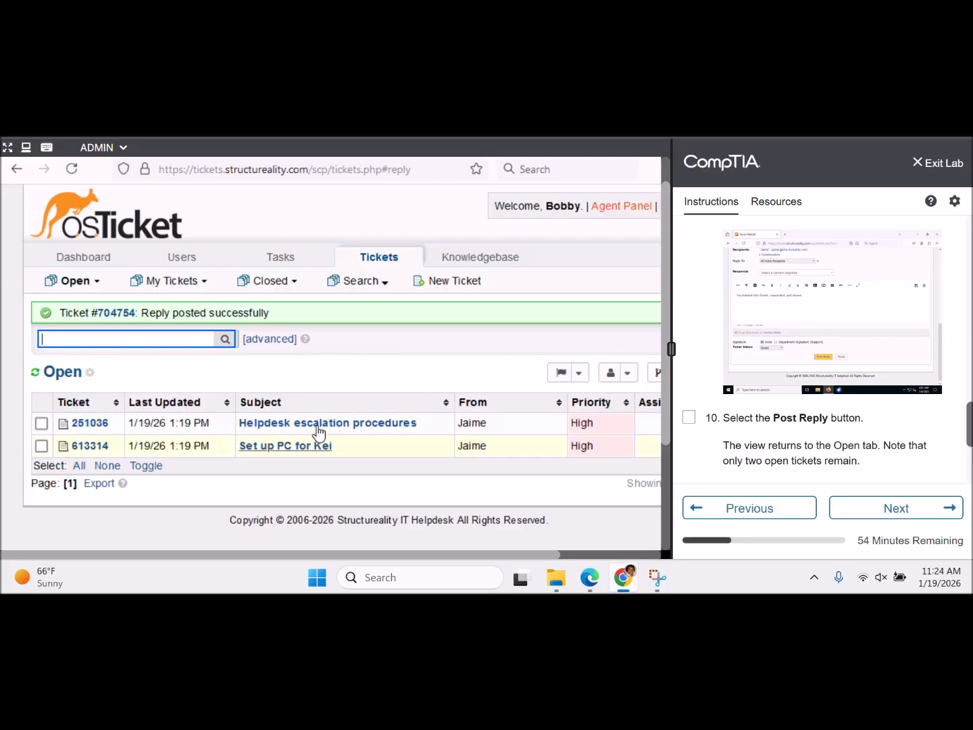
mouse_move(93, 286)
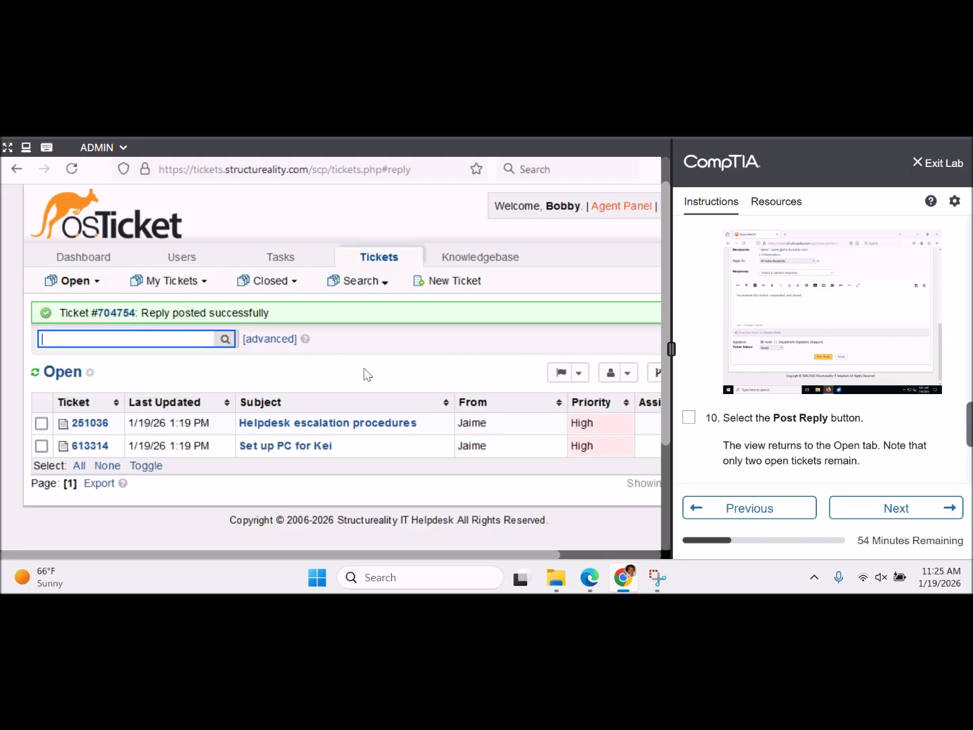
mouse_move(274, 289)
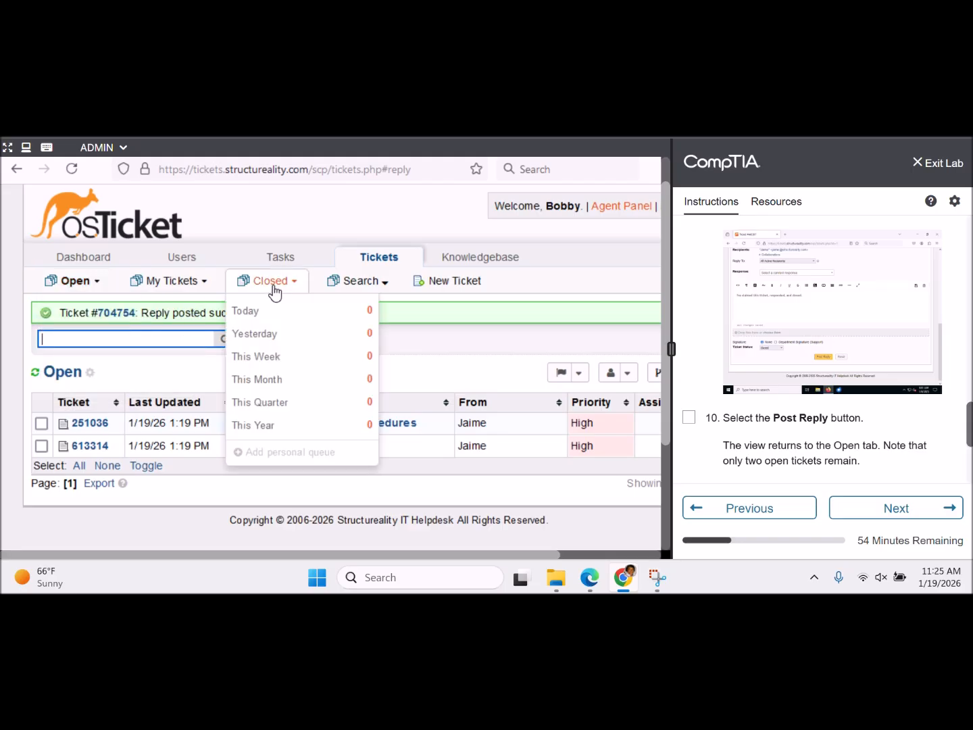
left_click(76, 283)
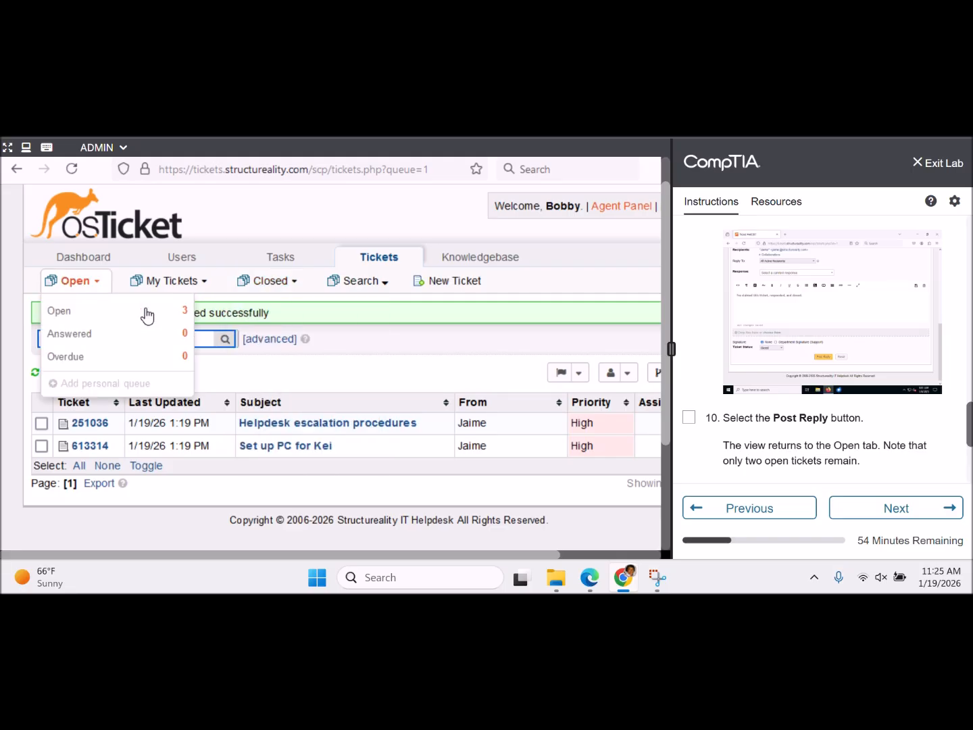
- Check the Tasks list, then show the Closed queue listing ticket 704754, Helpdesk procedures
left_click(365, 368)
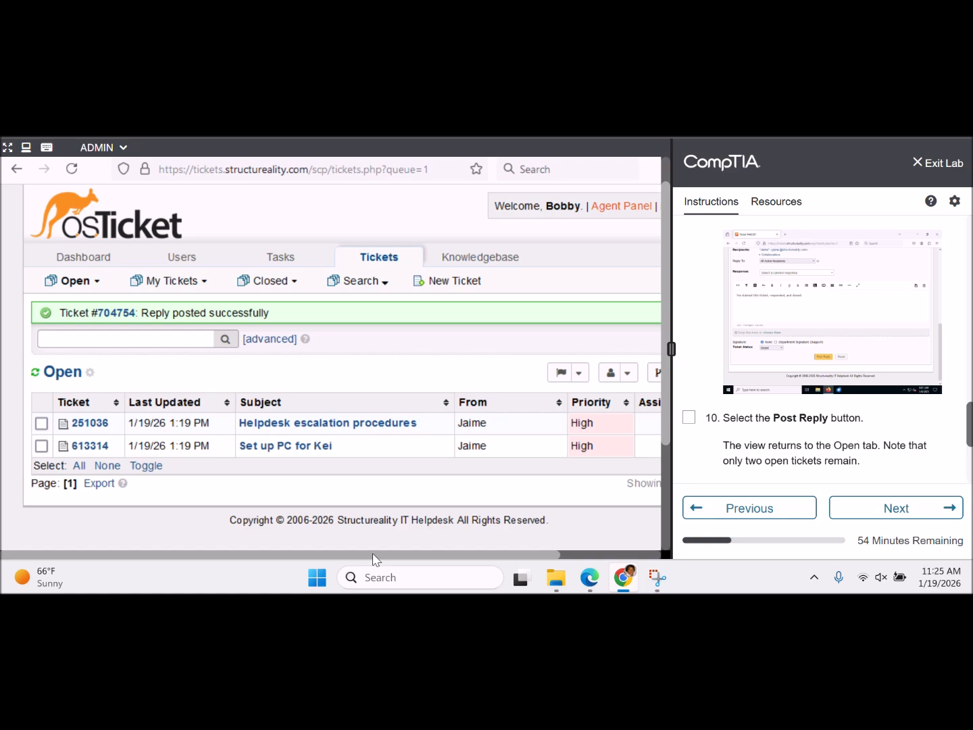
left_click_drag(372, 557, 217, 541)
mouse_move(288, 262)
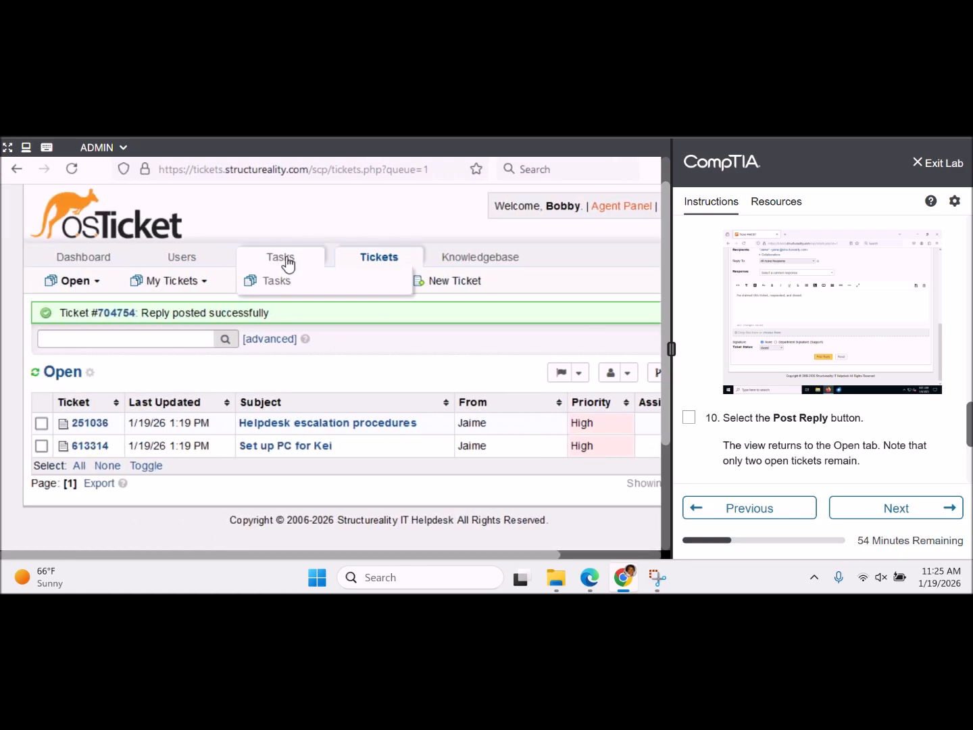
left_click(288, 263)
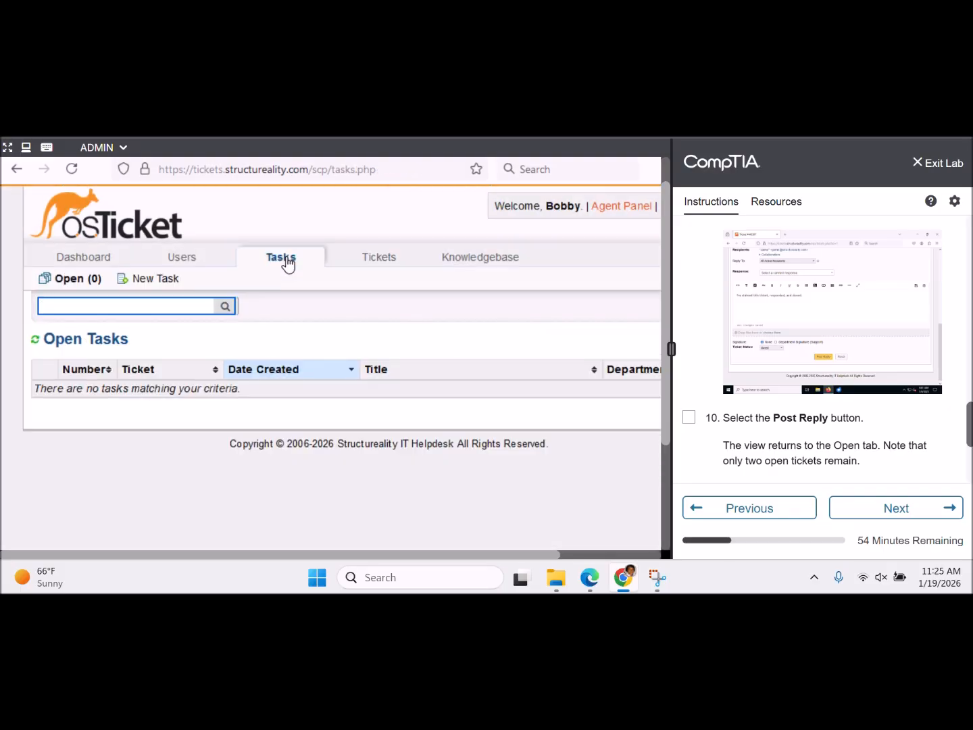
left_click(364, 260)
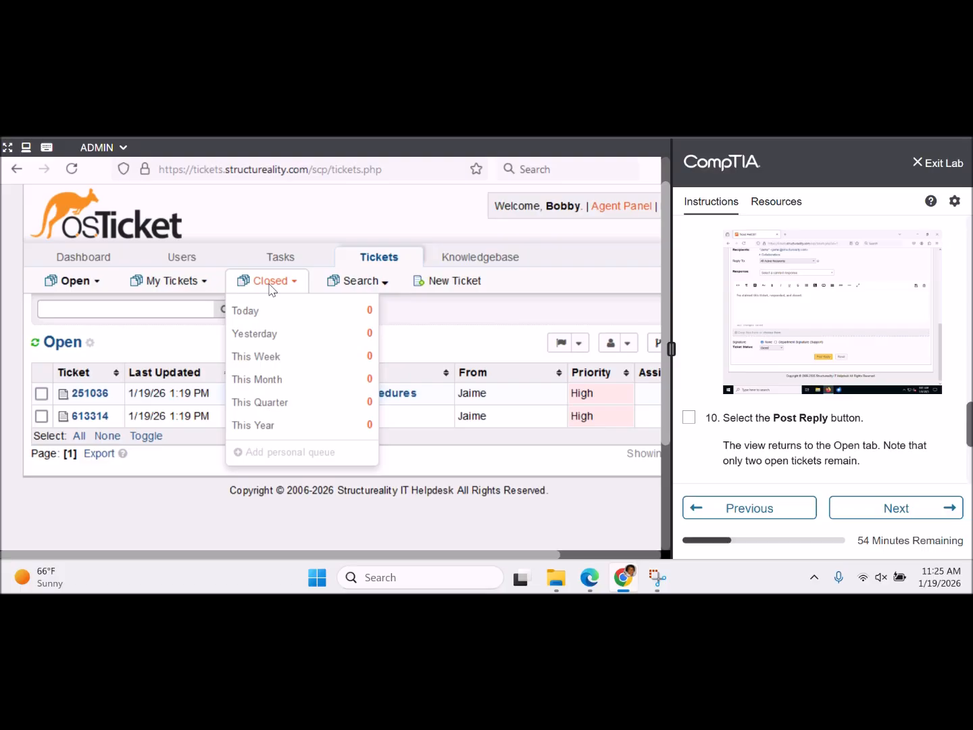
left_click(273, 284)
left_click(435, 336)
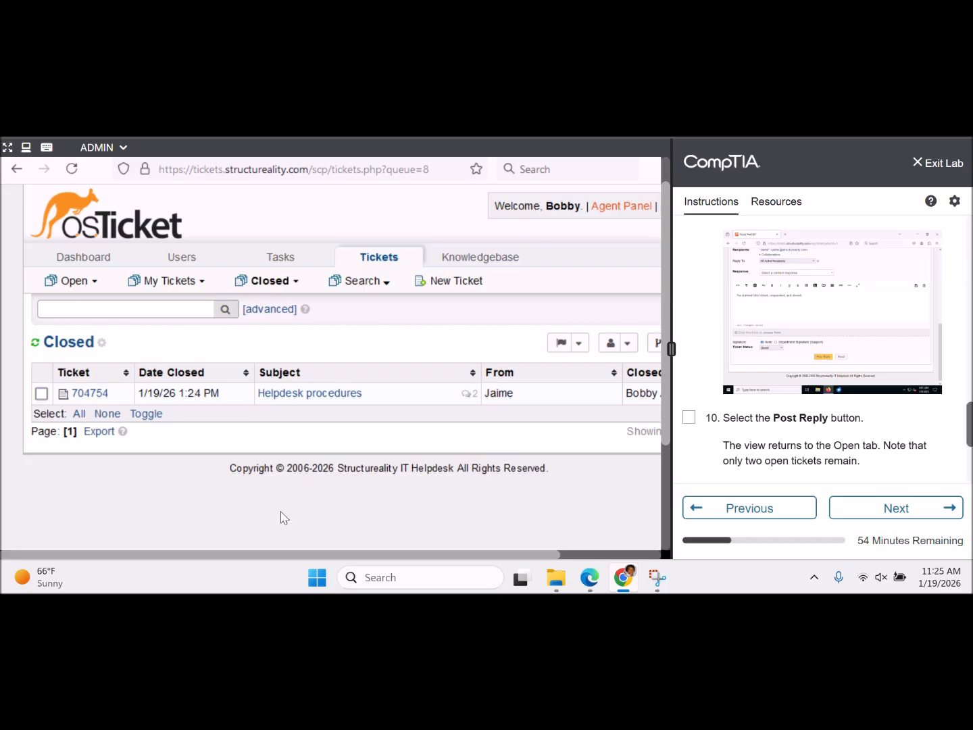
left_click_drag(271, 552, 178, 545)
left_click(41, 394)
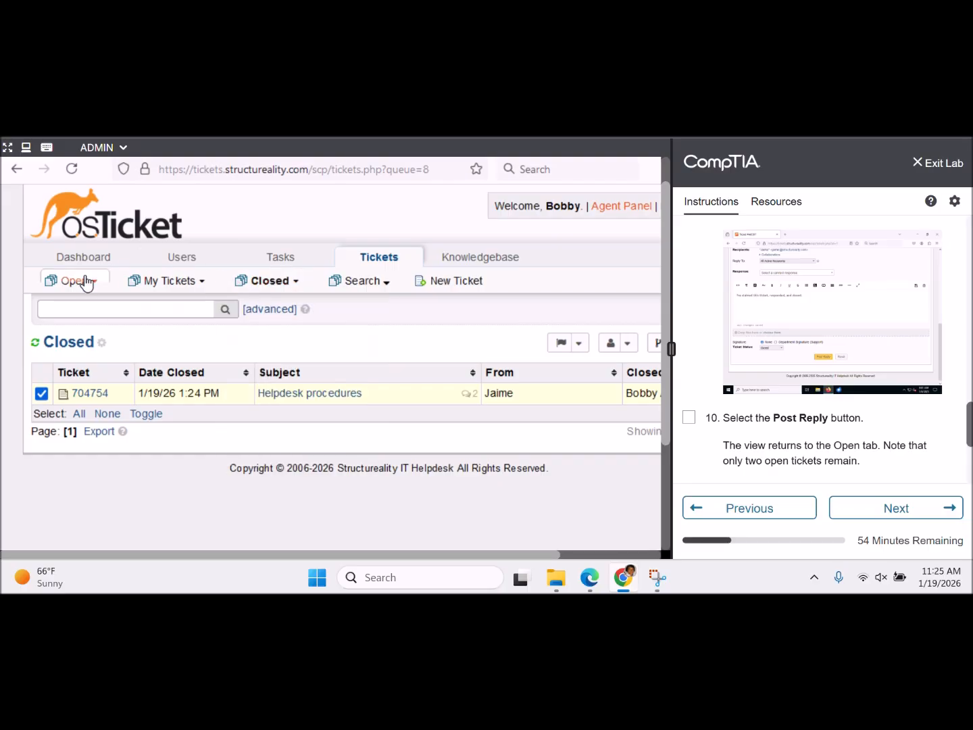
mouse_move(87, 285)
left_click_drag(280, 555, 380, 556)
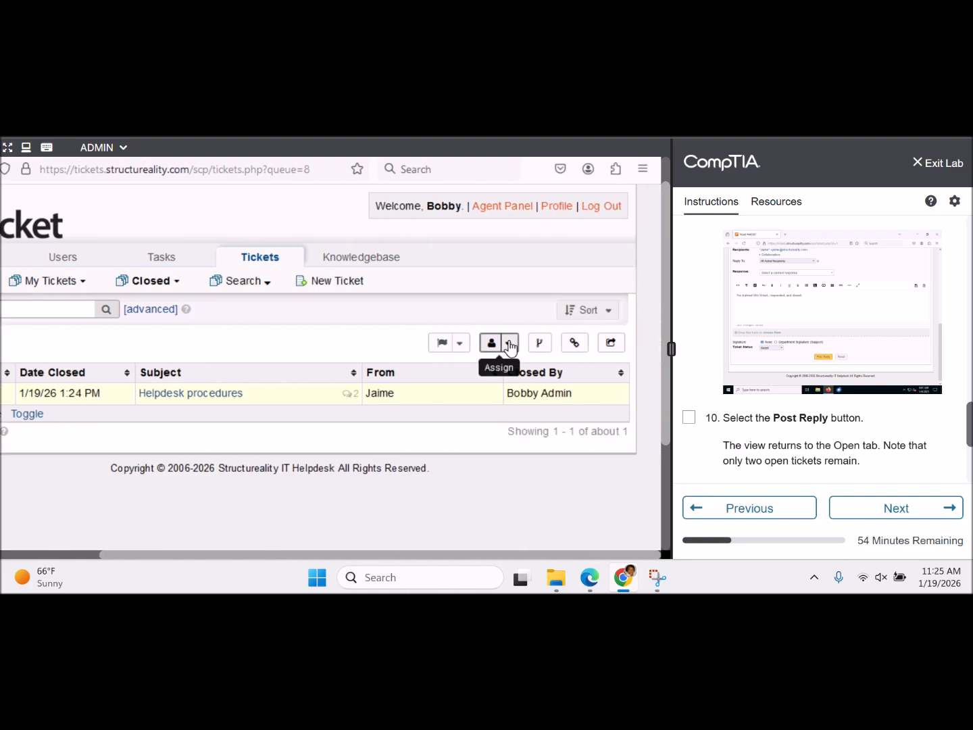
left_click(460, 345)
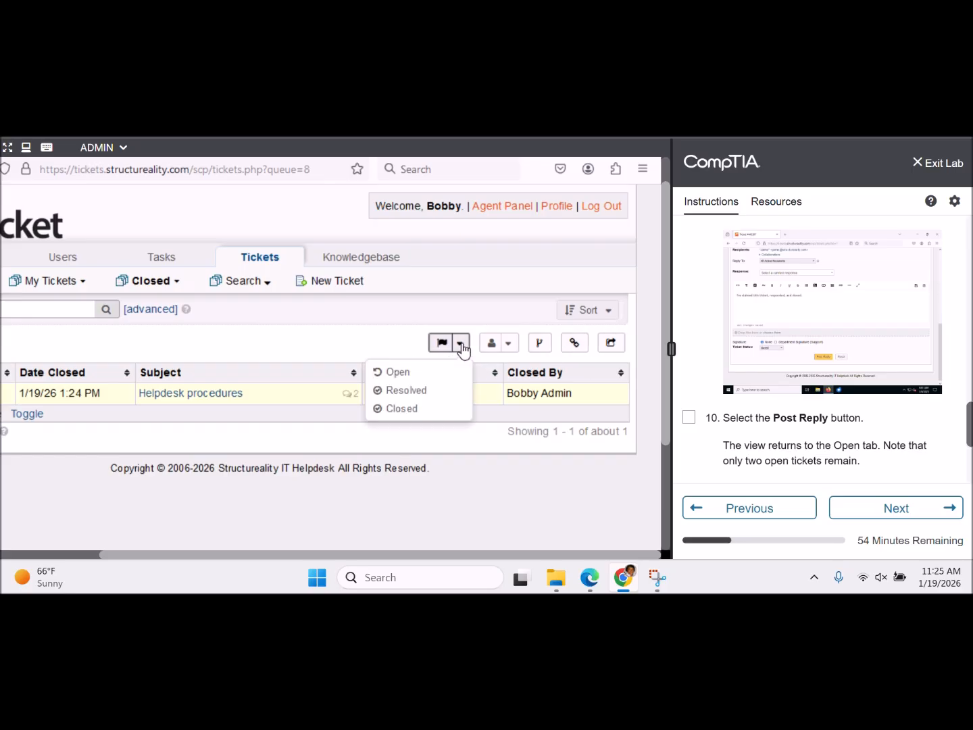
left_click(420, 409)
left_click(152, 344)
type("Cos")
key("BackSpace")
key("BackSpace")
type("losed")
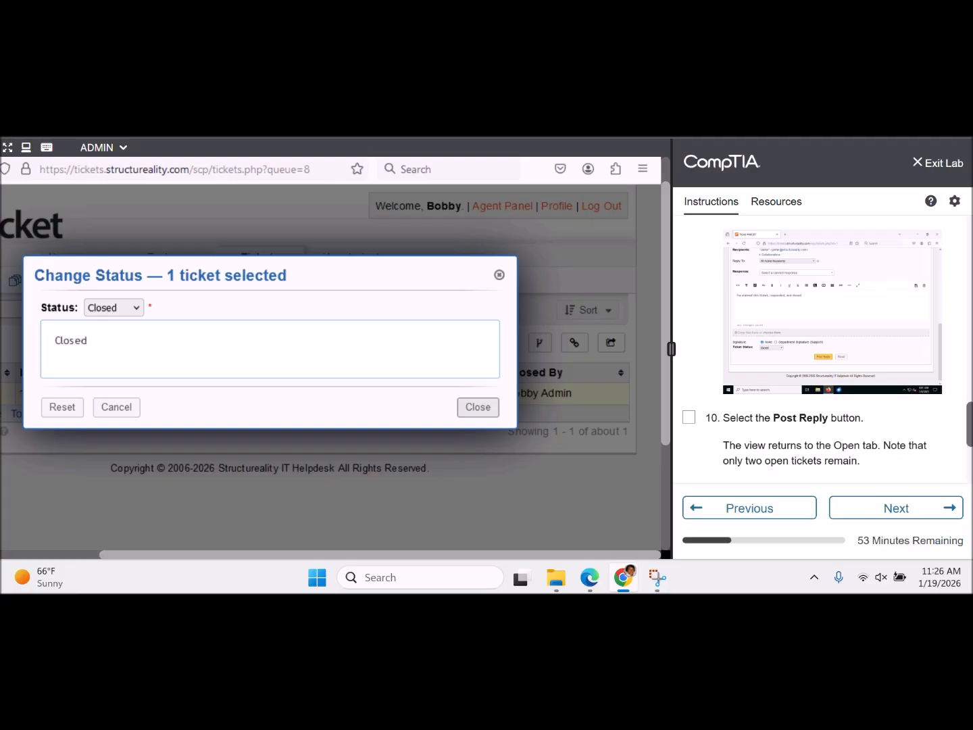
left_click(472, 407)
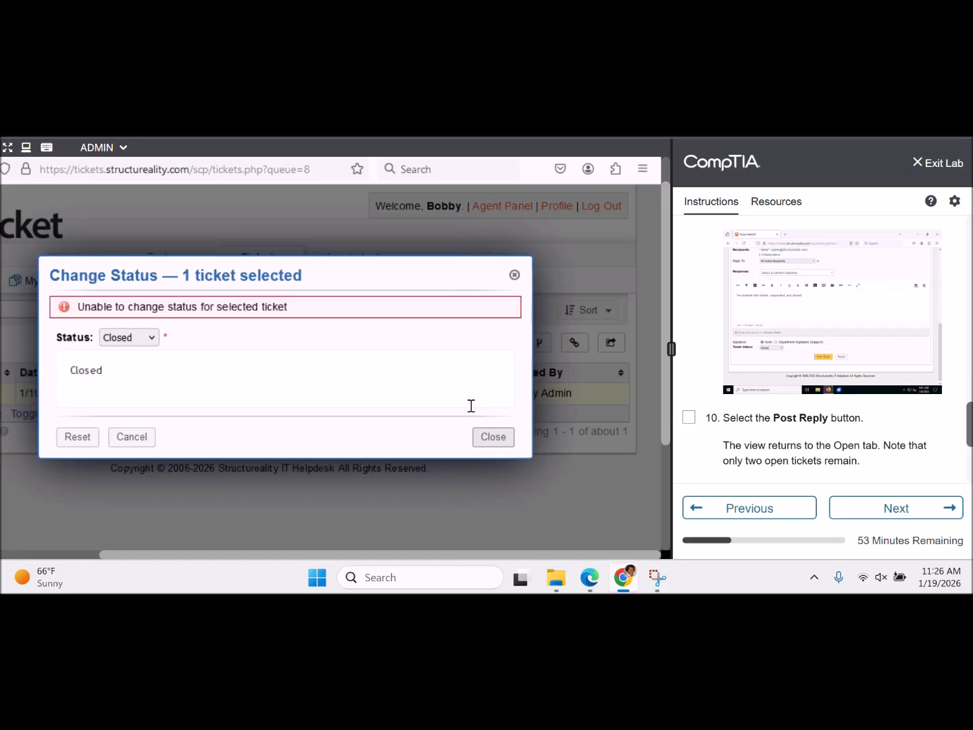
left_click(133, 344)
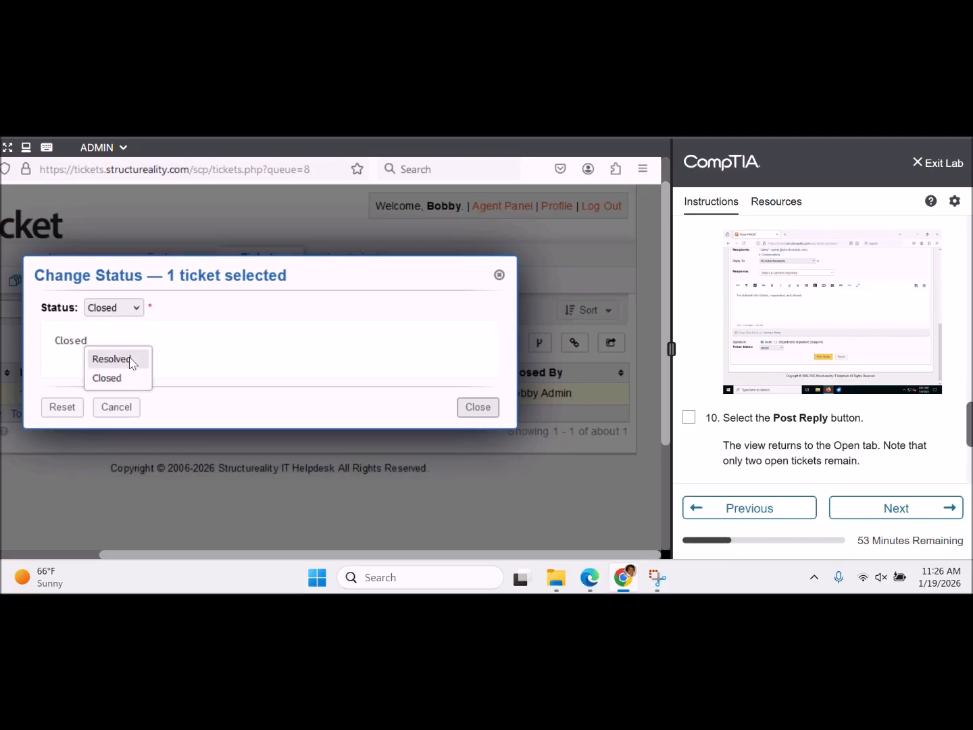
left_click(498, 275)
left_click(499, 276)
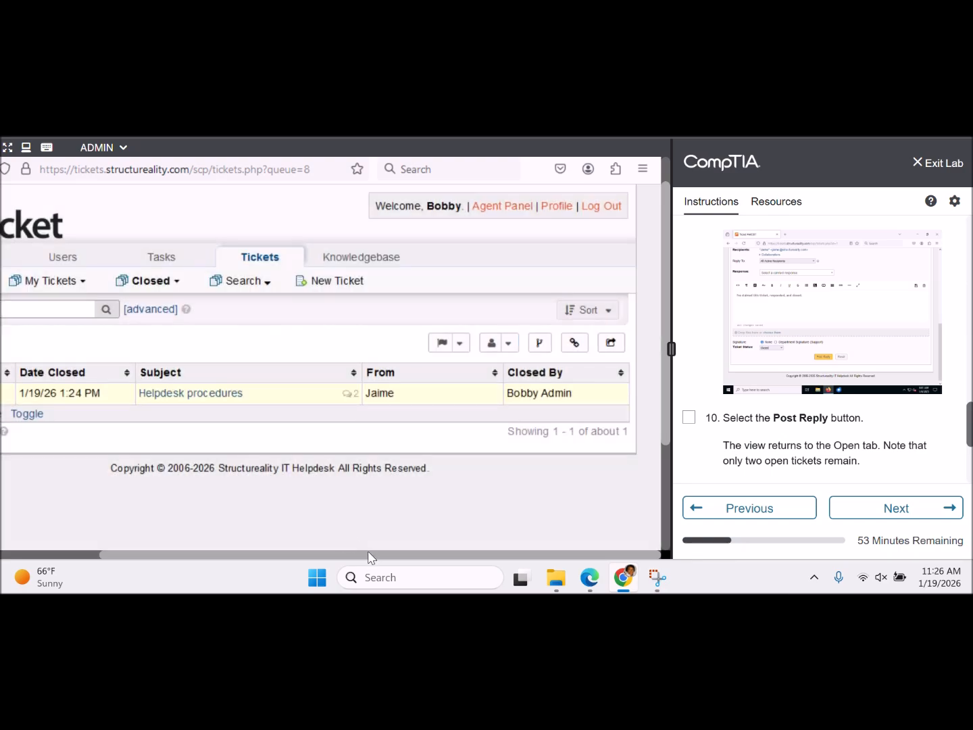
- View the My Tickets > Assigned to Me list, then the Open queue
left_click_drag(370, 558, 200, 554)
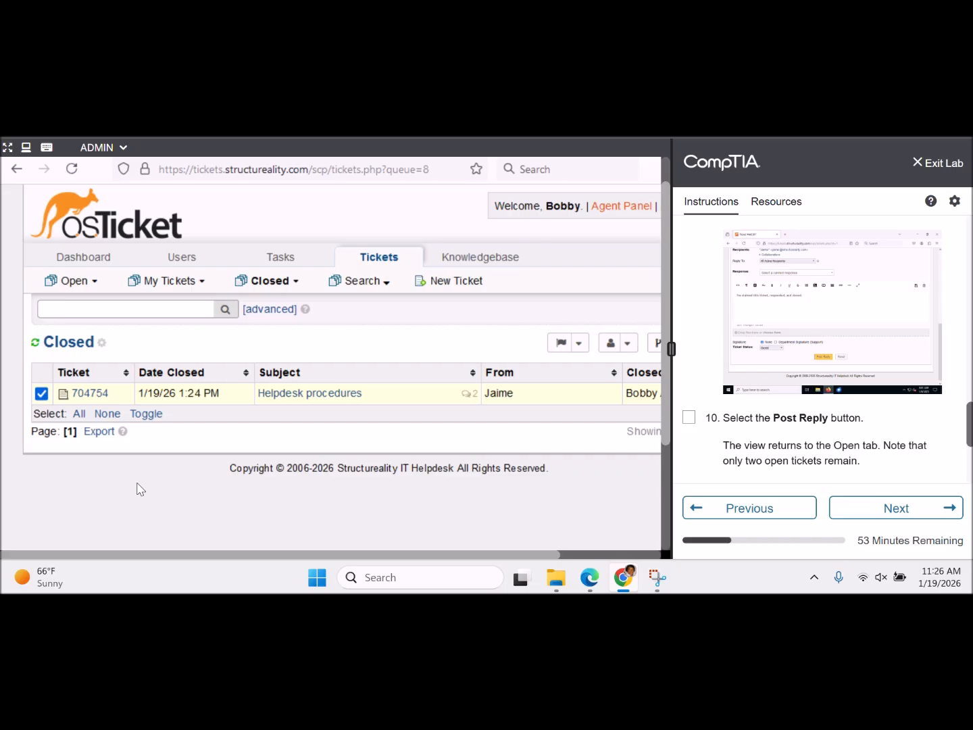
mouse_move(187, 288)
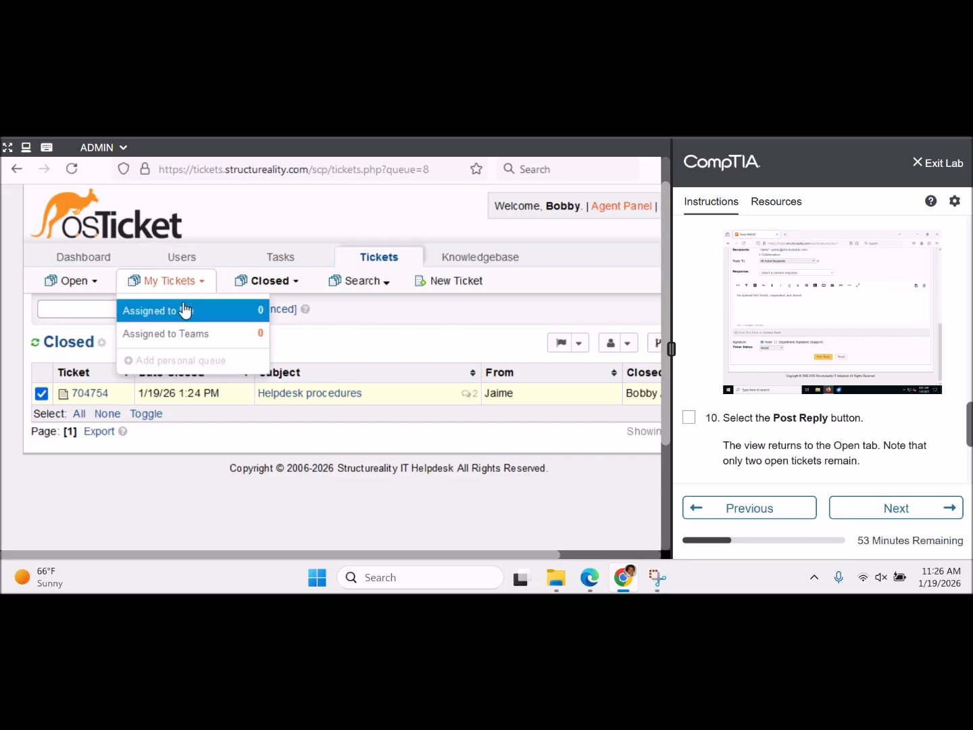
left_click(183, 310)
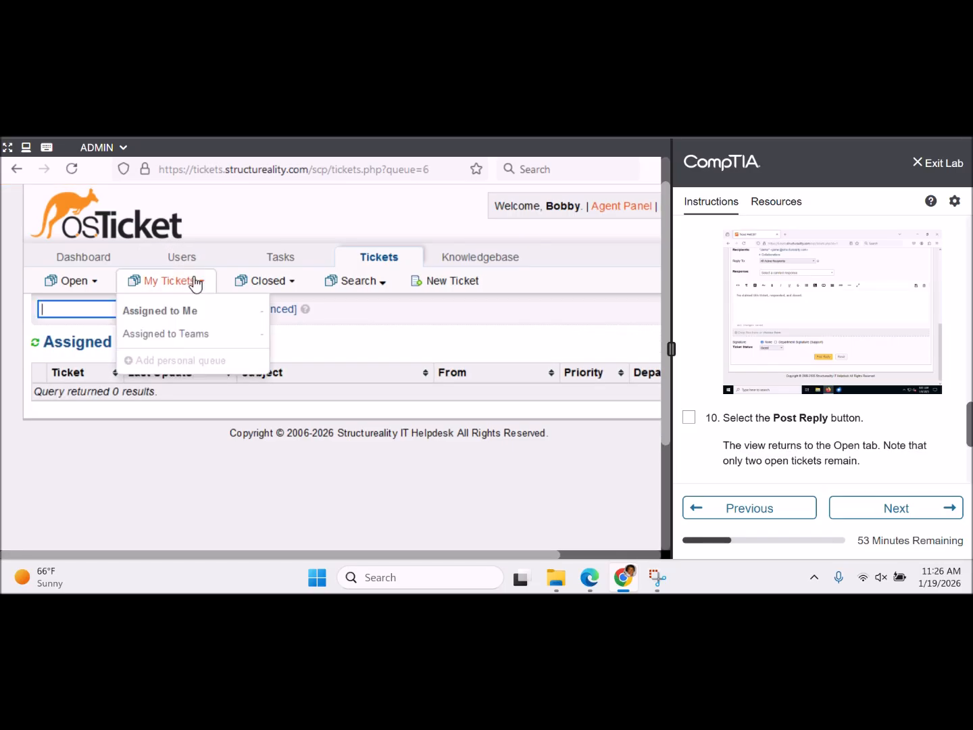
mouse_move(92, 289)
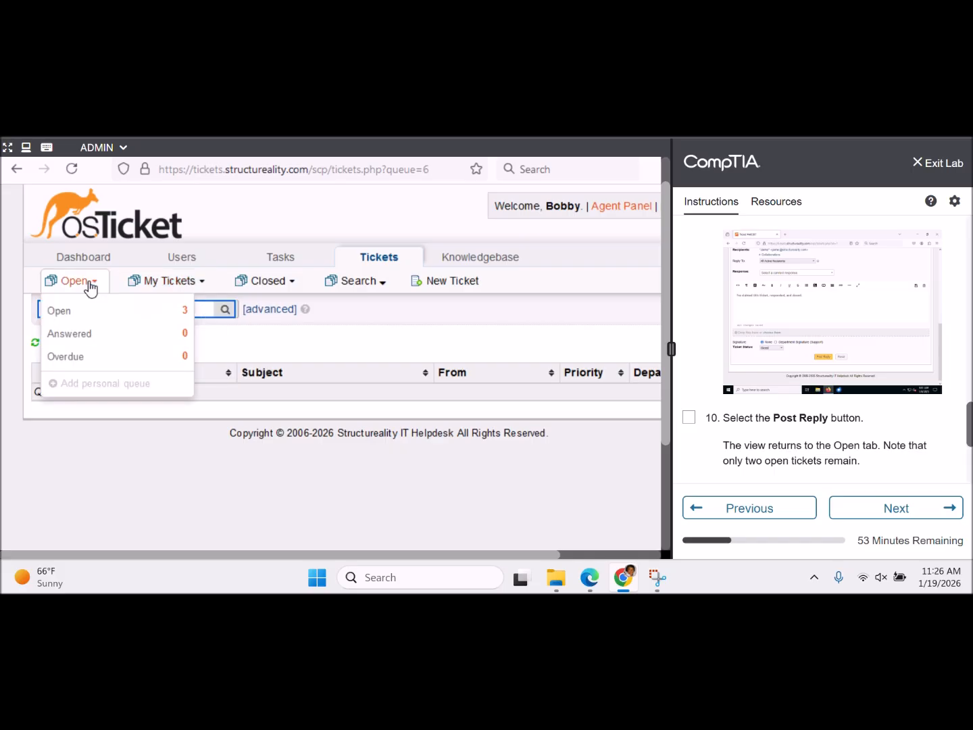
left_click(120, 312)
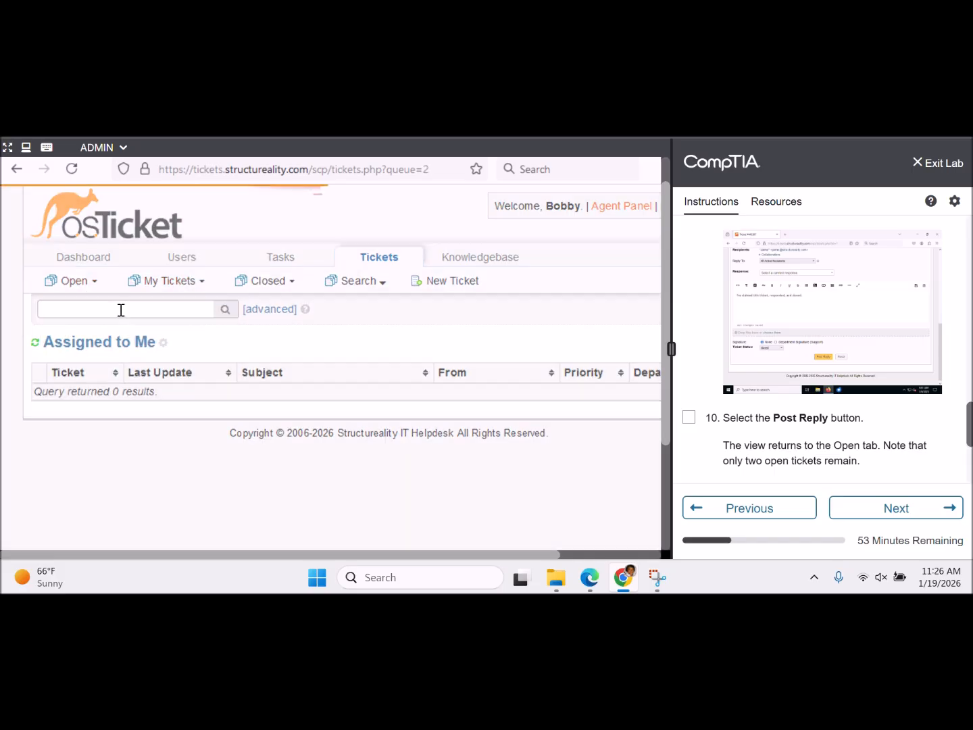
left_click(337, 466)
left_click_drag(220, 554, 307, 535)
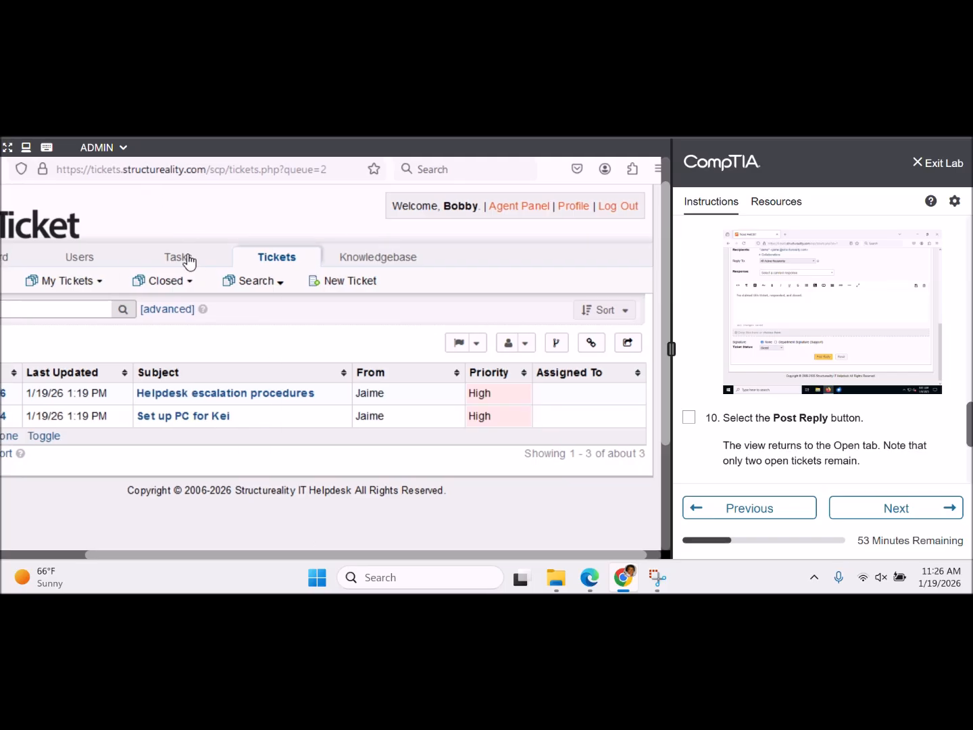
- List tickets closed today, tick lab step 10, and return to the two-ticket Open queue
mouse_move(179, 287)
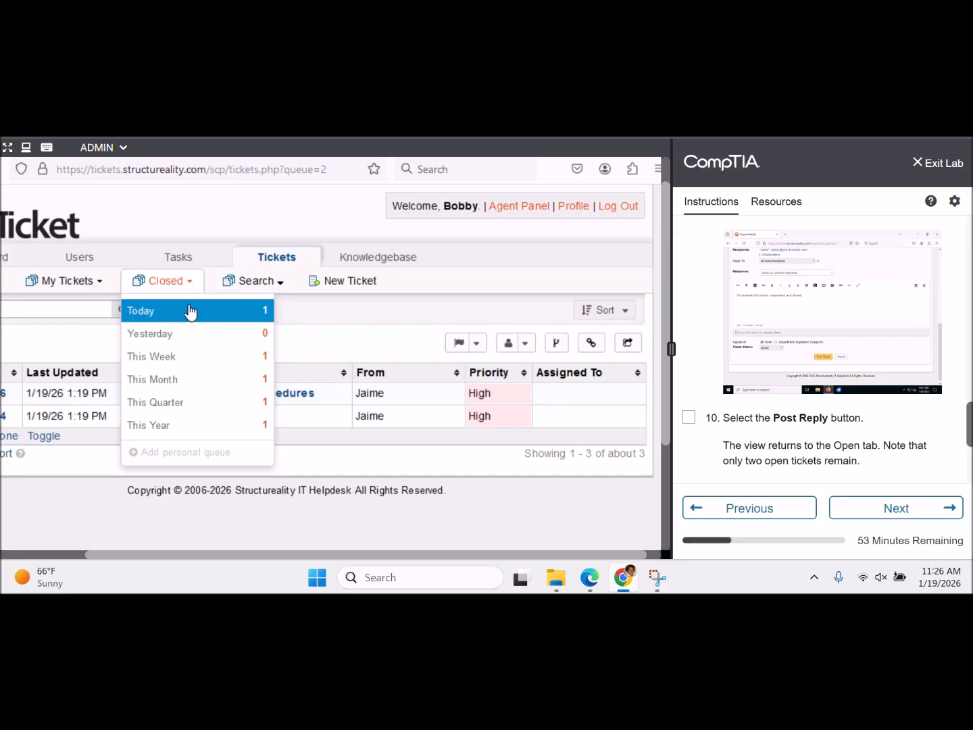
left_click(191, 311)
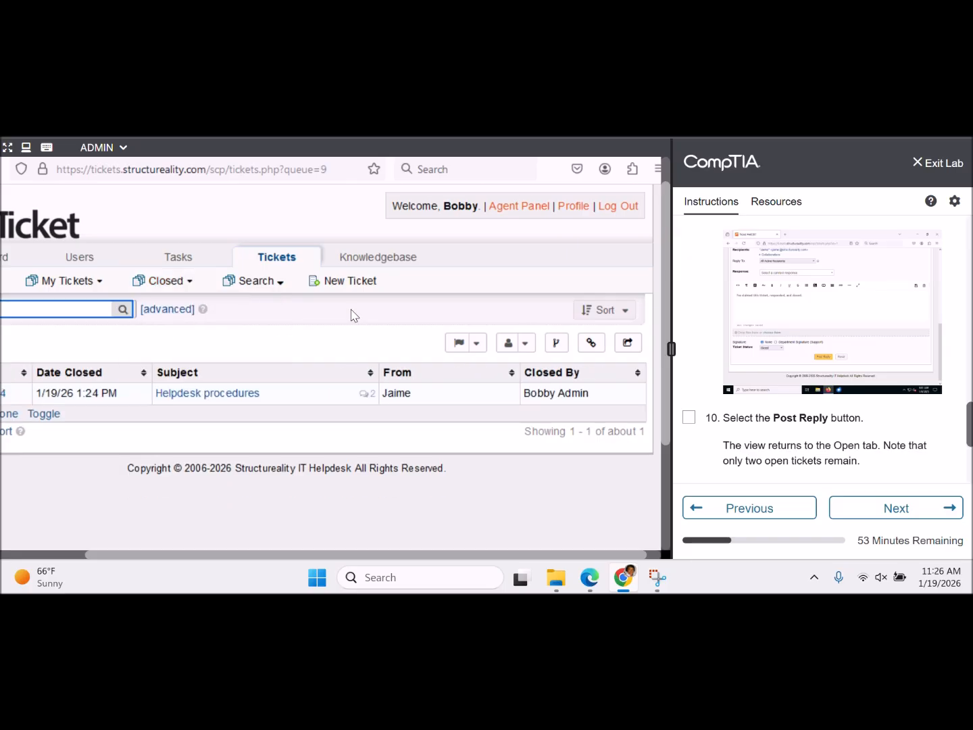
left_click_drag(256, 558, 141, 548)
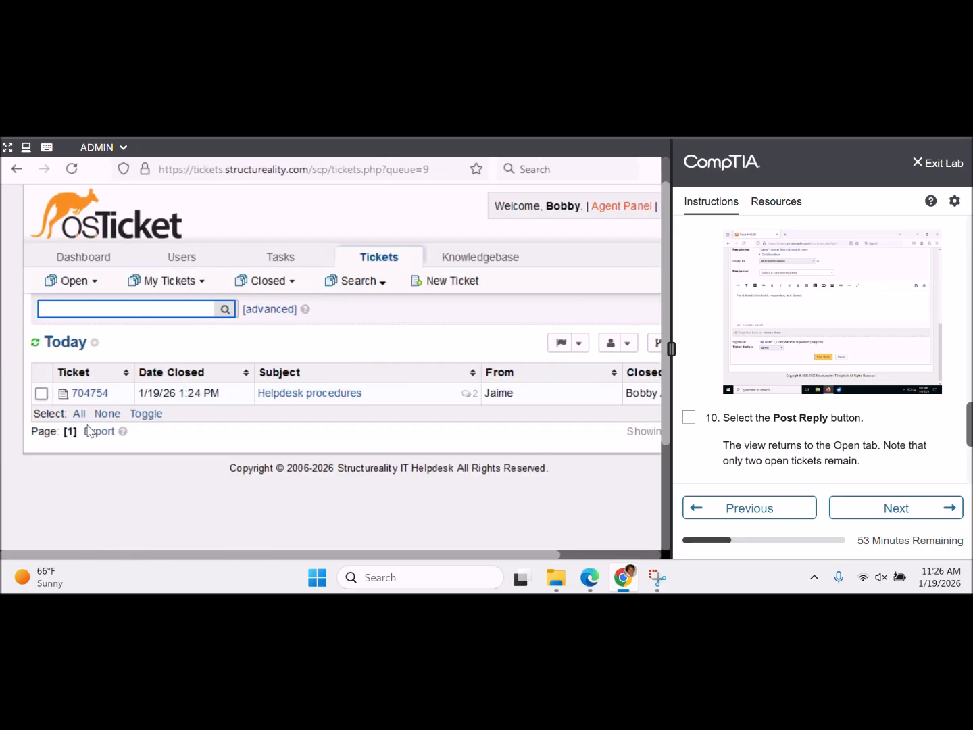
mouse_move(96, 291)
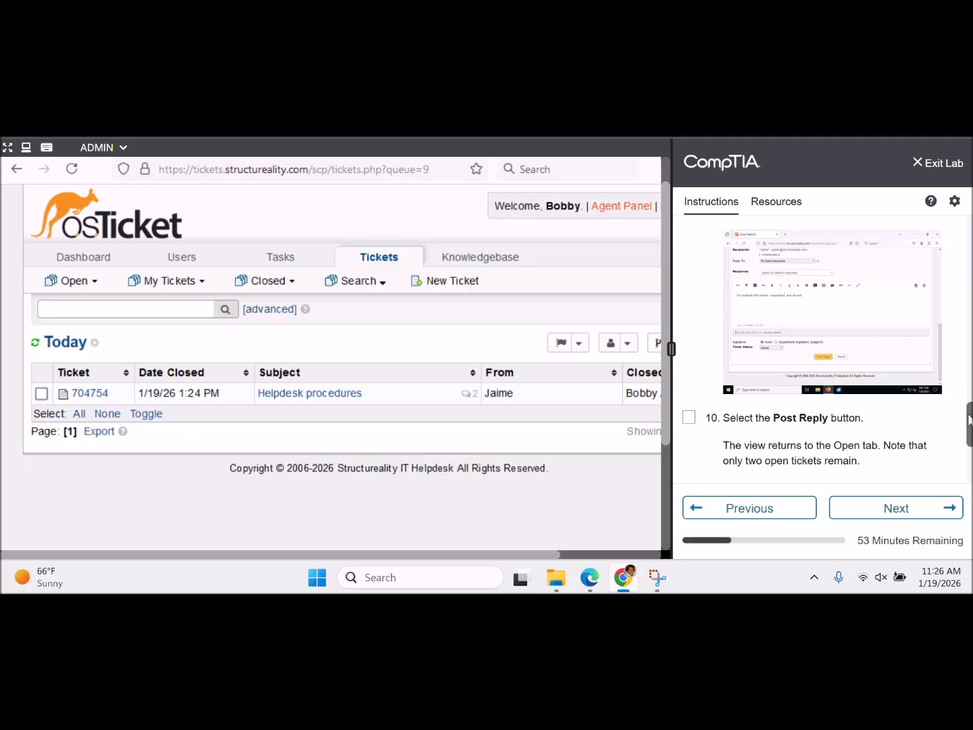
left_click_drag(969, 421, 970, 444)
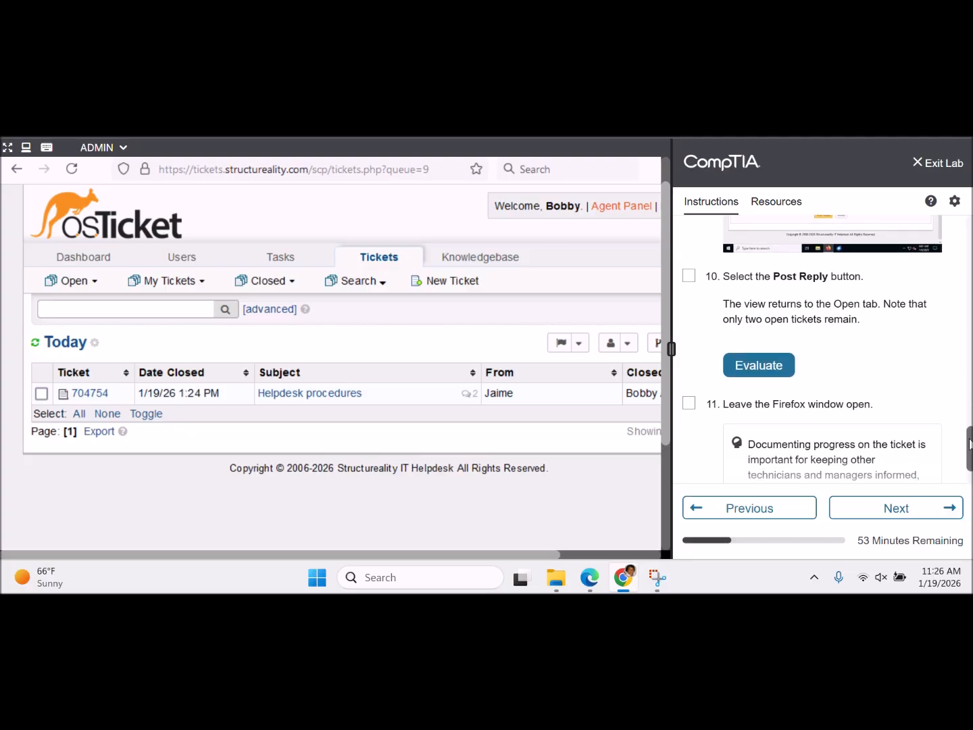
left_click(690, 278)
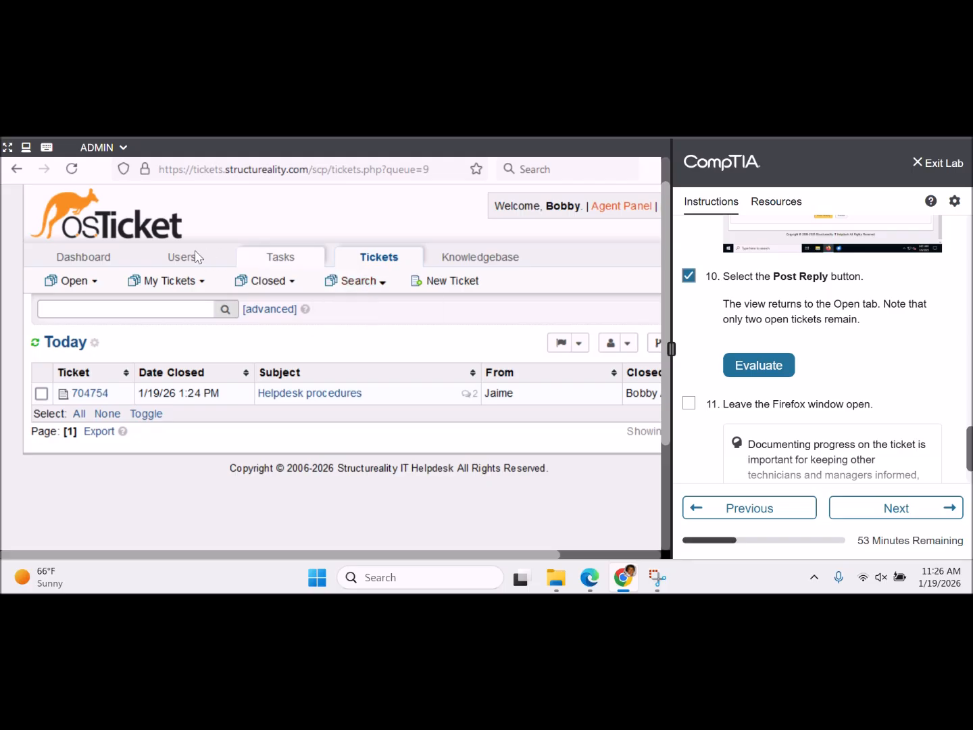
left_click(86, 287)
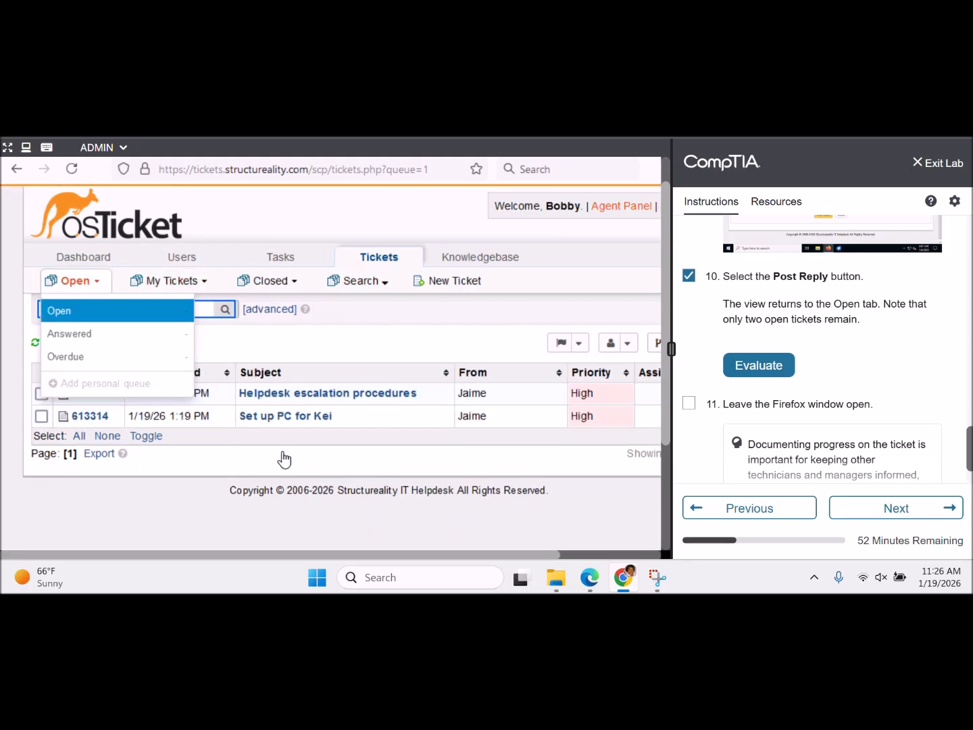
- Tick lab step 11, check the completed steps, and advance to the Create task instructions
left_click(752, 363)
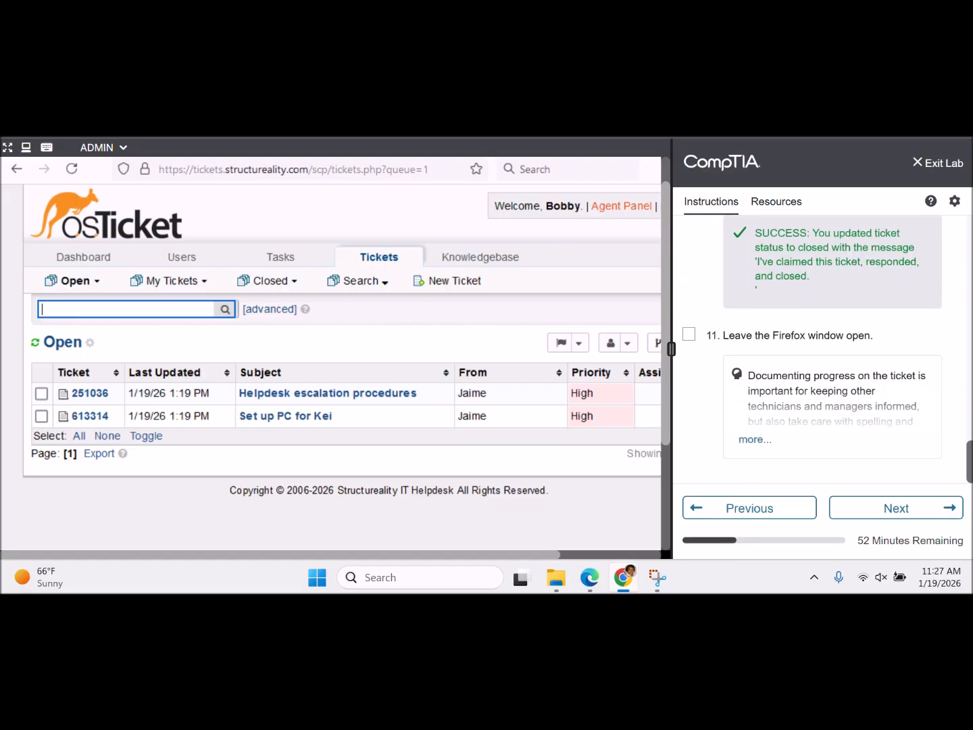
left_click(689, 334)
left_click(751, 440)
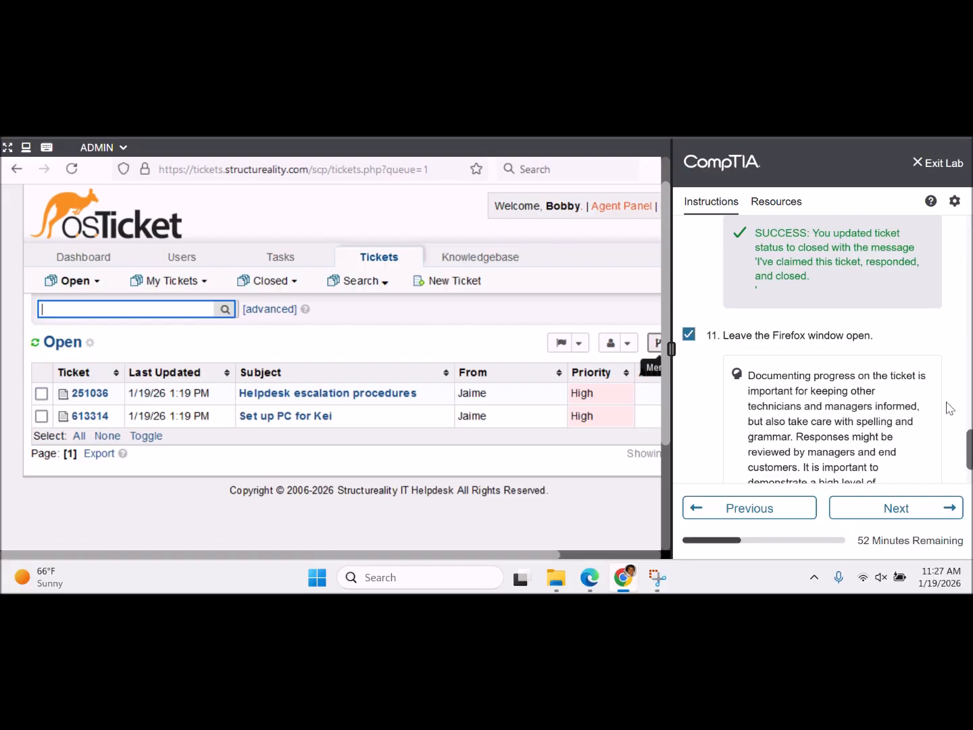
scroll(970, 442, "down", 2)
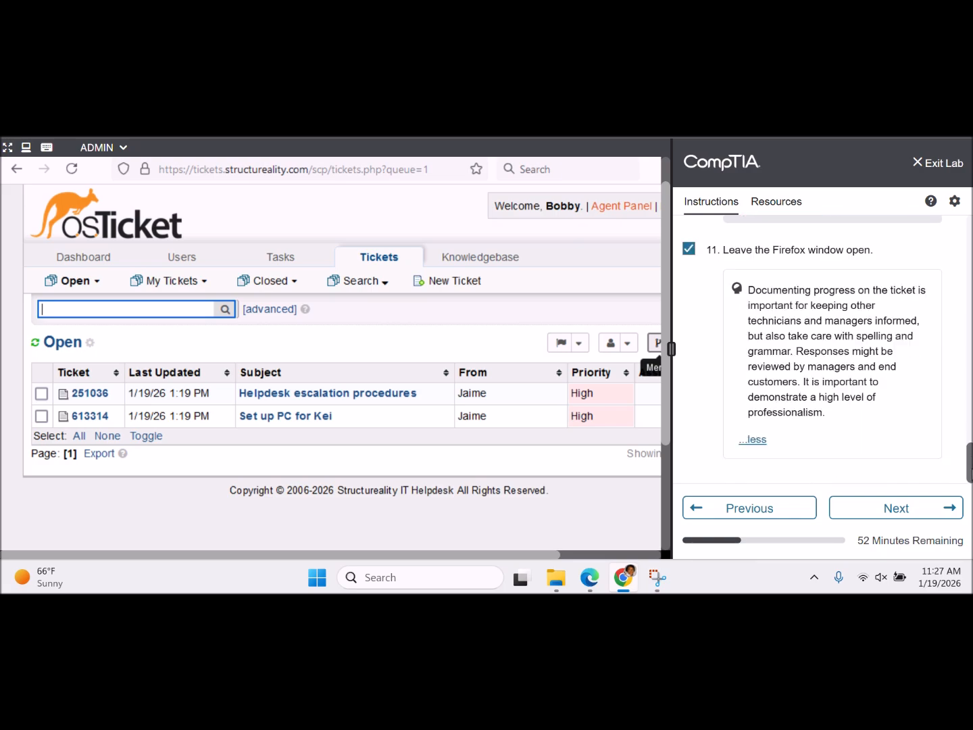
left_click(921, 514)
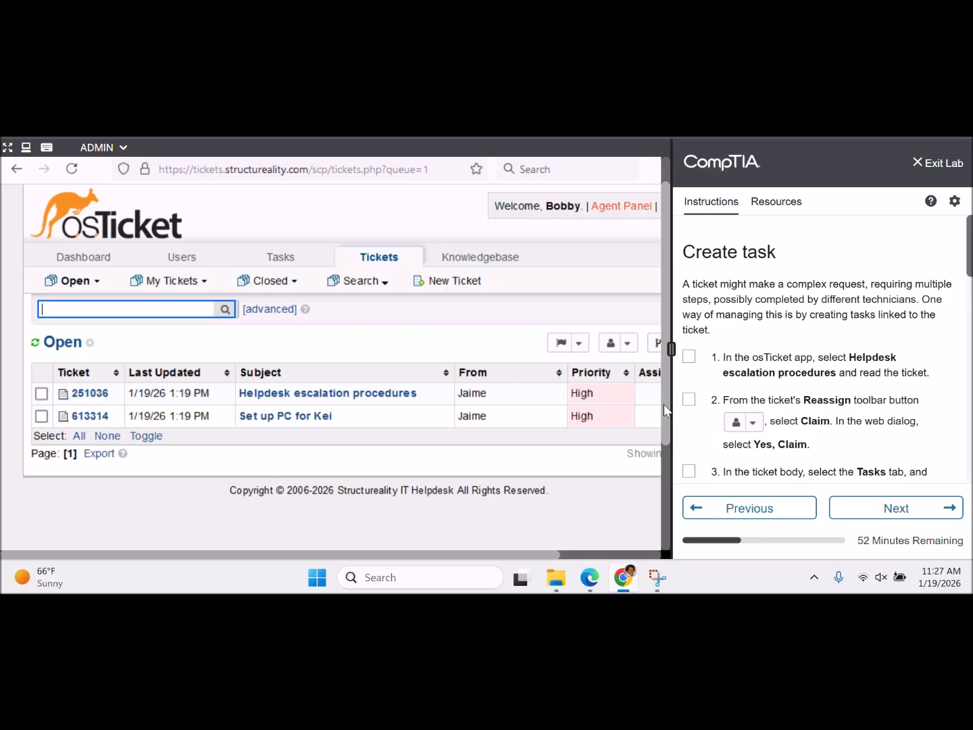
- Open ticket #251036, Helpdesk escalation procedures, from the Open queue
left_click(455, 229)
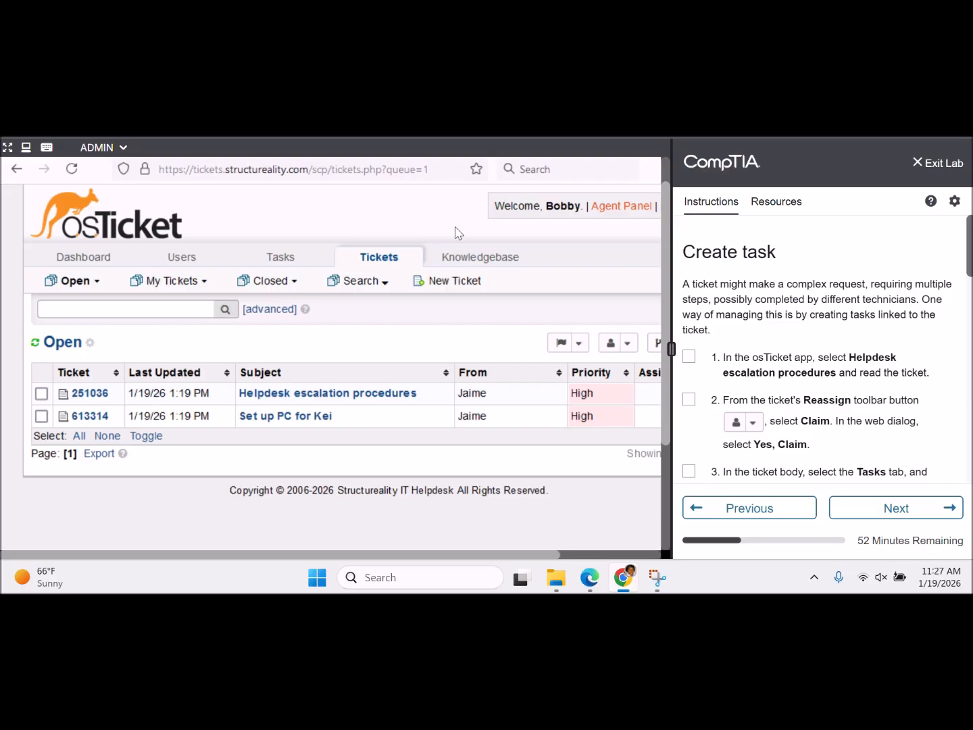
left_click(354, 401)
scroll(354, 395, "down", 3)
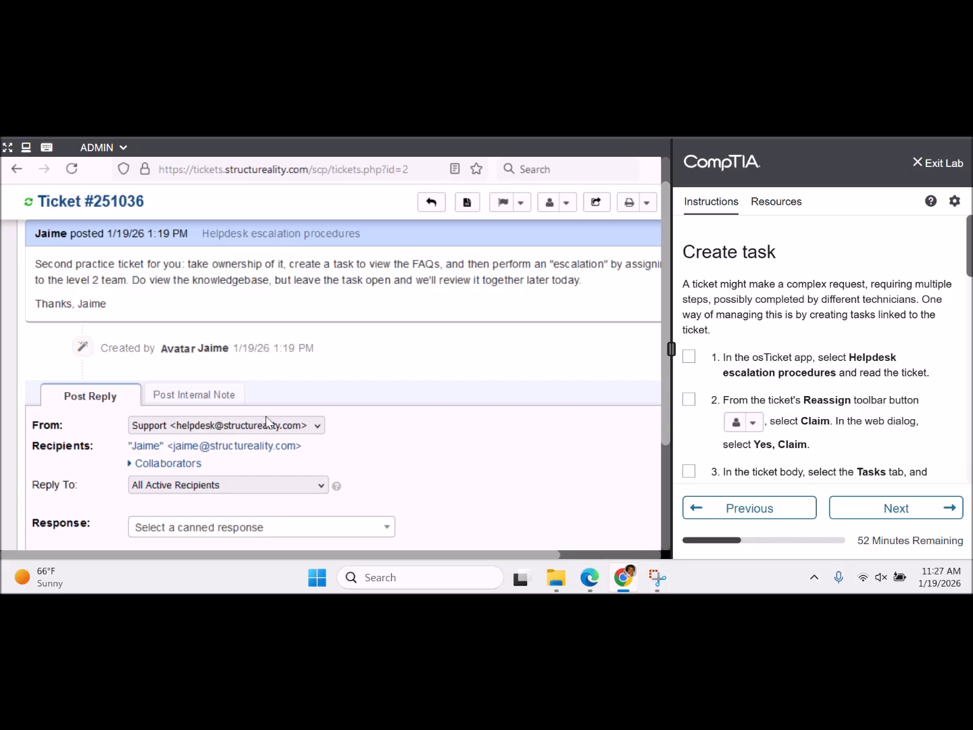
- Read through ticket #251036's request and tick step 1 of the Create task instructions
left_click_drag(295, 558, 404, 571)
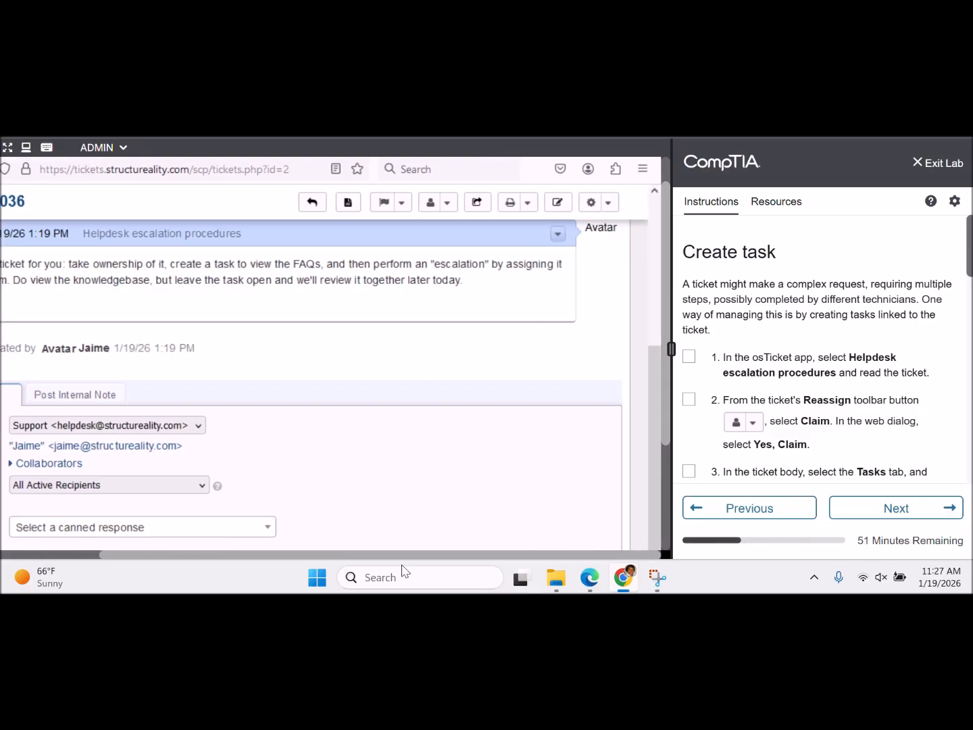
left_click_drag(403, 571, 323, 573)
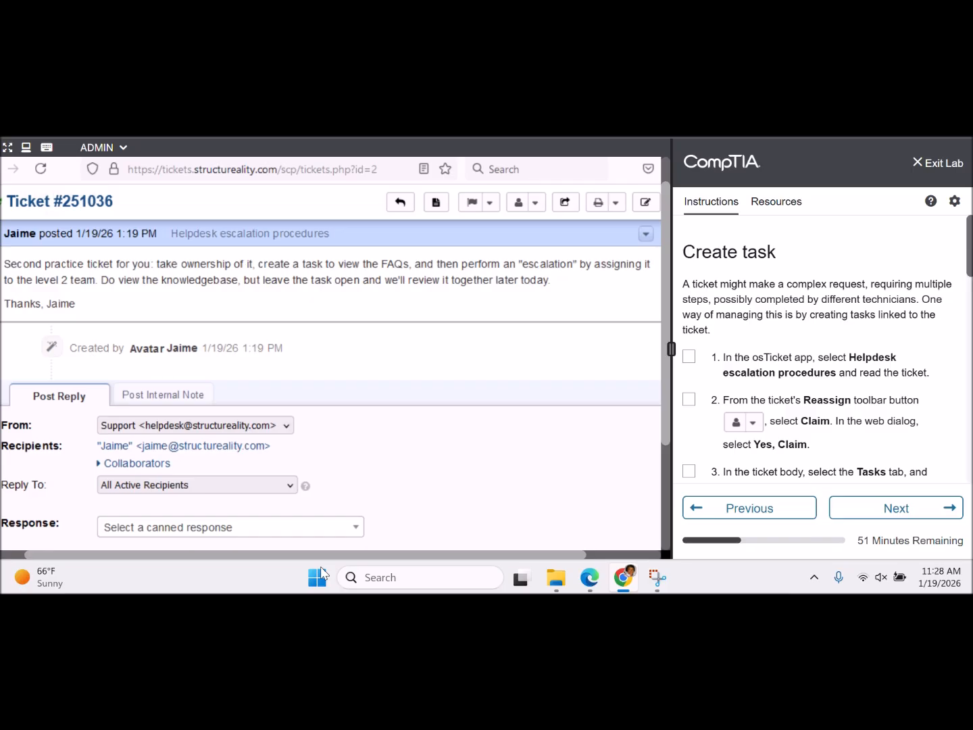
left_click_drag(322, 568, 272, 563)
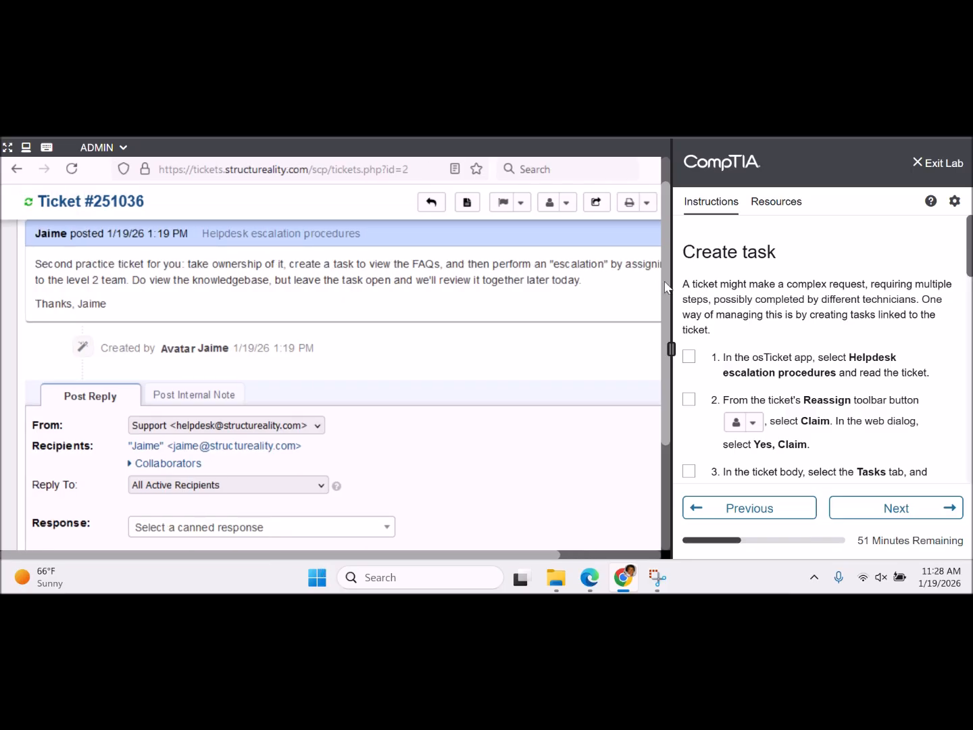
left_click_drag(665, 284, 665, 371)
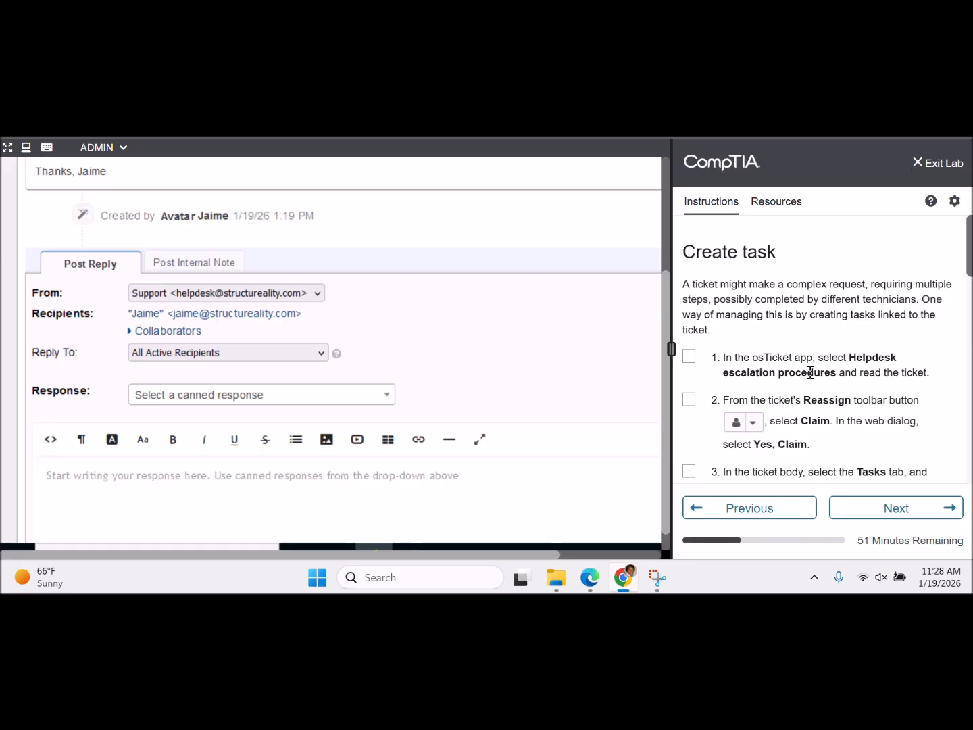
left_click(688, 357)
left_click_drag(661, 401, 658, 285)
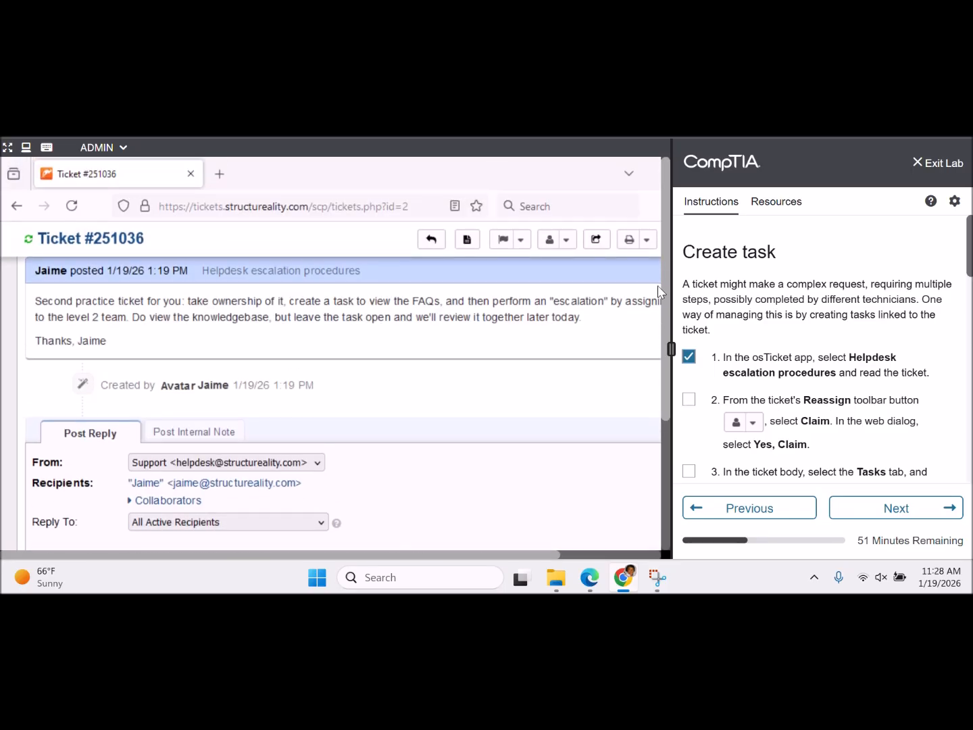
- Claim ticket #251036 through Reassign > Claim, confirm it, and tick the claim step
left_click(567, 240)
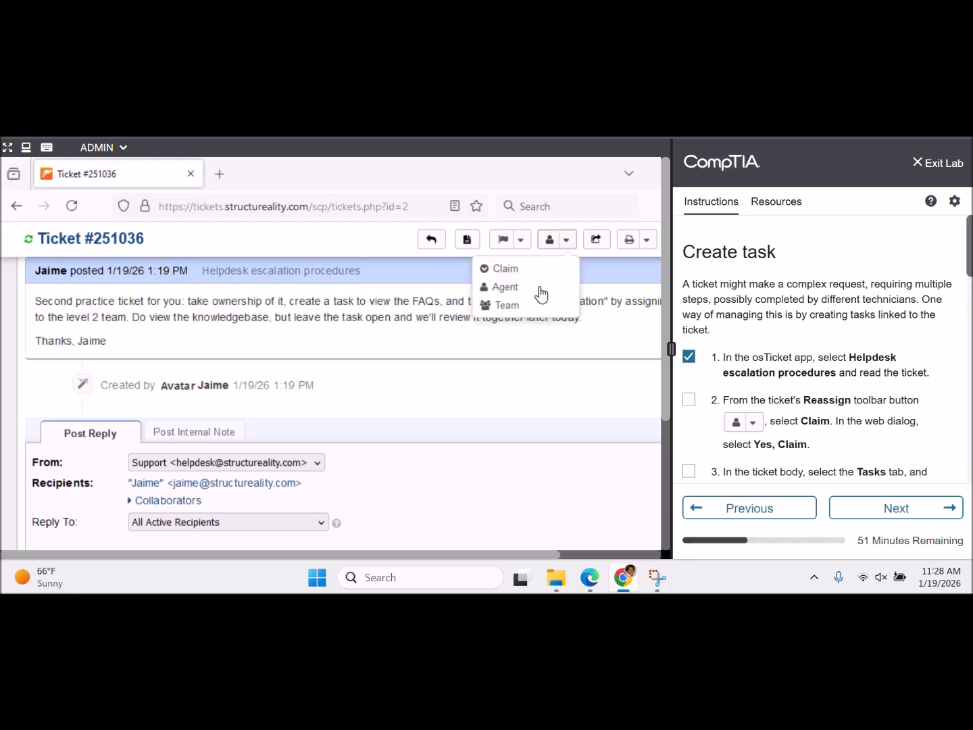
left_click(507, 270)
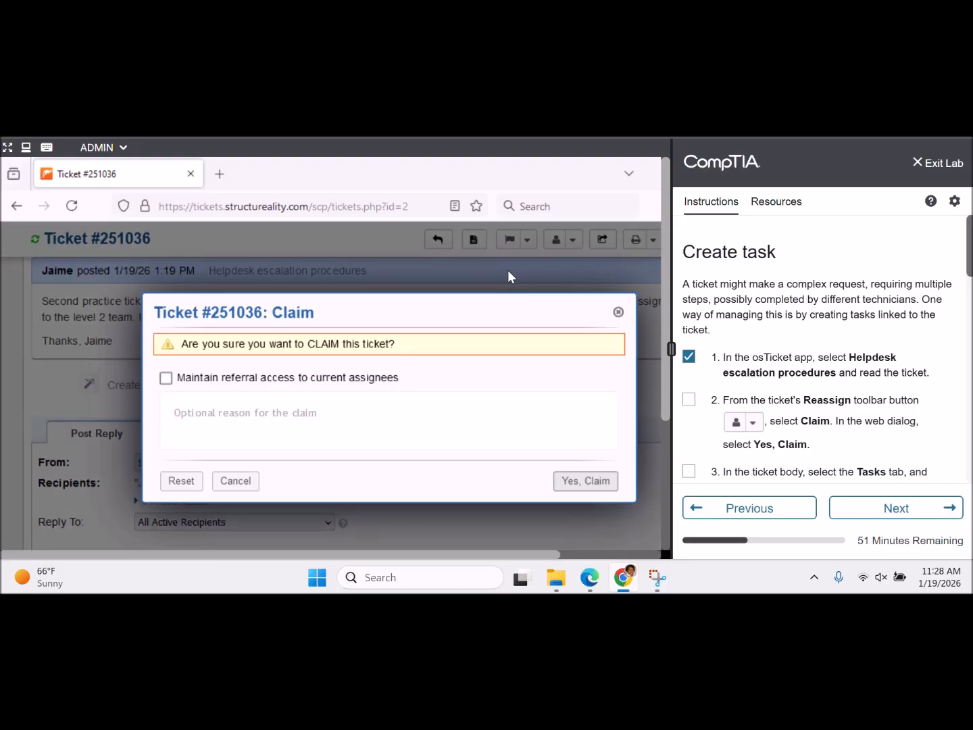
left_click(580, 481)
left_click(689, 399)
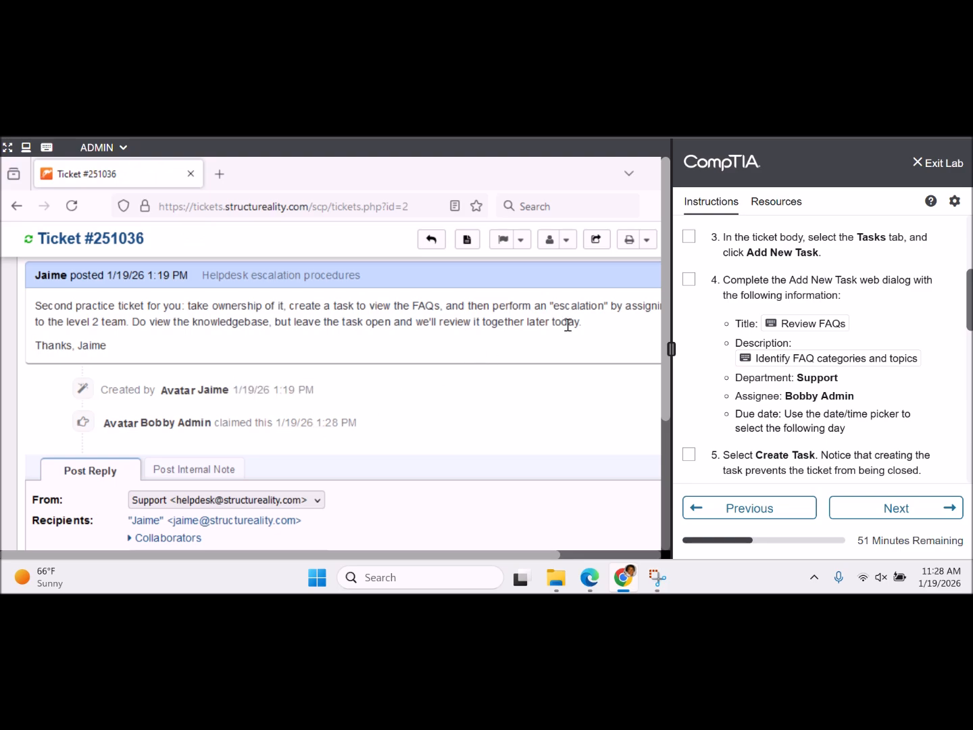
scroll(568, 325, "up", 3)
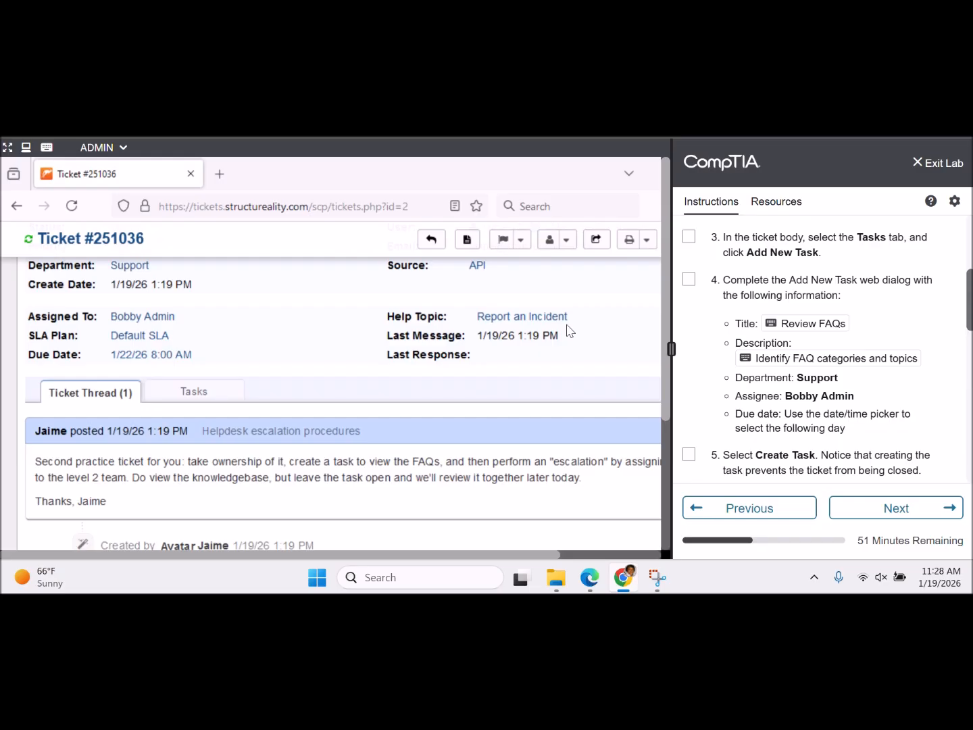
scroll(569, 331, "up", 1)
scroll(569, 330, "up", 2)
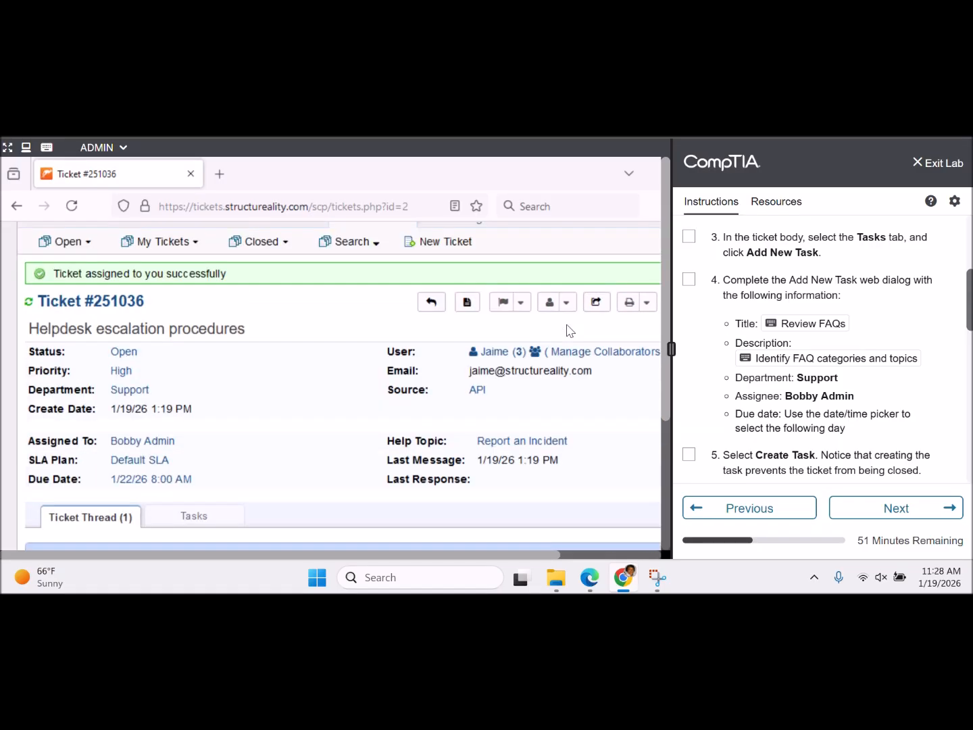
scroll(569, 330, "down", 3)
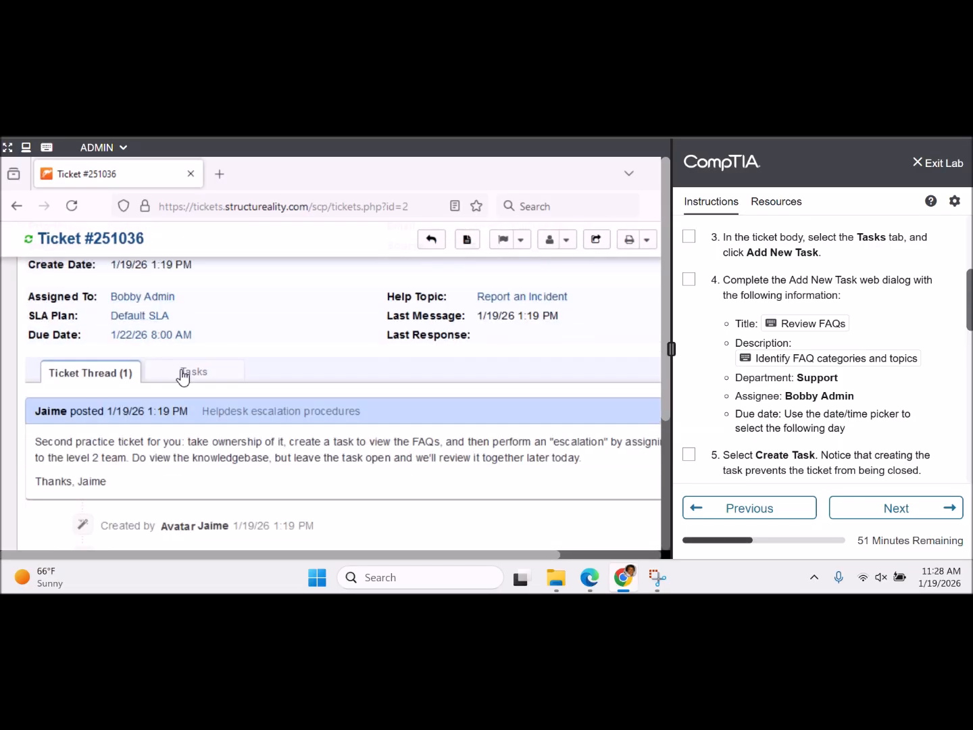
scroll(184, 375, "up", 5)
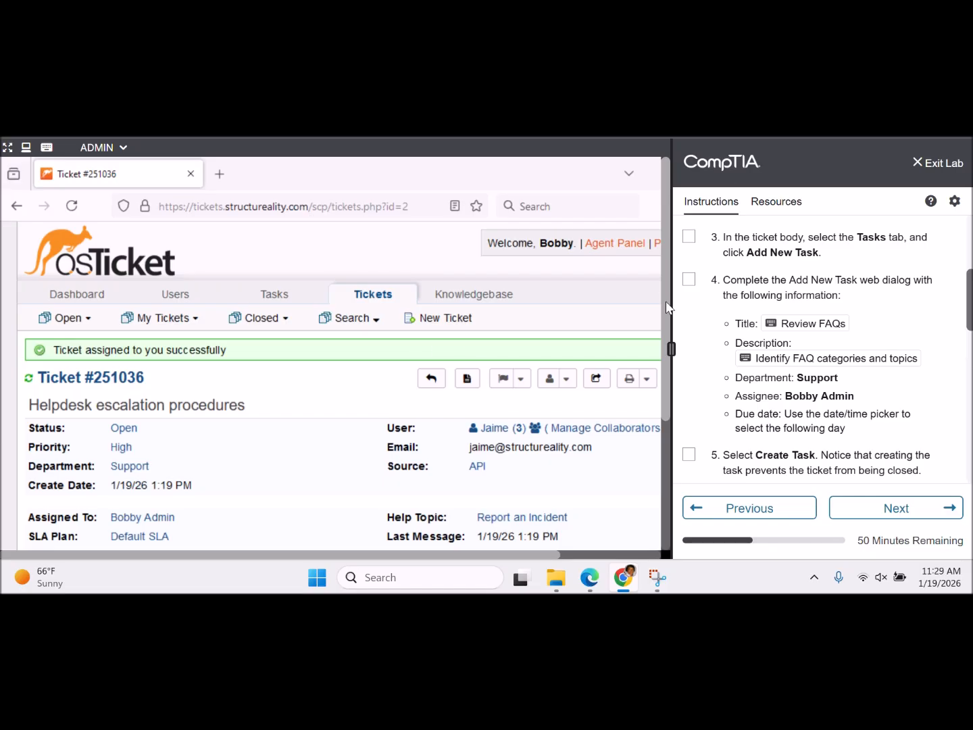
- Start a new task from the Tasks list and tick the lab's task-creation step
left_click(277, 298)
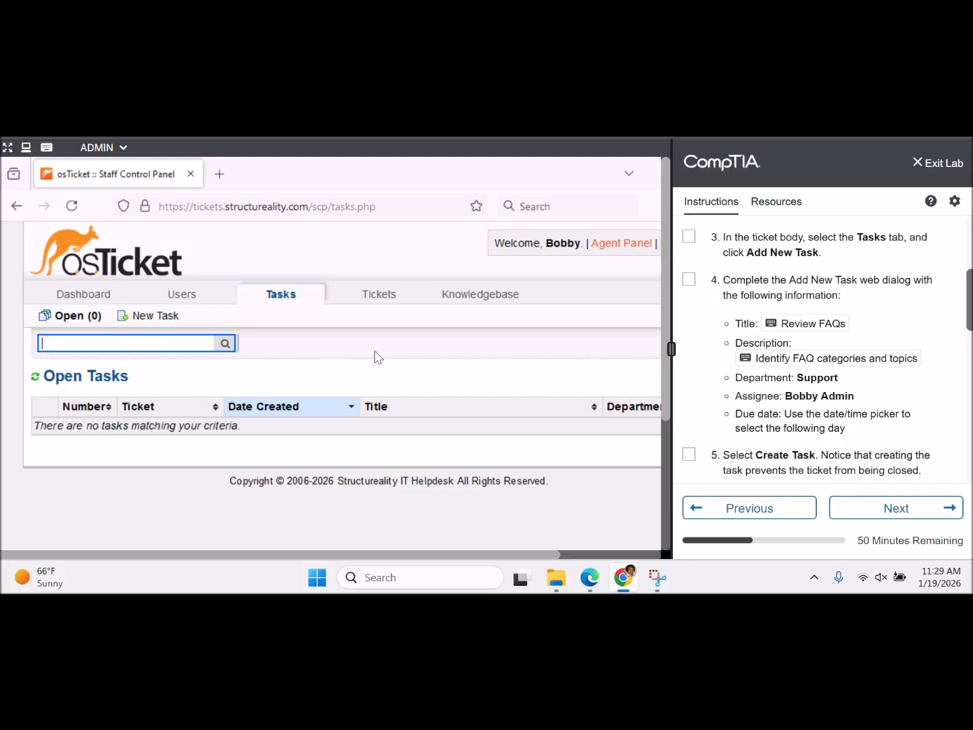
left_click(144, 318)
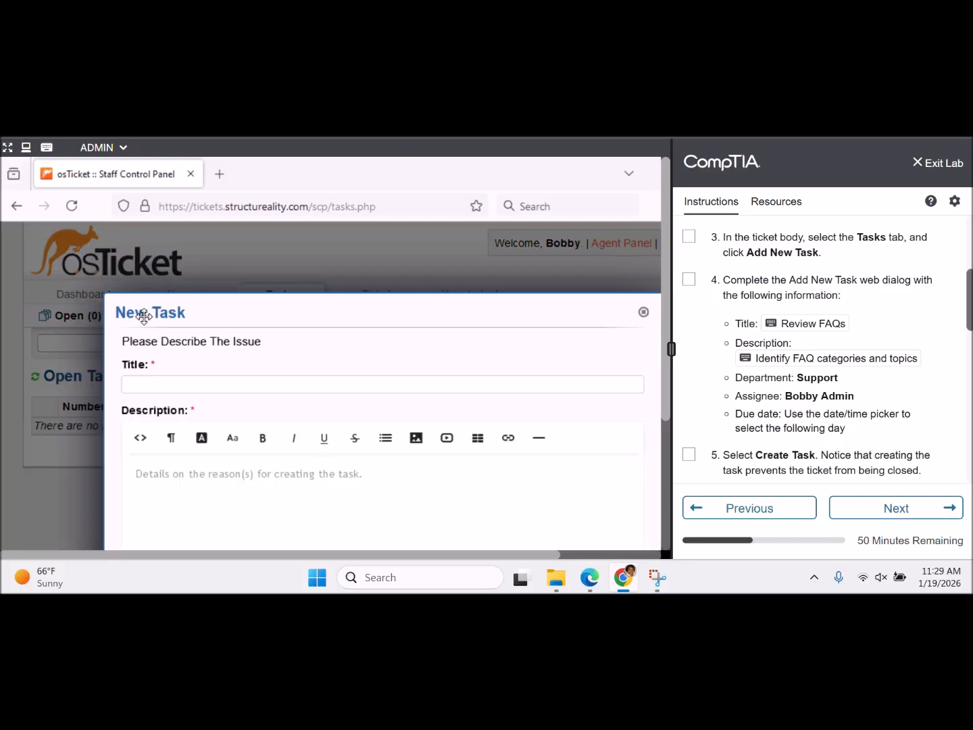
left_click(688, 238)
- Enter title 'Review FAQs' and description 'Identify FAQ categories and topics' in the task form
left_click(431, 385)
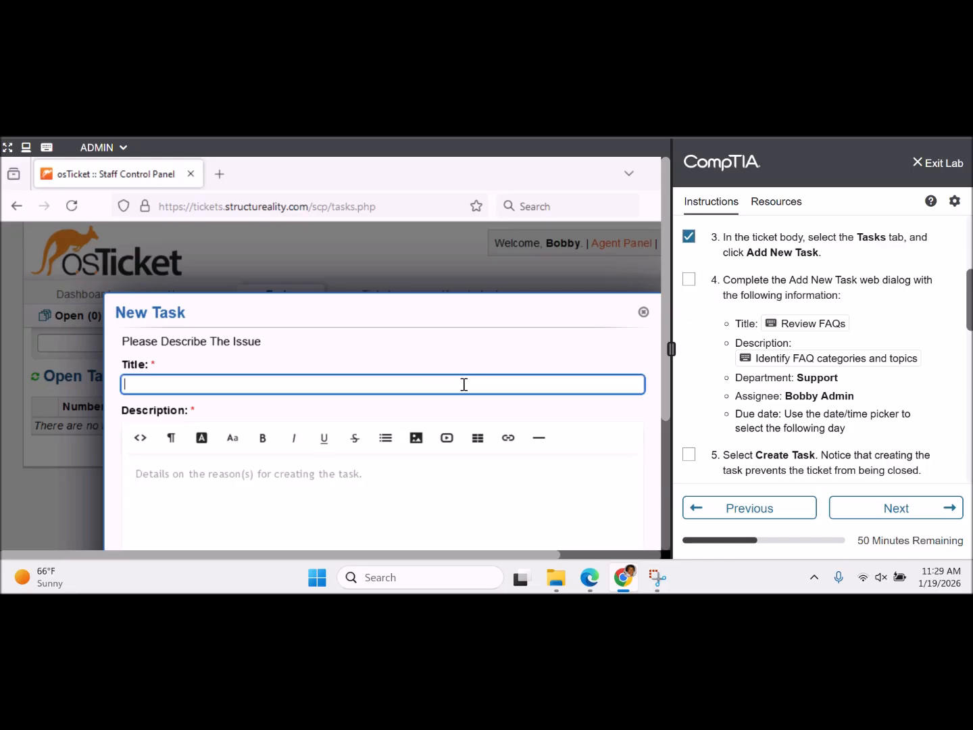
left_click(815, 331)
left_click(364, 475)
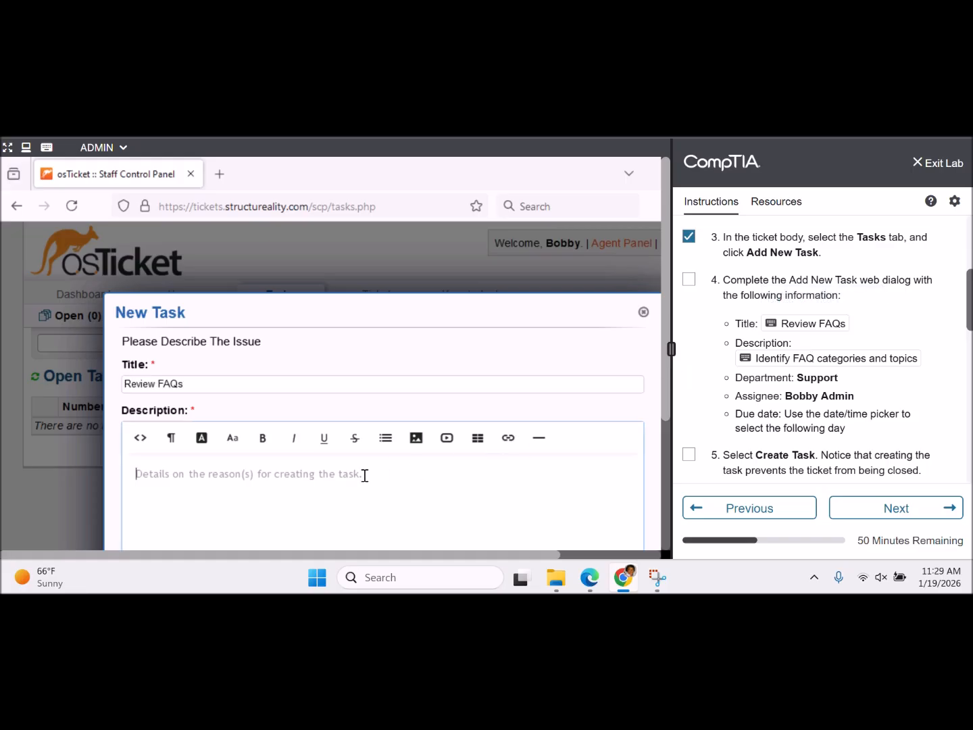
left_click(795, 365)
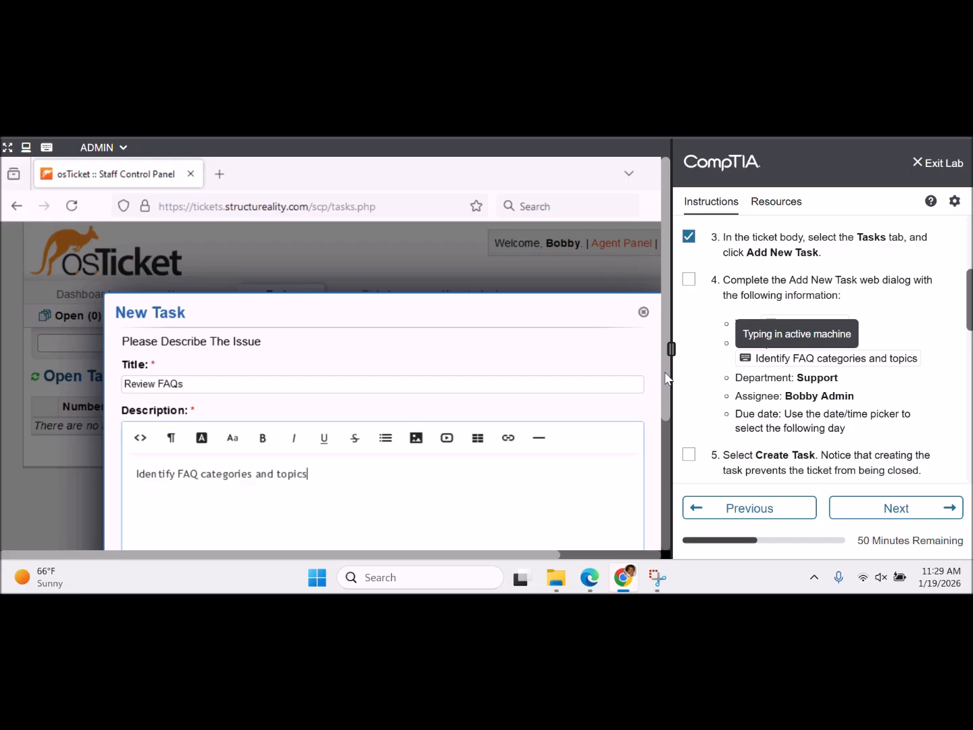
left_click_drag(666, 377, 663, 479)
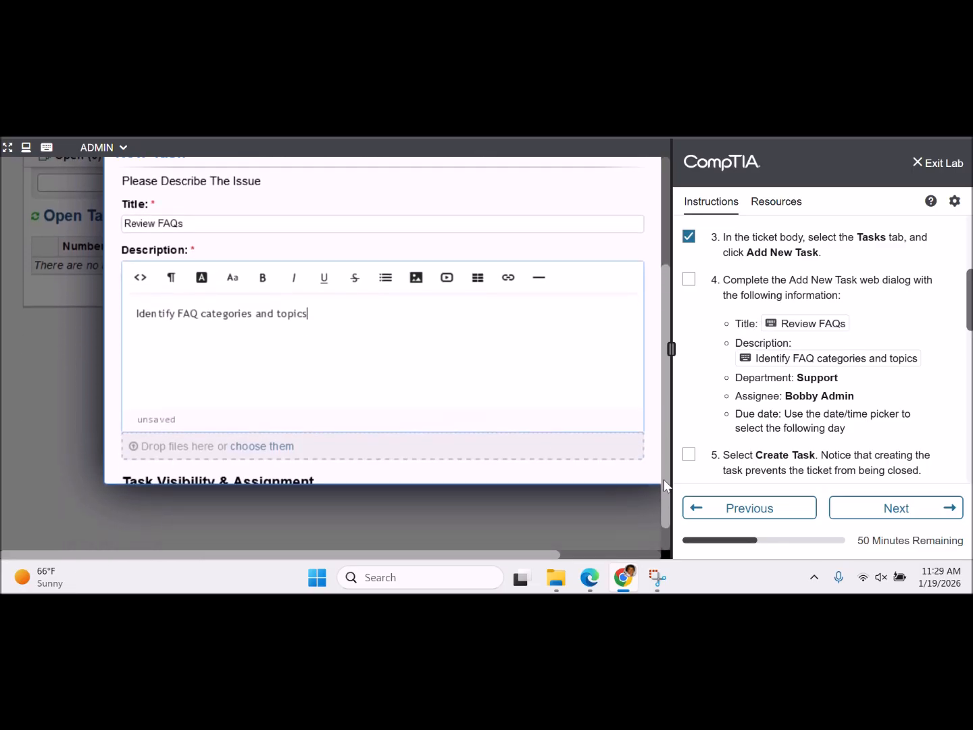
left_click(652, 404)
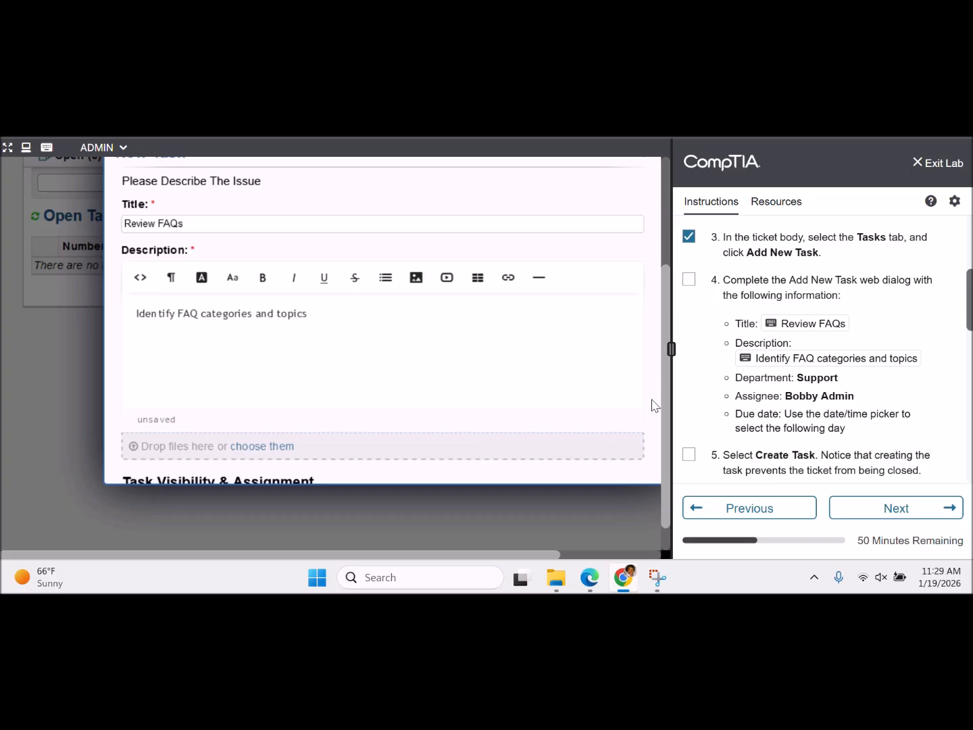
scroll(653, 404, "down", 1)
scroll(652, 404, "down", 3)
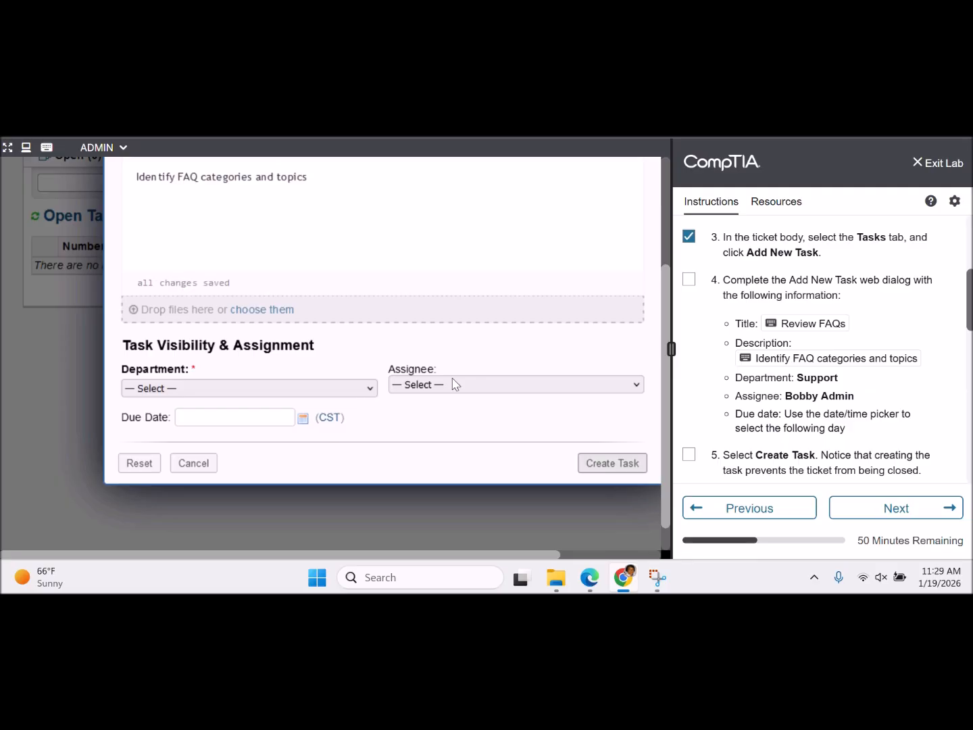
- Set department Support, assignee yourself, due 1/20/26 1:29 pm, tick step 4, and create the task
left_click(371, 389)
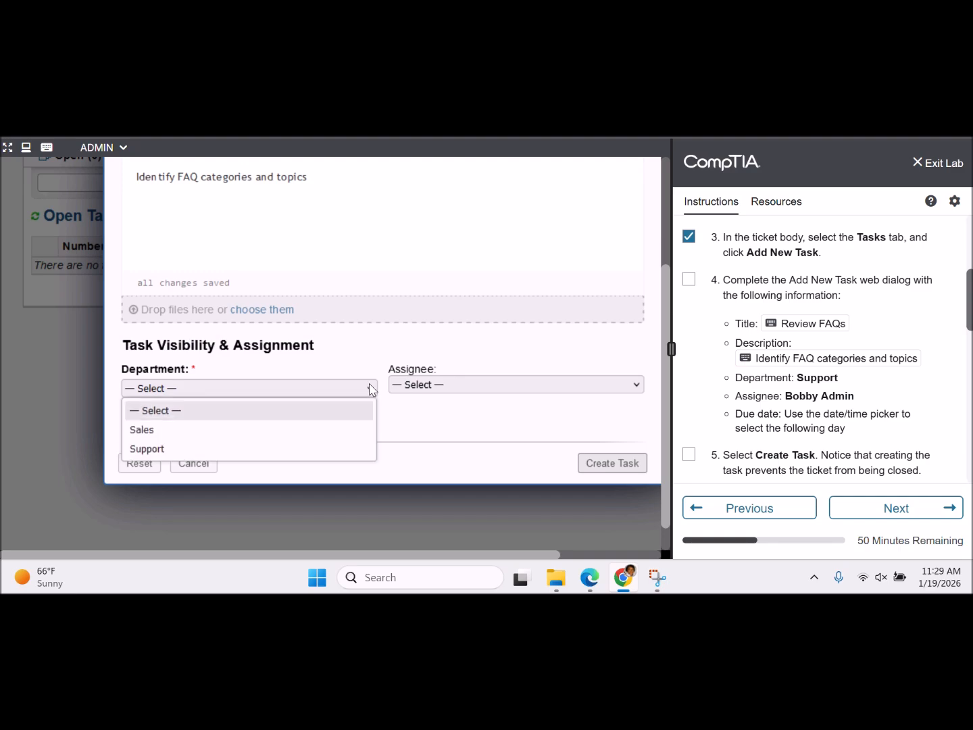
left_click(305, 452)
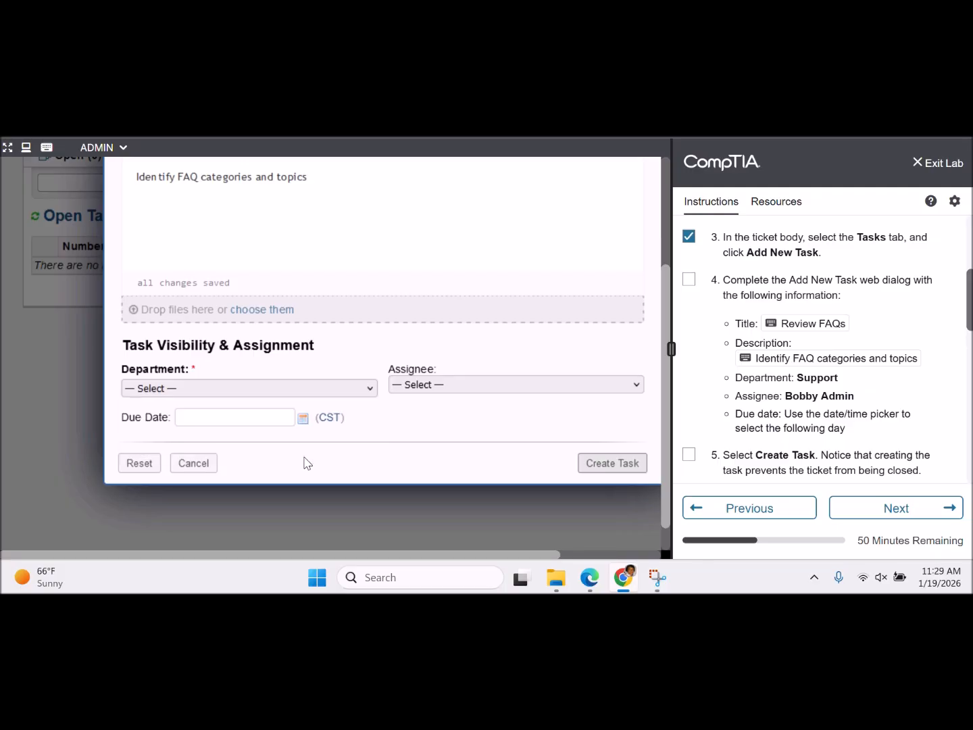
left_click(489, 384)
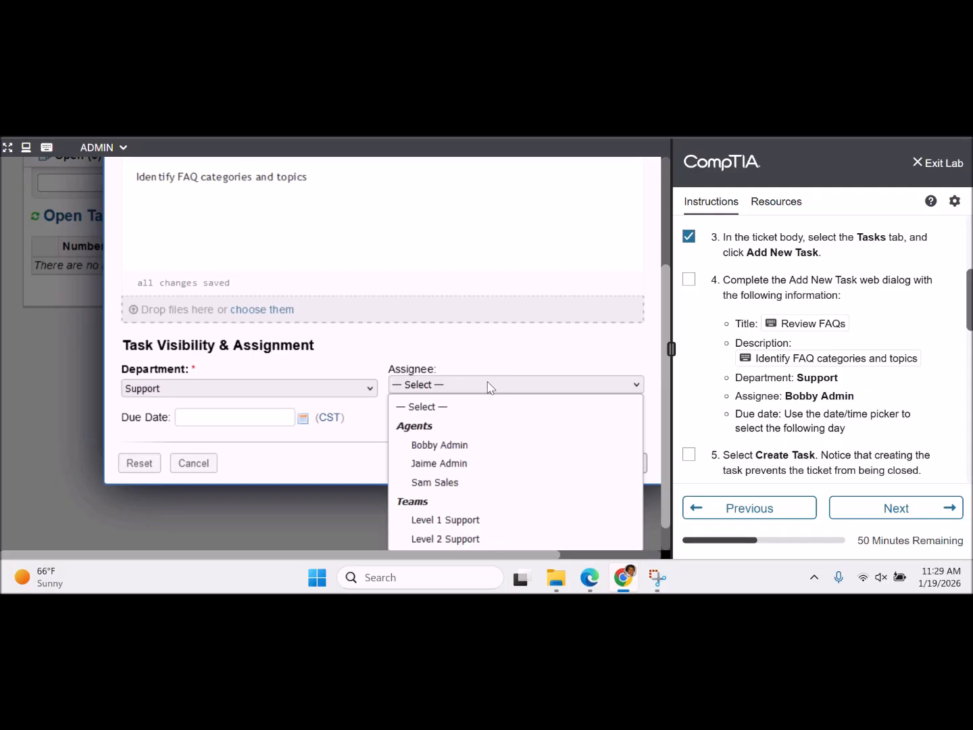
left_click(456, 446)
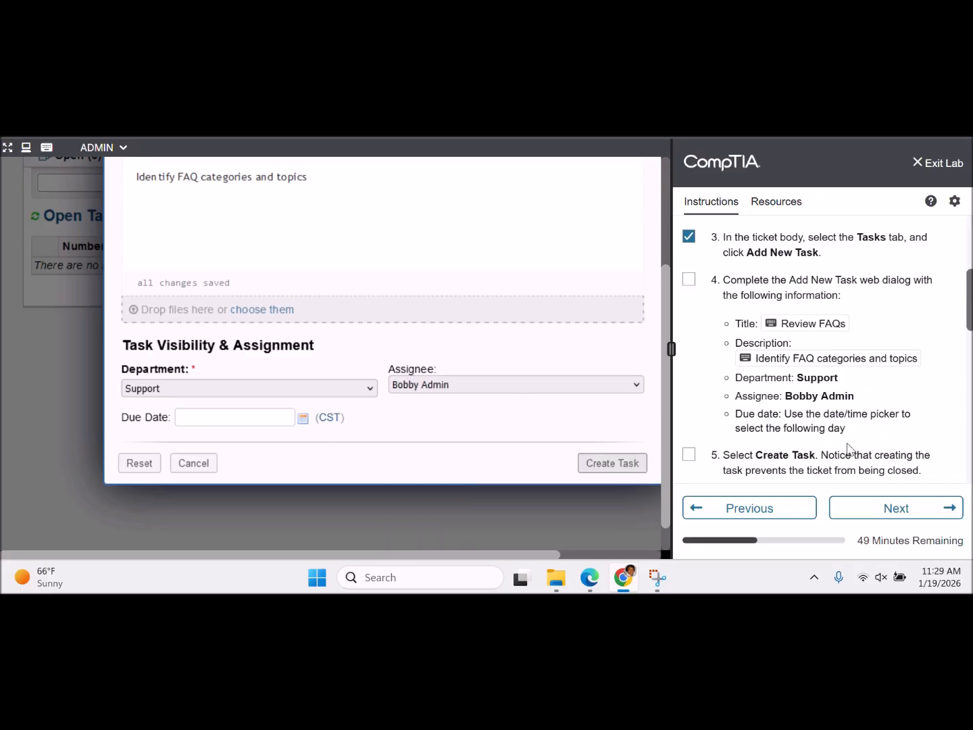
left_click(302, 421)
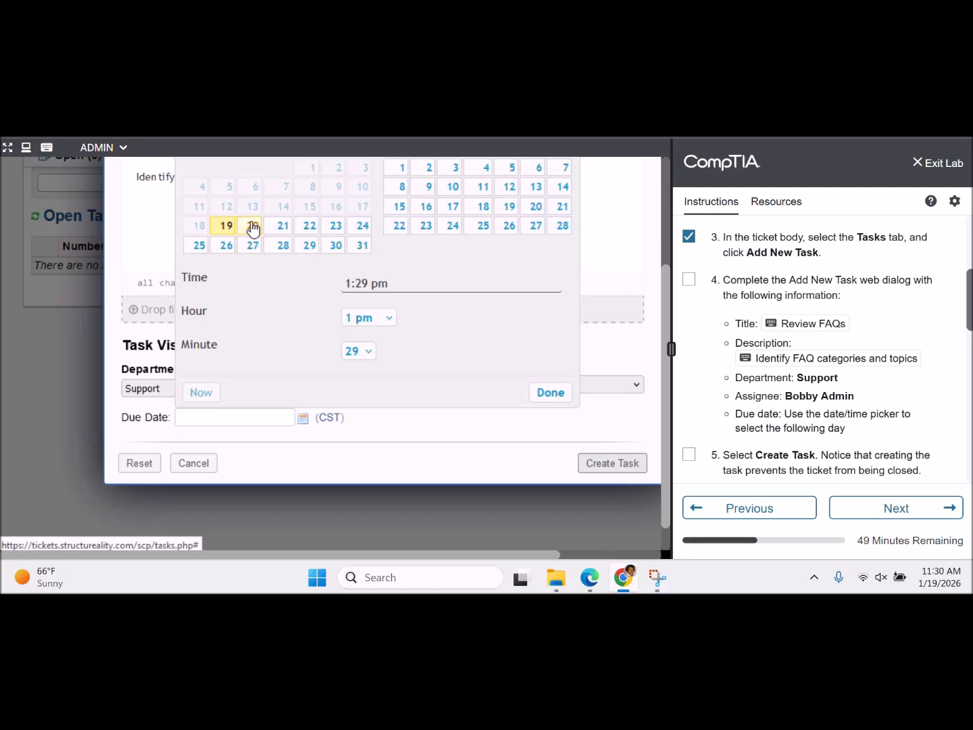
left_click(253, 228)
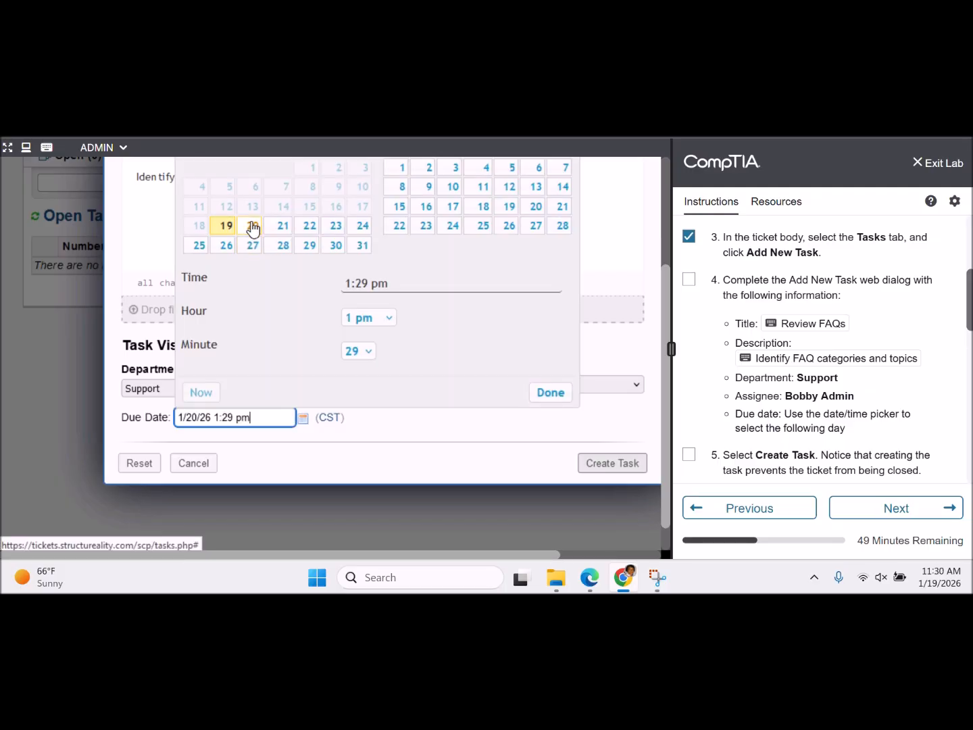
left_click(554, 392)
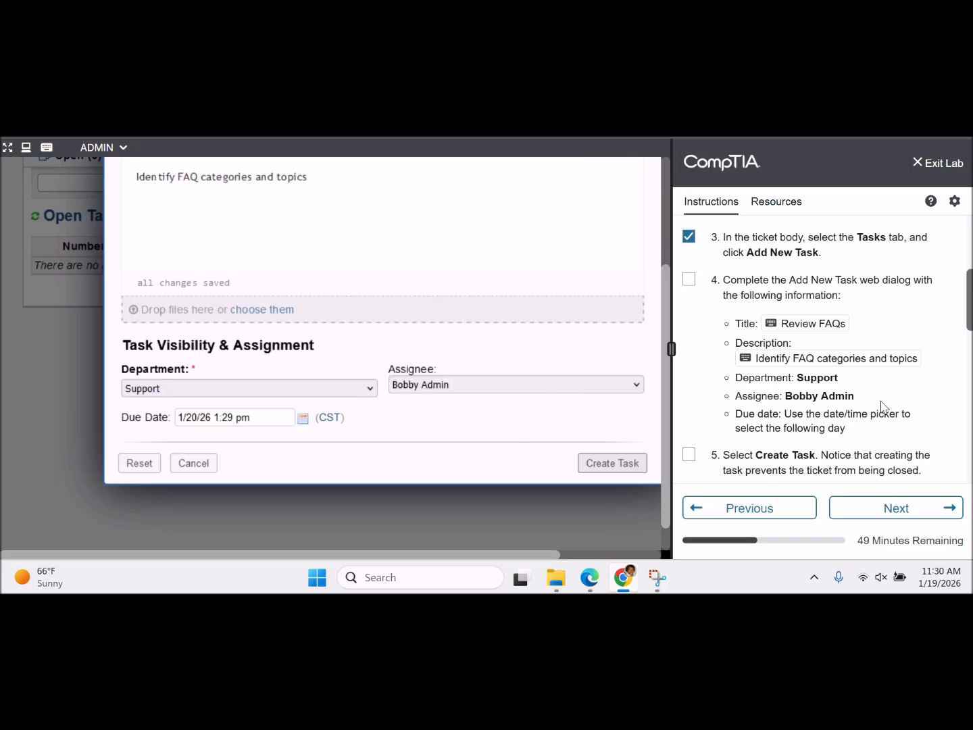
left_click(688, 279)
scroll(922, 374, "down", 1)
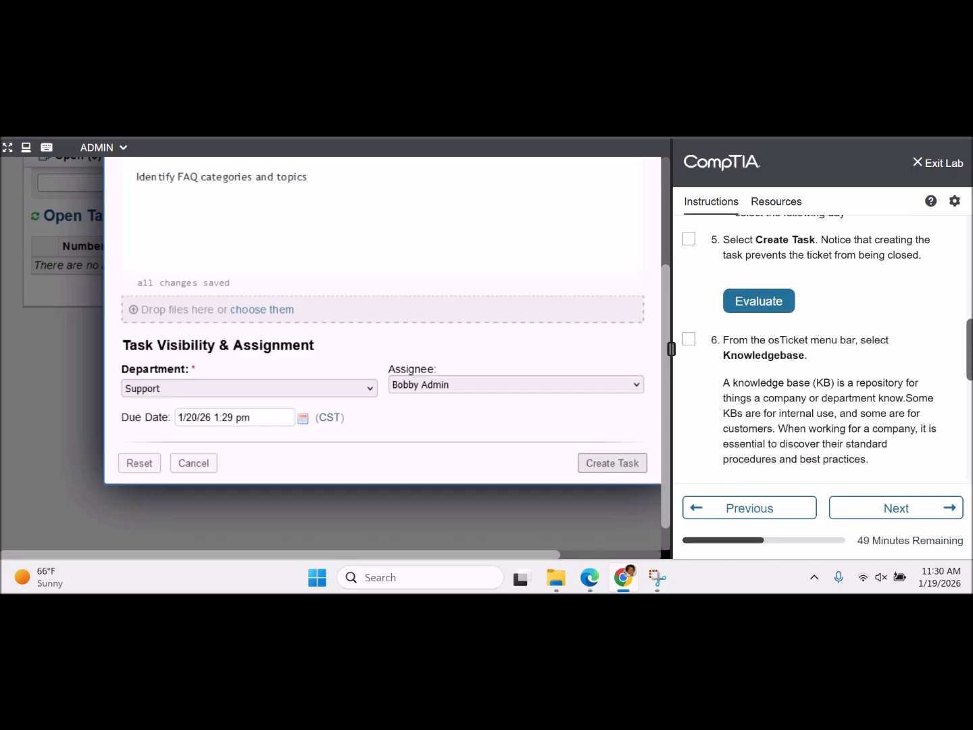
left_click(613, 464)
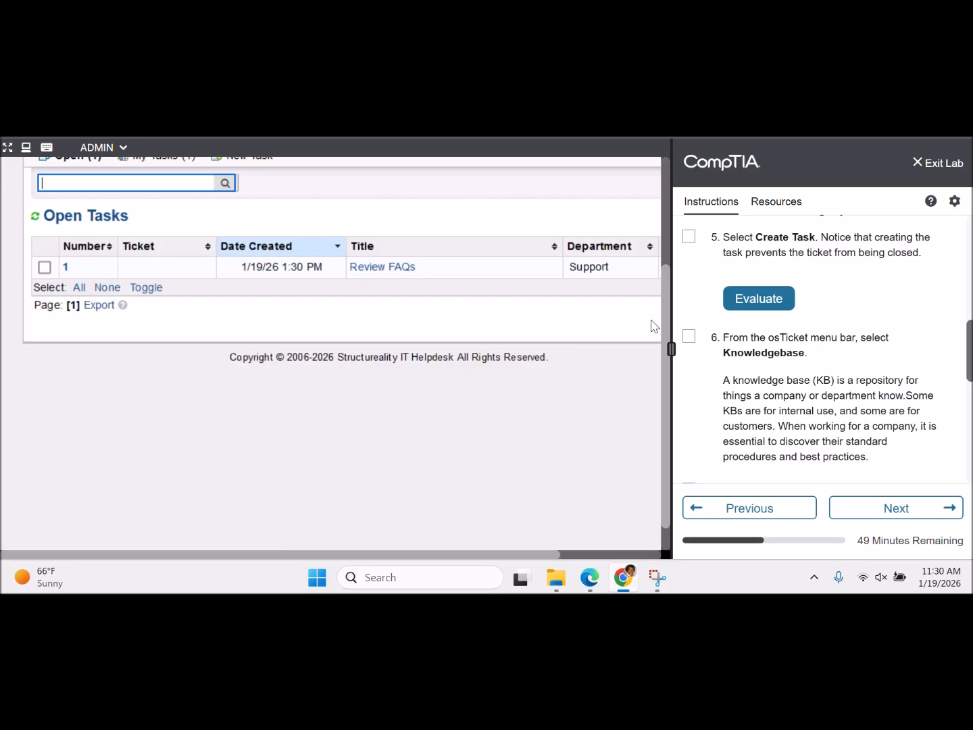
- Tick step 5 (Select Create Task) in the CompTIA instructions panel
left_click_drag(666, 322, 662, 254)
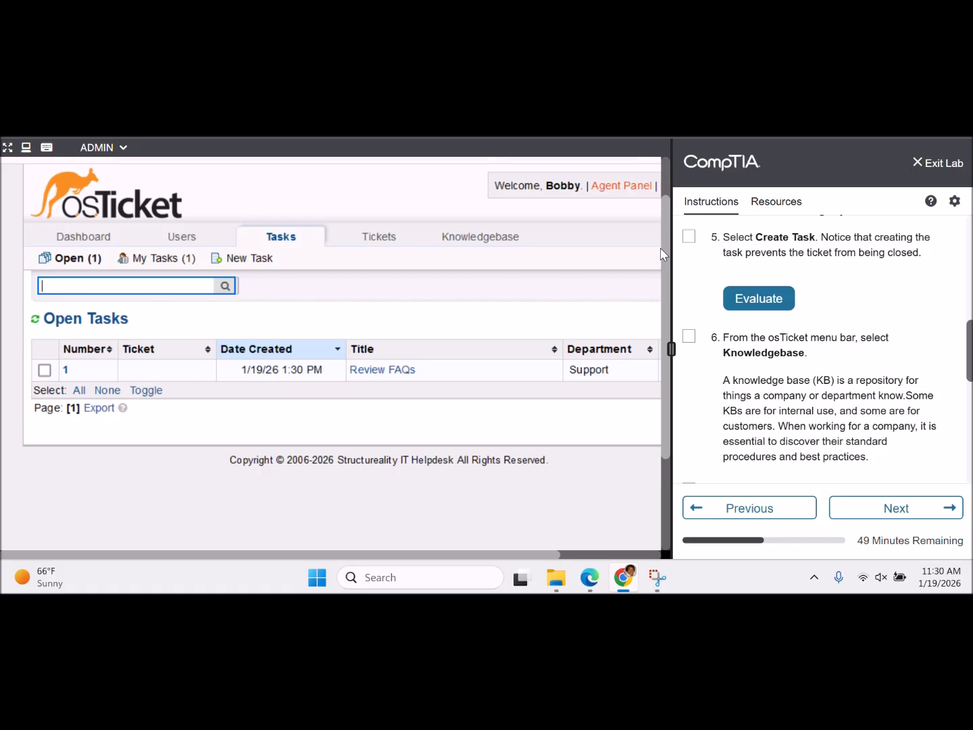
left_click(691, 238)
- Evaluate step 5, which reports no Review FAQs task, then open Task #1 Review FAQs
left_click(774, 300)
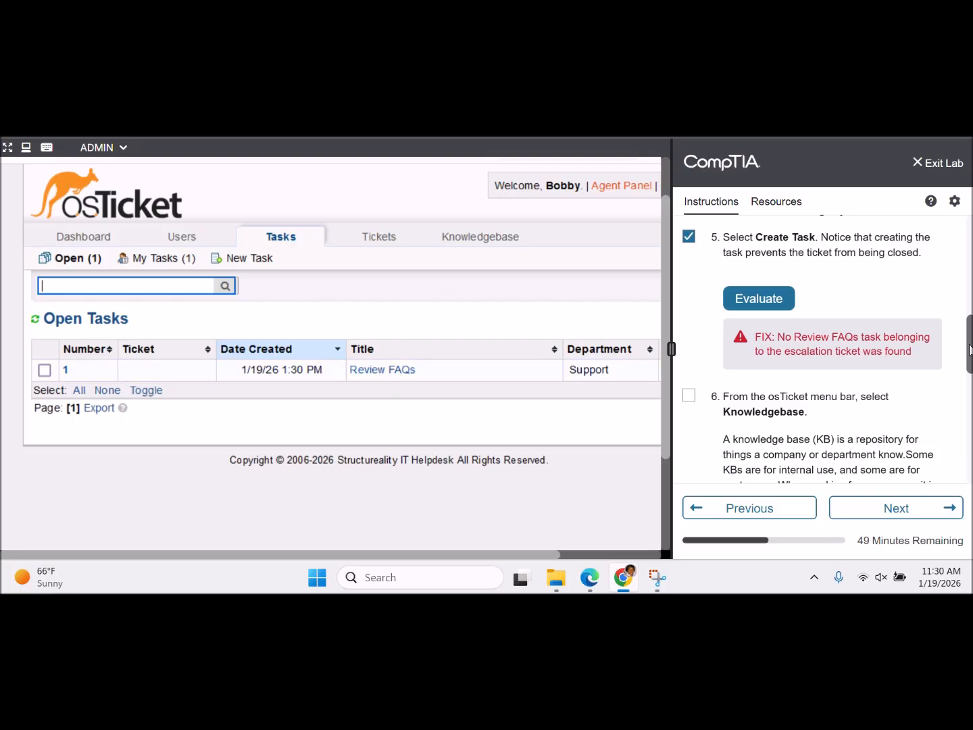
mouse_move(969, 342)
left_mouse_down()
mouse_move(966, 243)
mouse_move(966, 359)
left_mouse_up()
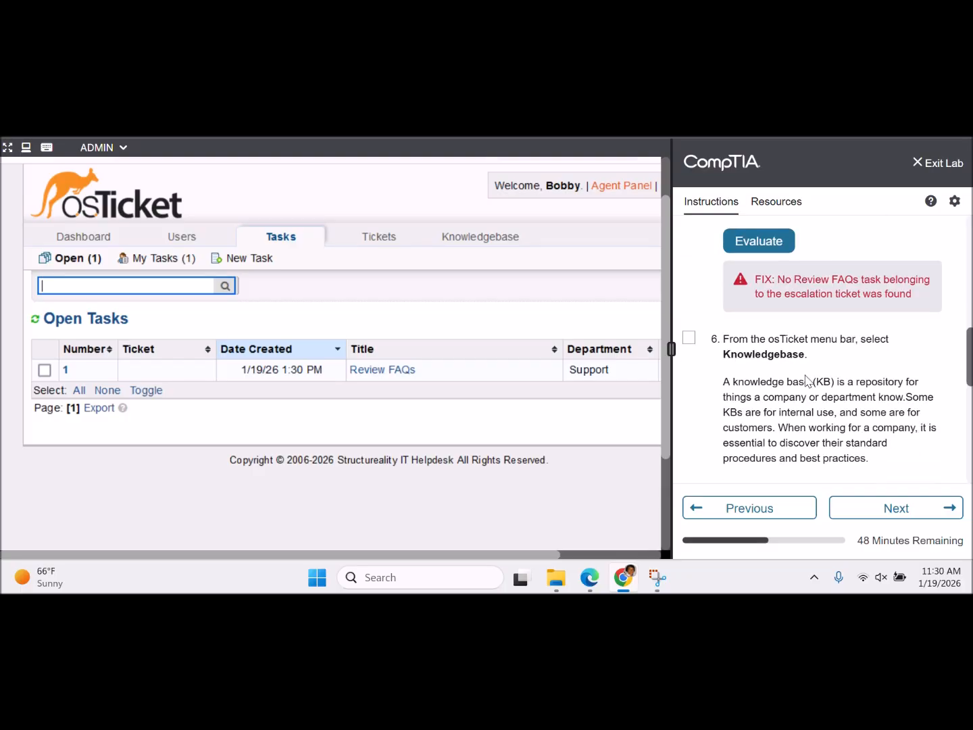
left_click(400, 370)
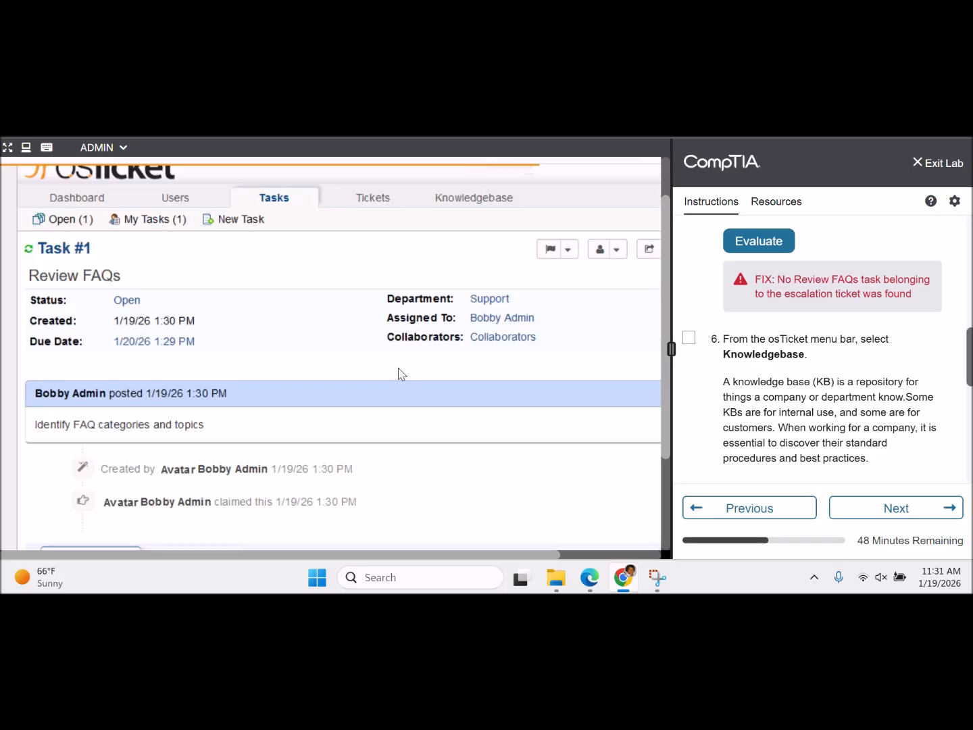
scroll(399, 373, "down", 3)
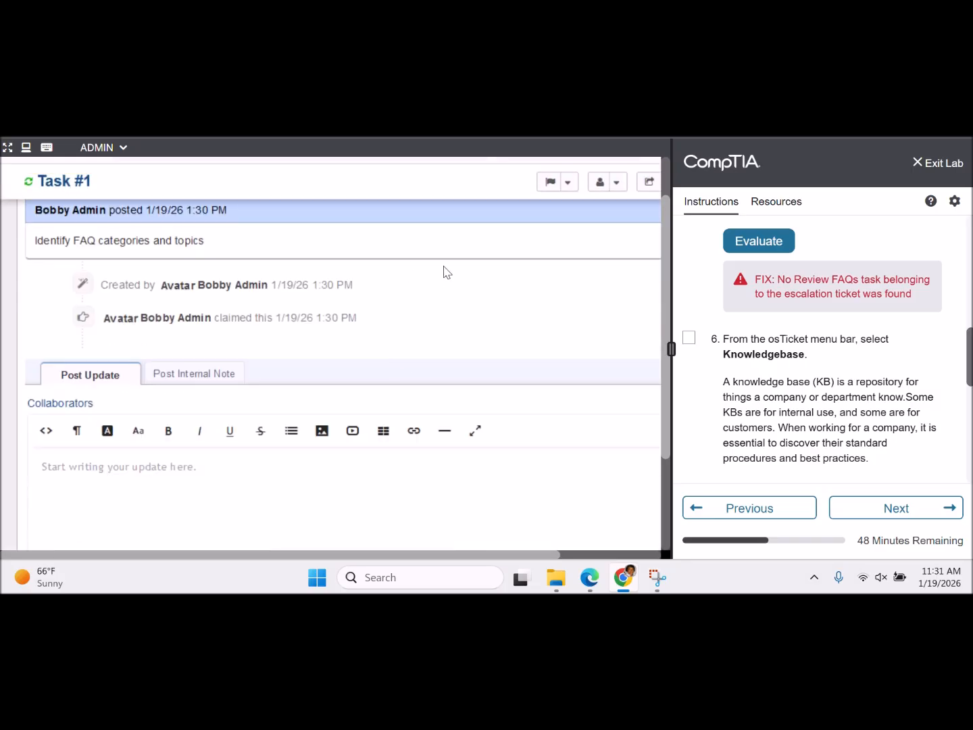
scroll(664, 405, "down", 2)
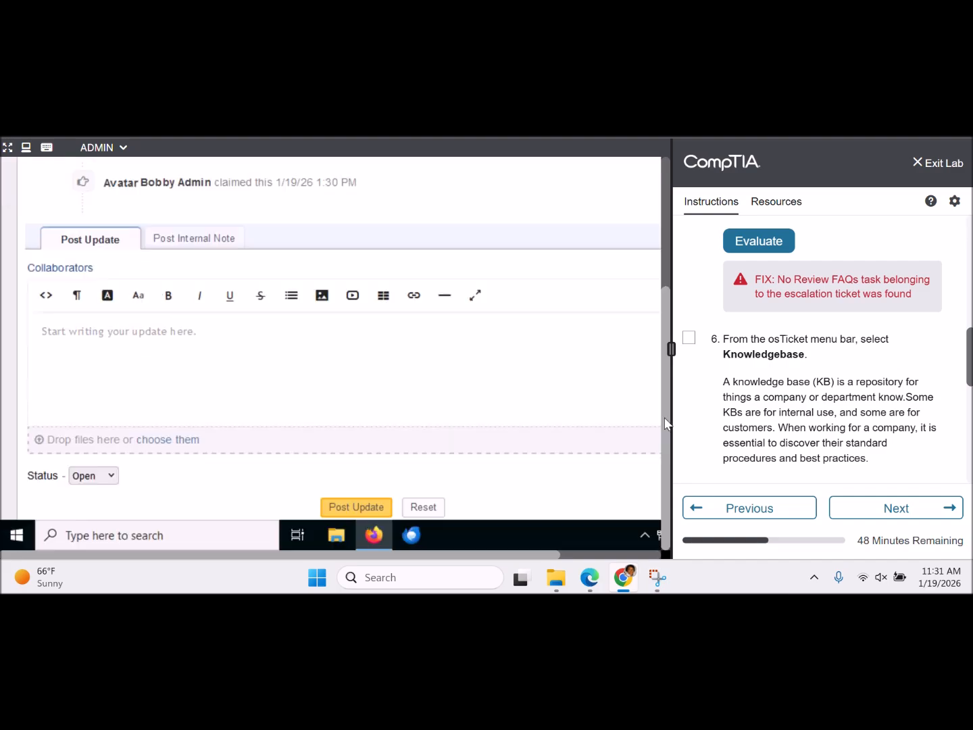
left_click_drag(664, 429, 662, 246)
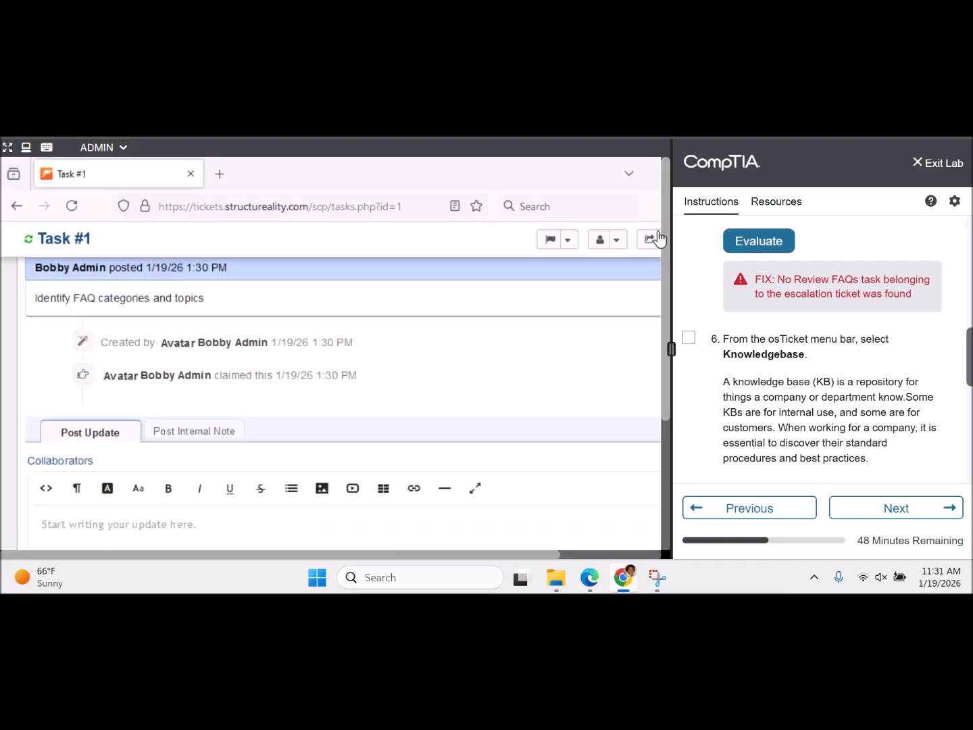
scroll(574, 349, "up", 4)
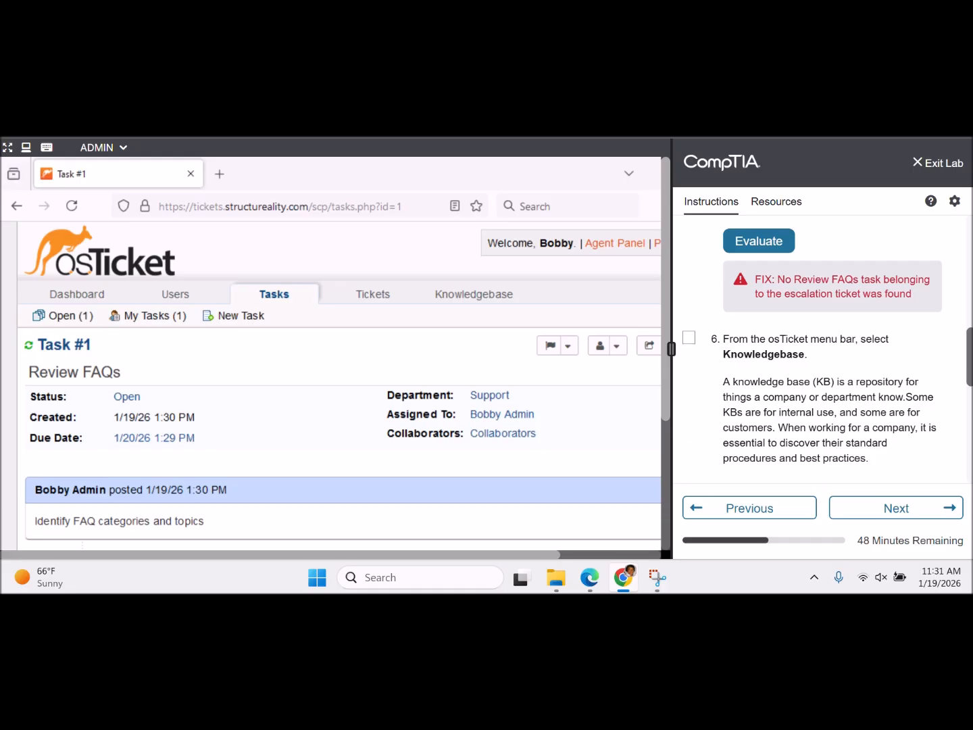
scroll(824, 348, "up", 1)
scroll(968, 289, "up", 7)
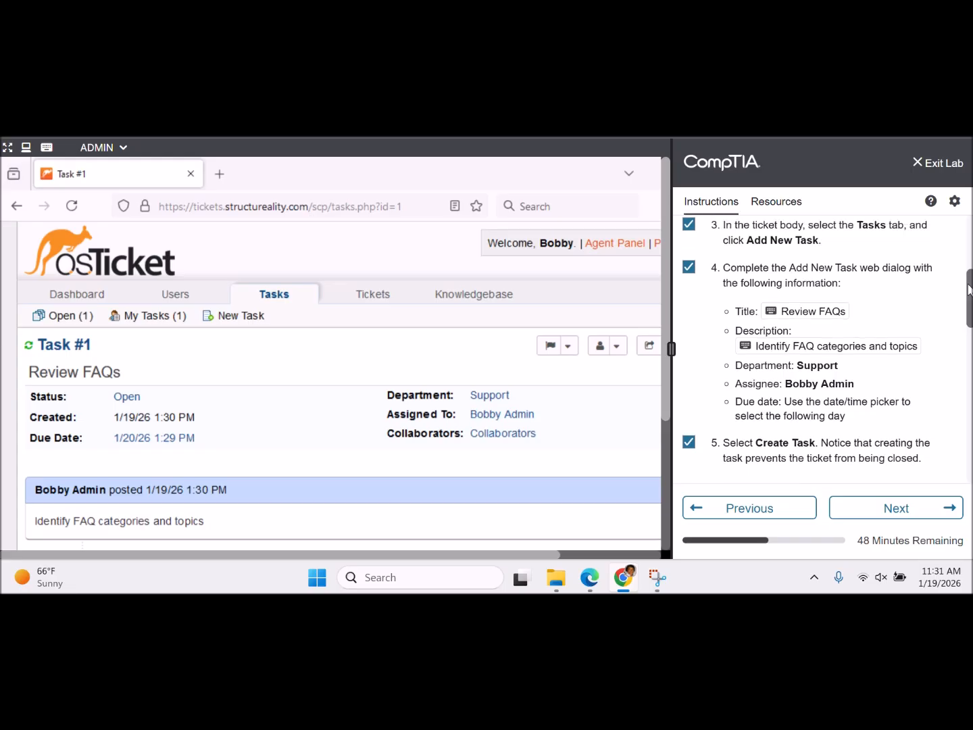
mouse_move(968, 289)
left_mouse_down()
mouse_move(965, 256)
mouse_move(962, 288)
left_mouse_up()
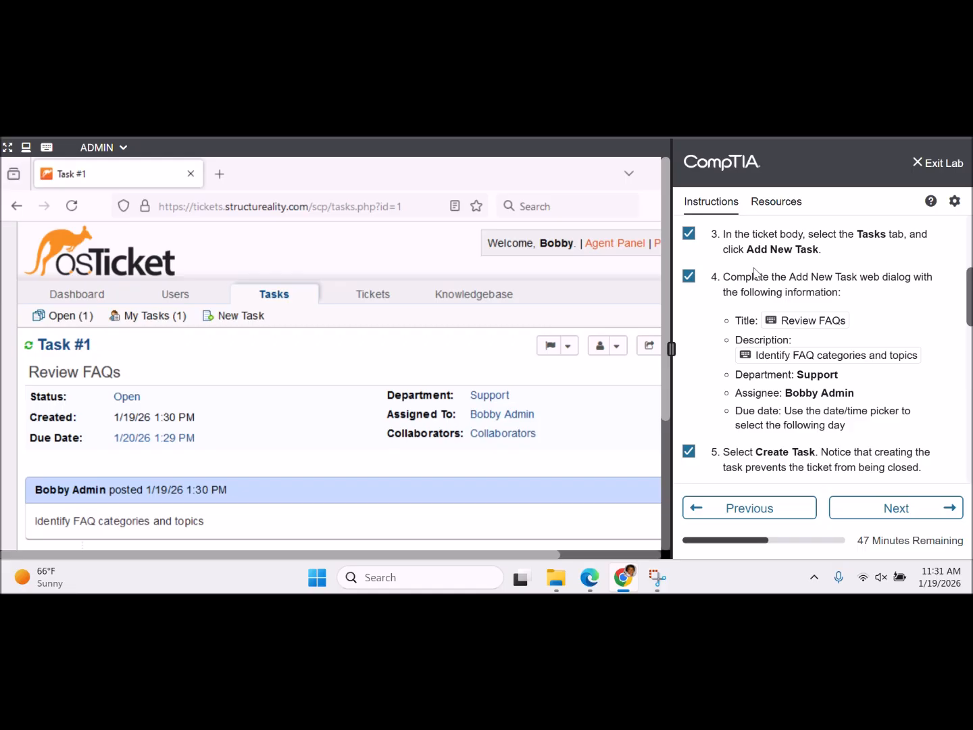
left_click(240, 315)
left_click_drag(664, 392, 662, 512)
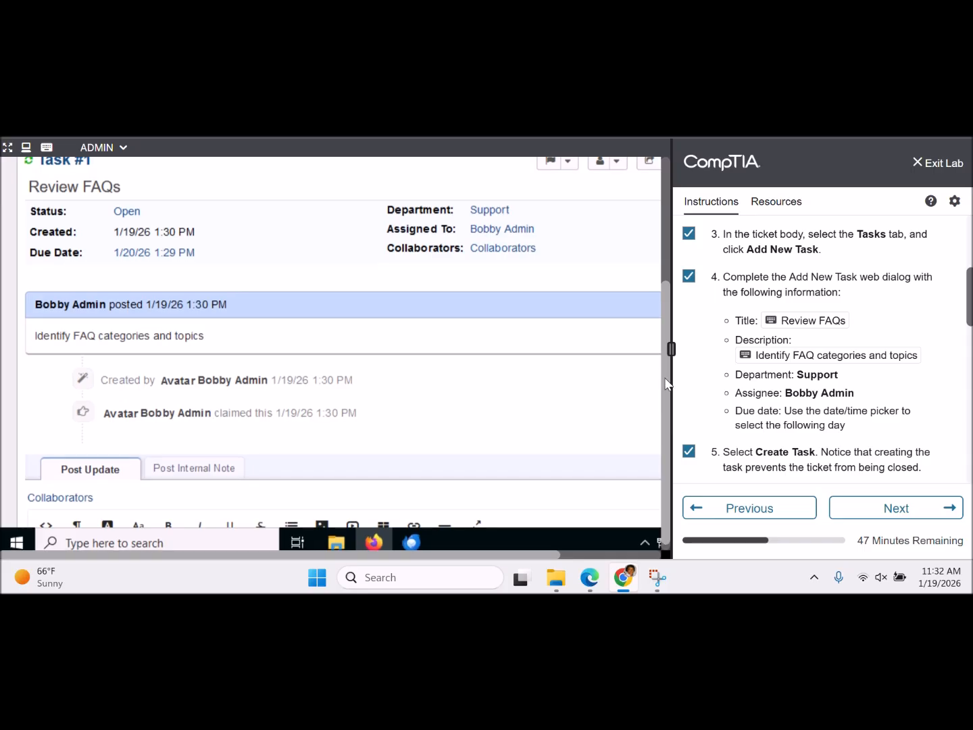
left_click_drag(665, 378, 664, 404)
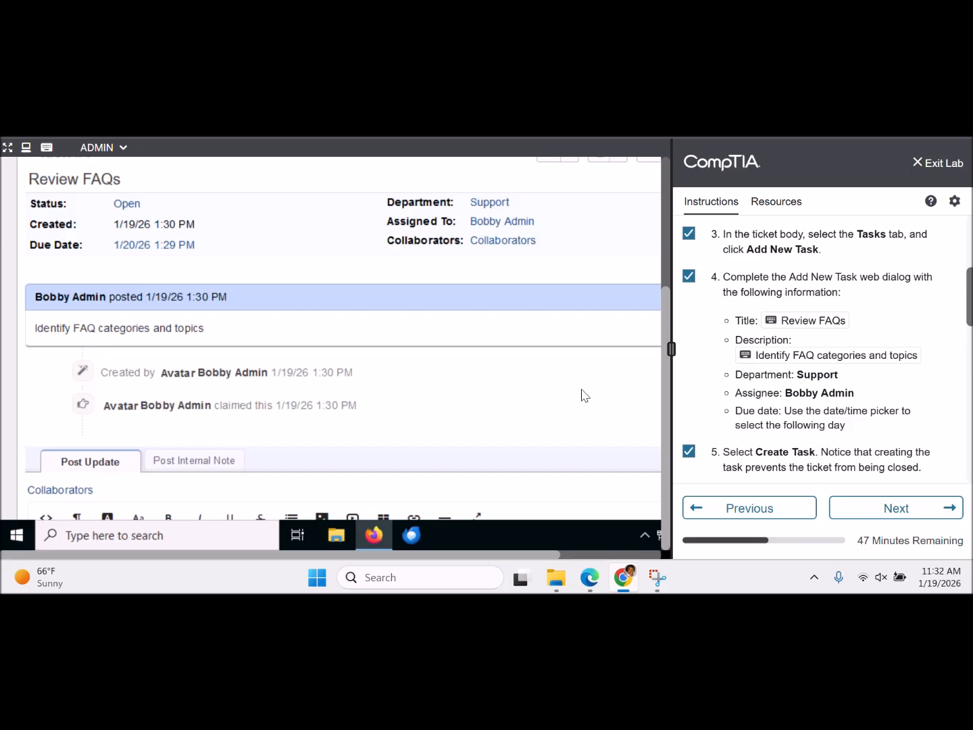
scroll(584, 395, "down", 1)
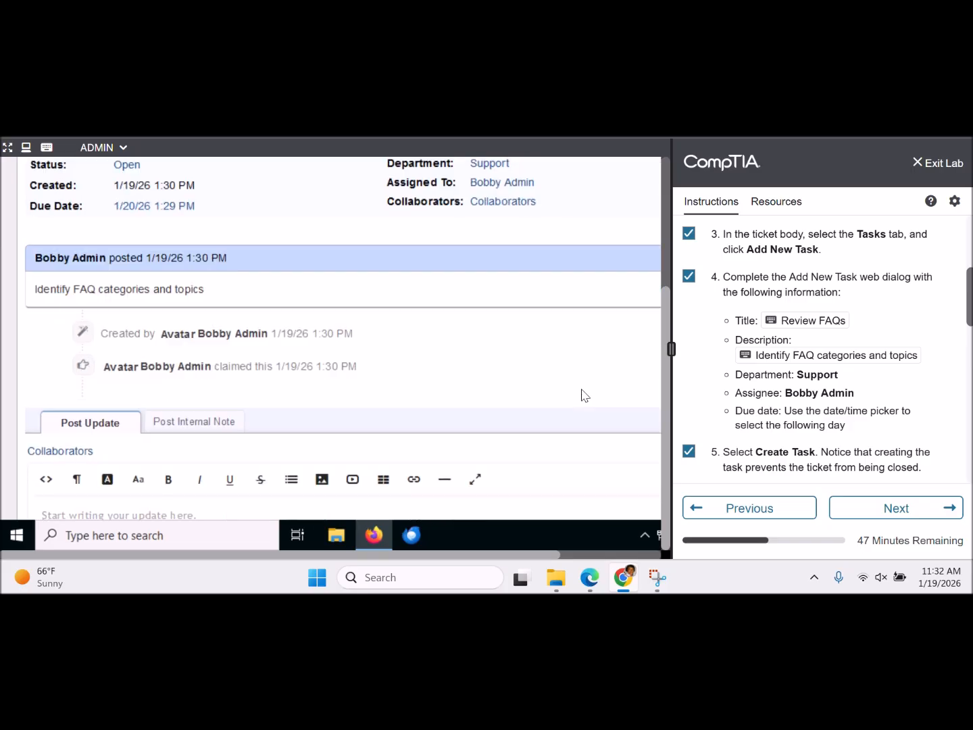
left_click_drag(967, 303, 968, 344)
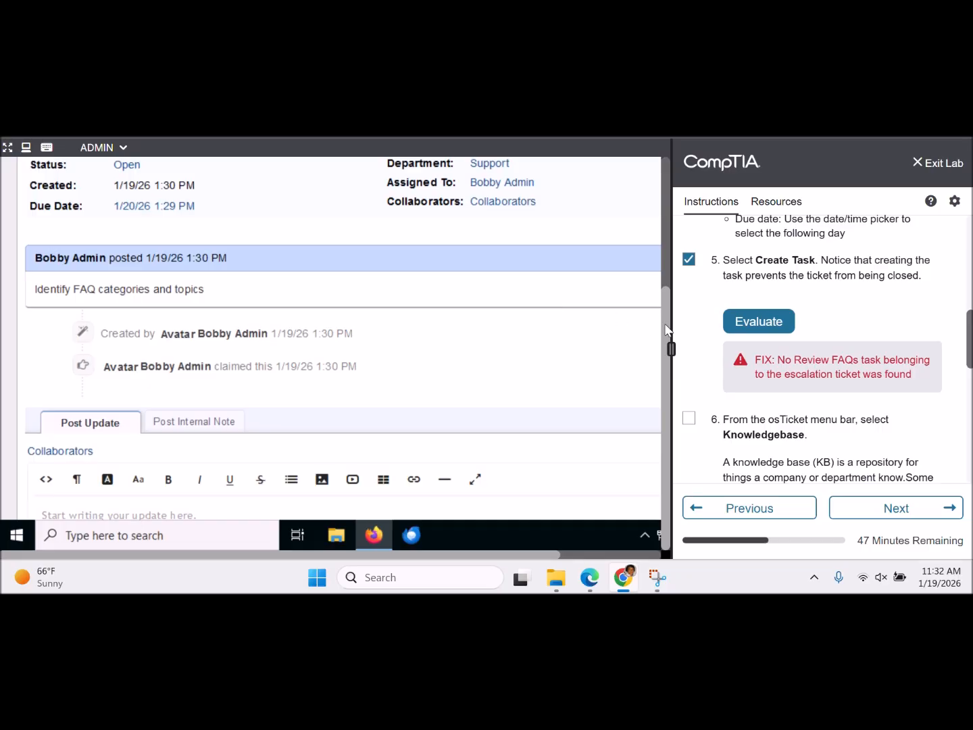
left_click_drag(667, 330, 662, 229)
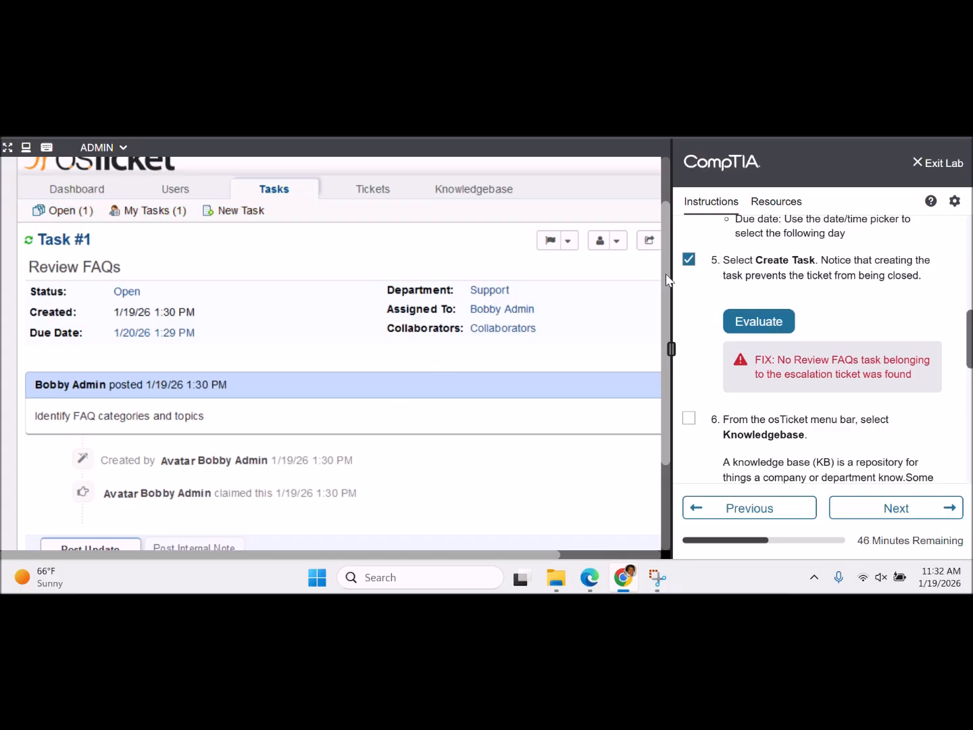
left_click_drag(663, 291, 662, 400)
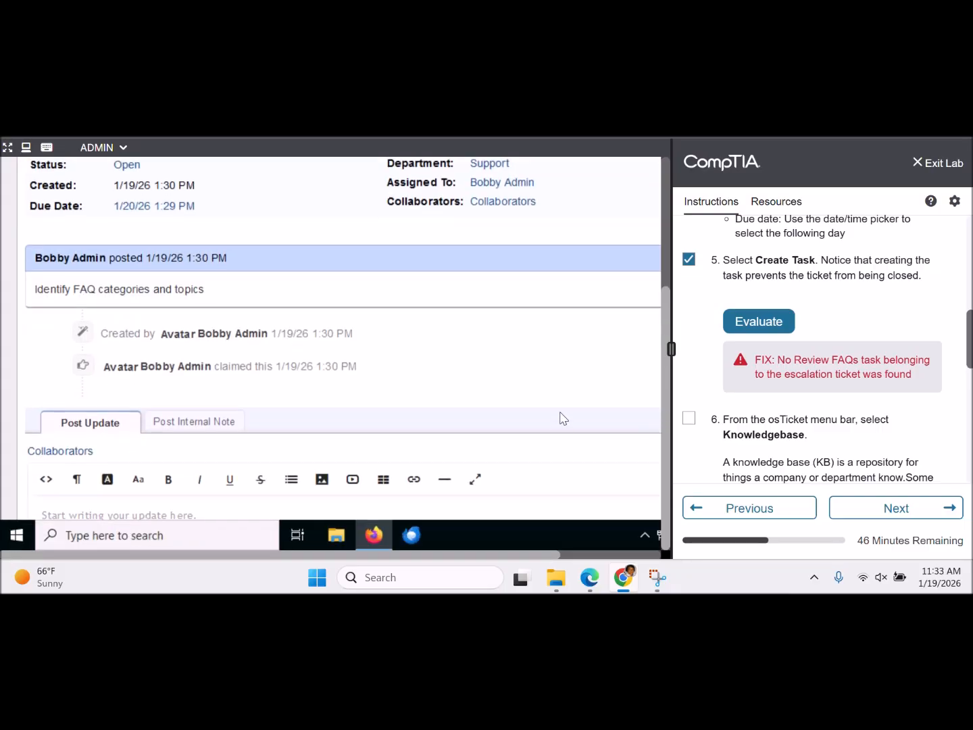
scroll(560, 415, "down", 2)
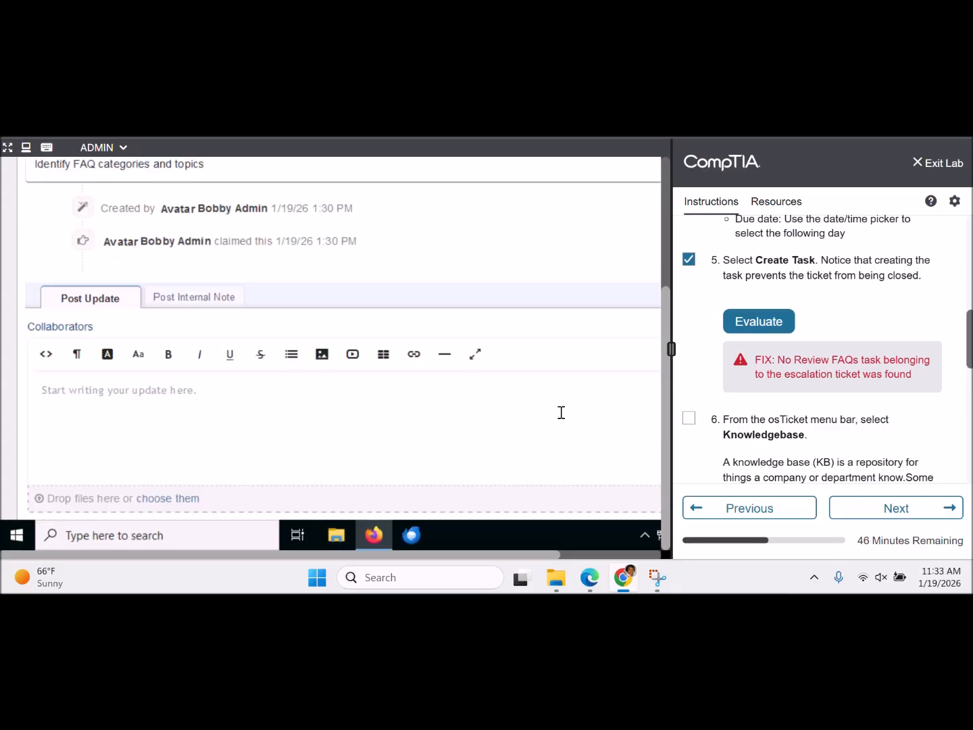
scroll(561, 413, "down", 2)
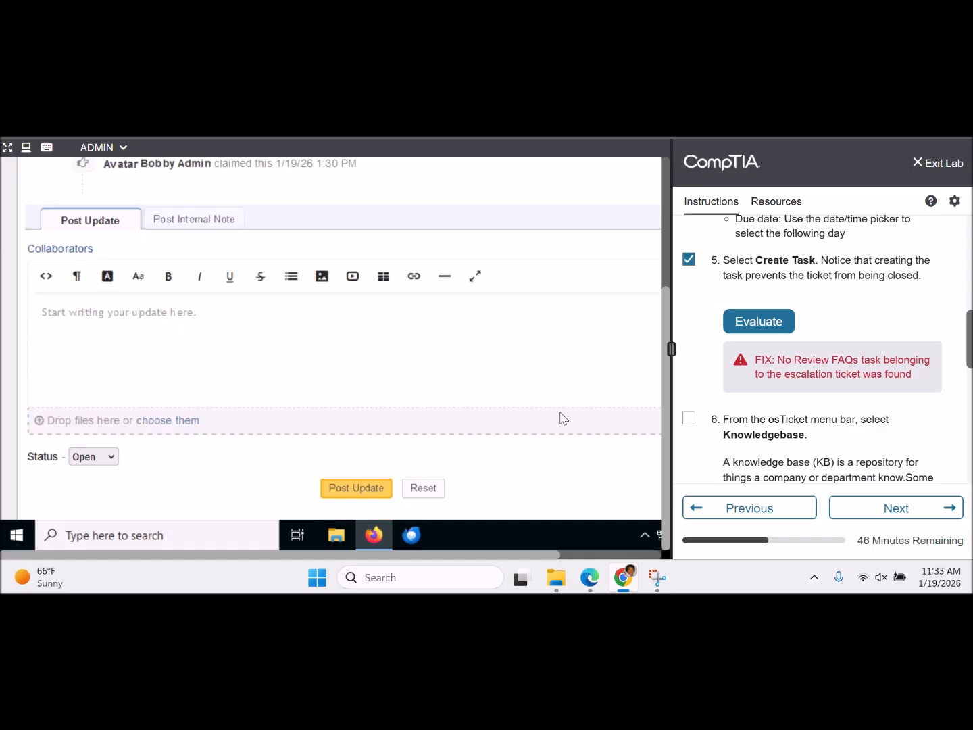
scroll(560, 416, "up", 2)
scroll(560, 413, "down", 1)
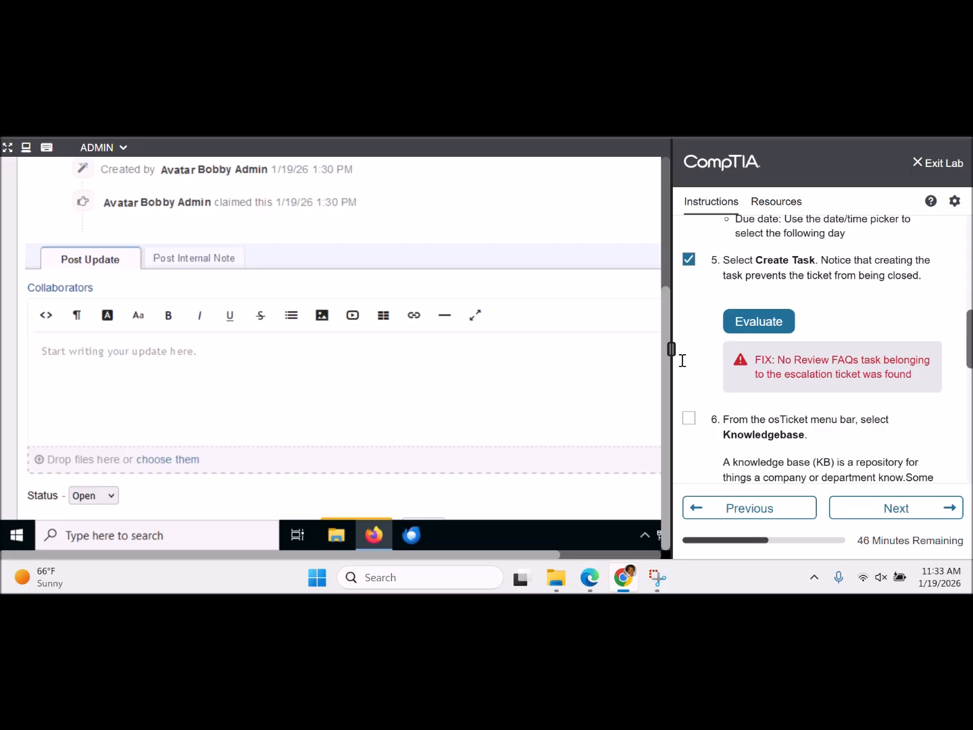
mouse_move(970, 334)
left_mouse_down()
mouse_move(970, 238)
mouse_move(968, 345)
mouse_move(965, 338)
left_mouse_up()
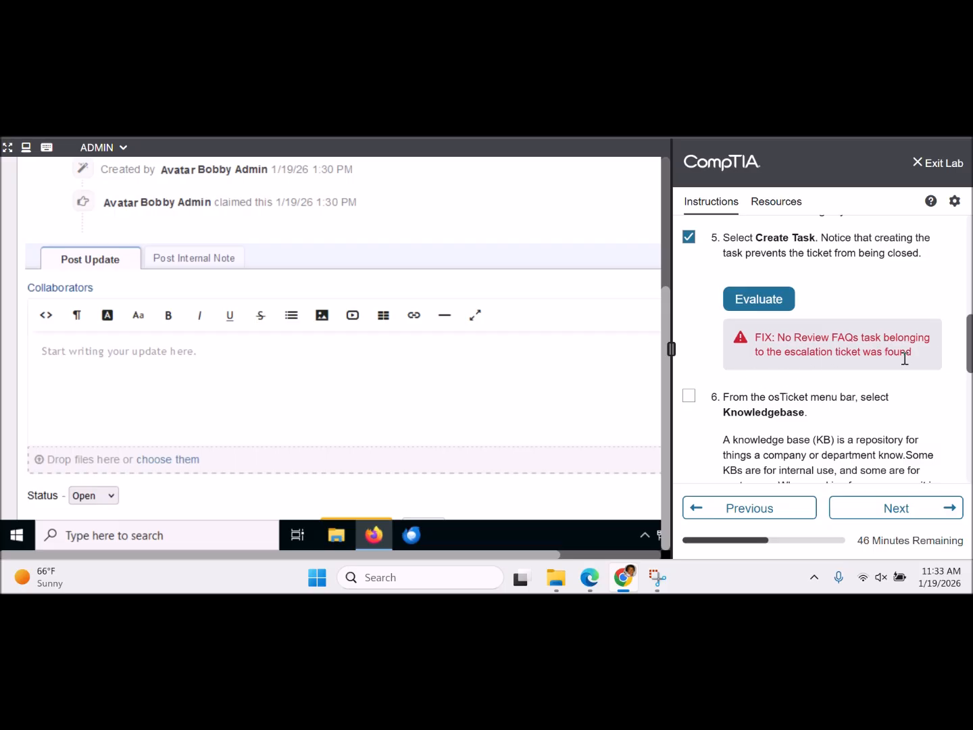
- Type 'For escalation ticket' into the task's Post Update editor
left_click(495, 384)
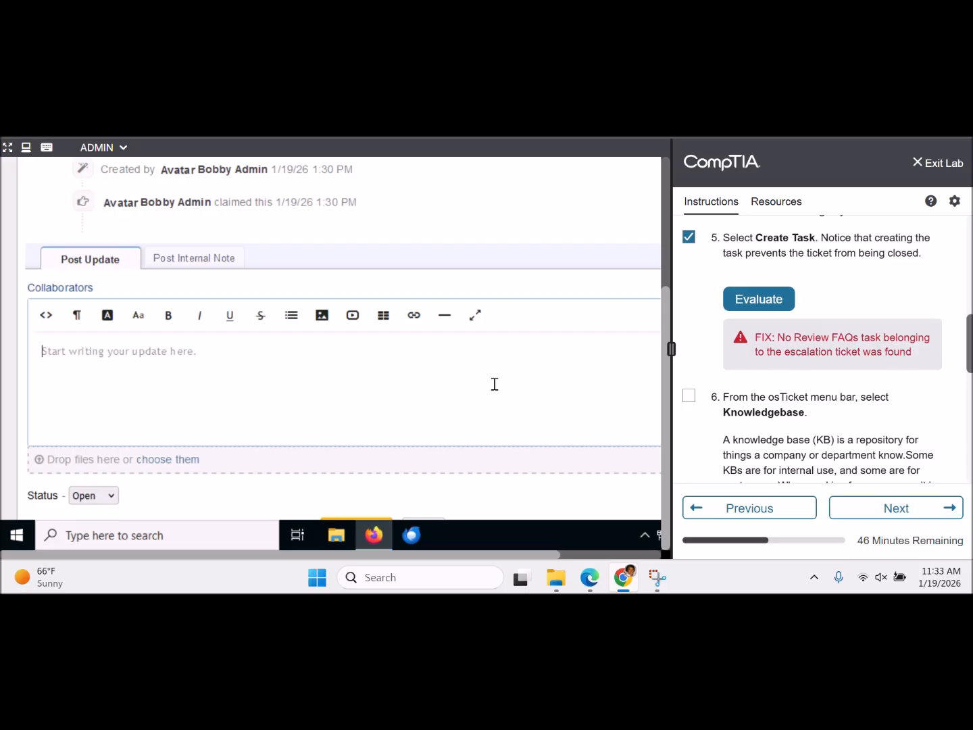
type("For escalation ticket")
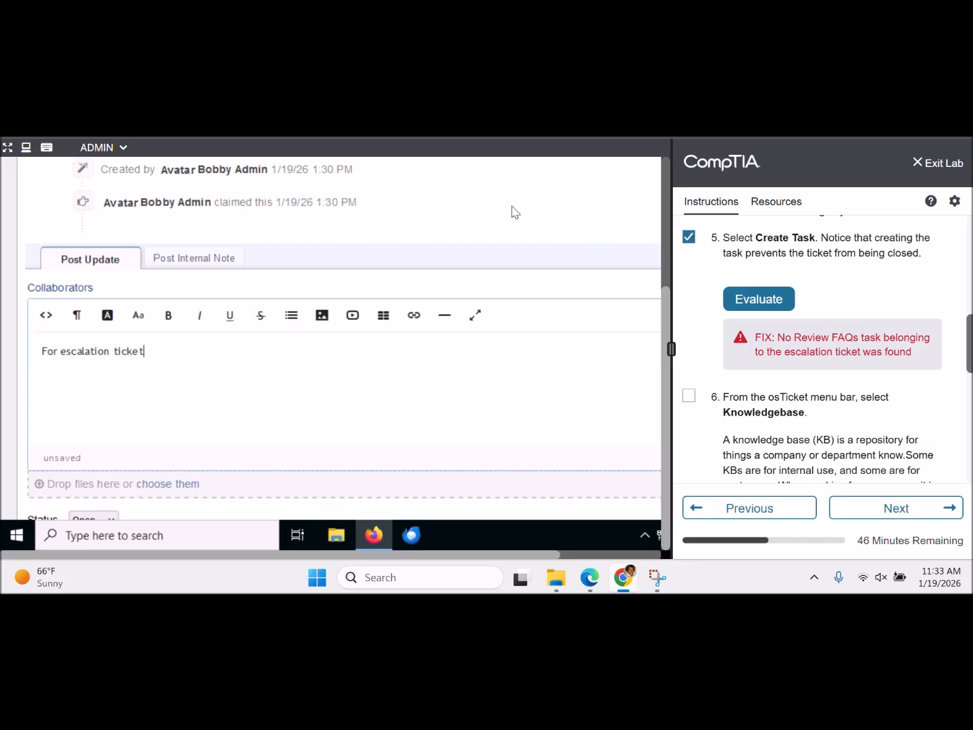
scroll(512, 211, "down", 2)
scroll(495, 231, "down", 1)
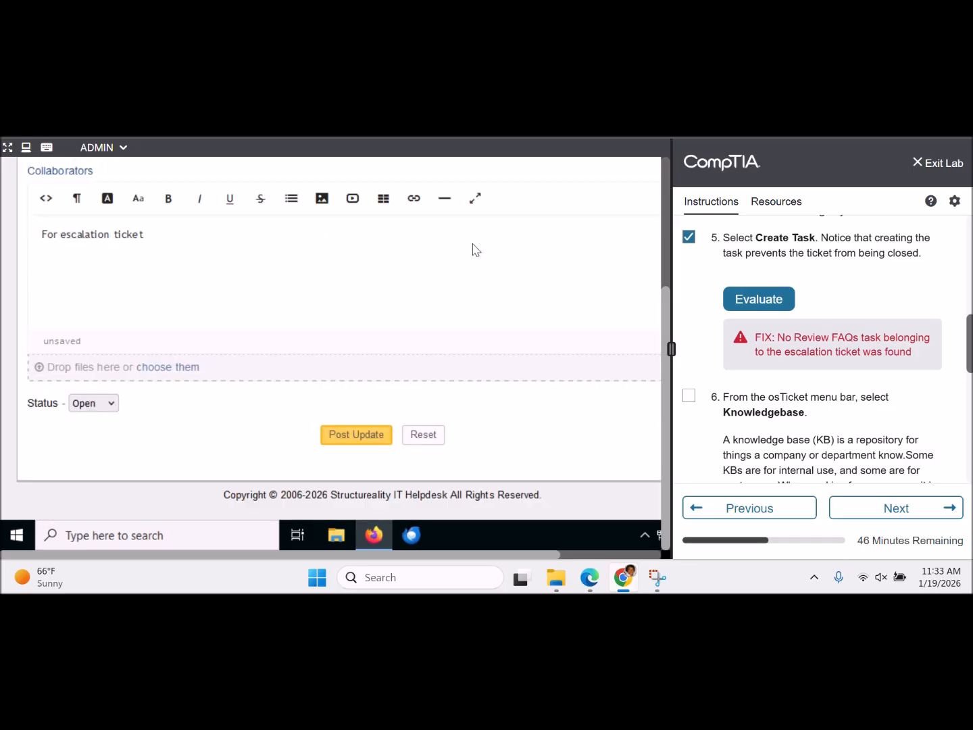
- Check the task status options and leave the status set to Open
left_click(115, 403)
left_click(115, 403)
left_click(365, 438)
scroll(970, 340, "up", 1)
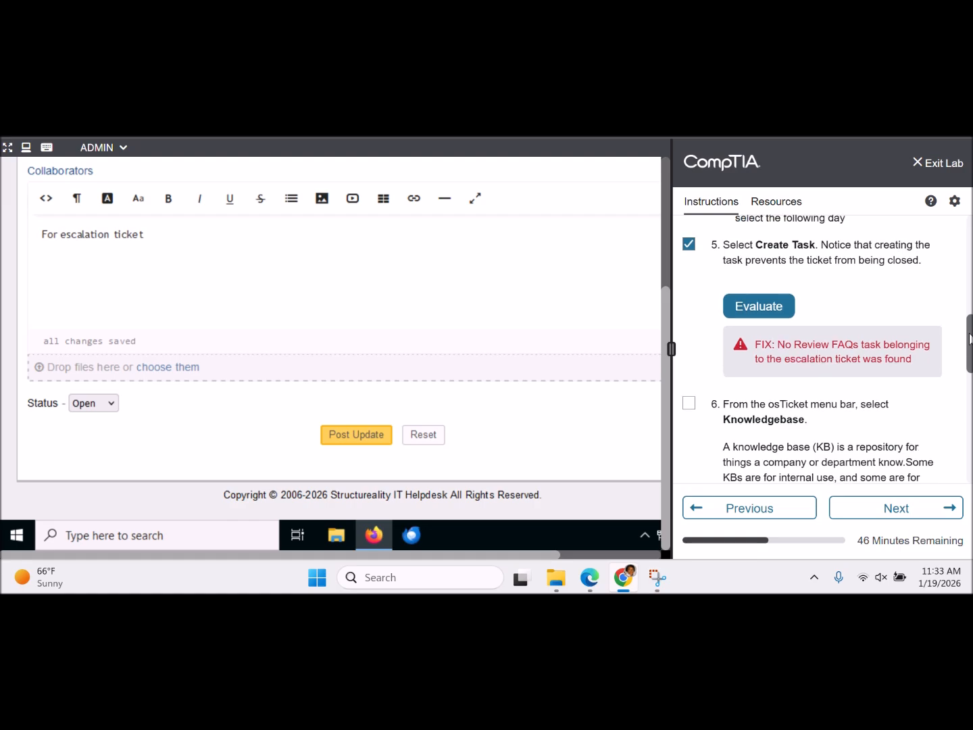
left_click_drag(969, 337, 968, 299)
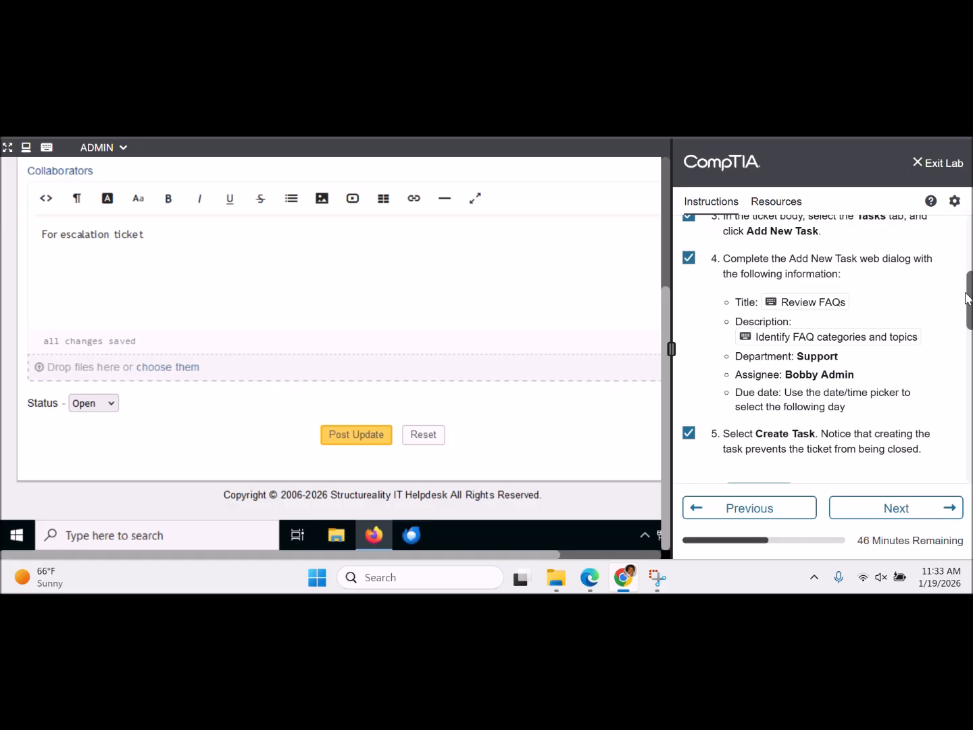
left_click_drag(968, 298, 968, 305)
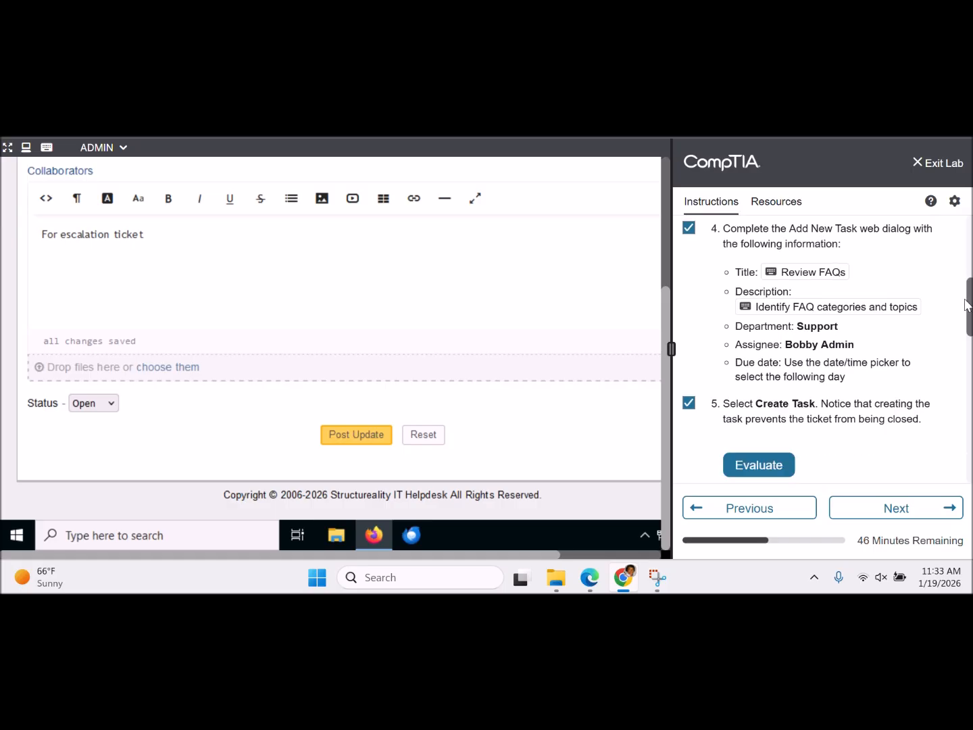
left_click(106, 407)
left_click(106, 407)
mouse_move(666, 405)
left_mouse_down()
mouse_move(667, 249)
mouse_move(663, 416)
left_mouse_up()
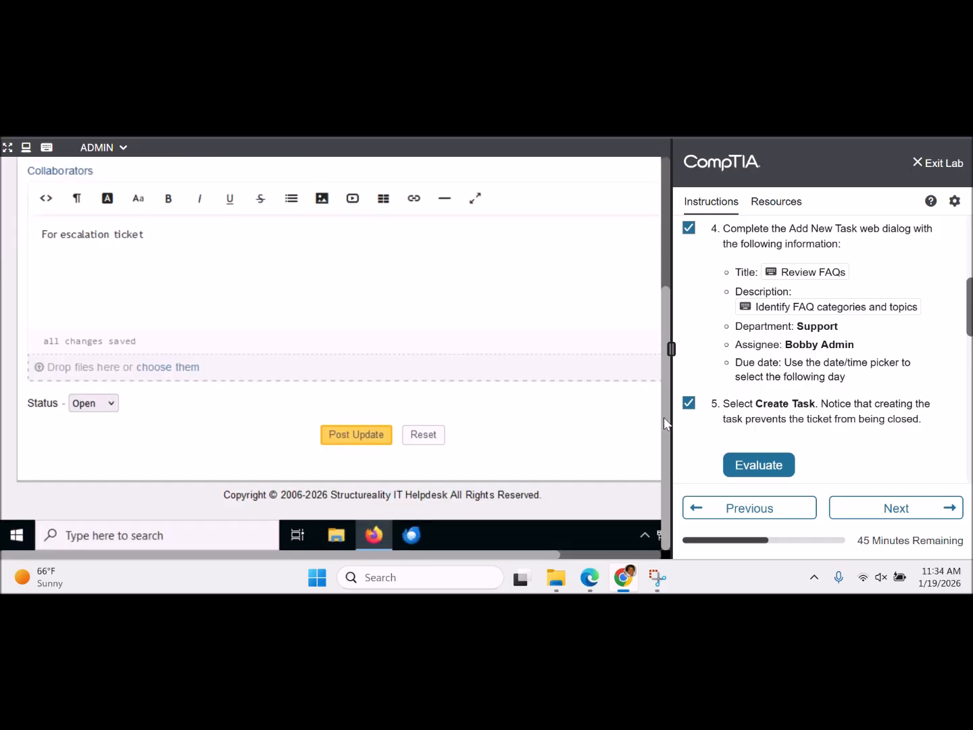
- Post the 'For escalation ticket' update and confirm it appears in the task thread
left_click(345, 437)
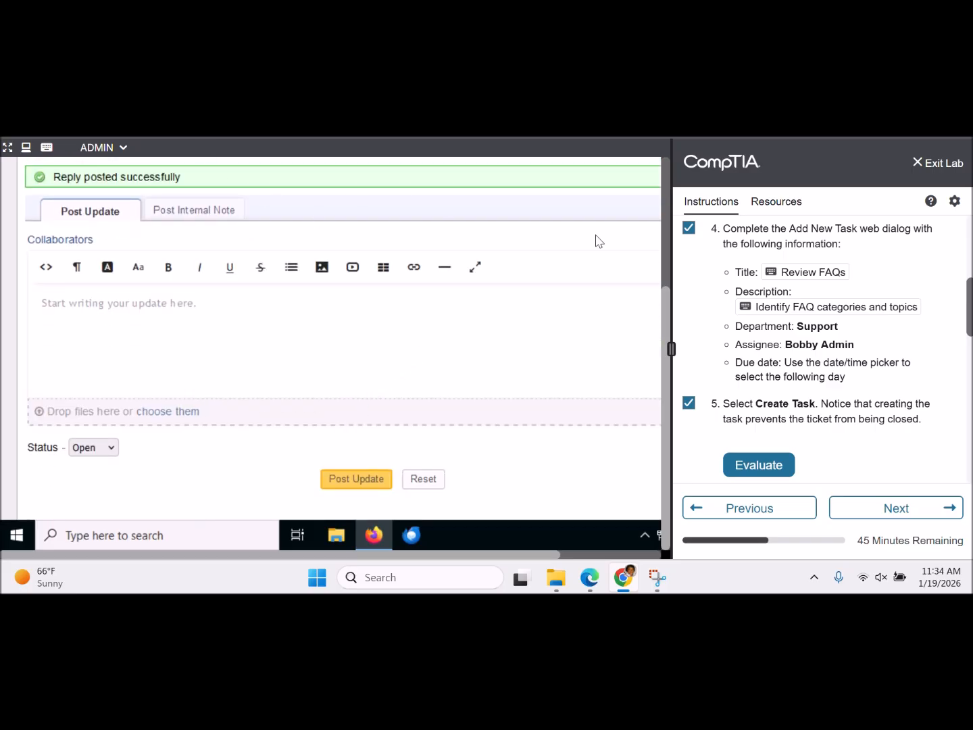
left_click_drag(668, 299, 657, 393)
scroll(634, 257, "up", 1)
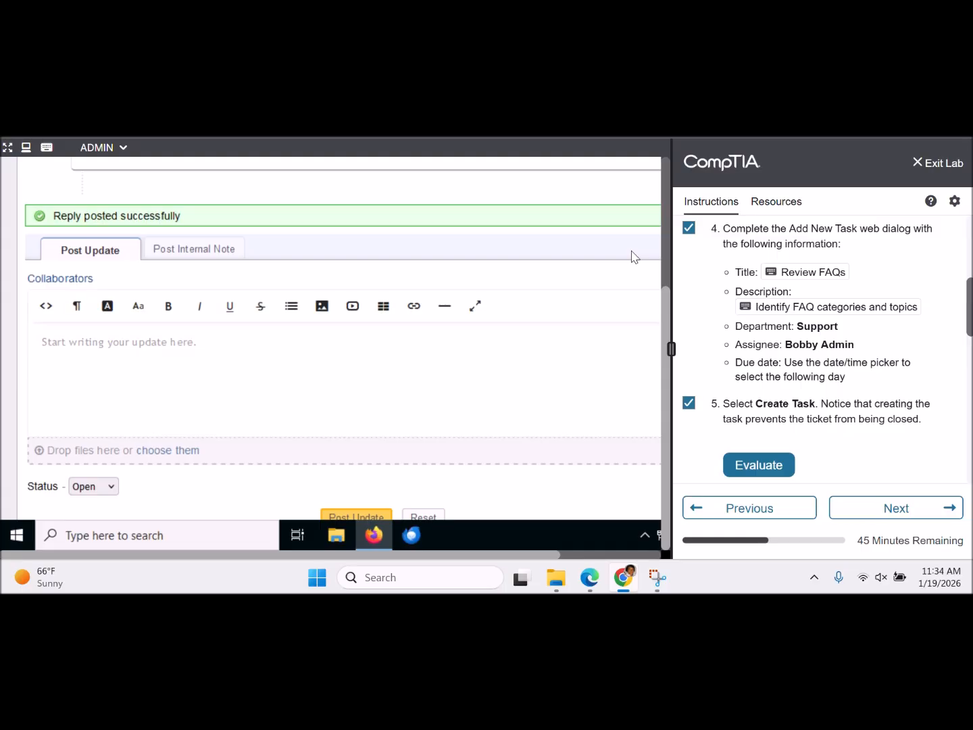
scroll(633, 257, "up", 5)
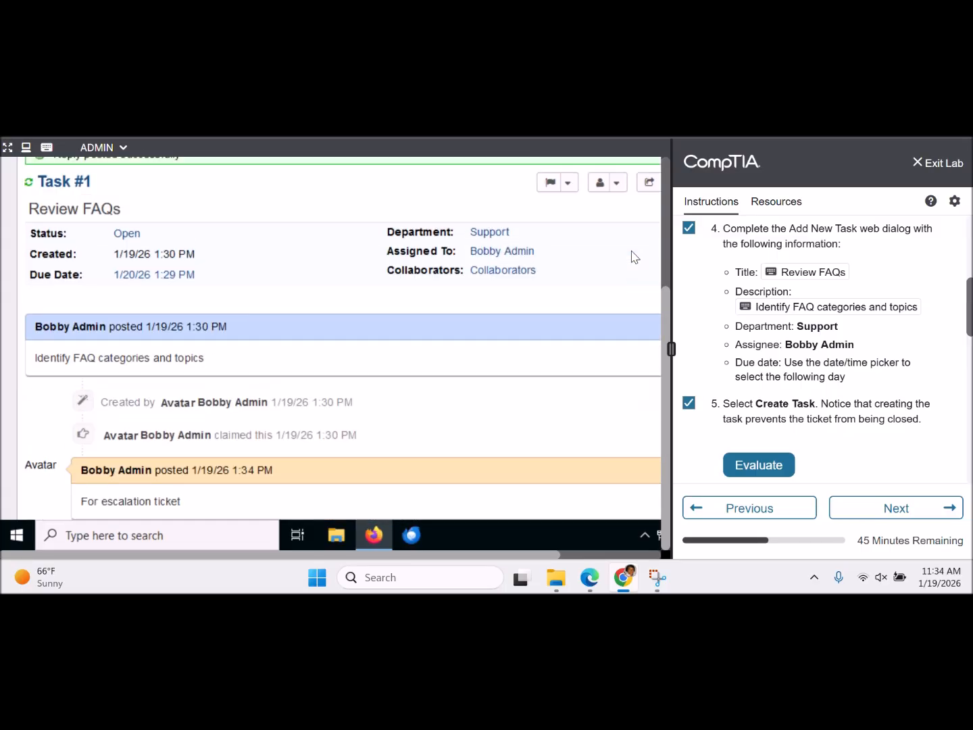
left_click_drag(667, 308, 672, 174)
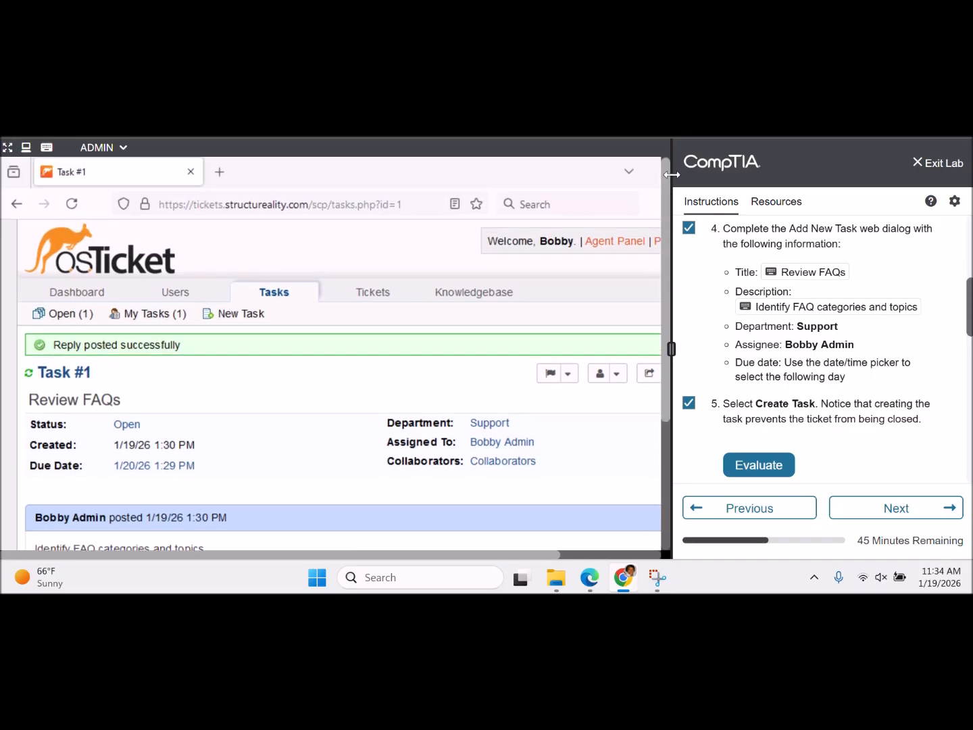
- List open tasks, tick the Review FAQs task, then switch to the open tickets queue
left_click(157, 321)
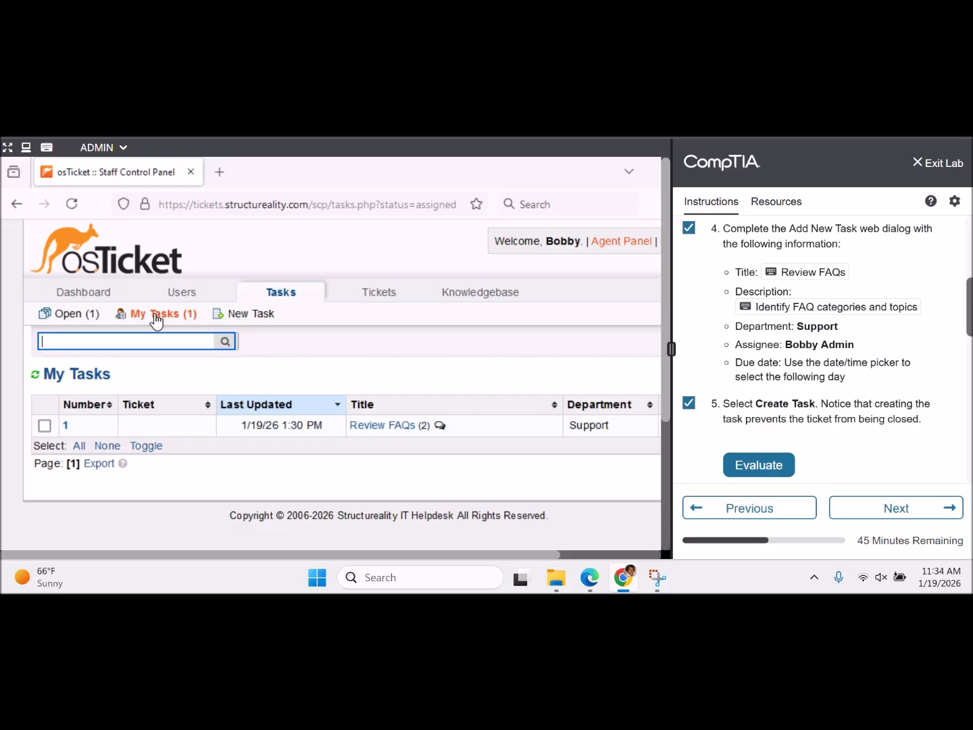
left_click(44, 425)
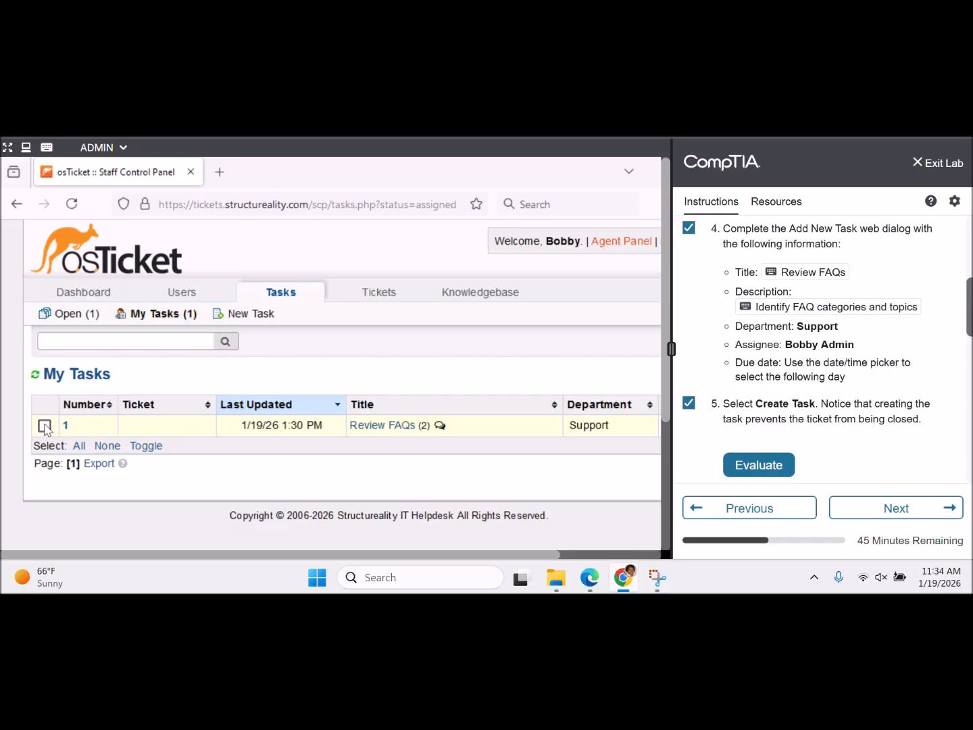
left_click(82, 321)
left_click(45, 425)
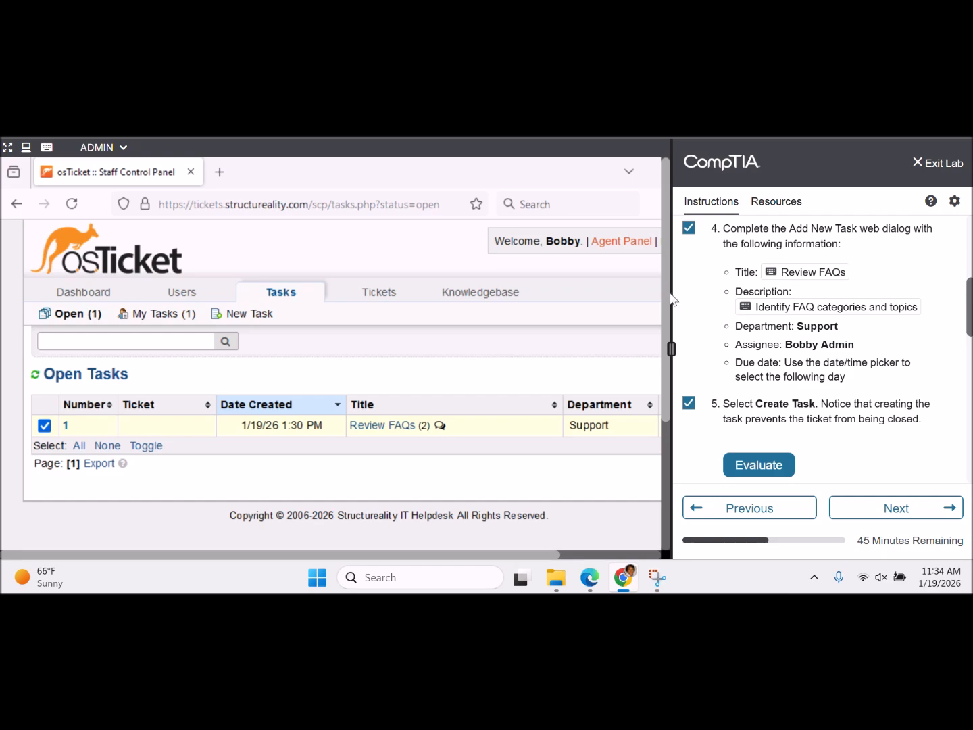
left_click_drag(664, 298, 658, 427)
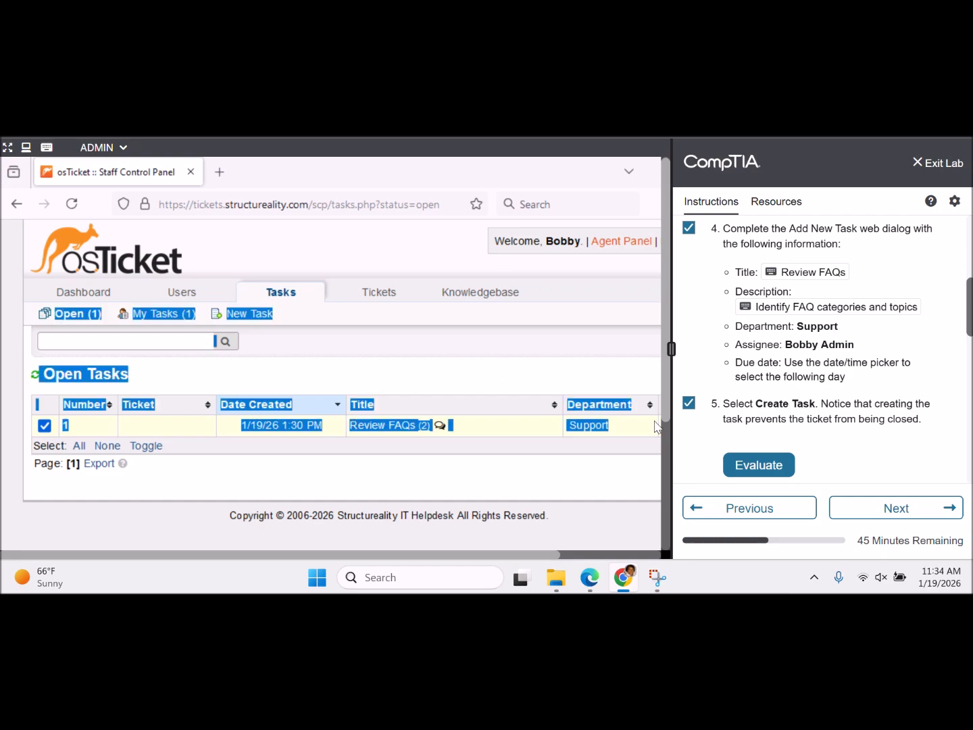
left_click(648, 365)
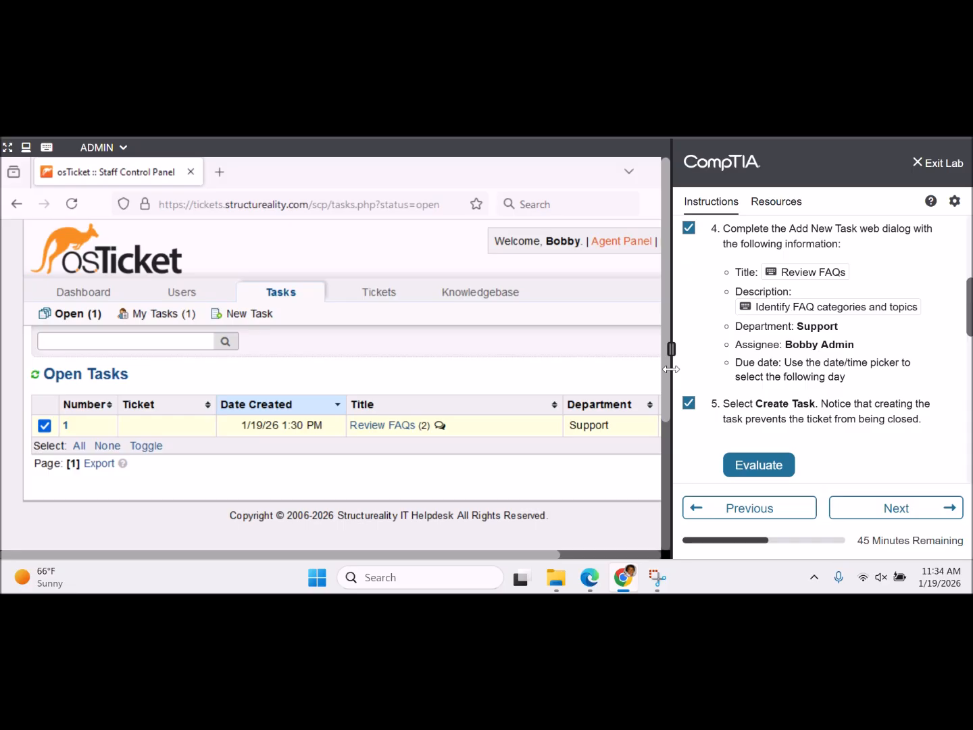
mouse_move(665, 365)
left_mouse_down()
mouse_move(663, 458)
mouse_move(661, 343)
left_mouse_up()
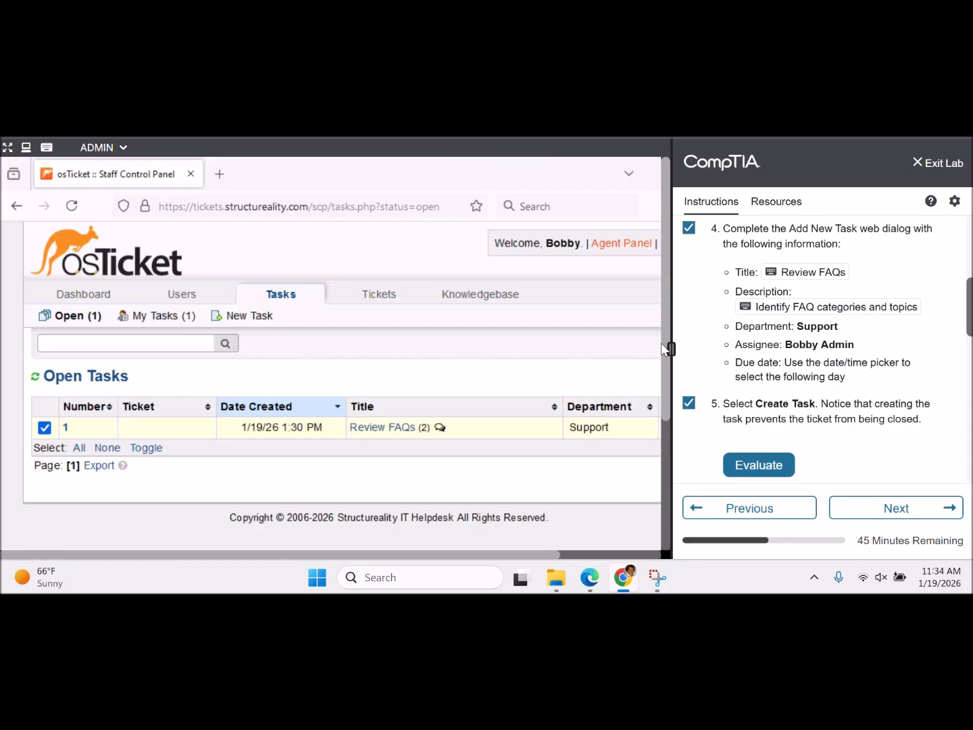
left_click(386, 299)
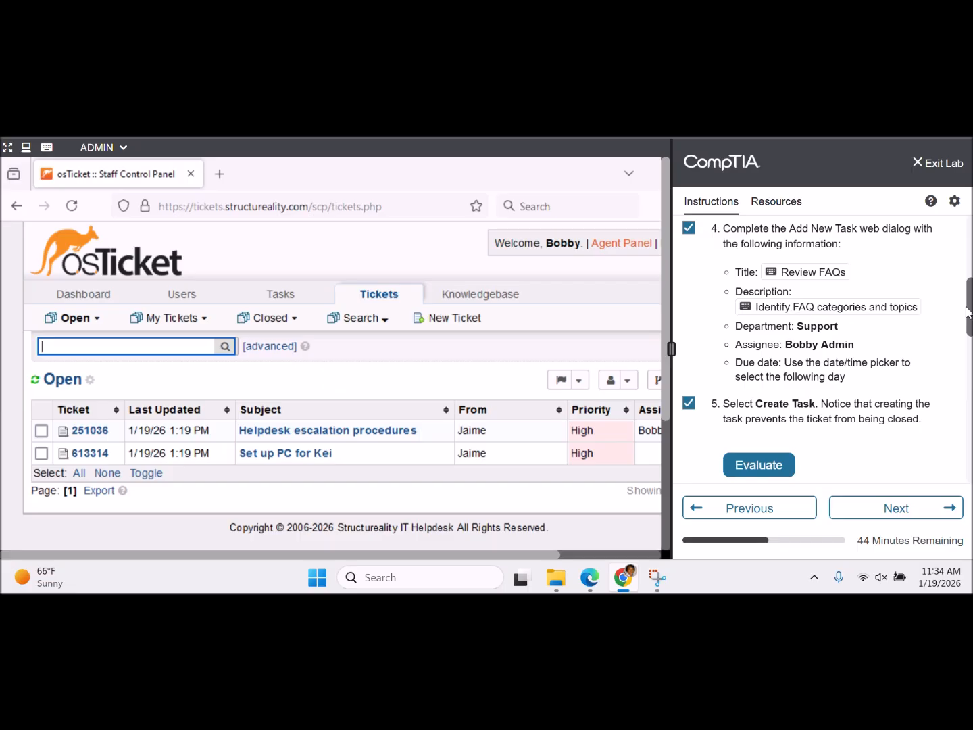
- Open ticket #251036 'Helpdesk escalation procedures' and scroll through its details and message
left_click_drag(970, 307, 970, 244)
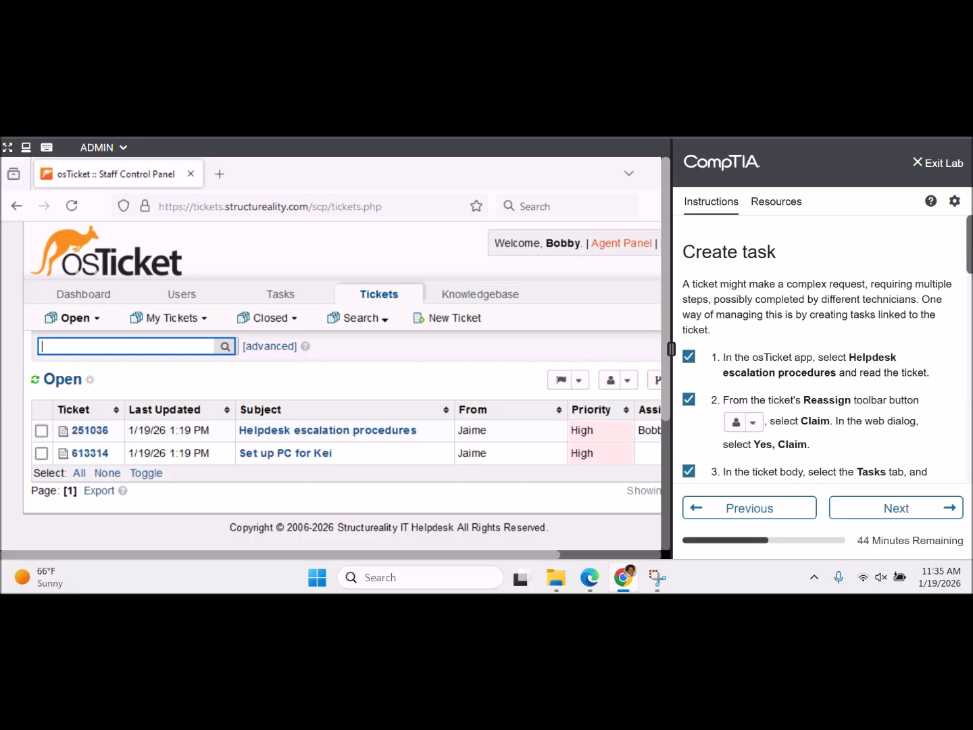
scroll(771, 329, "down", 3)
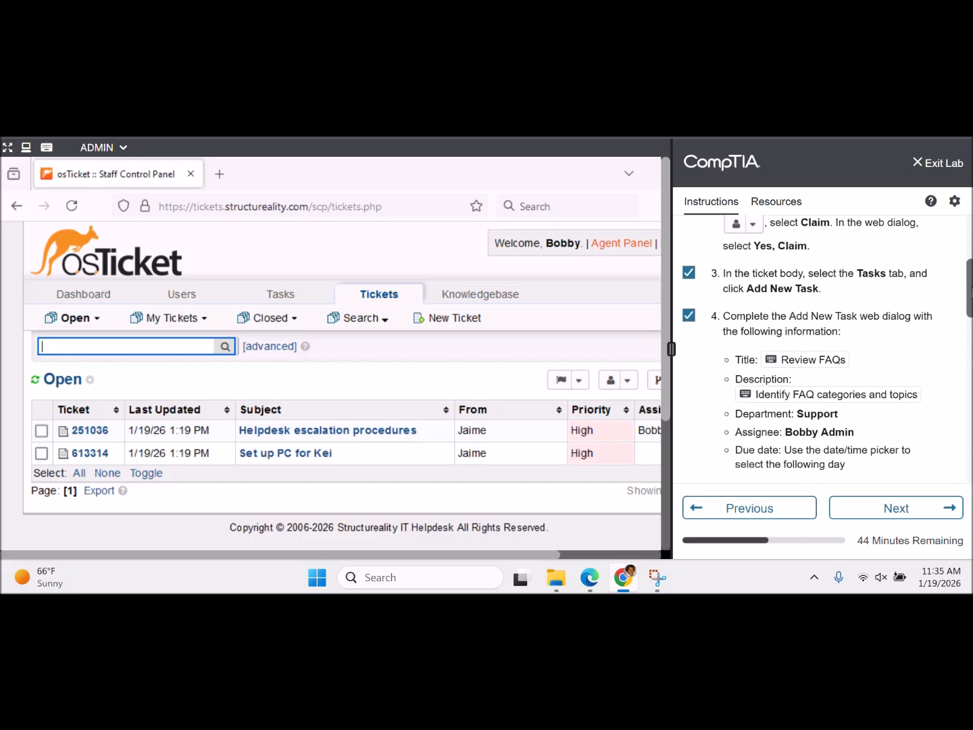
left_click(371, 437)
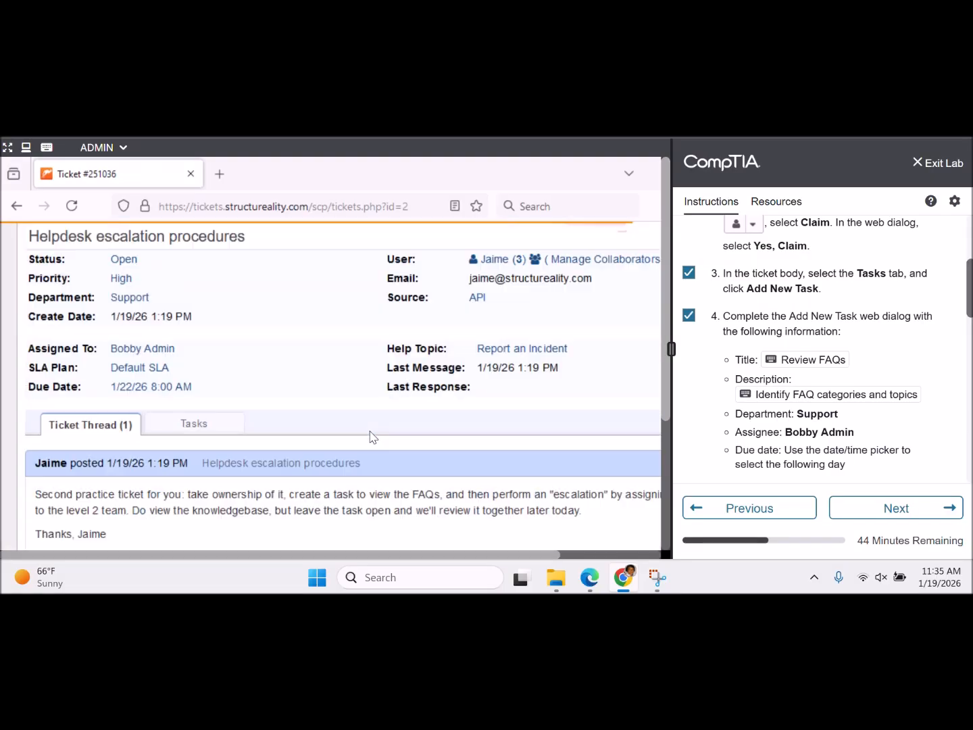
scroll(367, 432, "down", 3)
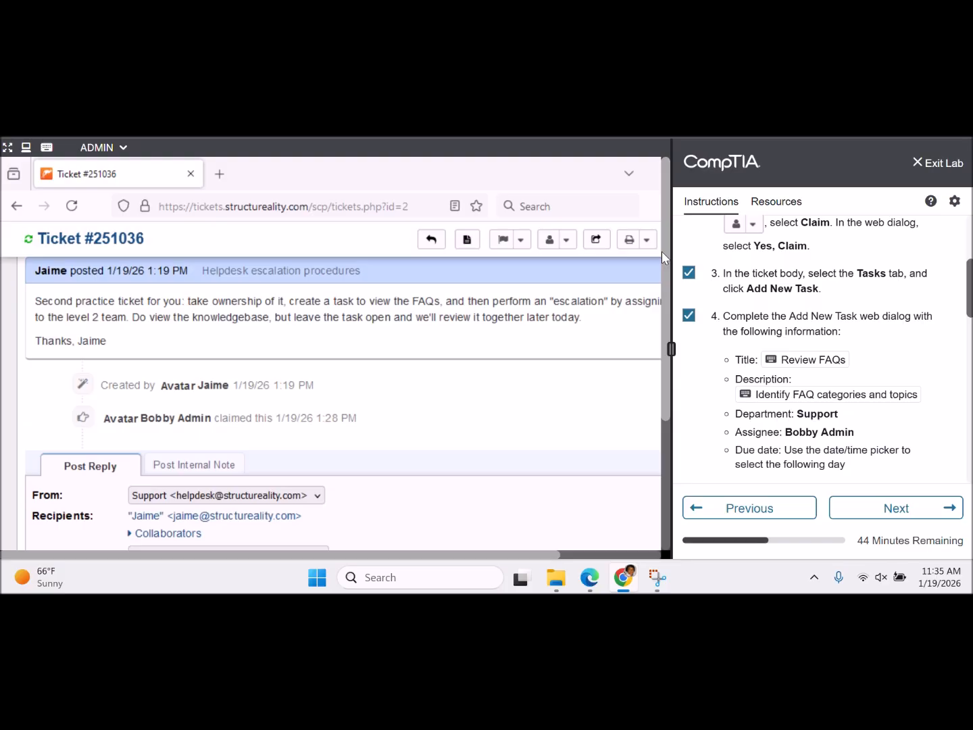
scroll(583, 319, "up", 1)
scroll(583, 323, "up", 3)
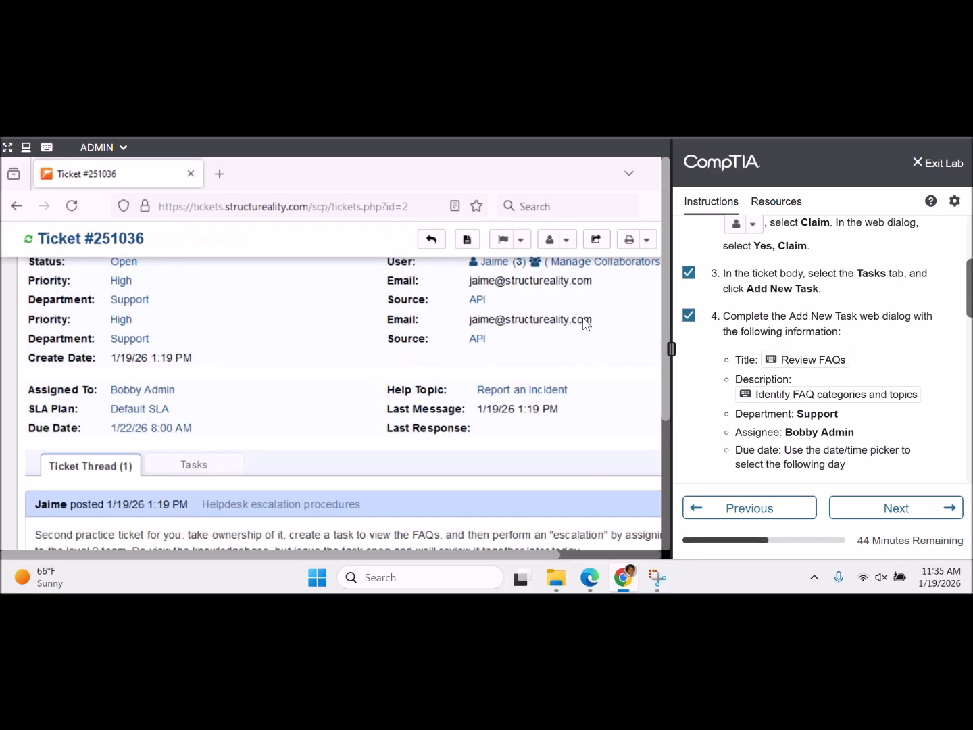
scroll(583, 323, "up", 1)
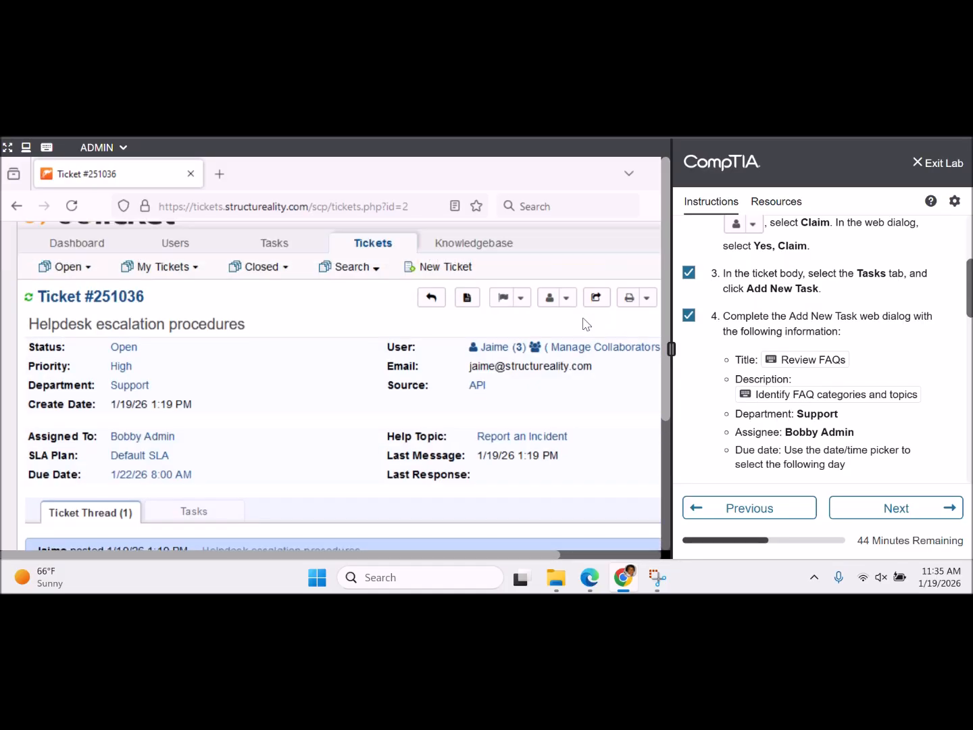
scroll(586, 324, "up", 1)
scroll(586, 325, "down", 6)
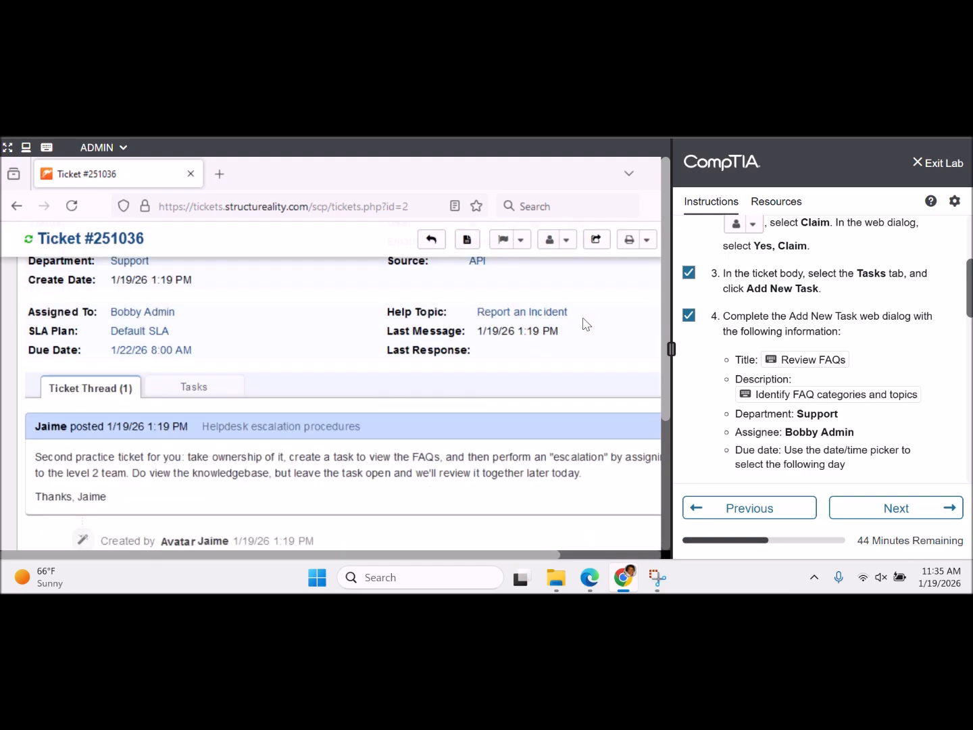
scroll(586, 325, "down", 5)
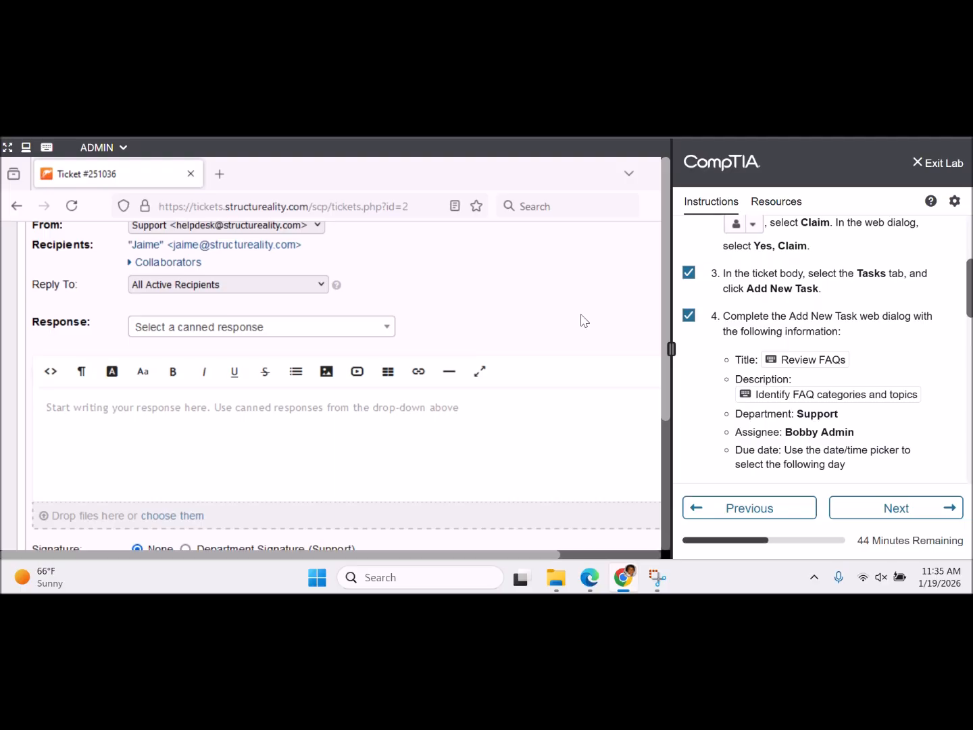
scroll(640, 504, "down", 3)
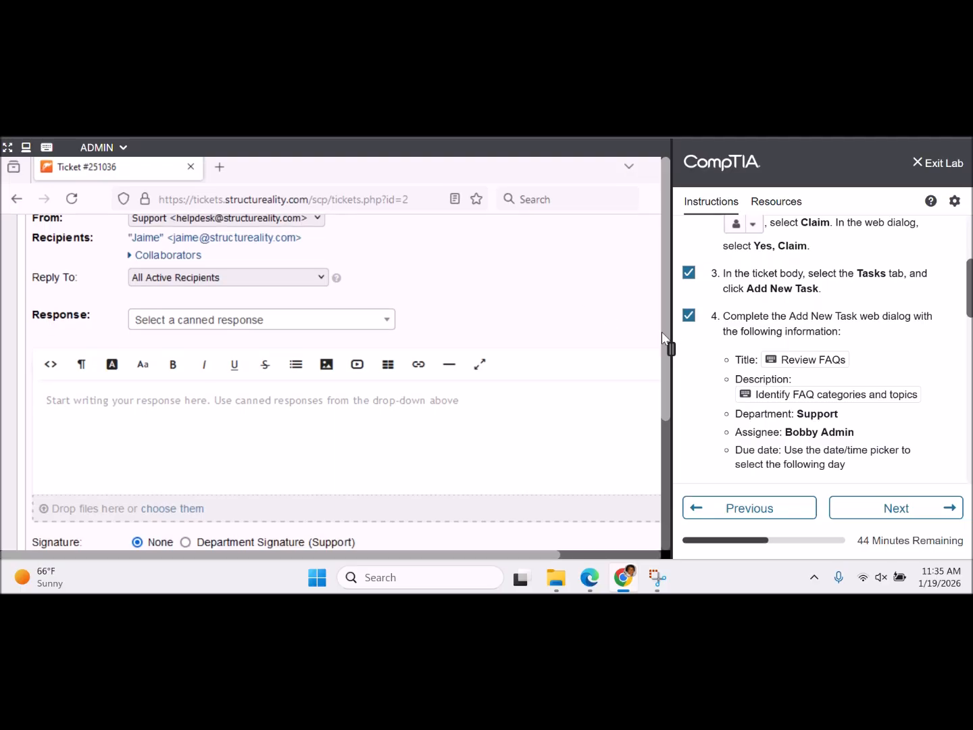
scroll(639, 402, "up", 2)
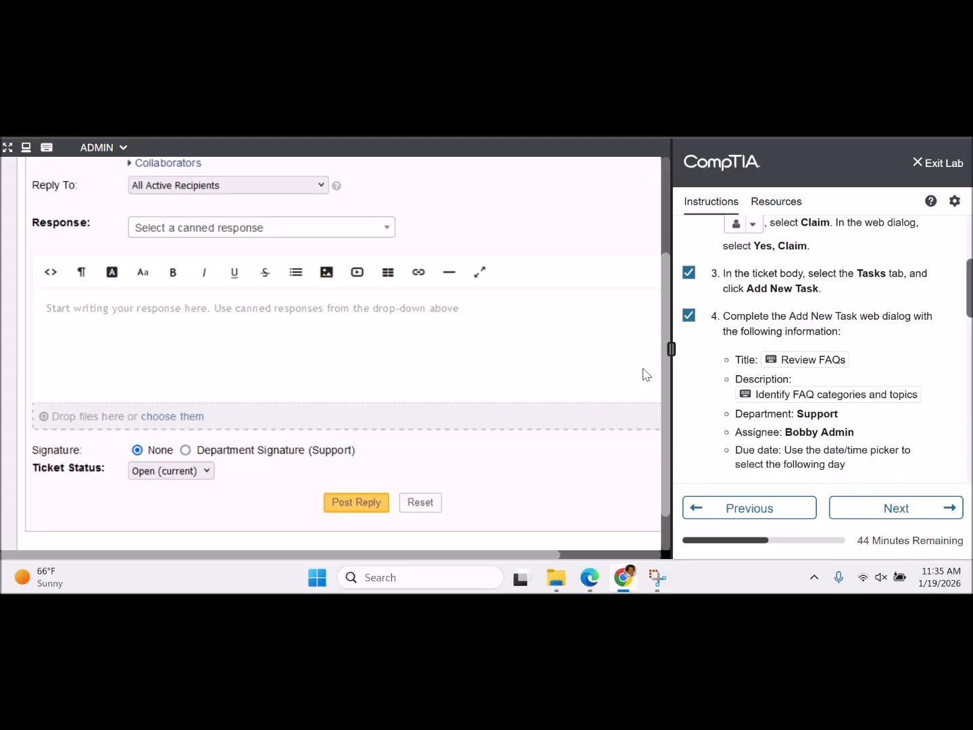
scroll(643, 270, "up", 1)
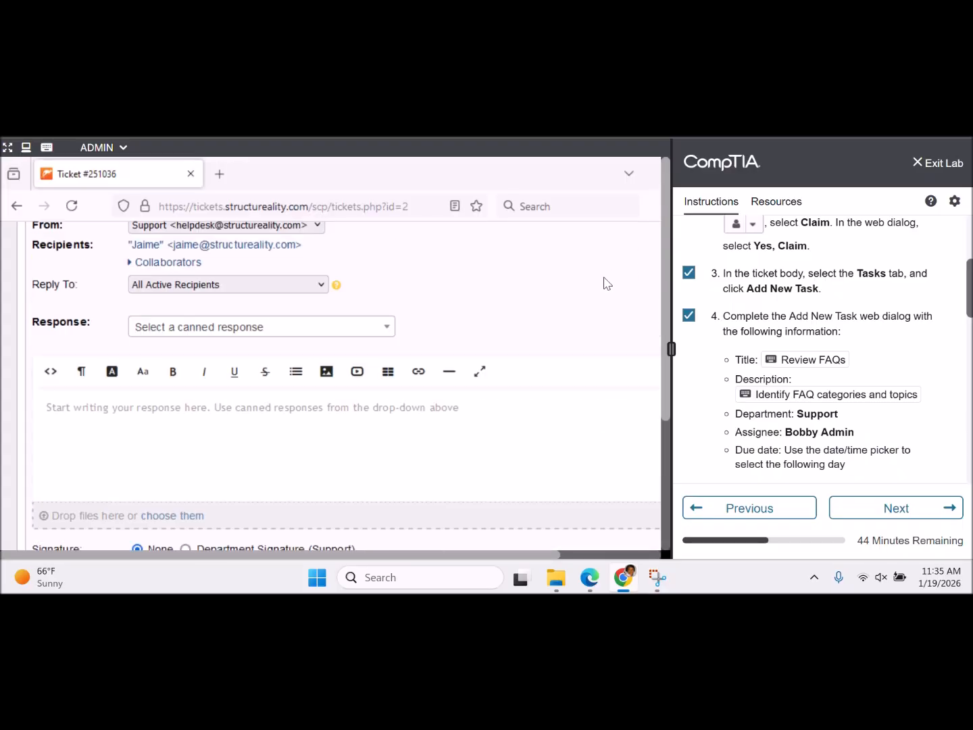
scroll(605, 283, "up", 1)
scroll(605, 283, "up", 2)
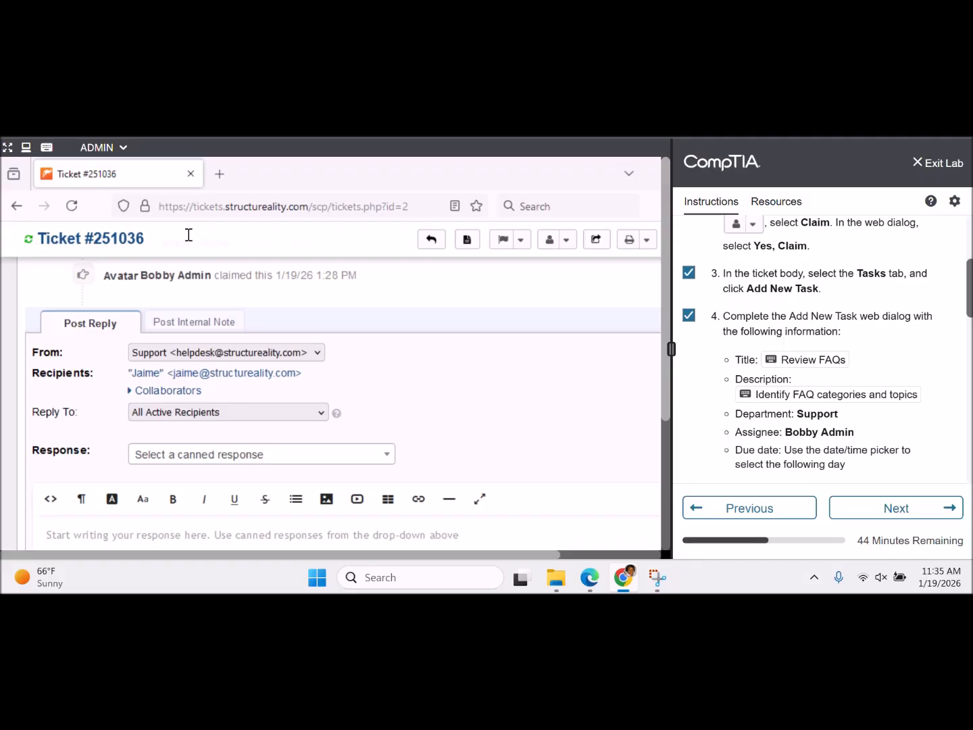
scroll(566, 308, "up", 4)
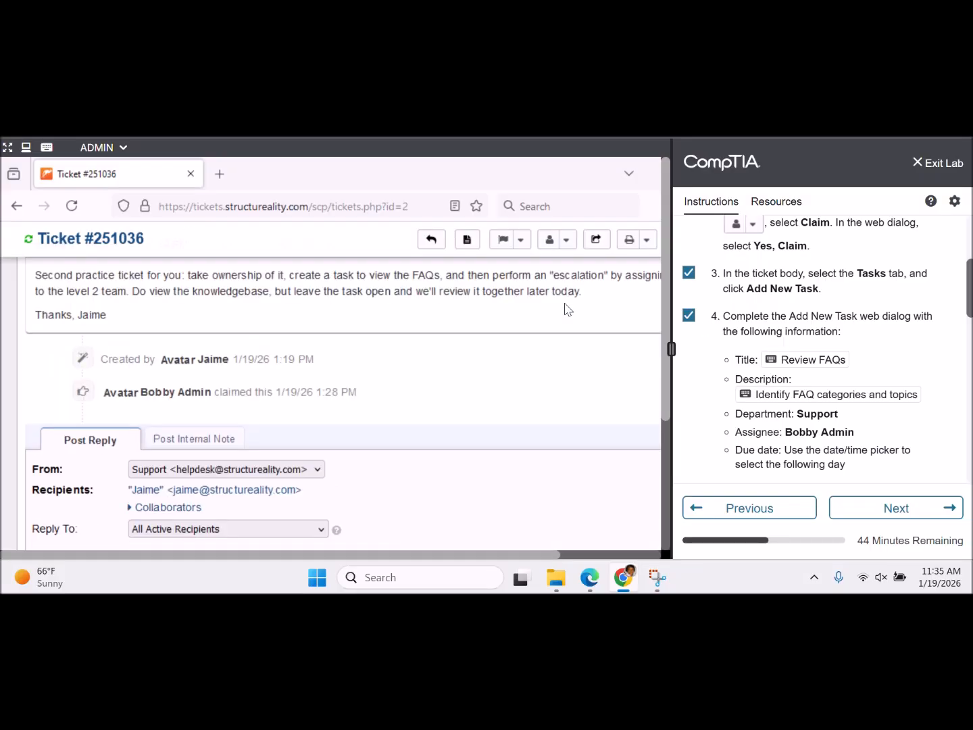
scroll(566, 308, "up", 1)
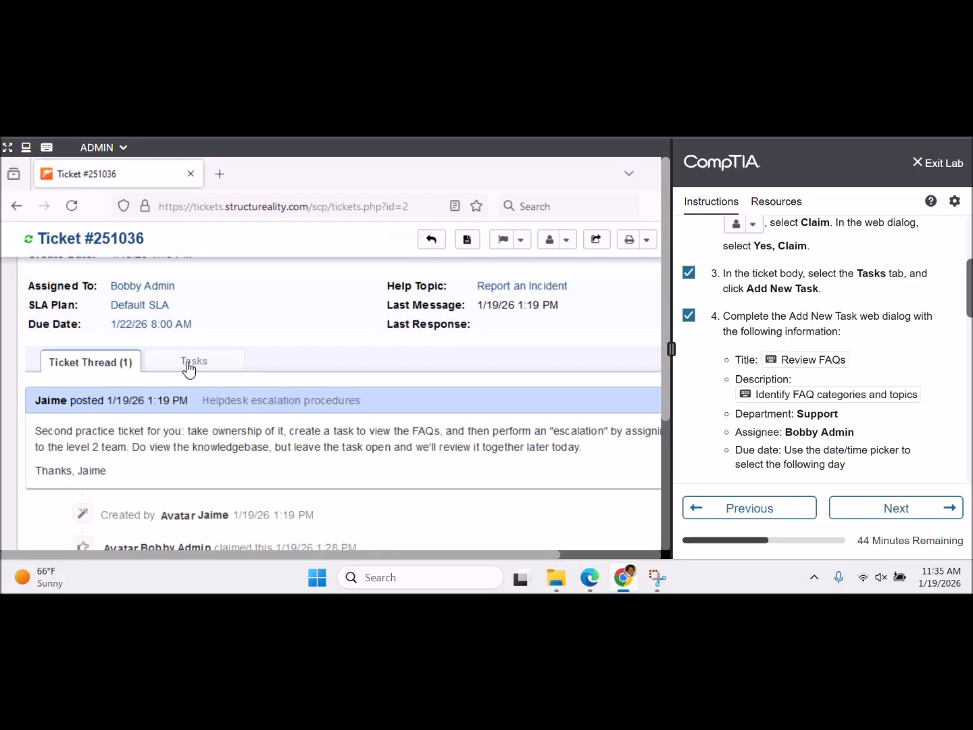
scroll(189, 367, "up", 5)
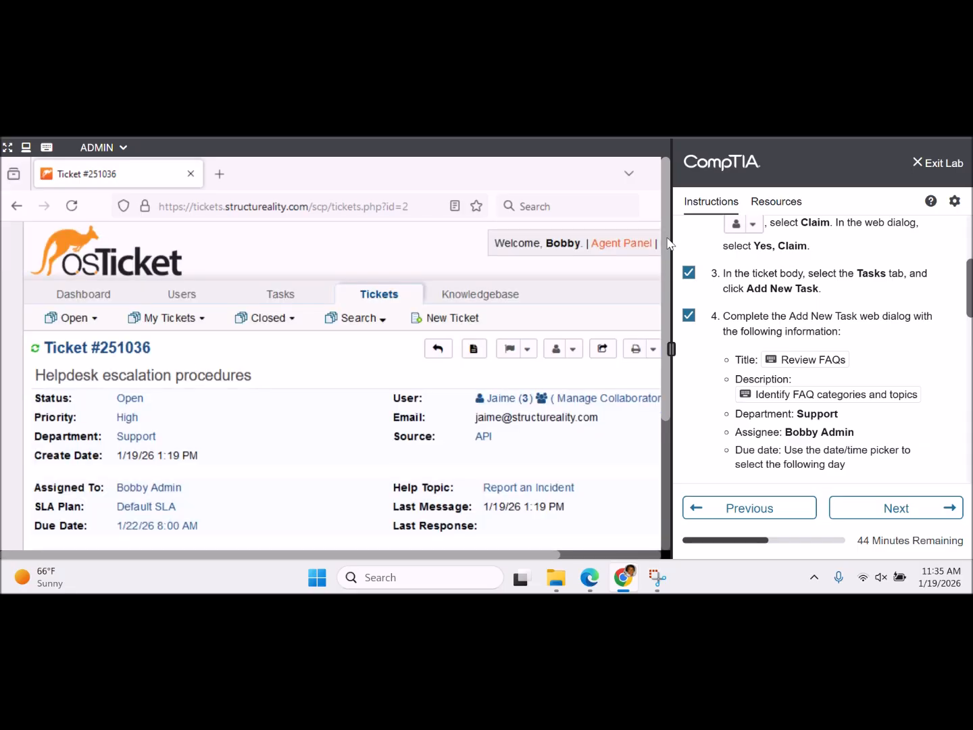
- On ticket #251036's empty Tasks tab, start a new task
left_click_drag(667, 244, 671, 282)
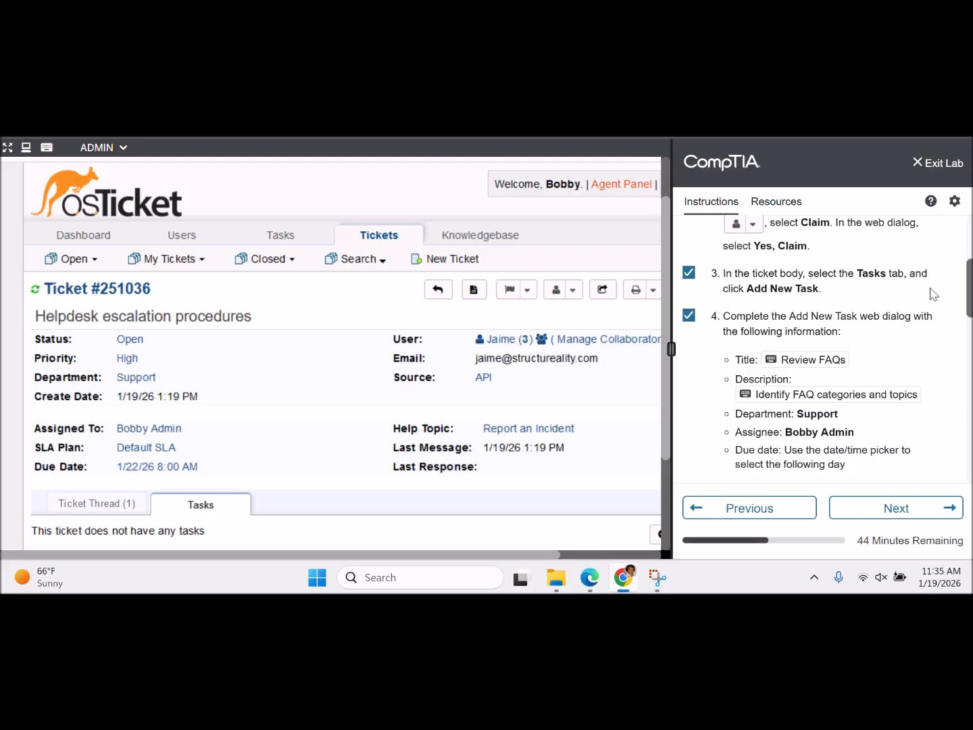
mouse_move(968, 280)
left_mouse_down()
mouse_move(969, 250)
mouse_move(969, 259)
left_mouse_up()
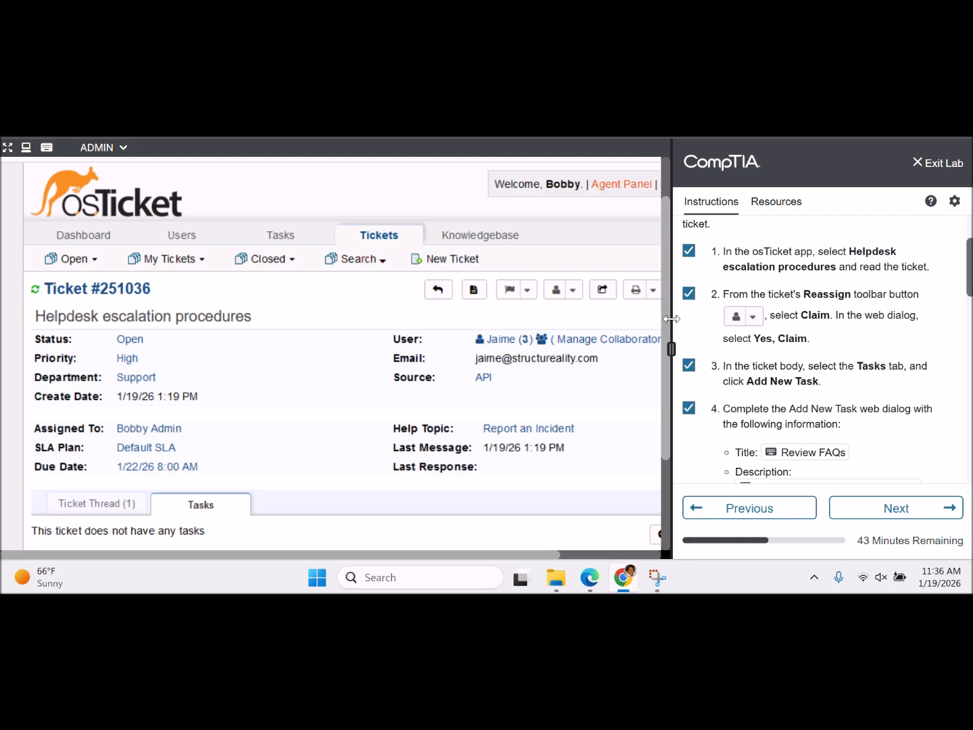
scroll(671, 328, "down", 3)
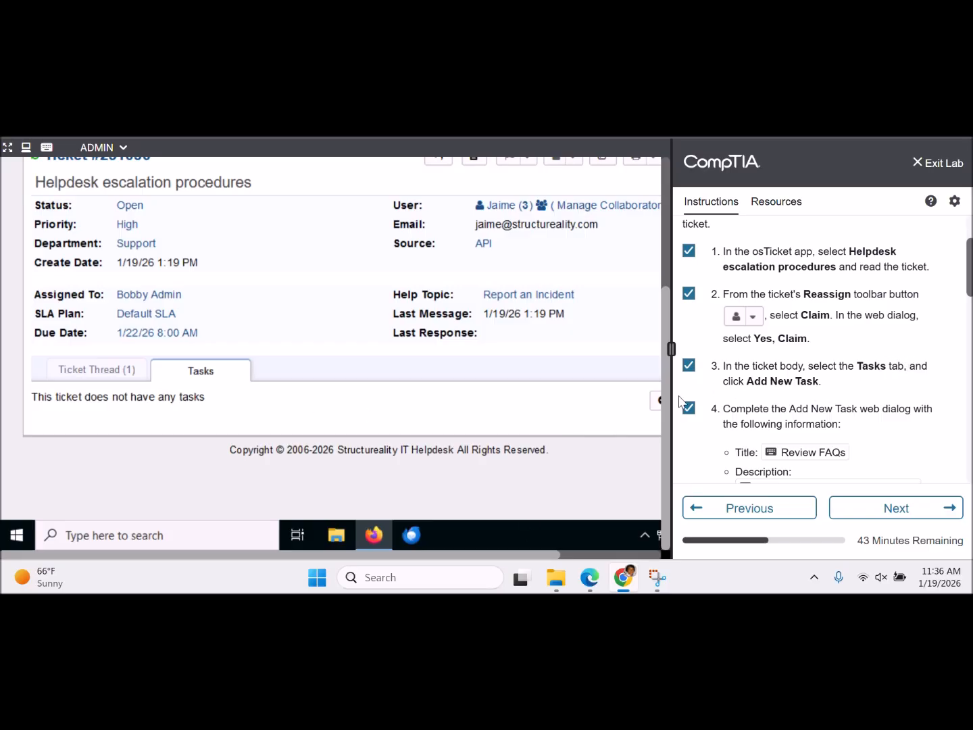
left_click_drag(502, 554, 602, 456)
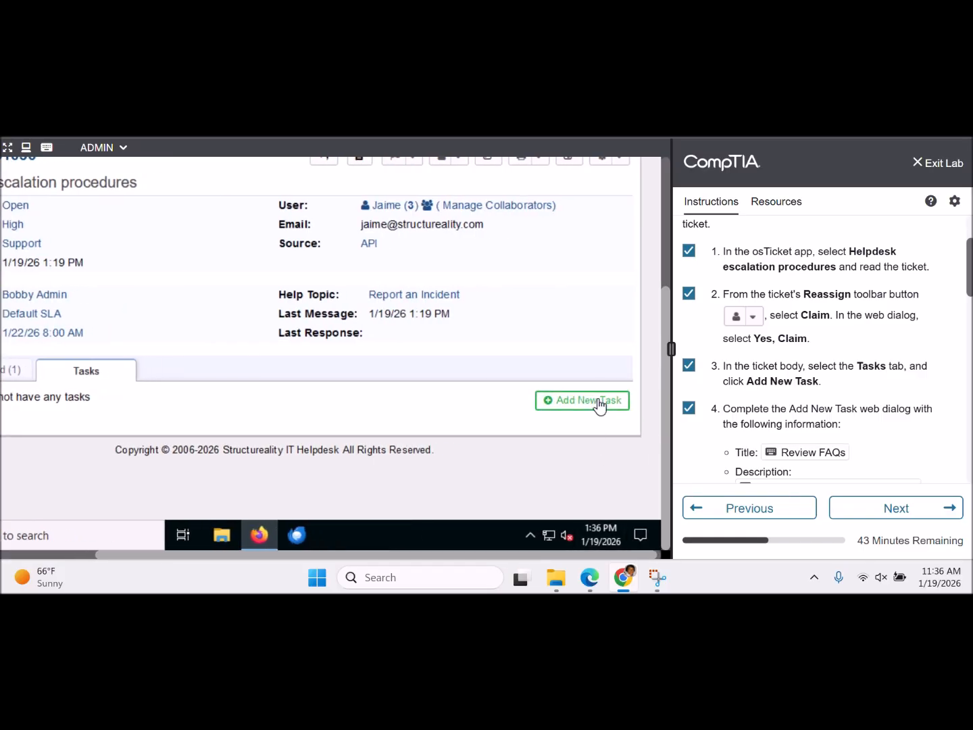
left_click_drag(667, 298, 642, 332)
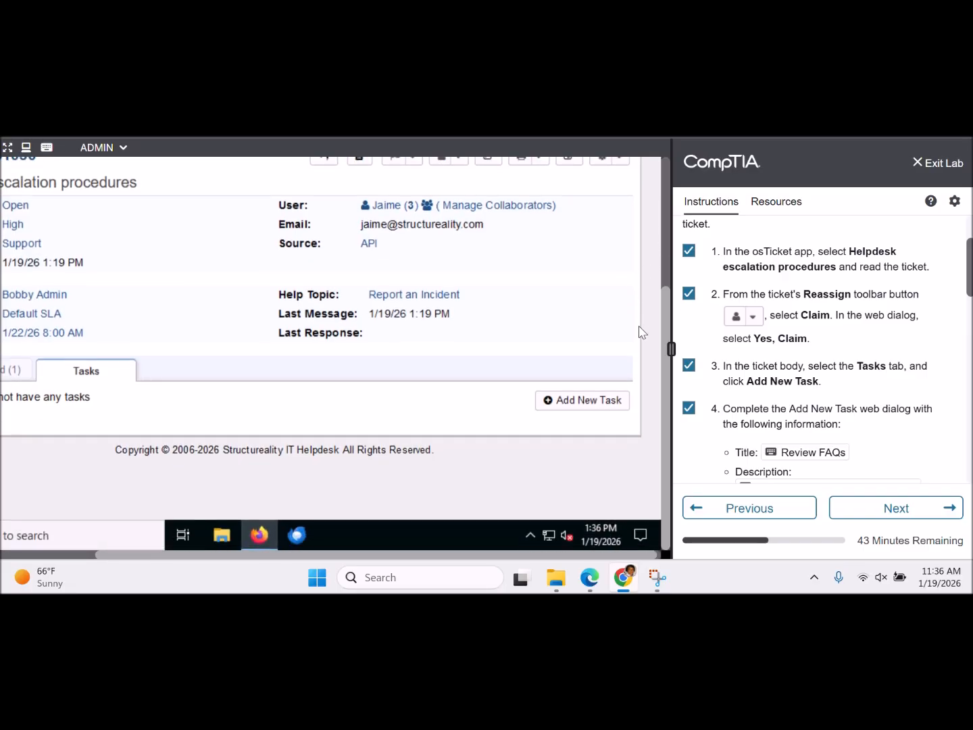
left_click(569, 406)
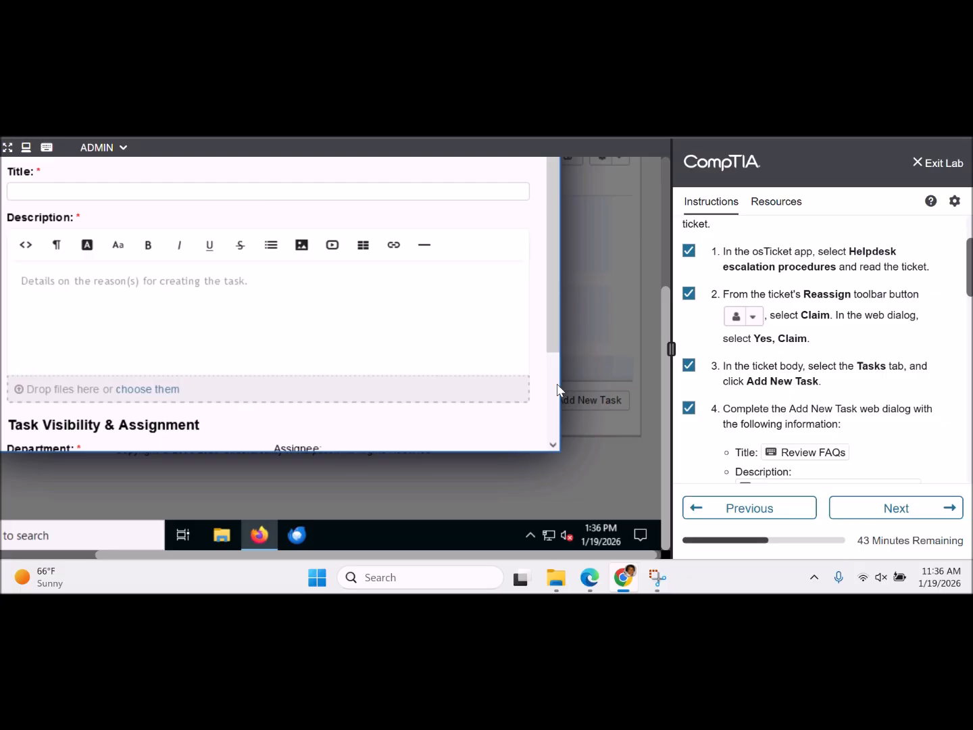
- Give the new task the title 'Review FAQs' and a description about FAQ categories
left_click_drag(664, 306, 654, 215)
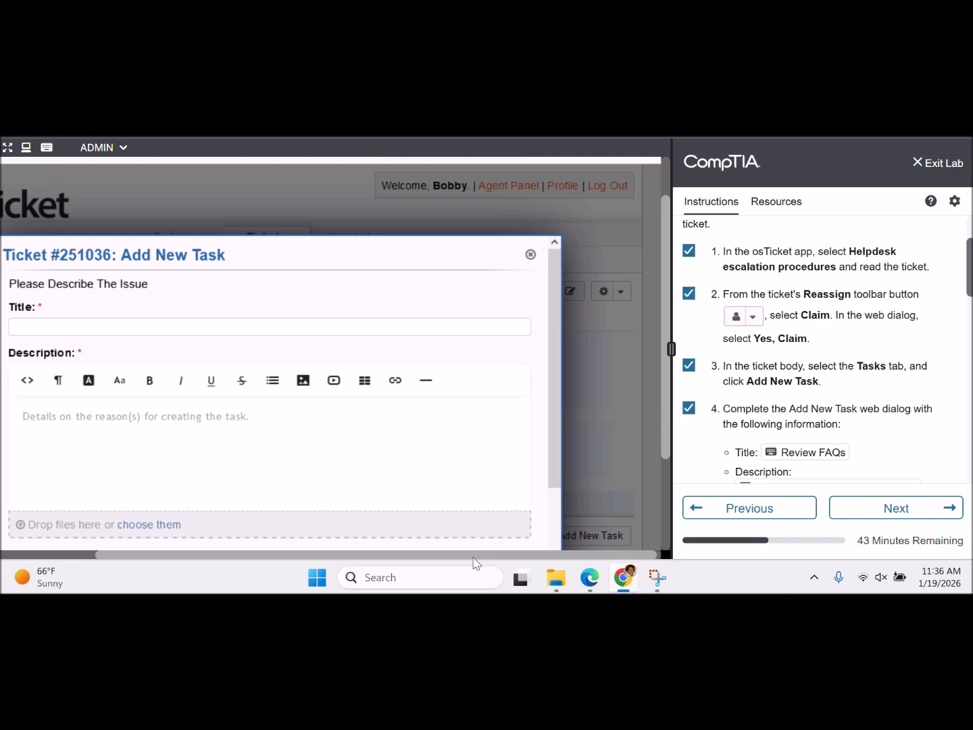
left_click_drag(478, 555, 392, 555)
left_click(549, 329)
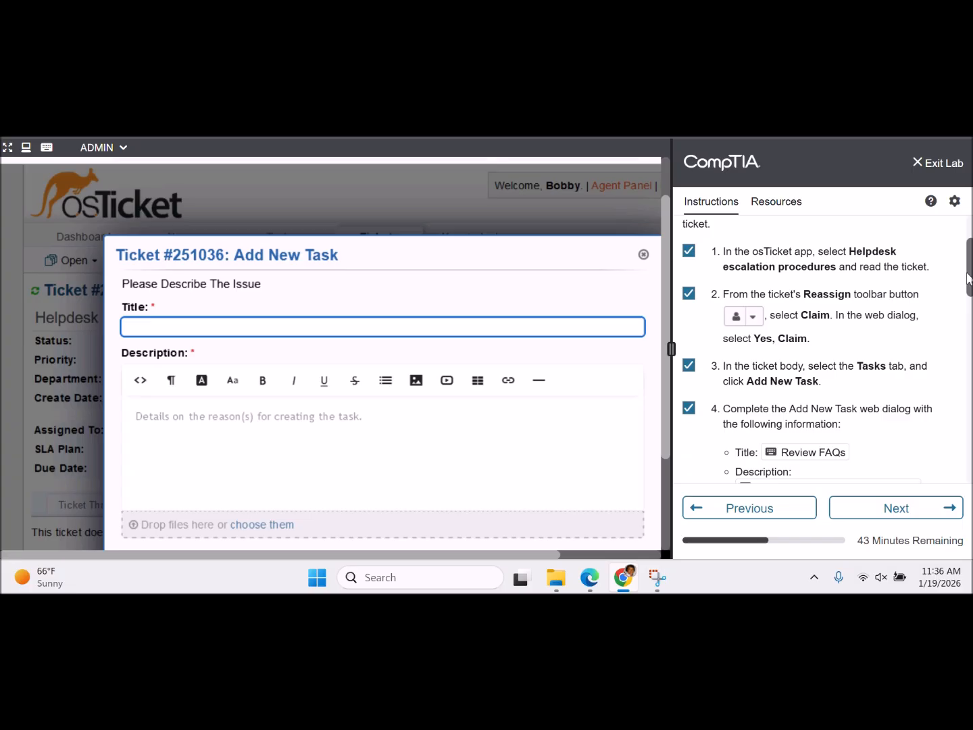
left_click_drag(968, 280, 967, 307)
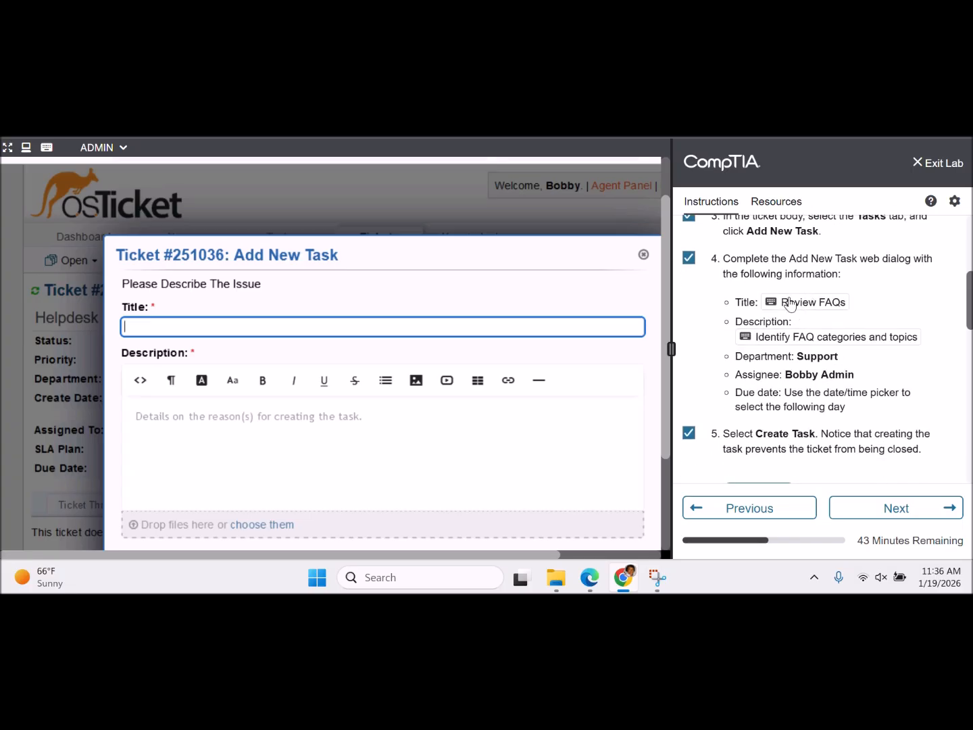
left_click(789, 304)
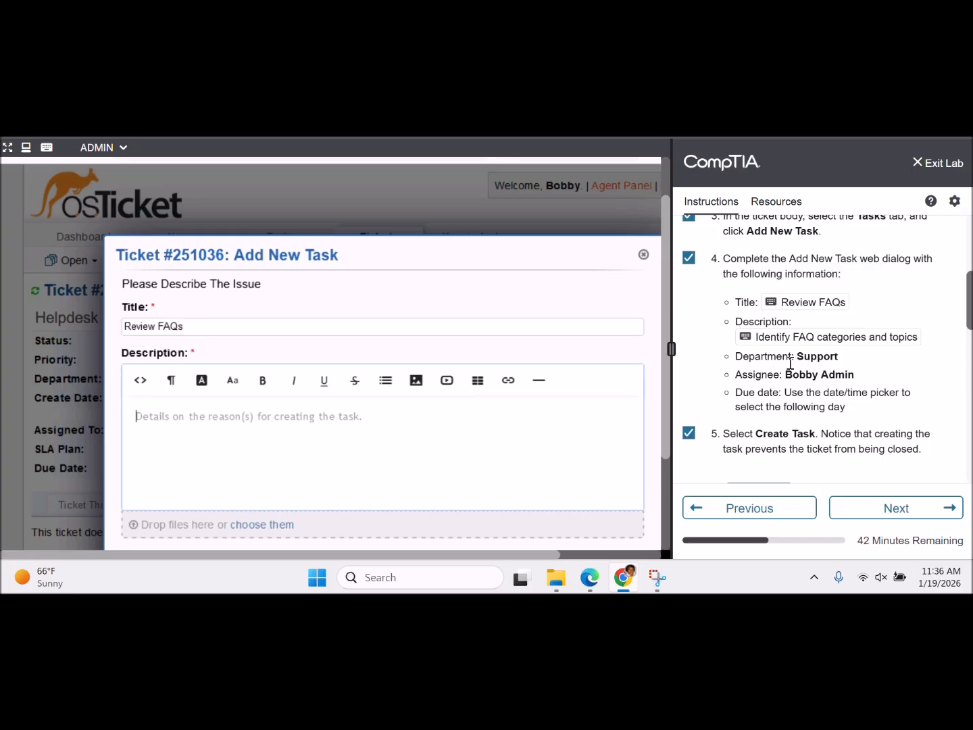
left_click(821, 345)
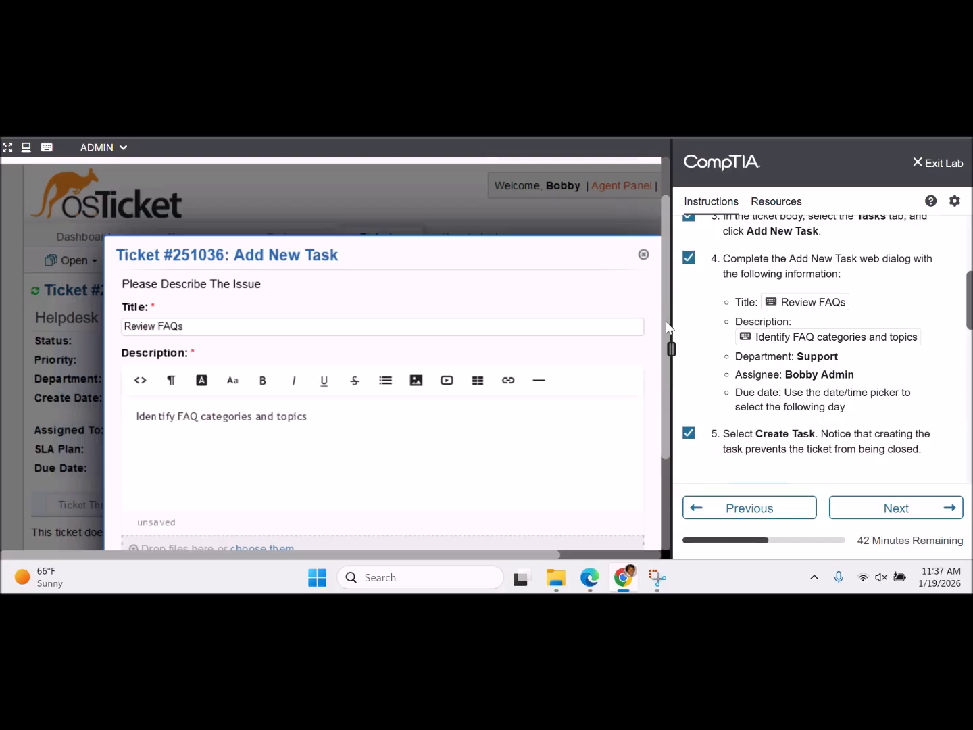
left_click_drag(668, 336, 661, 426)
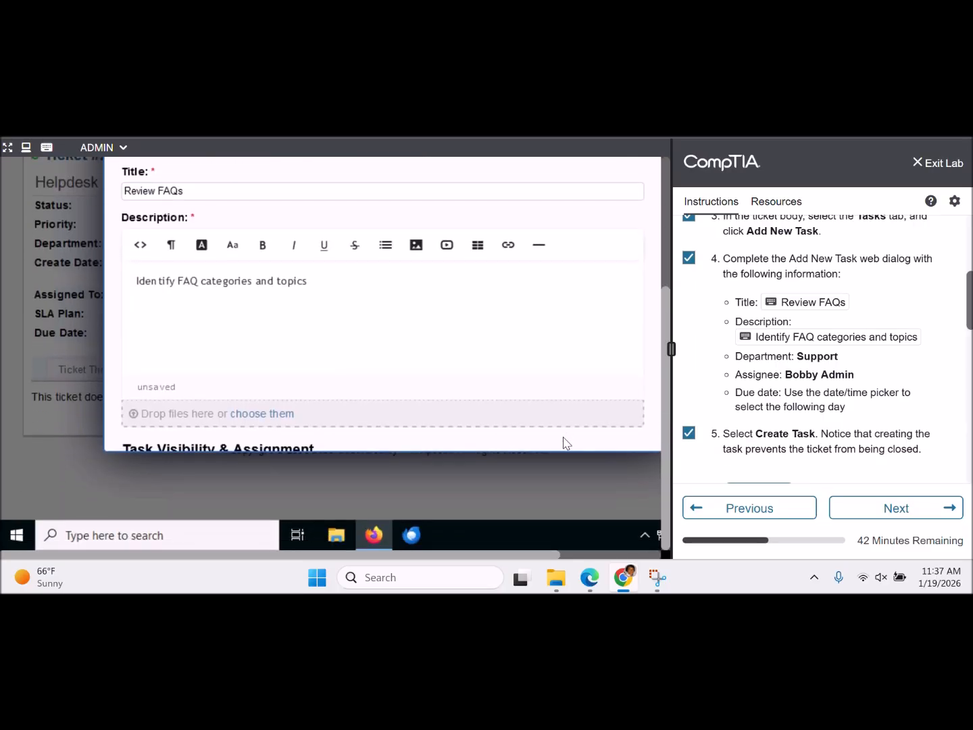
scroll(565, 442, "down", 2)
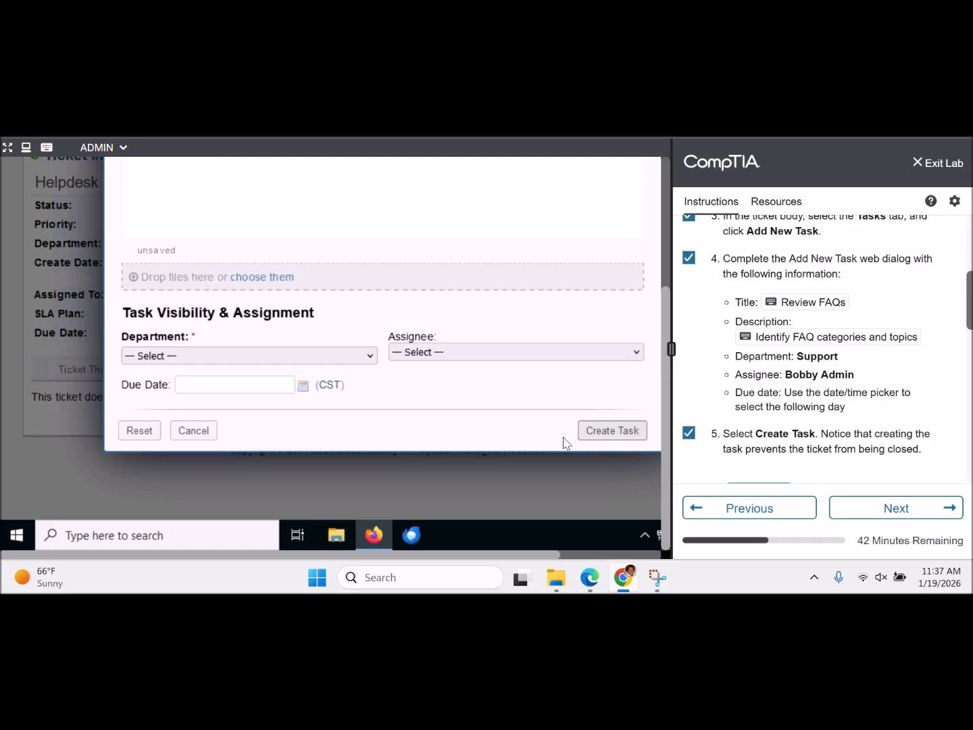
- Set department Support, assignee admin, due date the 20th, and create the task
left_click(337, 363)
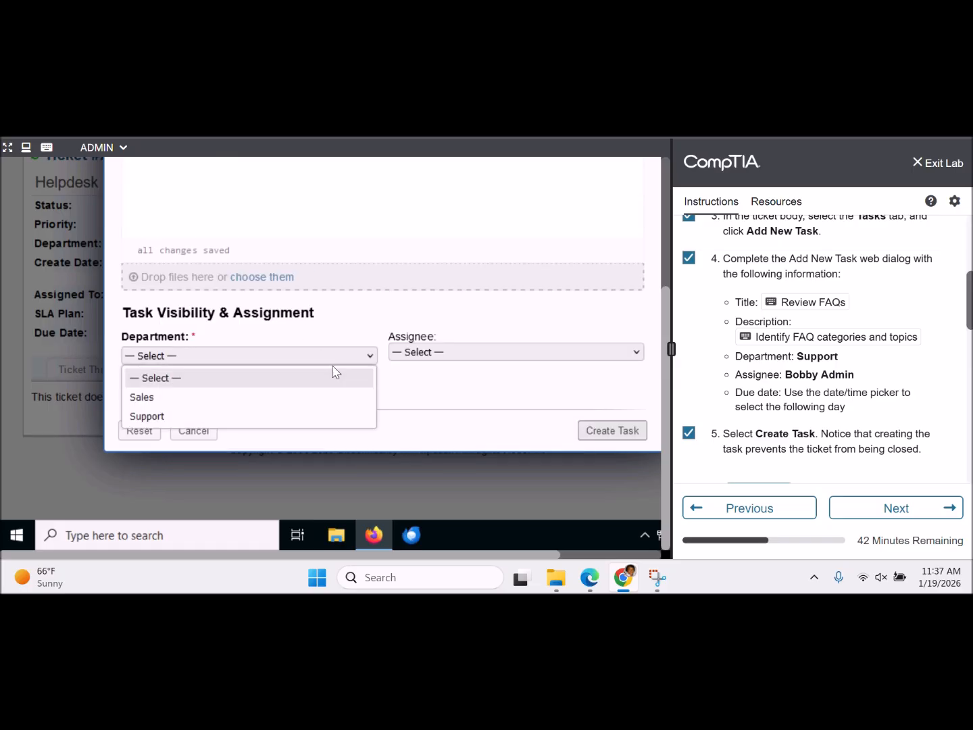
left_click(285, 425)
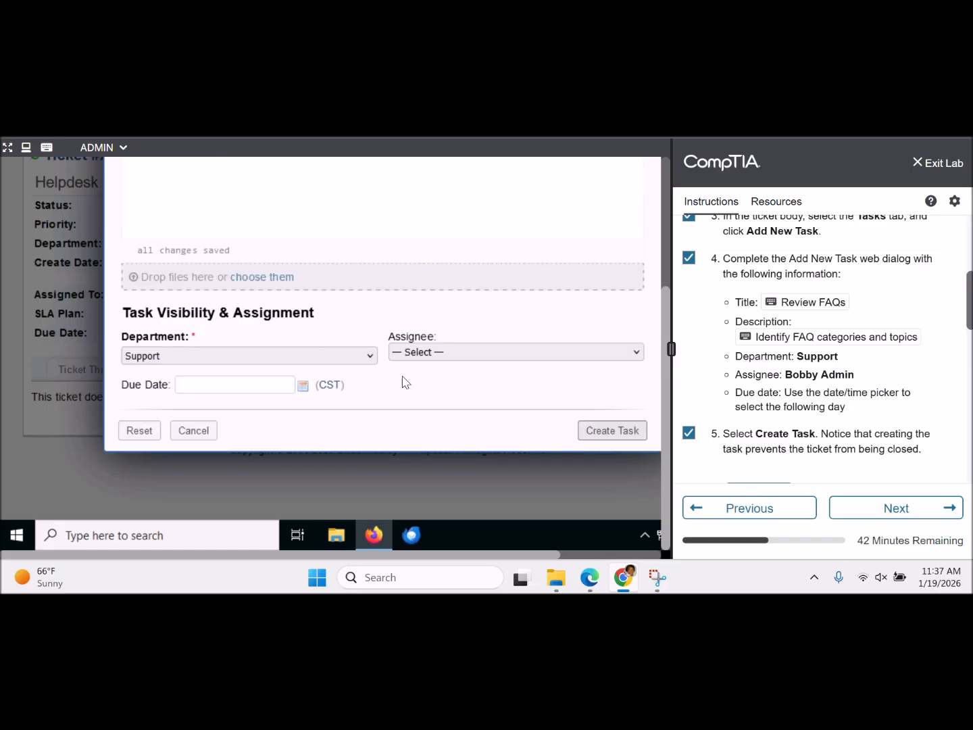
left_click(446, 354)
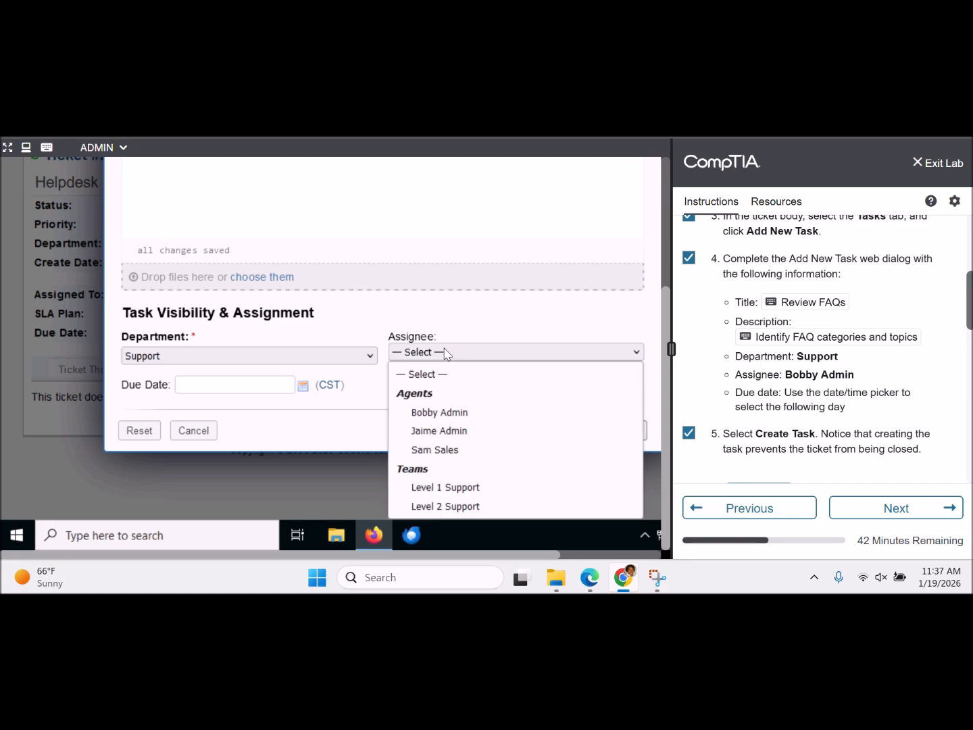
left_click(412, 419)
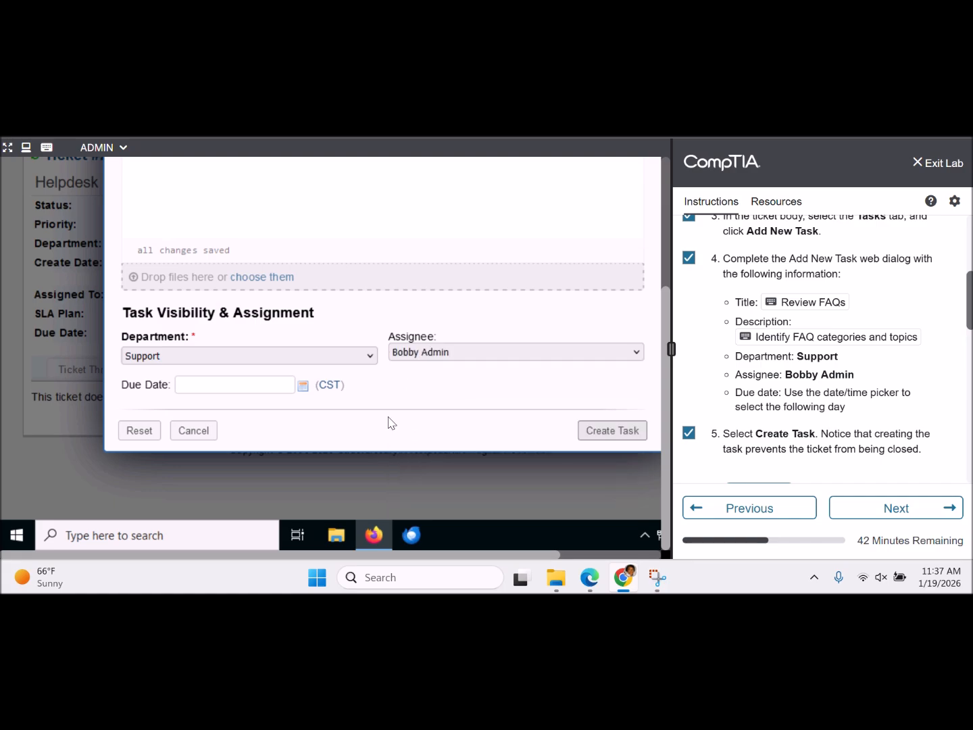
left_click(302, 389)
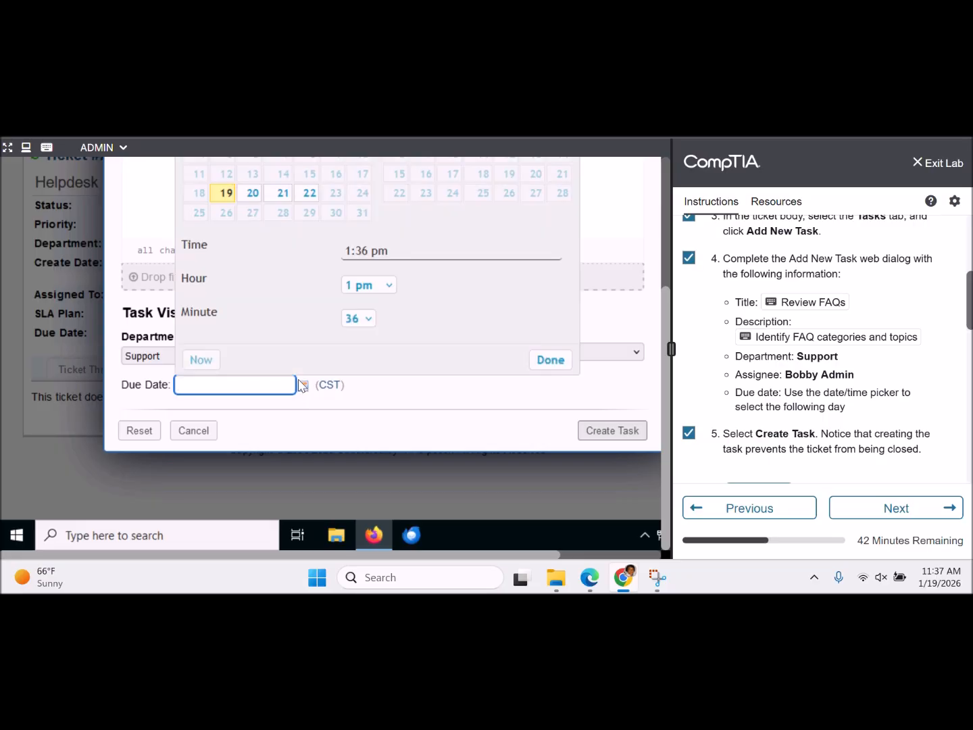
left_click(254, 196)
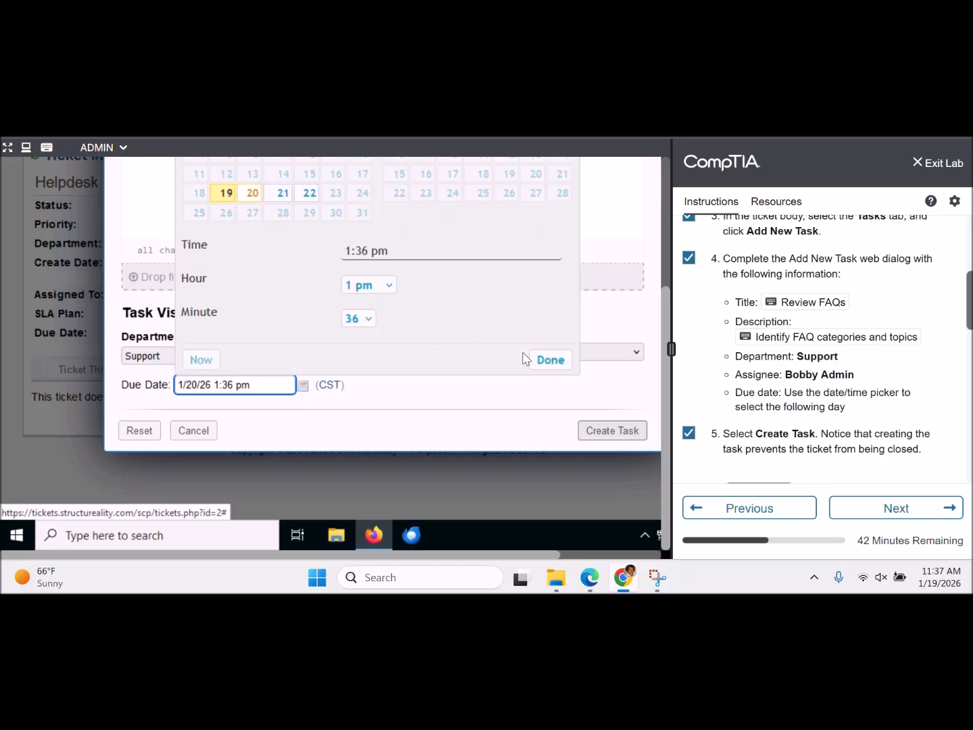
left_click(545, 363)
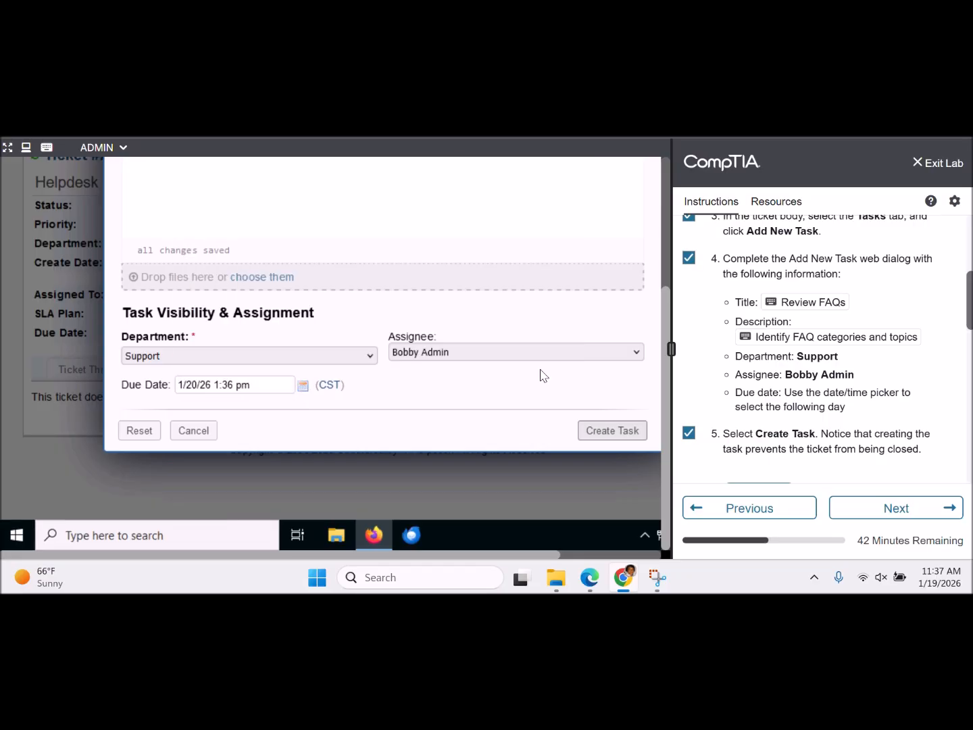
left_click(606, 436)
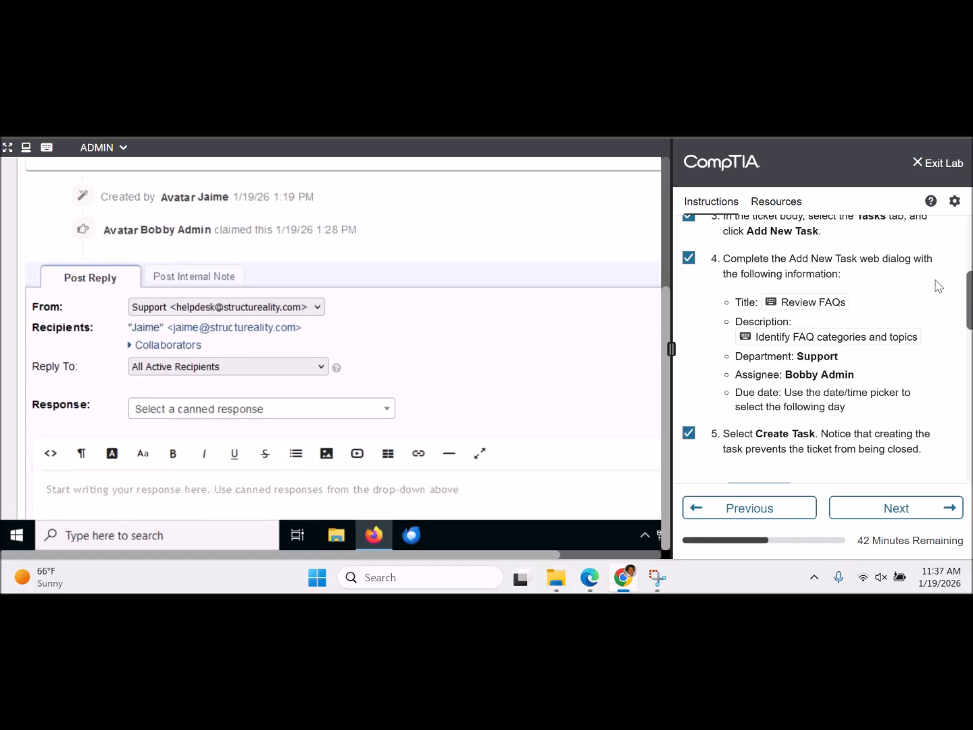
- Review the ticket status choices, leaving ticket #251036 Open
left_click_drag(970, 300, 969, 336)
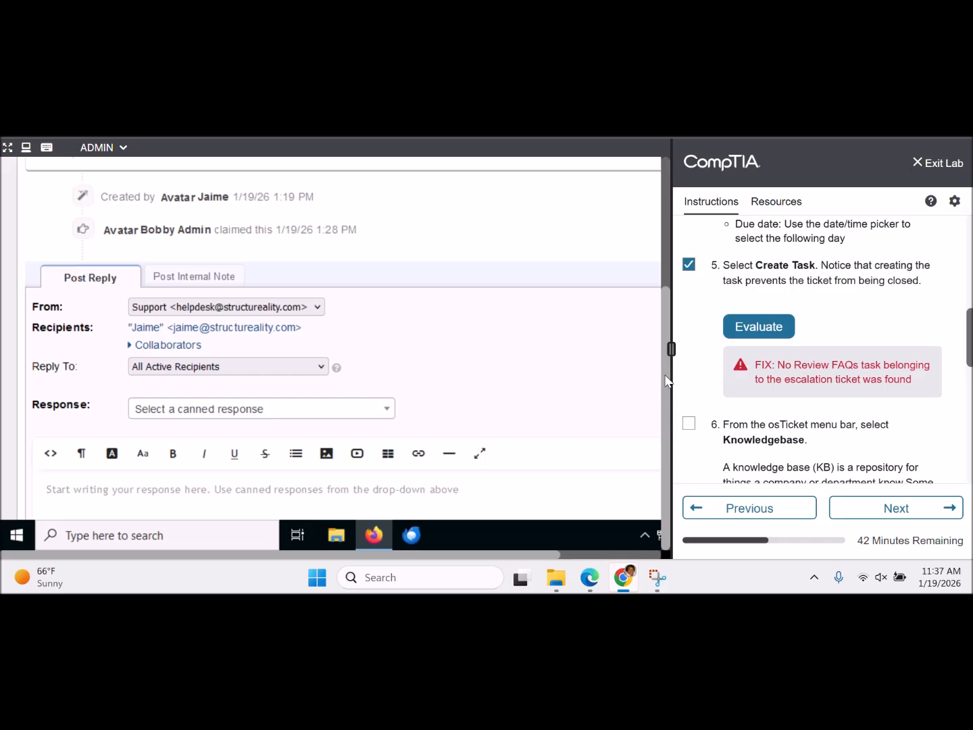
scroll(630, 402, "down", 1)
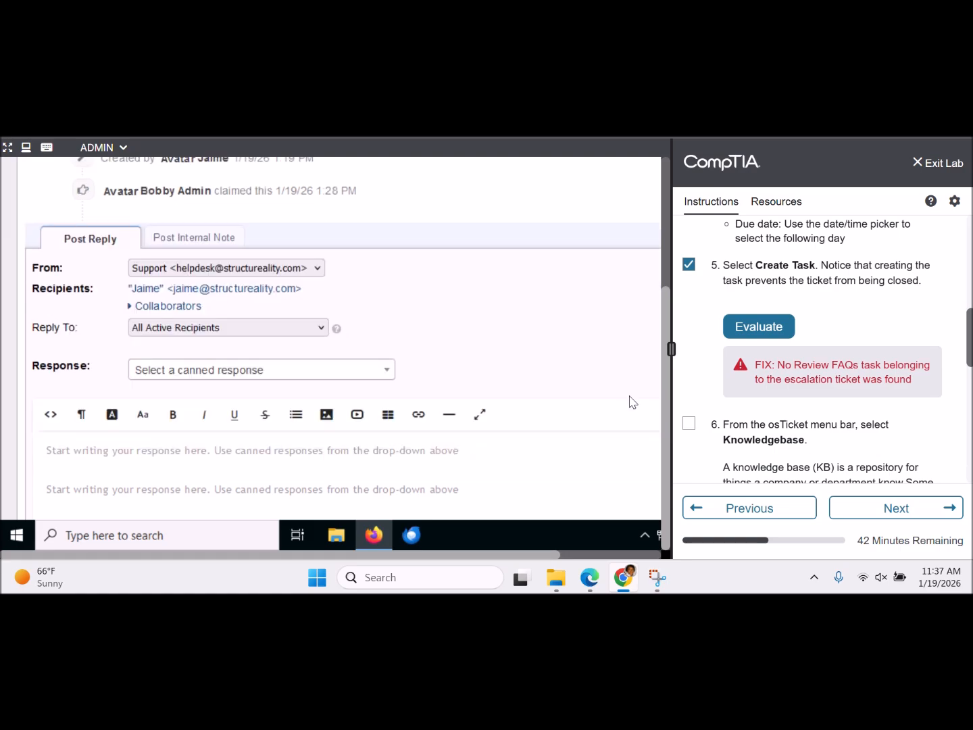
scroll(630, 402, "down", 5)
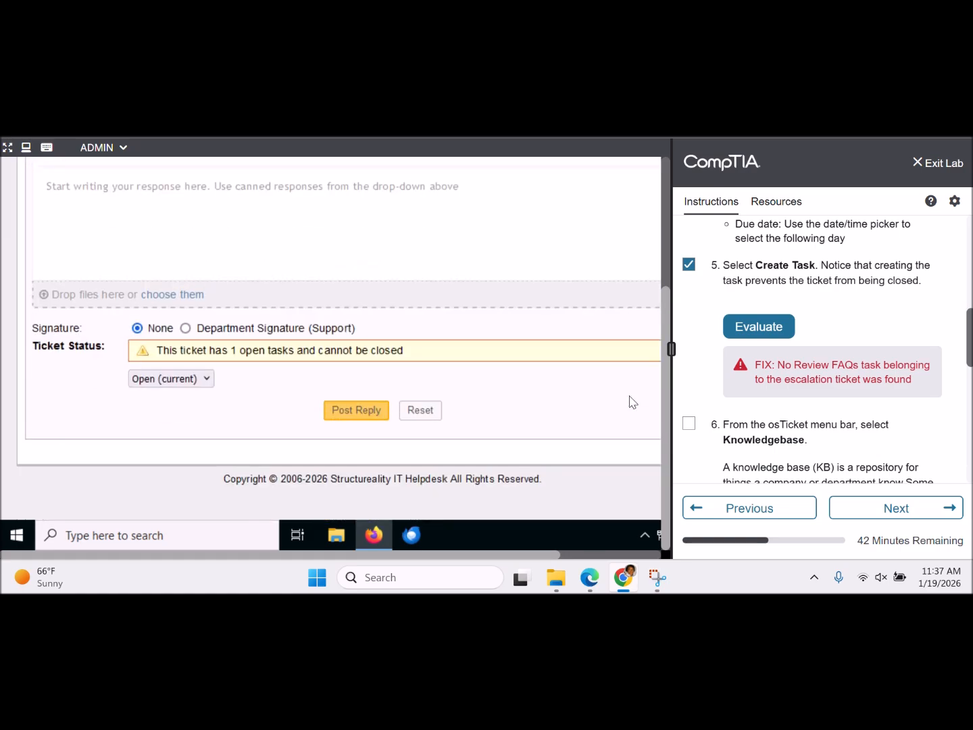
left_click(207, 380)
left_click(209, 384)
left_click(206, 381)
left_click(207, 381)
- Evaluate step 5 in the lab panel, which now passes
left_click(758, 327)
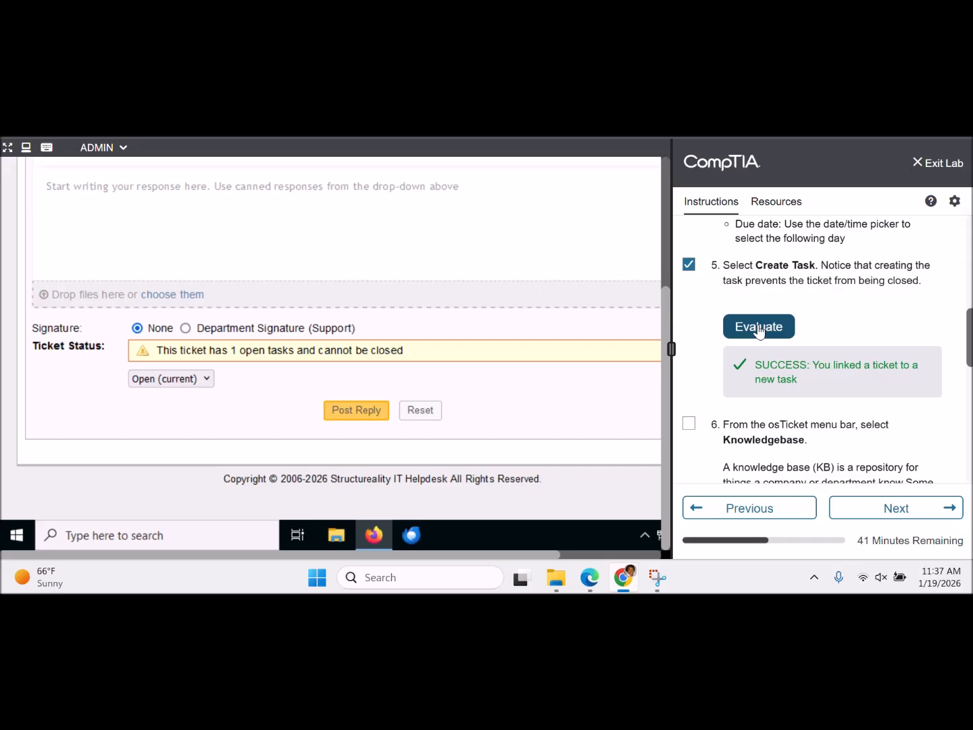
scroll(872, 250, "up", 10)
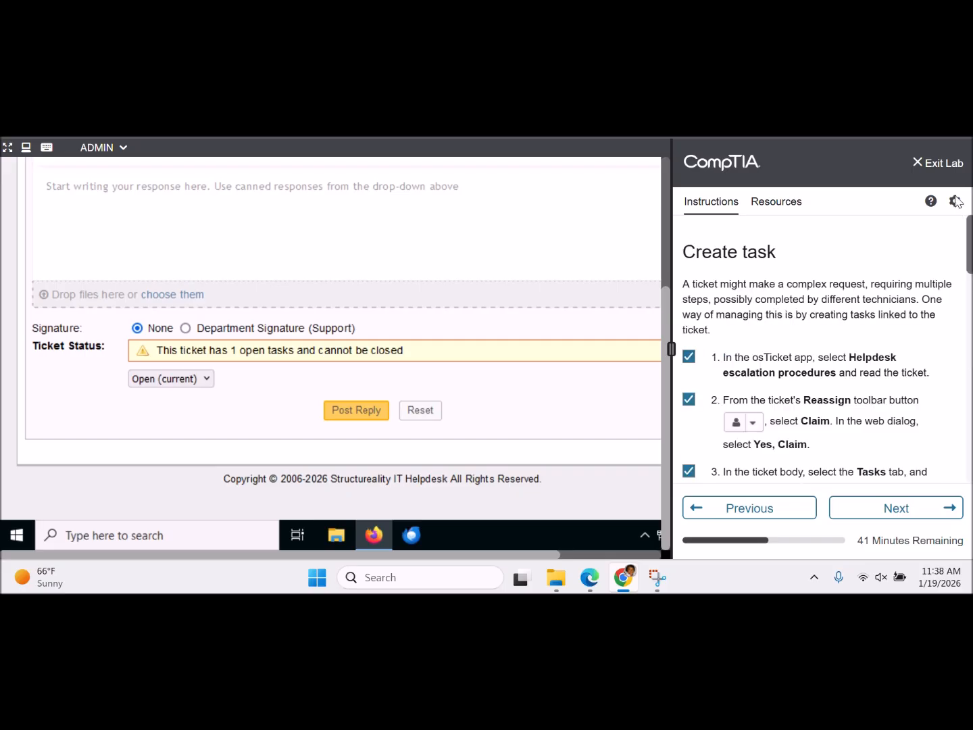
left_click_drag(666, 325, 648, 135)
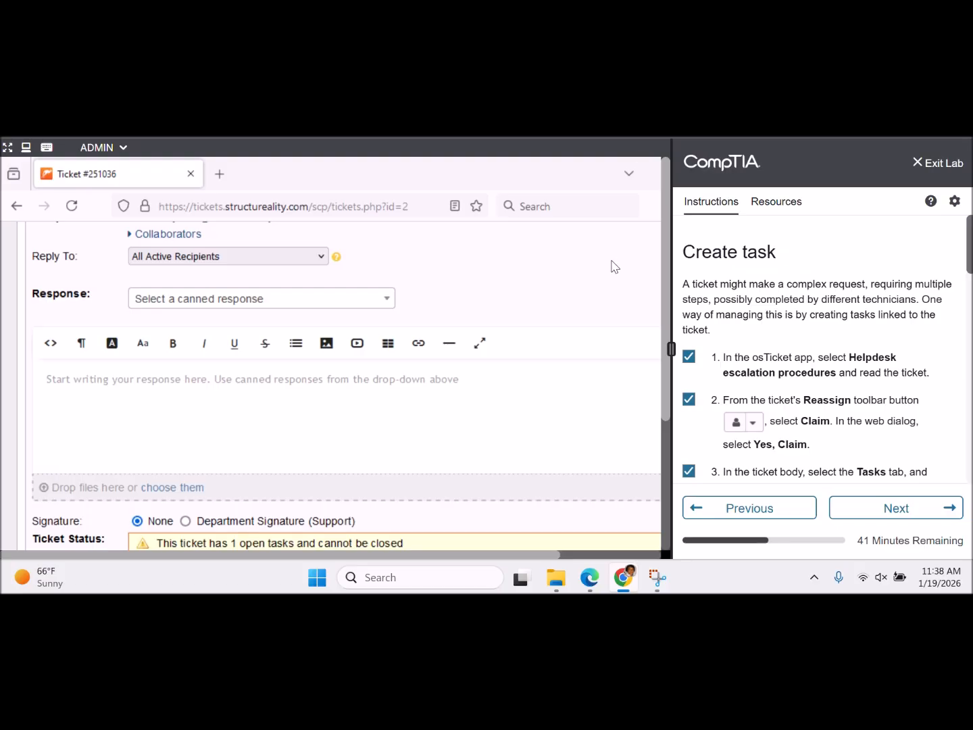
scroll(612, 265, "up", 3)
scroll(611, 264, "up", 10)
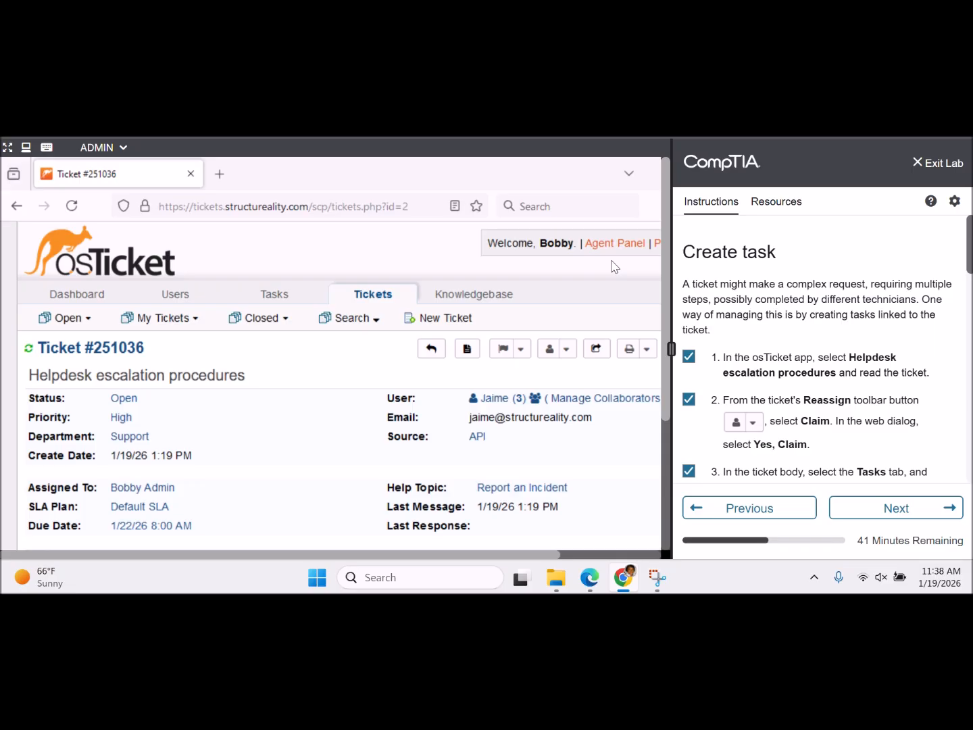
- In Open Tasks, select duplicate Review FAQs task #1 and open its More actions menu
mouse_move(277, 292)
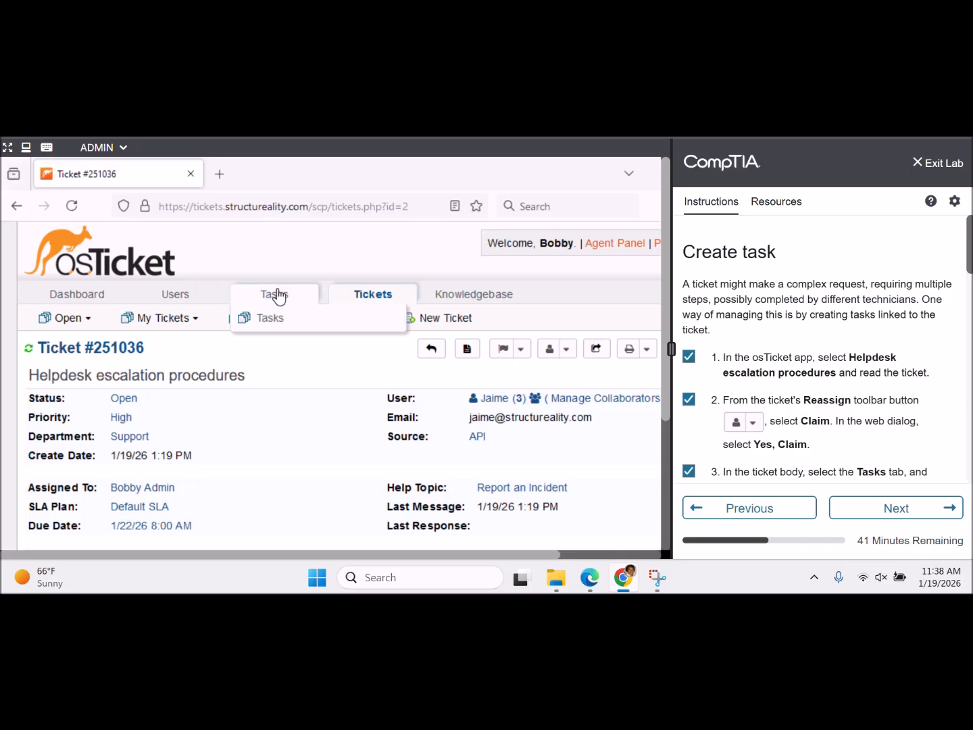
left_click(277, 295)
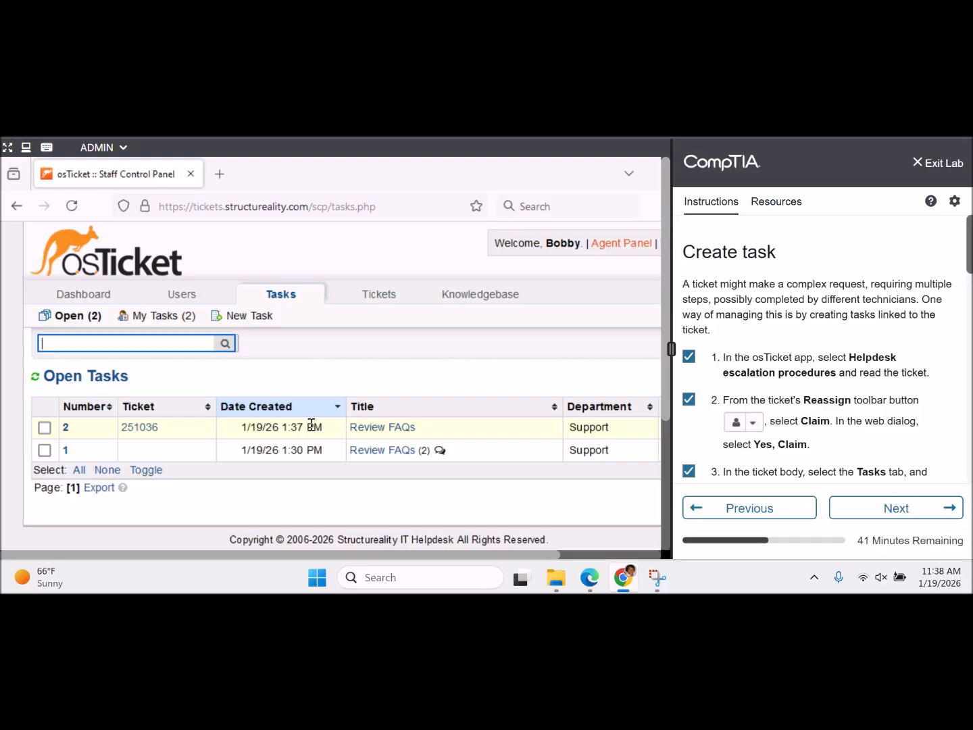
left_click(45, 452)
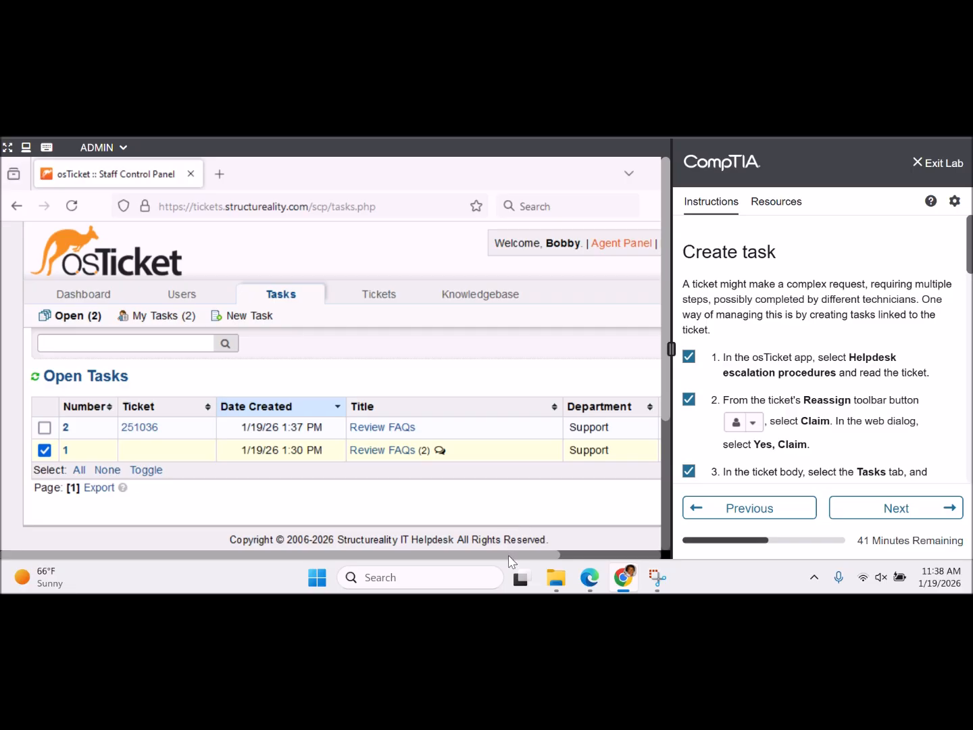
left_click_drag(508, 557, 659, 563)
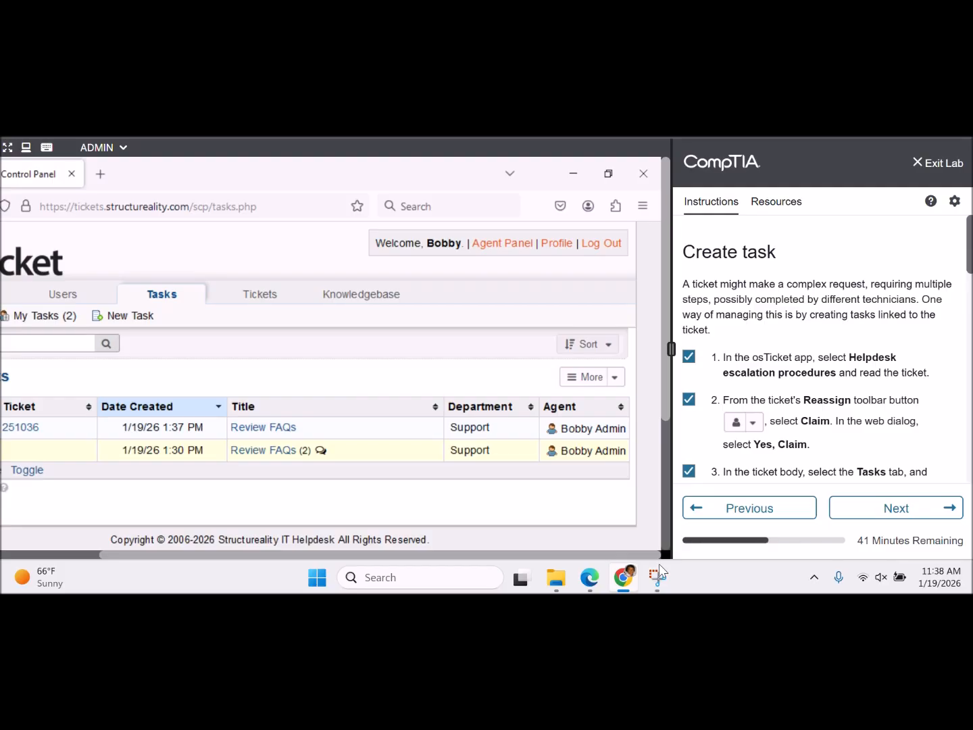
left_click(618, 377)
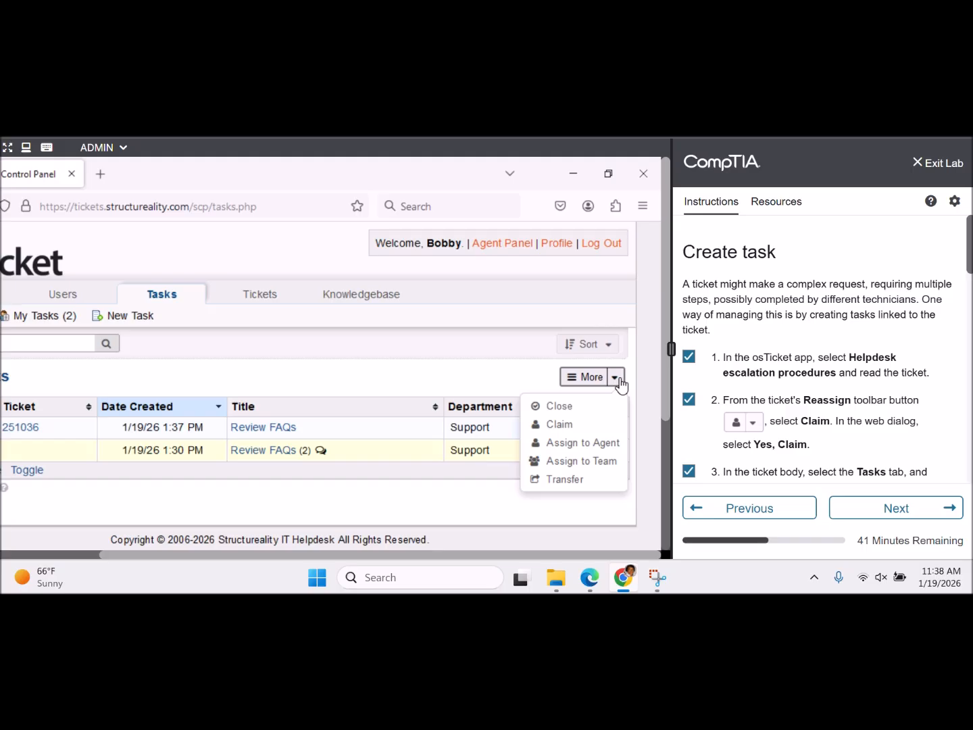
- Close task #1 with the note 'incorrect, dosing' and run the lab evaluation
left_click(568, 407)
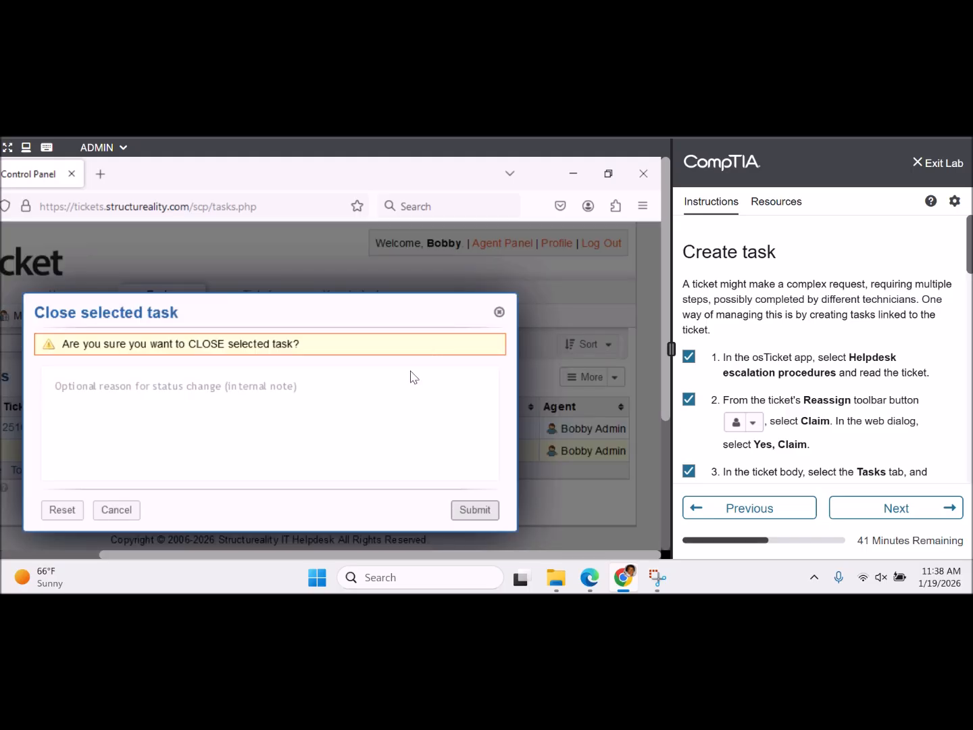
left_click(380, 387)
type("inc")
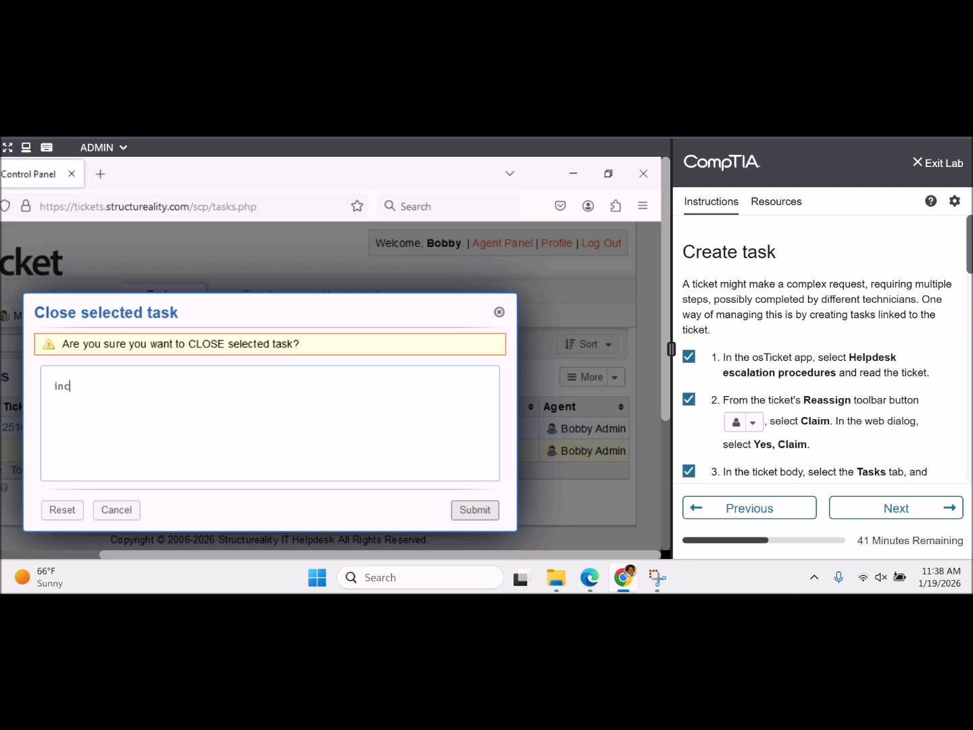
type("orrect, dosing")
left_click(483, 515)
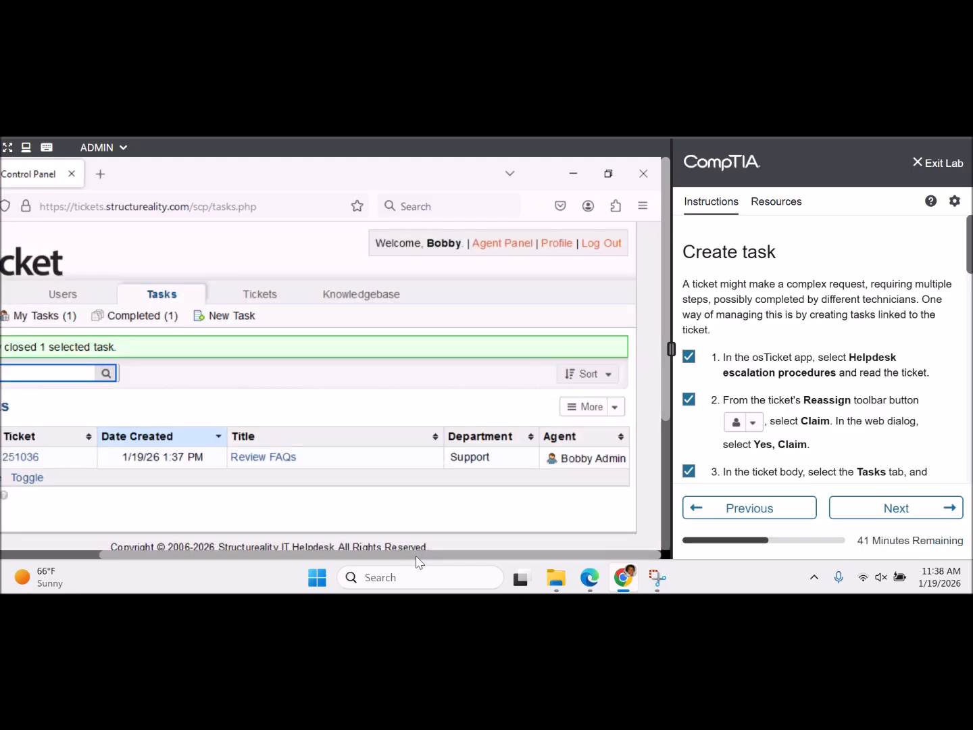
left_click_drag(416, 563, 302, 542)
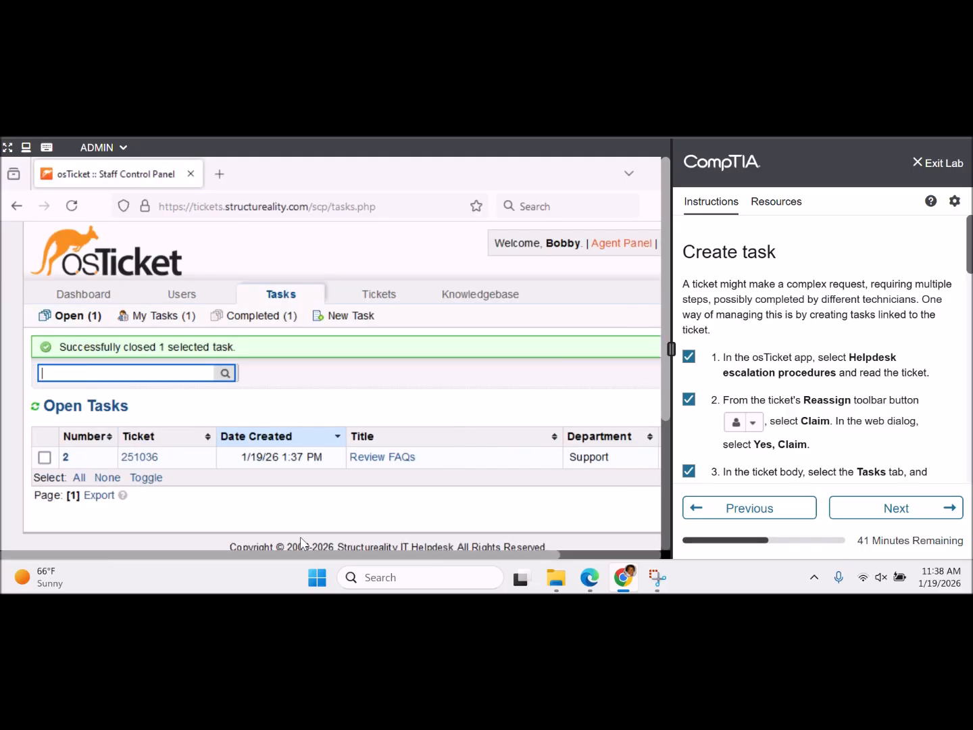
left_click_drag(971, 246, 971, 382)
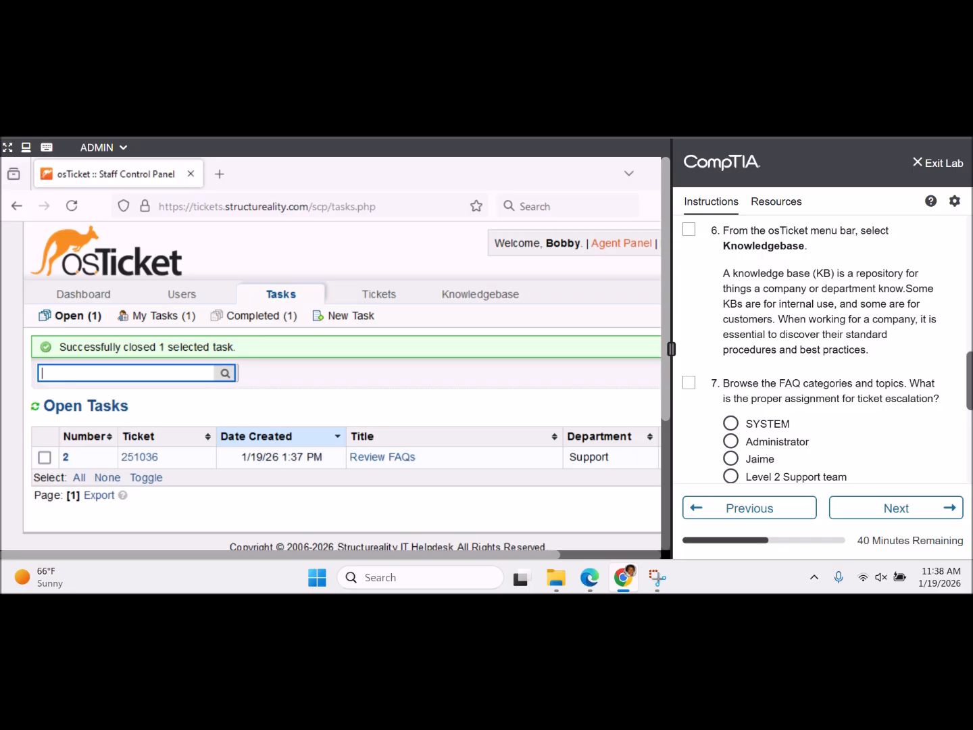
left_click(440, 251)
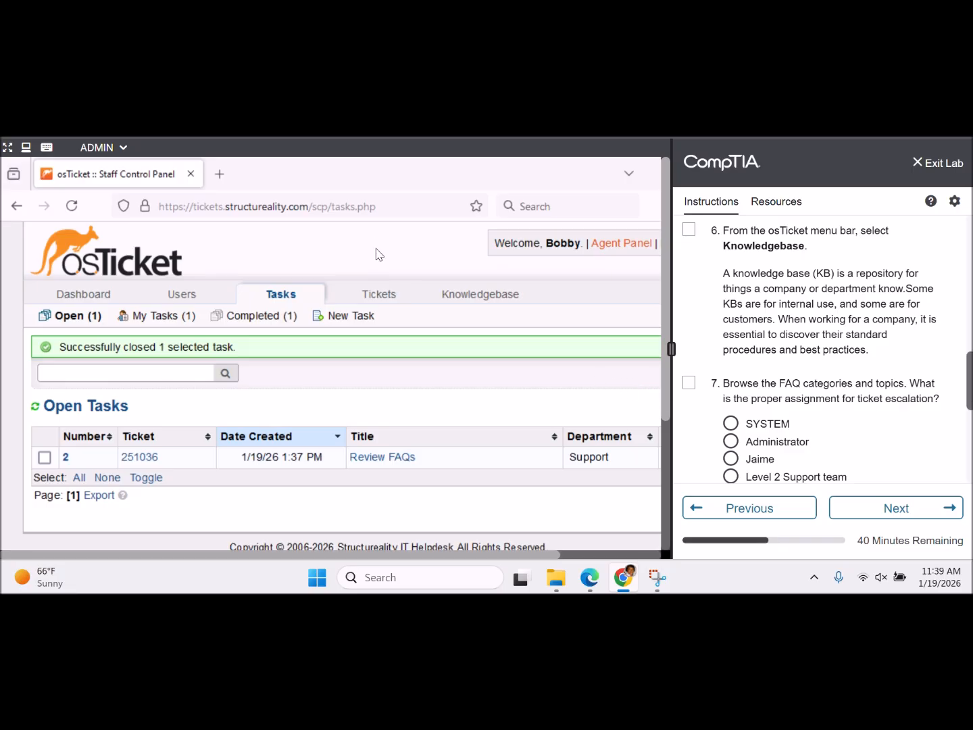
- Open the Knowledgebase FAQs, tick lab step 6, and enter 'ticket escalation' as the FAQ search
left_click(485, 297)
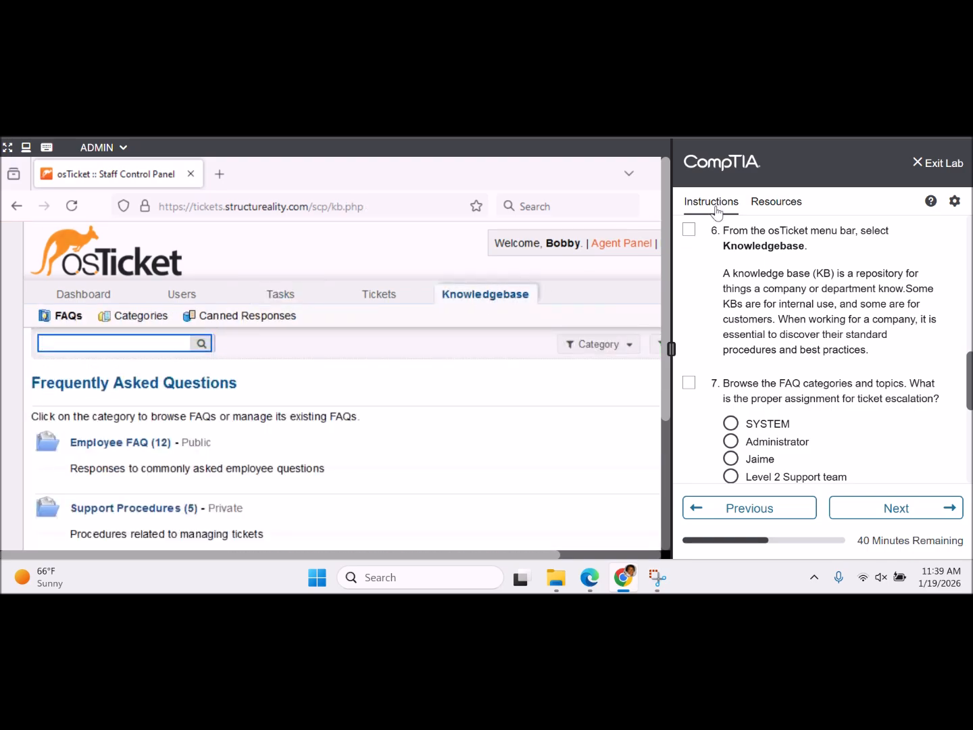
left_click(687, 231)
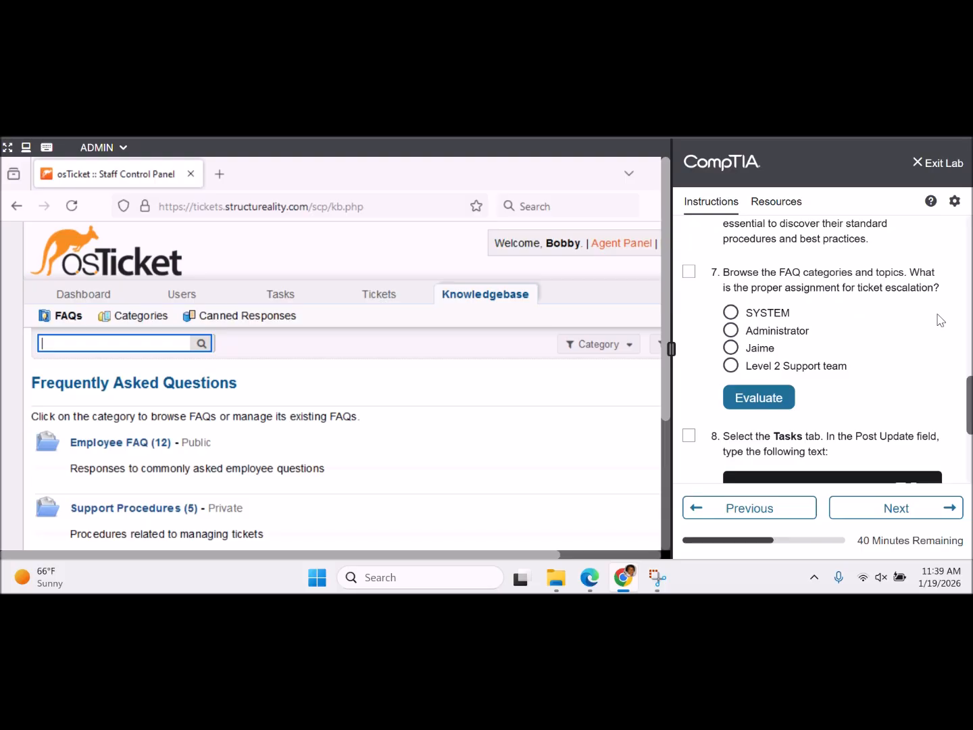
scroll(826, 382, "down", 1)
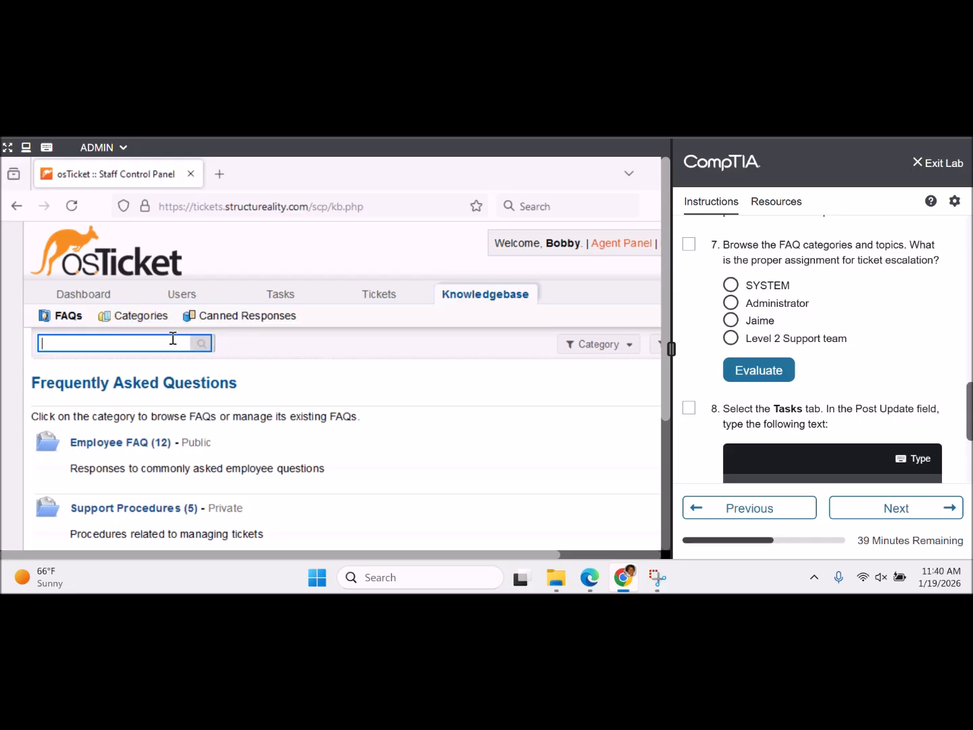
type("ticket escalation")
- Search the FAQs and open the Ticket escalation article, highlighting the Level 2 Support team
left_click(201, 343)
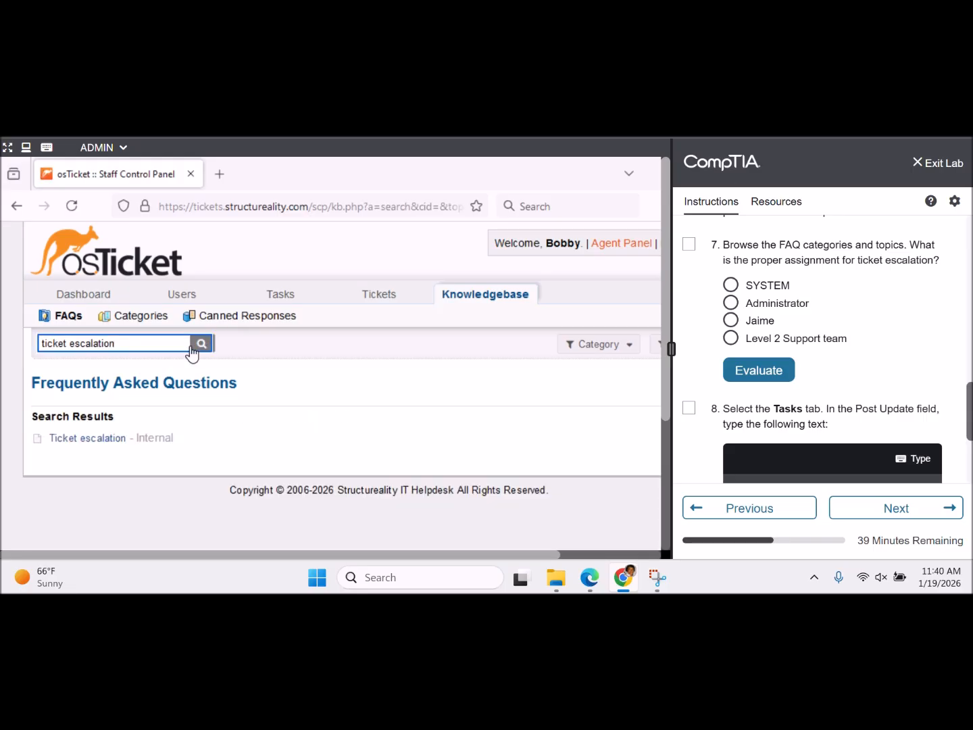
left_click(113, 443)
scroll(667, 352, "down", 5)
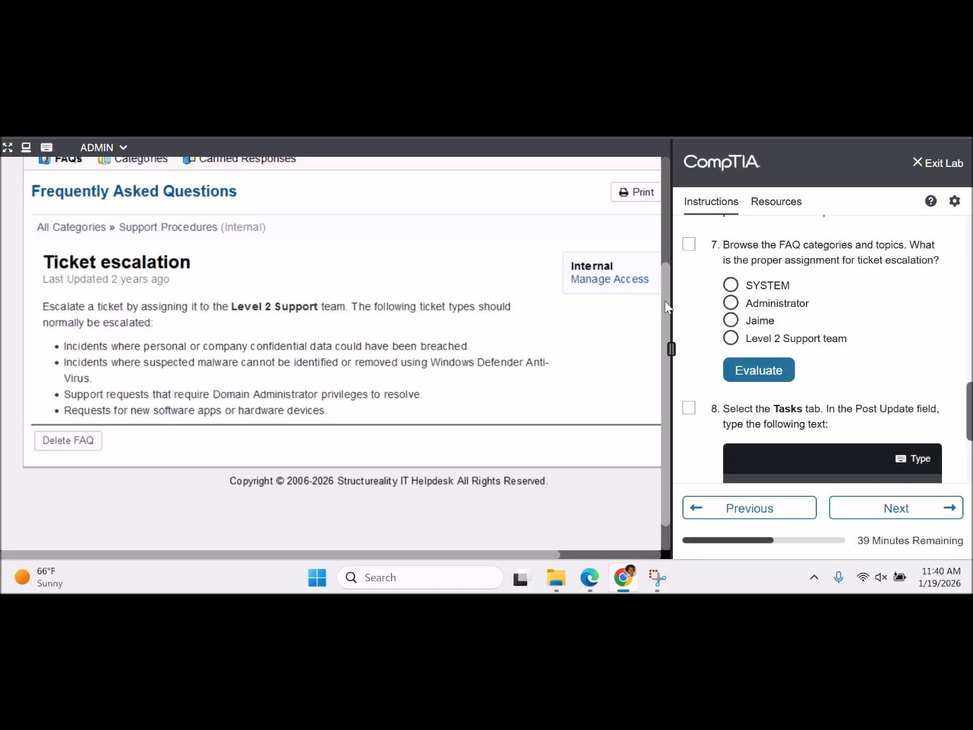
scroll(539, 325, "down", 1)
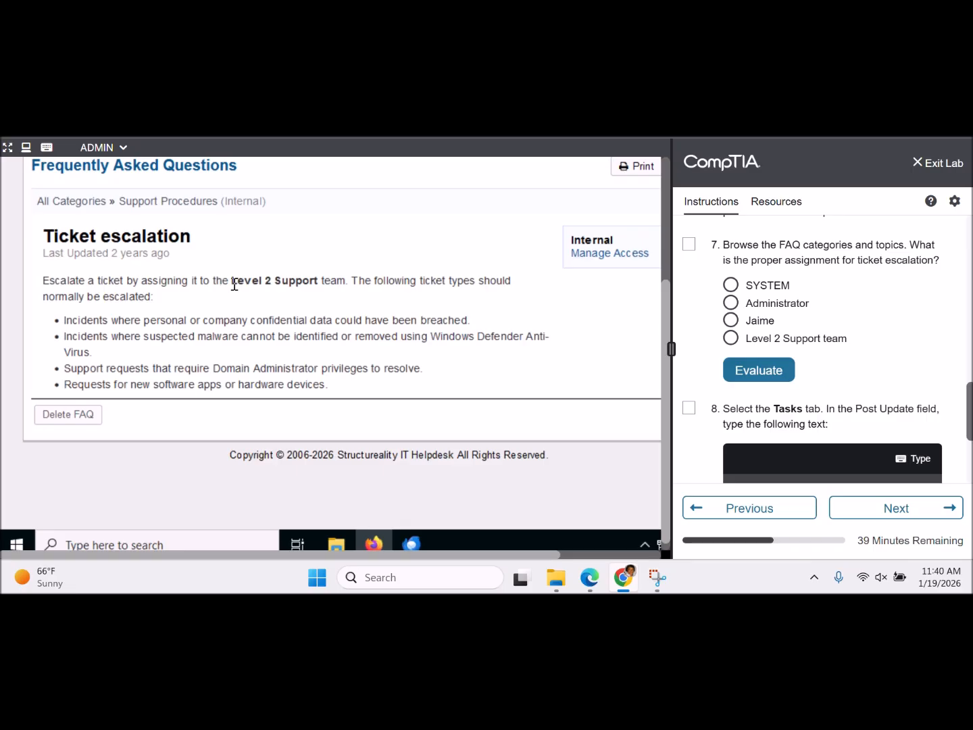
left_click_drag(230, 279, 315, 280)
- Answer question 7 with 'Level 2 Support team', tick it, and have it graded
left_click(730, 338)
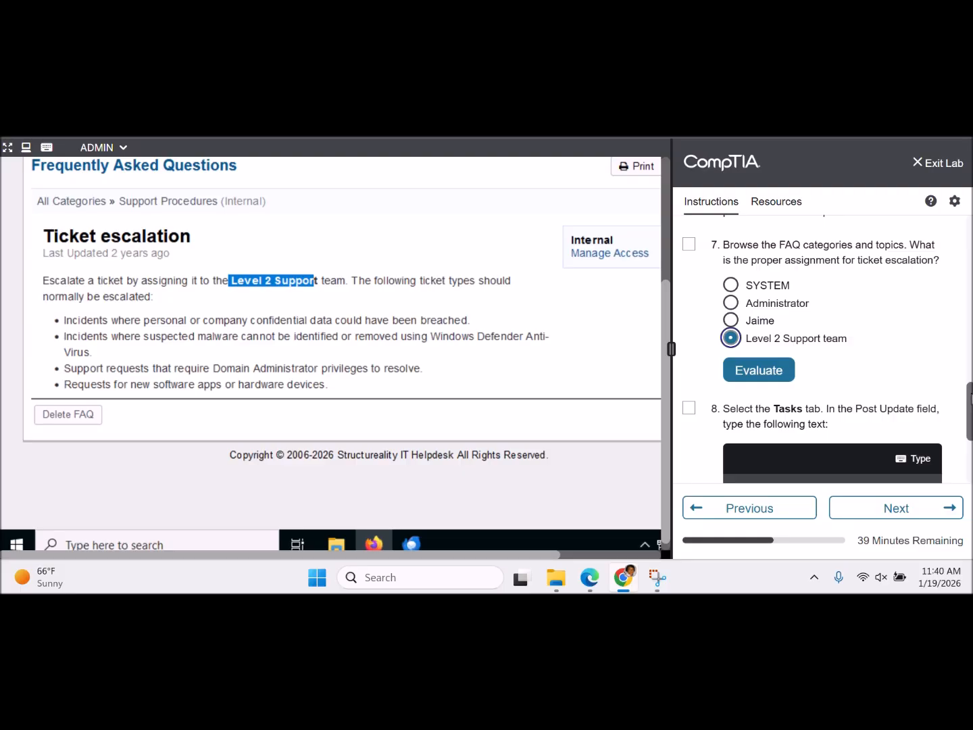
left_click_drag(970, 399, 958, 217)
scroll(955, 321, "down", 10)
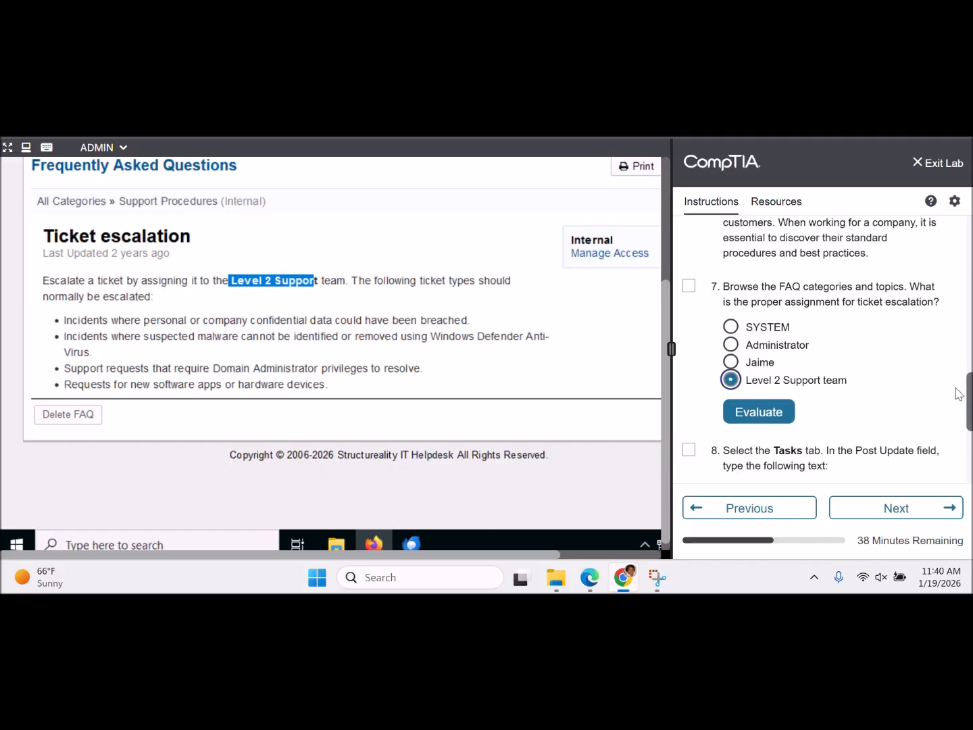
left_click(689, 238)
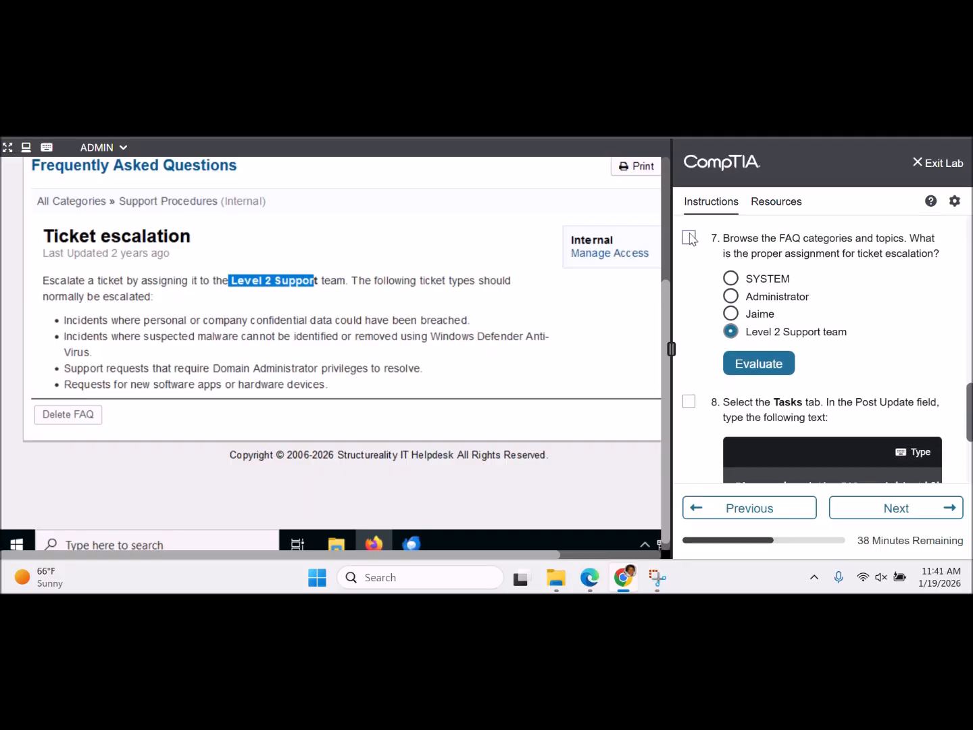
left_click(786, 372)
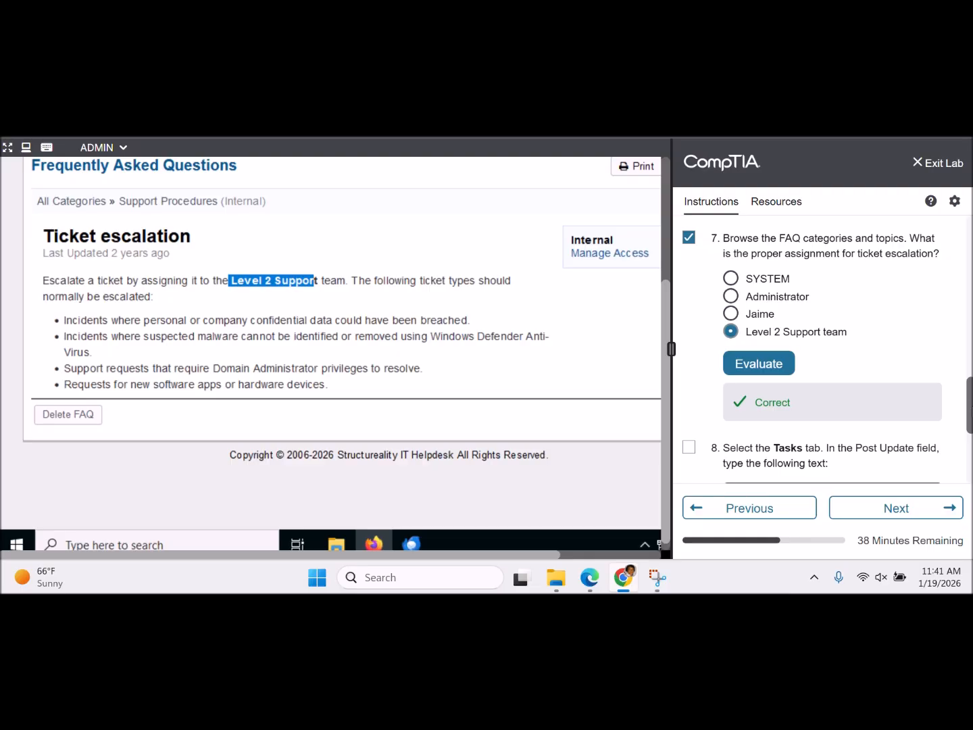
scroll(968, 406, "down", 3)
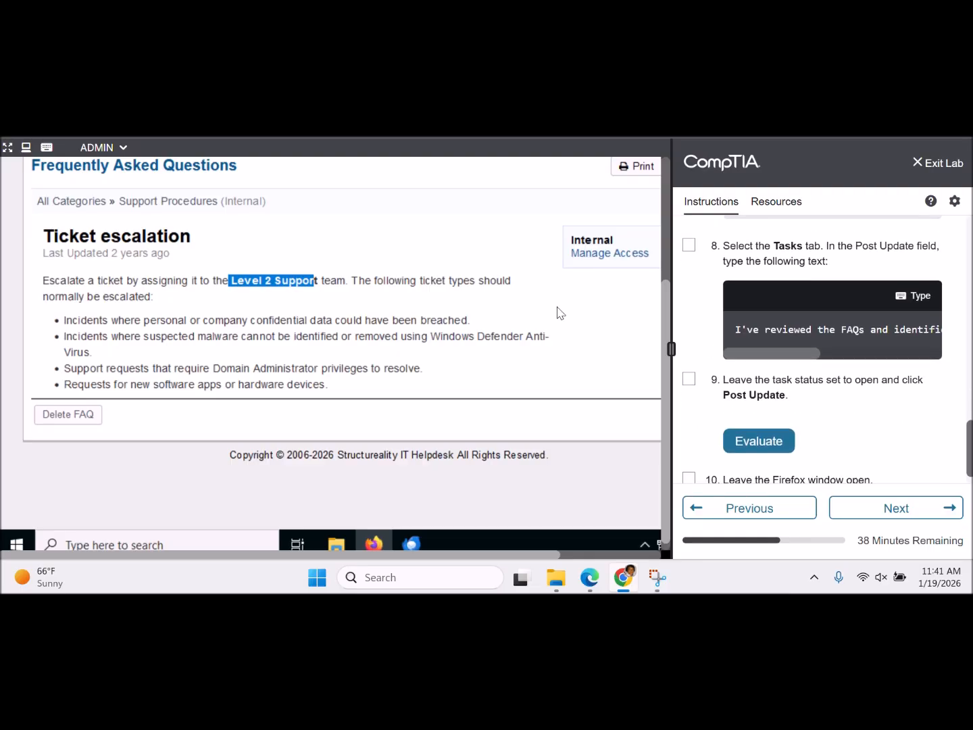
left_click(597, 311)
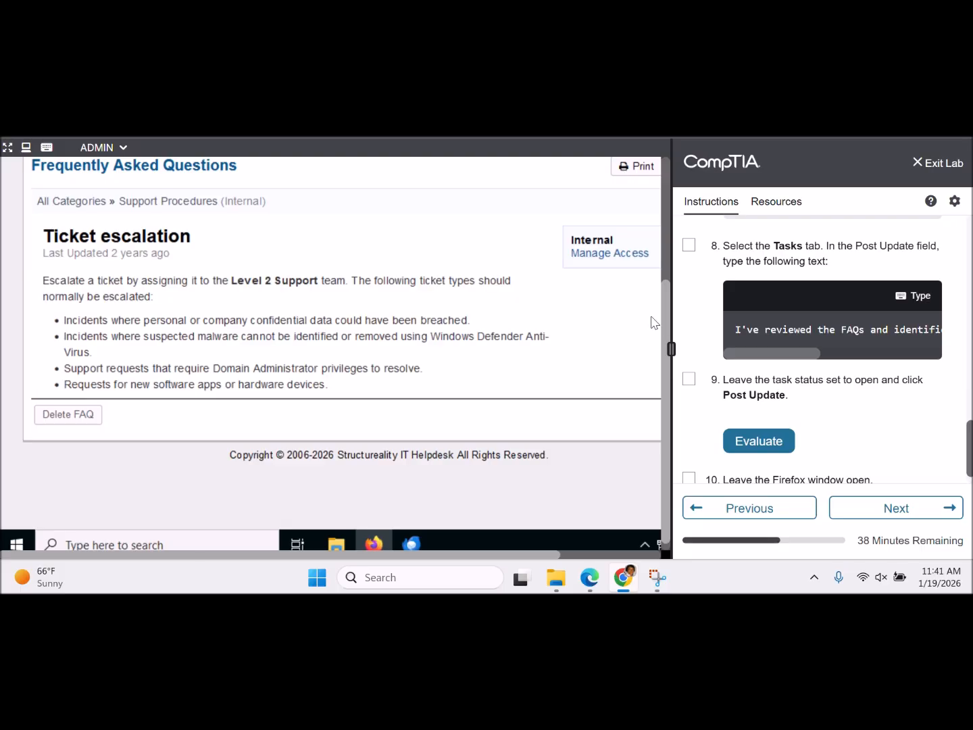
- Show the Open Tasks list containing task #2, Review FAQs, for ticket 251036
scroll(663, 318, "up", 5)
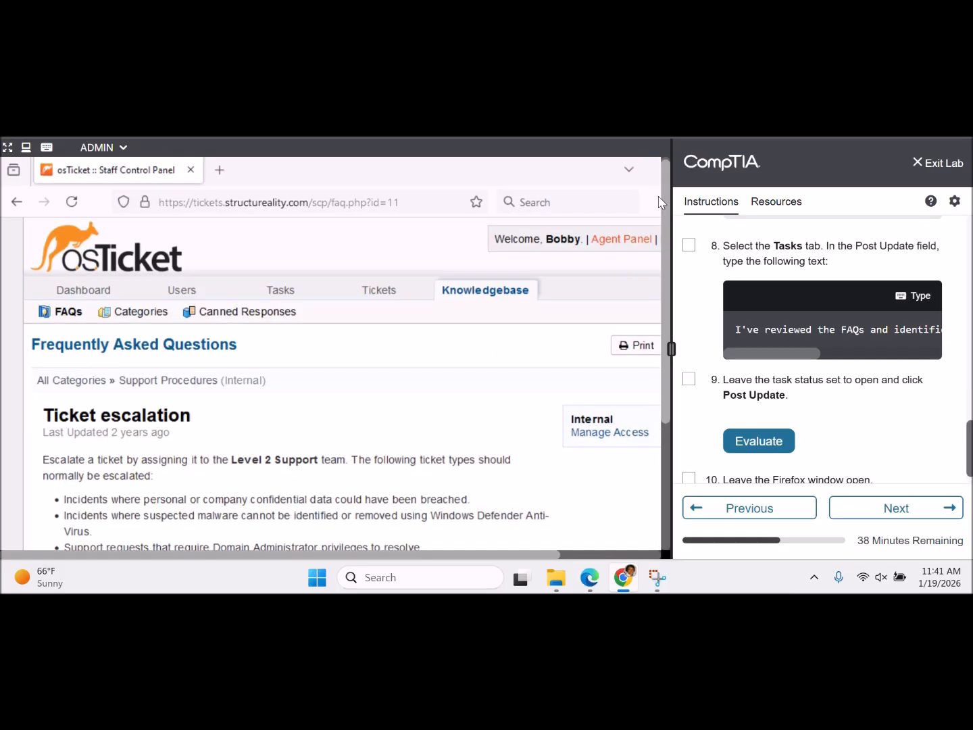
left_click(282, 302)
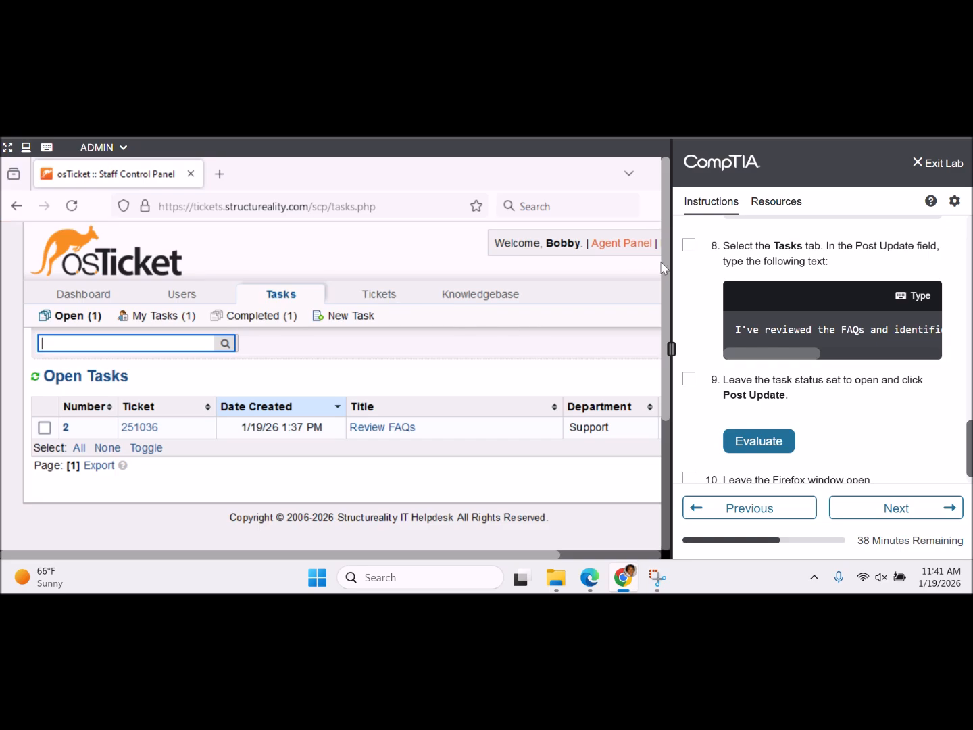
left_click_drag(664, 268, 669, 315)
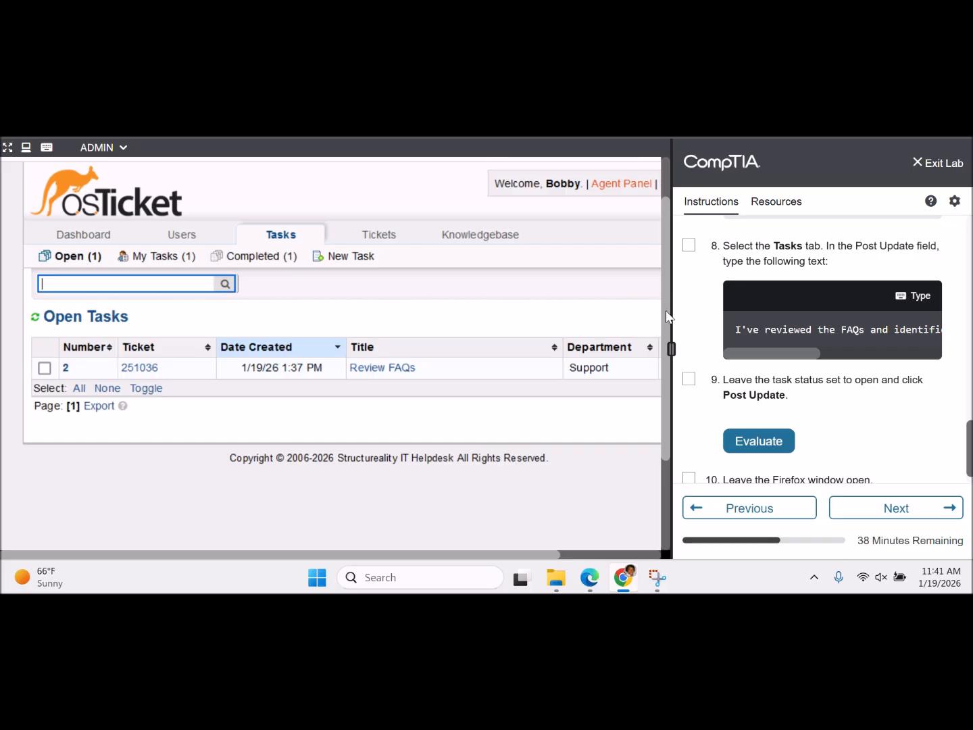
left_click_drag(668, 316, 667, 313)
left_click(577, 308)
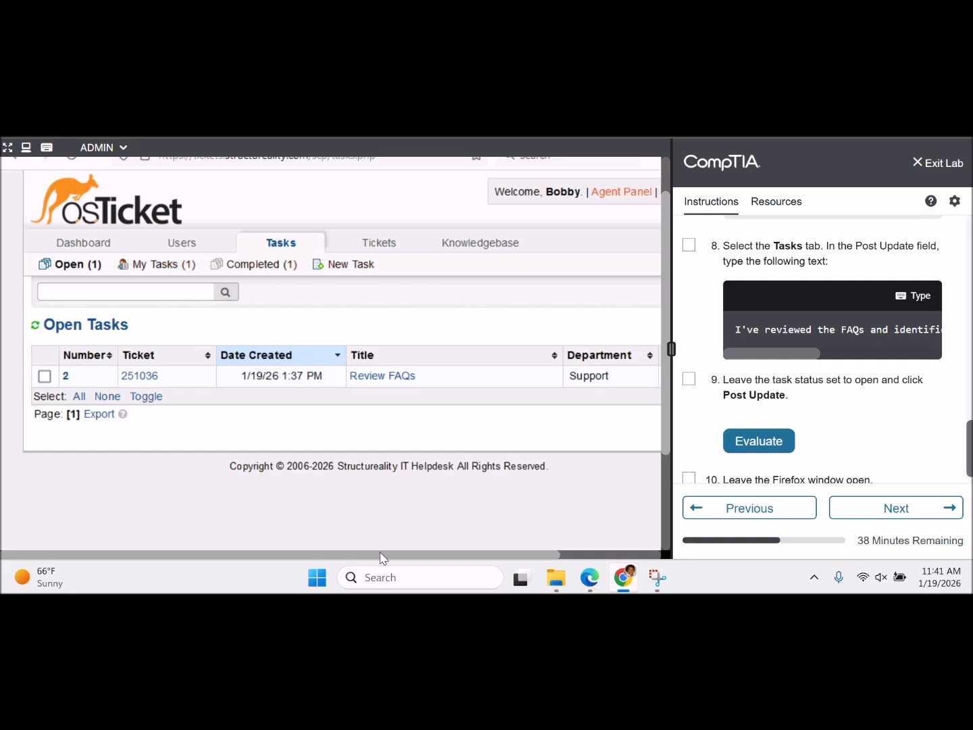
left_click_drag(379, 558, 322, 525)
scroll(827, 349, "up", 1)
scroll(827, 348, "down", 1)
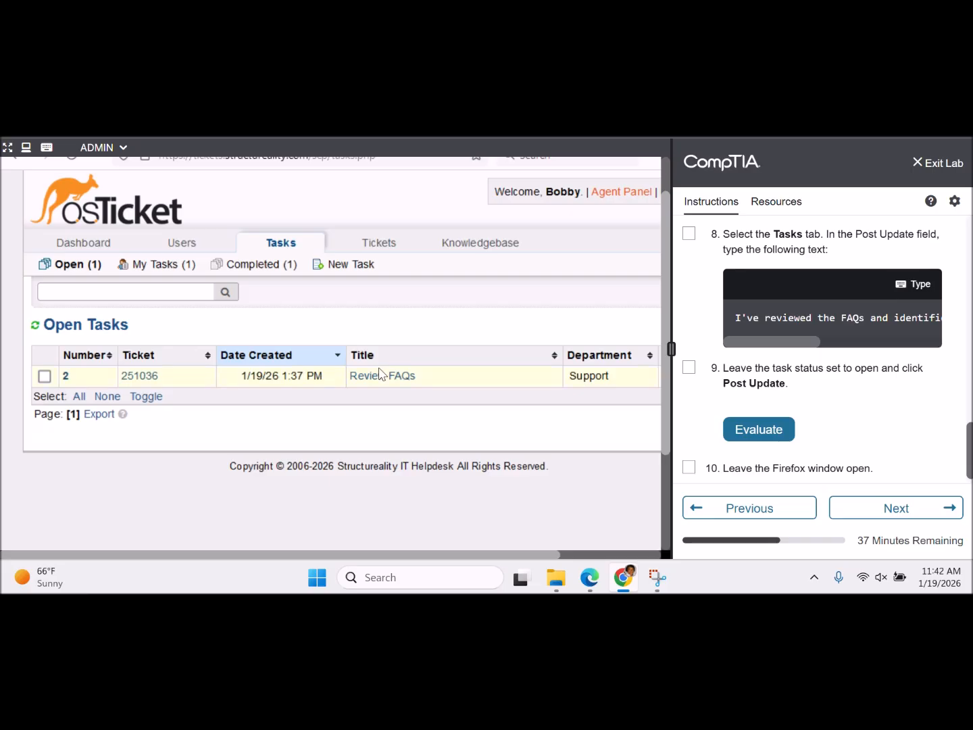
- Open task #2, Review FAQs, and bring up its Post Update editor
left_click(382, 379)
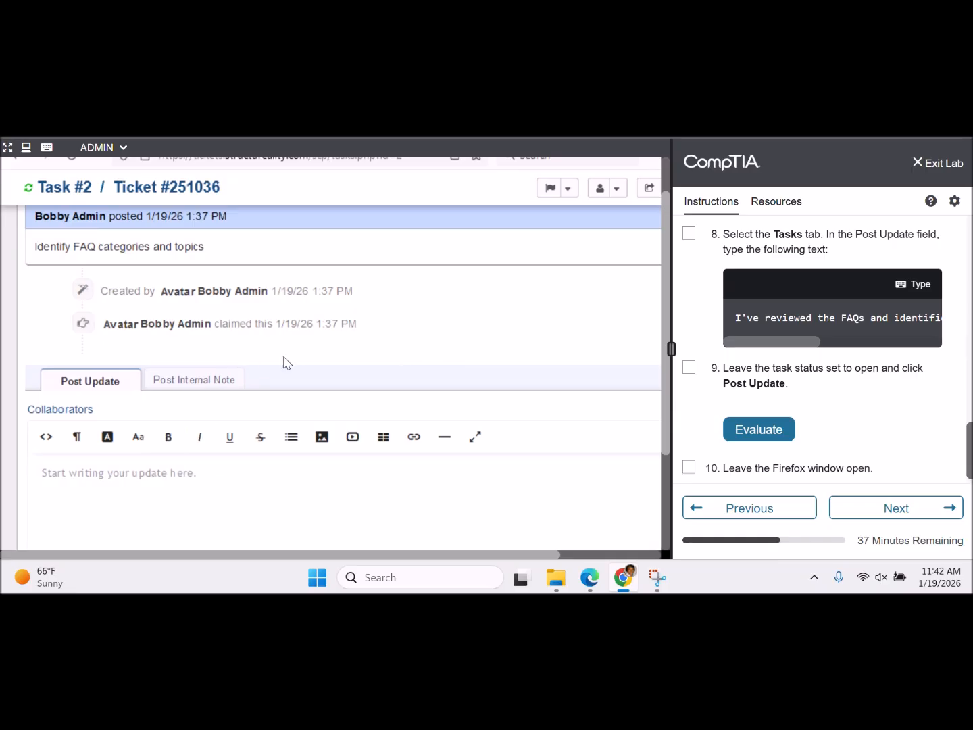
left_click(218, 492)
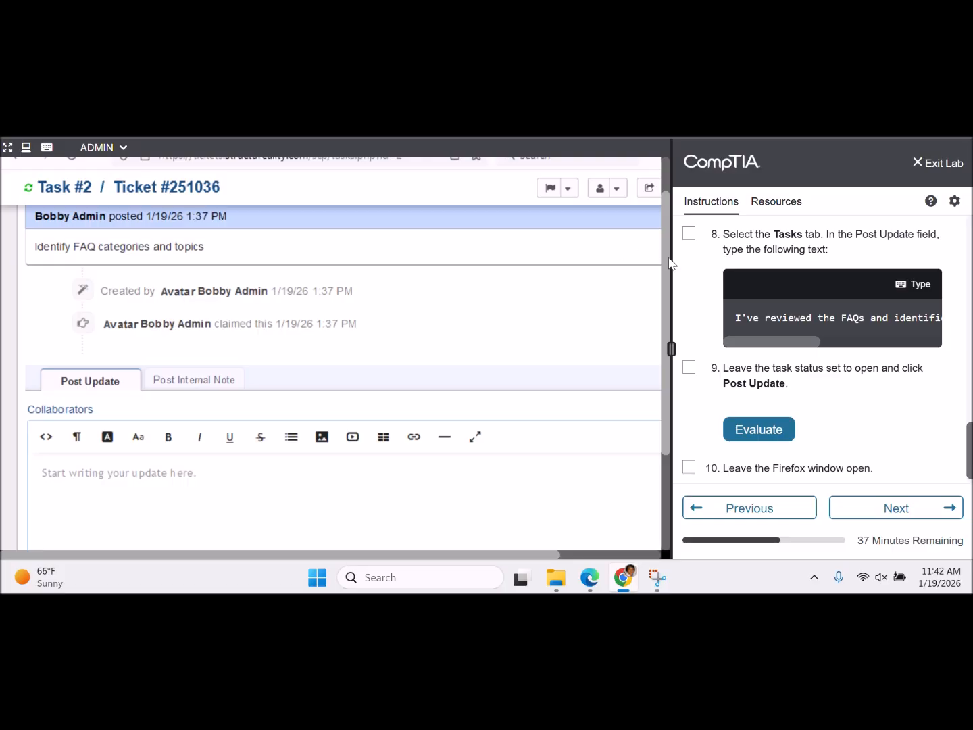
scroll(667, 271, "down", 1)
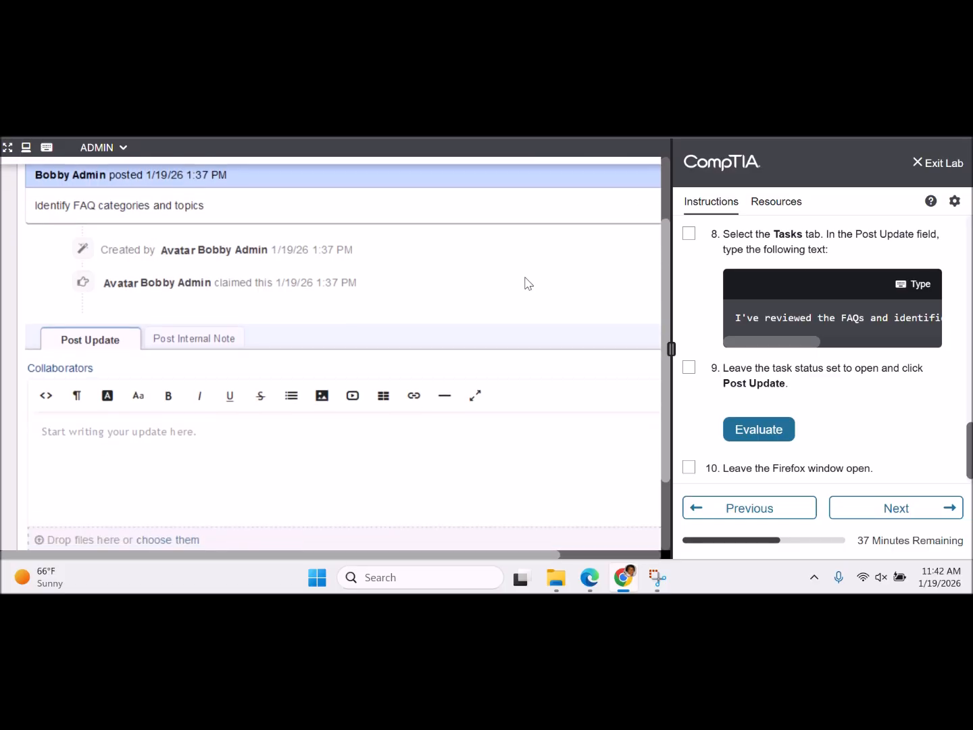
scroll(527, 283, "down", 1)
scroll(514, 288, "down", 1)
- Enter 'I've reviewed the FAQs and identified the scope and route for escalating tickets' and tick step 8
left_click(276, 352)
left_click(906, 284)
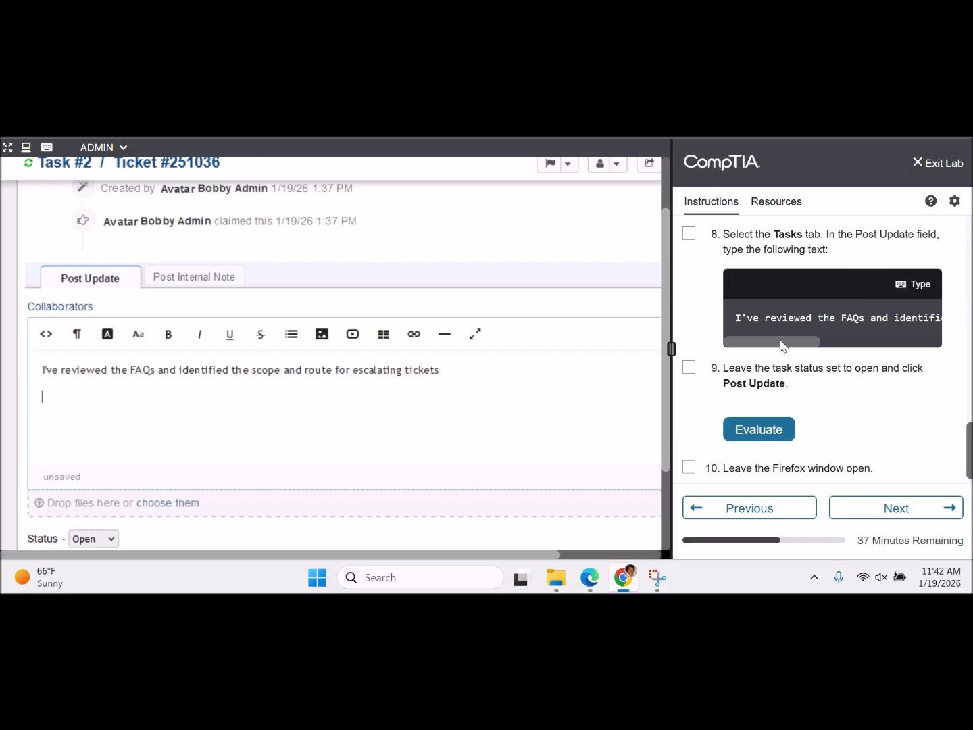
left_click_drag(782, 346, 949, 331)
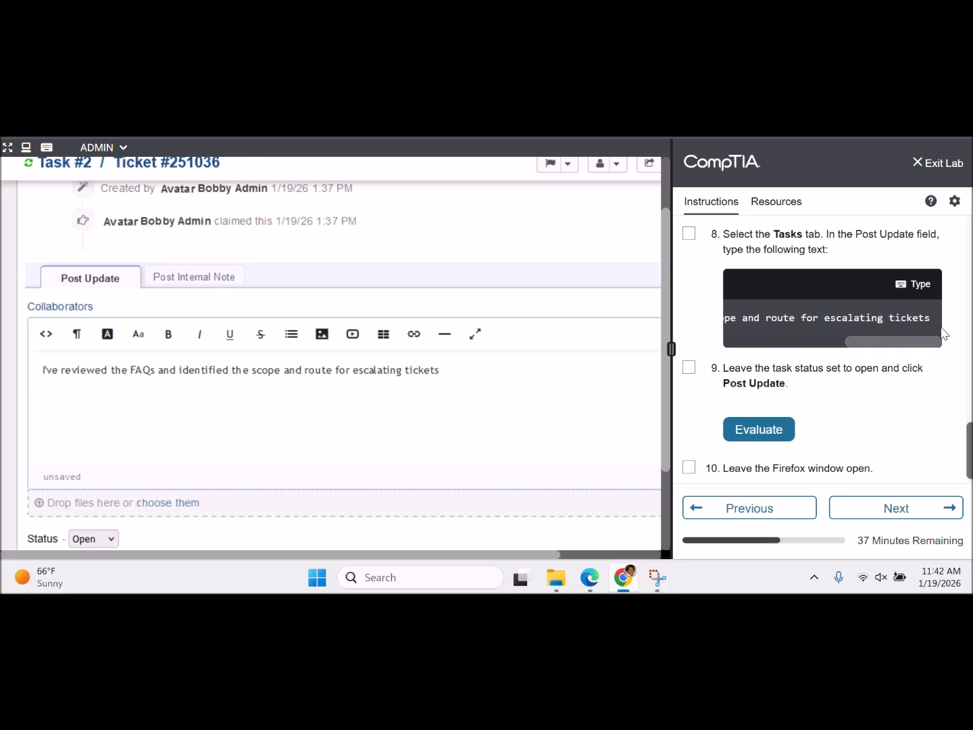
left_click(691, 236)
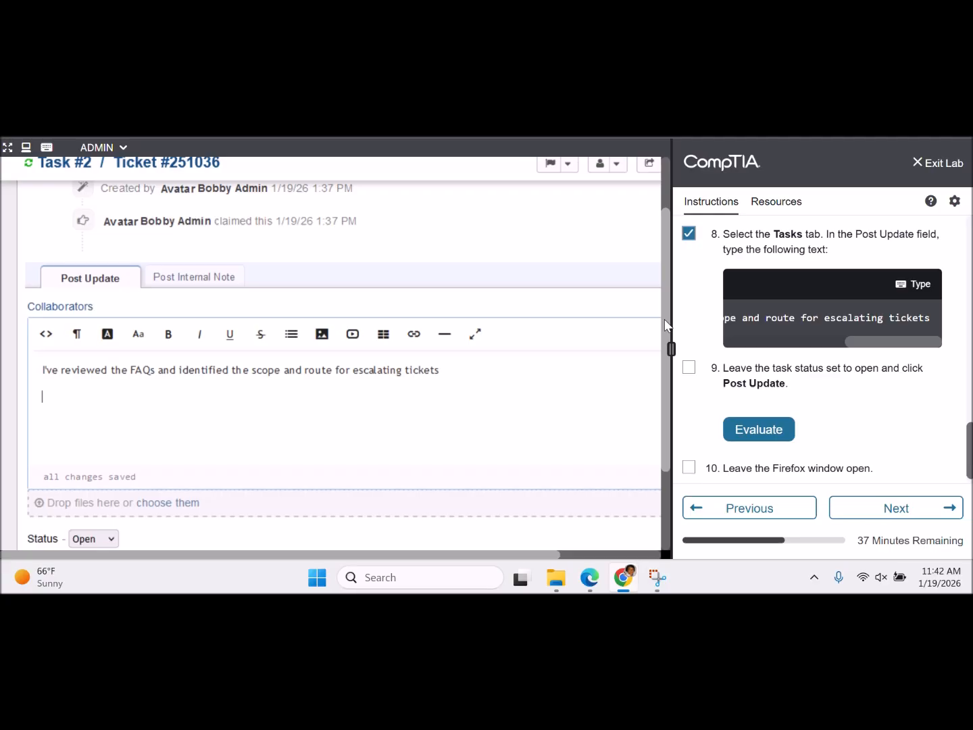
left_click_drag(665, 325, 672, 428)
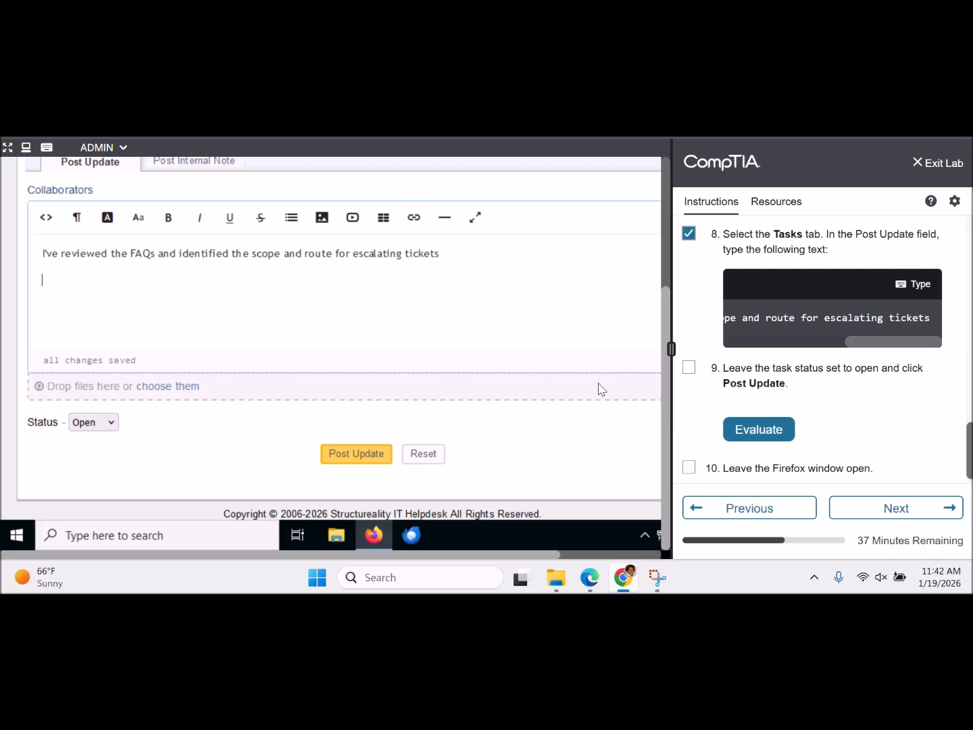
- Post the update to task #2 with its status kept at Open
left_click(111, 424)
left_click(113, 425)
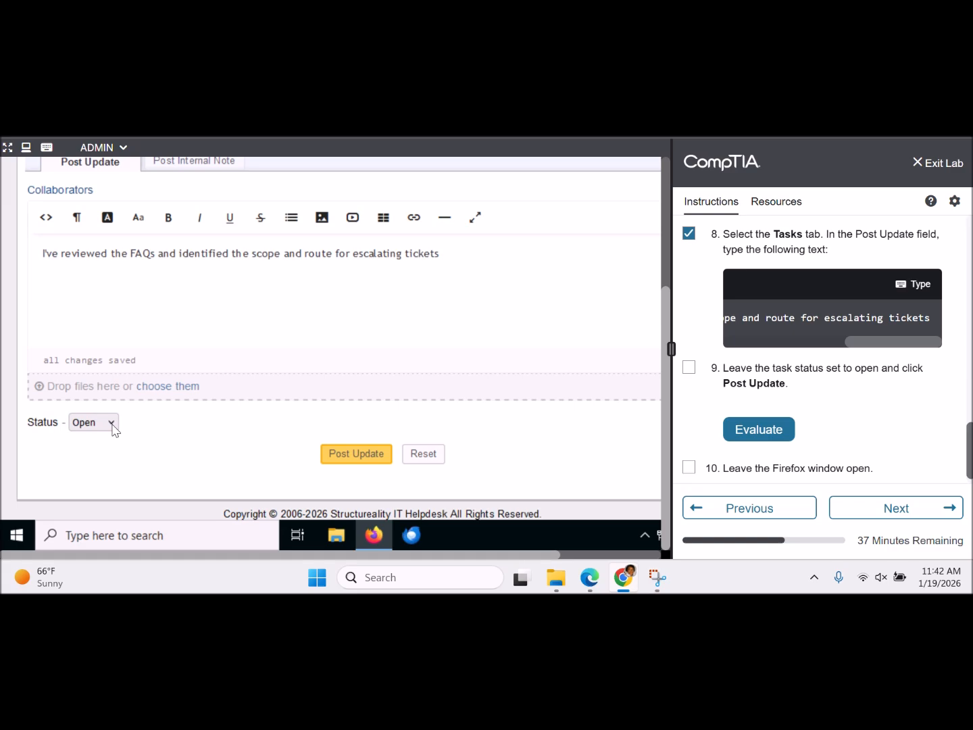
left_click(374, 455)
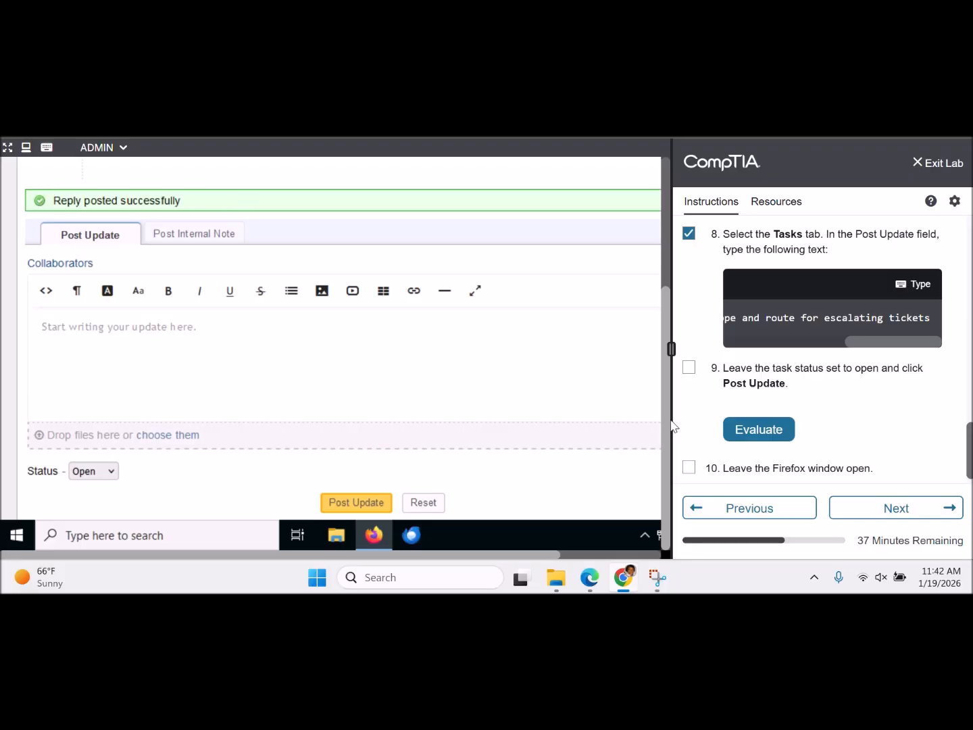
left_click_drag(668, 376, 669, 225)
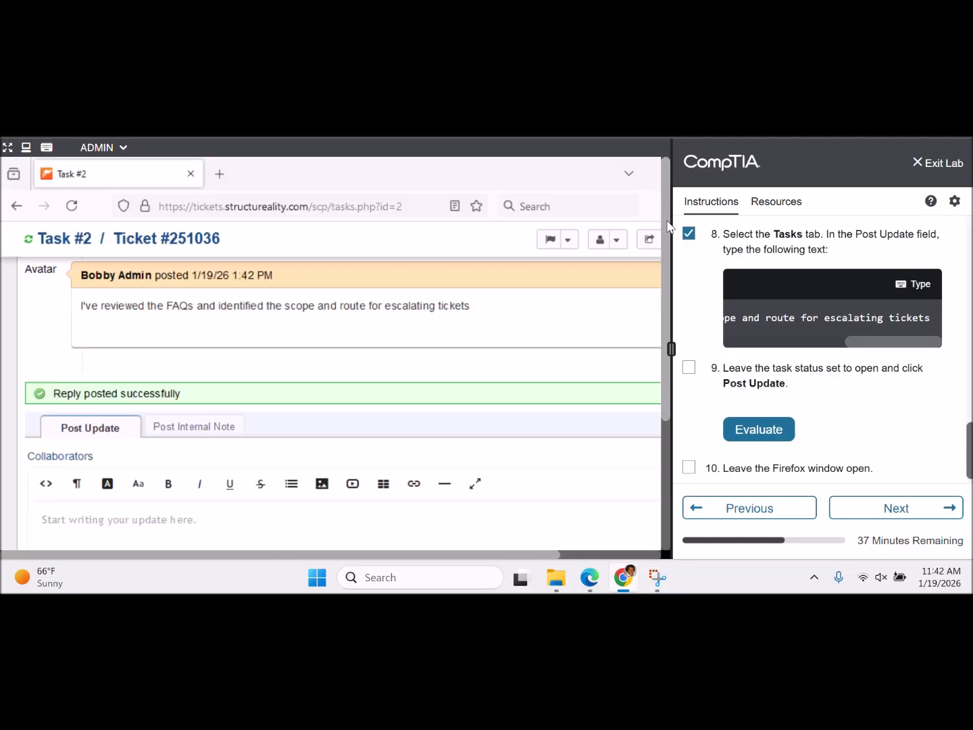
scroll(583, 321, "up", 10)
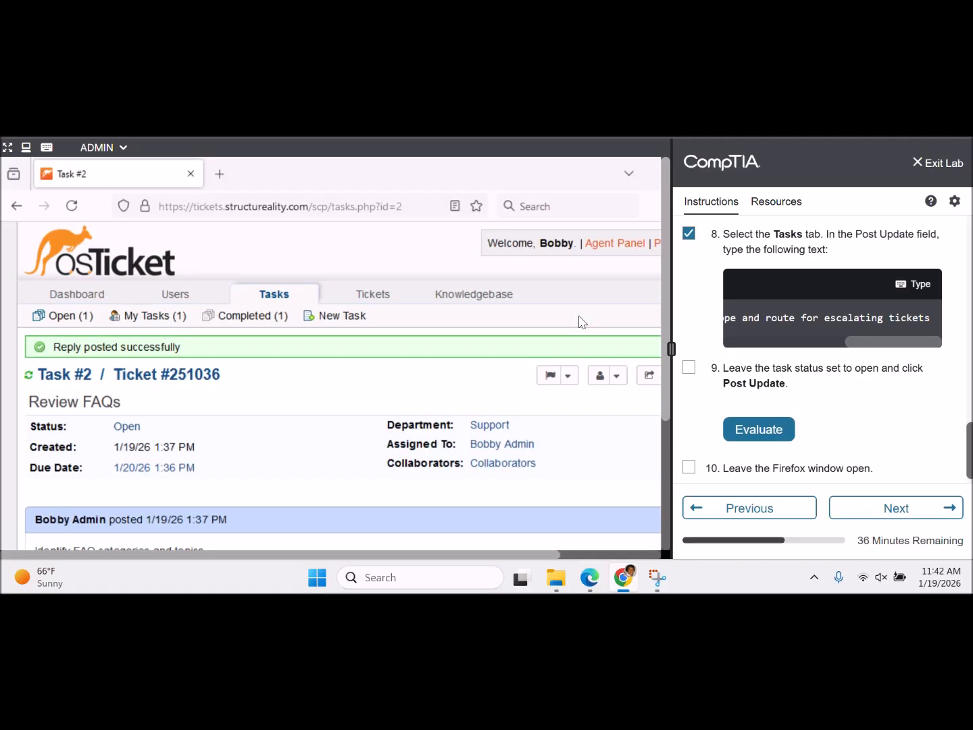
- Tick lab steps 9 and 10, get the posted update evaluated, and advance the instructions
left_click(689, 367)
left_click(758, 429)
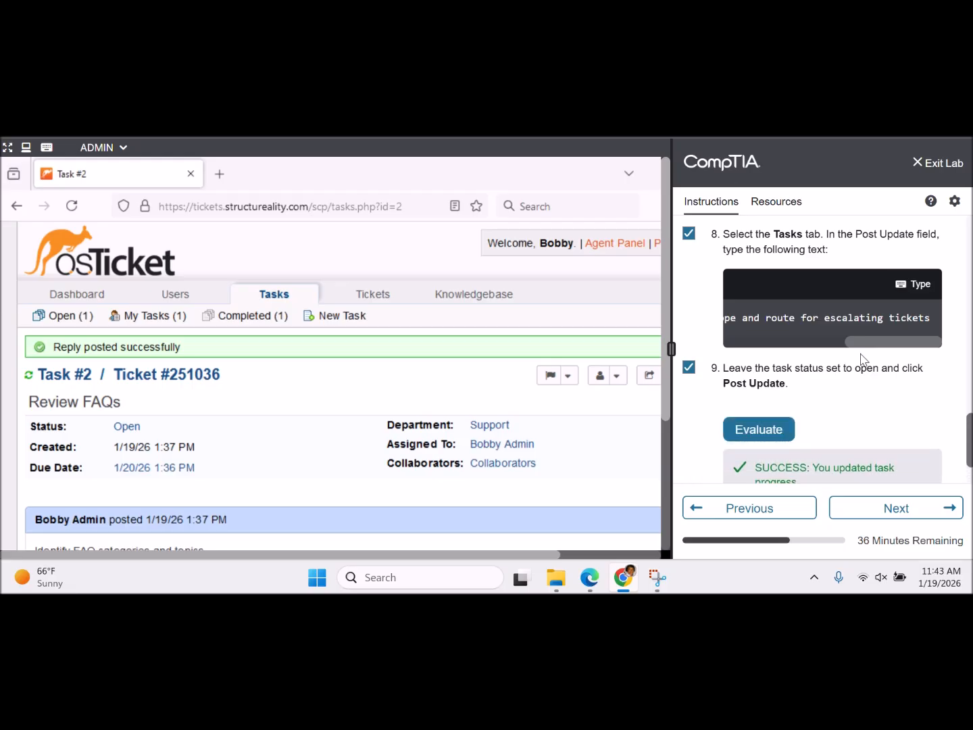
scroll(937, 468, "down", 2)
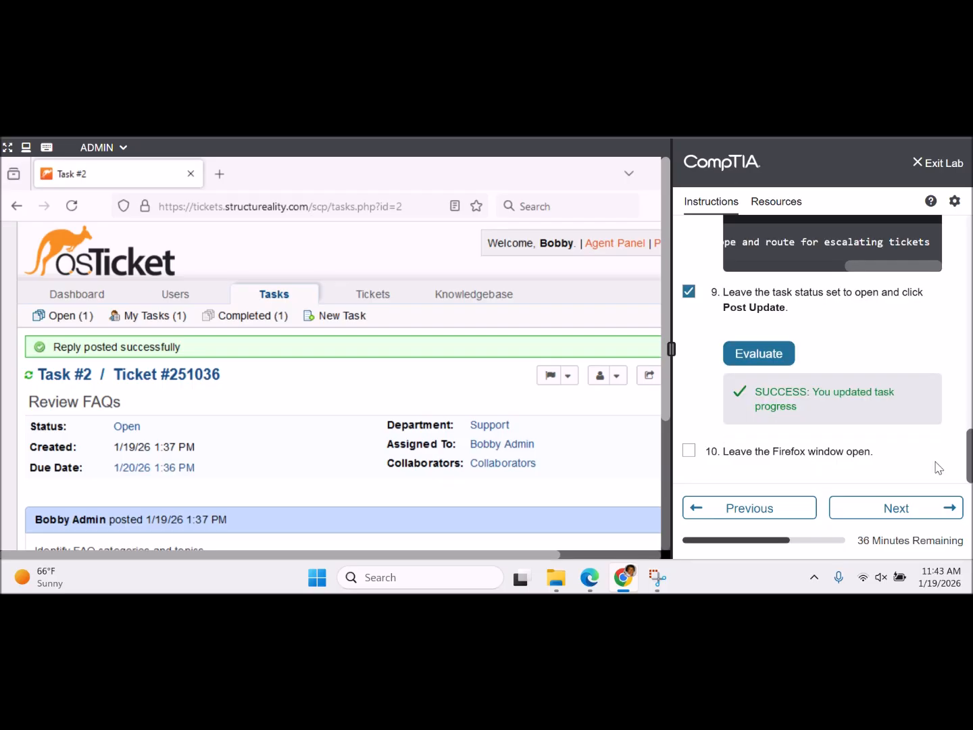
left_click(689, 451)
left_click_drag(668, 407, 540, 549)
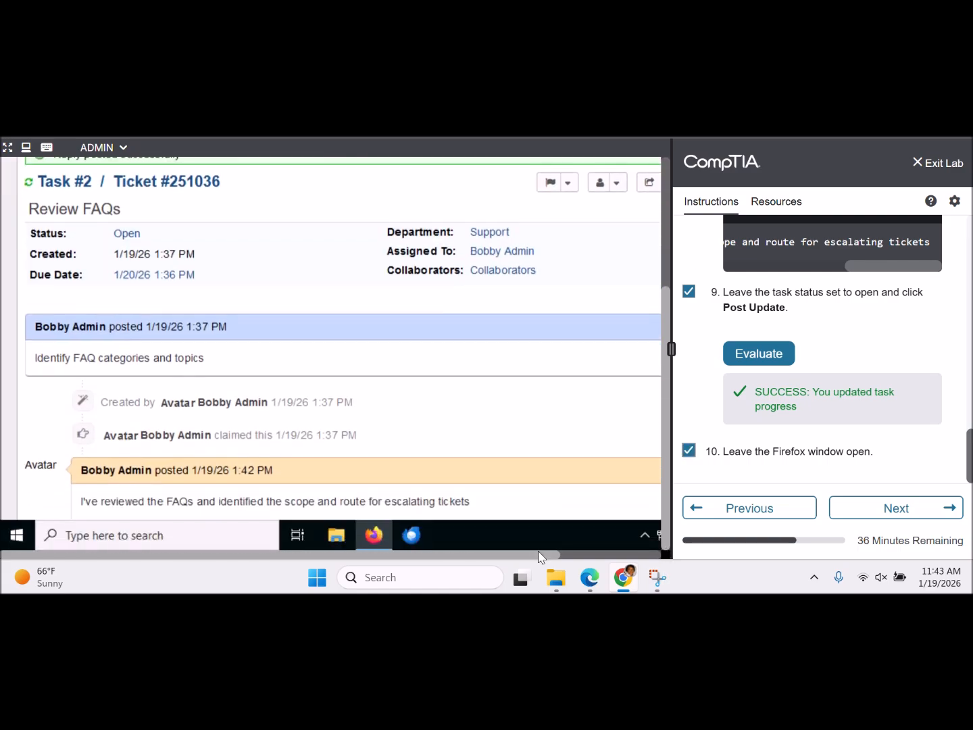
left_click(912, 519)
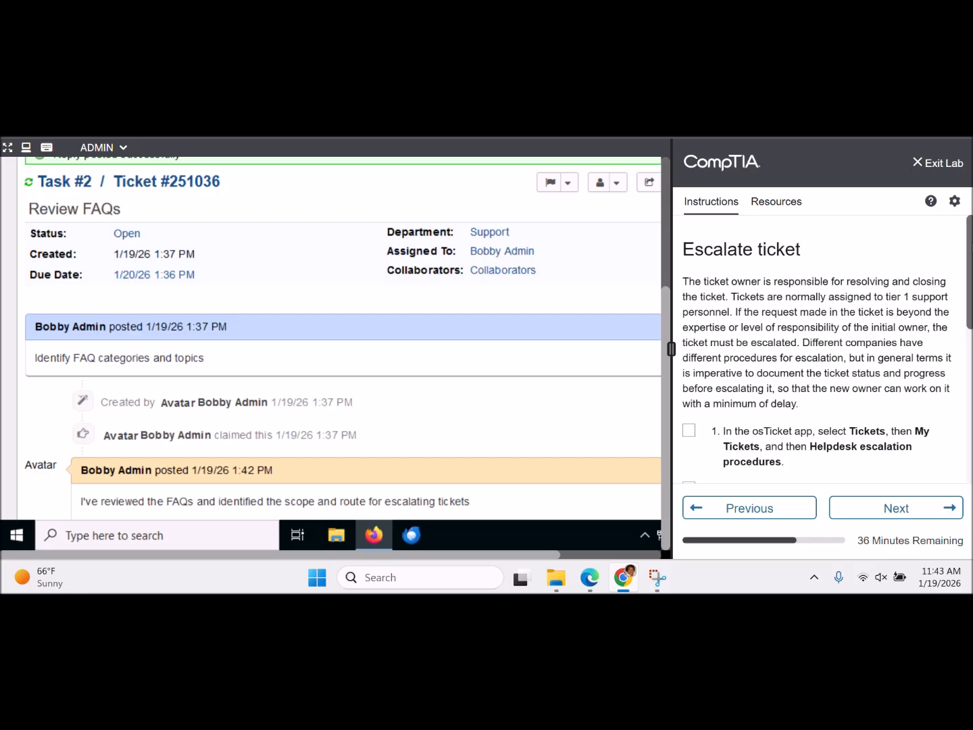
- Scroll down the Escalate ticket page of the lab instructions
scroll(821, 348, "down", 1)
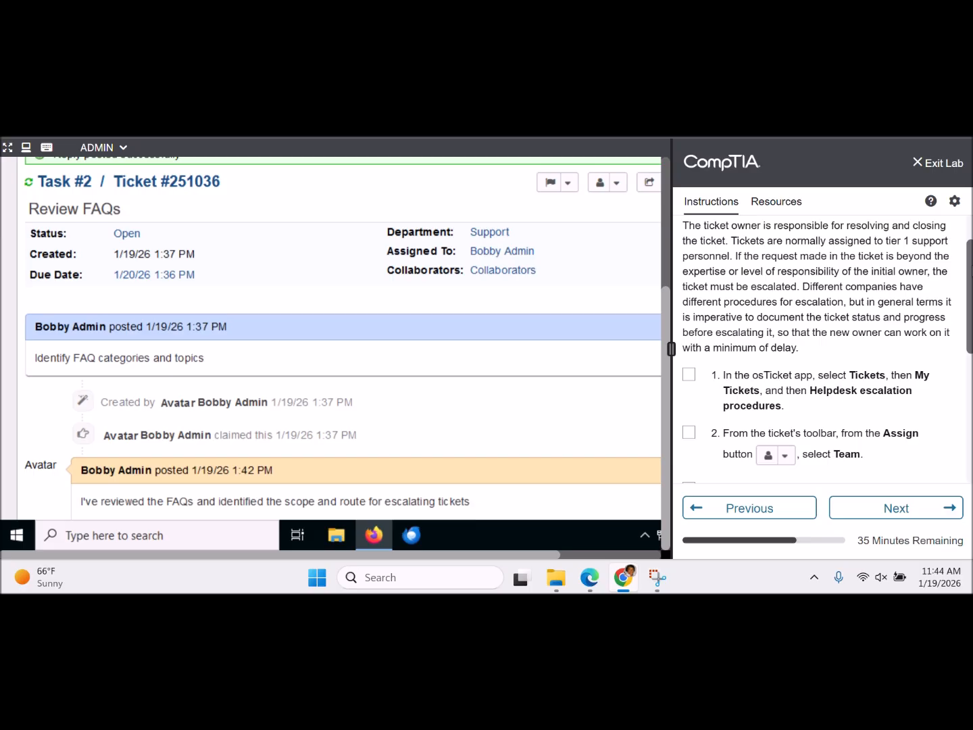
- Leave the Review FAQs task and show the Open tickets queue
scroll(970, 325, "down", 2)
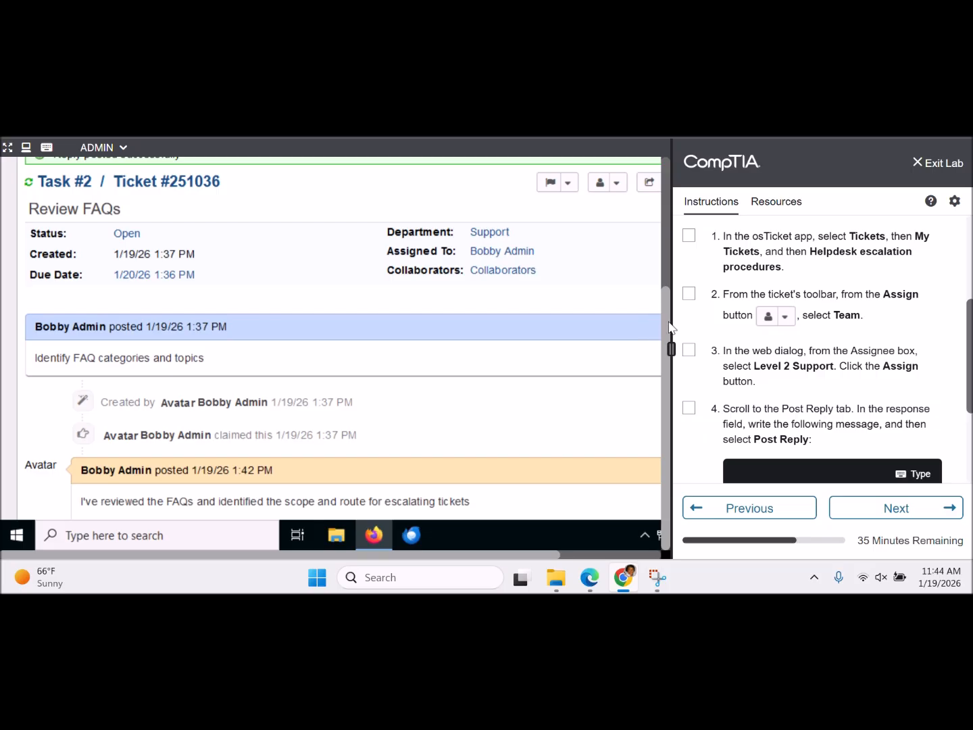
left_click_drag(668, 325, 658, 169)
left_click(365, 299)
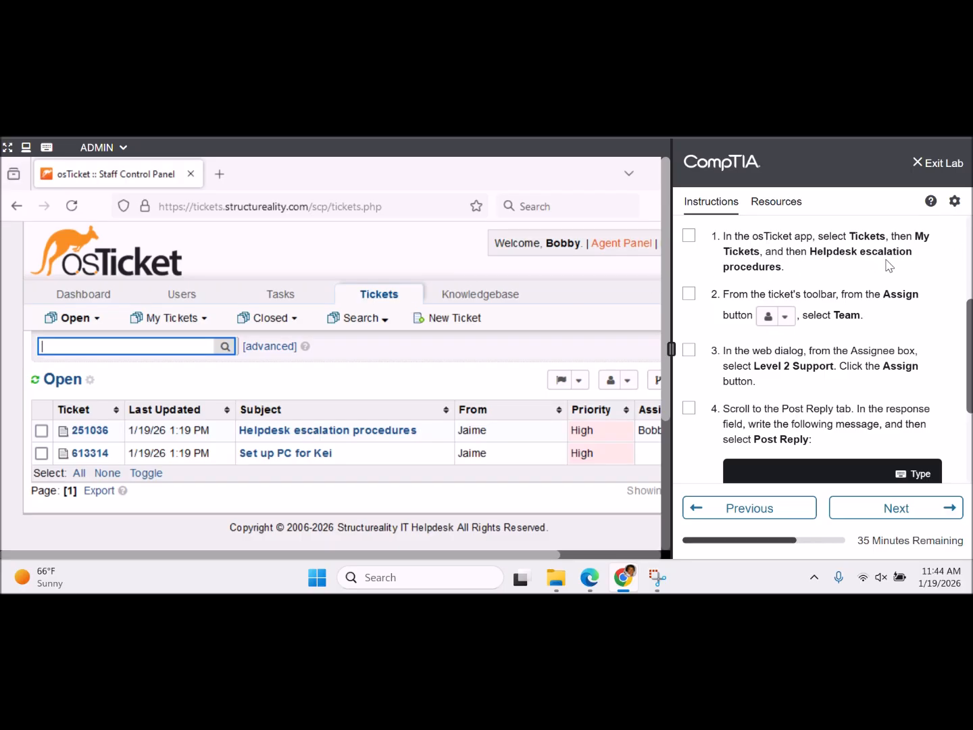
- Open ticket #251036, Helpdesk escalation procedures, from My Tickets
mouse_move(204, 331)
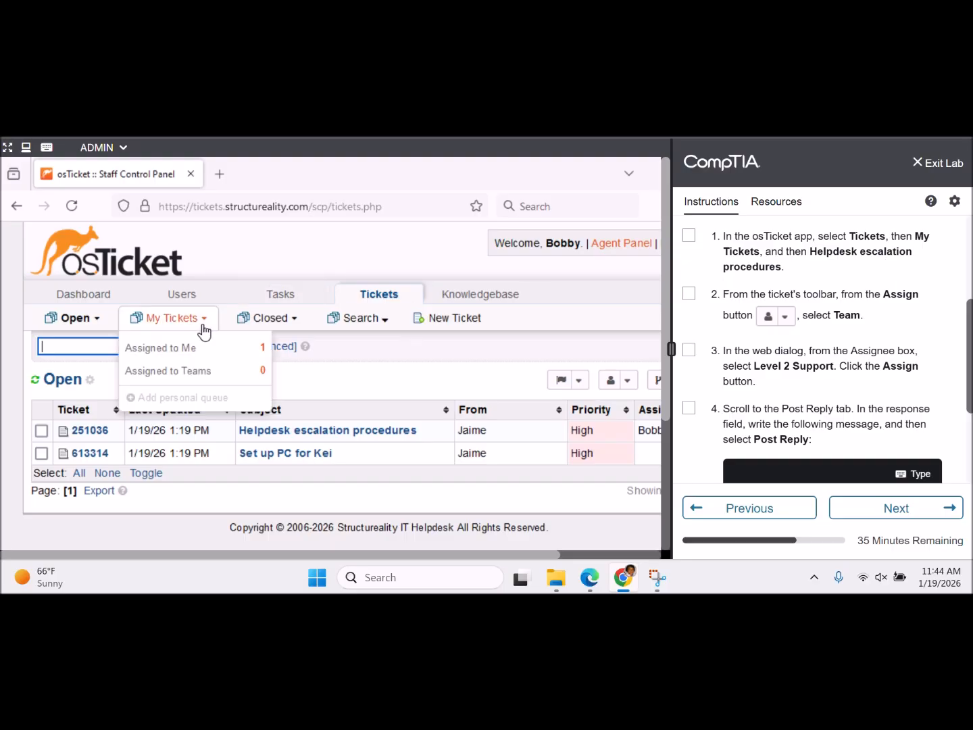
left_click(179, 325)
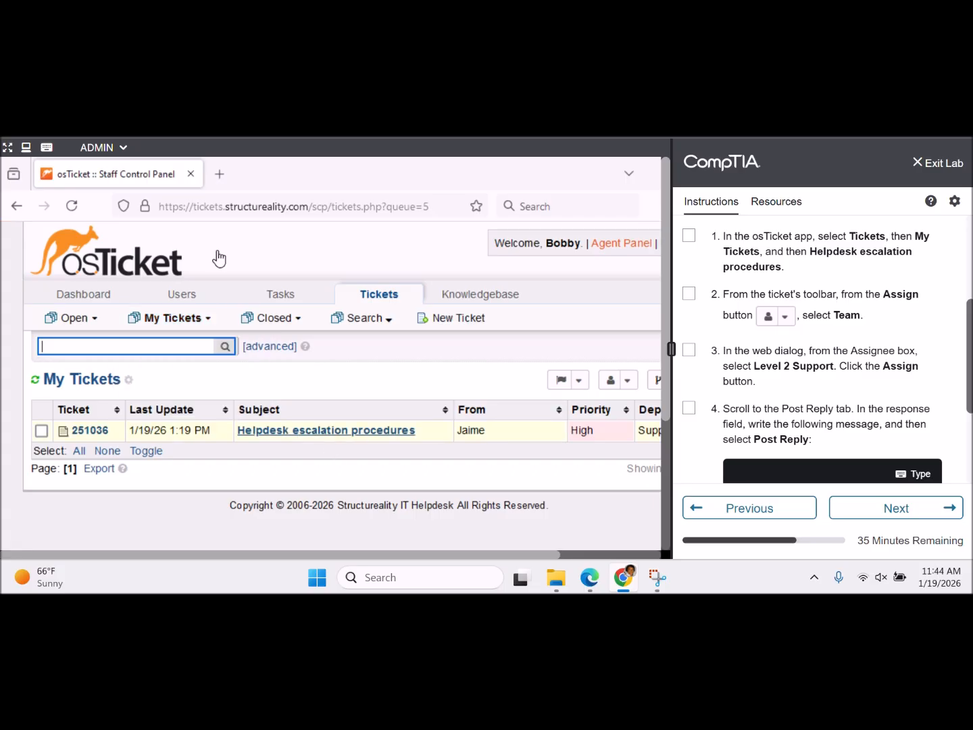
left_click(374, 430)
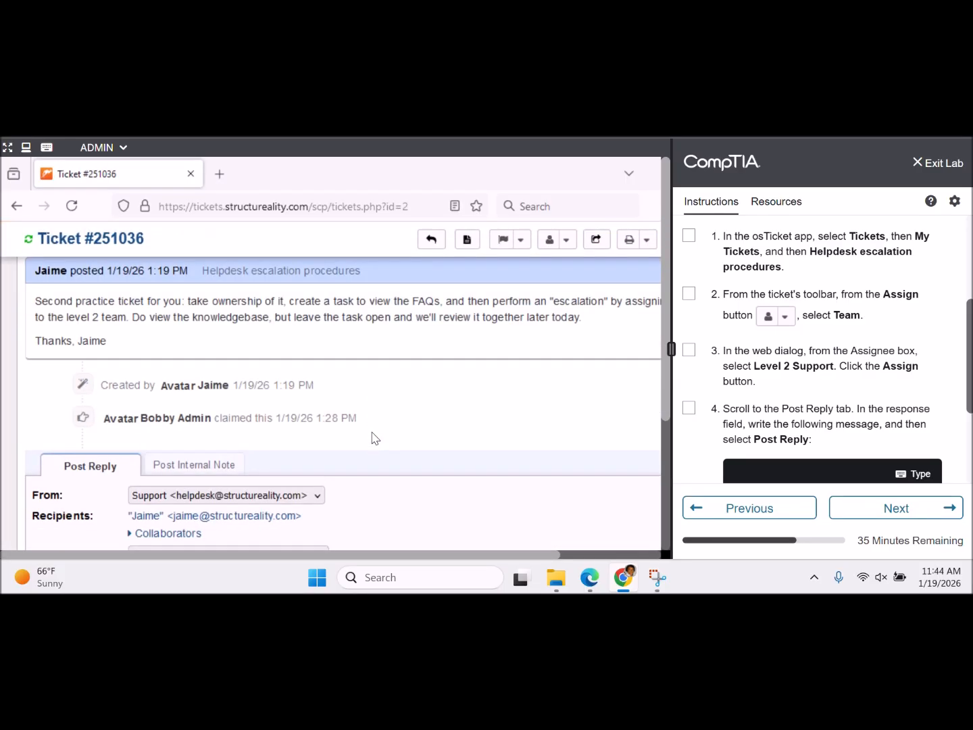
- Tick step 1 in the lab instructions
left_click(690, 236)
scroll(608, 323, "up", 5)
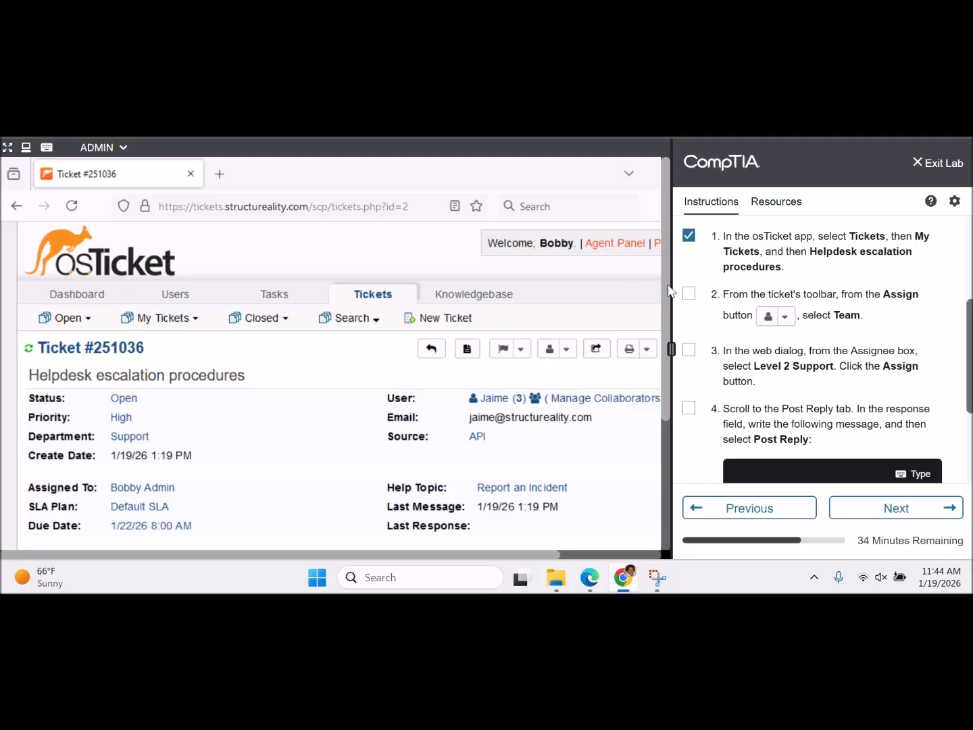
scroll(657, 415, "down", 3)
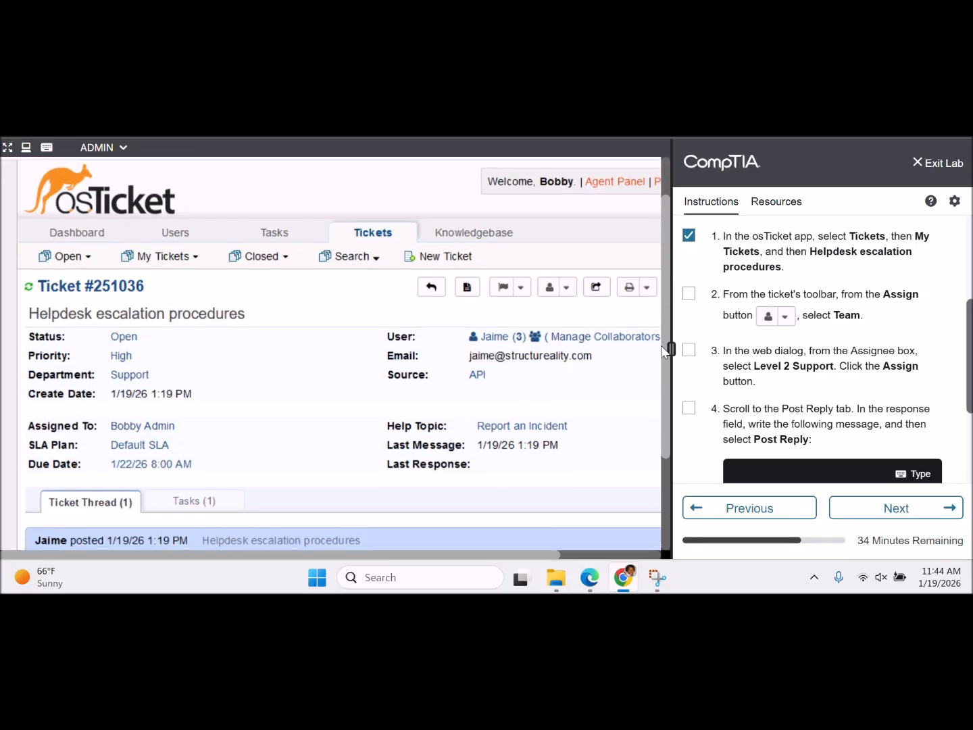
scroll(655, 405, "up", 3)
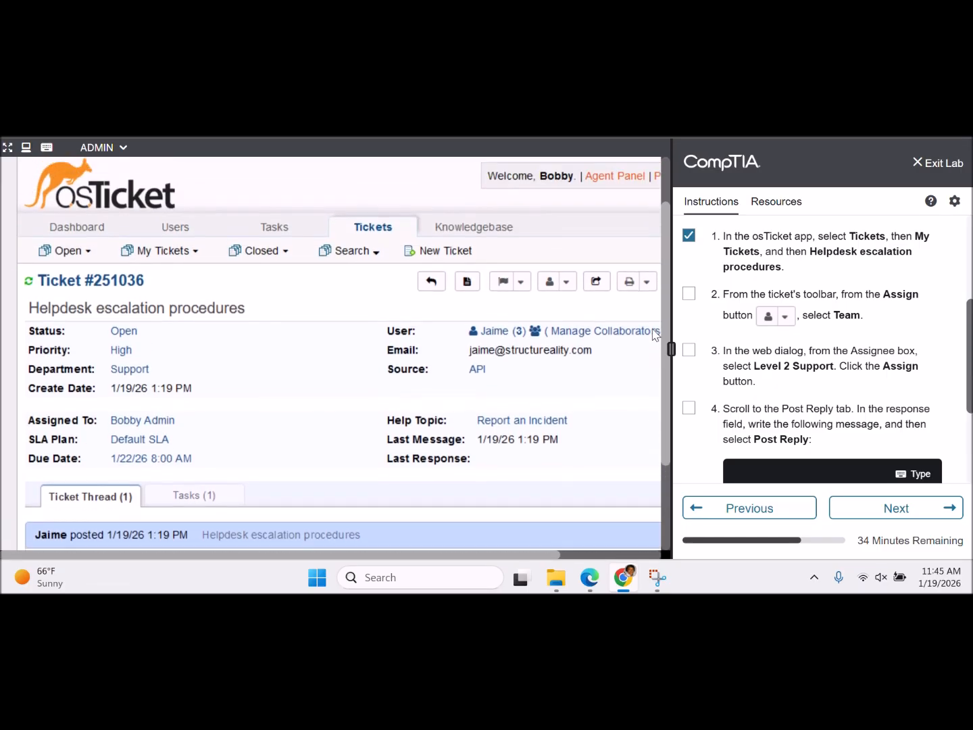
scroll(569, 224, "down", 3)
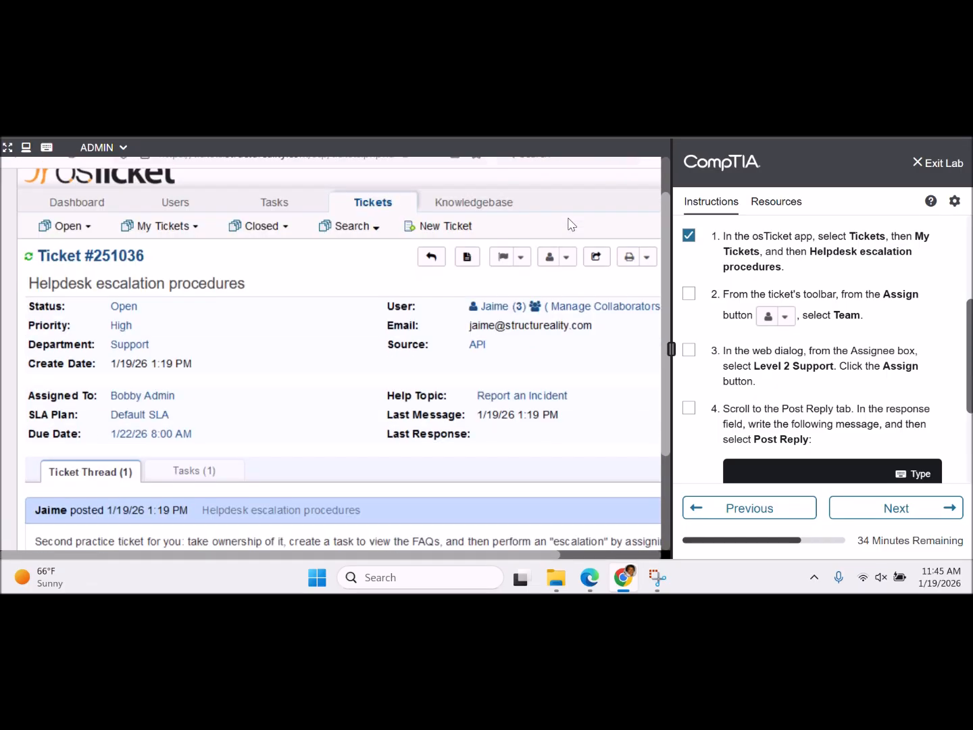
scroll(569, 220, "up", 5)
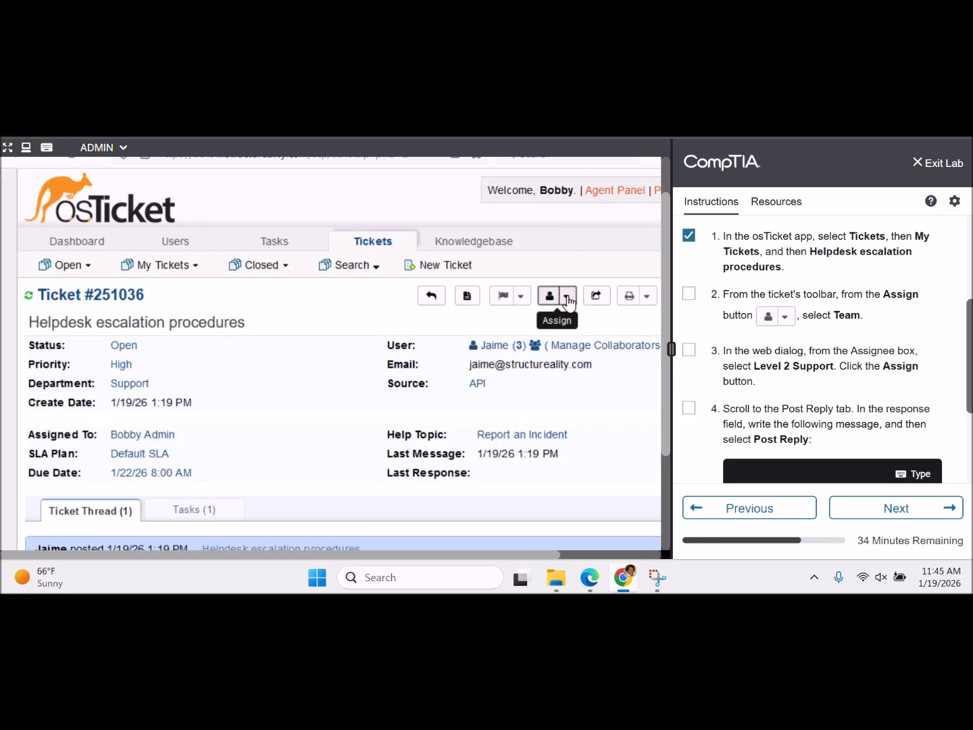
- Assign ticket #251036 to the Level 2 Support team, ticking lab steps 2 and 3
left_click(567, 298)
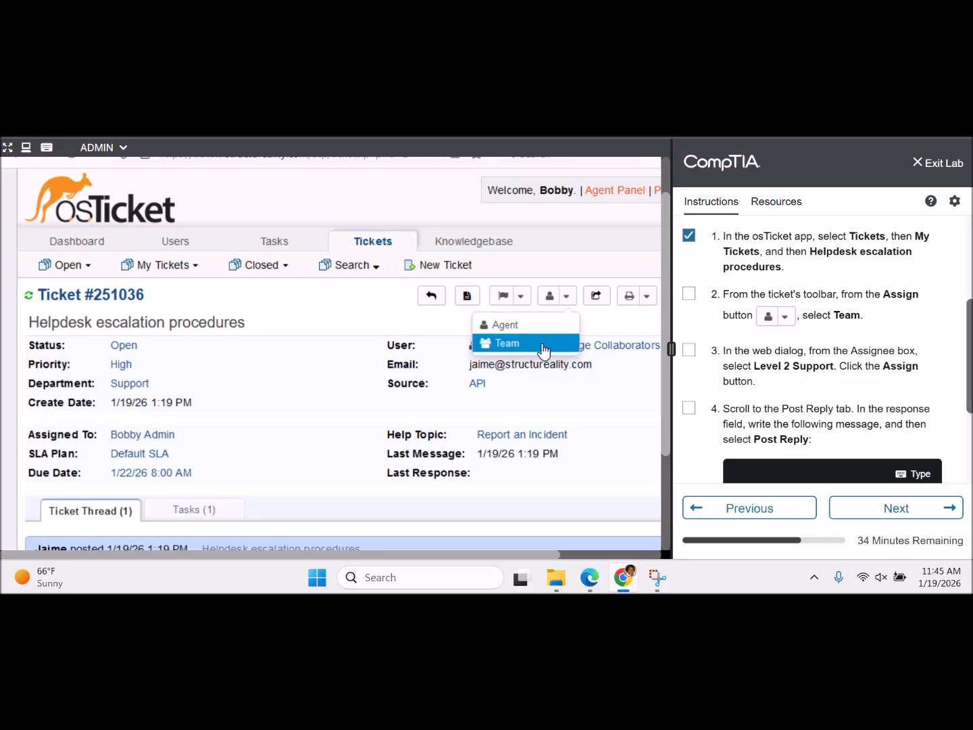
left_click(506, 343)
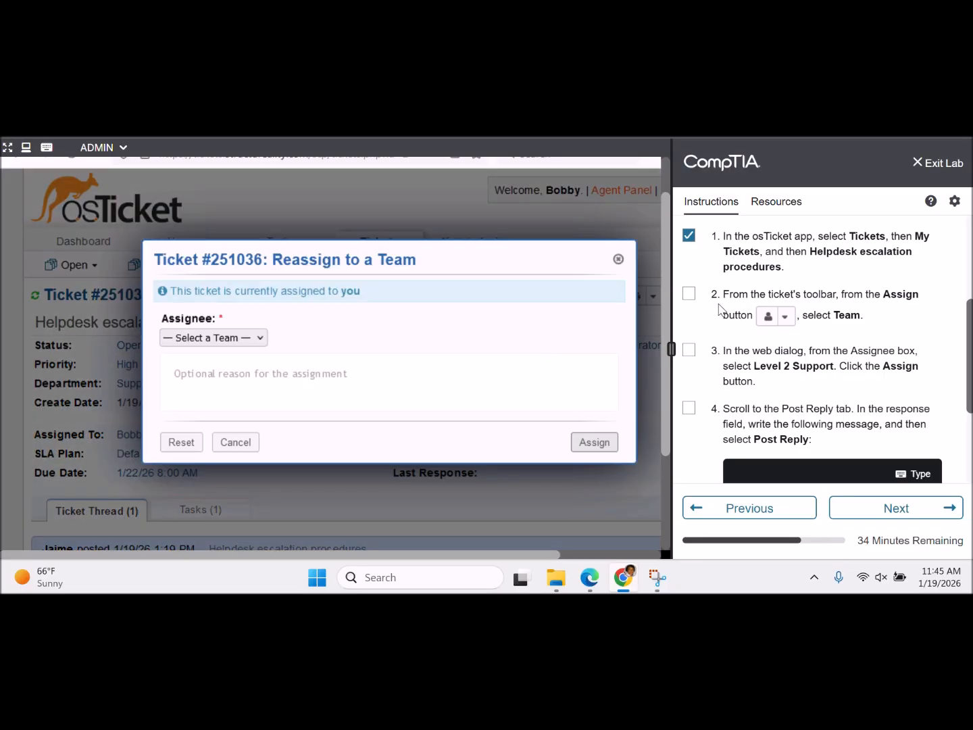
left_click(689, 293)
scroll(901, 381, "down", 3)
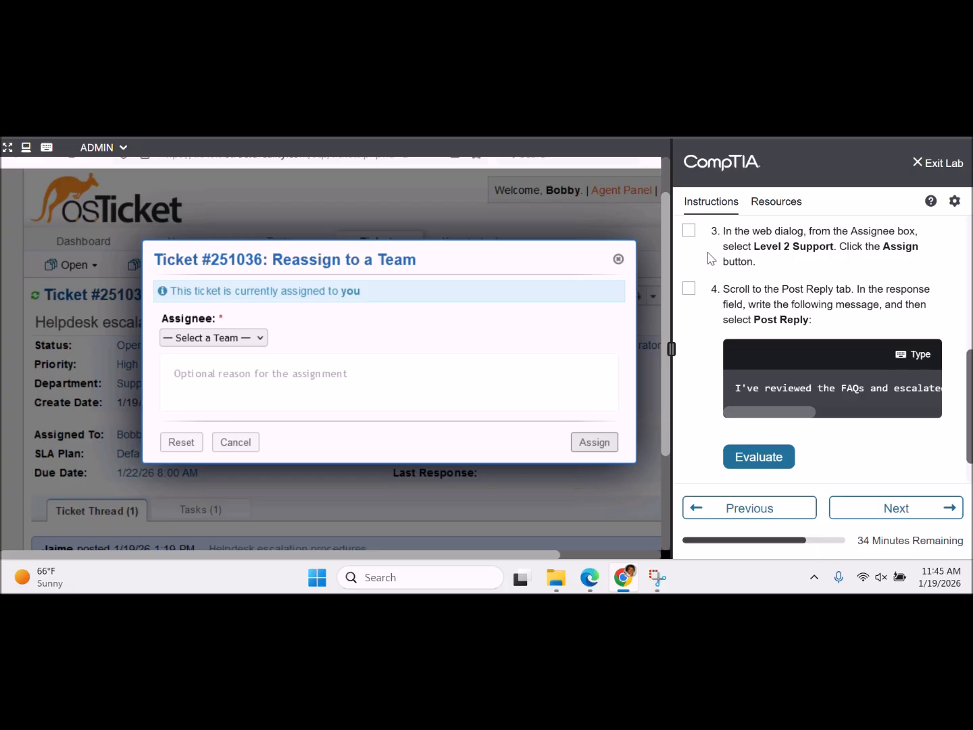
left_click(255, 342)
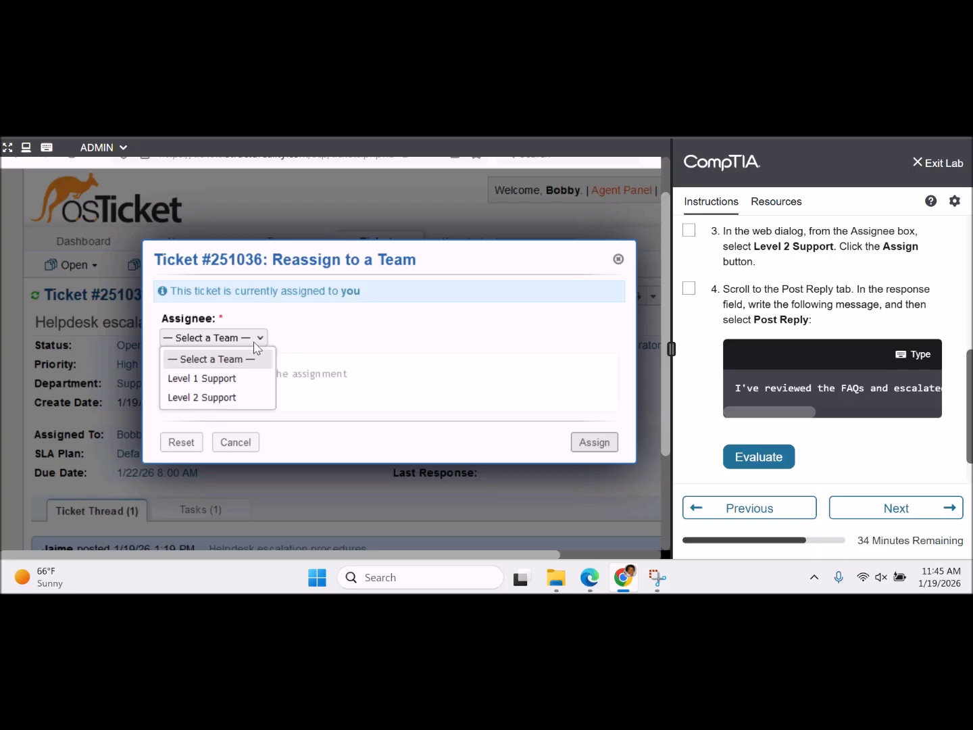
left_click(236, 398)
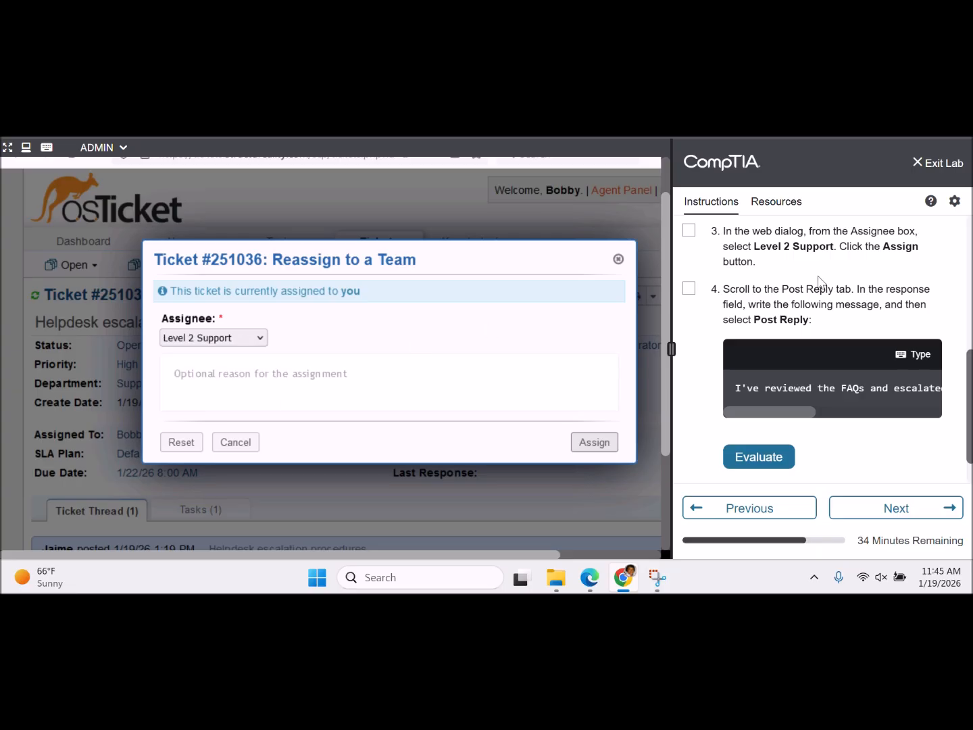
left_click(606, 449)
left_click(689, 231)
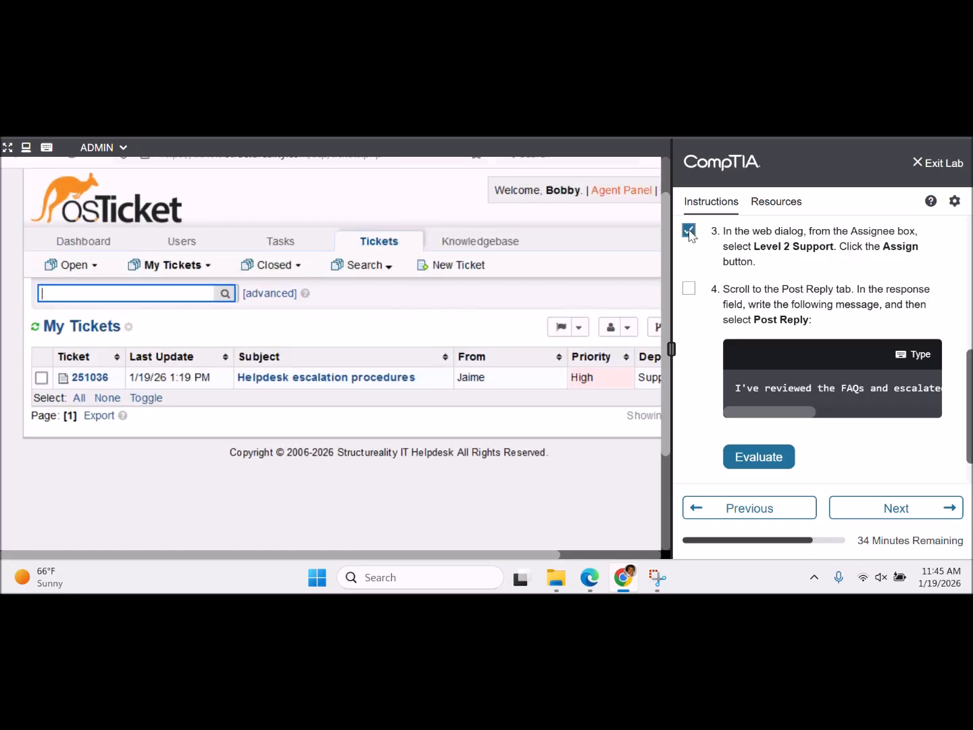
- Reopen the Helpdesk escalation procedures ticket from the list
scroll(970, 396, "down", 1)
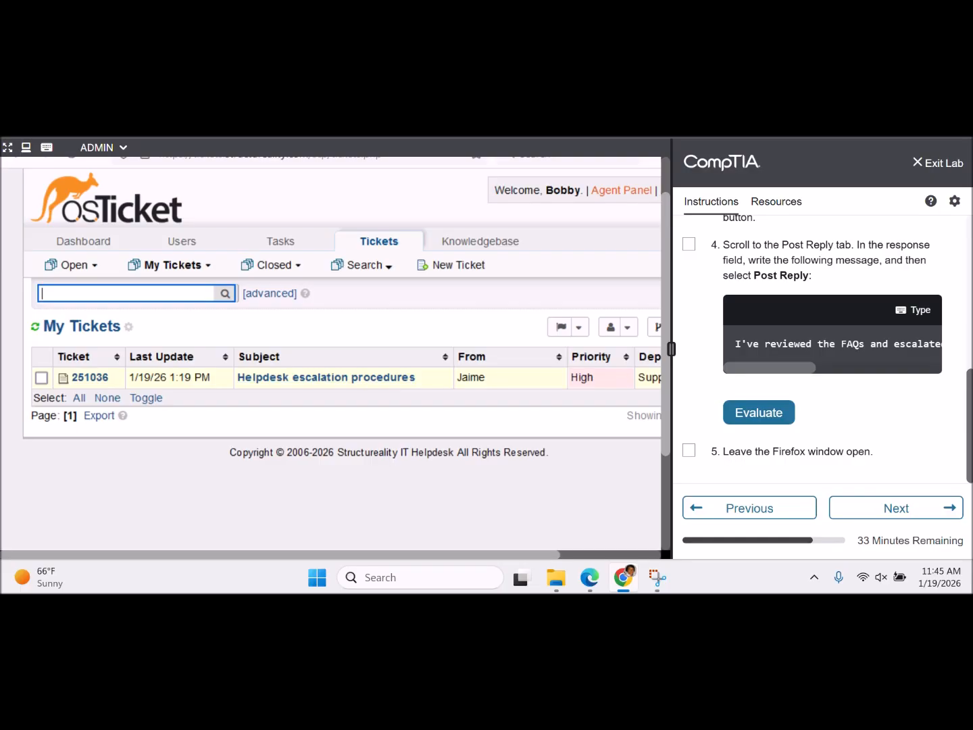
mouse_move(971, 397)
left_mouse_down()
mouse_move(971, 373)
mouse_move(972, 398)
left_mouse_up()
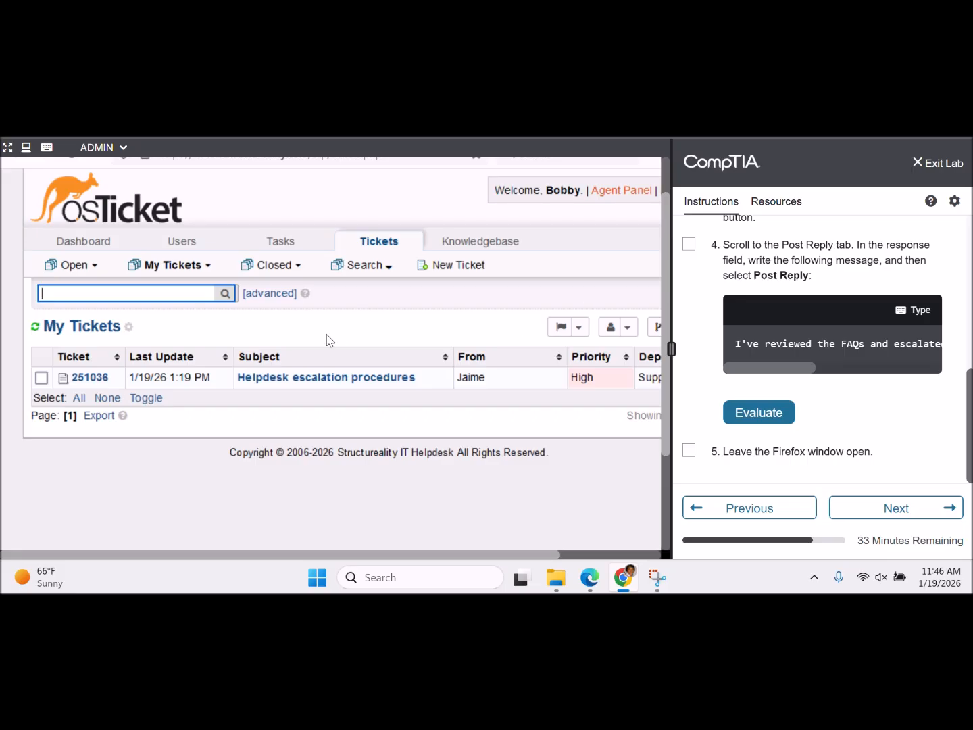
left_click(318, 382)
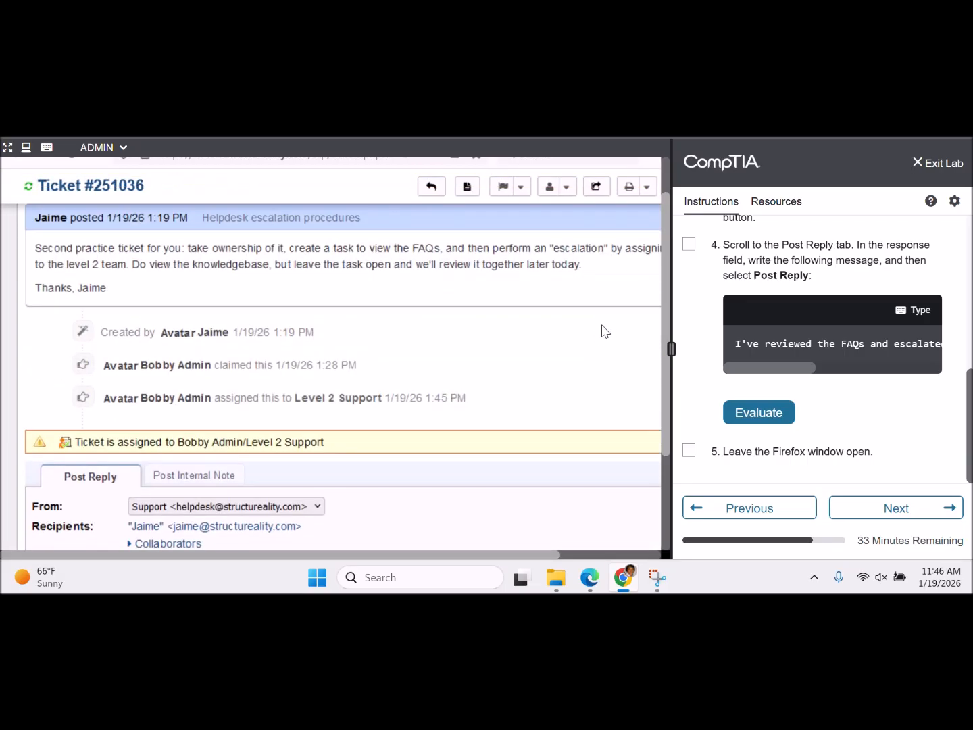
- Draft a reply saying the FAQs were reviewed and the ticket escalated to Level 2
scroll(588, 359, "down", 3)
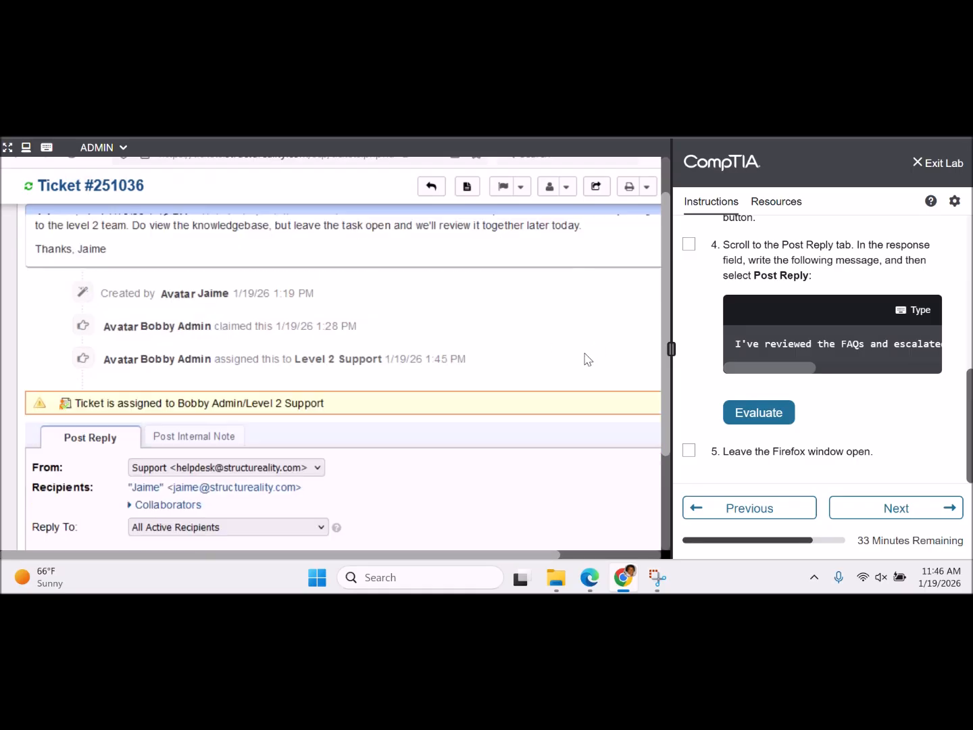
scroll(588, 360, "down", 2)
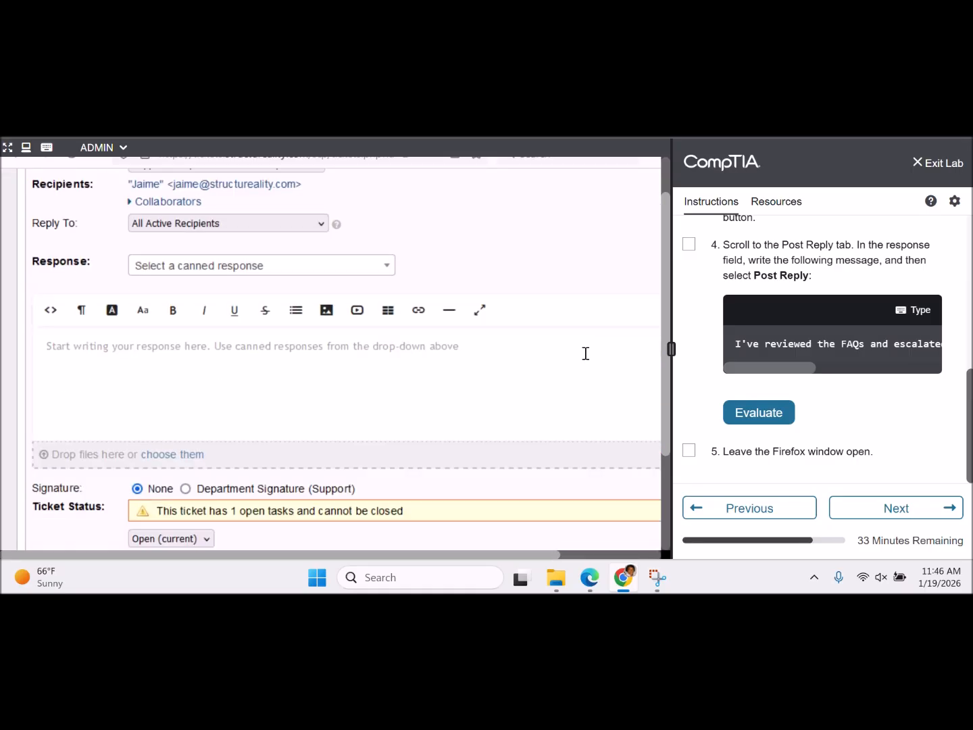
scroll(586, 353, "down", 1)
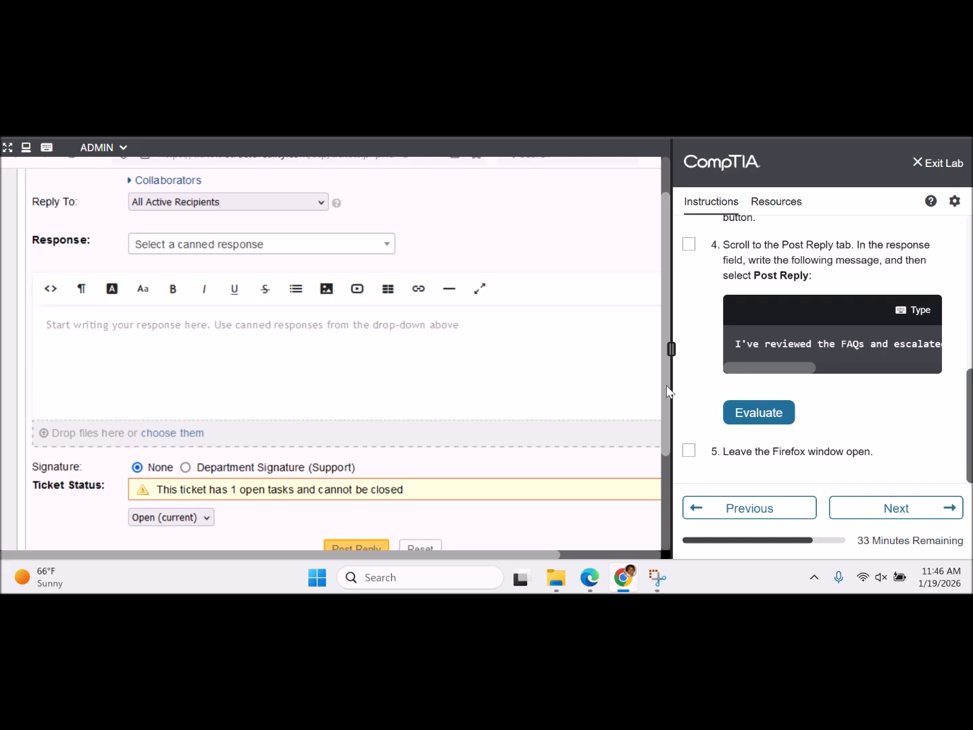
left_click_drag(667, 386, 658, 314)
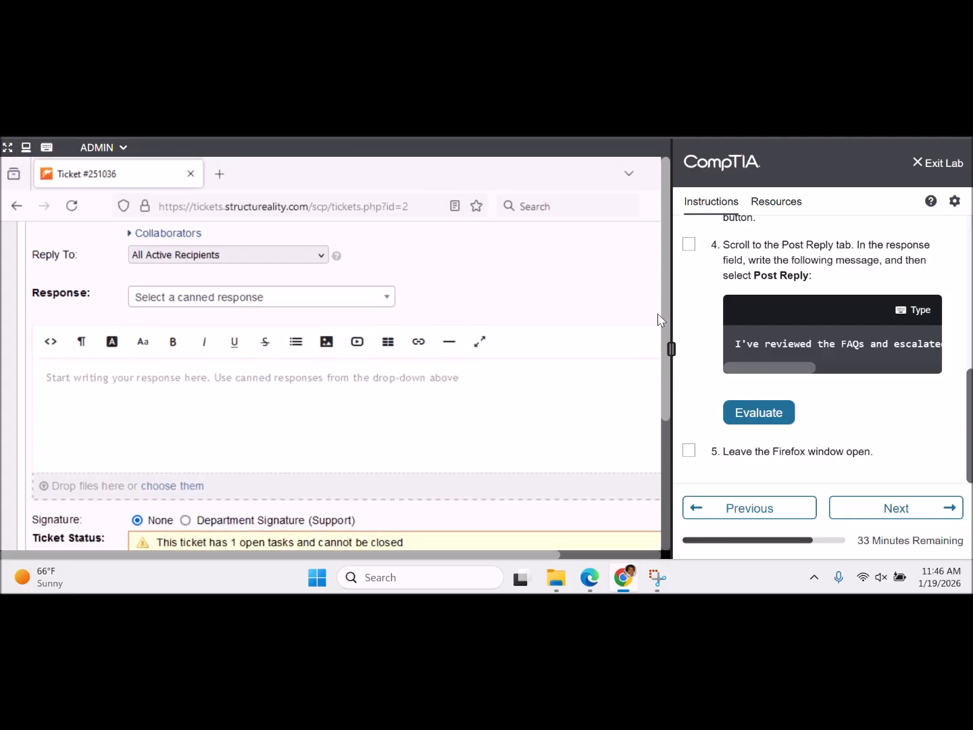
scroll(593, 298, "up", 3)
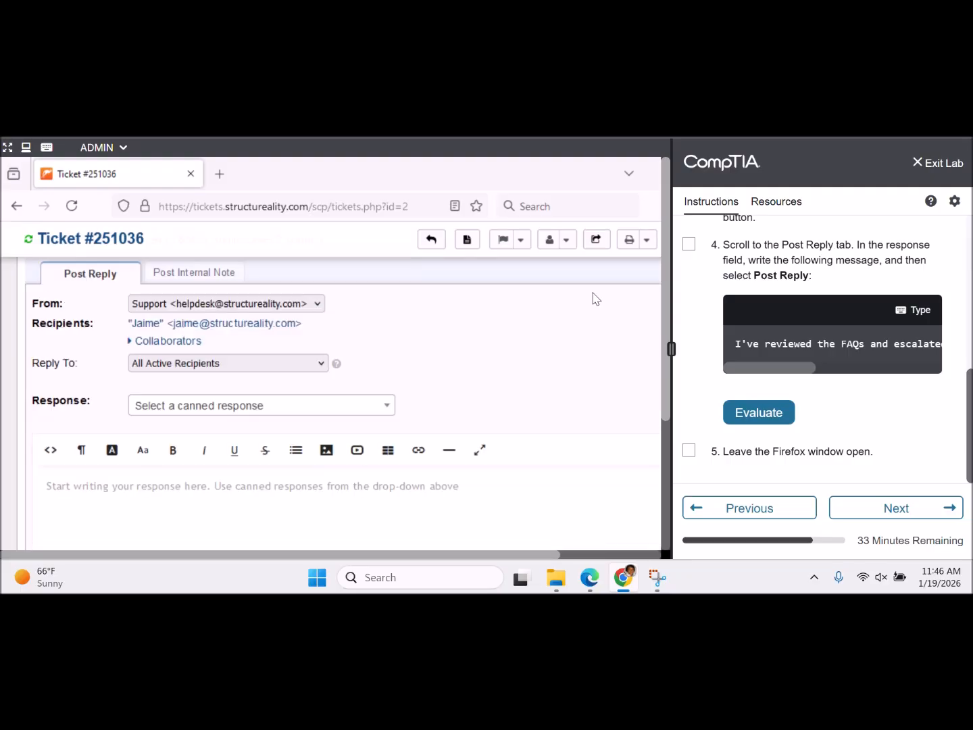
scroll(592, 298, "down", 3)
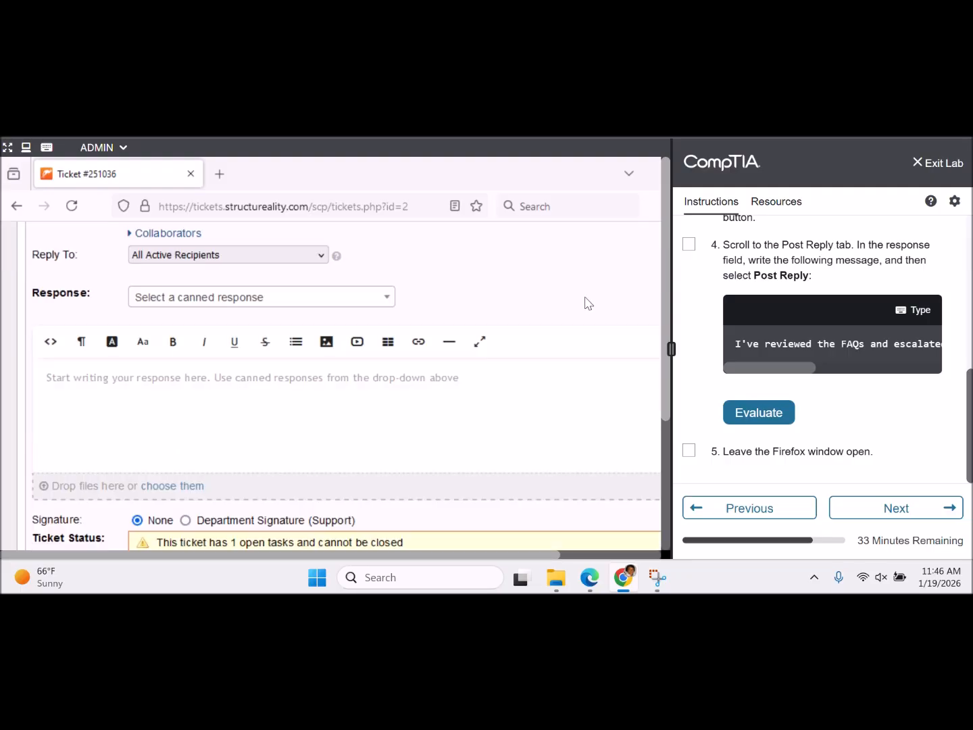
left_click(485, 400)
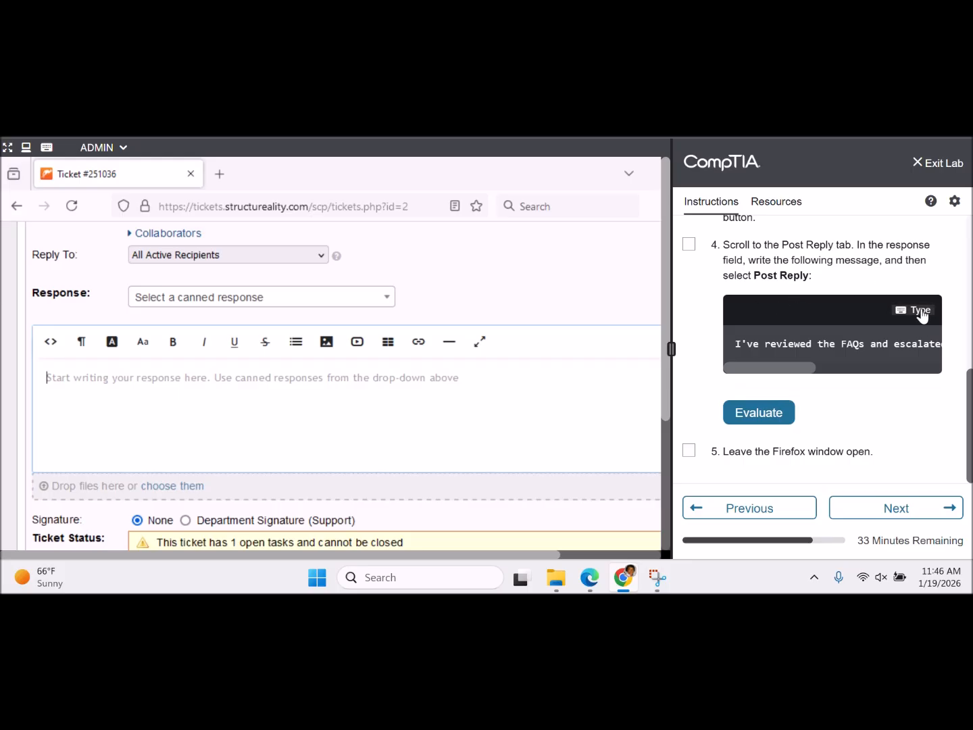
left_click(921, 312)
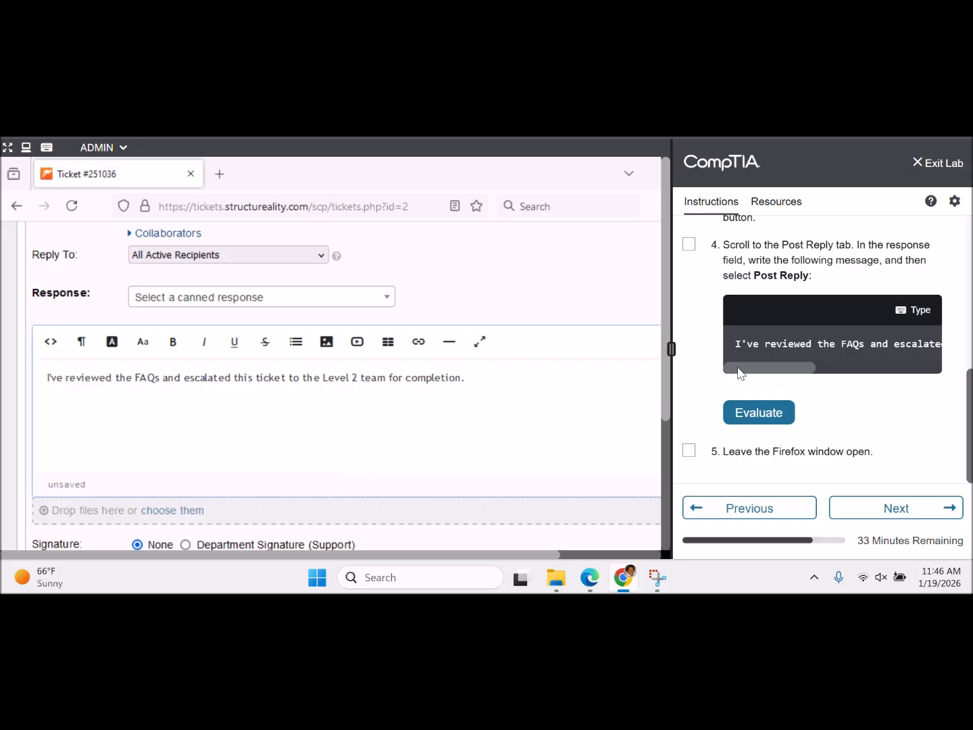
- Tick lab step 4 and have the lab verify the Level 2 escalation
left_click_drag(740, 372, 901, 351)
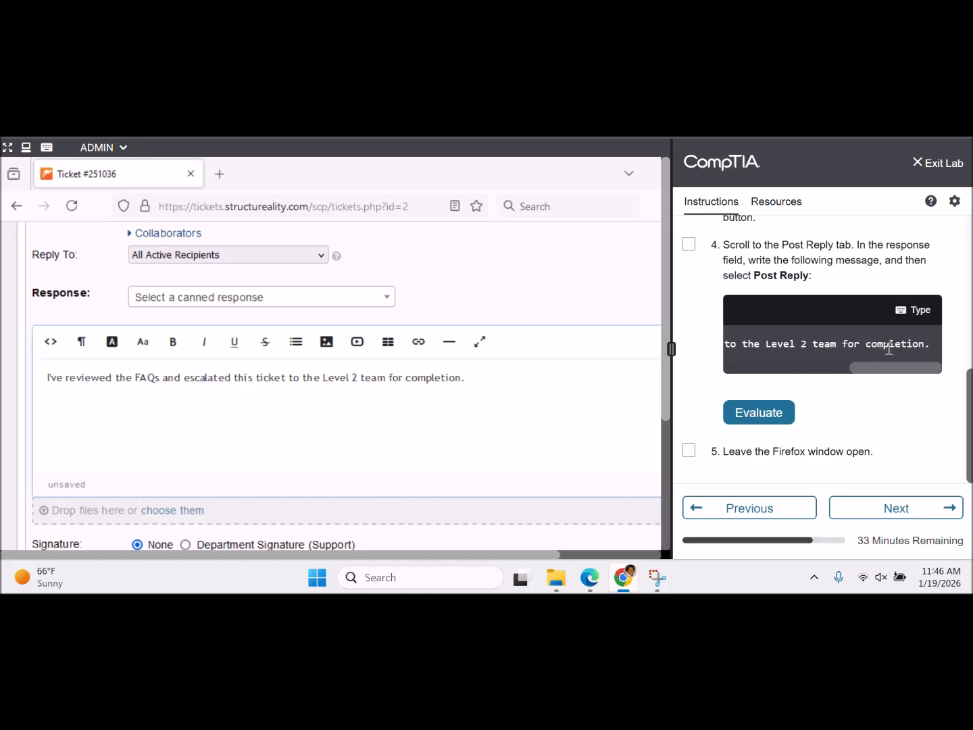
left_click(688, 244)
left_click_drag(665, 269, 671, 362)
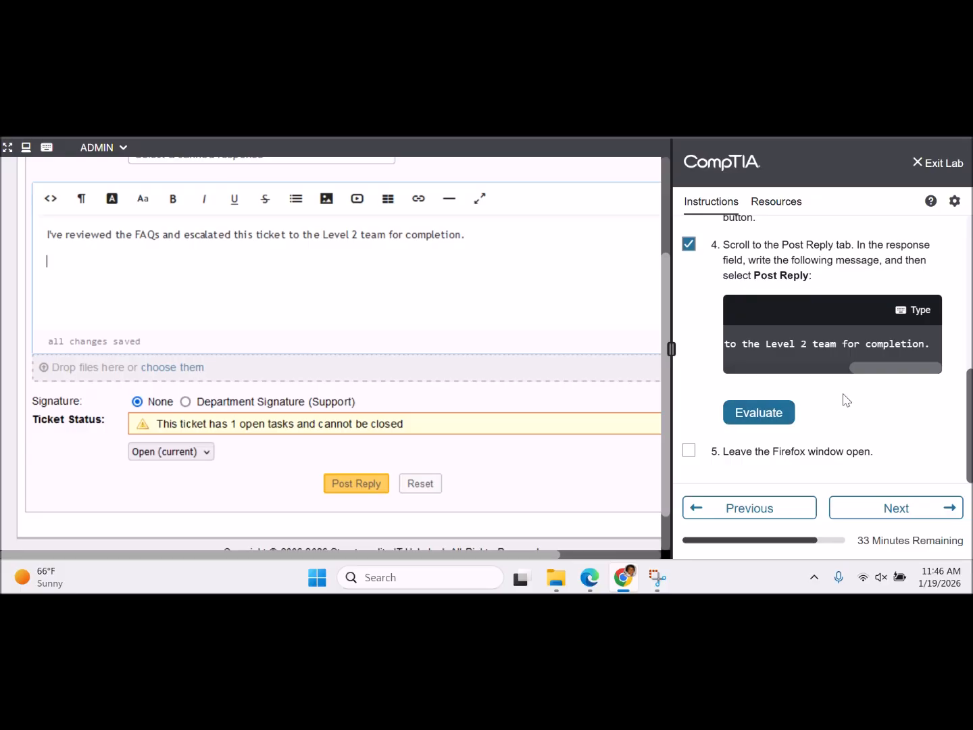
mouse_move(969, 416)
left_mouse_down()
mouse_move(969, 261)
mouse_move(969, 425)
left_mouse_up()
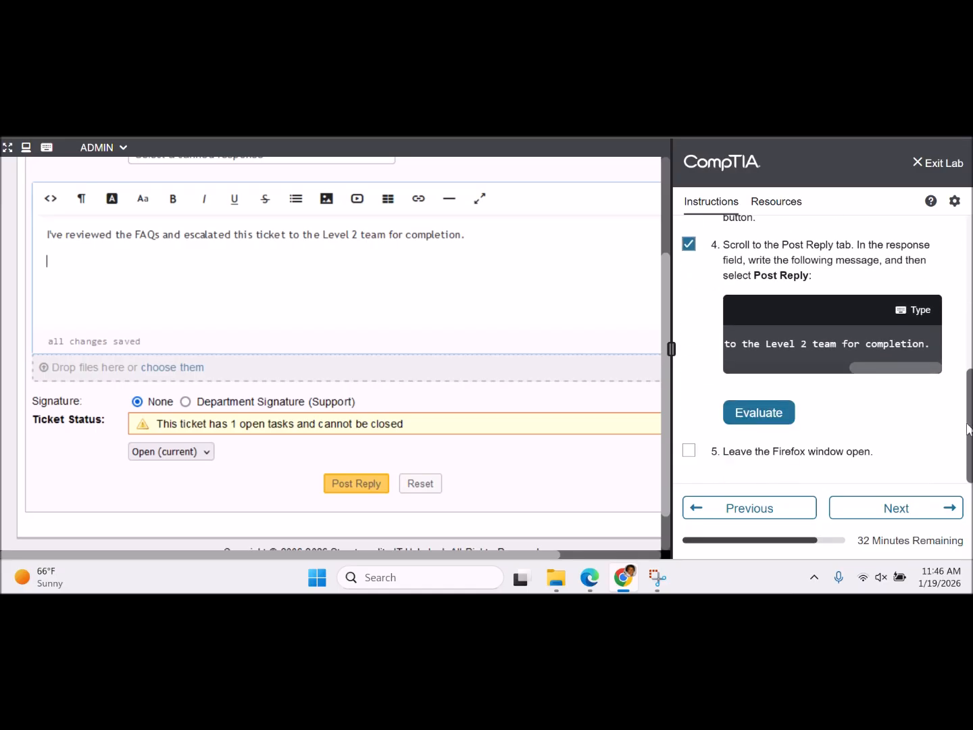
left_click(758, 414)
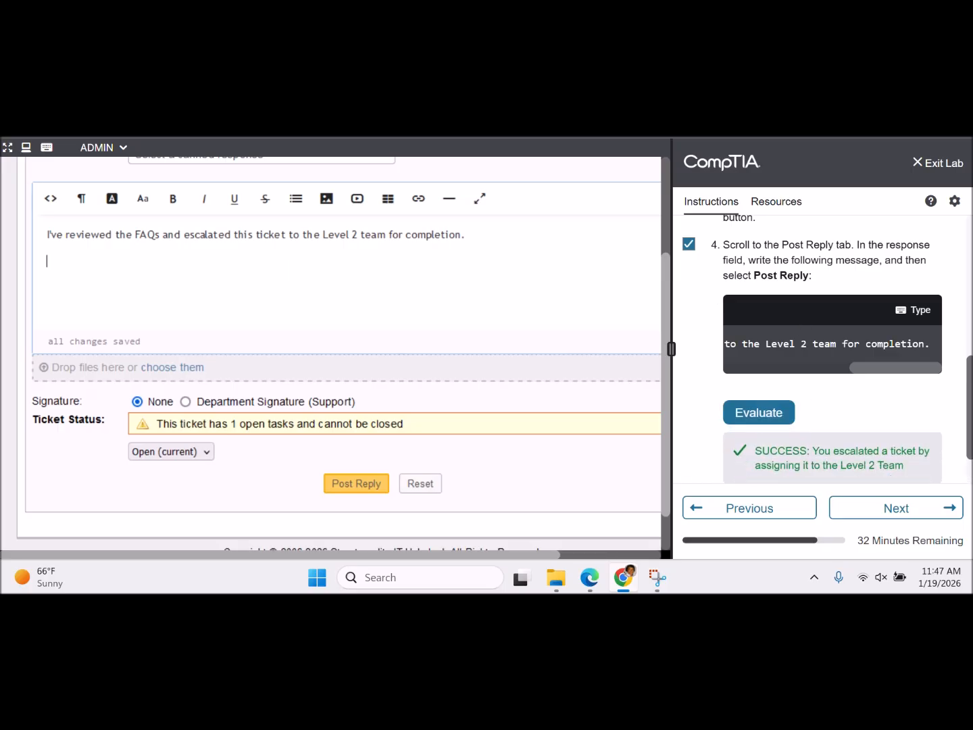
- Tick the leave-Firefox-open step and advance to the Set up user desktop task
scroll(970, 367, "down", 1)
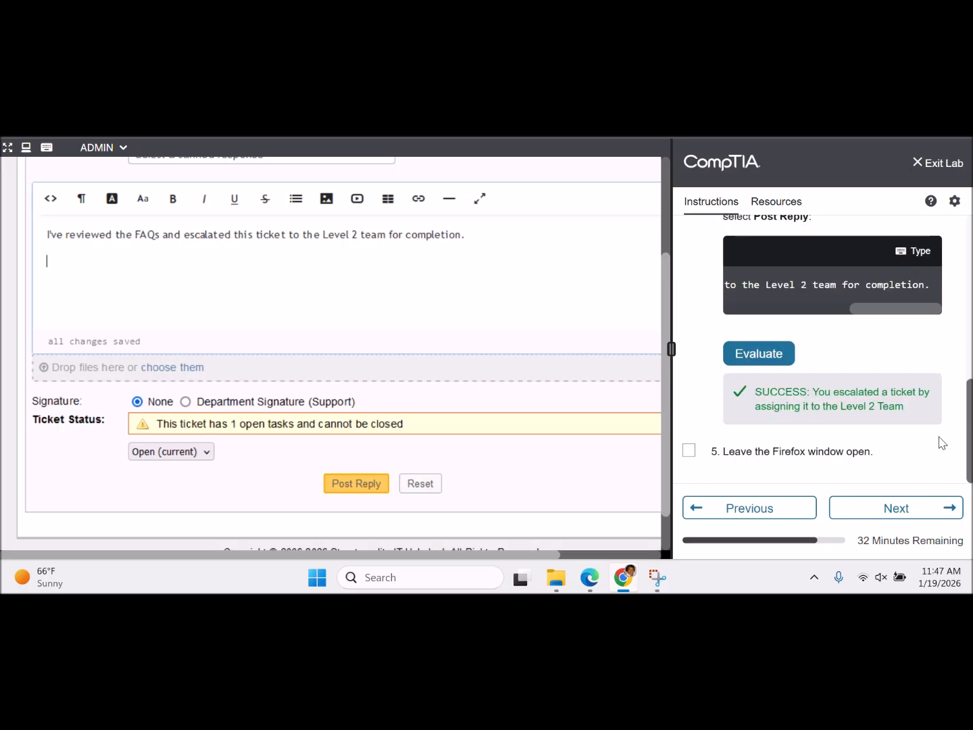
left_click(688, 451)
left_click(888, 506)
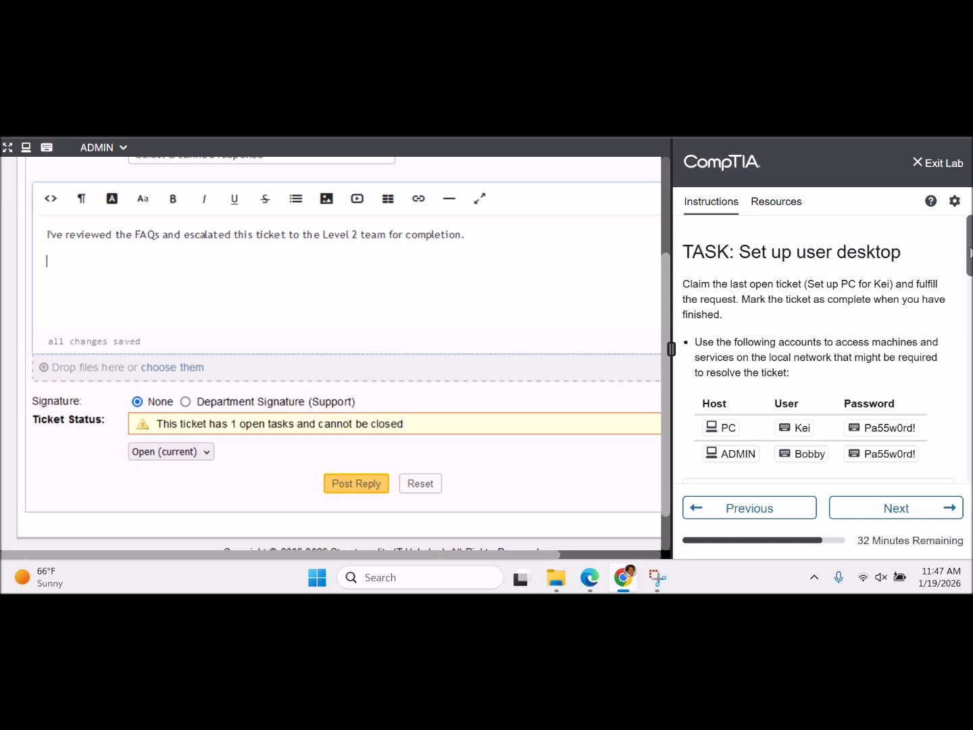
- Scroll the ticket page back to the top and switch the lab console to the PC machine
scroll(970, 253, "down", 1)
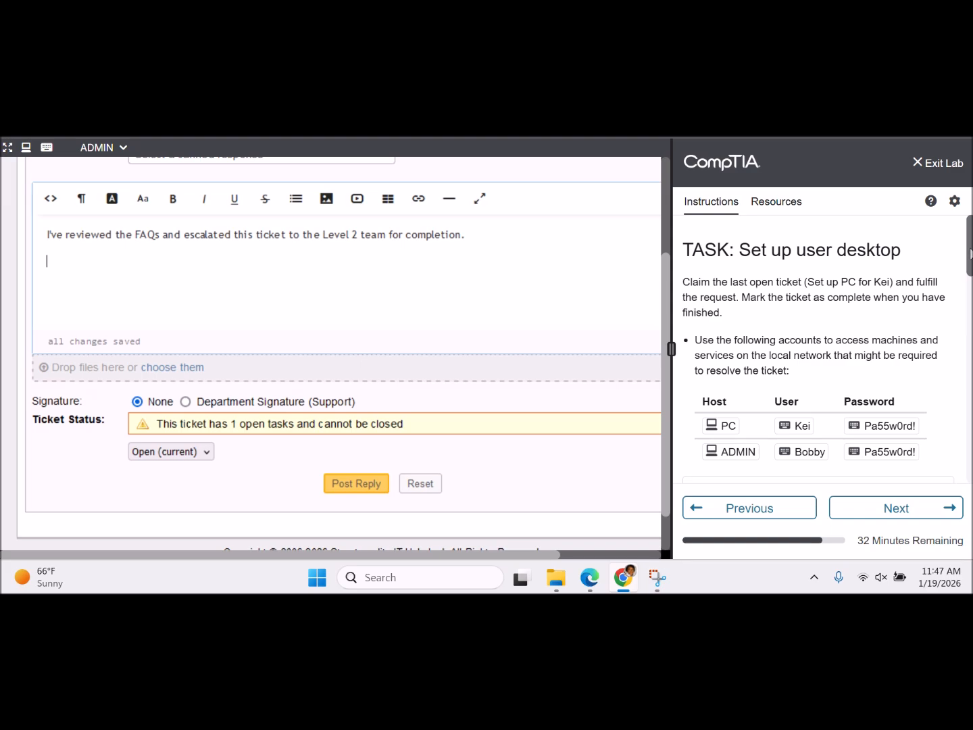
scroll(971, 253, "down", 1)
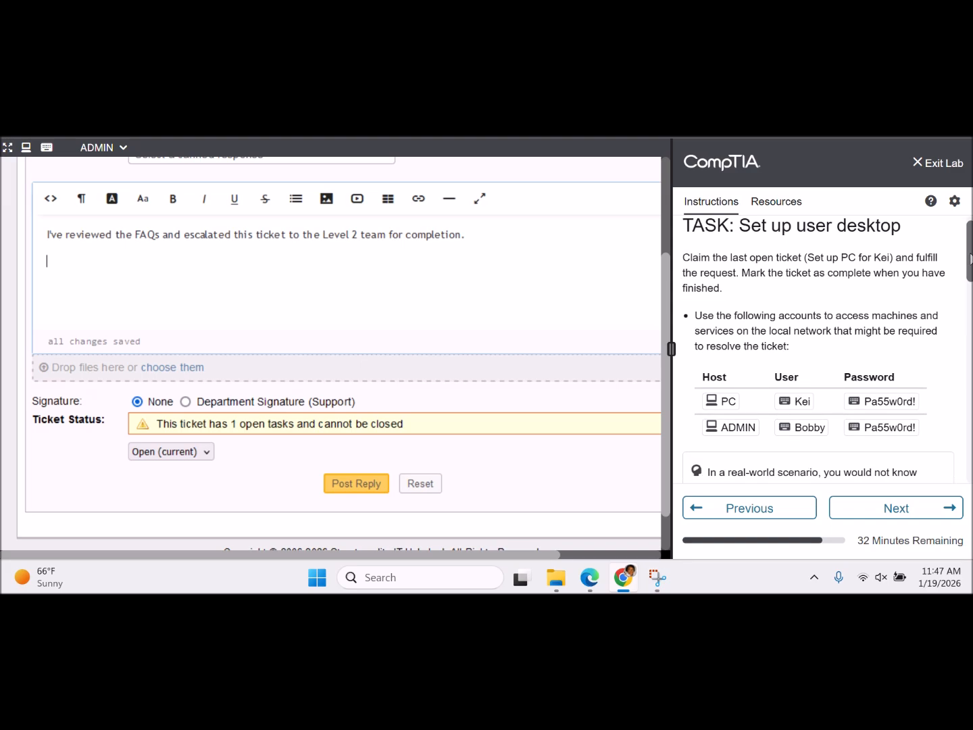
scroll(971, 260, "down", 1)
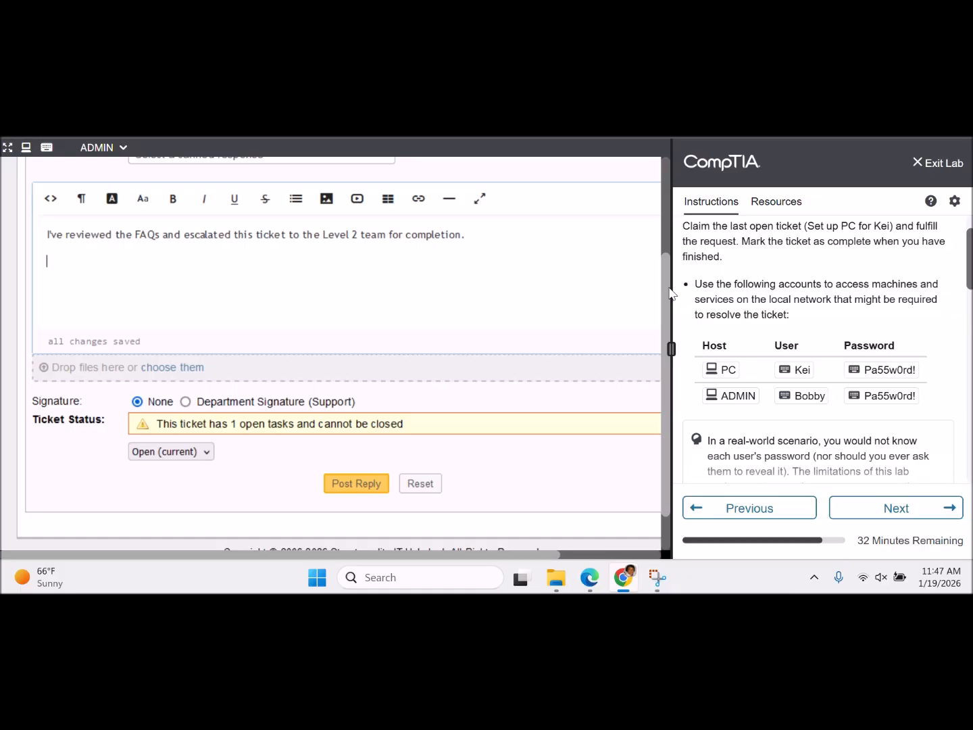
scroll(659, 202, "up", 2)
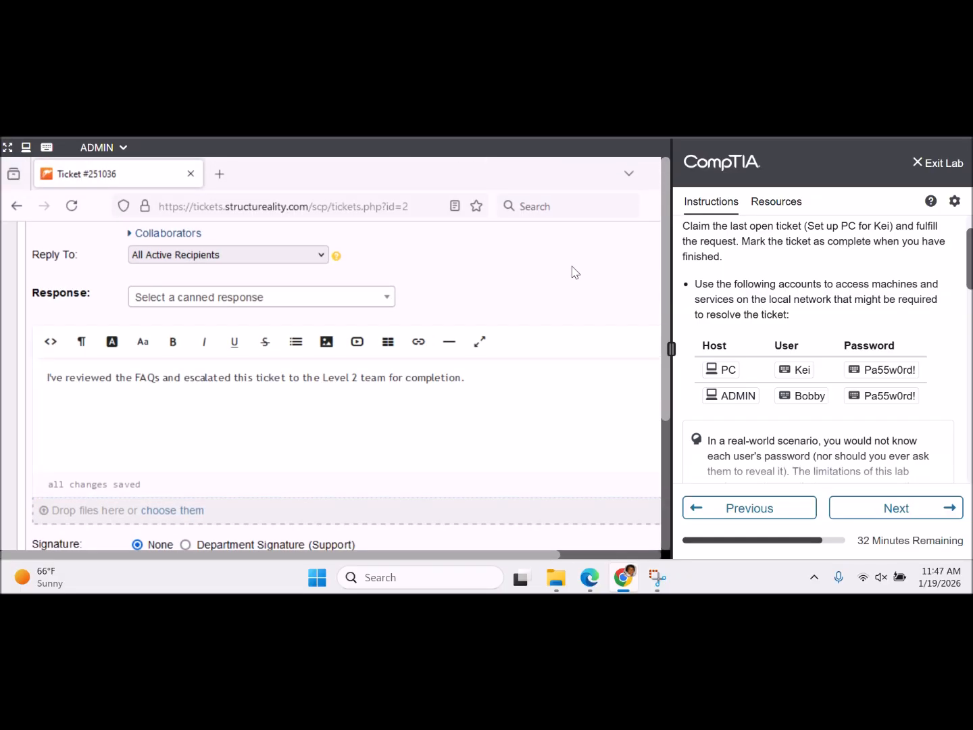
scroll(572, 272, "up", 1)
scroll(573, 271, "up", 10)
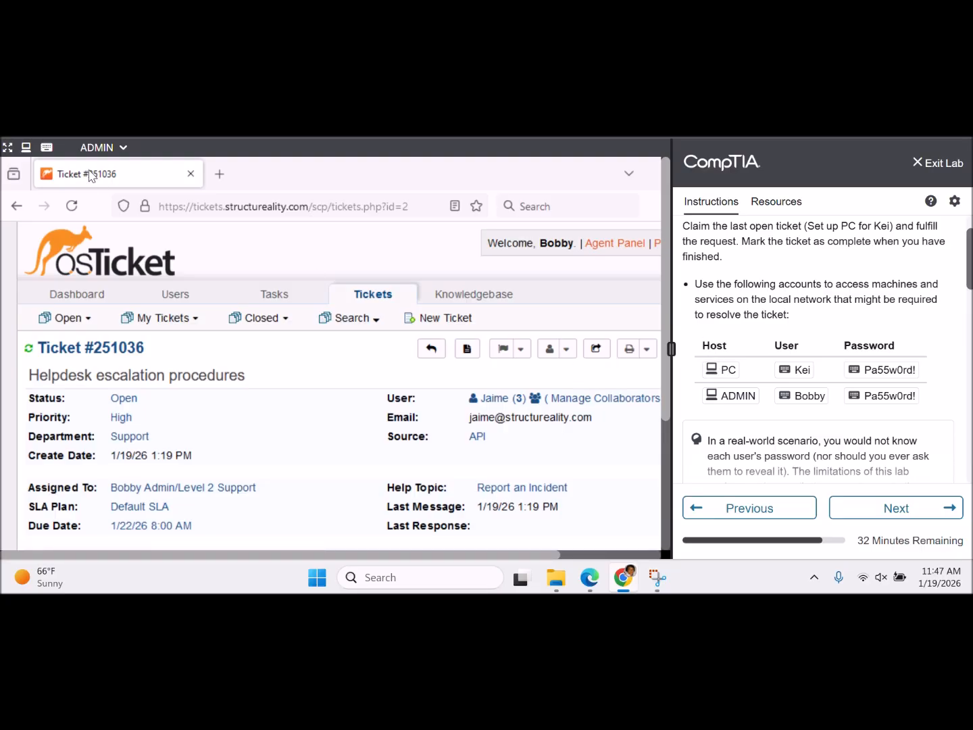
left_click(122, 147)
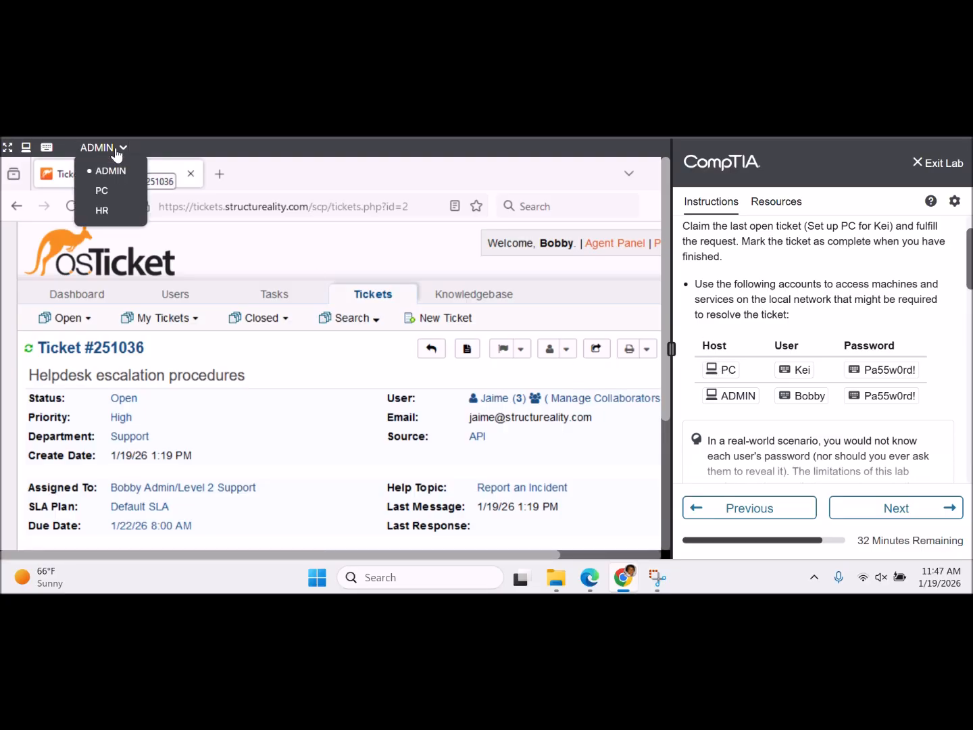
left_click(103, 192)
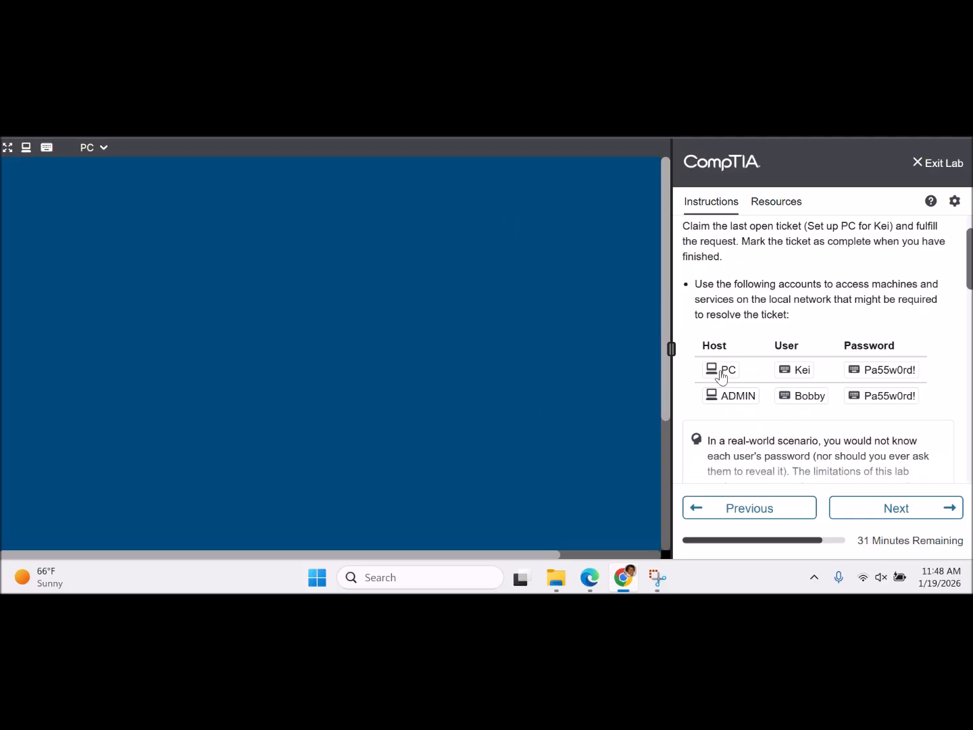
- Dismiss the PC lock screen and expand the full password tip in the instructions
left_click_drag(664, 266, 661, 452)
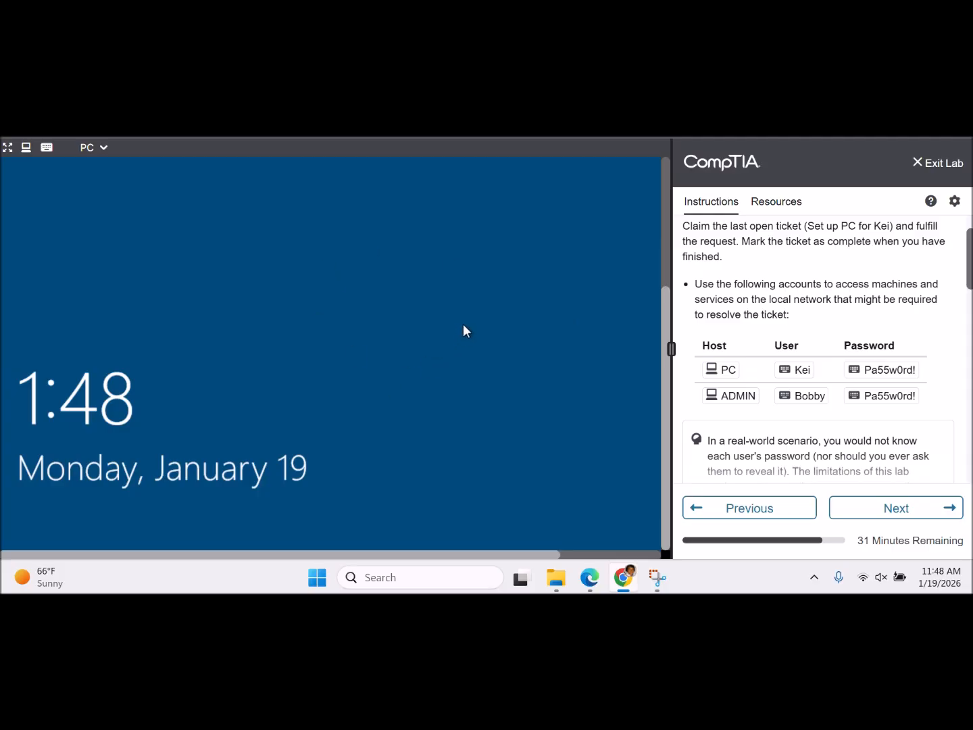
left_click(475, 300)
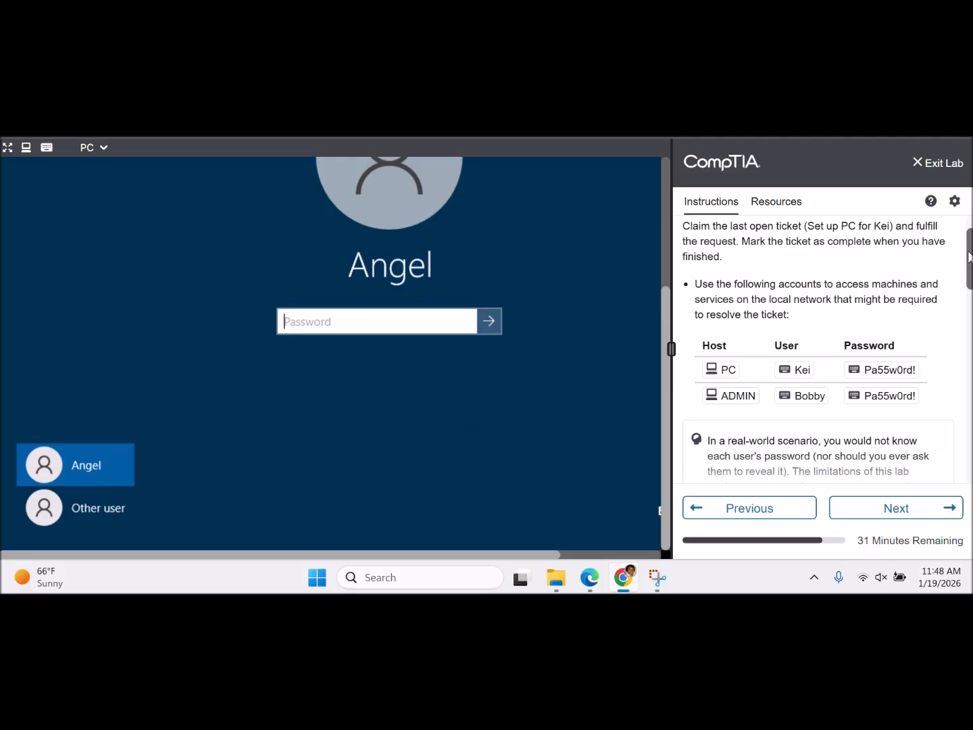
scroll(820, 351, "down", 1)
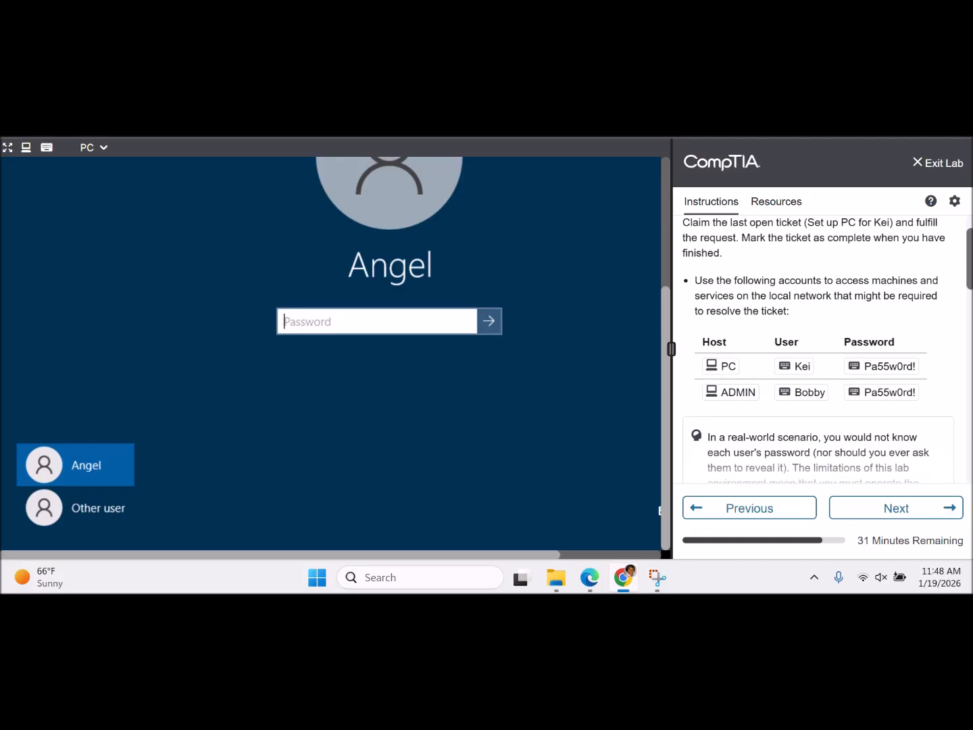
scroll(819, 351, "down", 2)
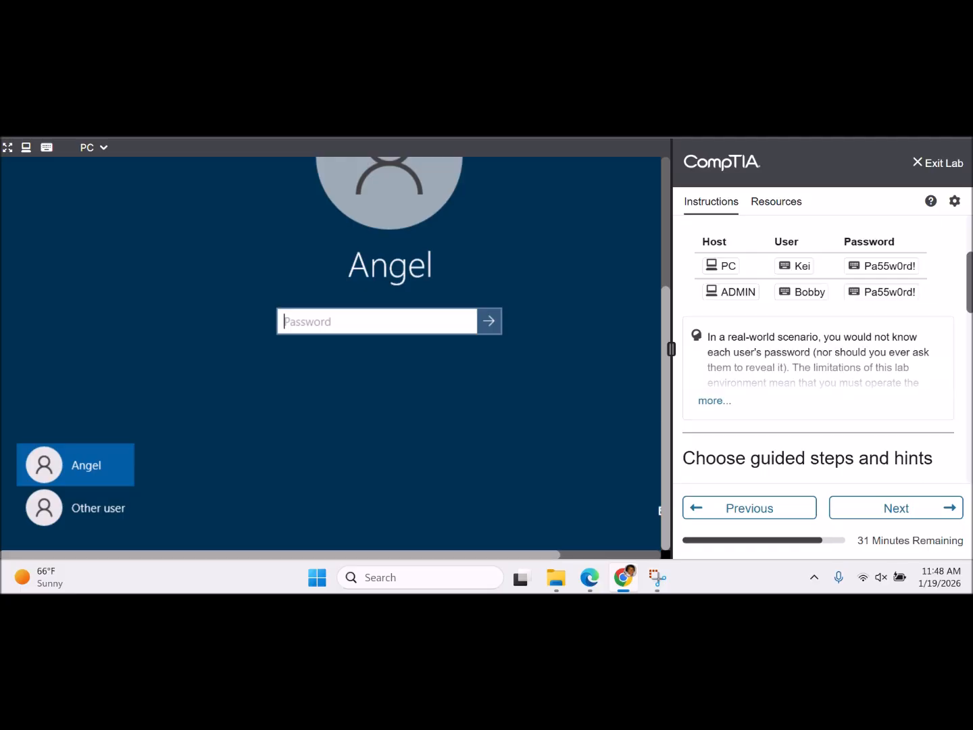
left_click(715, 407)
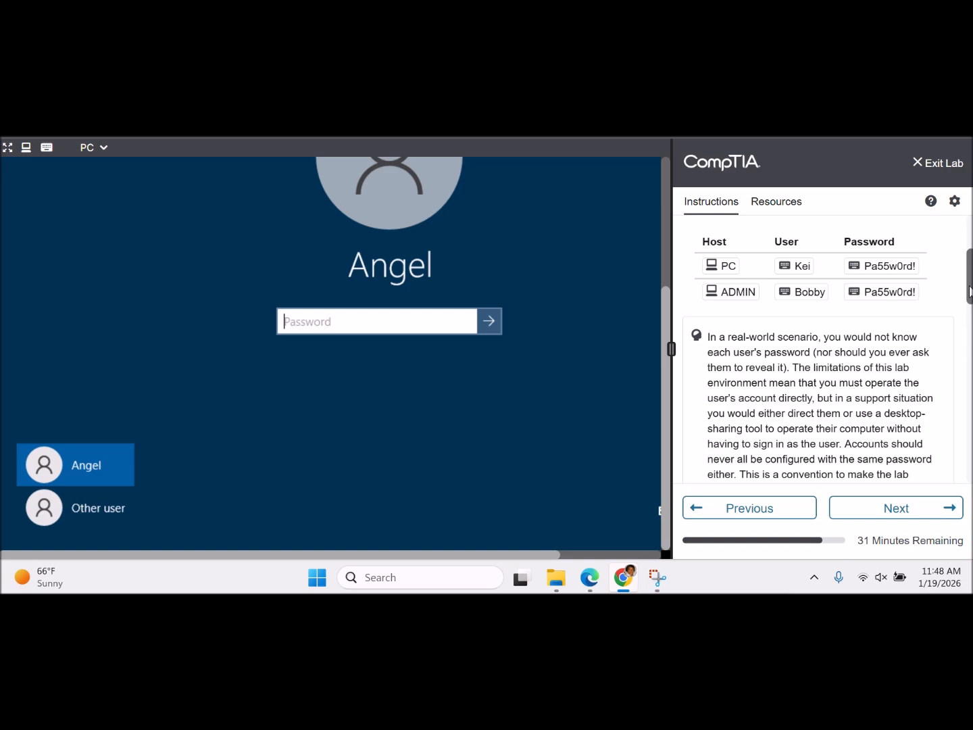
left_click_drag(969, 291, 969, 312)
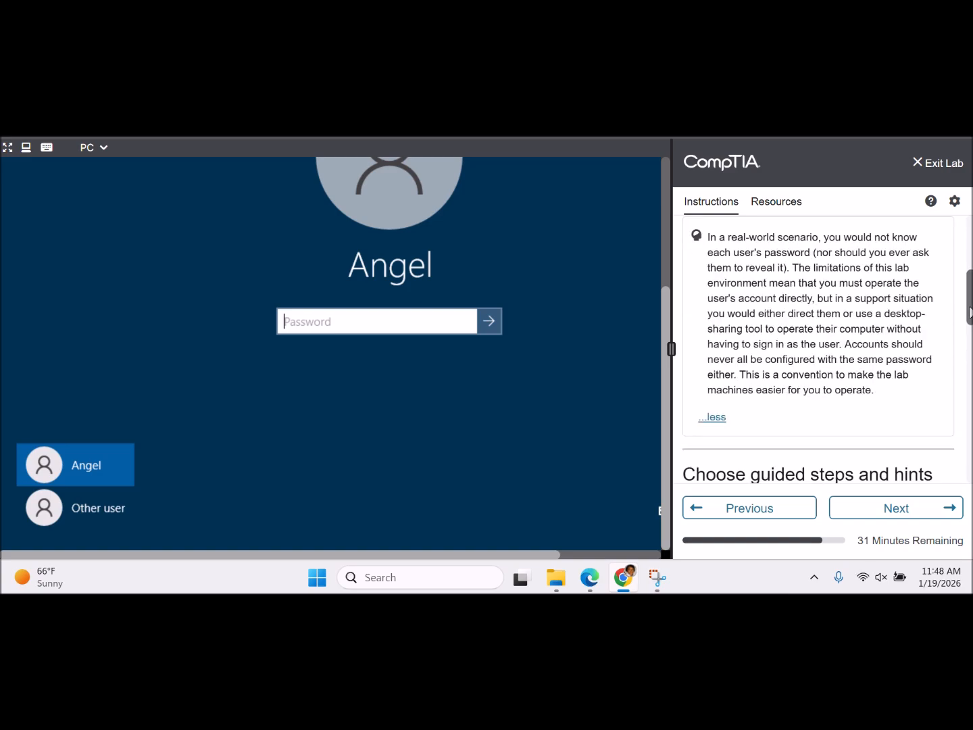
left_click_drag(971, 312, 971, 353)
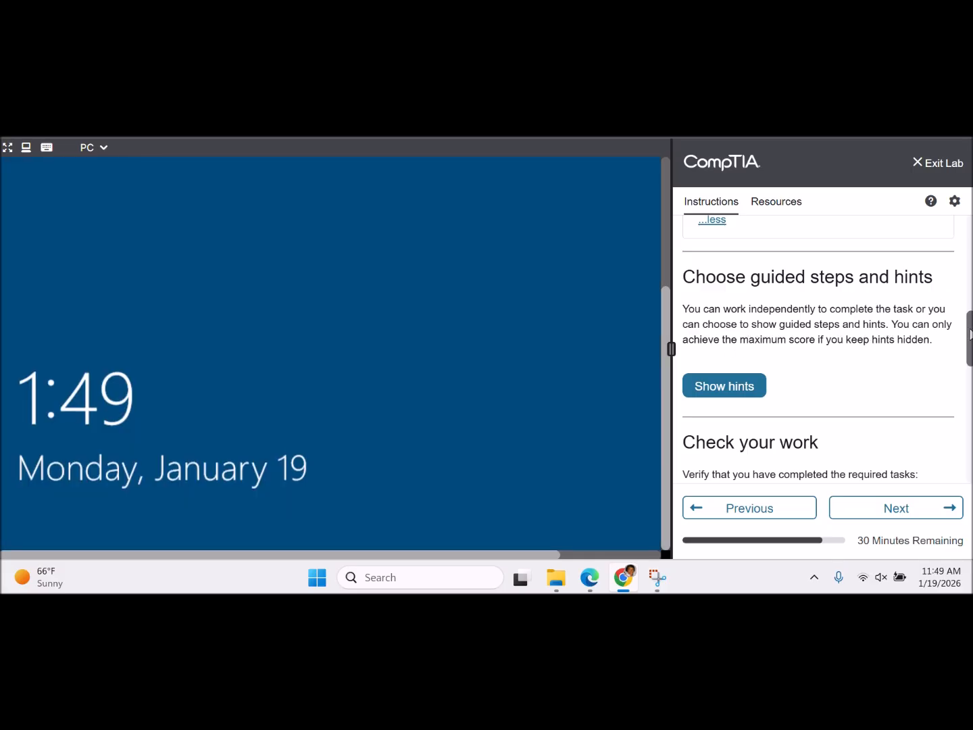
left_click_drag(969, 334, 972, 380)
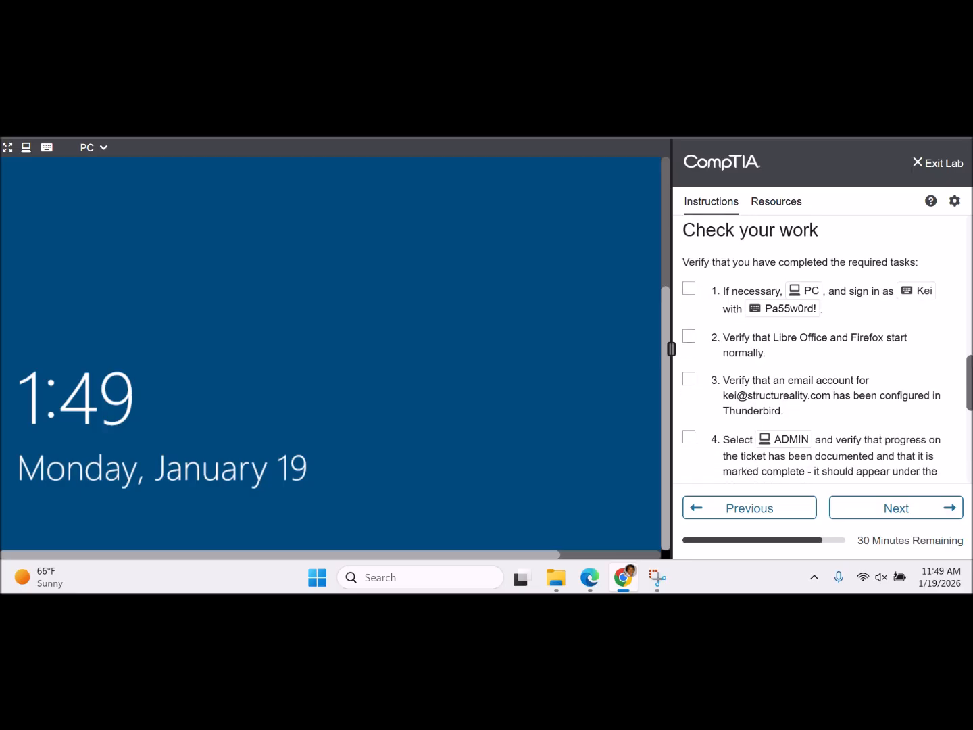
- Sign in on the PC as Other user with the lab account's user name and password
left_click(515, 377)
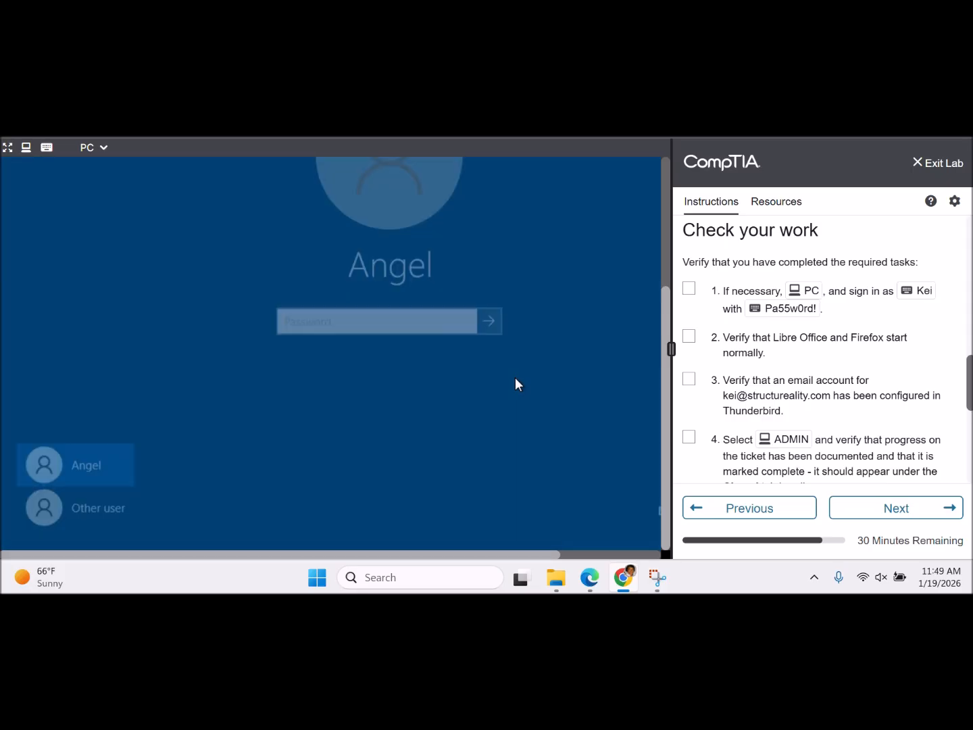
left_click(114, 511)
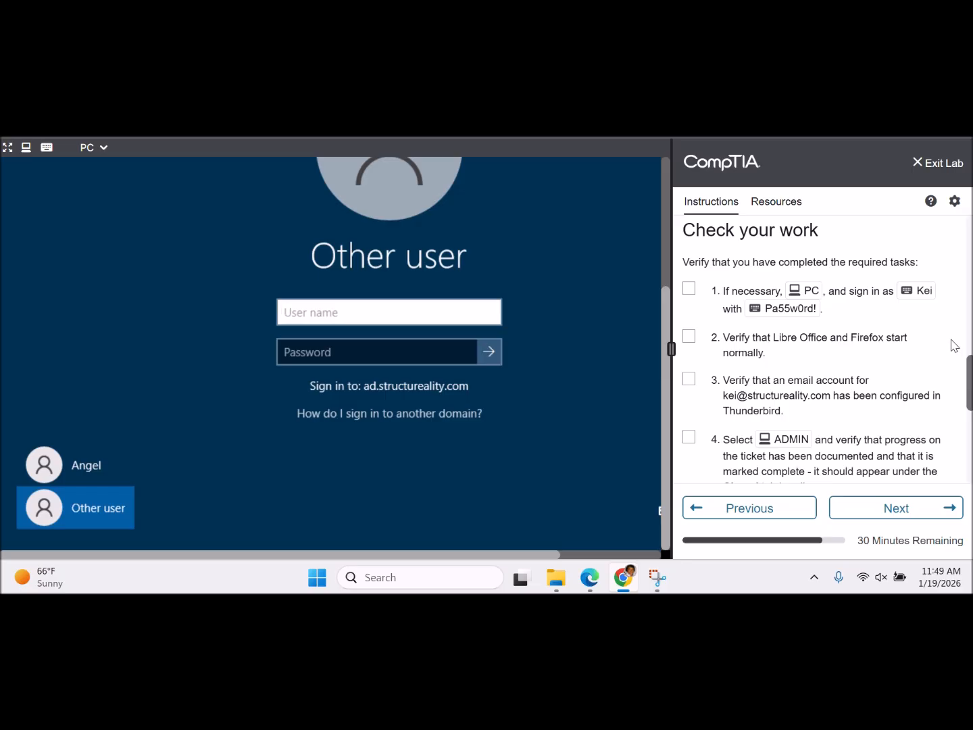
left_click(913, 295)
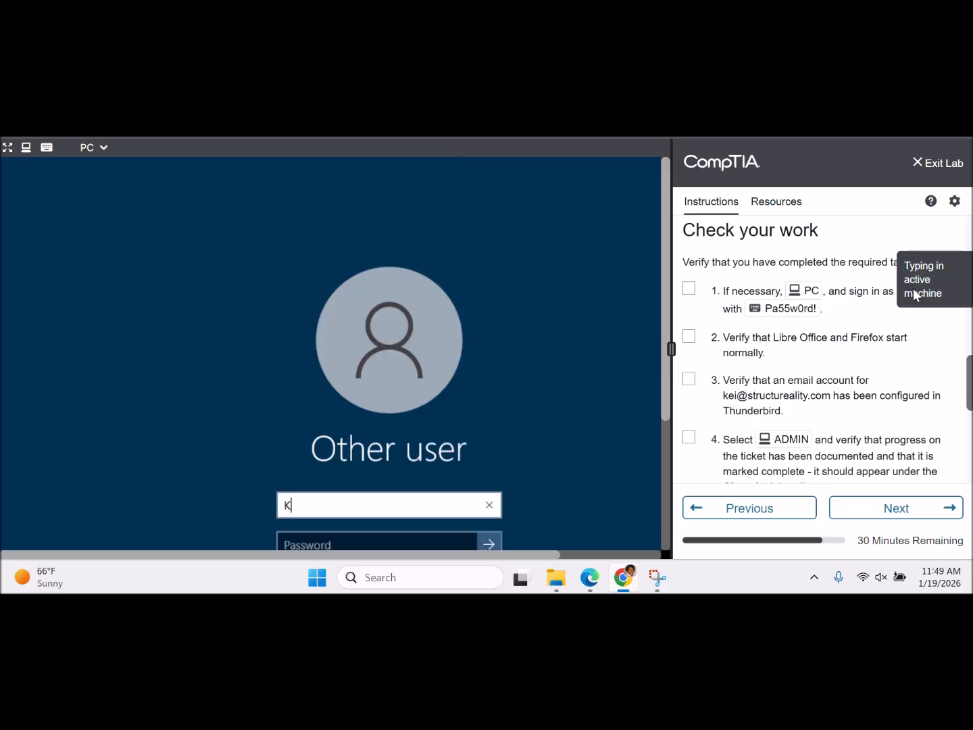
left_click(445, 540)
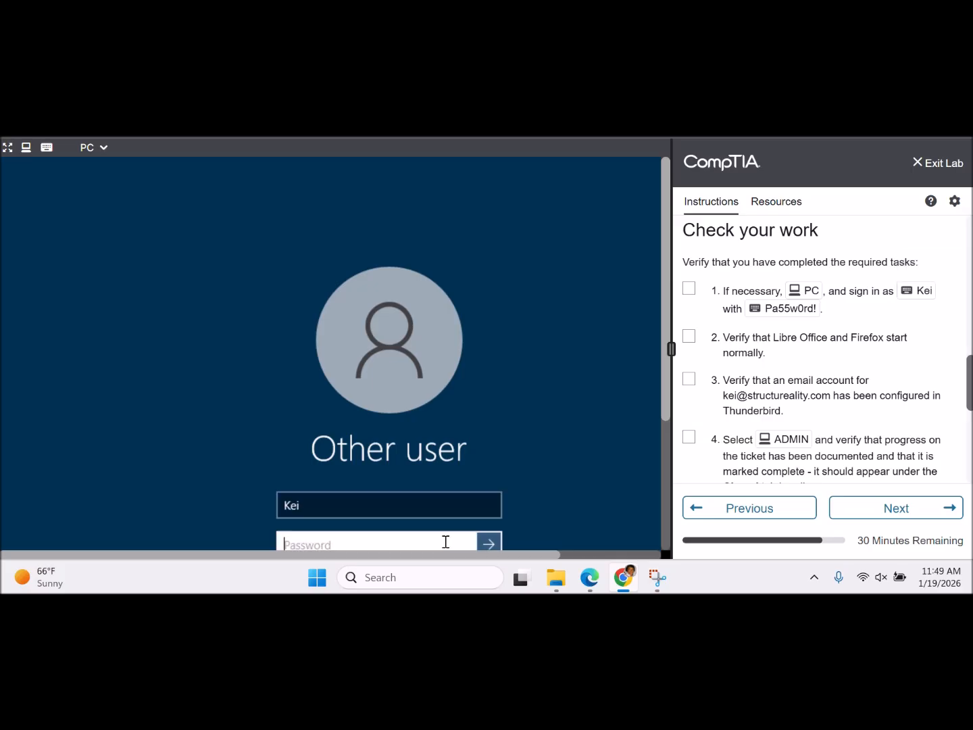
left_click(785, 310)
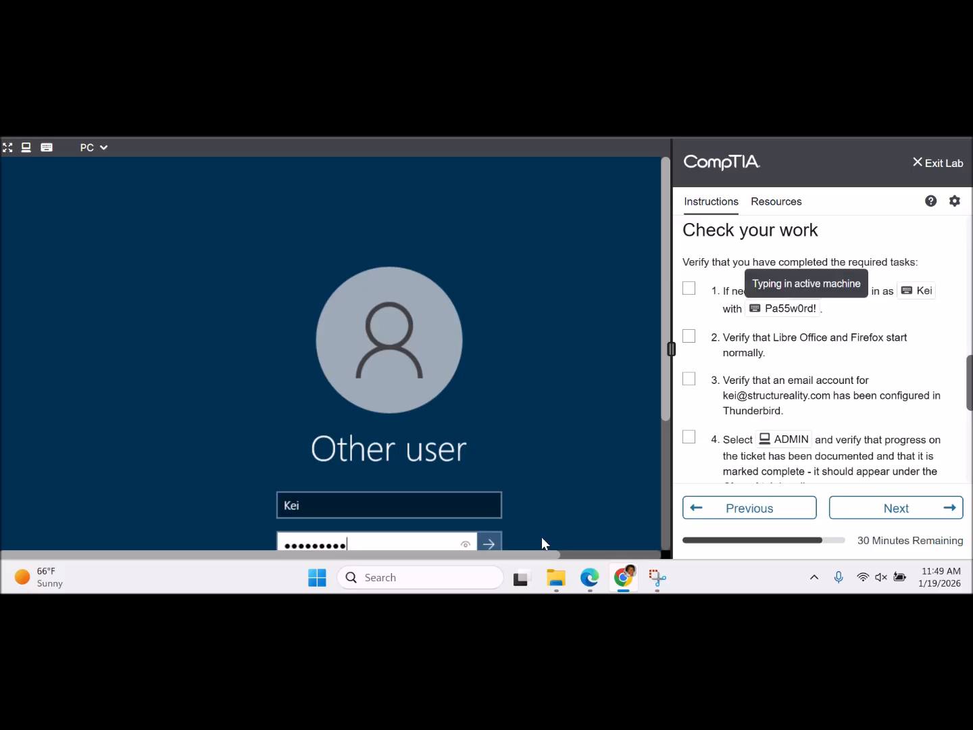
left_click(487, 543)
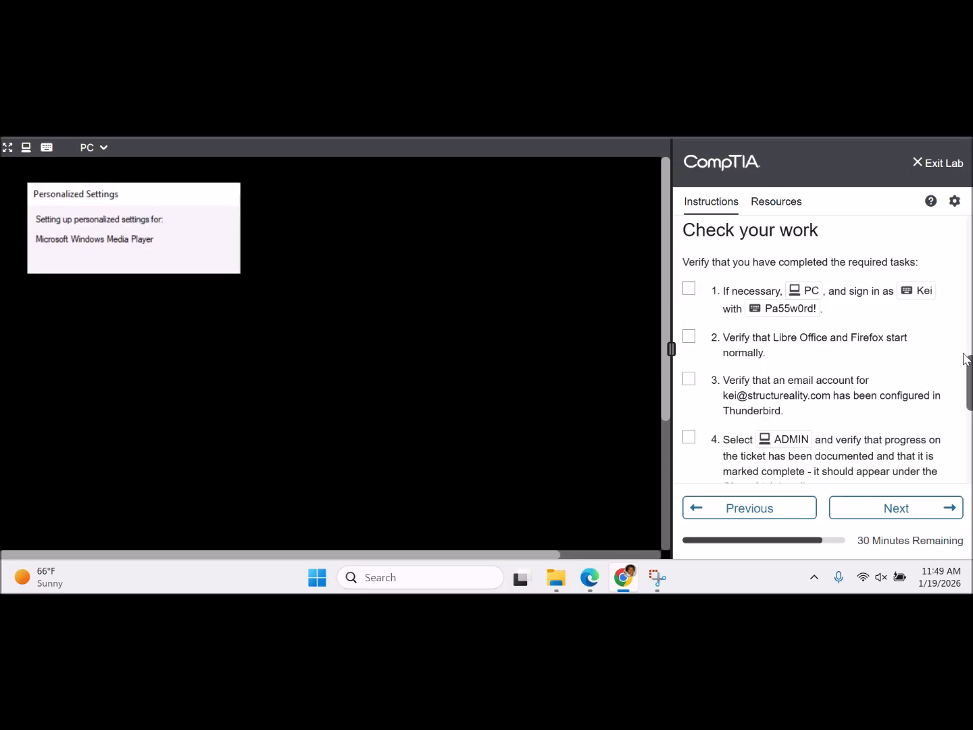
left_click_drag(969, 364, 962, 230)
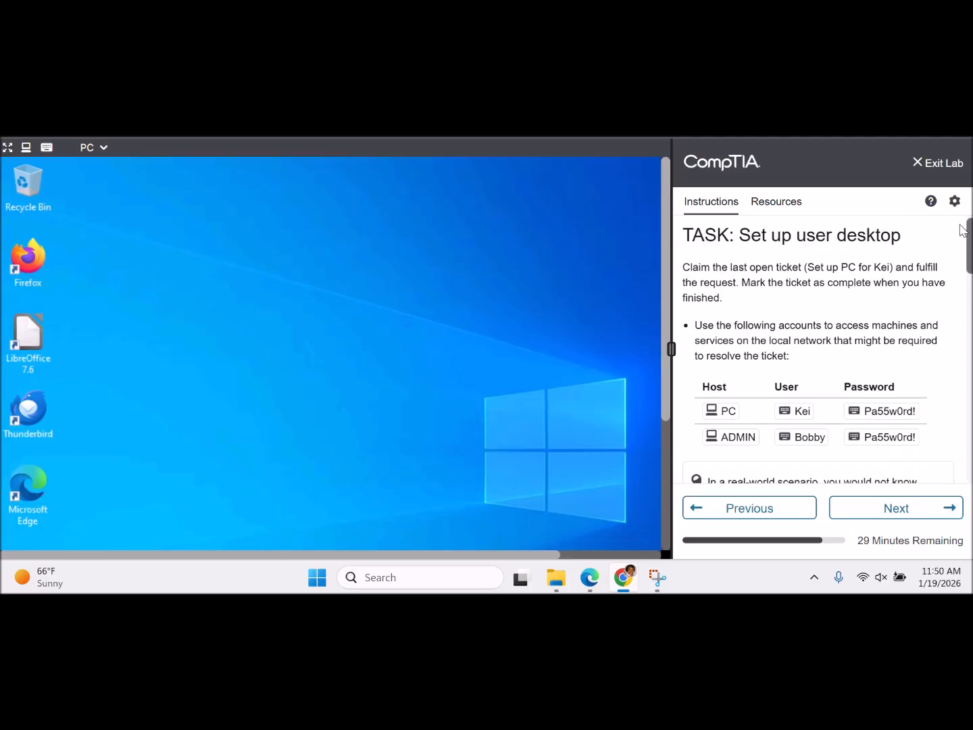
- Tick the sign-in step under Check your work and bring up the machine list
left_click_drag(962, 230, 967, 375)
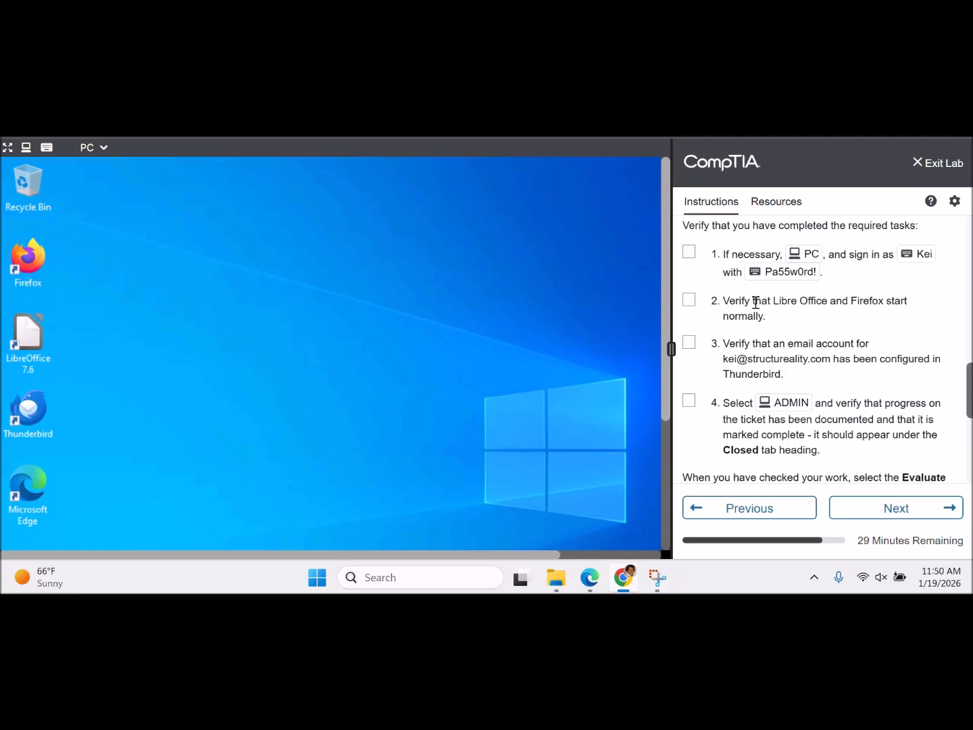
left_click(688, 252)
left_click(100, 153)
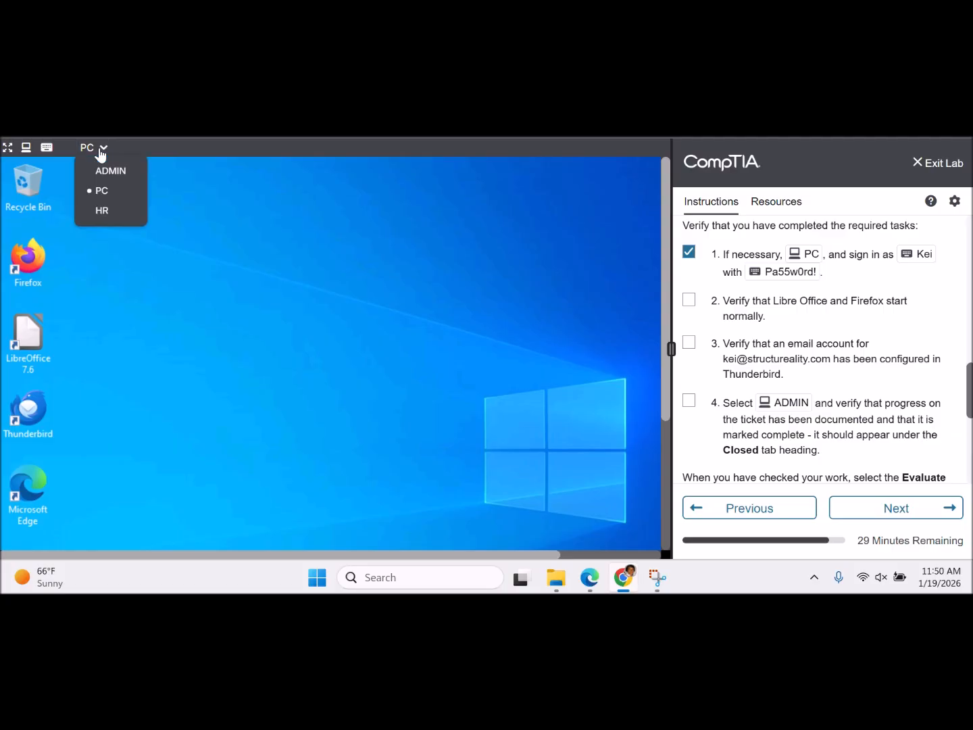
- Back on ADMIN, renew the ticket hold and show ticket #251036's Review FAQs task
left_click(108, 173)
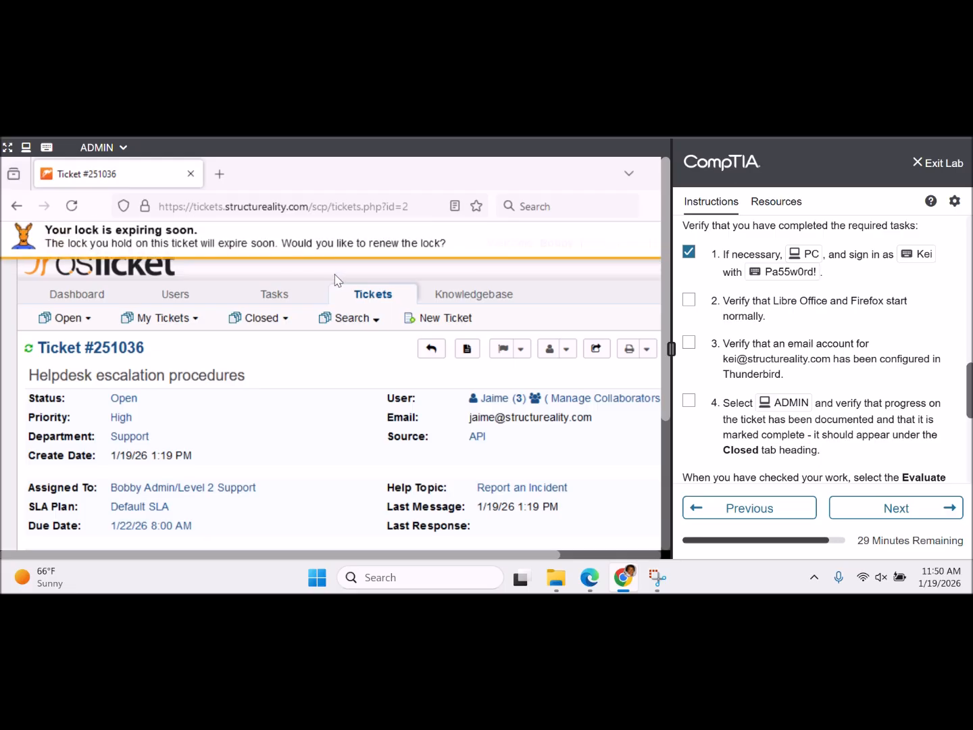
mouse_move(296, 304)
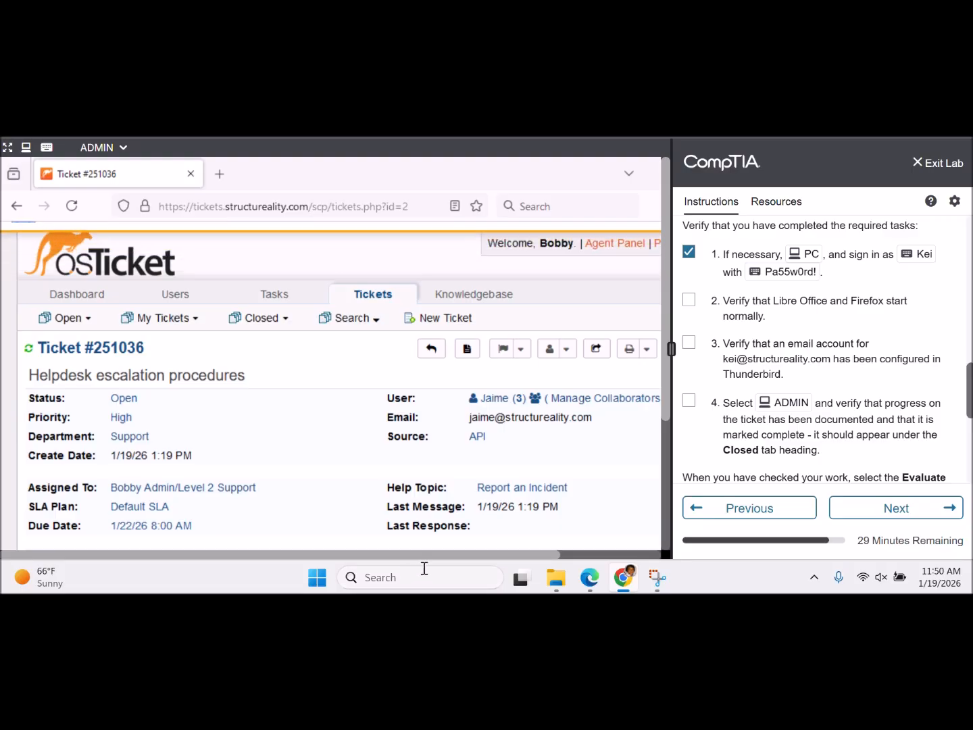
left_click_drag(436, 558, 571, 548)
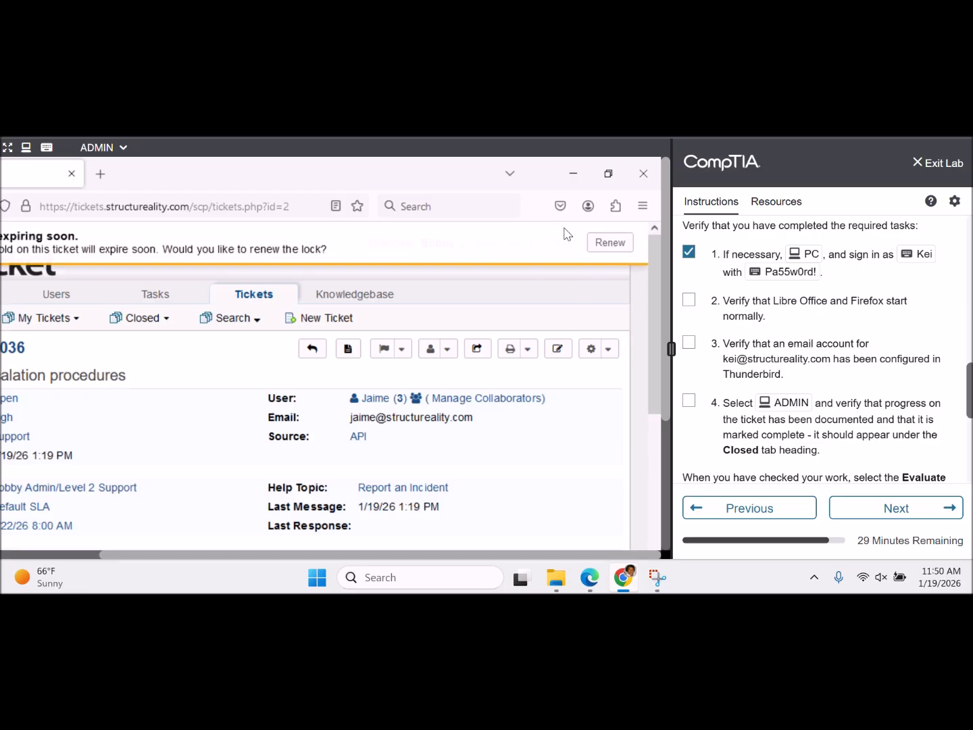
left_click(606, 242)
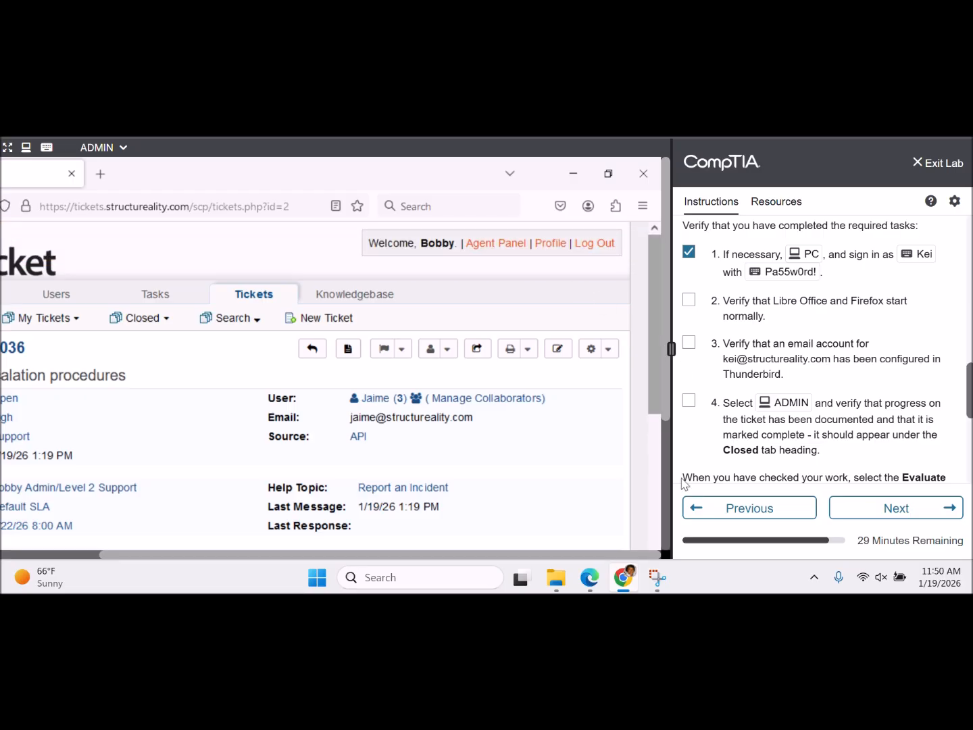
left_click_drag(554, 554, 460, 557)
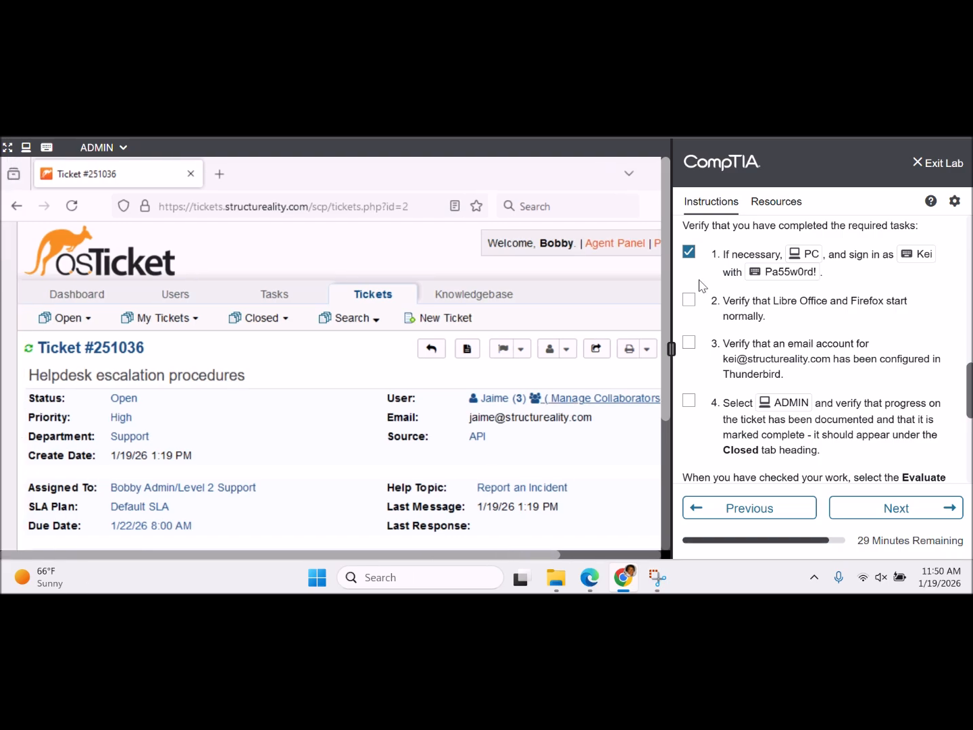
left_click_drag(667, 304, 666, 385)
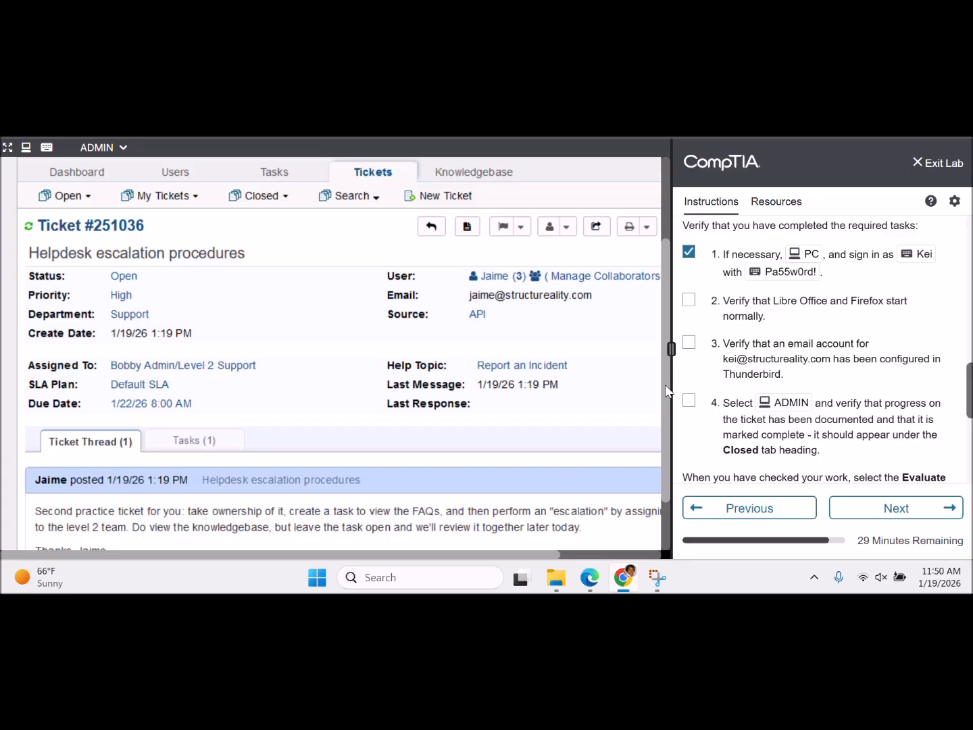
left_click_drag(665, 384, 665, 420)
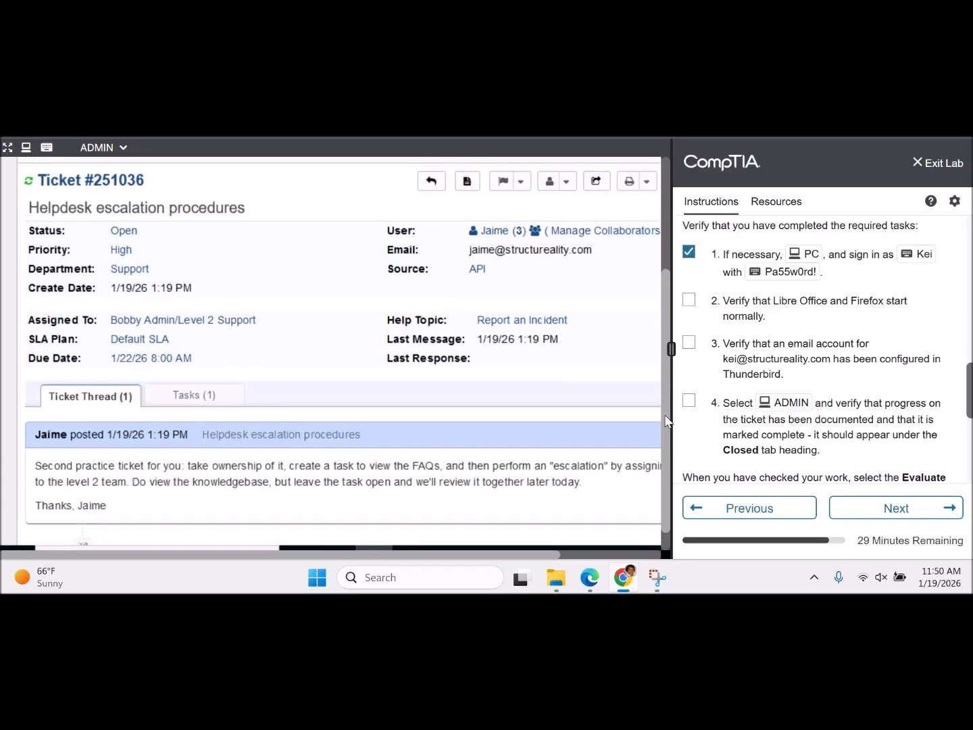
left_click(192, 397)
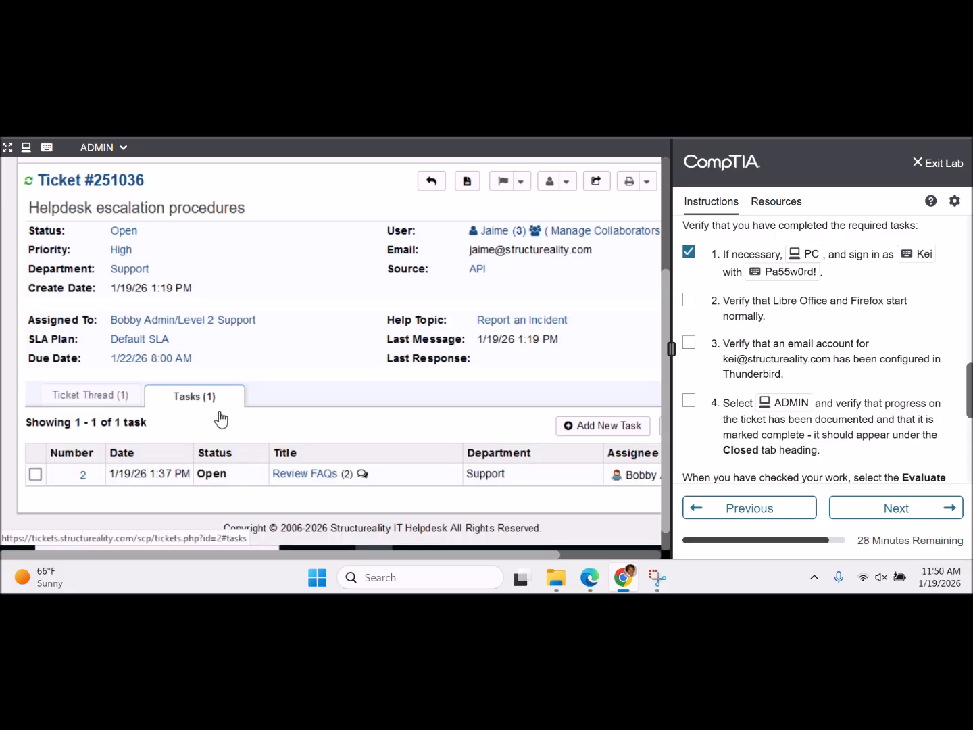
left_click(305, 474)
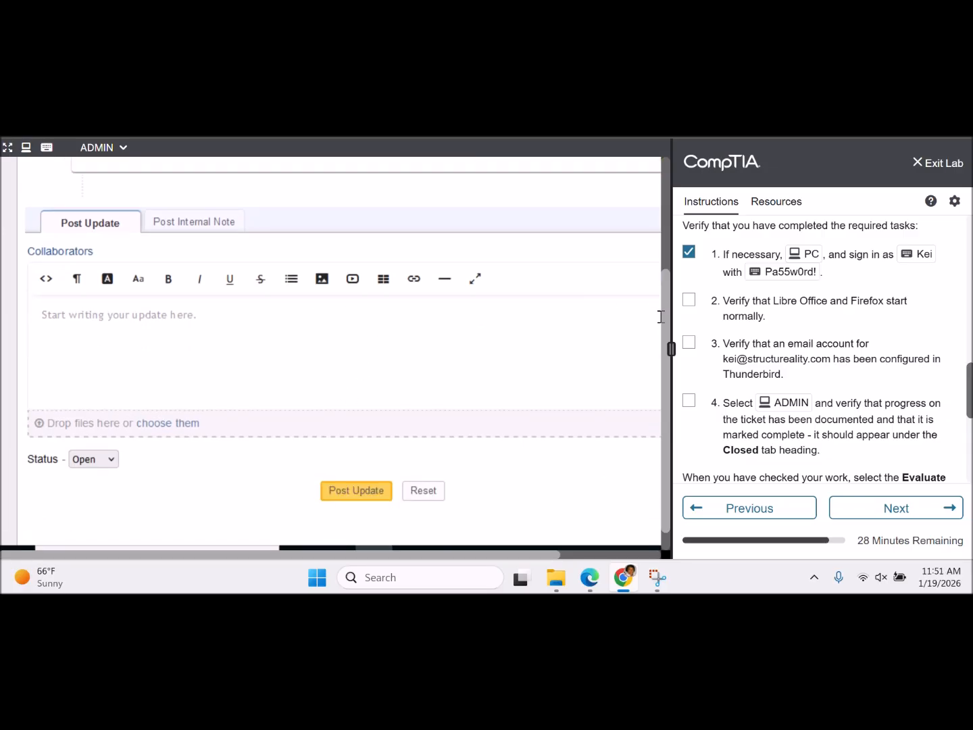
scroll(662, 318, "up", 3)
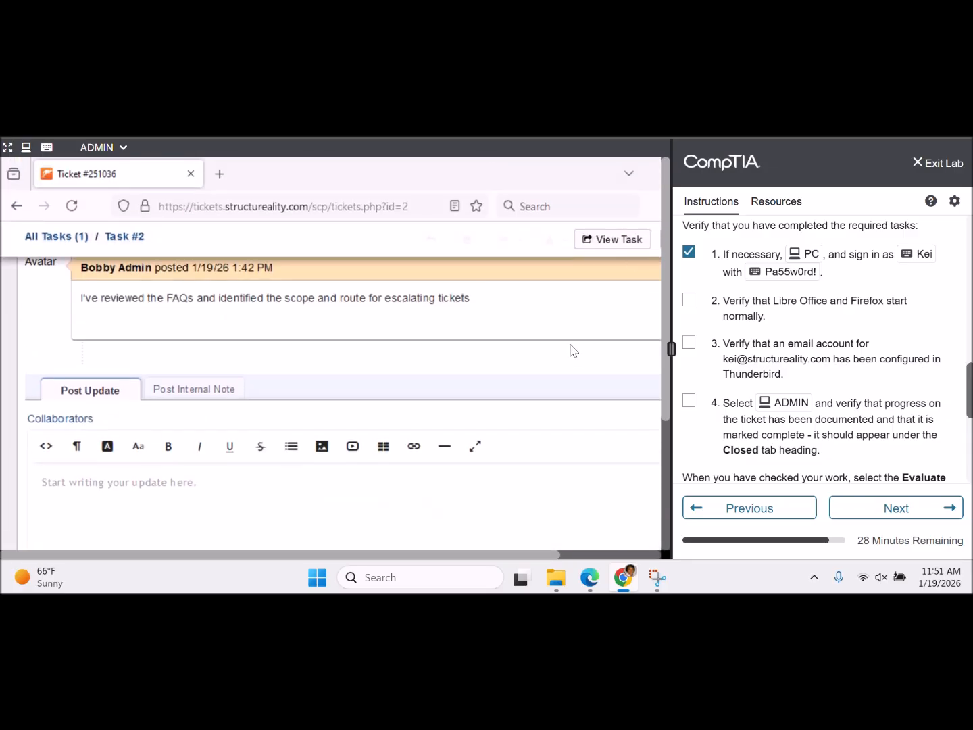
scroll(565, 369, "up", 10)
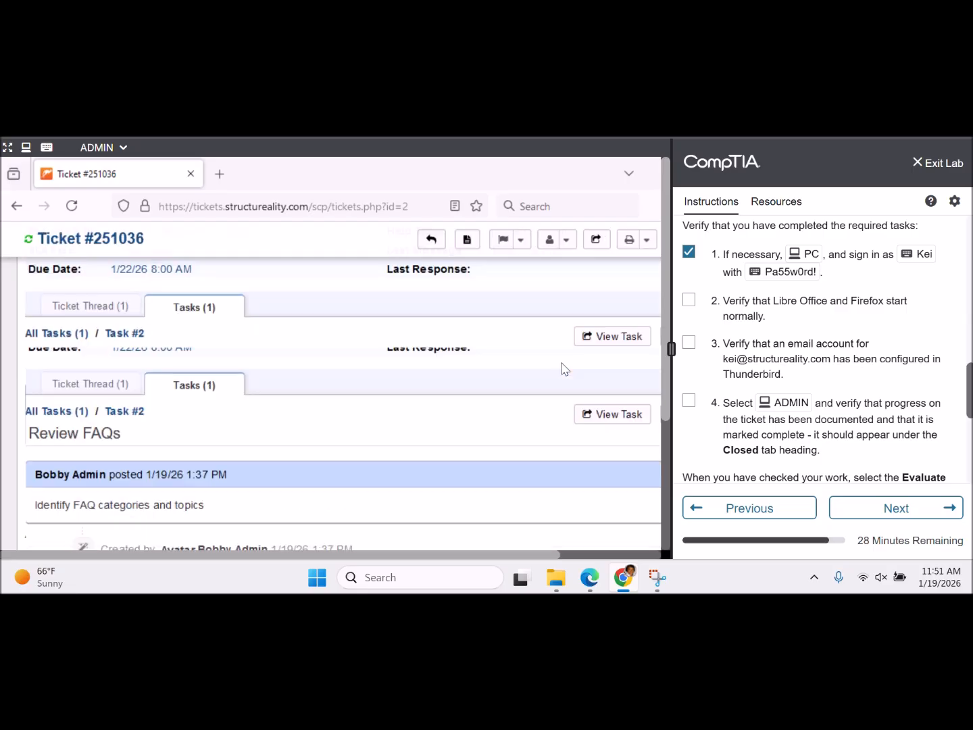
scroll(565, 369, "down", 2)
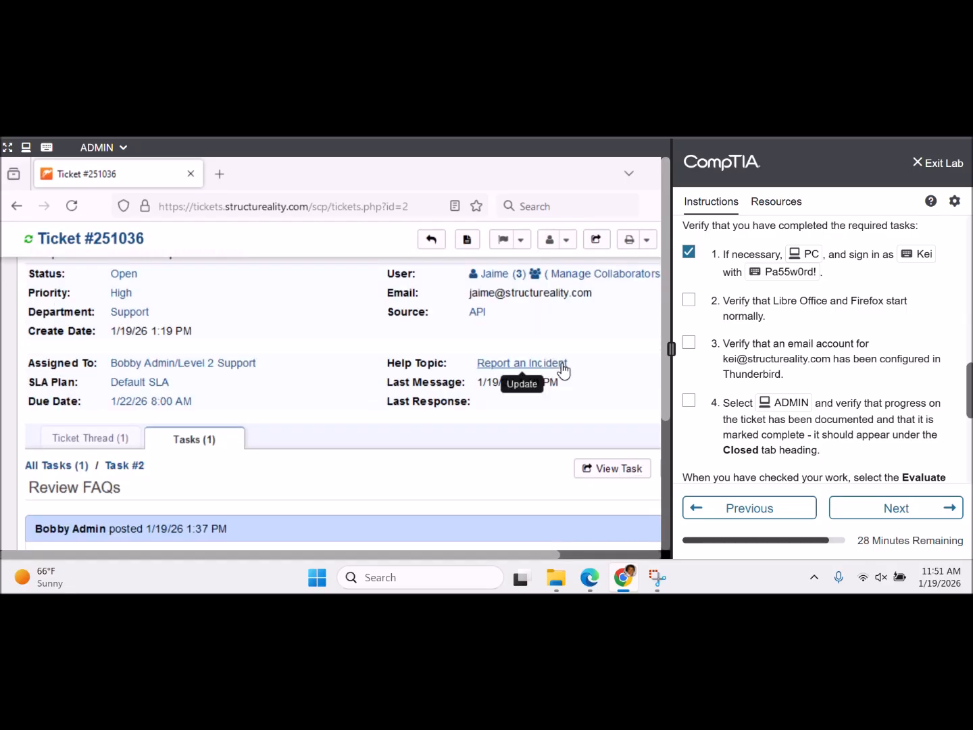
left_click(108, 439)
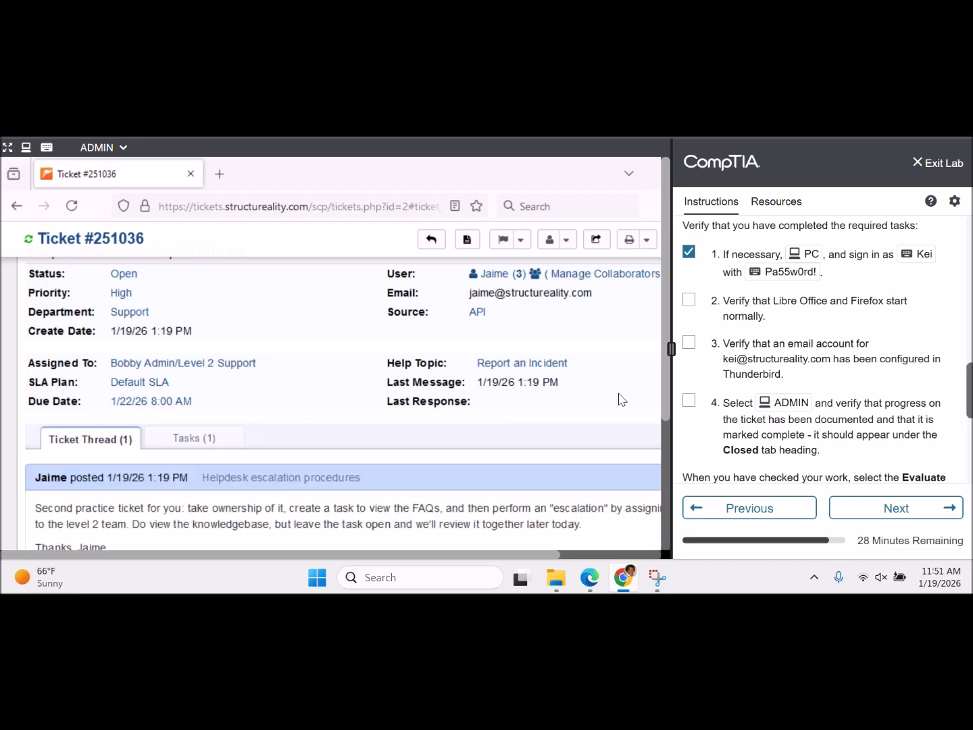
left_click_drag(969, 371, 968, 224)
scroll(817, 348, "down", 2)
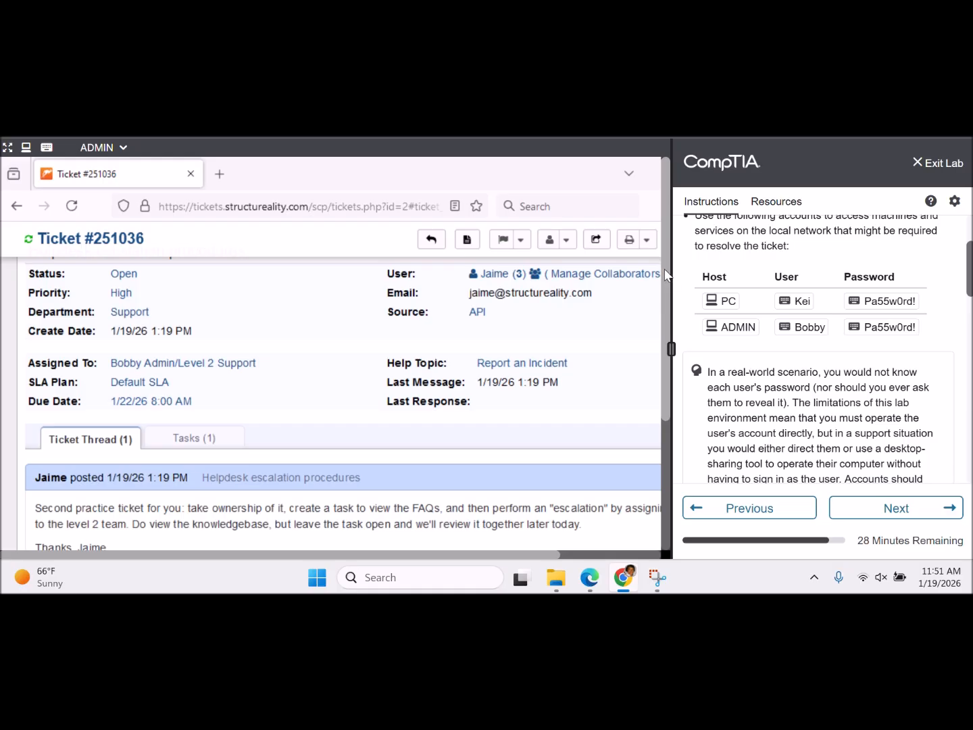
scroll(662, 304, "down", 3)
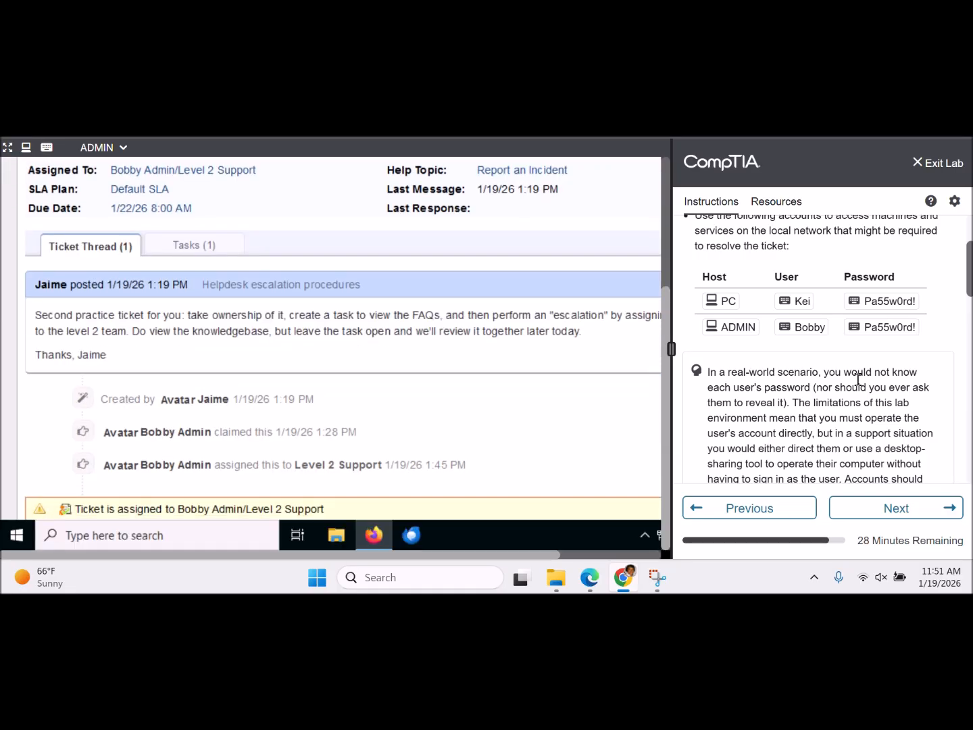
left_click_drag(970, 284, 971, 389)
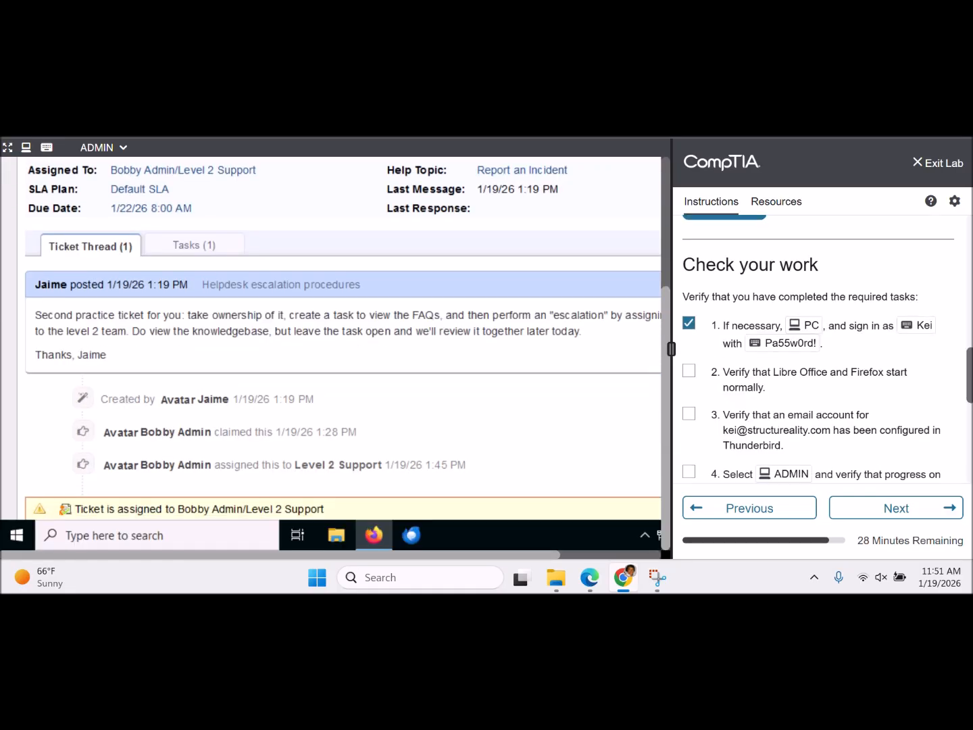
scroll(821, 348, "down", 2)
scroll(681, 292, "up", 10)
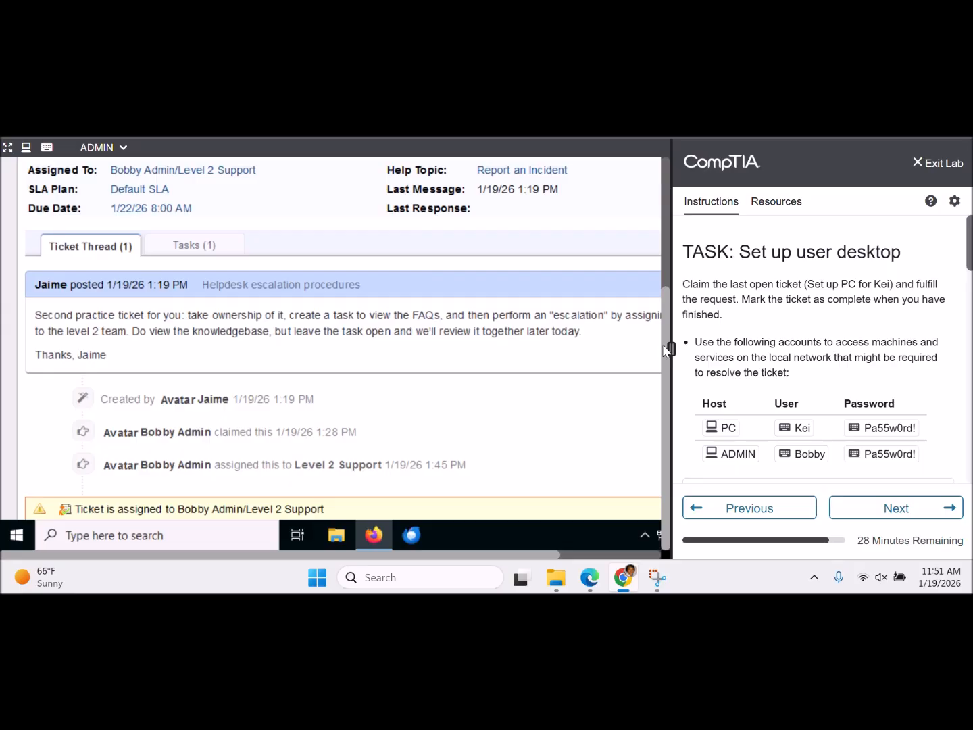
scroll(592, 353, "down", 1)
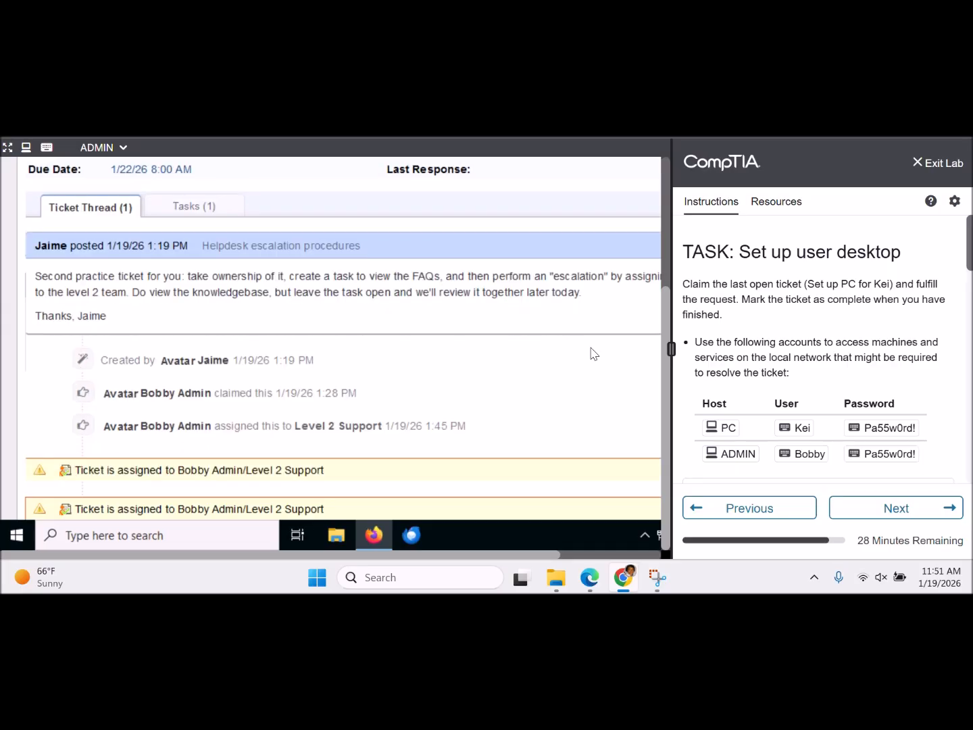
scroll(592, 353, "down", 10)
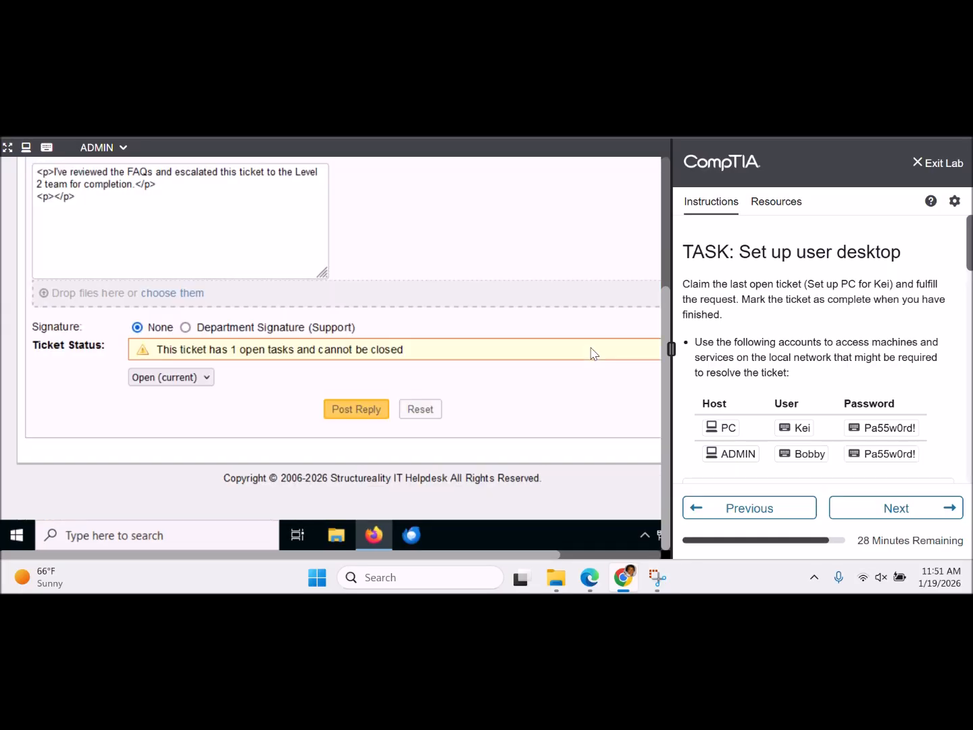
scroll(593, 353, "up", 1)
scroll(593, 353, "up", 5)
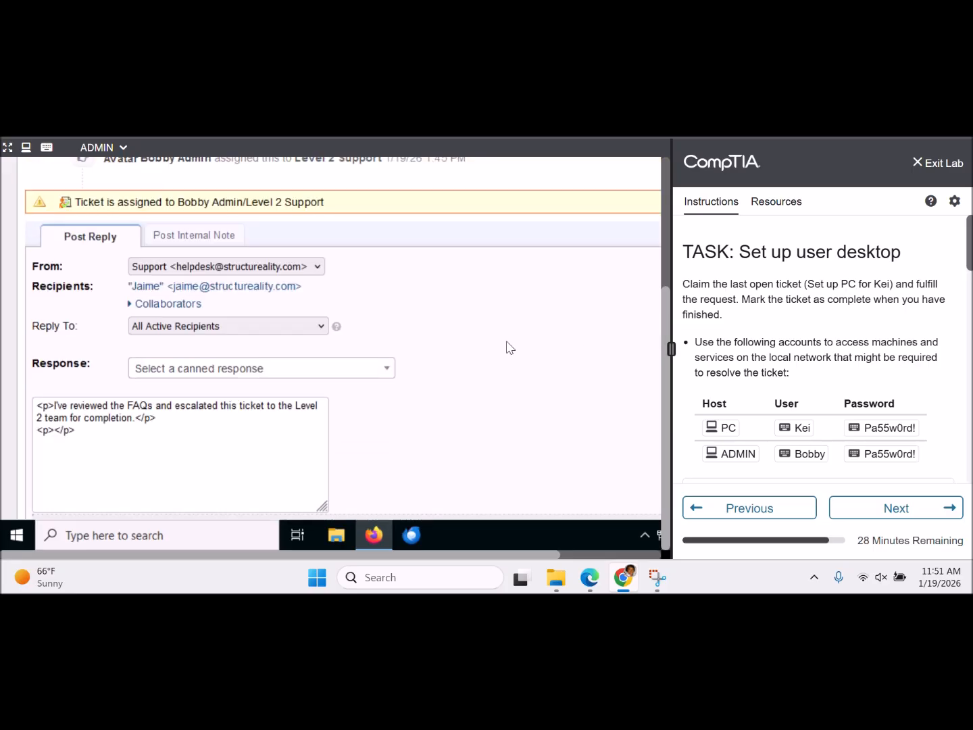
left_click(182, 240)
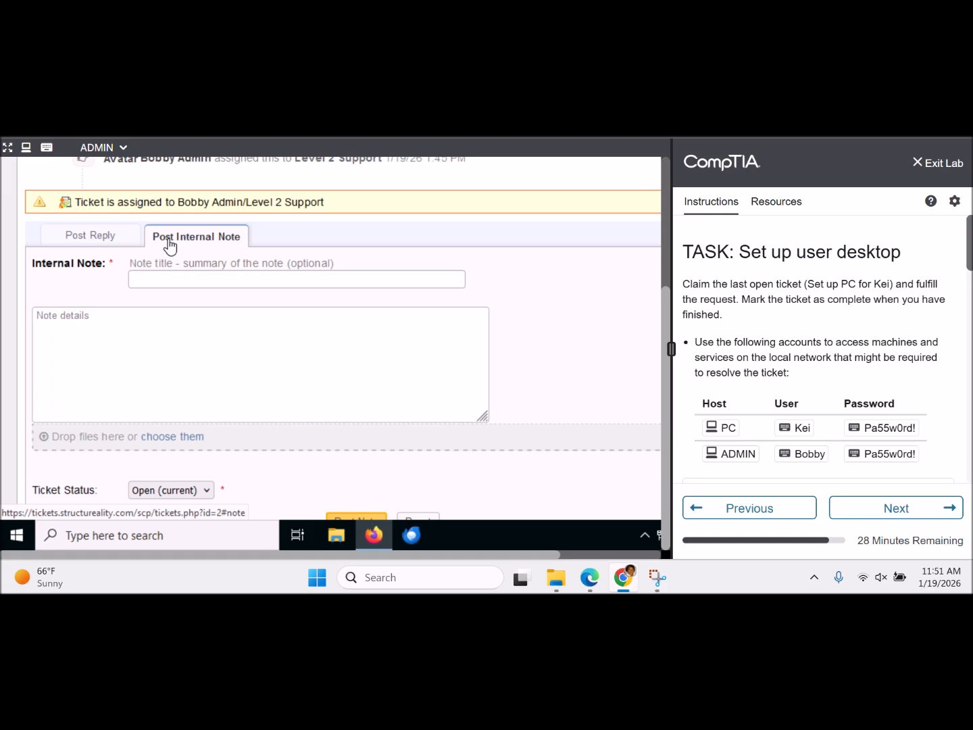
left_click(113, 246)
scroll(296, 228, "up", 1)
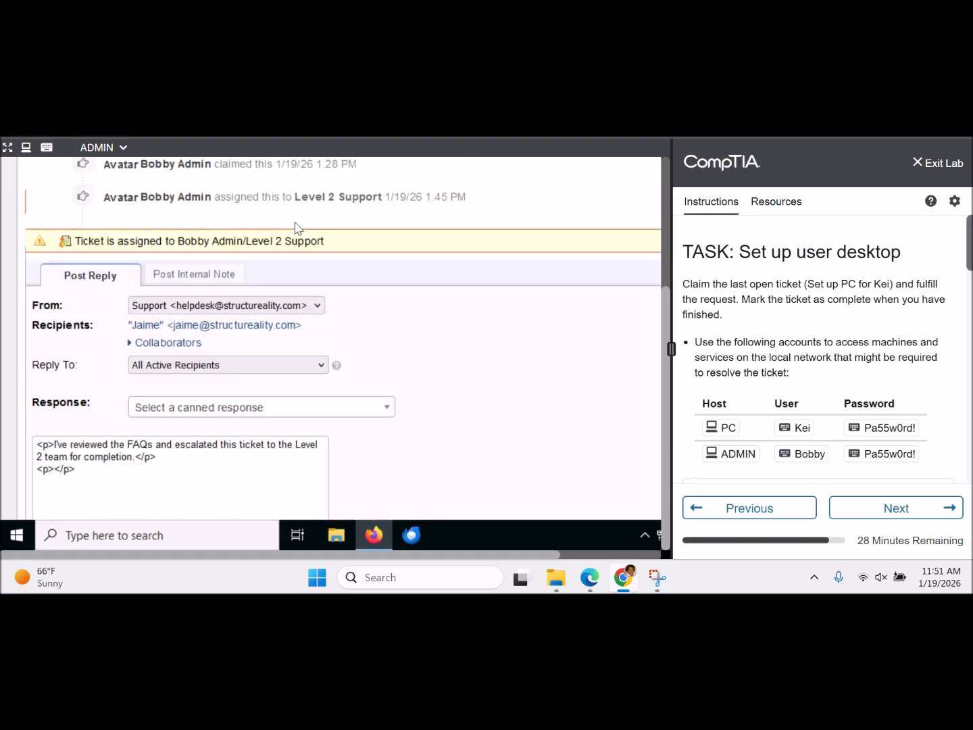
scroll(295, 227, "up", 8)
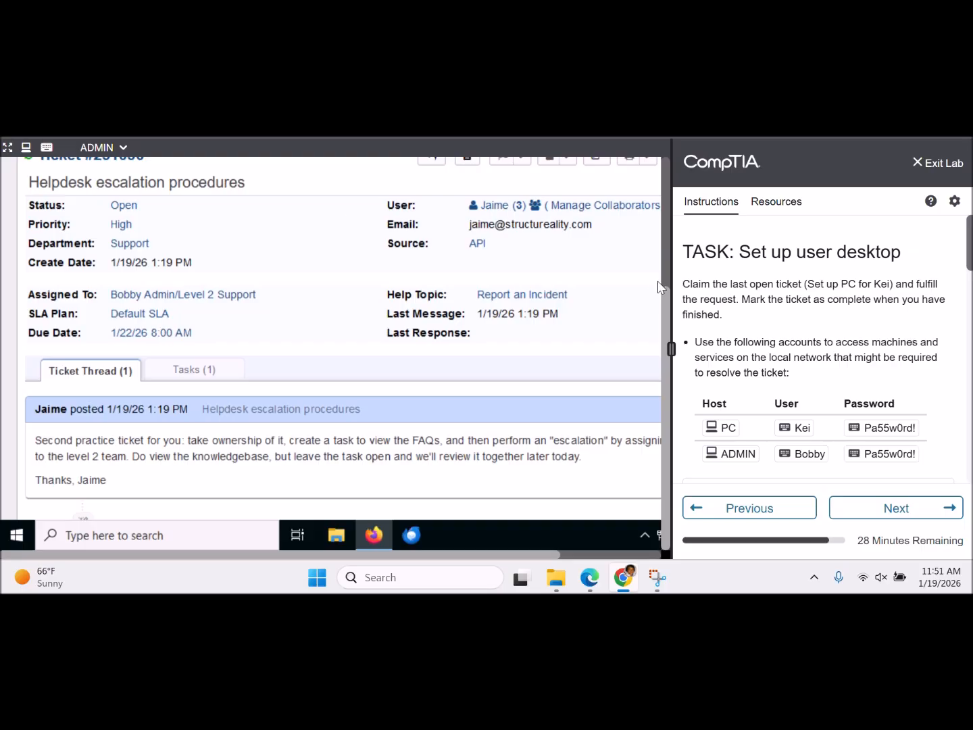
left_click_drag(664, 298, 637, 238)
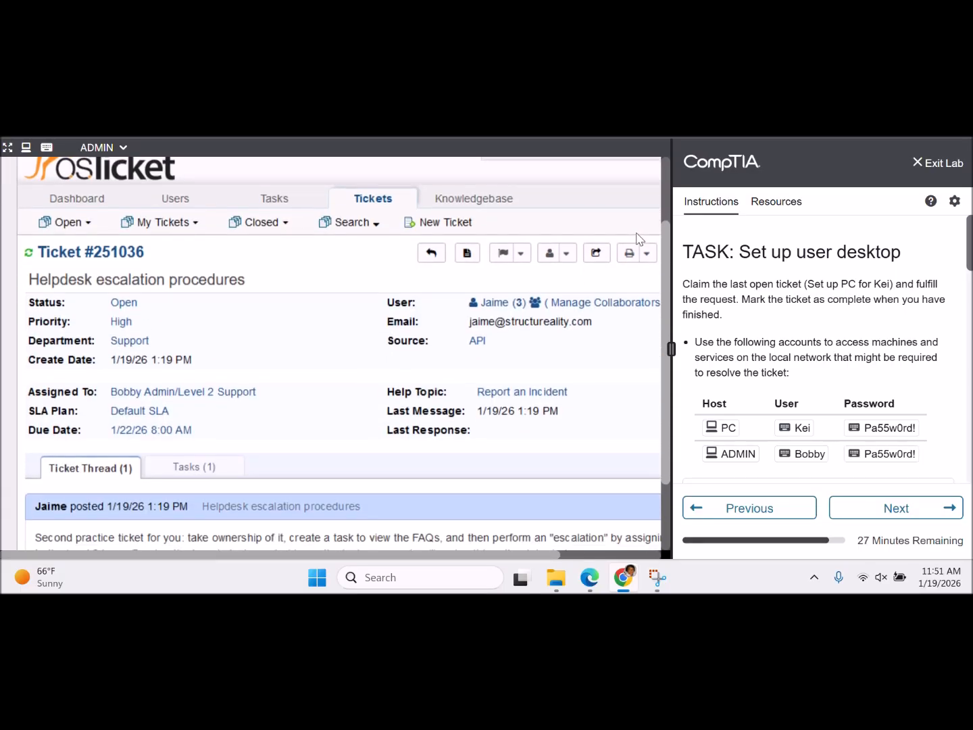
left_click_drag(636, 244, 639, 305)
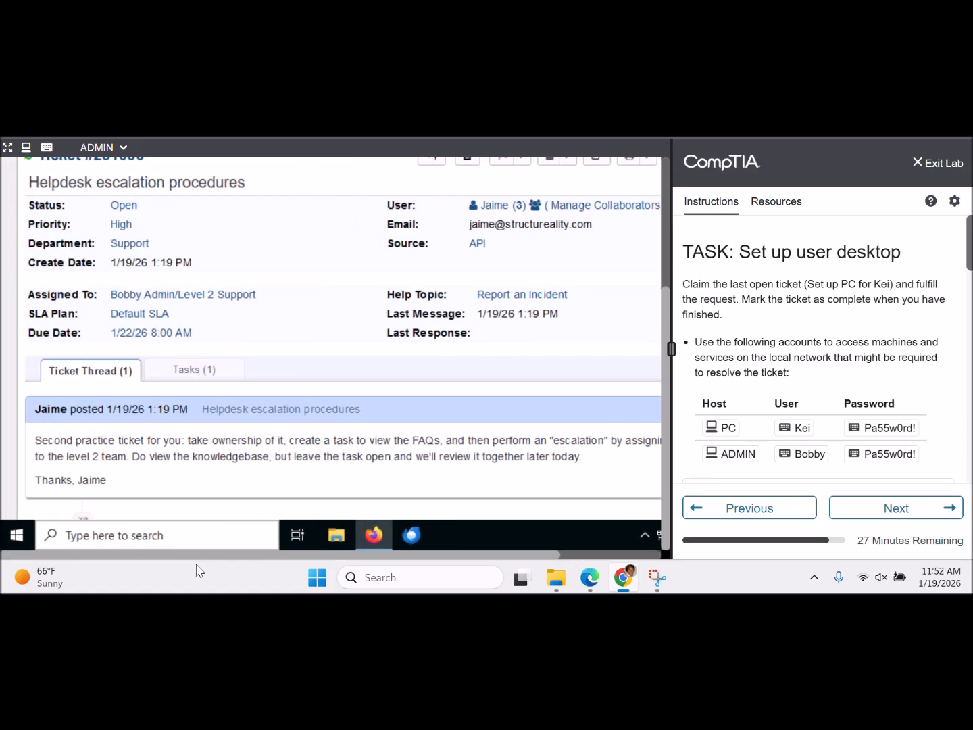
- Show ticket #251036's Tasks (1) tab and read the Review FAQs task, 'Identify FAQ categories and topics'
left_click(207, 382)
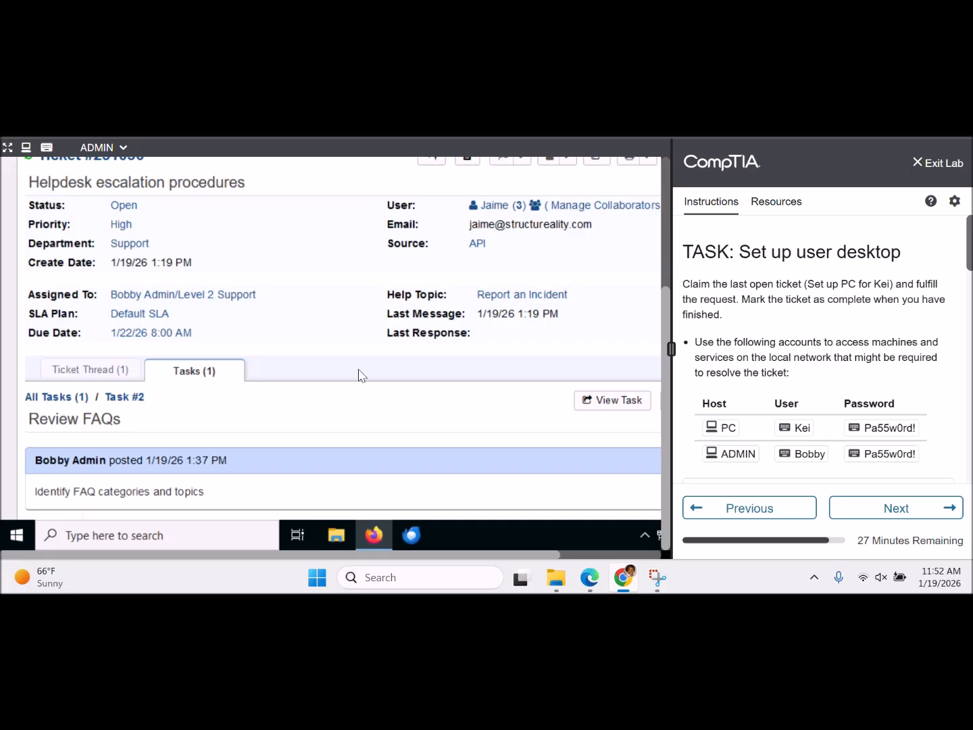
scroll(359, 375, "down", 3)
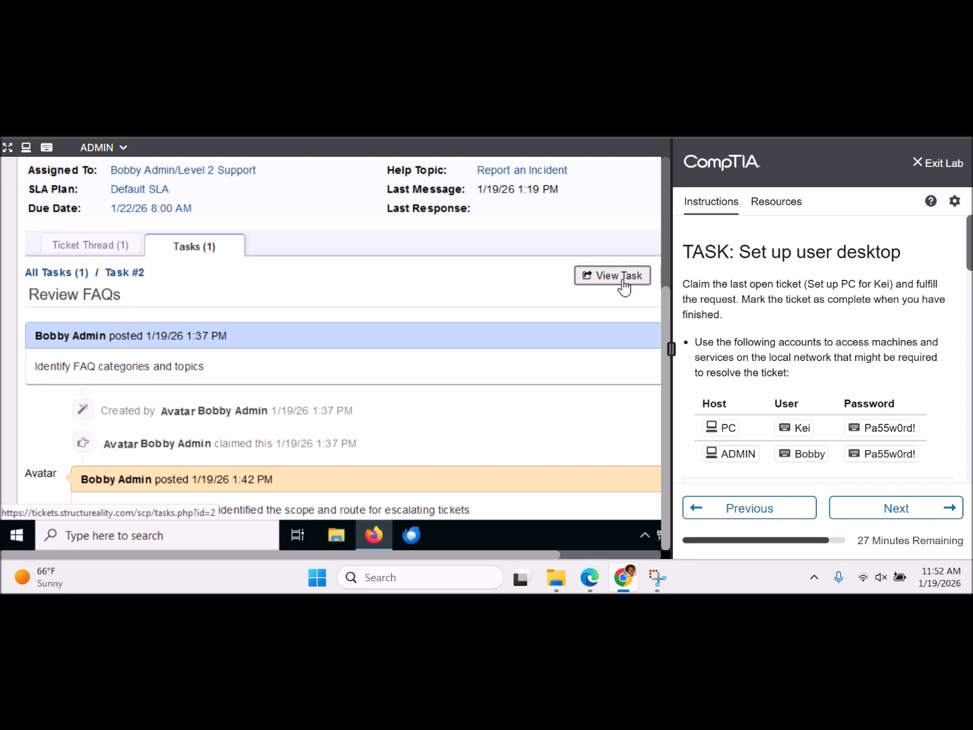
scroll(482, 330, "down", 5)
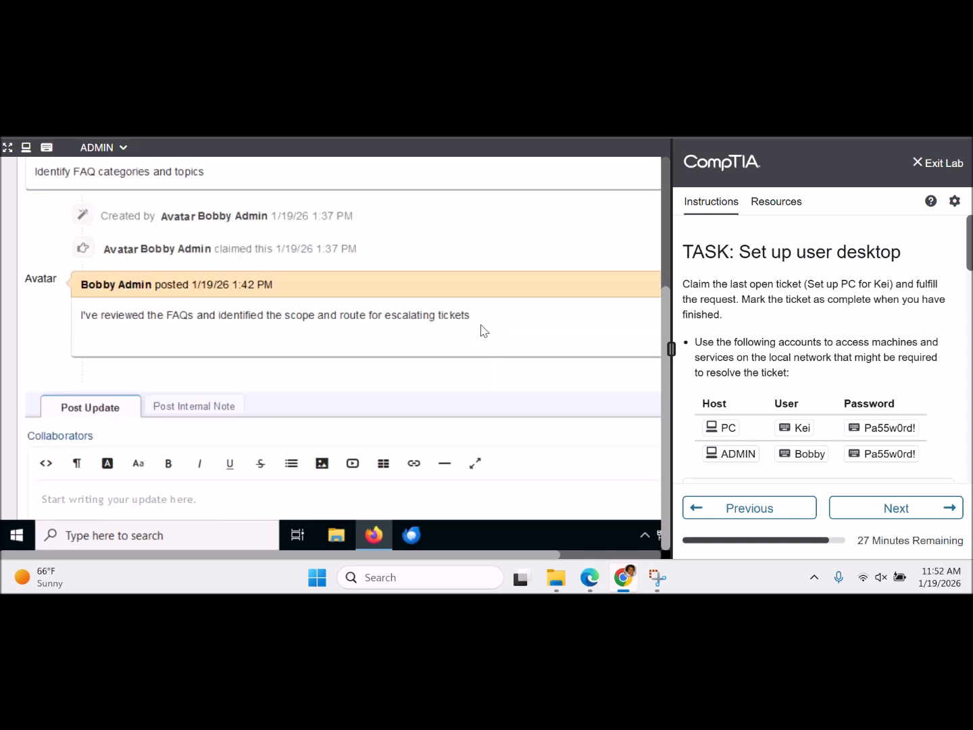
scroll(484, 331, "down", 5)
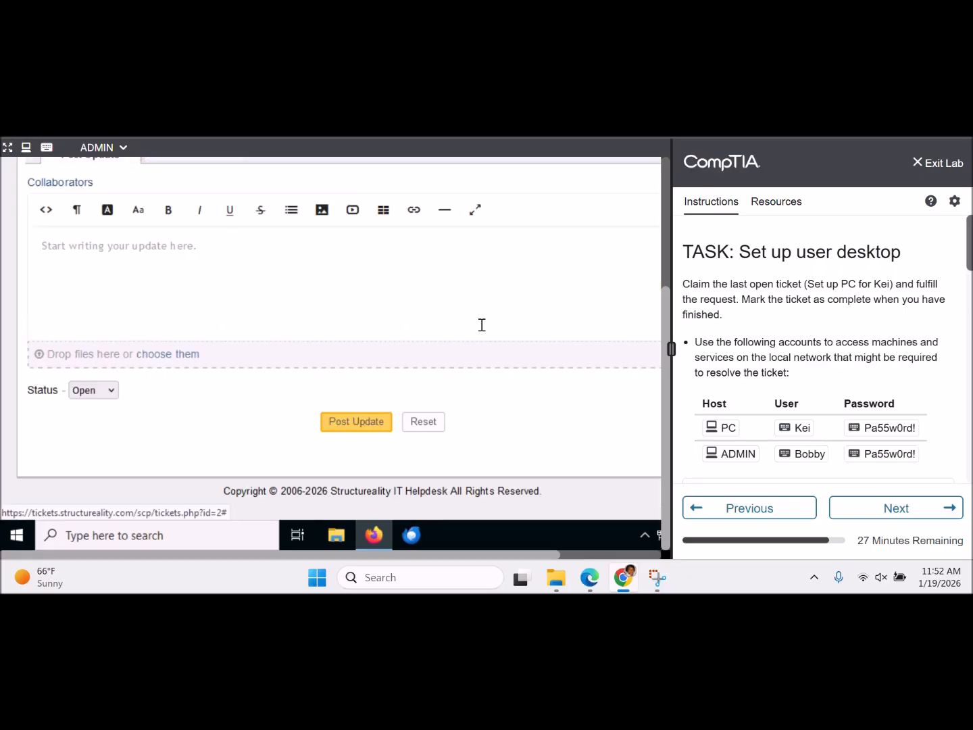
scroll(482, 325, "up", 10)
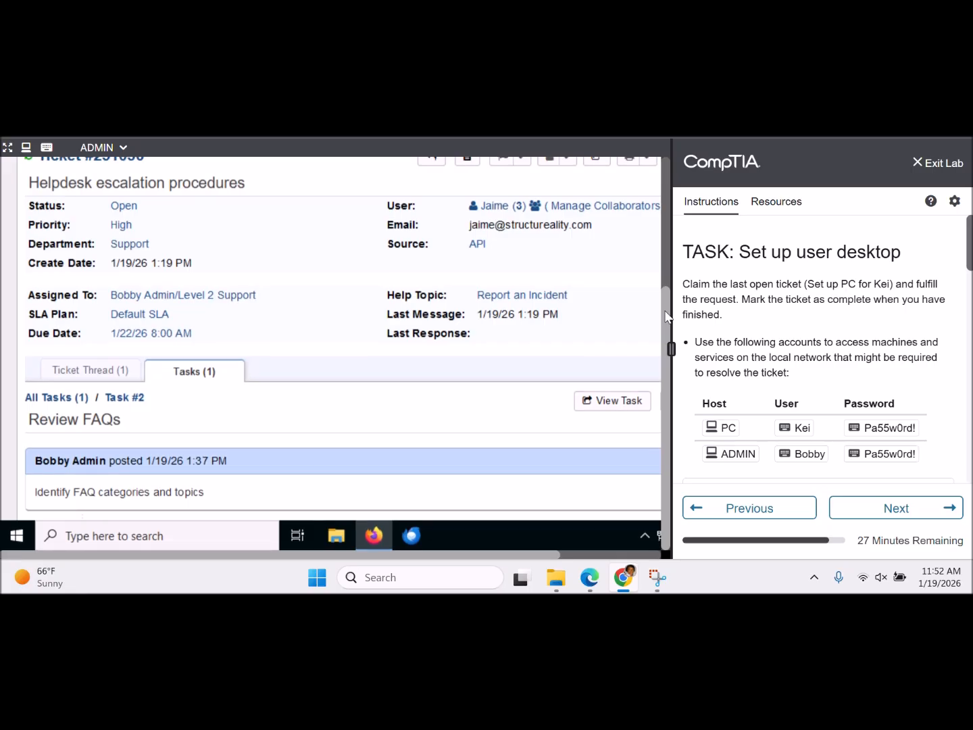
left_click_drag(668, 316, 663, 217)
scroll(661, 211, "up", 2)
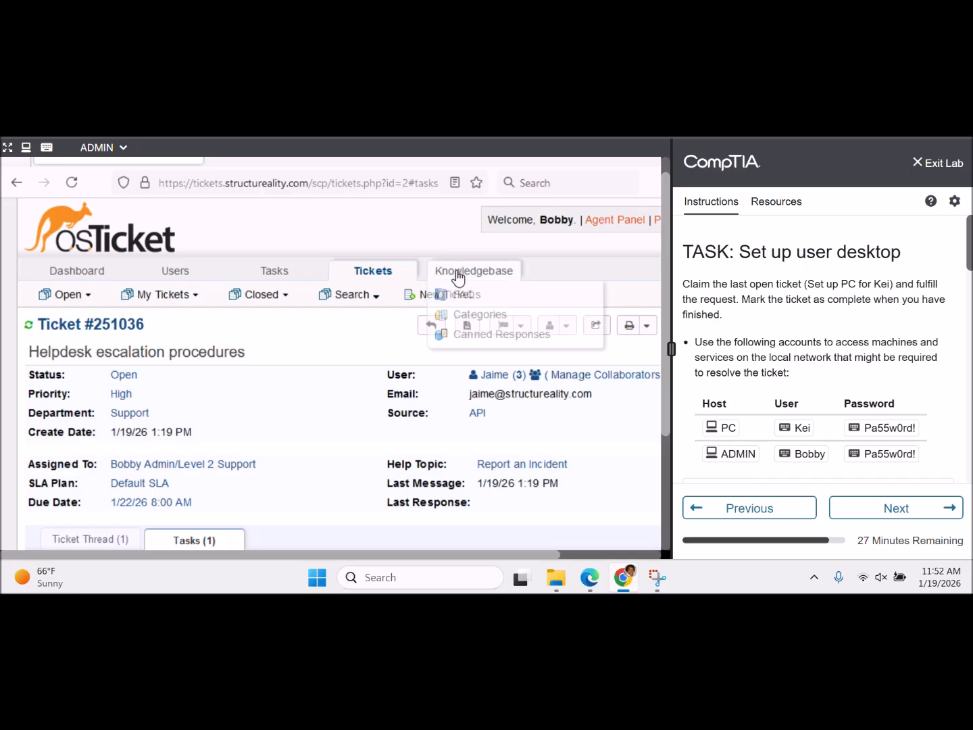
left_click(458, 273)
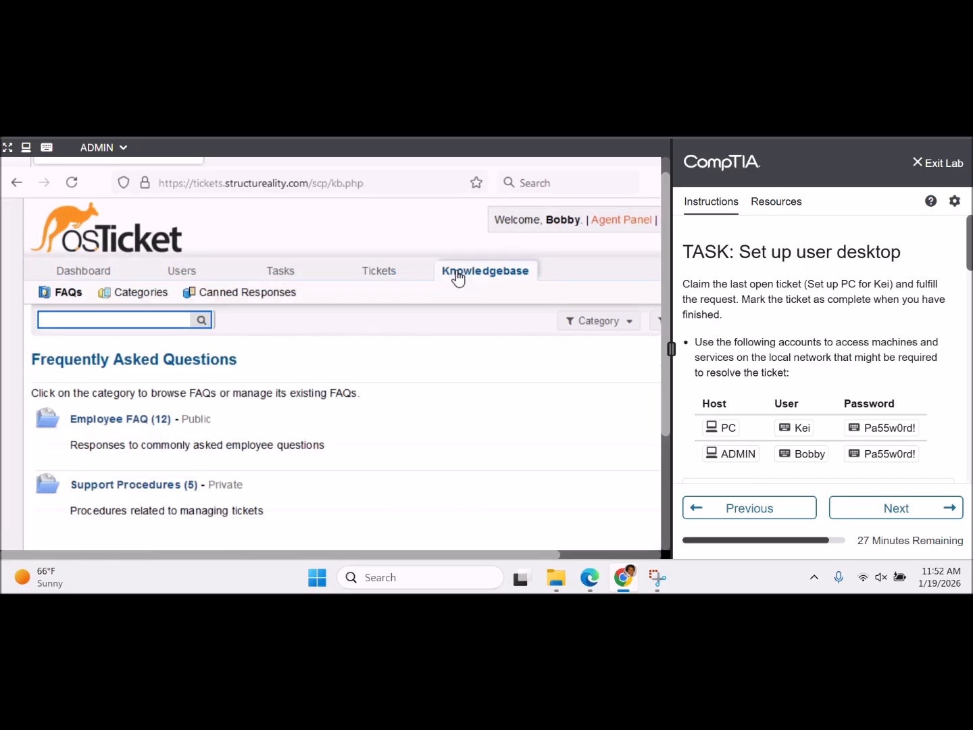
left_click(395, 274)
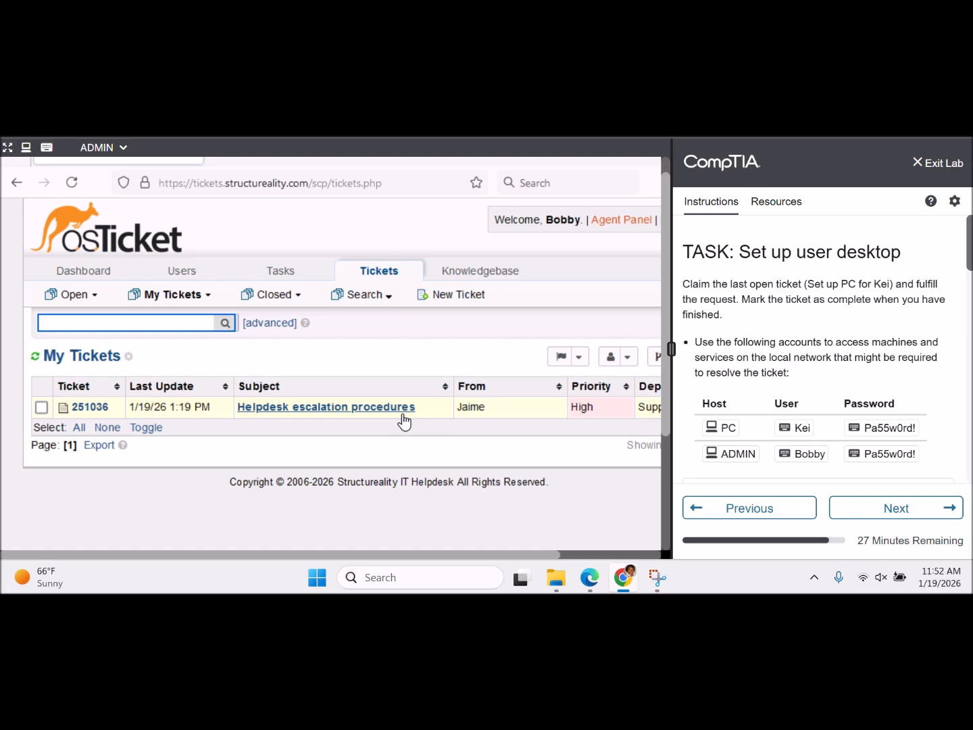
left_click(402, 414)
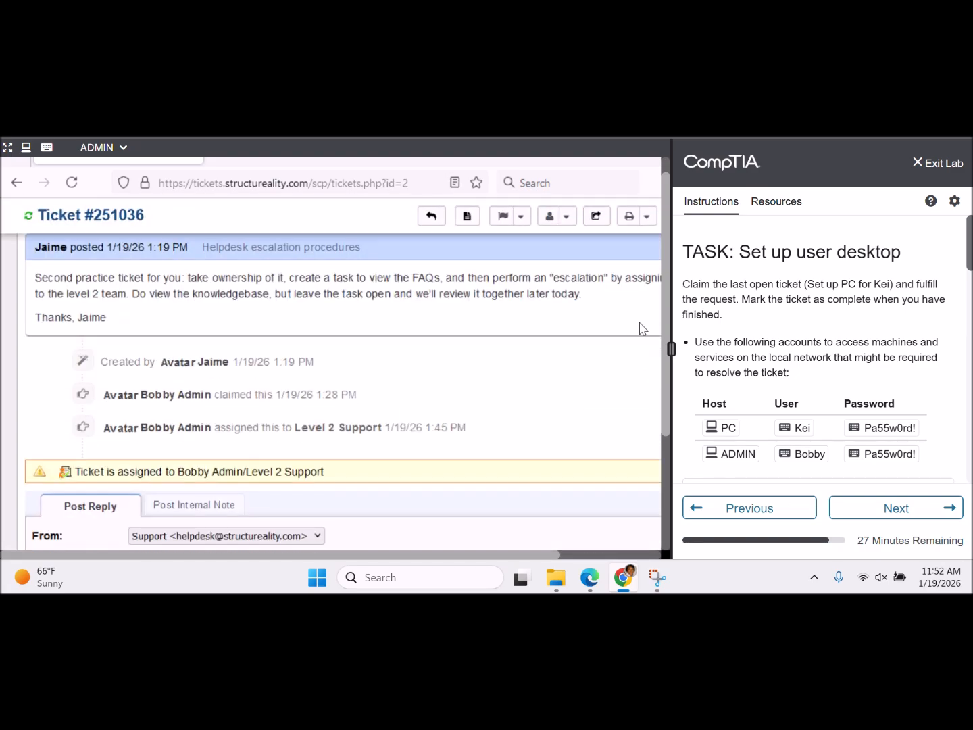
left_click_drag(664, 329, 641, 237)
scroll(530, 336, "up", 5)
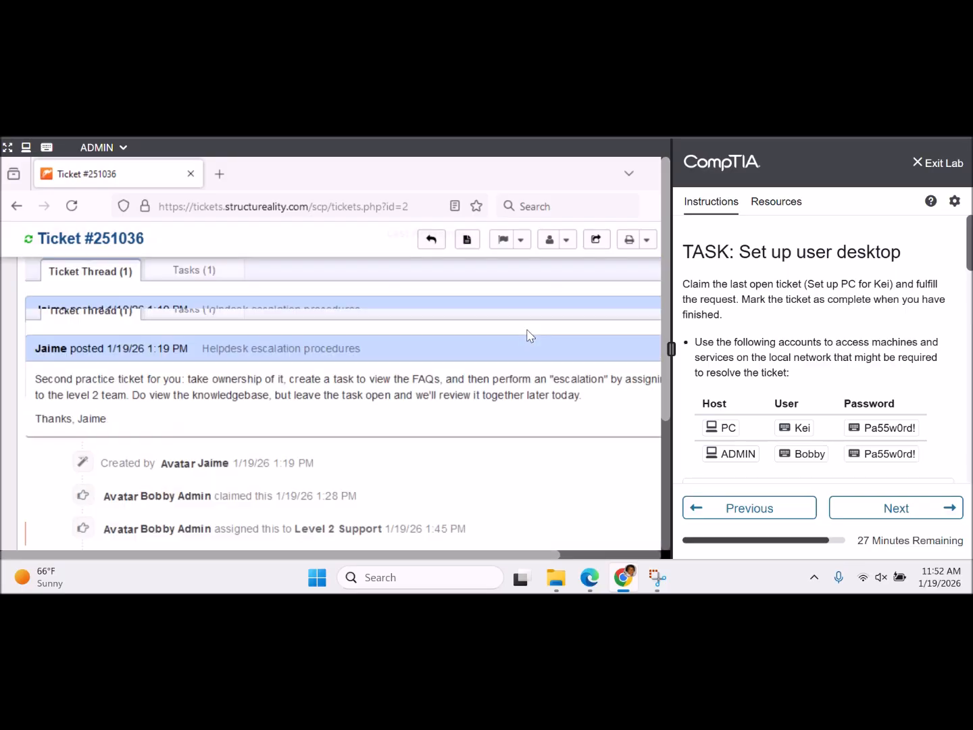
scroll(527, 336, "up", 2)
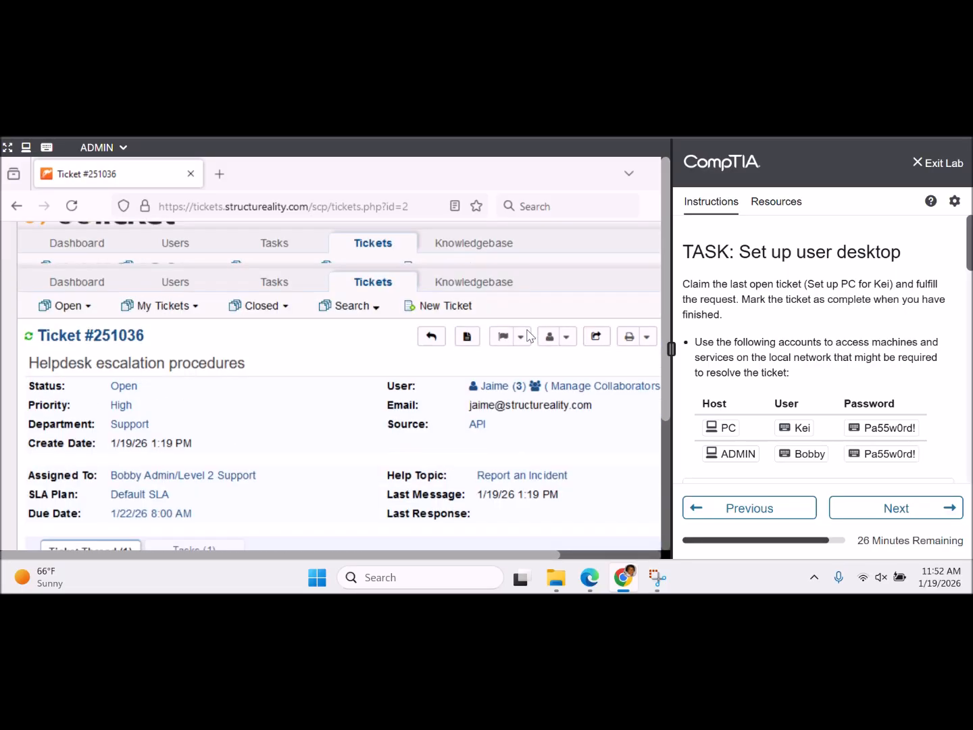
mouse_move(463, 304)
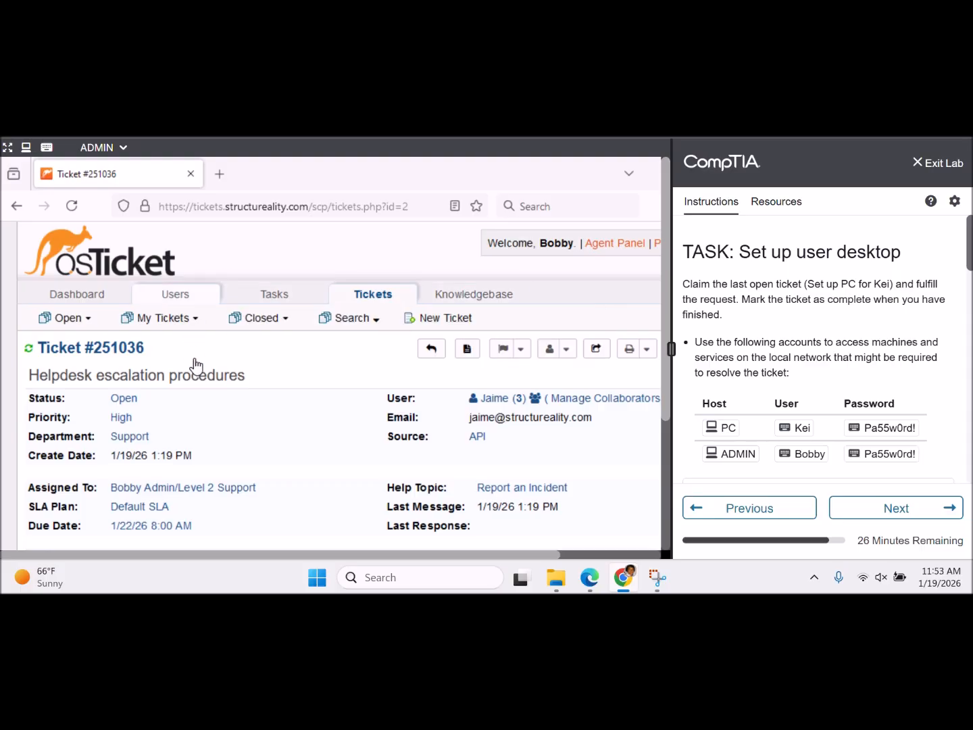
mouse_move(191, 314)
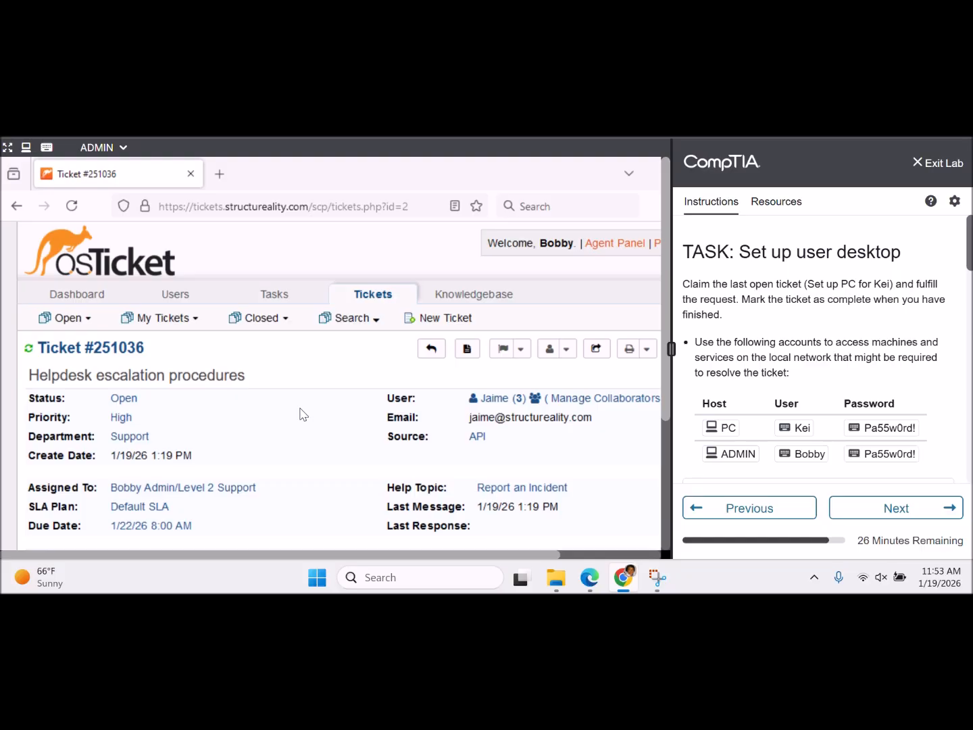
- Open Task #2, Review FAQs, from the Open Tasks list and view its 1:42 PM update
left_click(277, 297)
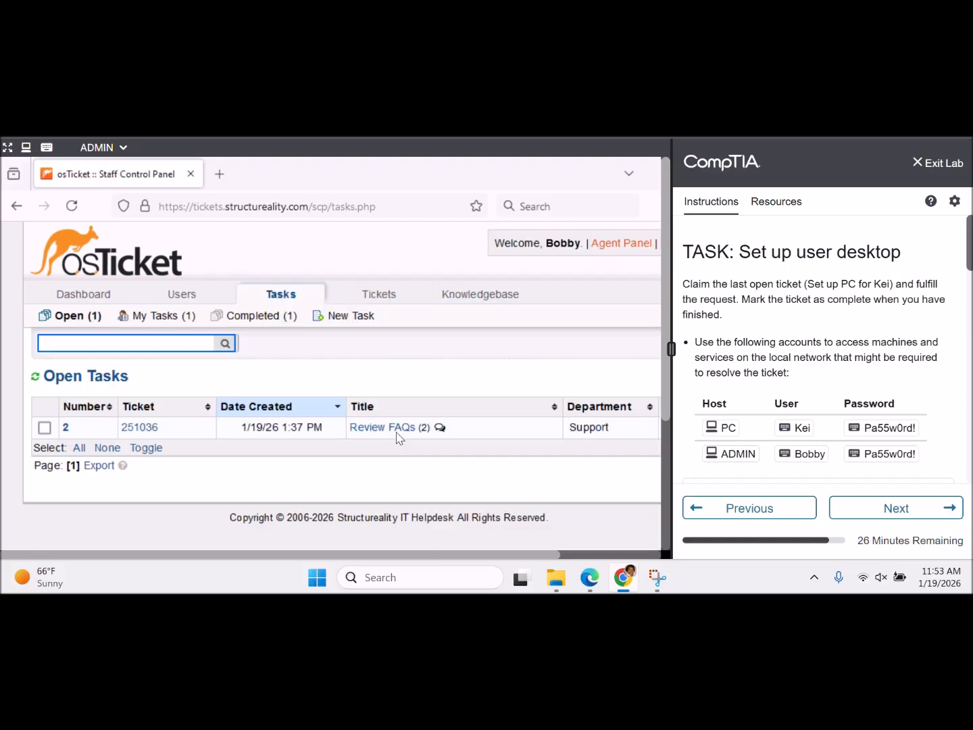
left_click_drag(350, 557, 464, 560)
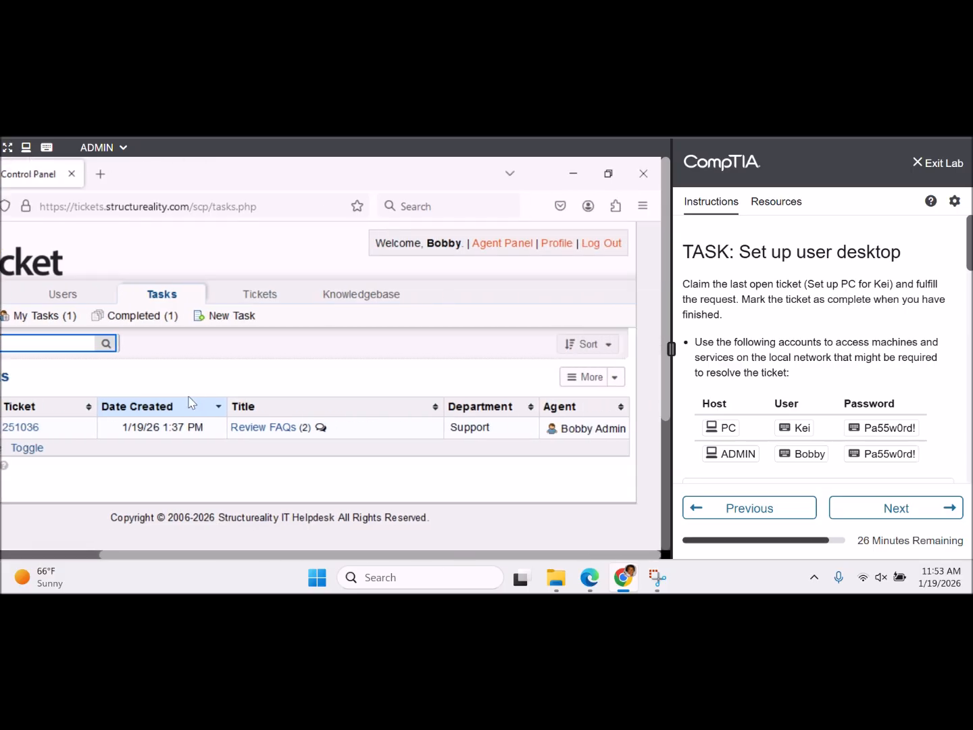
left_click(259, 433)
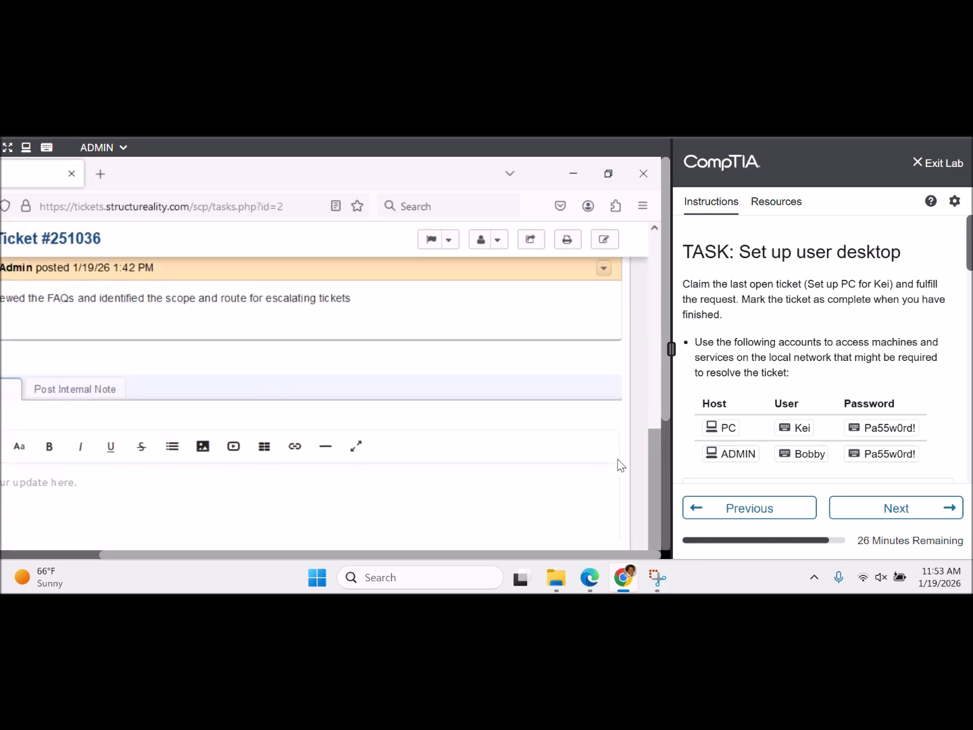
left_click_drag(478, 556, 331, 551)
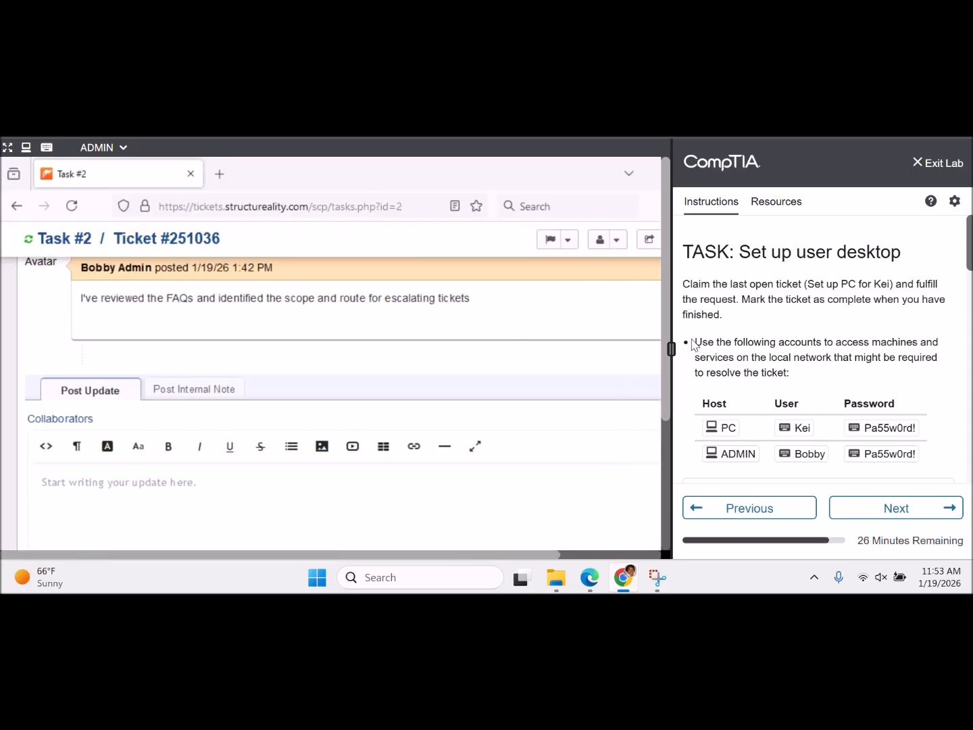
left_click_drag(668, 383, 674, 317)
scroll(551, 366, "up", 2)
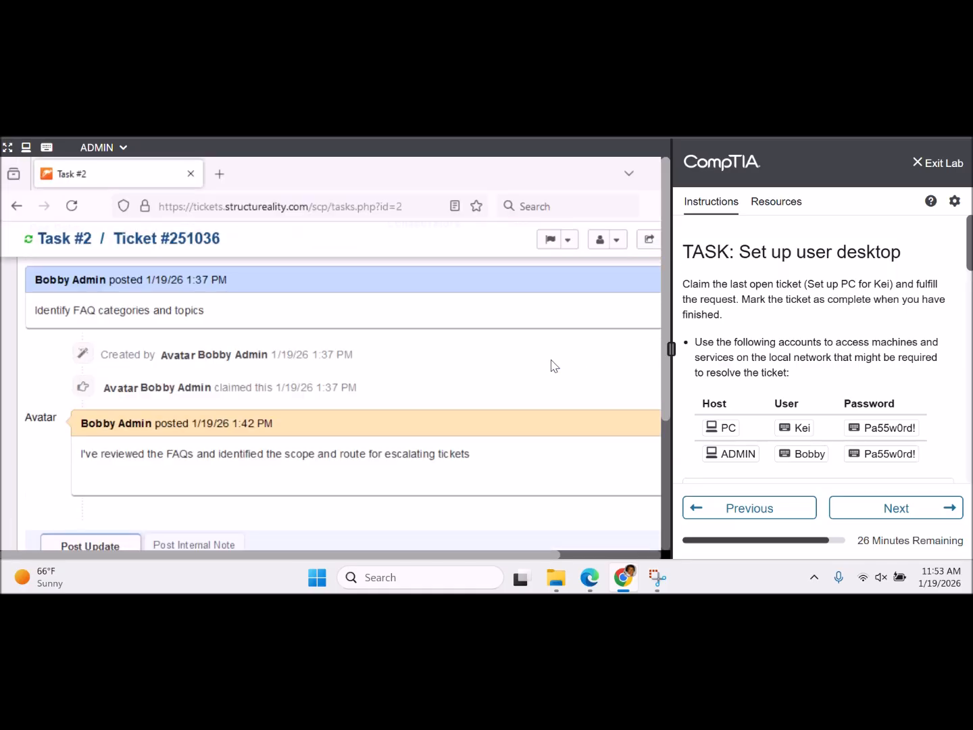
scroll(551, 366, "up", 3)
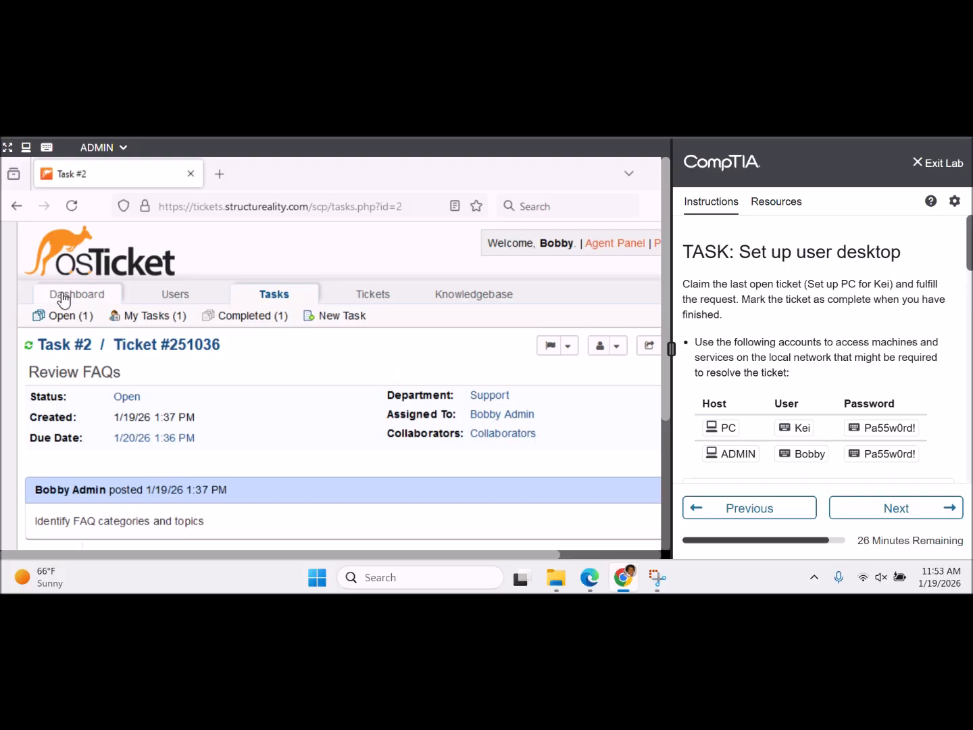
mouse_move(68, 295)
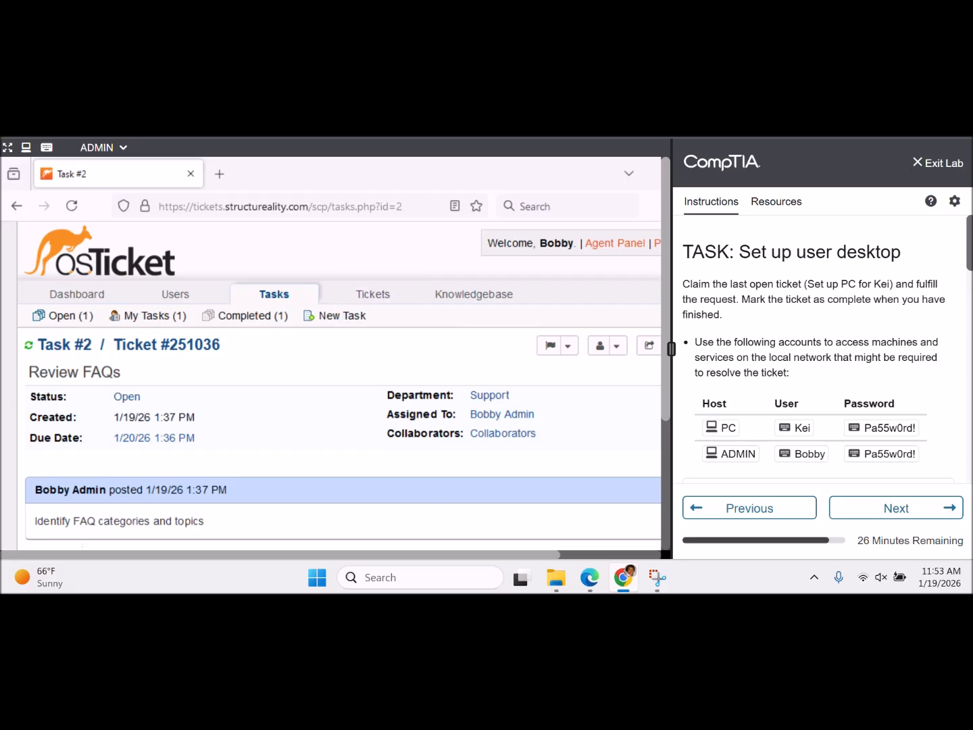
left_click_drag(970, 243, 971, 390)
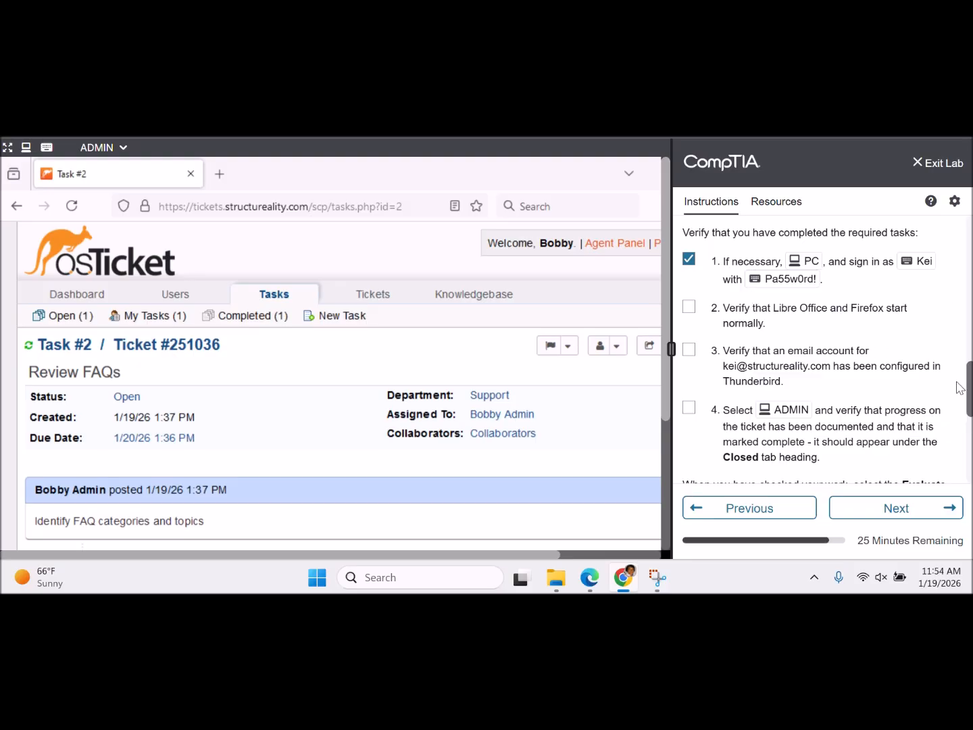
left_click_drag(969, 391, 955, 278)
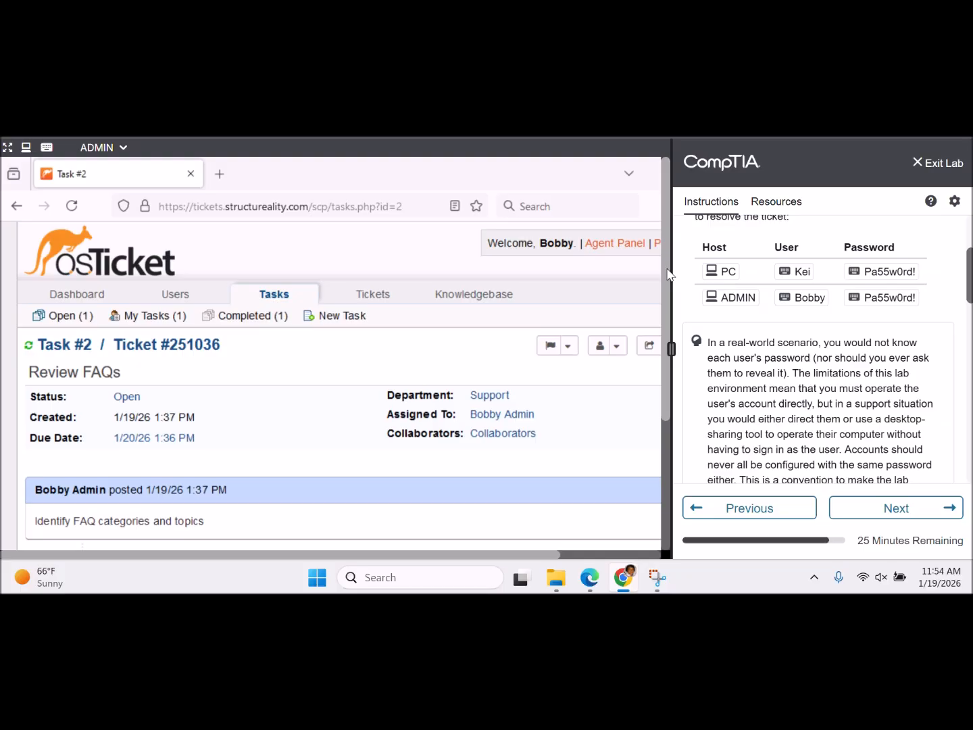
left_click_drag(667, 274, 663, 409)
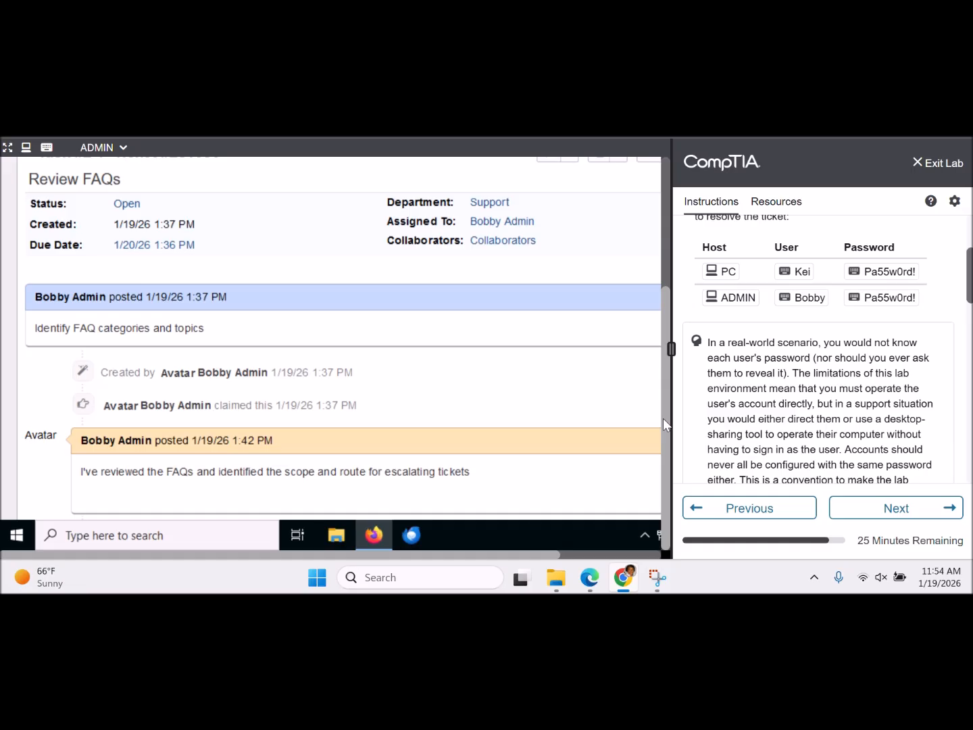
left_click_drag(663, 418, 662, 261)
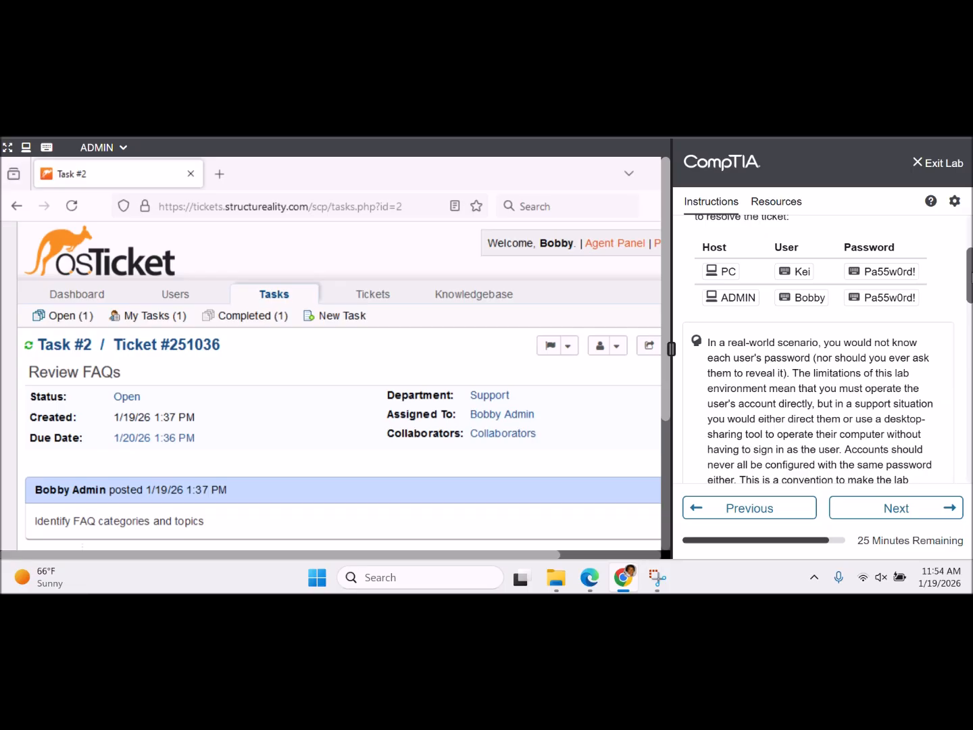
left_click_drag(971, 276, 971, 392)
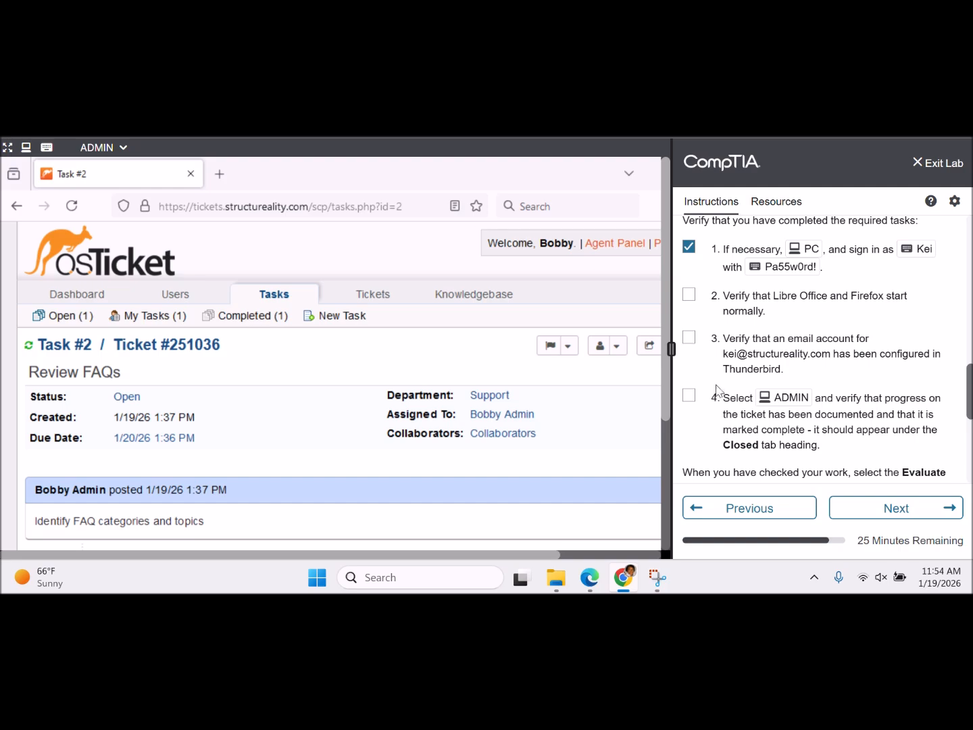
- Switch the lab console to the PC machine and launch Firefox from its desktop
left_click(119, 148)
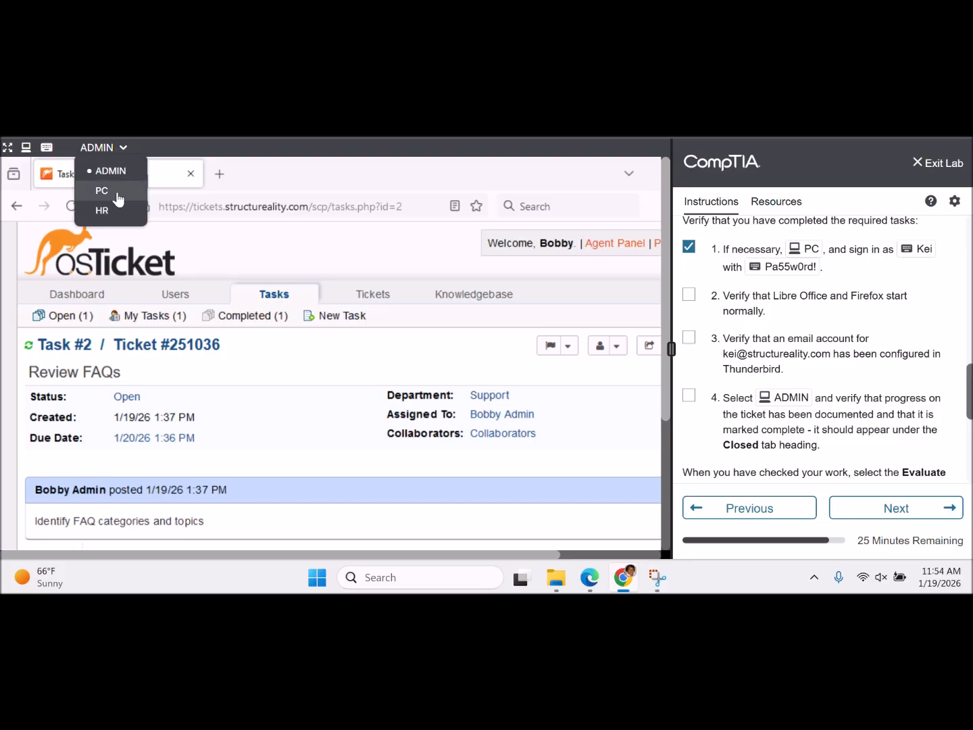
left_click(117, 194)
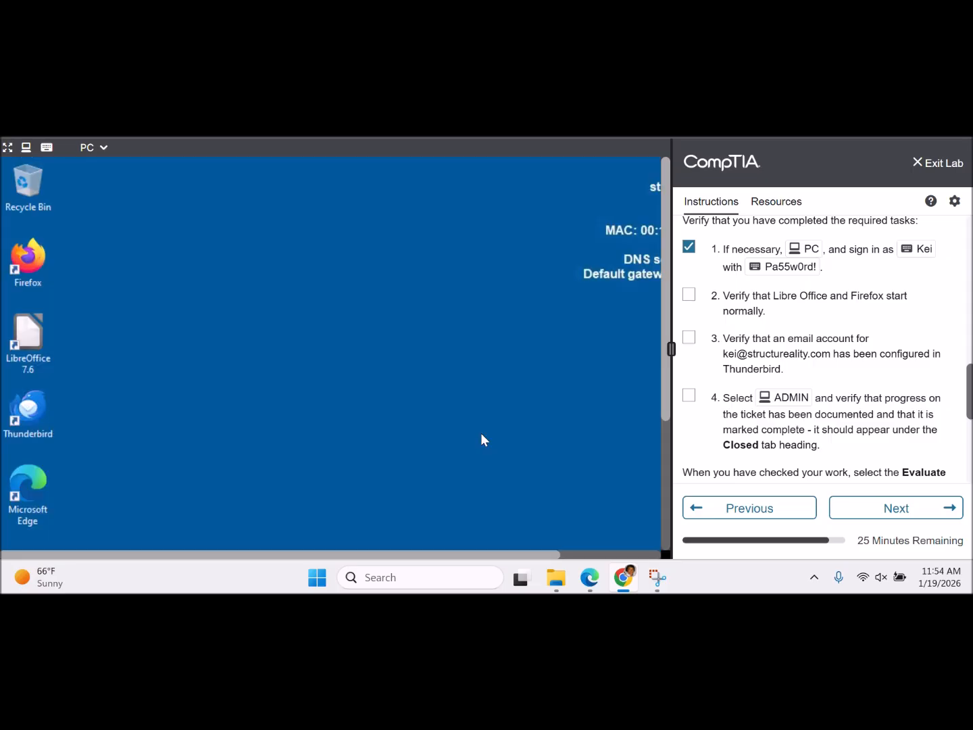
left_click_drag(666, 310, 659, 461)
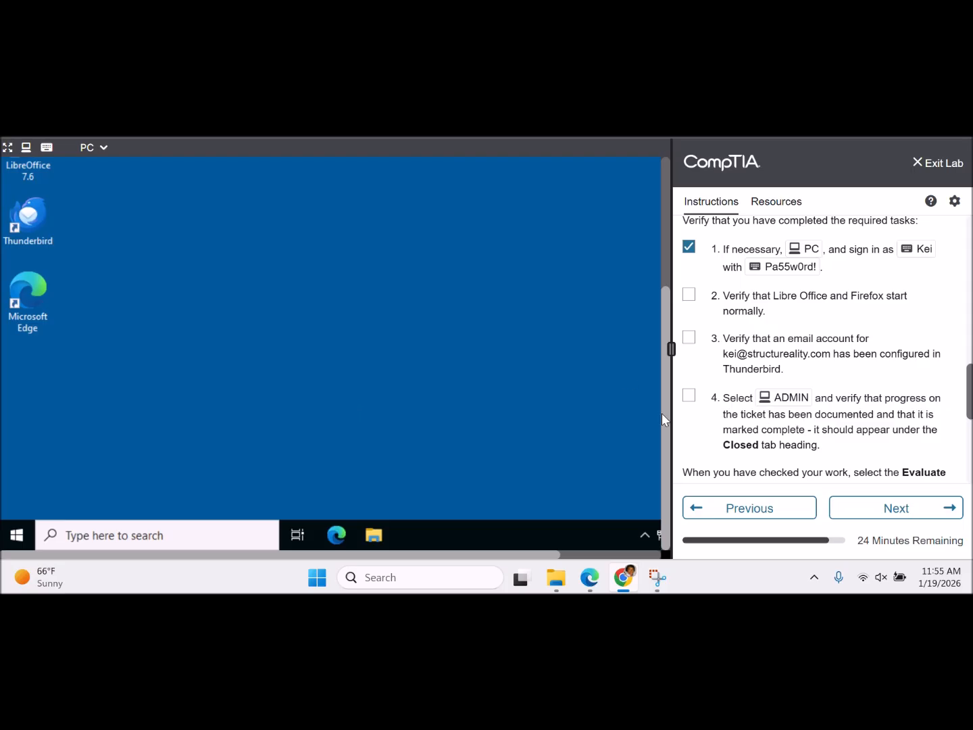
left_click_drag(666, 422, 635, 291)
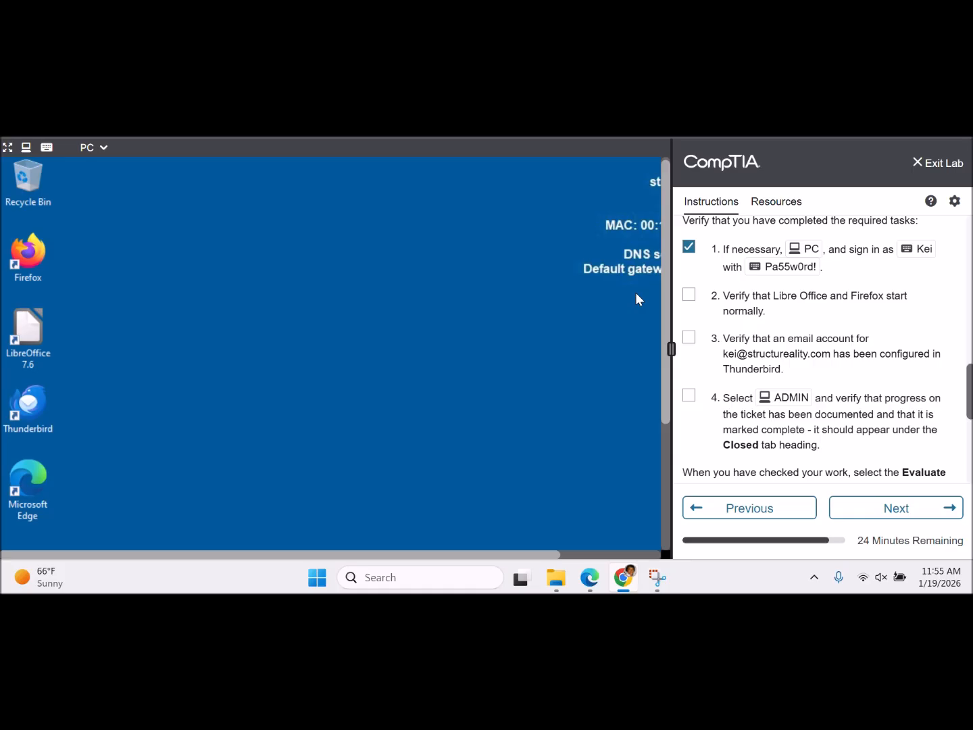
double_click(31, 255)
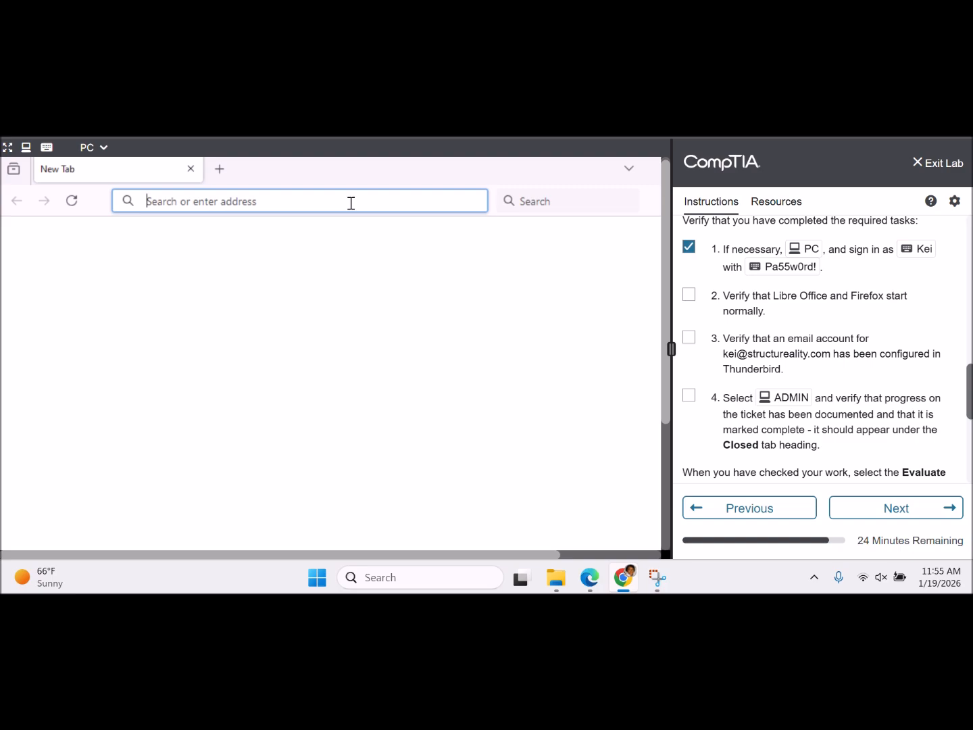
- Try loading google.com in Firefox, which returns Server Not Found
type("515")
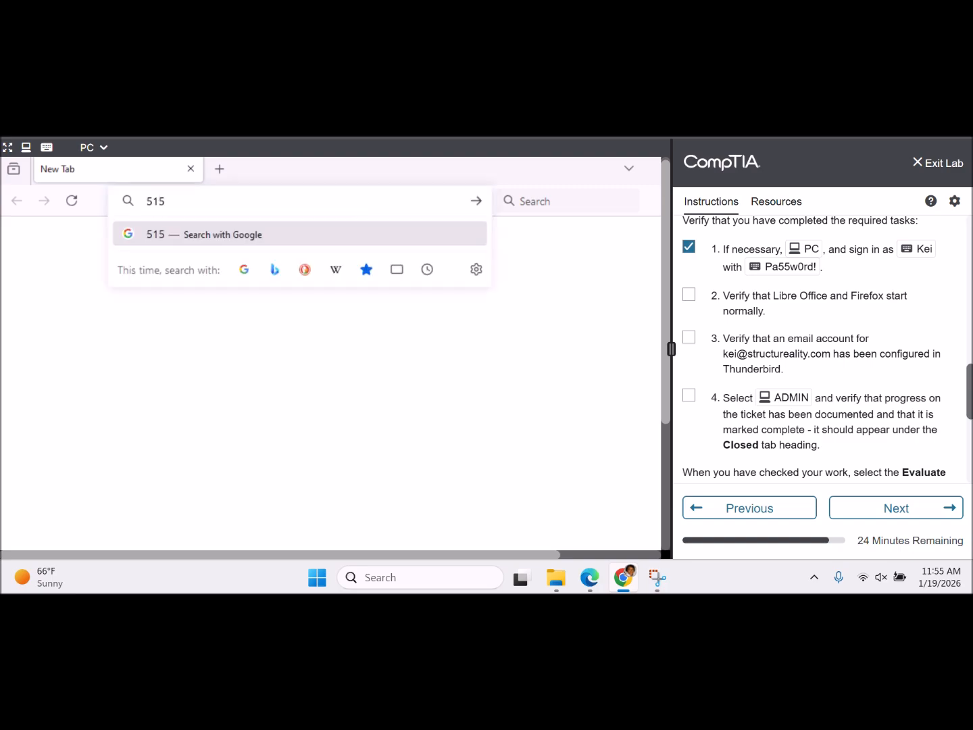
key("BackSpace")
key("BackSpace")
key("BackSpace")
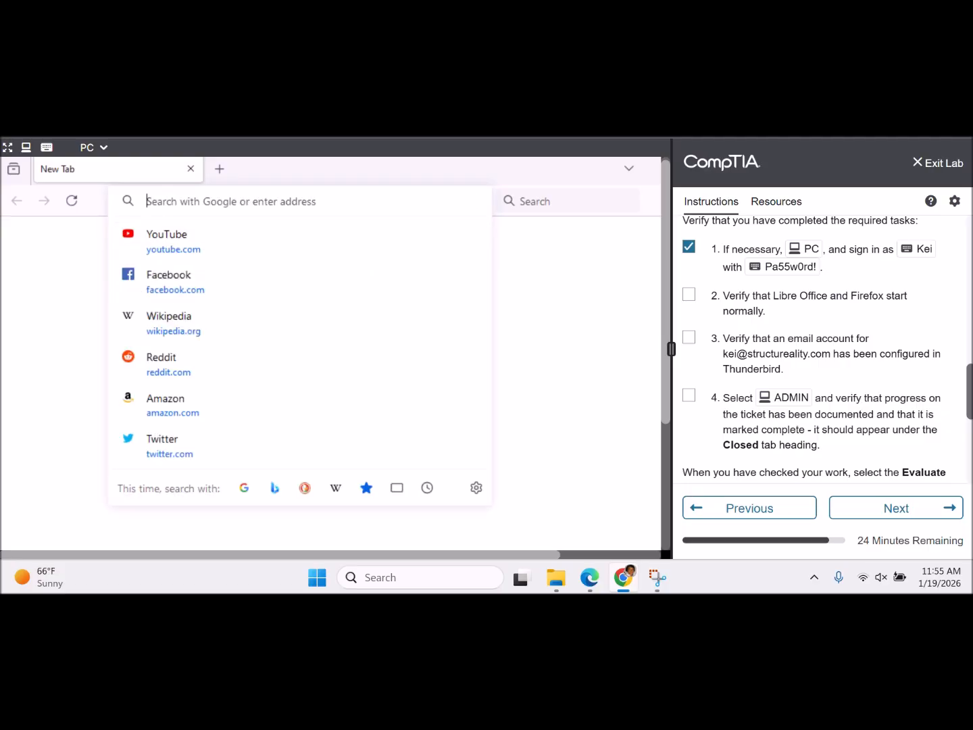
type("google.com")
key("Return")
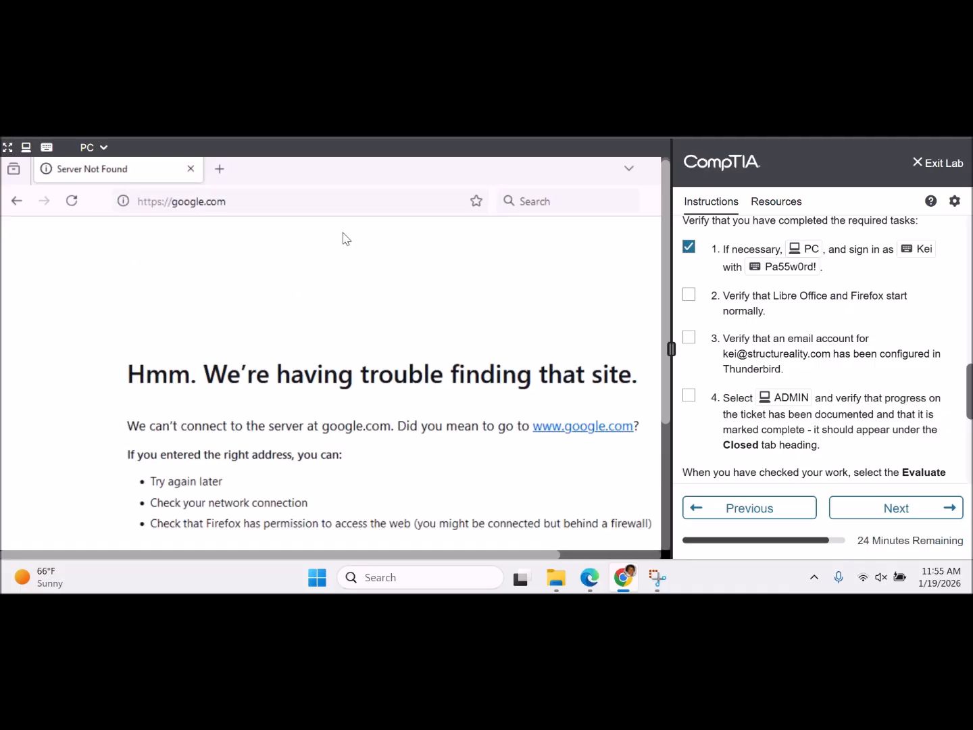
- Search for 515 from the address bar, getting a 404 Not Found page, then clear the address
left_click(238, 201)
left_click_drag(238, 201, 132, 199)
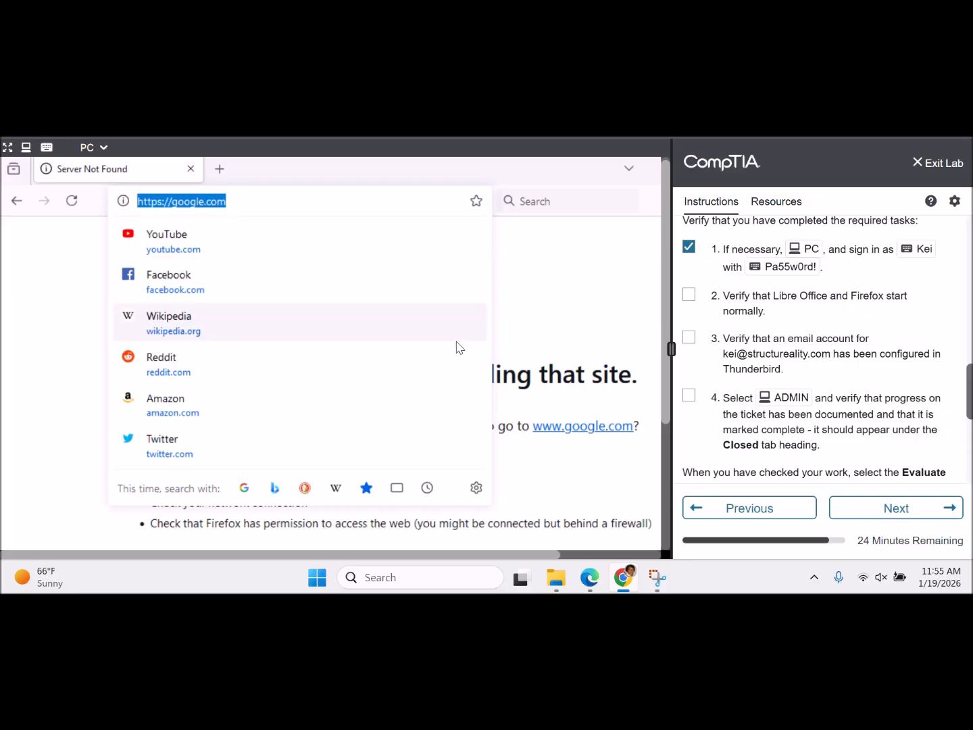
type("515")
key("Return")
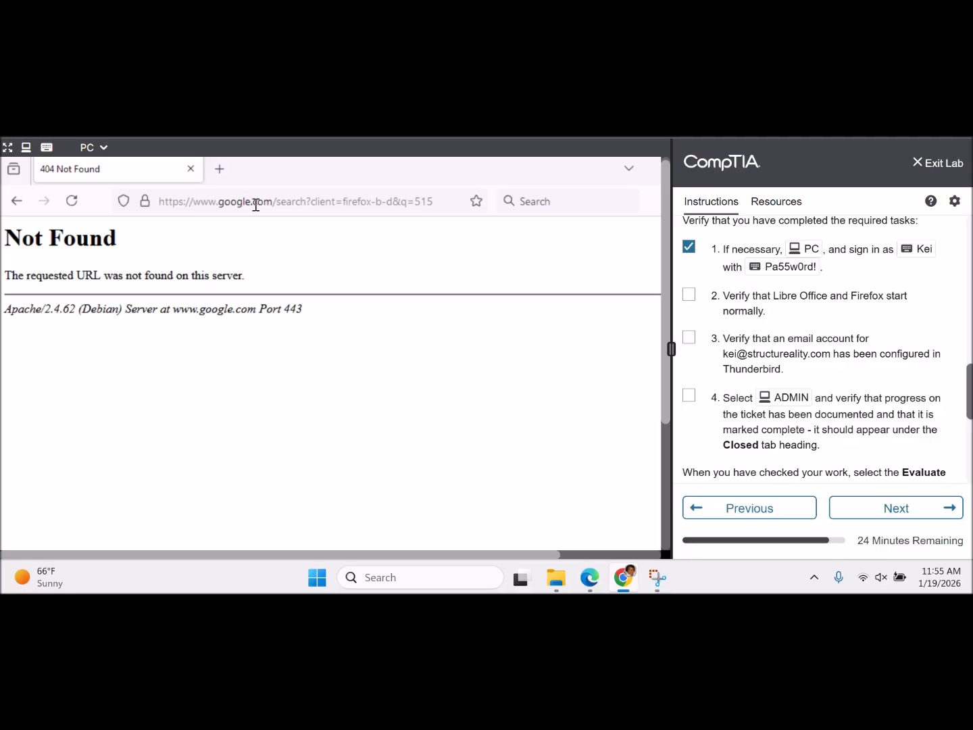
left_click(218, 200)
key("BackSpace")
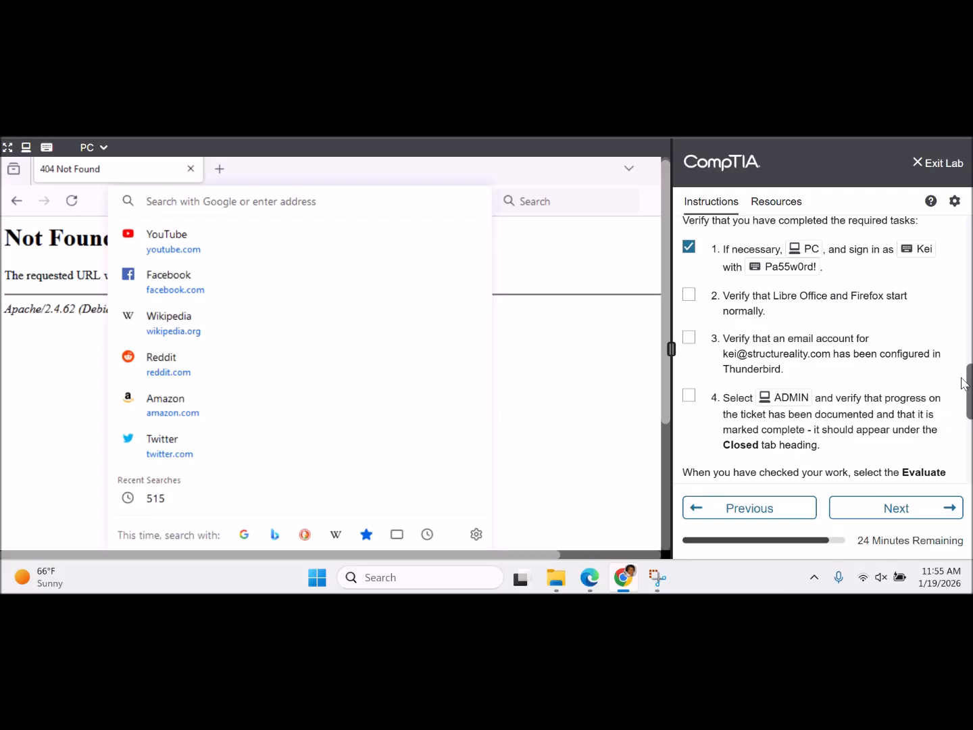
left_click_drag(971, 390, 966, 238)
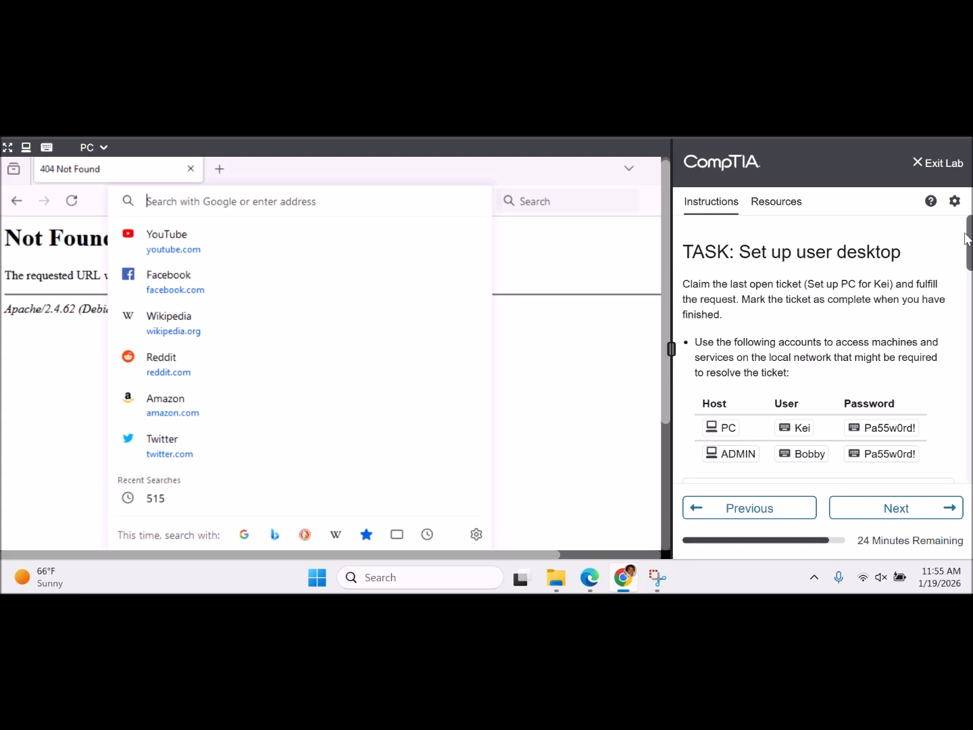
left_click(103, 149)
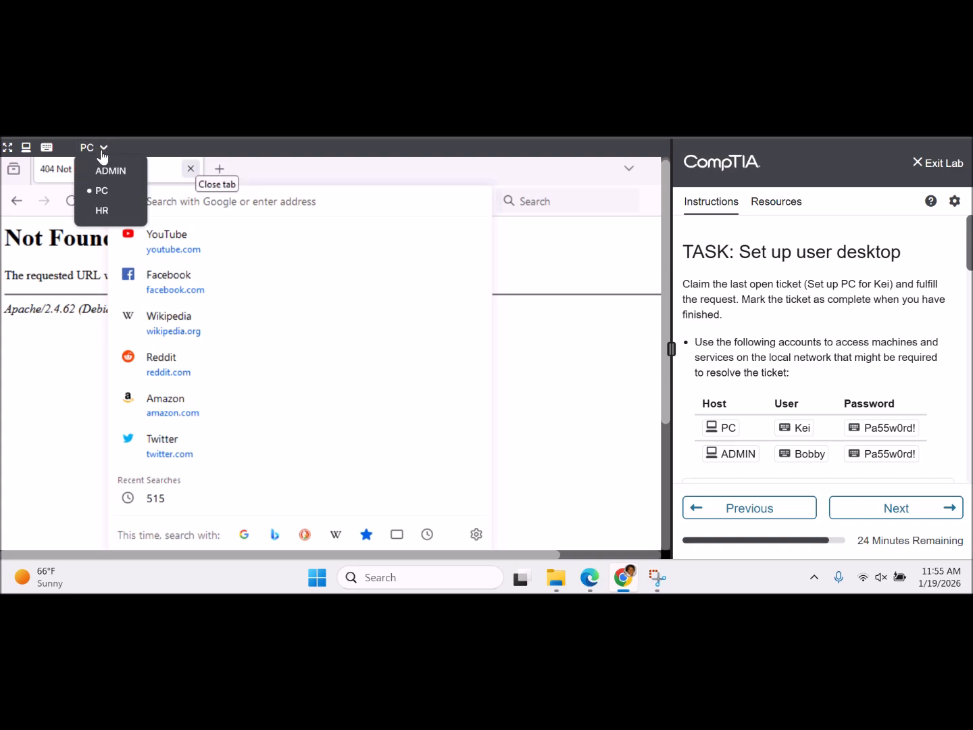
left_click(105, 170)
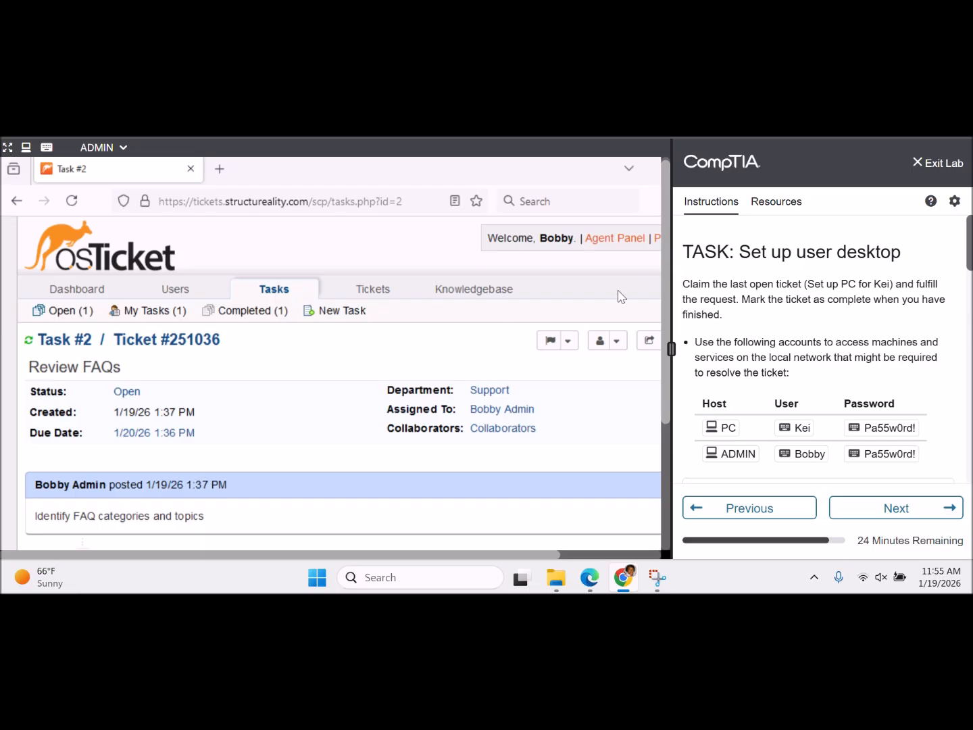
mouse_move(477, 298)
left_click_drag(459, 558, 559, 558)
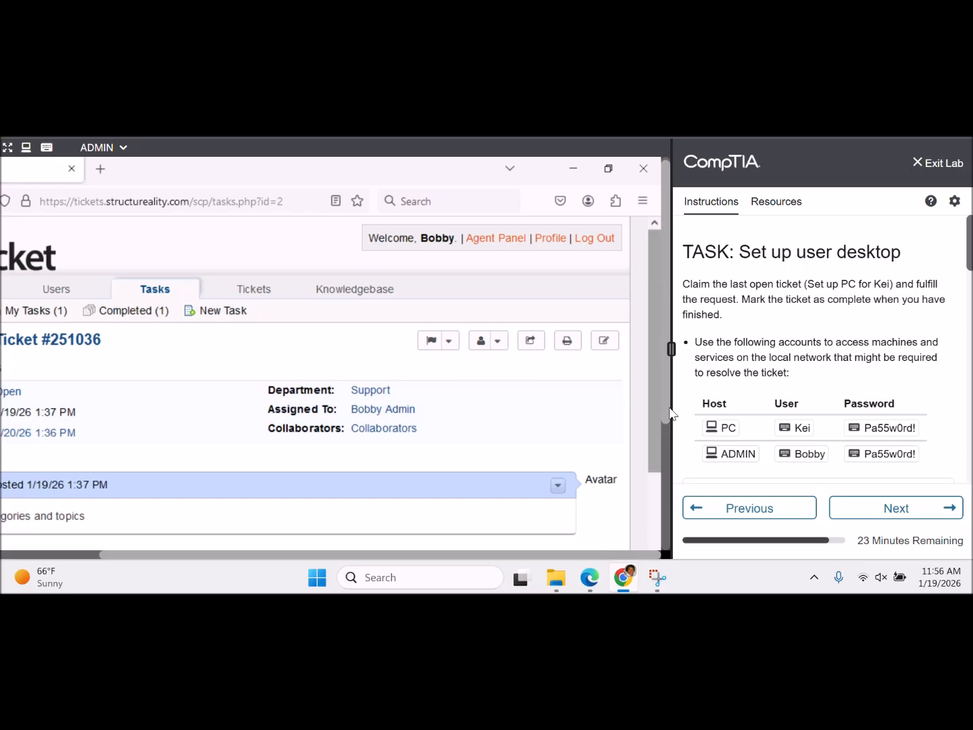
scroll(666, 409, "down", 5)
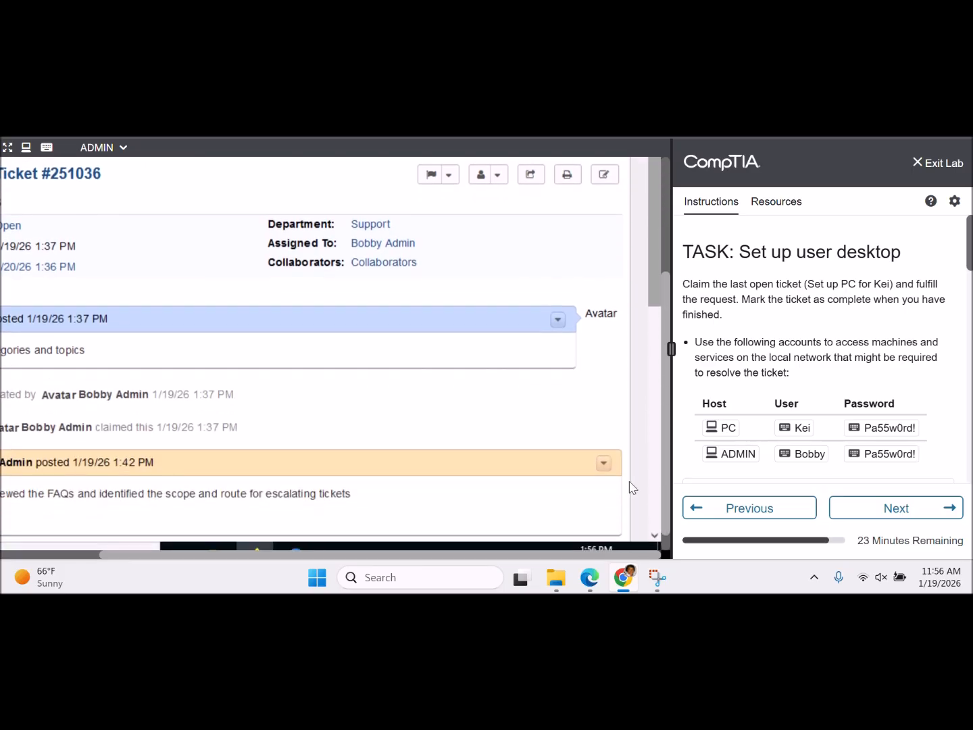
left_click(558, 323)
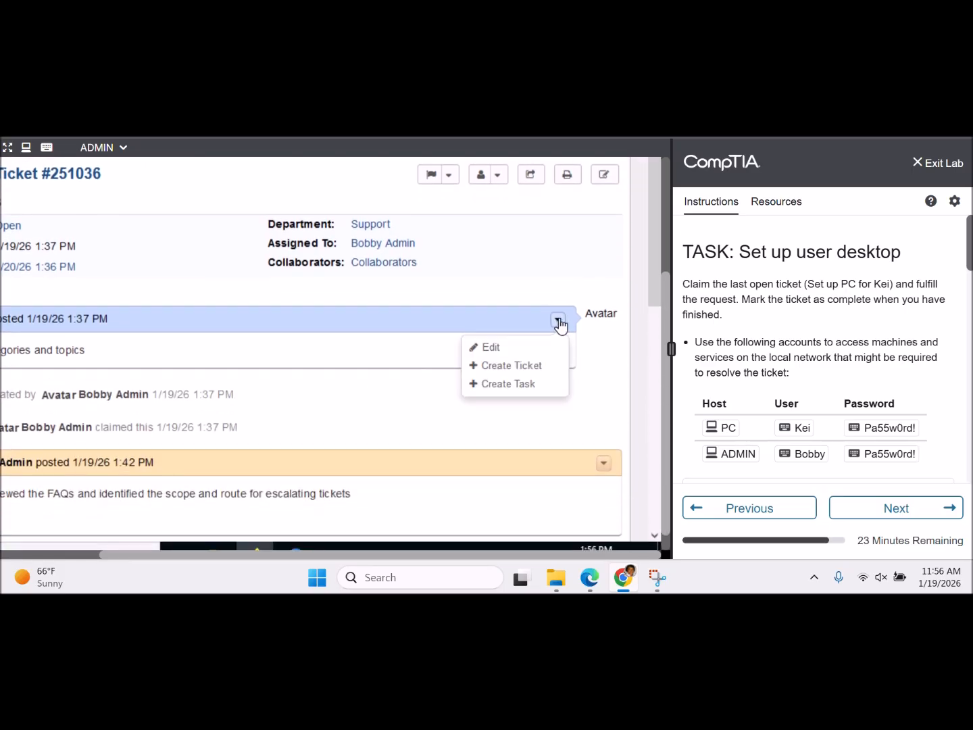
left_click(604, 464)
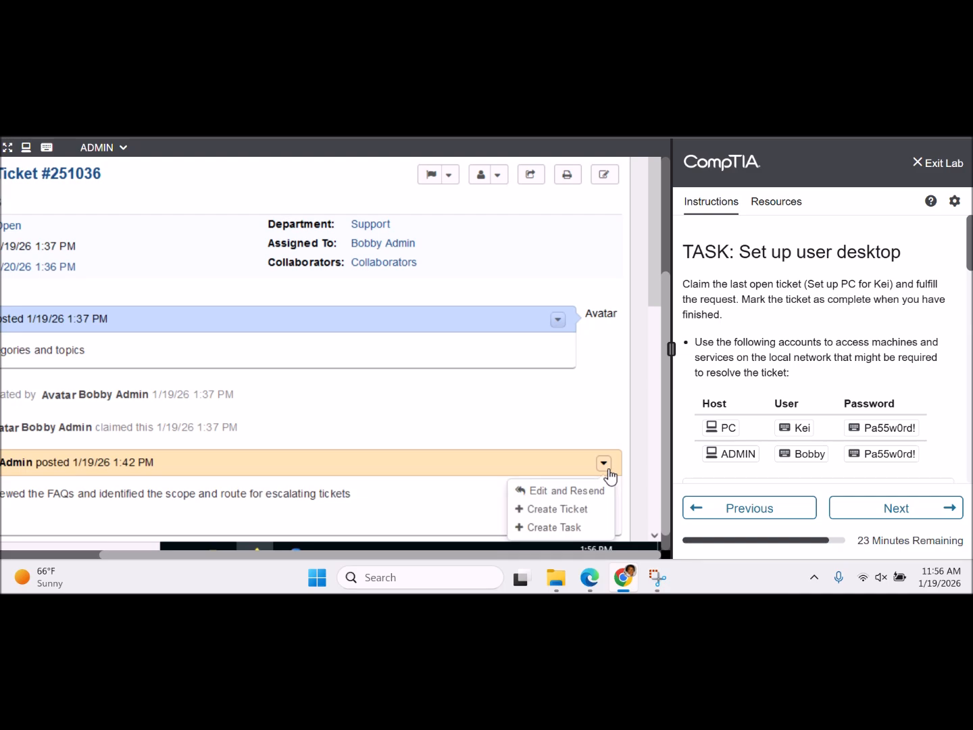
left_click(578, 399)
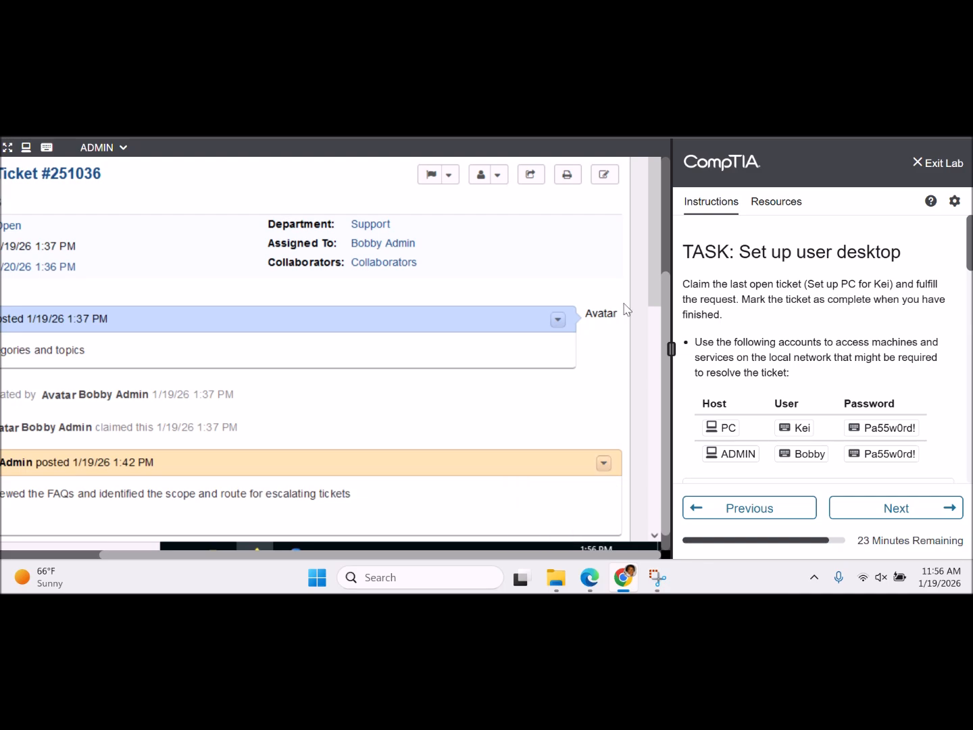
left_click_drag(654, 291, 656, 542)
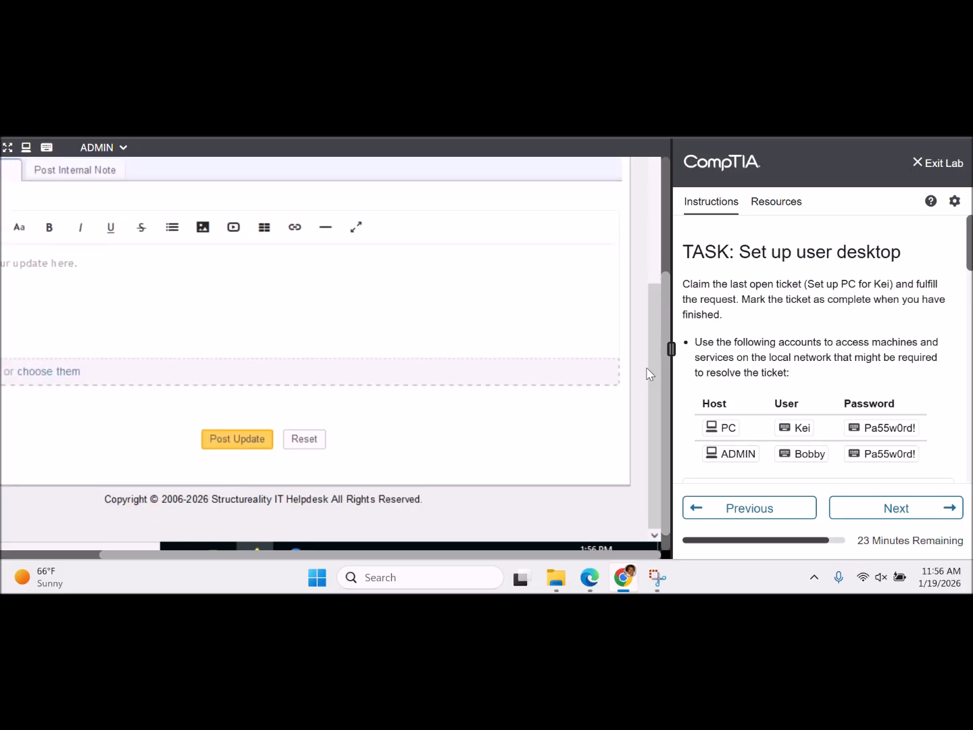
scroll(653, 369, "up", 5)
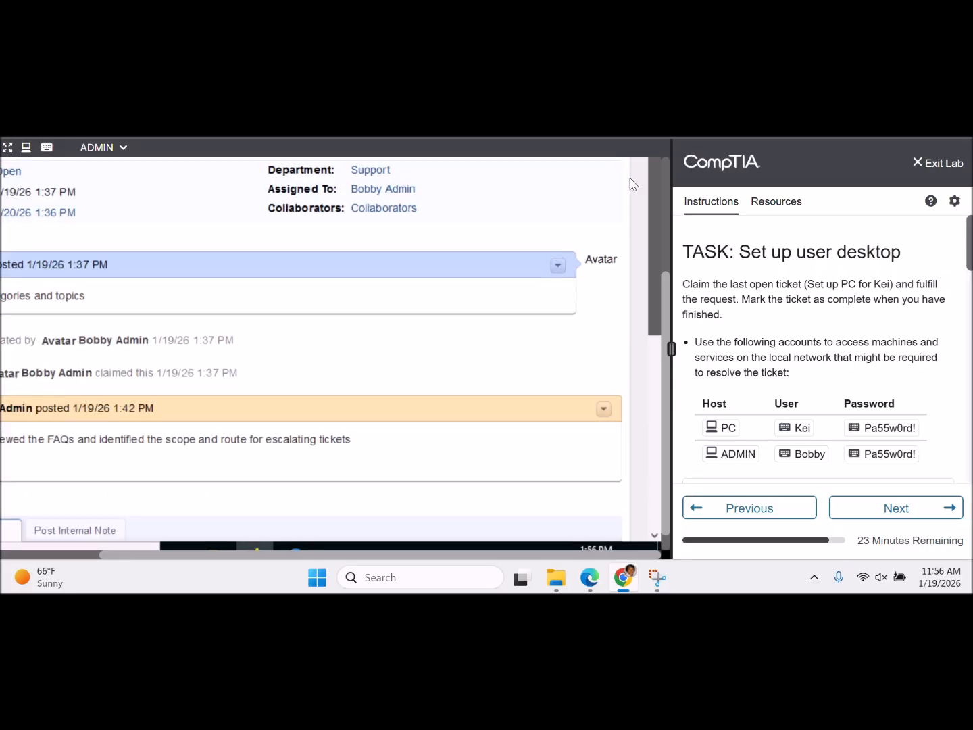
left_click_drag(414, 562, 266, 546)
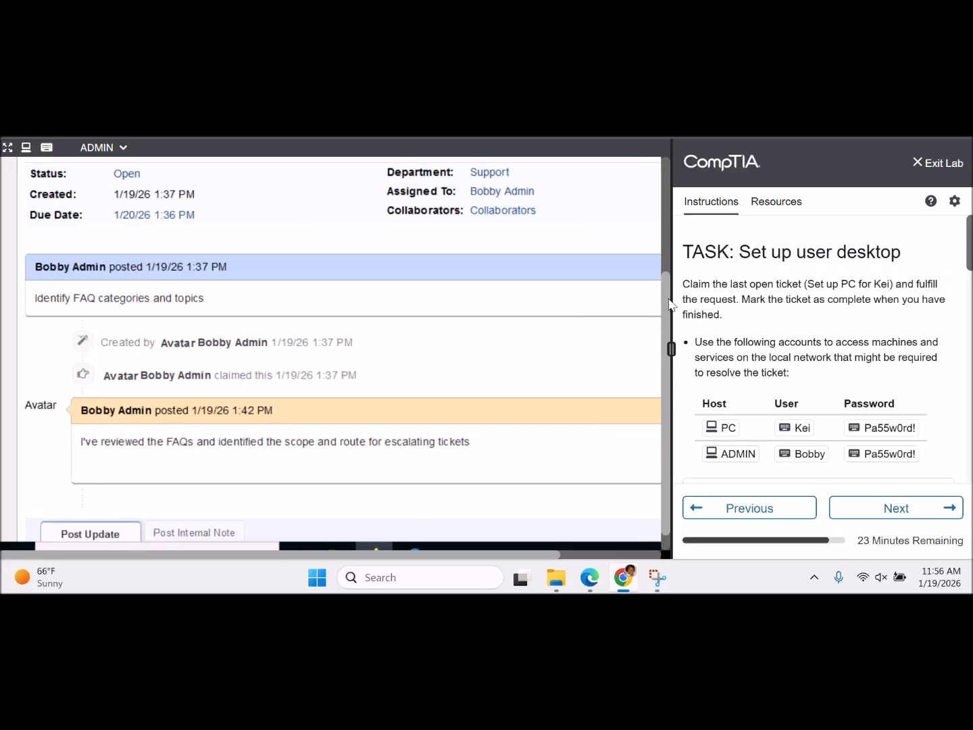
scroll(665, 304, "up", 3)
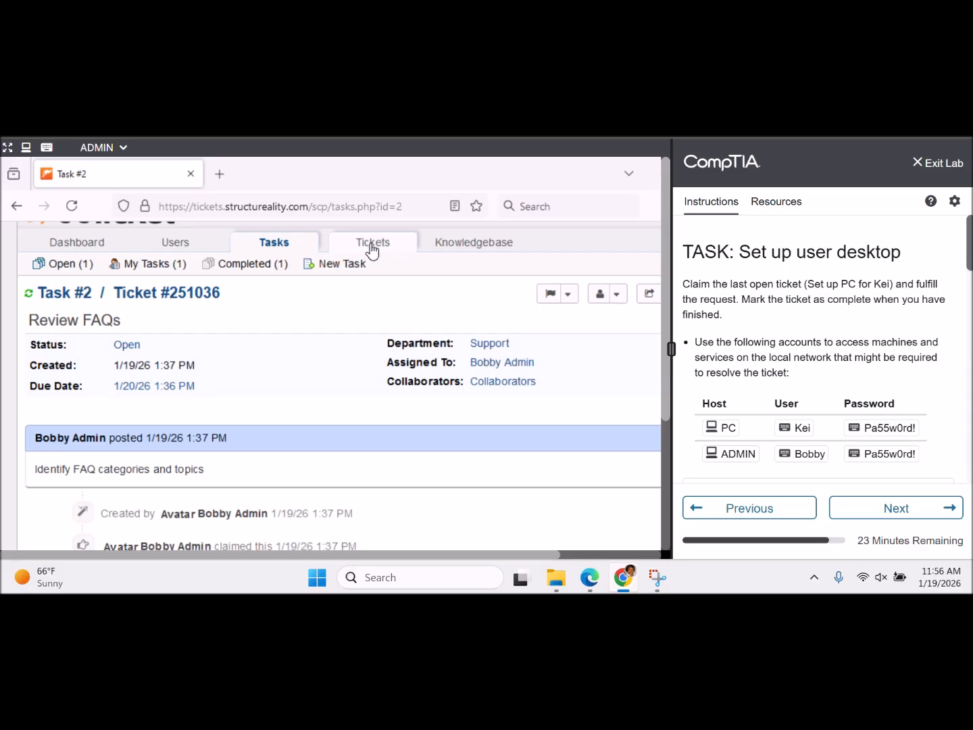
- Go from the dashboard to the User Directory and open the requester's user record
left_click(82, 242)
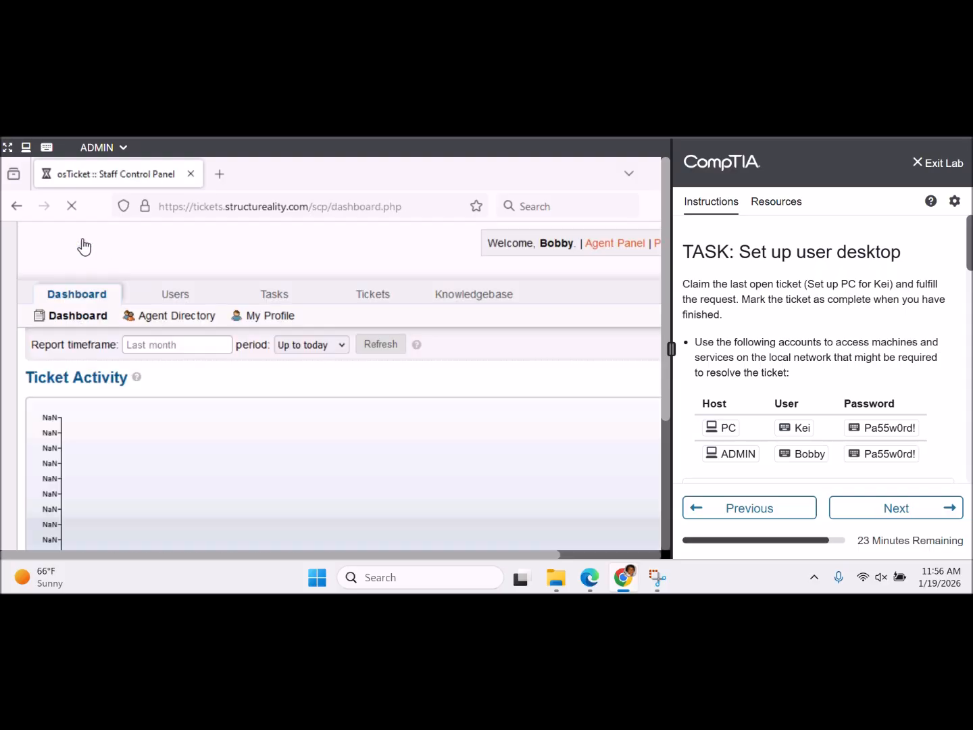
left_click(177, 300)
mouse_move(287, 297)
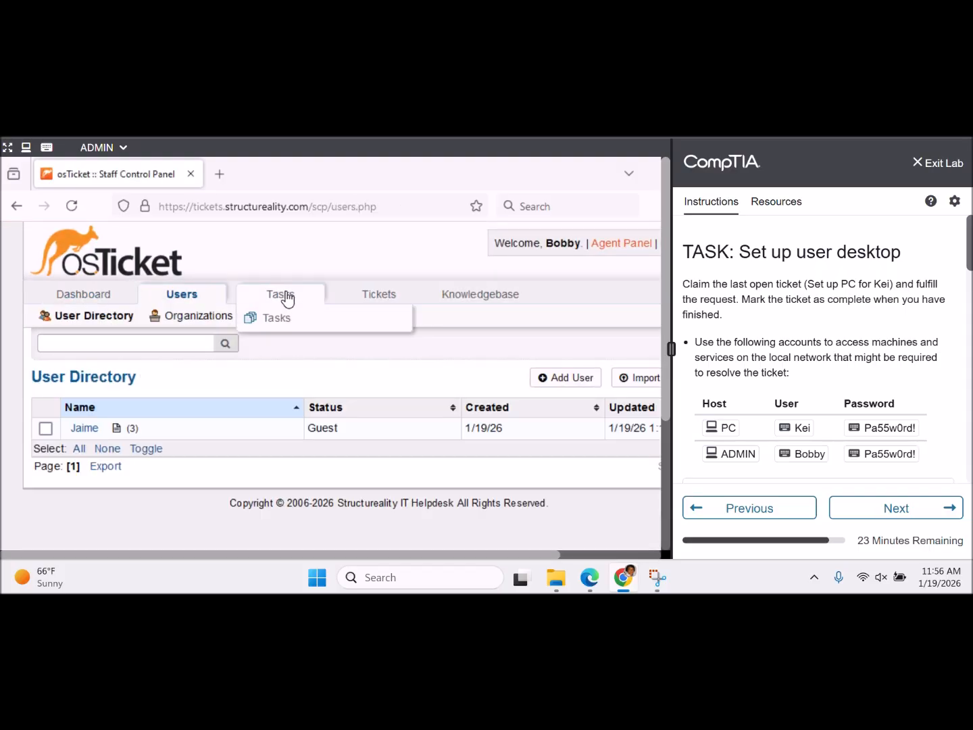
left_click(85, 433)
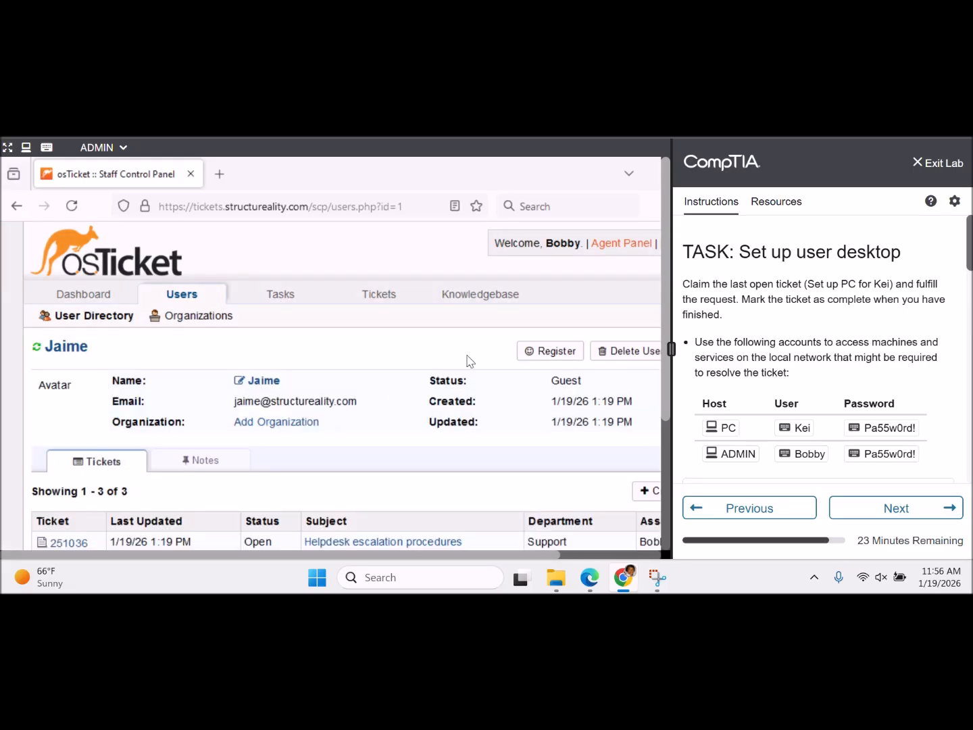
left_click_drag(667, 274, 619, 396)
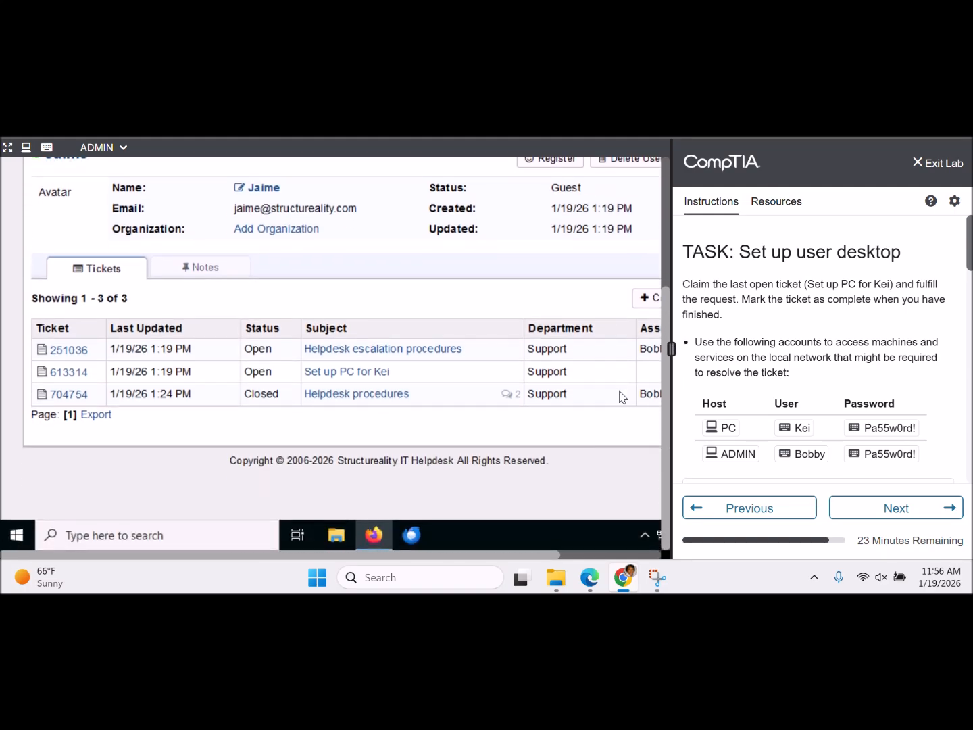
- Open the PC setup ticket #613314 from the user's ticket list
left_click(376, 373)
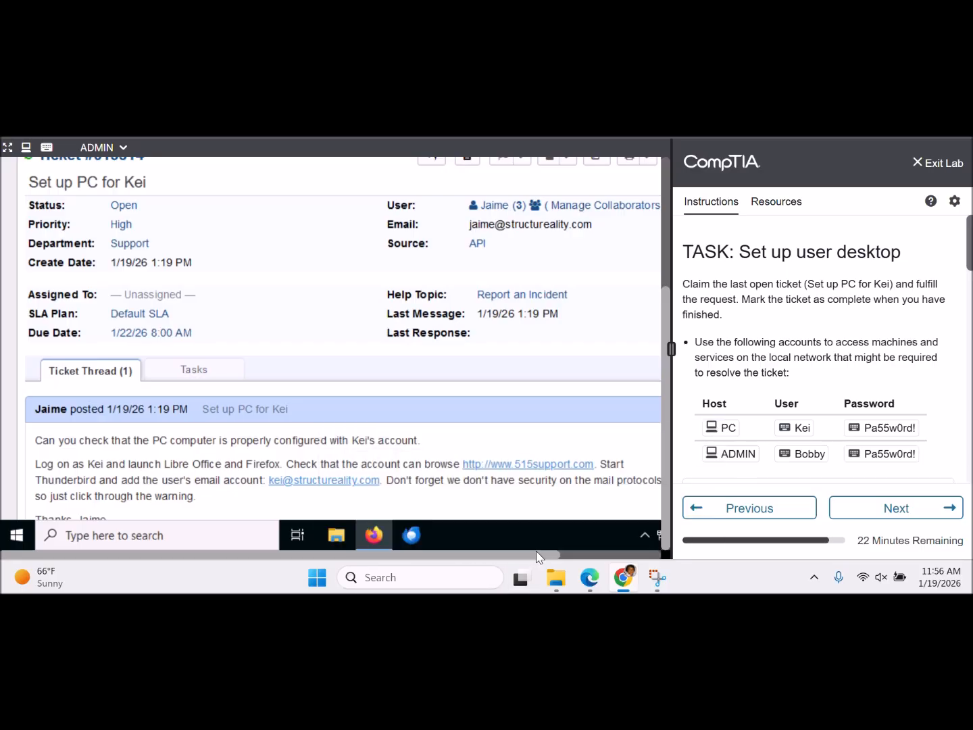
left_click_drag(538, 558, 563, 558)
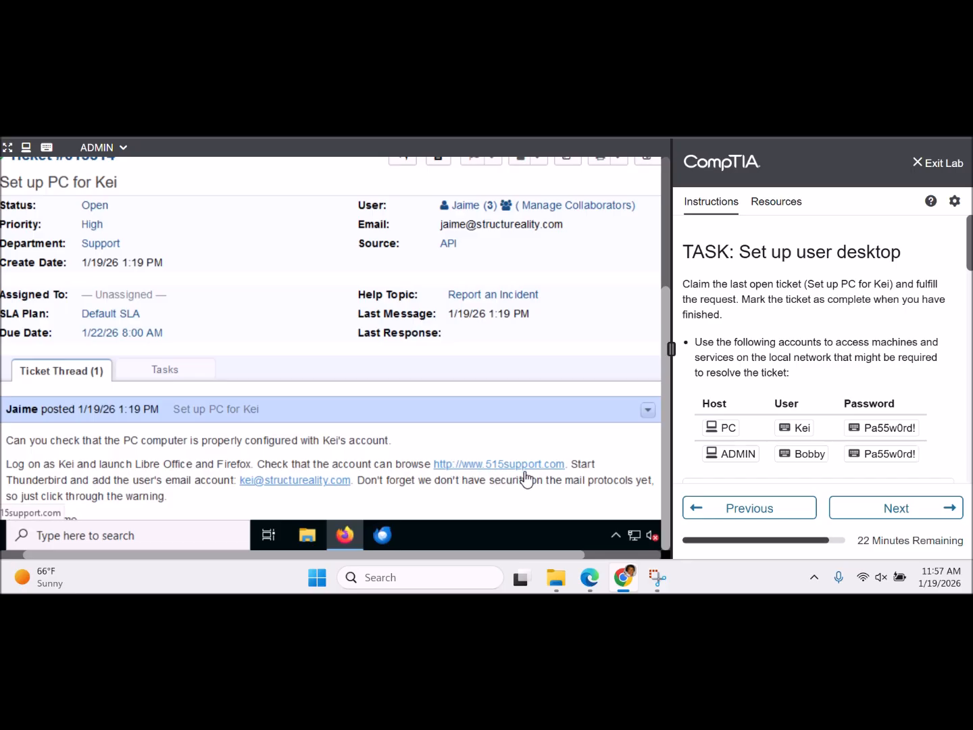
left_click(122, 147)
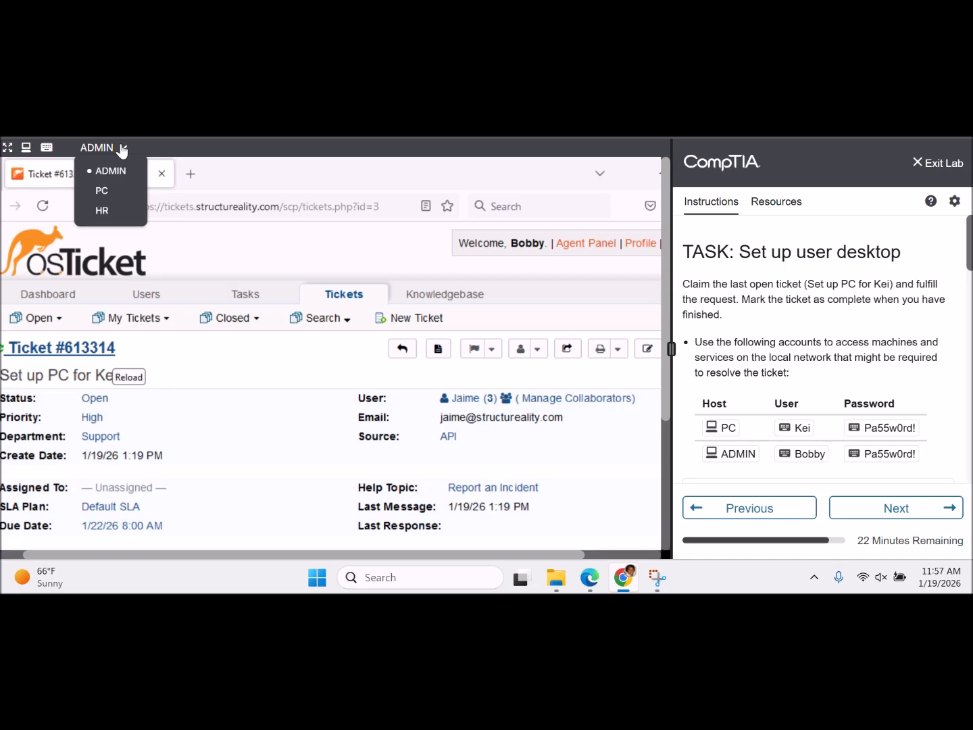
left_click(105, 191)
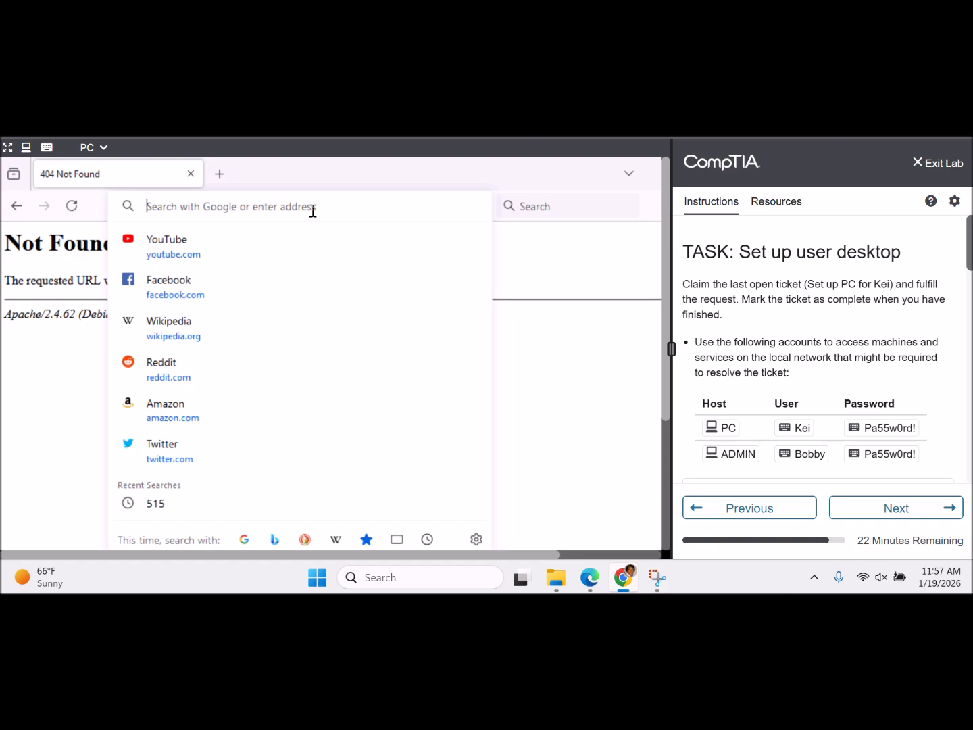
type("http://w")
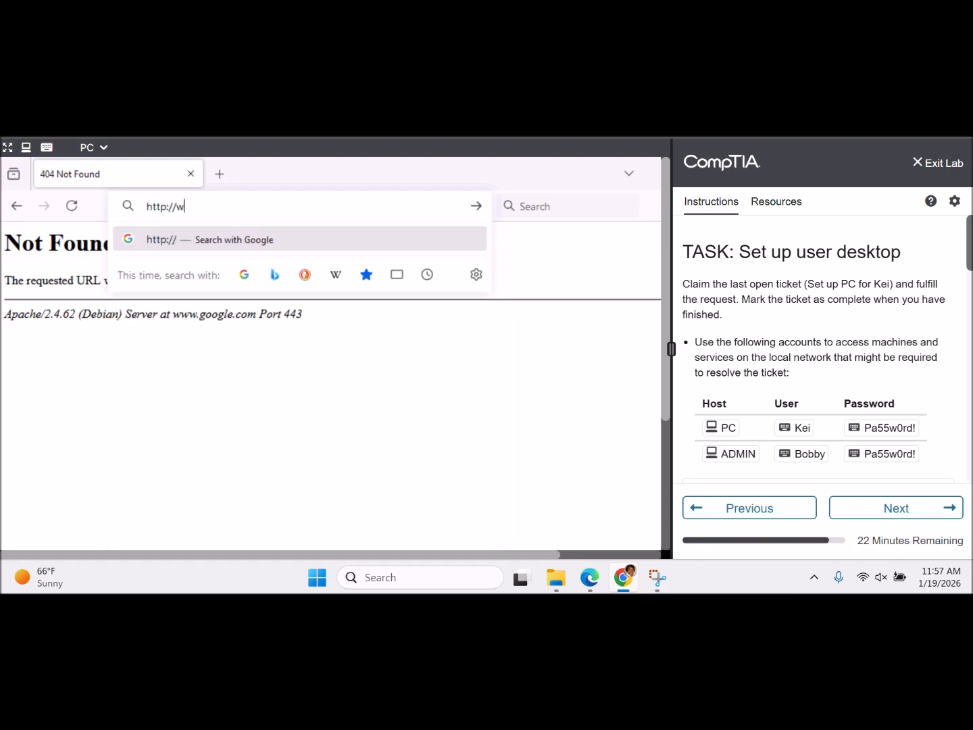
type("ww.515")
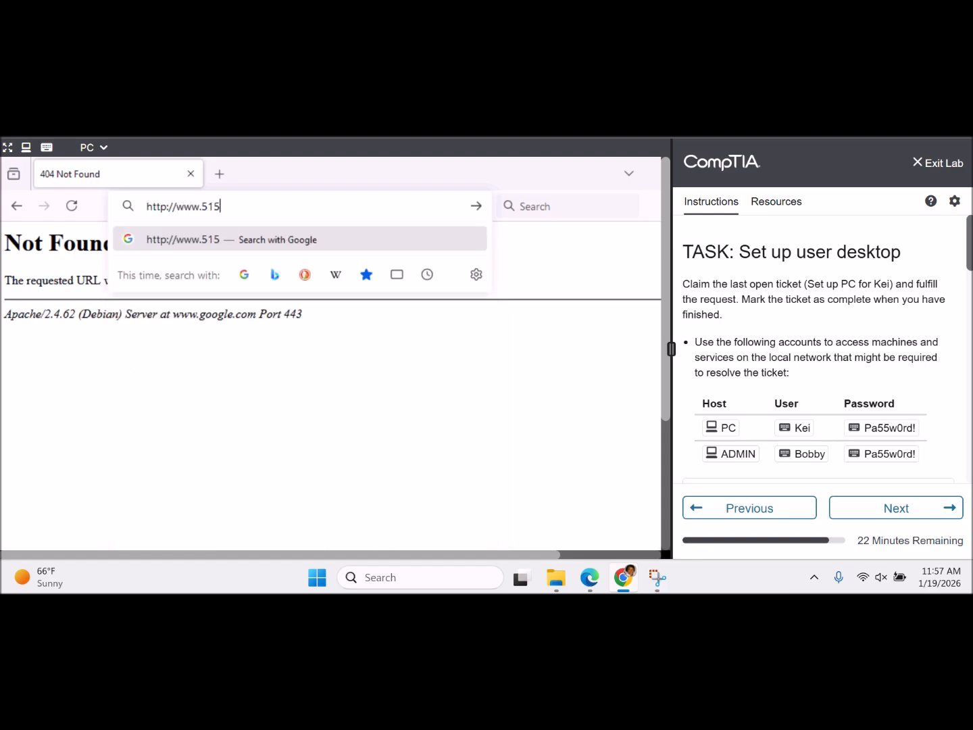
type("support.com")
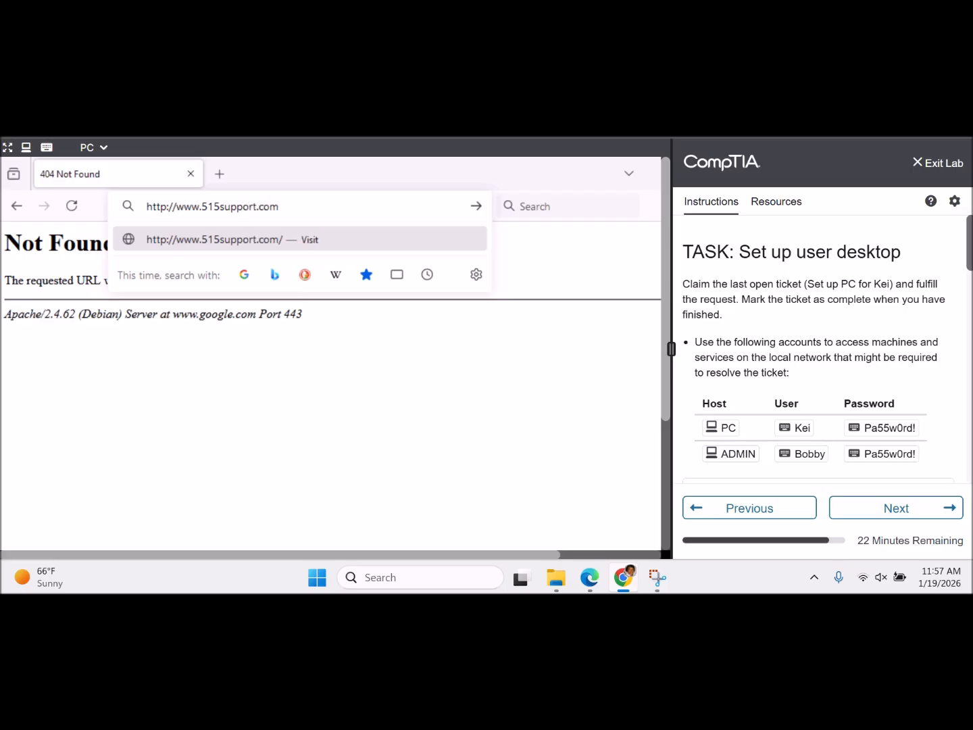
key("Return")
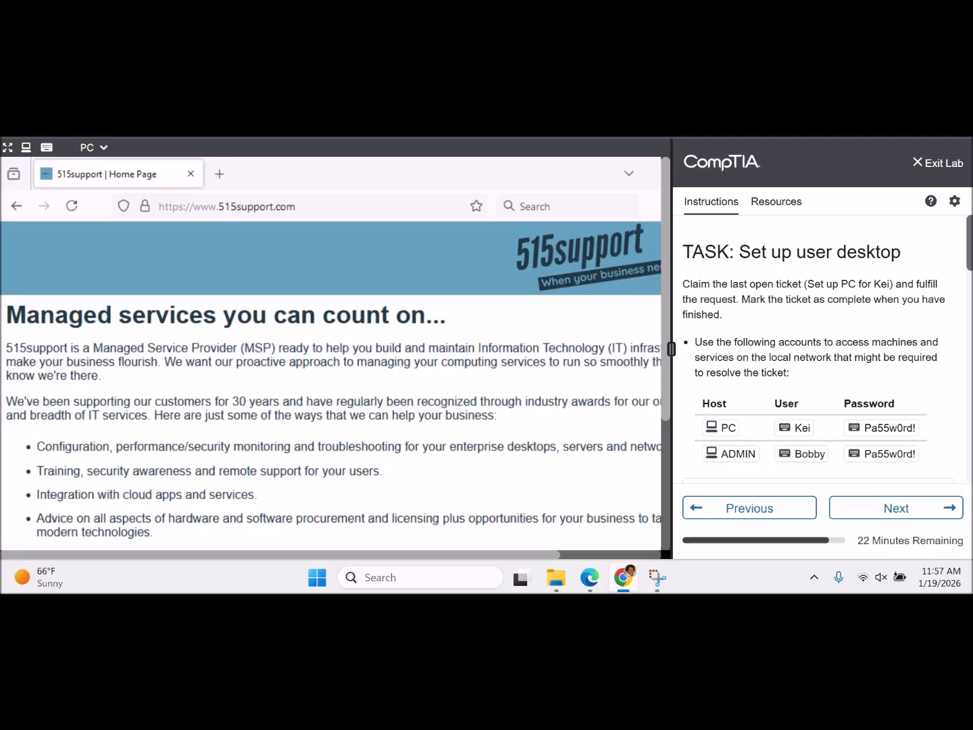
left_click_drag(666, 251, 656, 209)
left_click(103, 150)
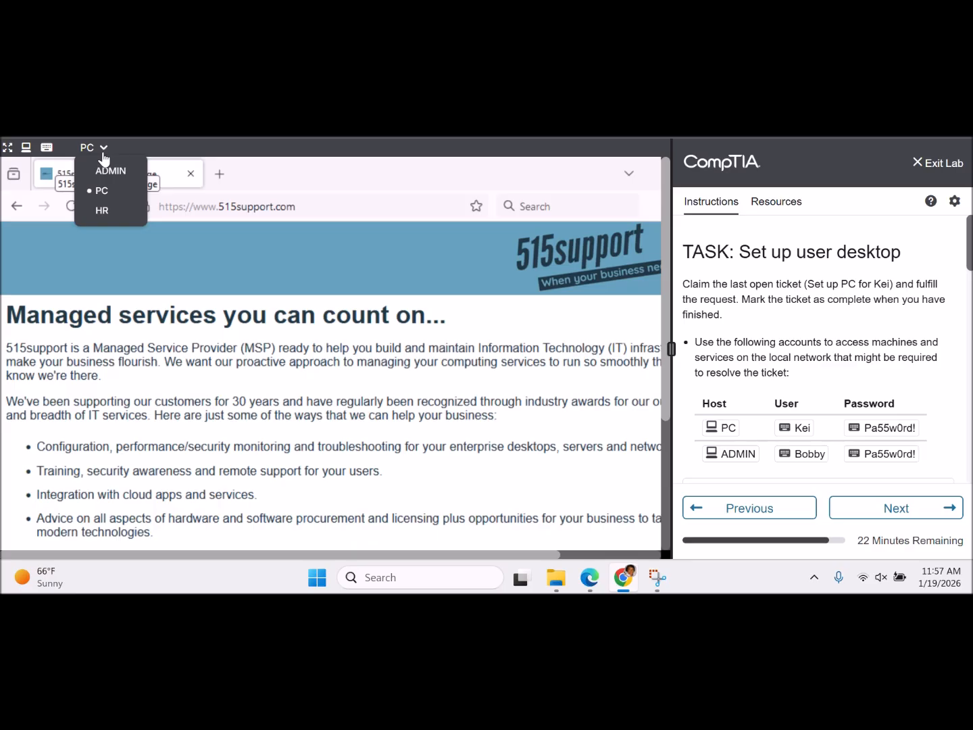
left_click(104, 168)
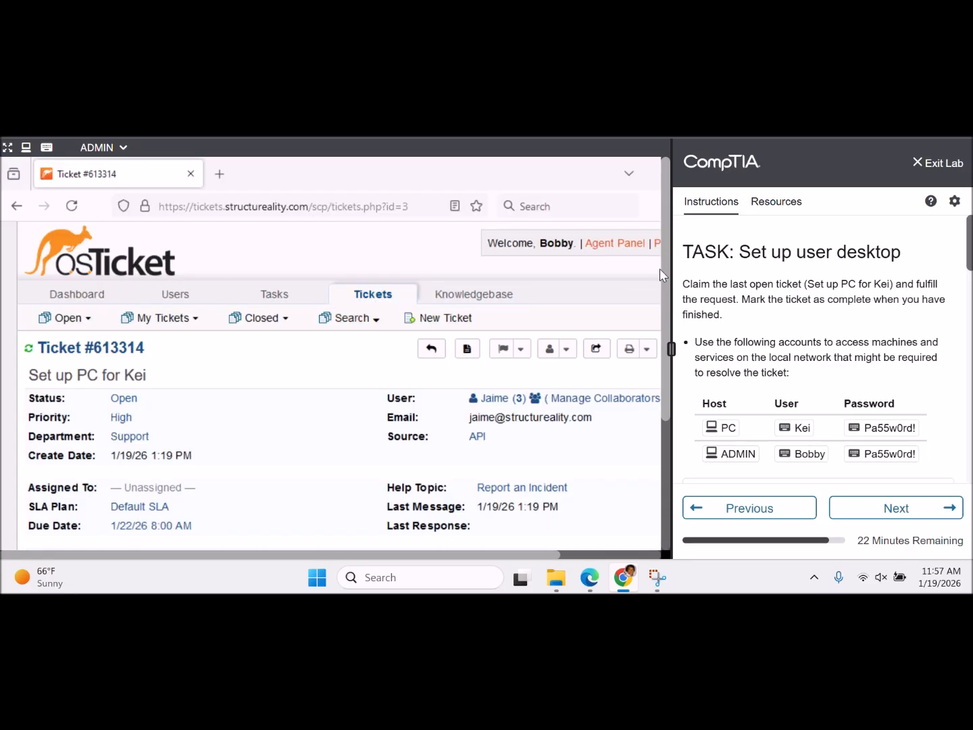
left_click_drag(666, 275, 663, 462)
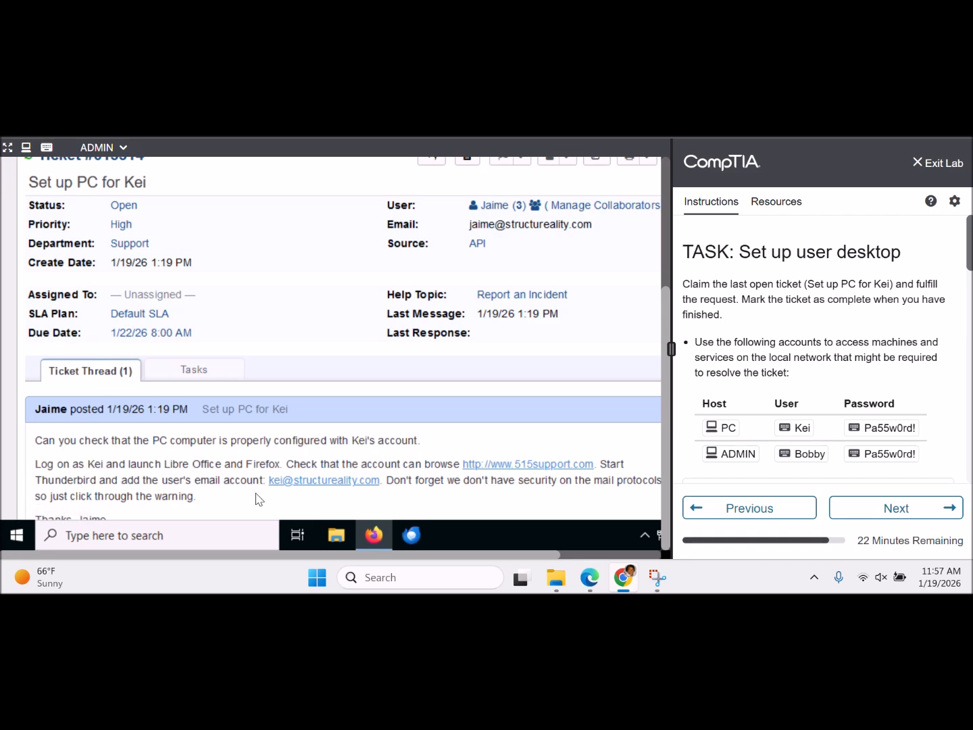
left_click(123, 148)
left_click(102, 191)
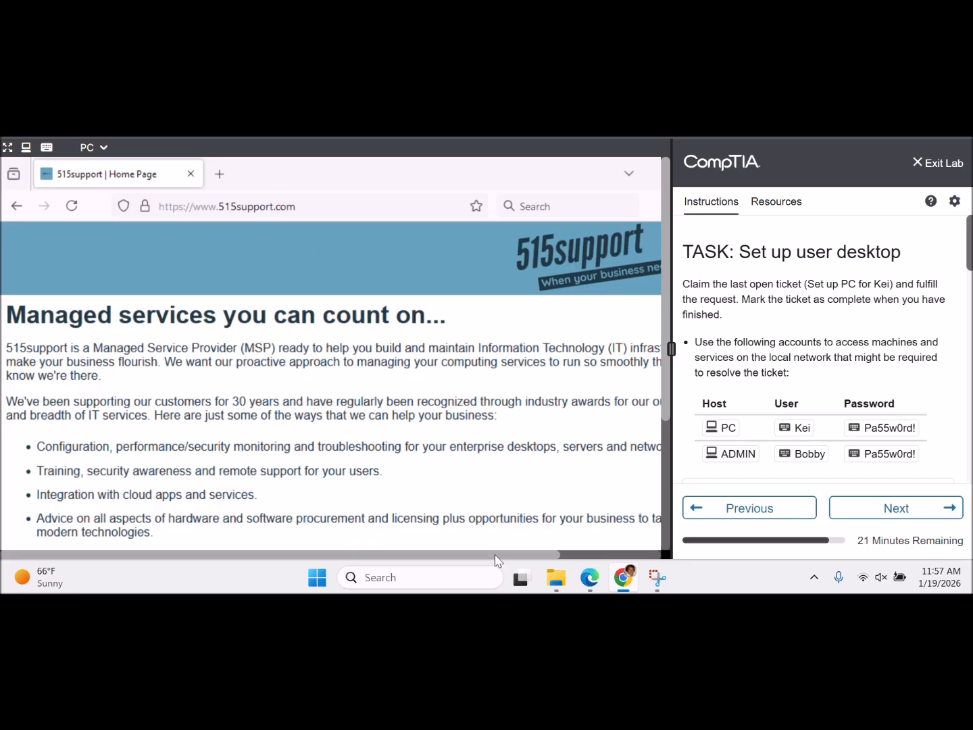
- Minimize Firefox to reveal the PC desktop
left_click_drag(495, 554, 662, 574)
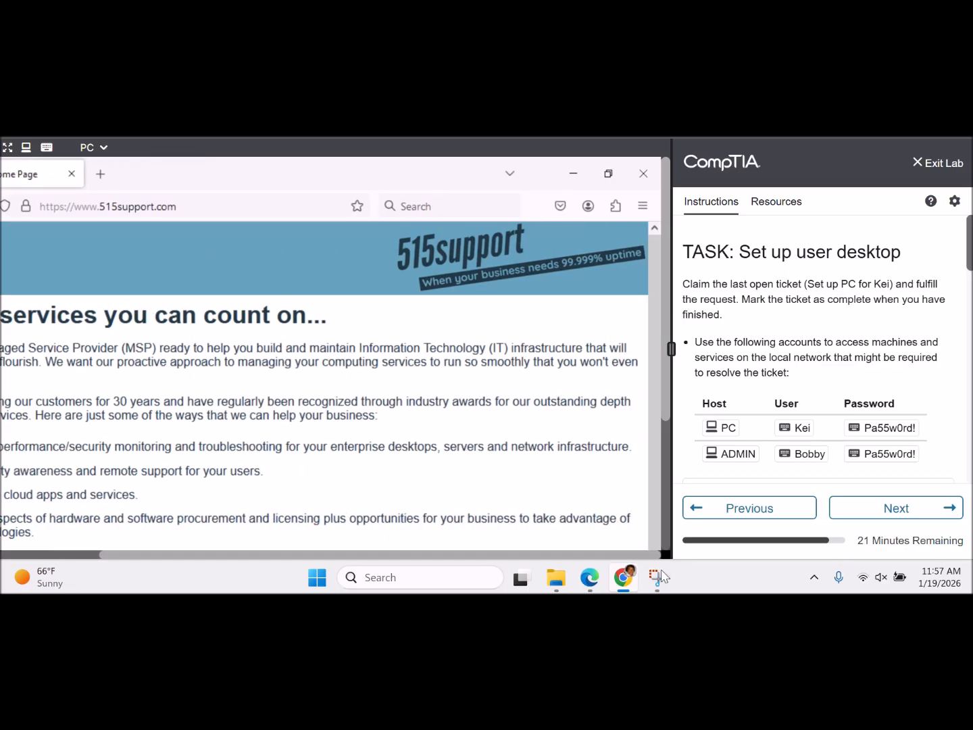
left_click(572, 173)
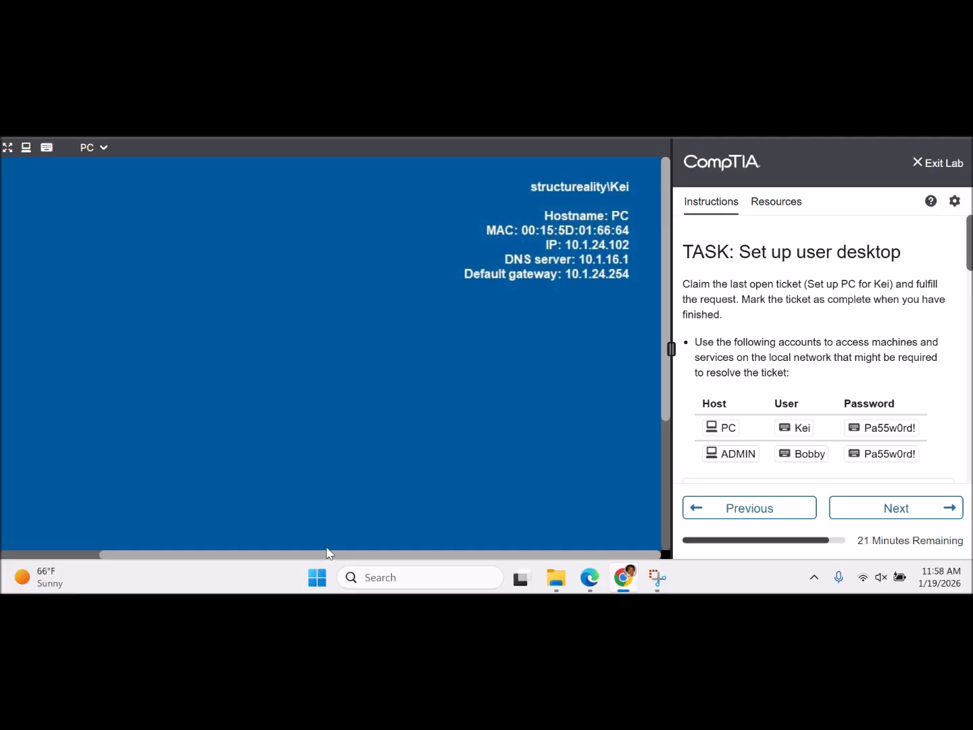
left_click_drag(331, 554, 135, 551)
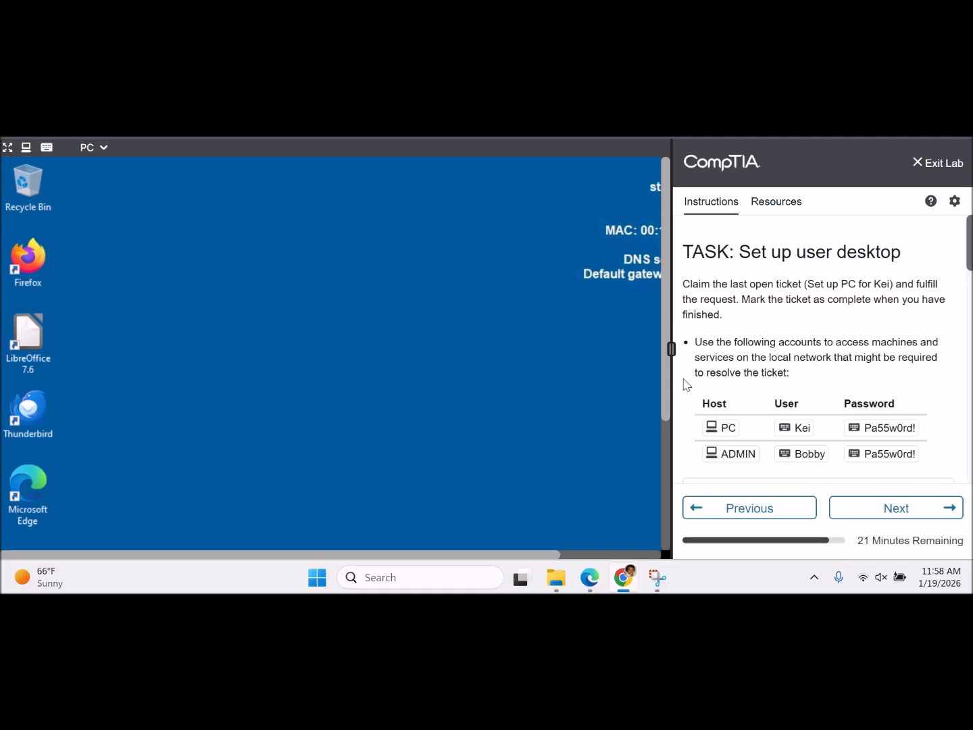
left_click_drag(667, 400, 666, 474)
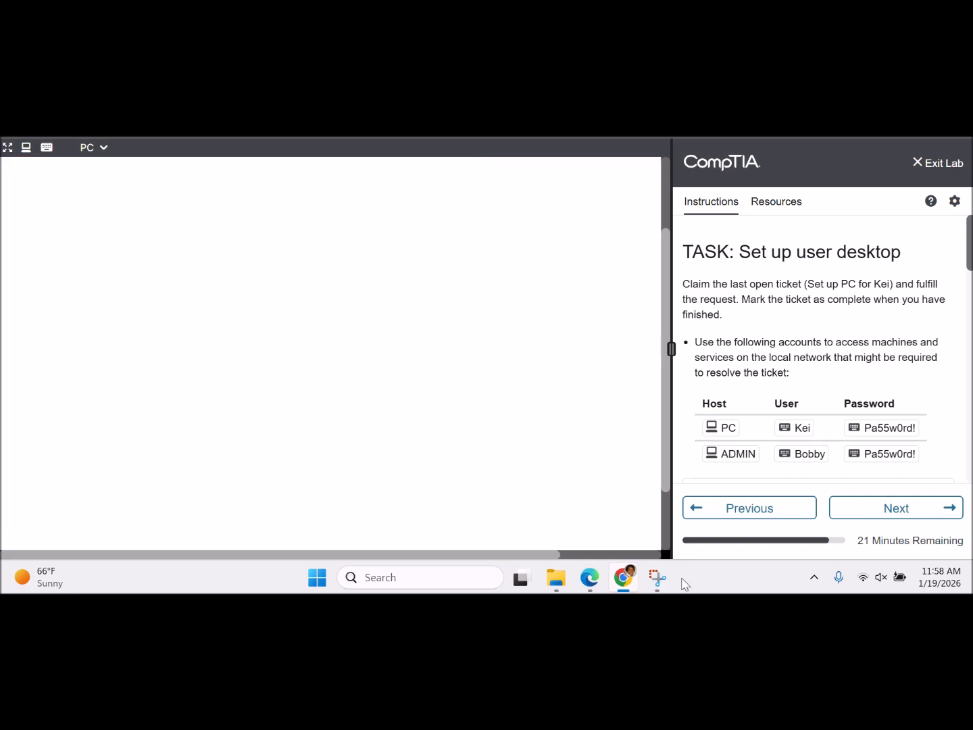
- Bring up the LibreOffice Start Center, then Thunderbird's Account Setup form
left_click_drag(669, 487, 666, 571)
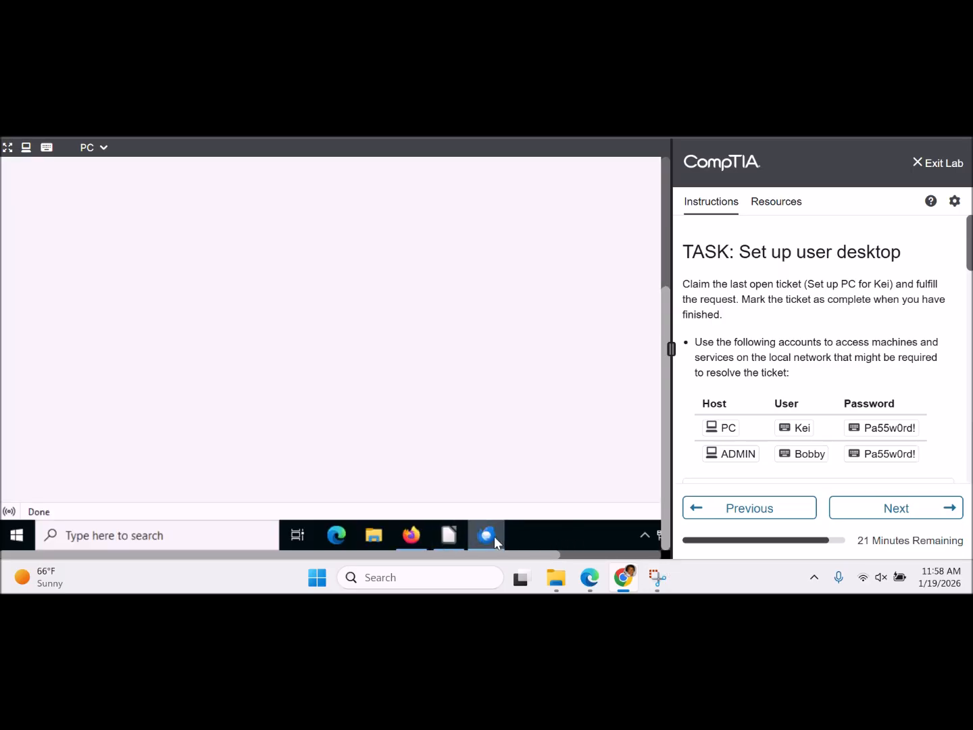
left_click(443, 535)
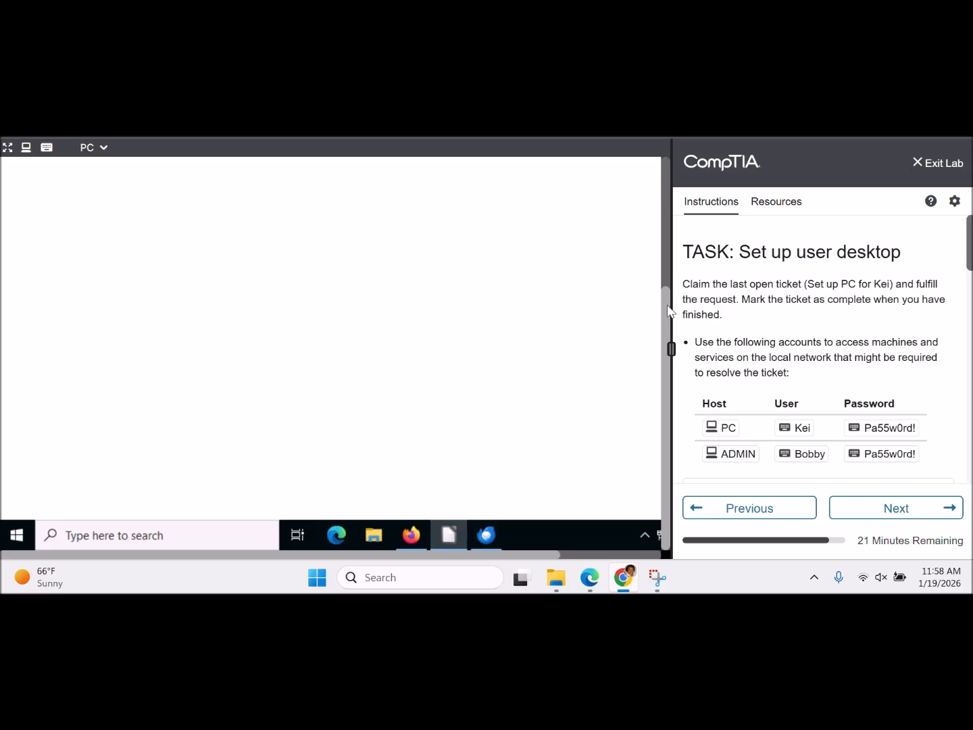
left_click_drag(667, 311, 667, 181)
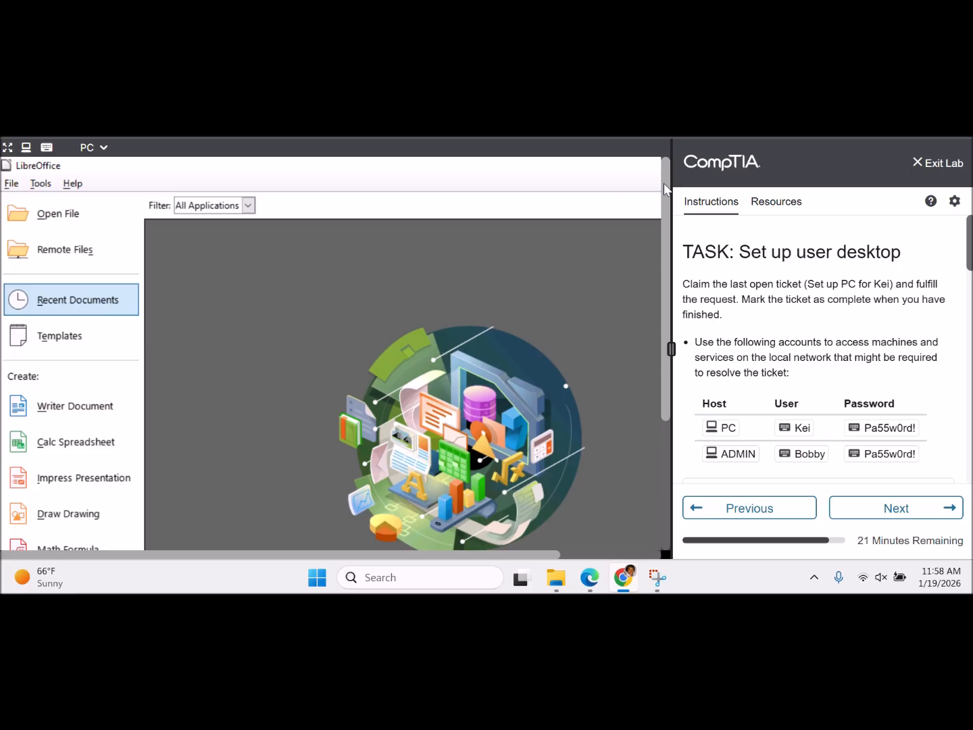
left_click_drag(663, 183, 660, 345)
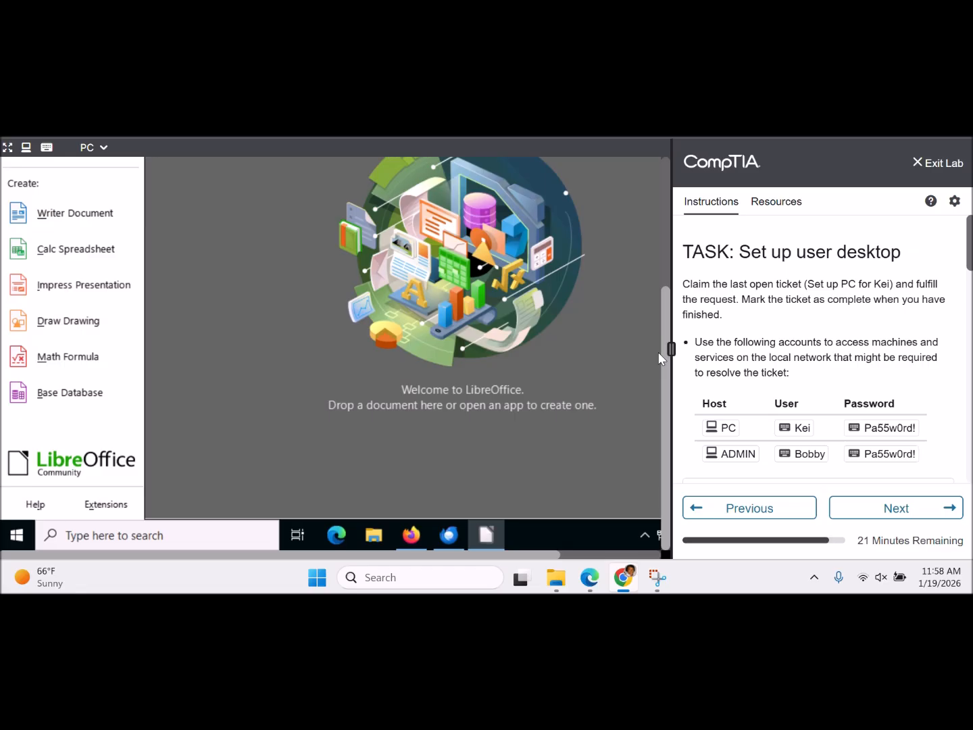
left_click(450, 535)
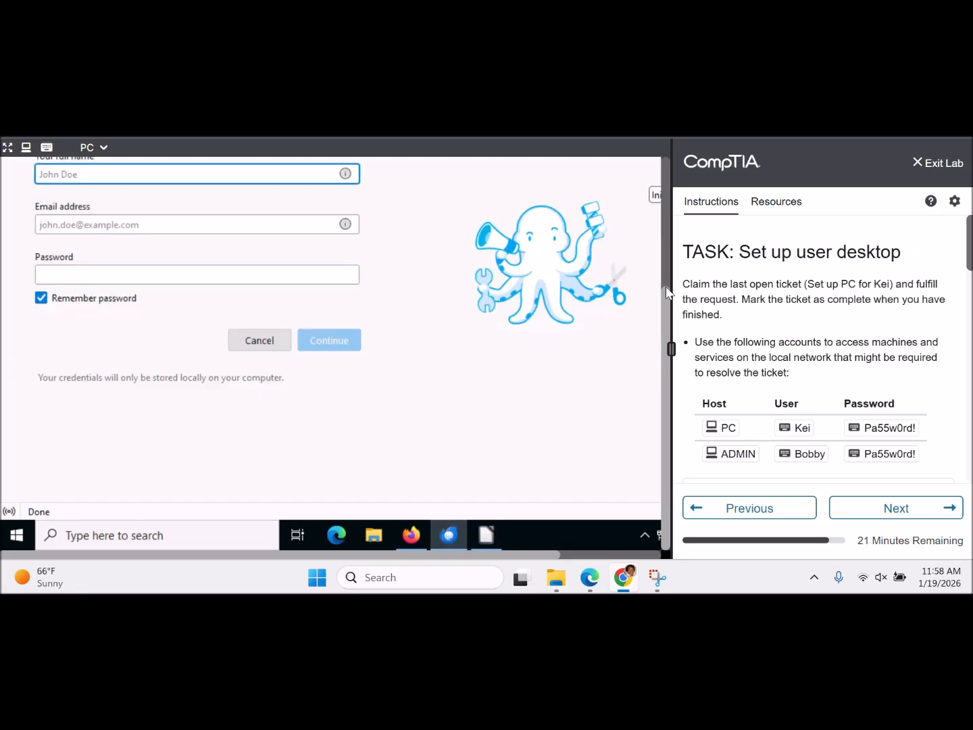
left_click_drag(669, 316, 666, 344)
- Switch to ADMIN and scroll ticket #613314's thread to read the Thunderbird mail account request
left_click(103, 147)
left_click(108, 172)
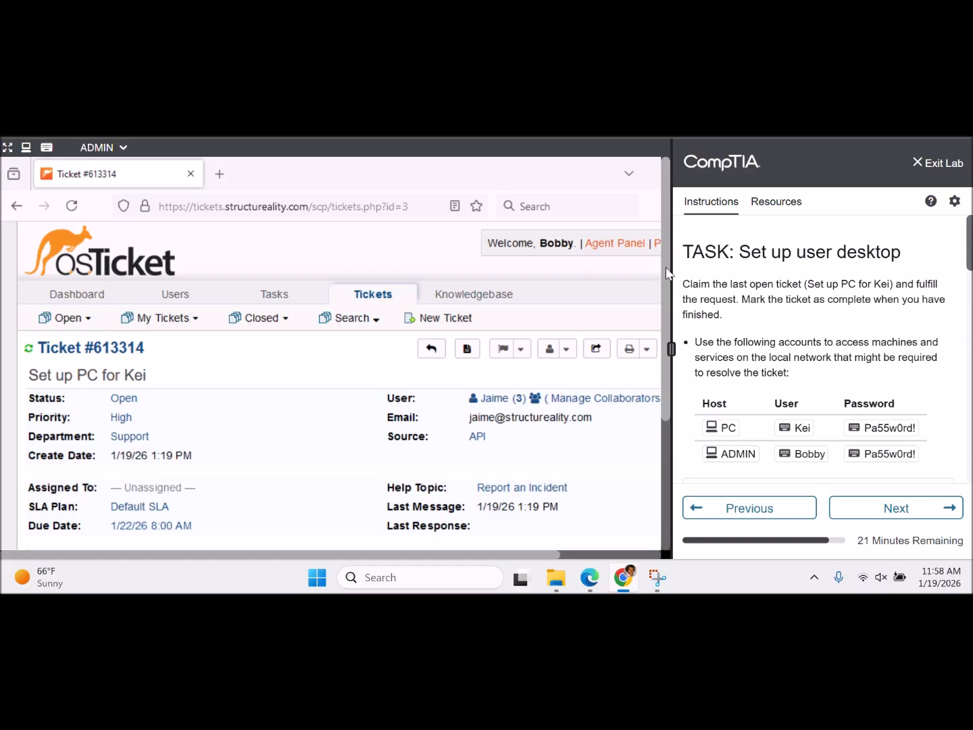
left_click_drag(662, 272, 654, 446)
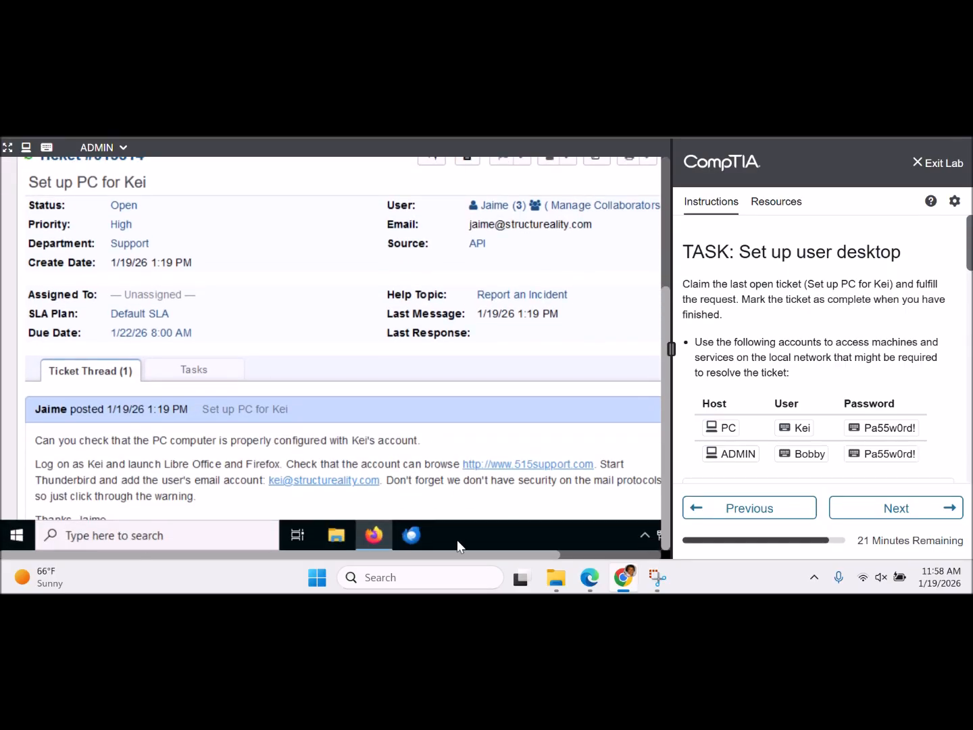
left_click_drag(471, 558, 494, 559)
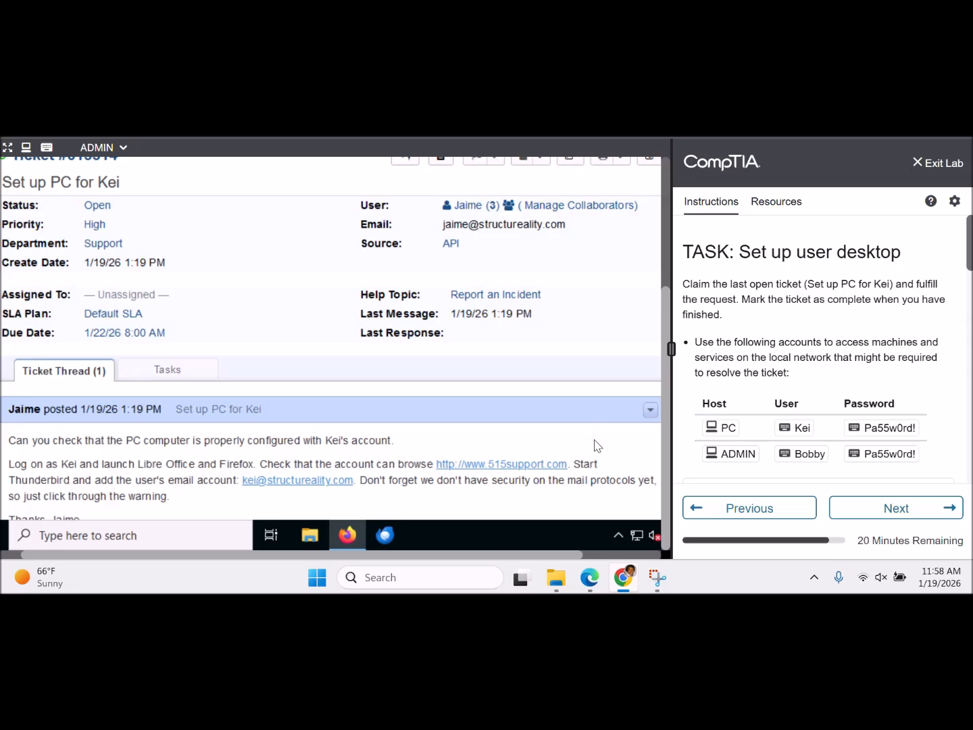
scroll(597, 445, "down", 3)
scroll(597, 445, "down", 1)
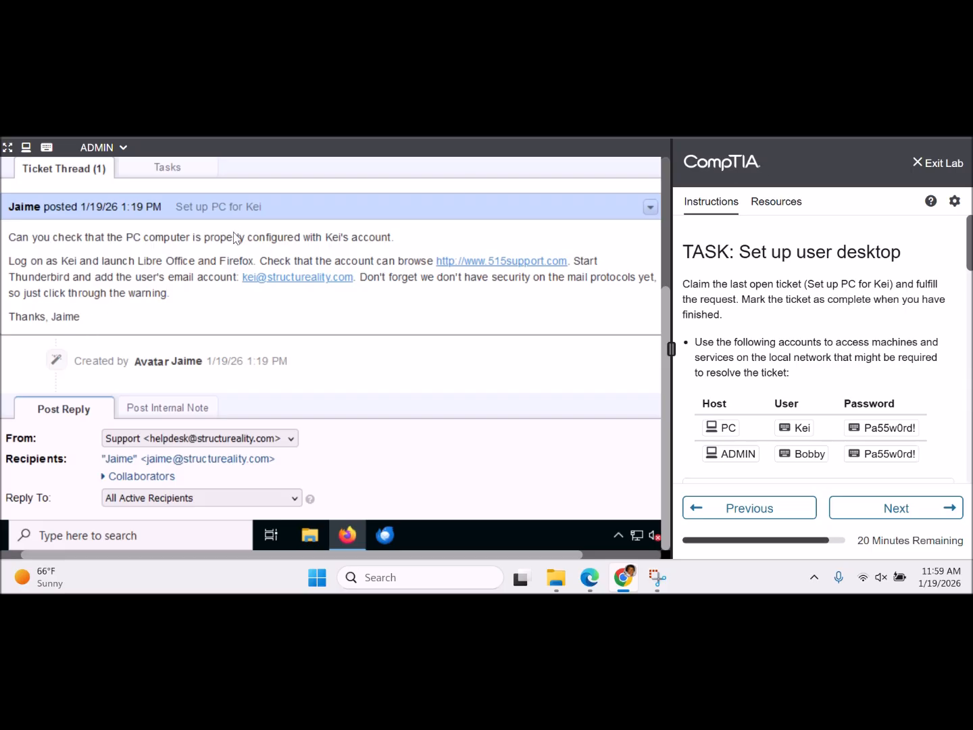
- Switch the lab console back to the PC machine
left_click(123, 148)
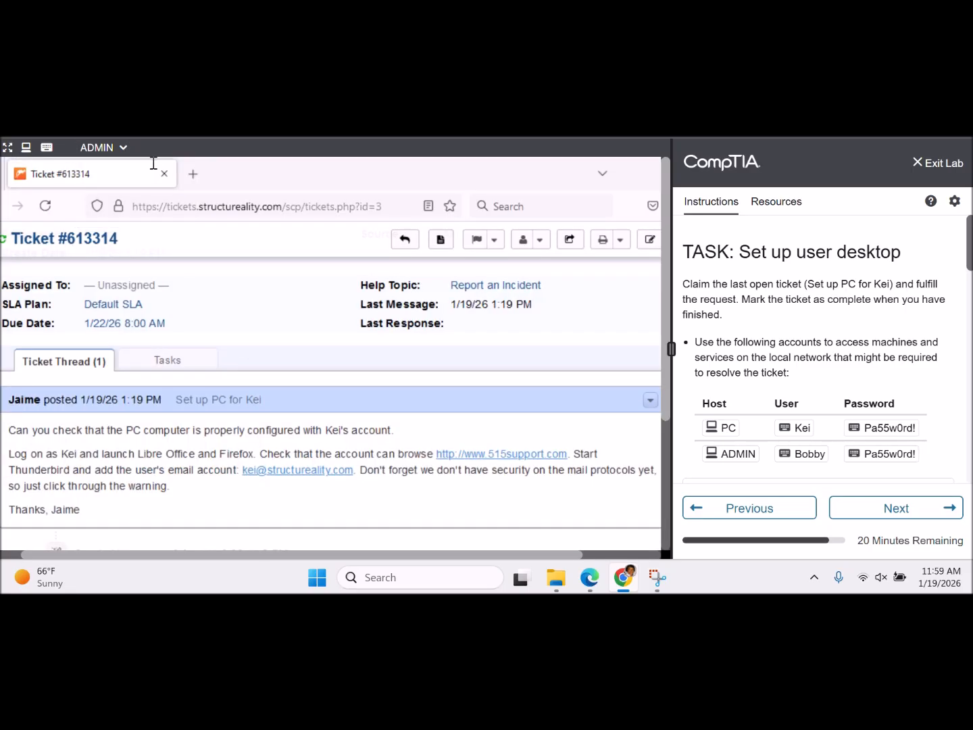
left_click(125, 149)
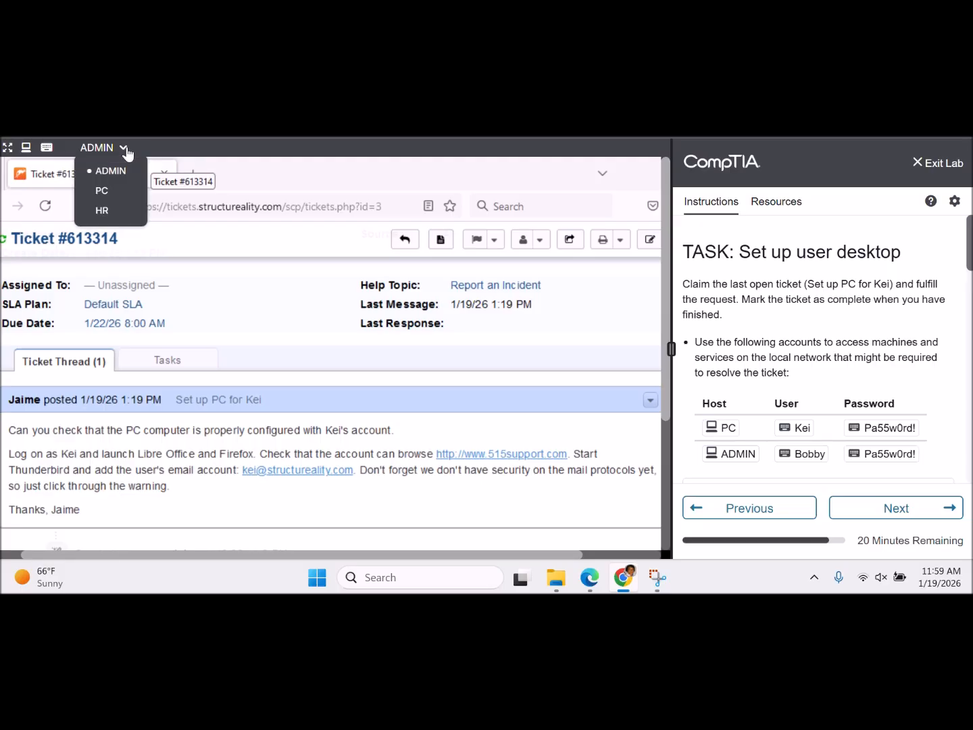
left_click(102, 191)
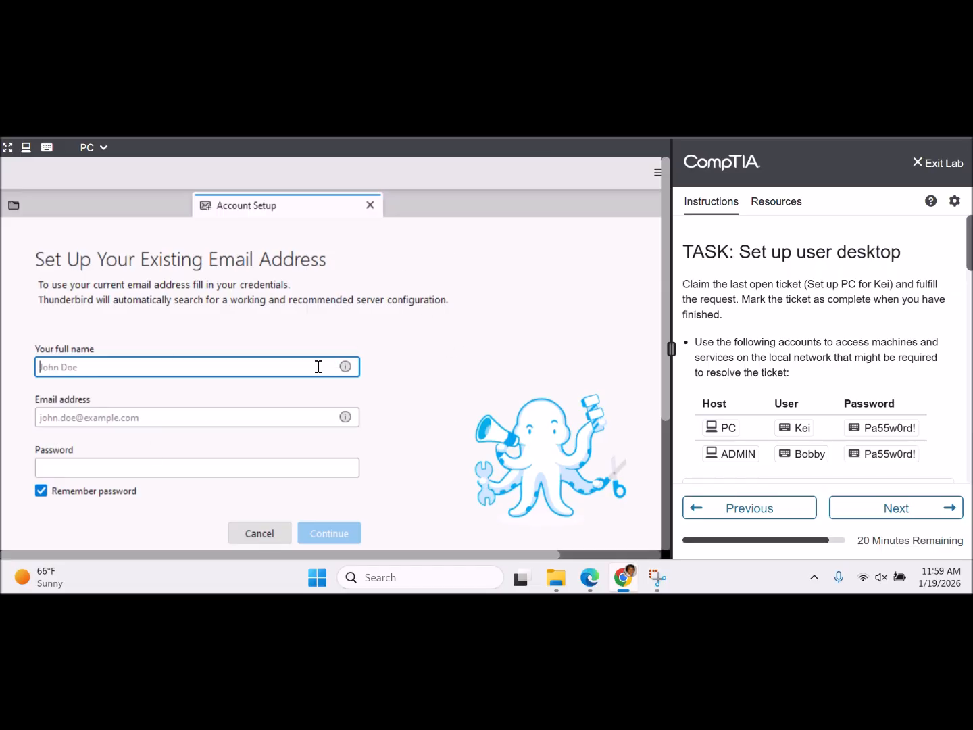
- Enter the user's full name and e-mail address in Thunderbird's Account Setup form
type("Kei")
key("Tab")
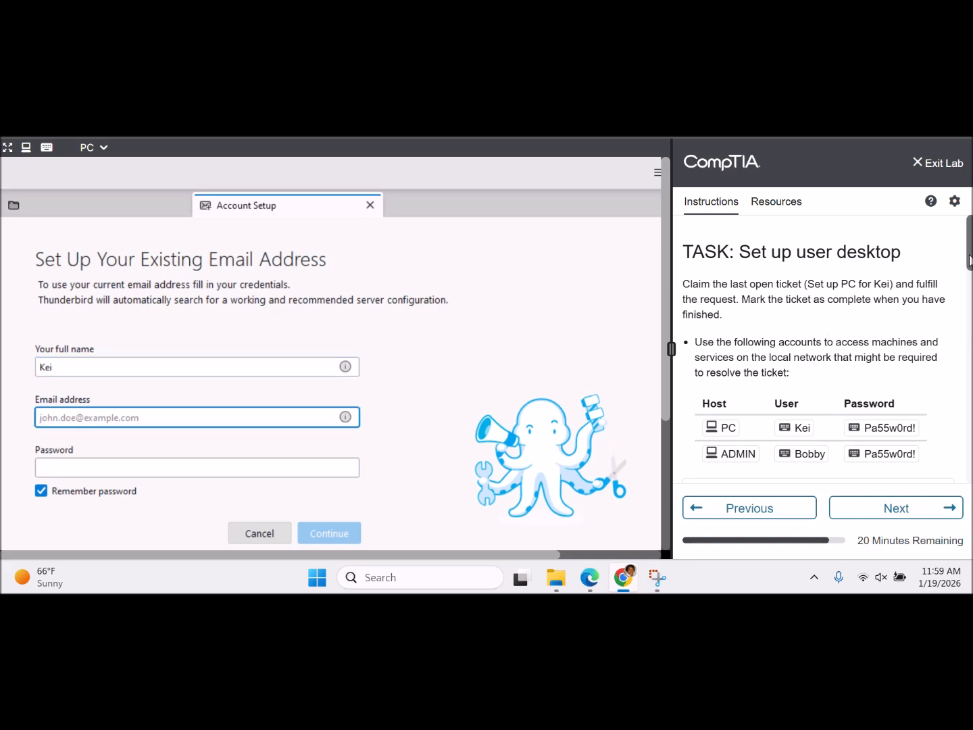
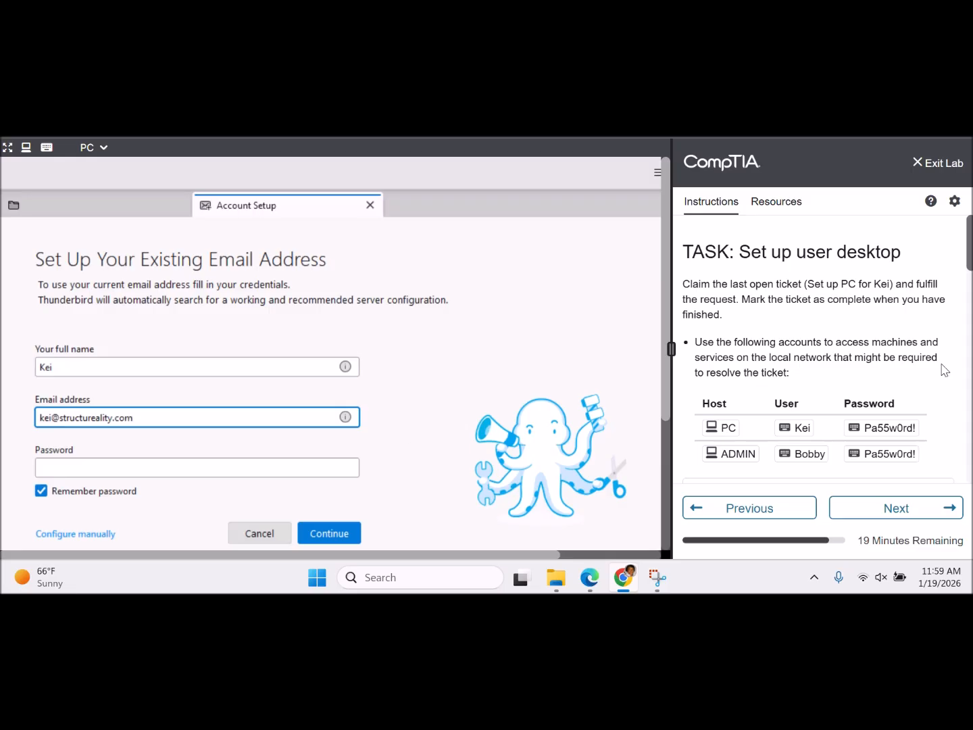
scroll(817, 359, "down", 10)
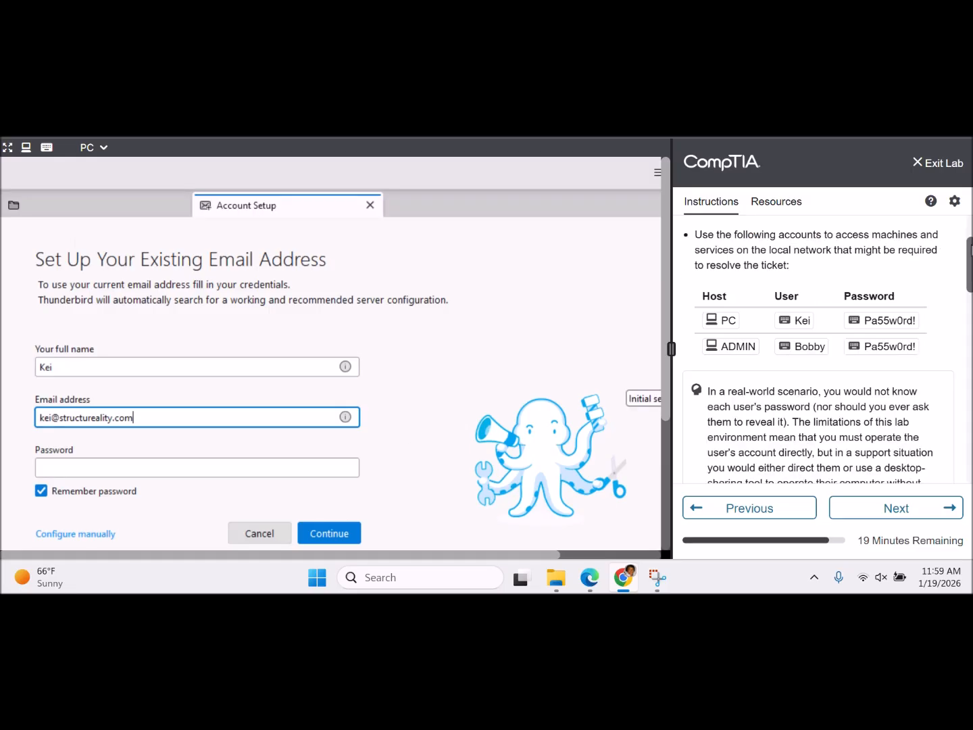
scroll(818, 358, "down", 1)
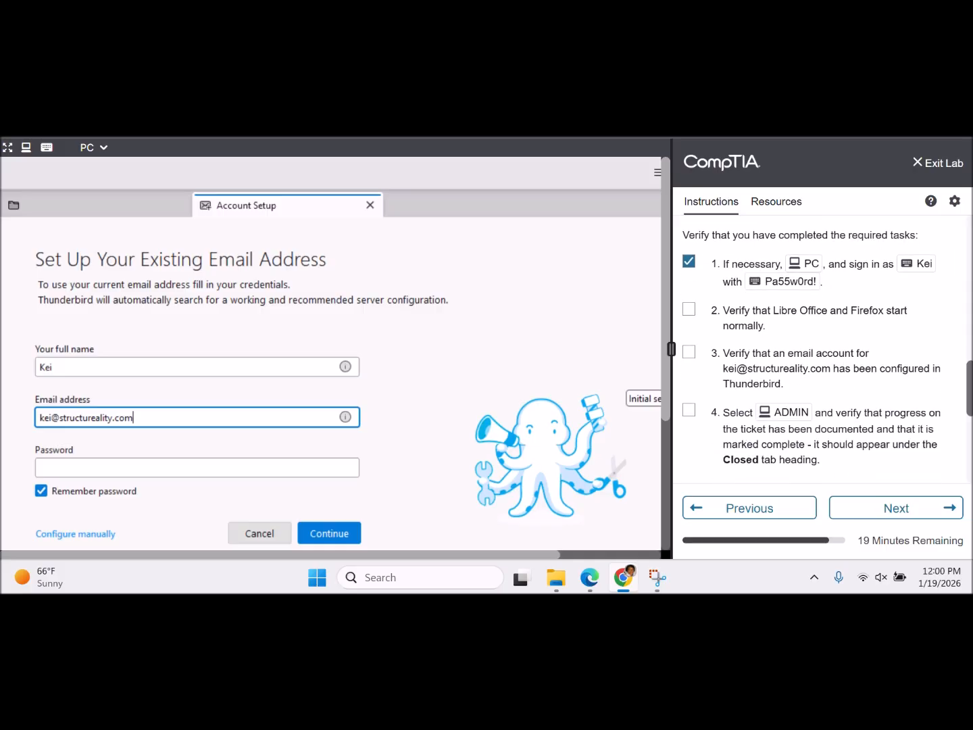
- Insert the provided password, show it as plain text, and continue to the configuration lookup
left_click(245, 466)
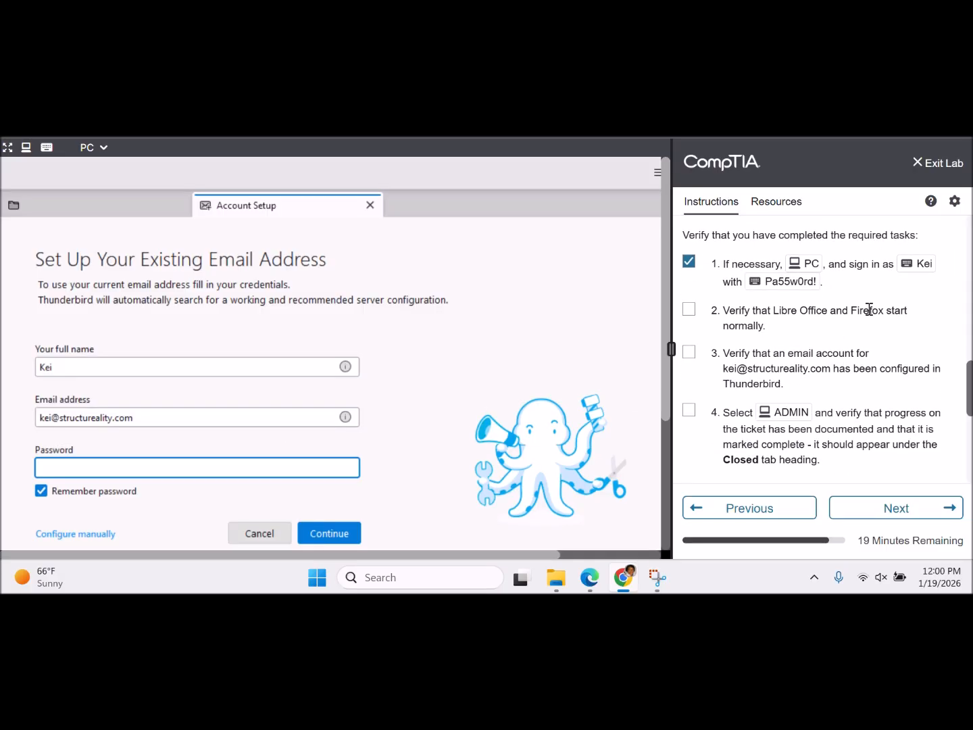
left_click(784, 283)
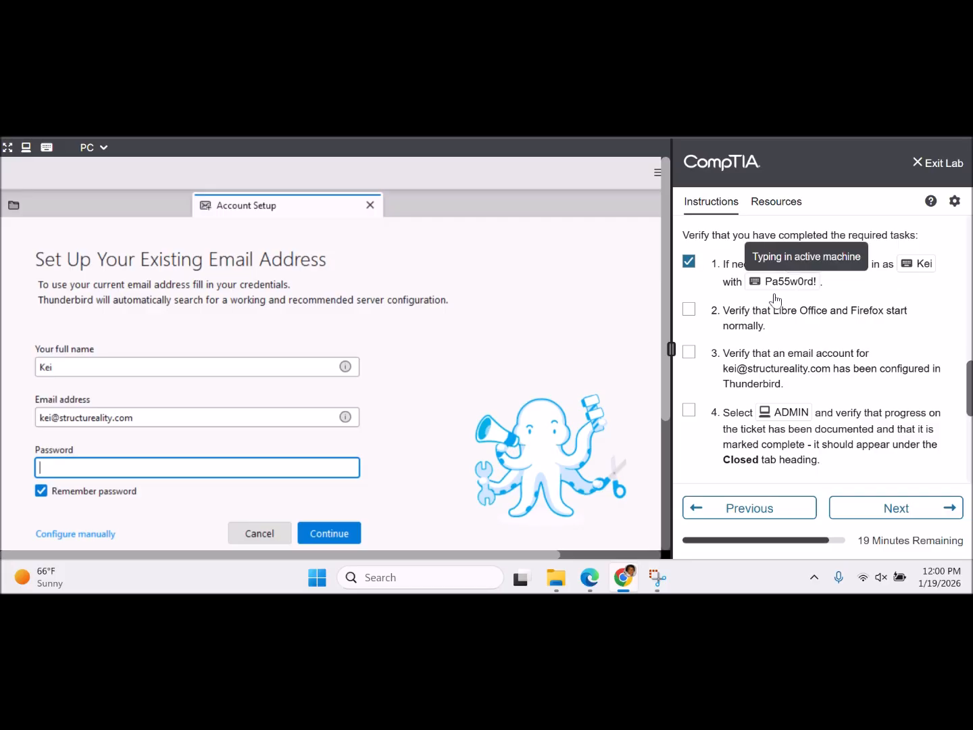
left_click(347, 468)
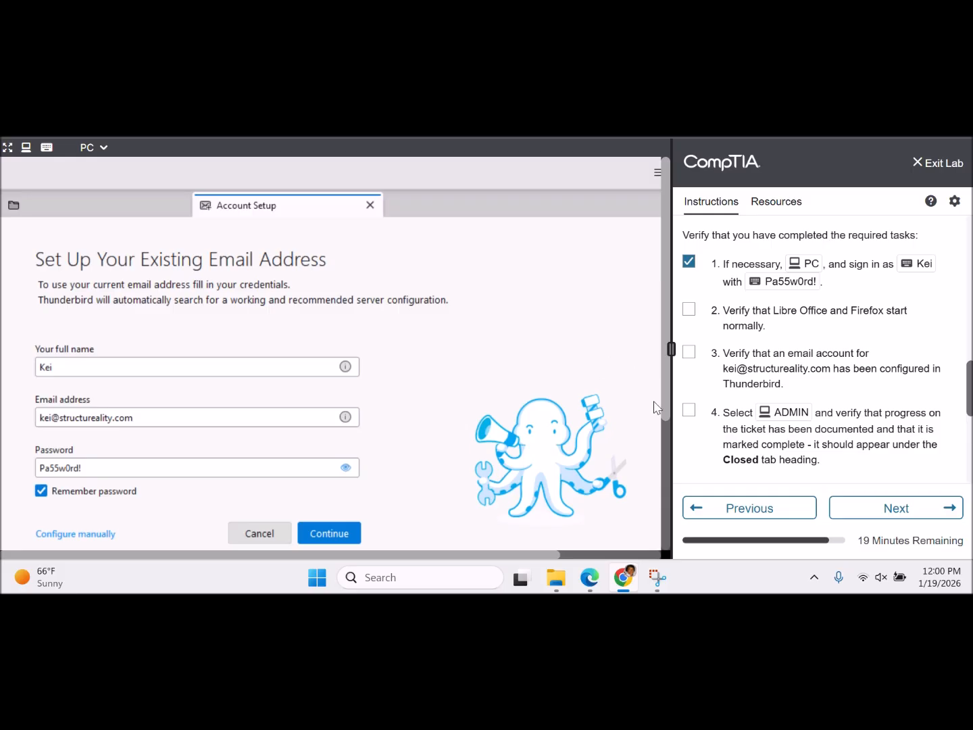
scroll(667, 456, "down", 2)
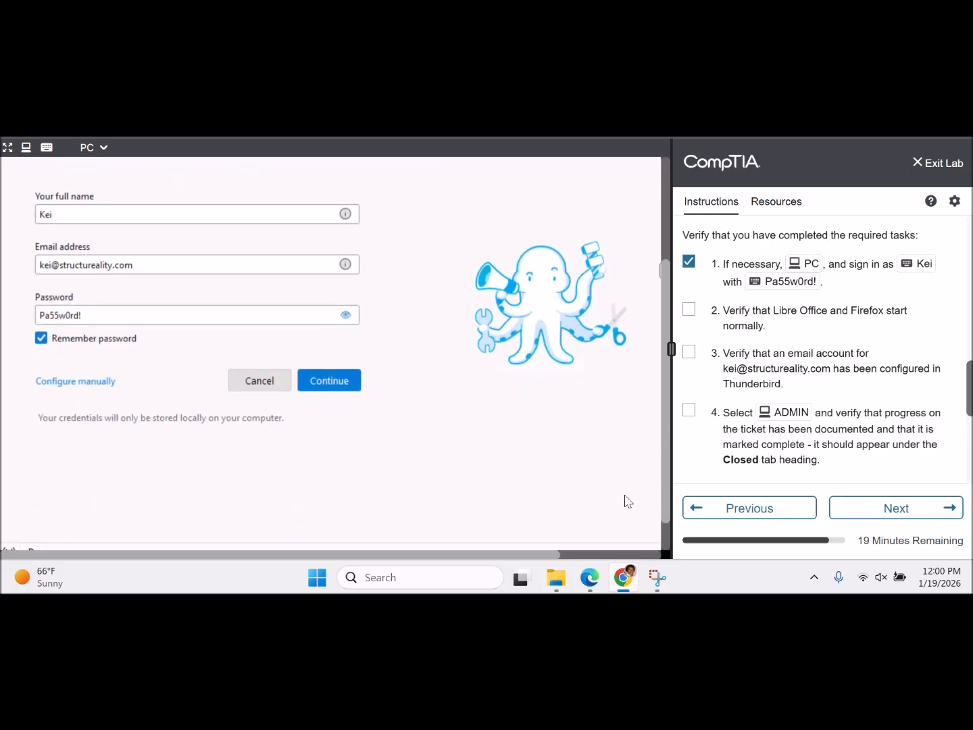
left_click(349, 385)
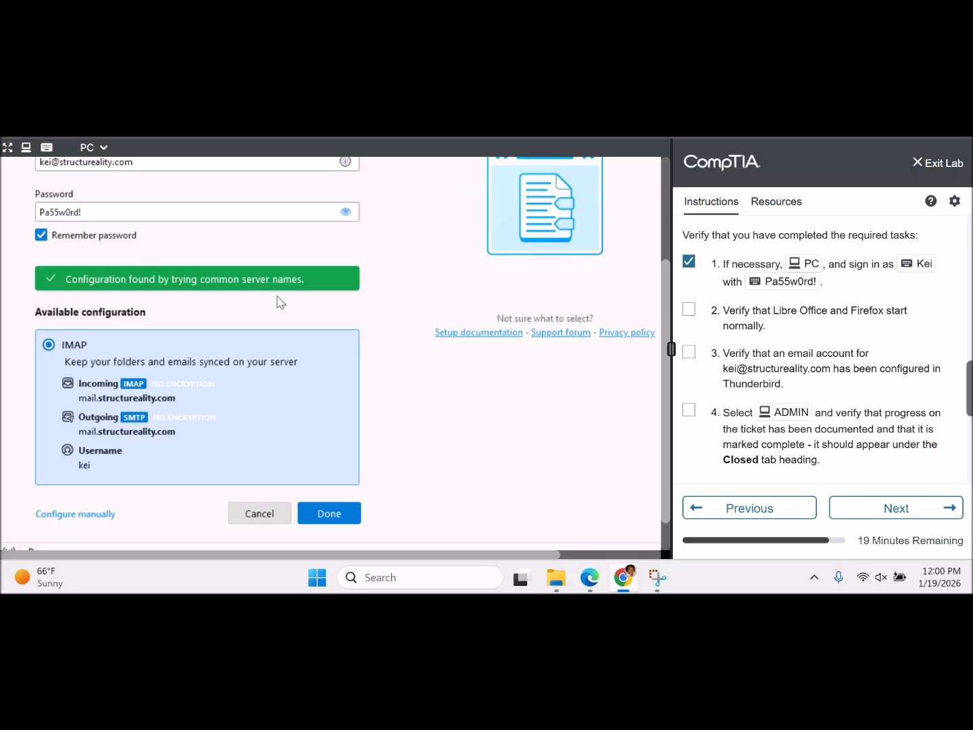
- Accept the IMAP configuration, acknowledge the unencrypted-server warning, and finish creating the account
left_click(344, 516)
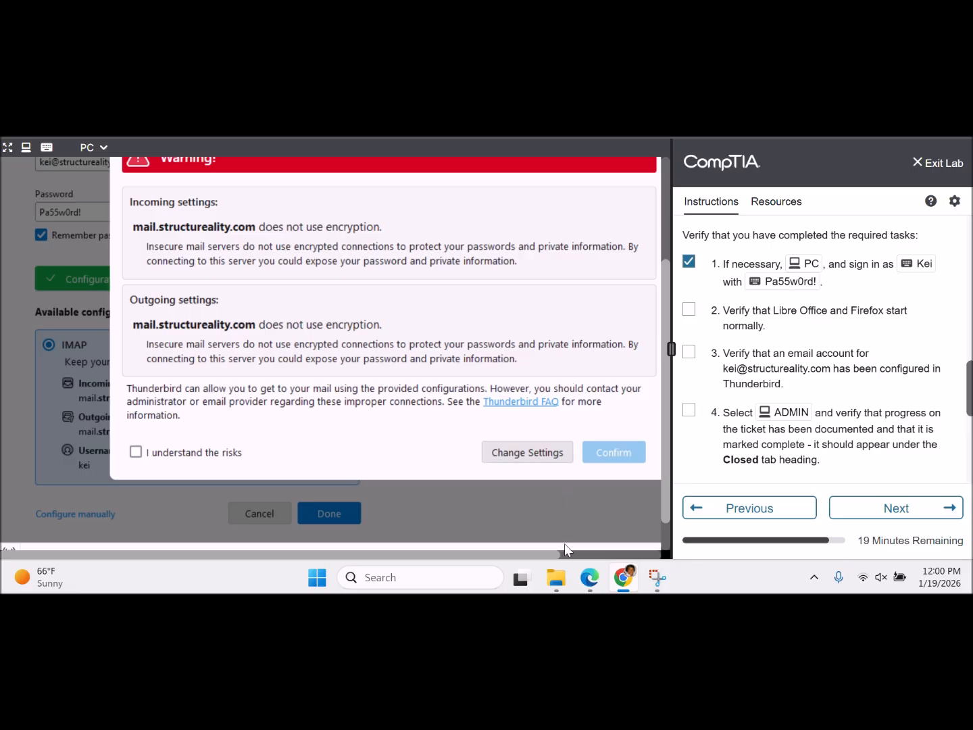
left_click_drag(556, 560, 636, 560)
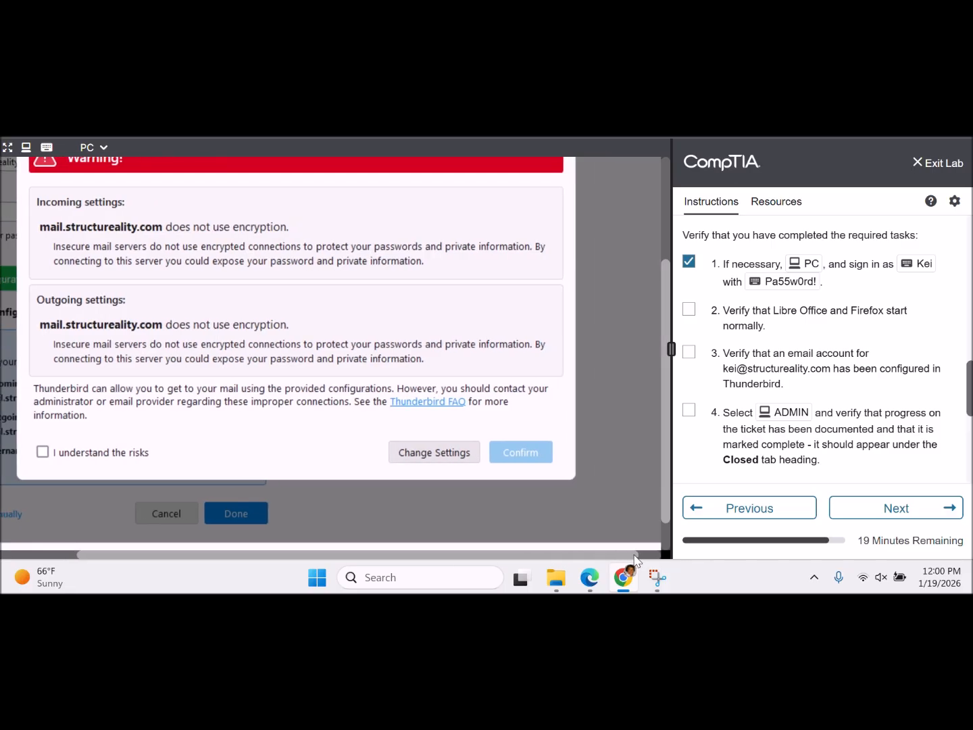
left_click(42, 451)
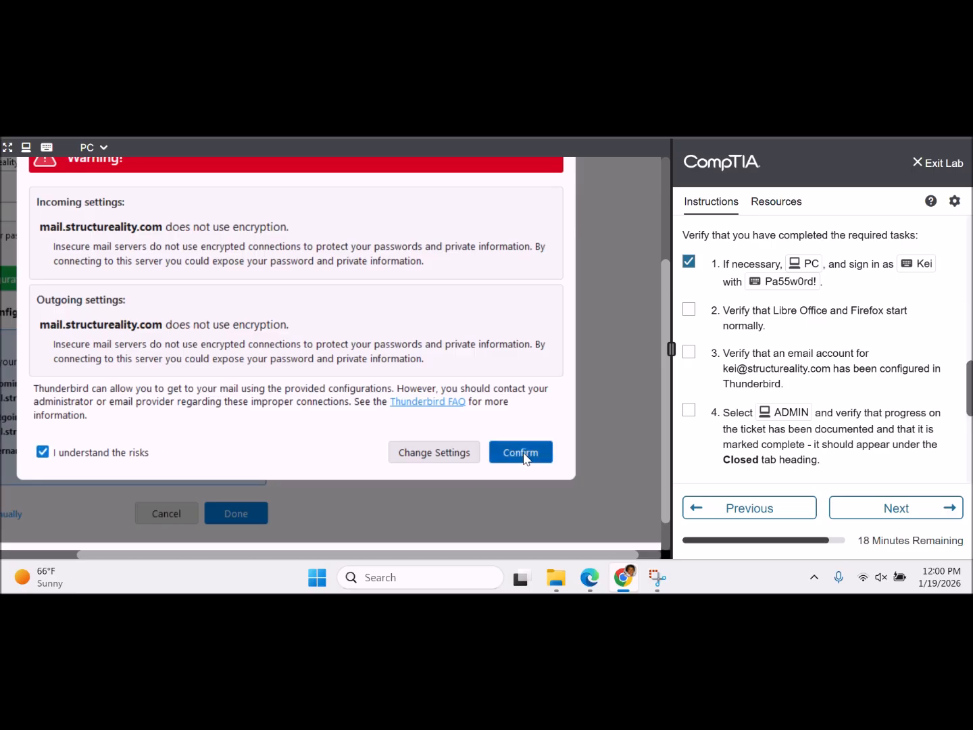
left_click(525, 452)
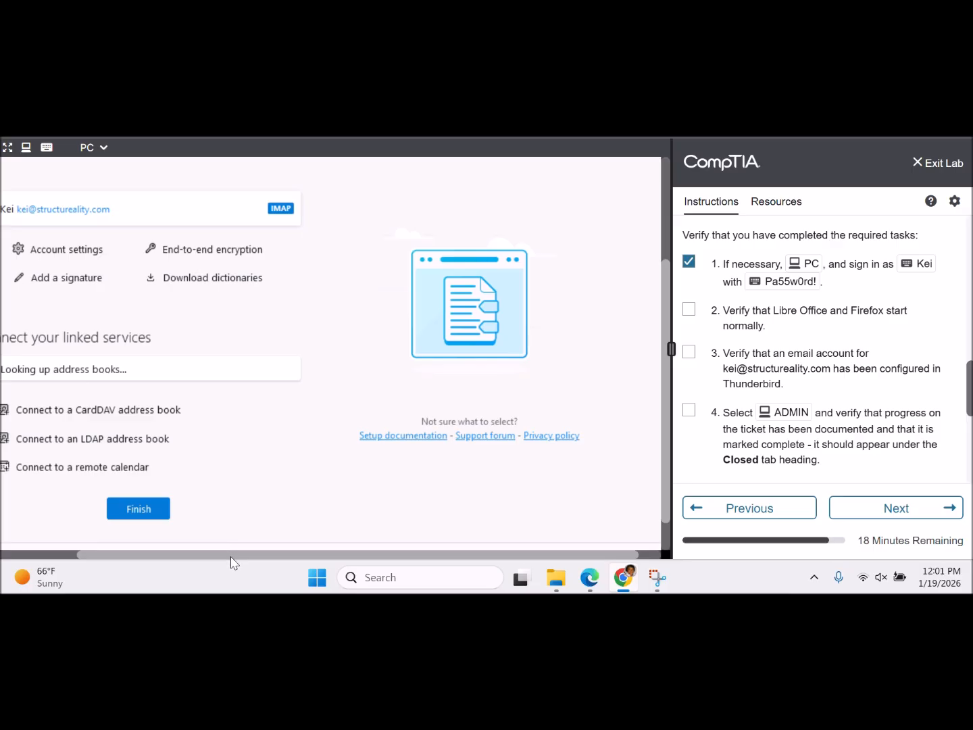
left_click_drag(230, 553, 115, 558)
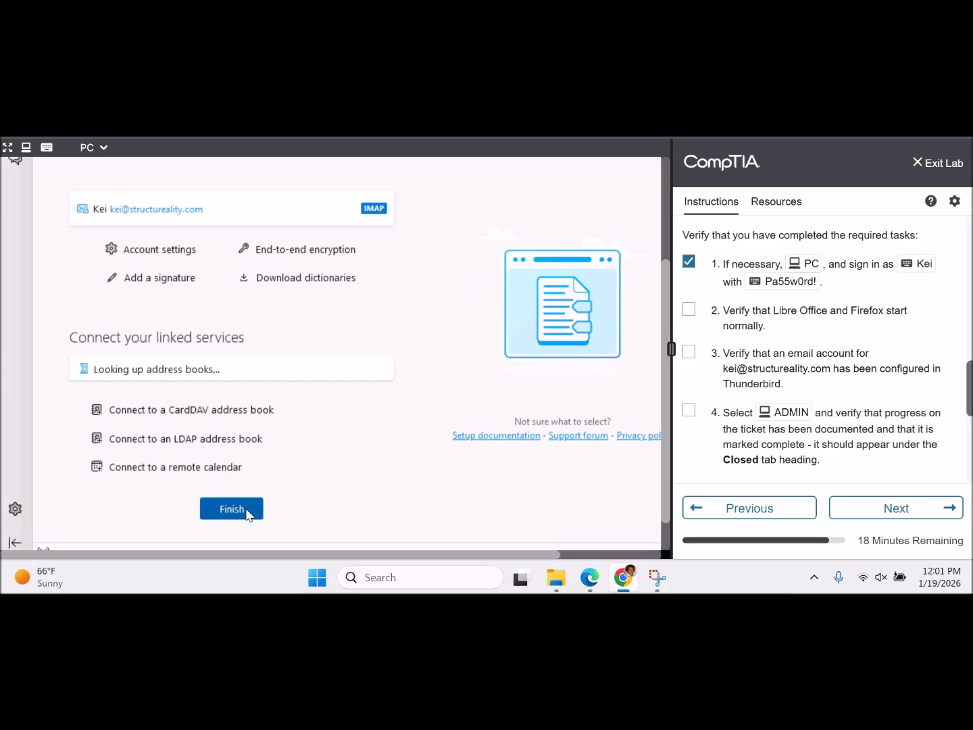
left_click(231, 508)
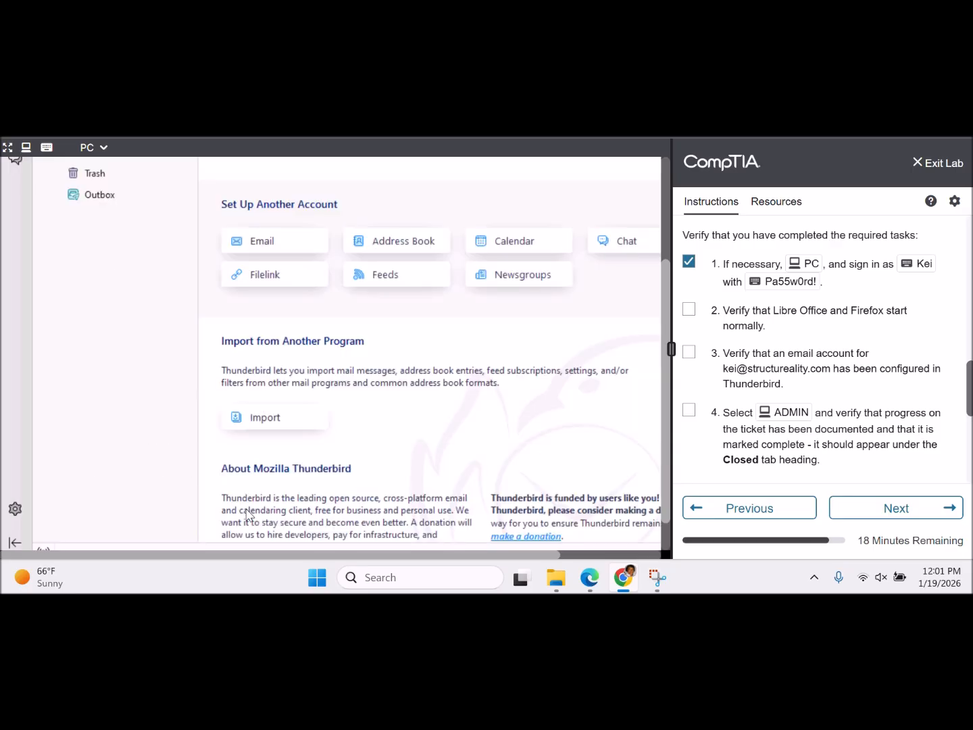
- Tick the app-launch and email-account checklist items and open the new account's empty Inbox
left_click(689, 311)
mouse_move(970, 383)
left_mouse_down()
mouse_move(969, 419)
mouse_move(969, 407)
left_mouse_up()
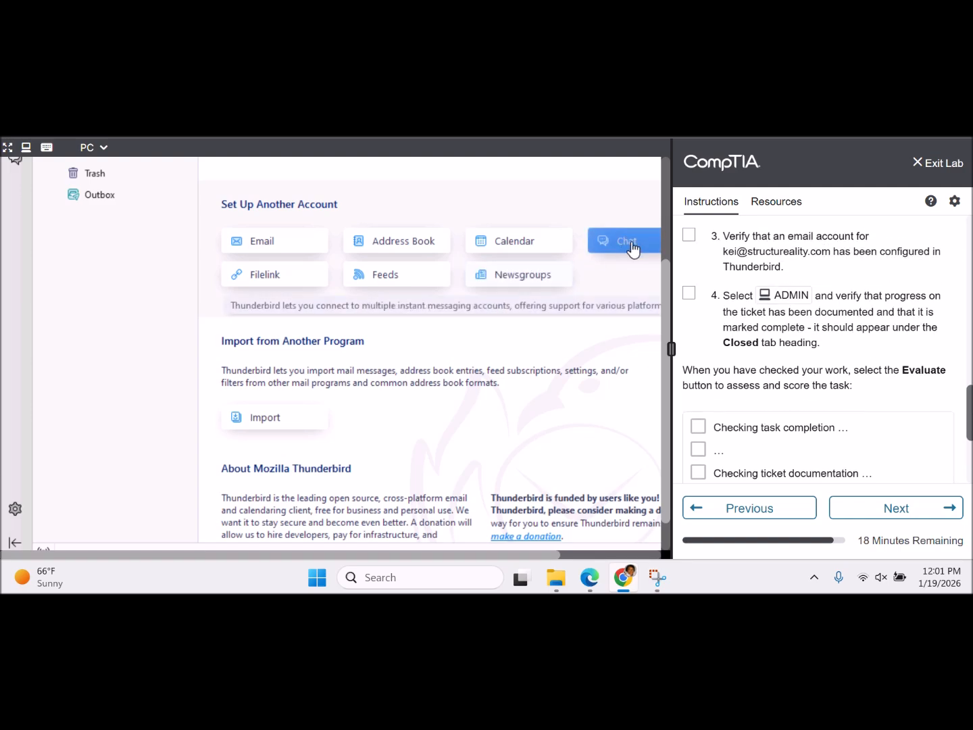
left_click_drag(665, 274, 654, 168)
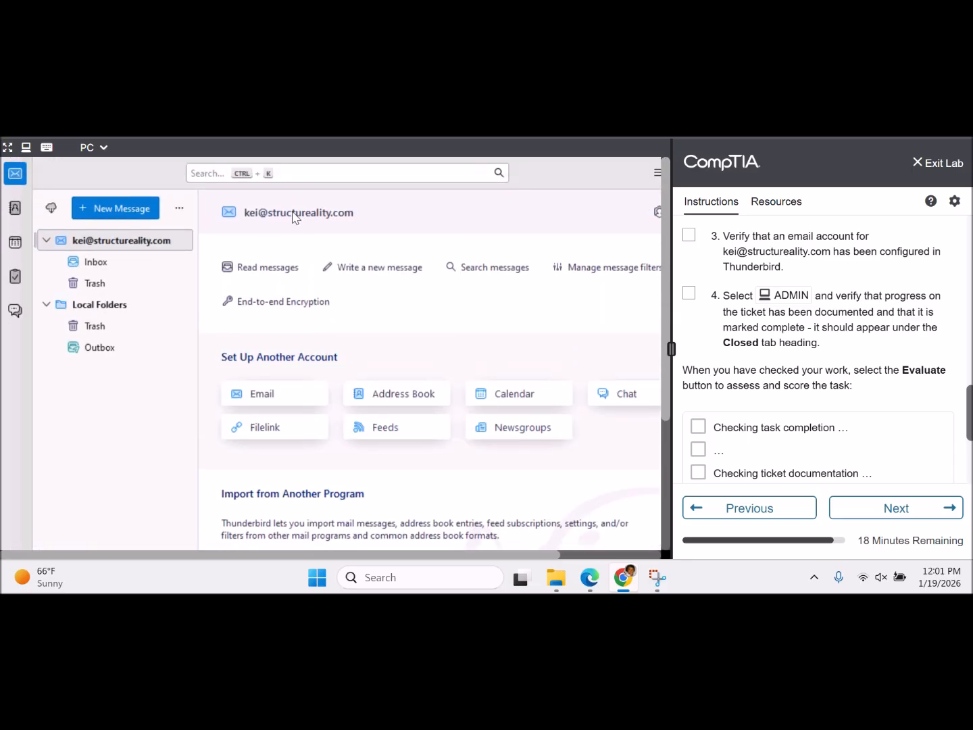
left_click(105, 264)
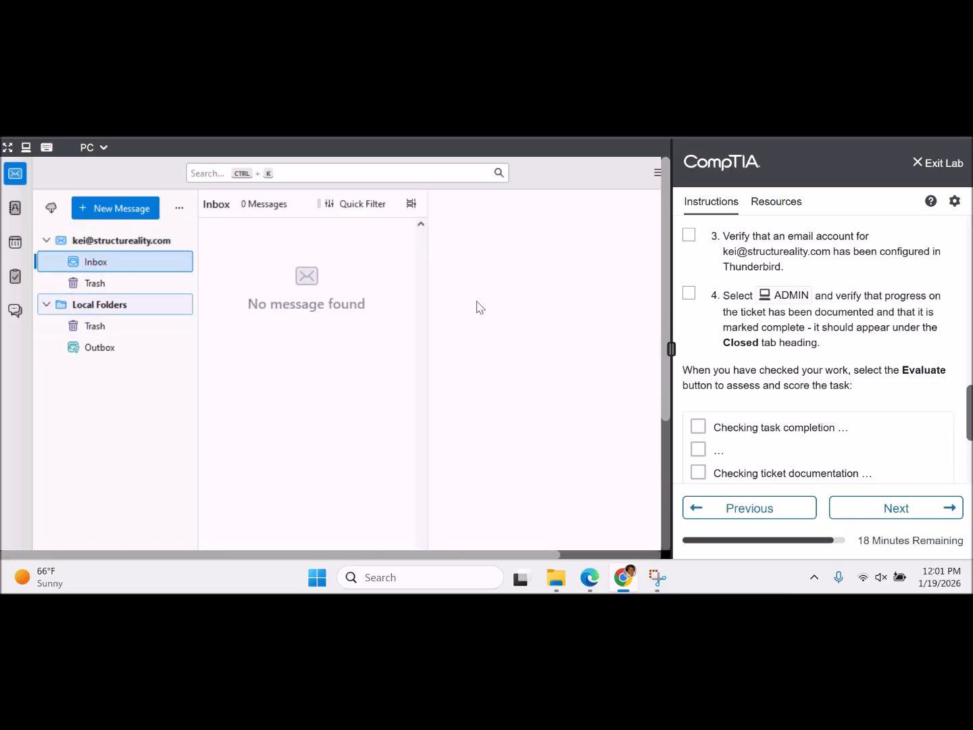
left_click(688, 235)
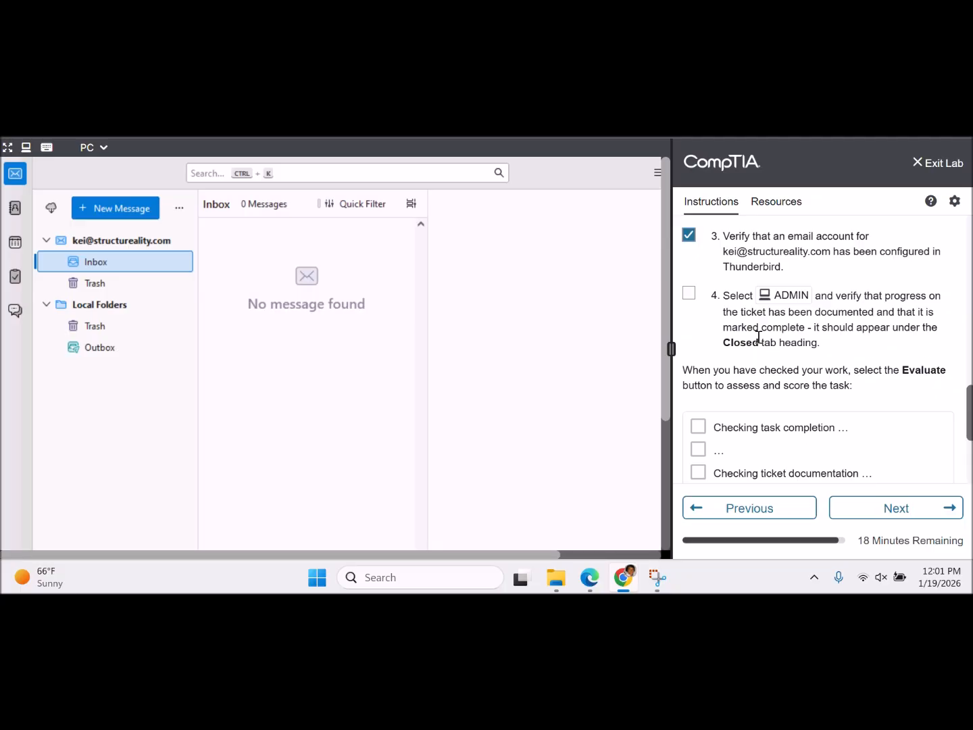
left_click(104, 149)
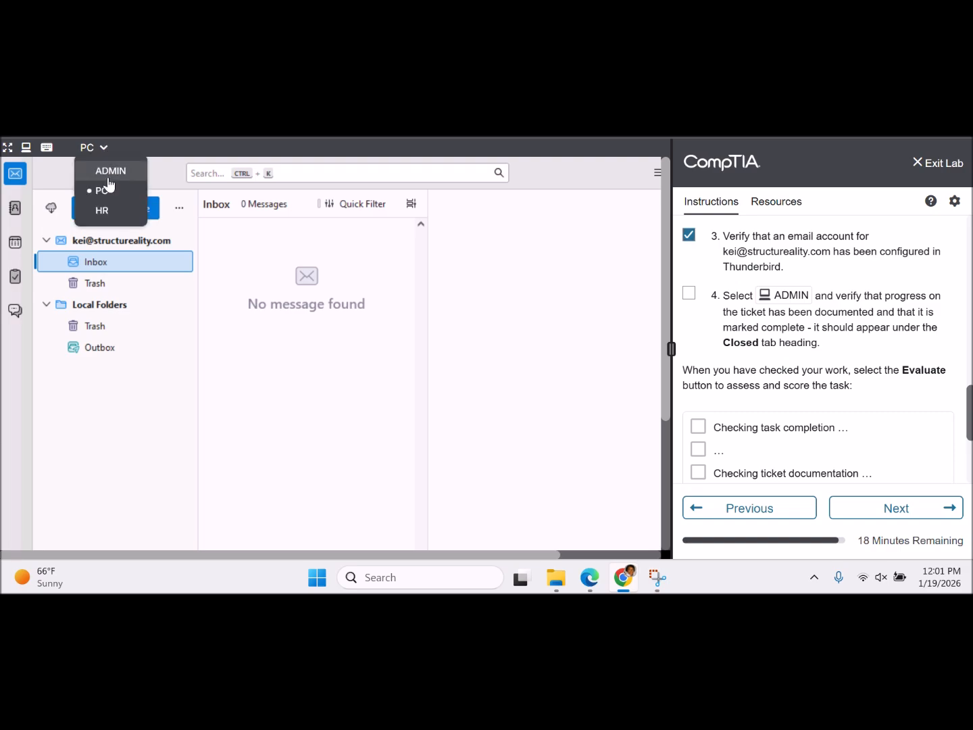
- On the ADMIN machine, open ticket #251036, Helpdesk escalation procedures, from My Tickets
left_click(108, 177)
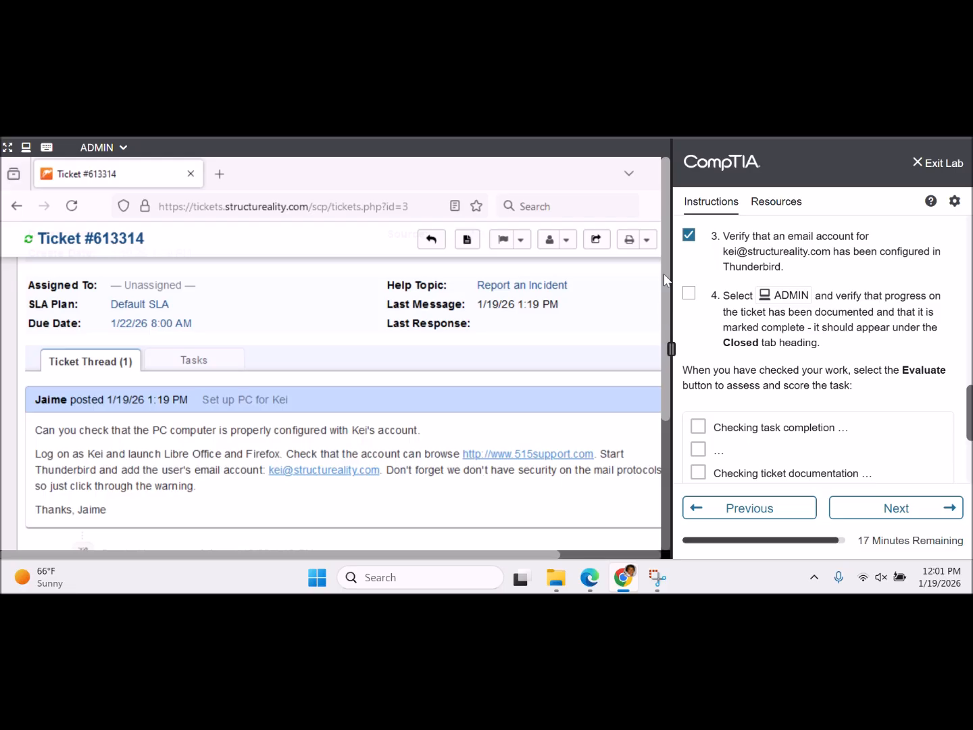
scroll(616, 289, "up", 5)
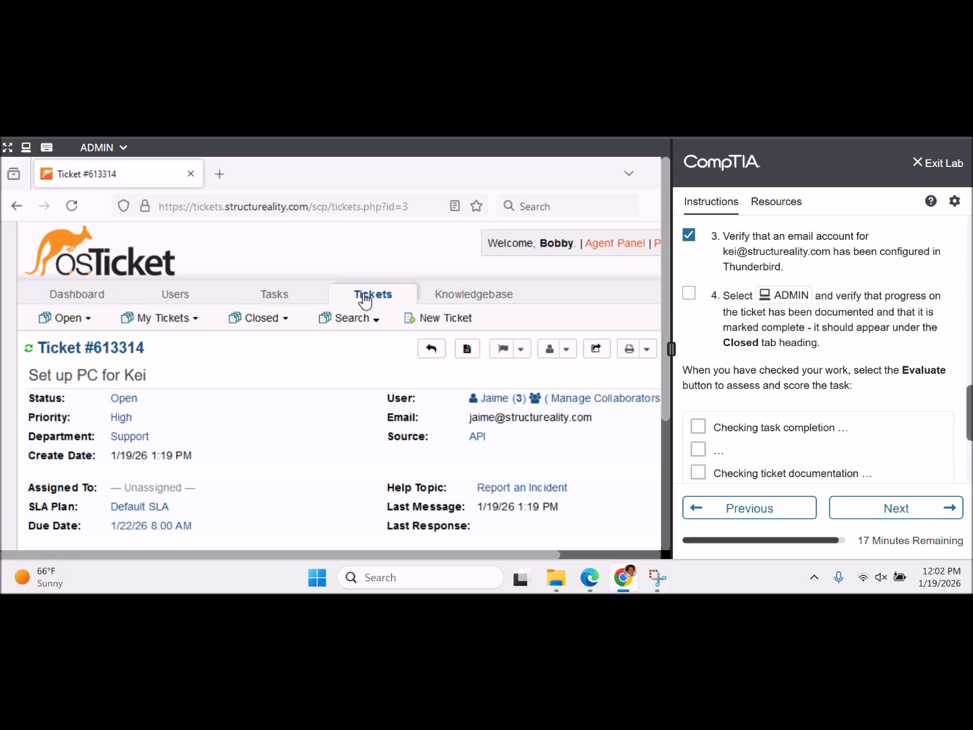
left_click(170, 294)
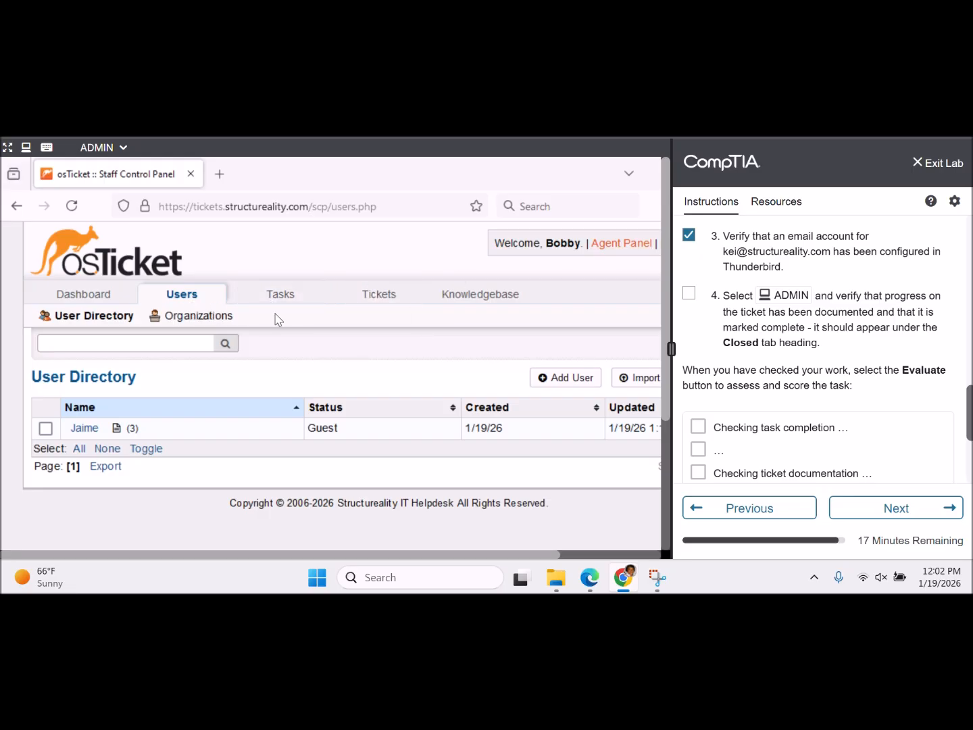
left_click(380, 297)
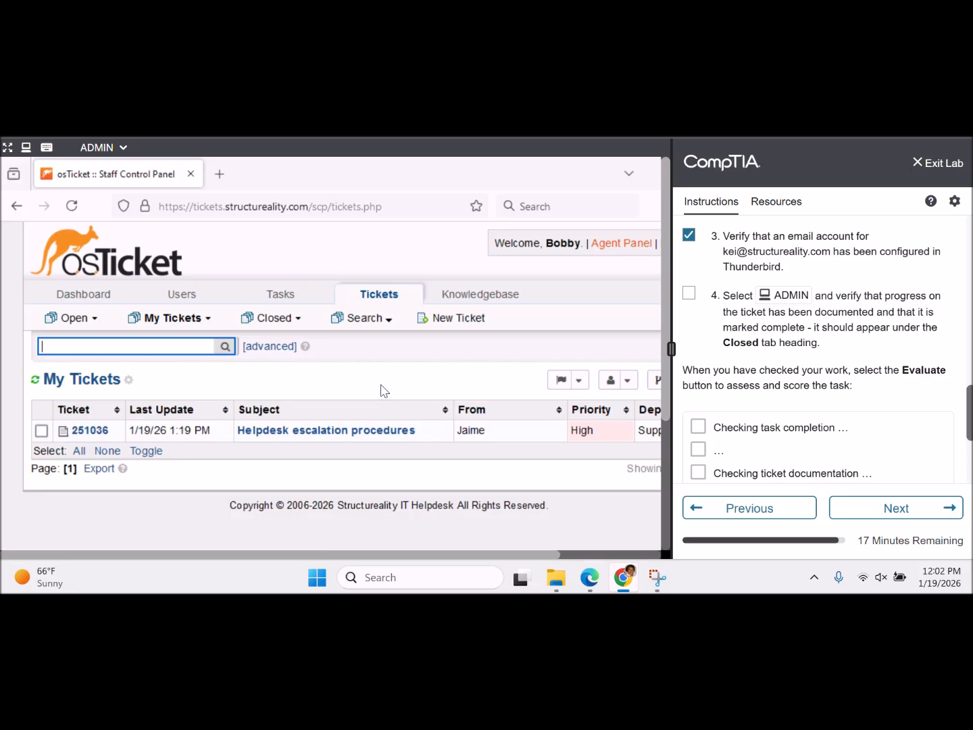
left_click(377, 441)
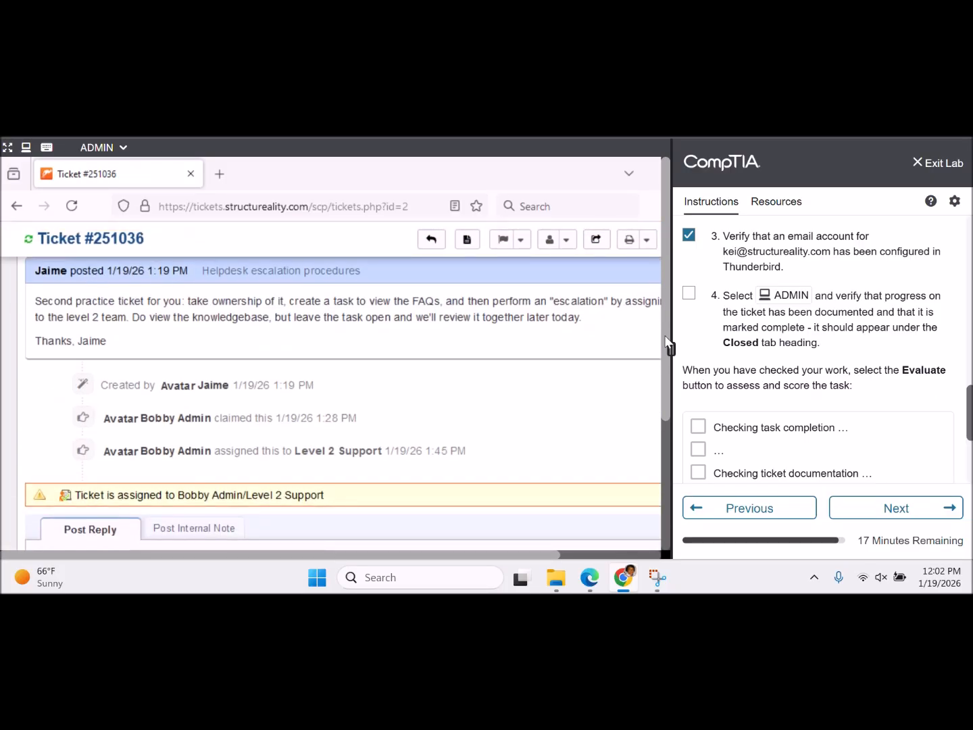
left_click_drag(662, 317, 662, 324)
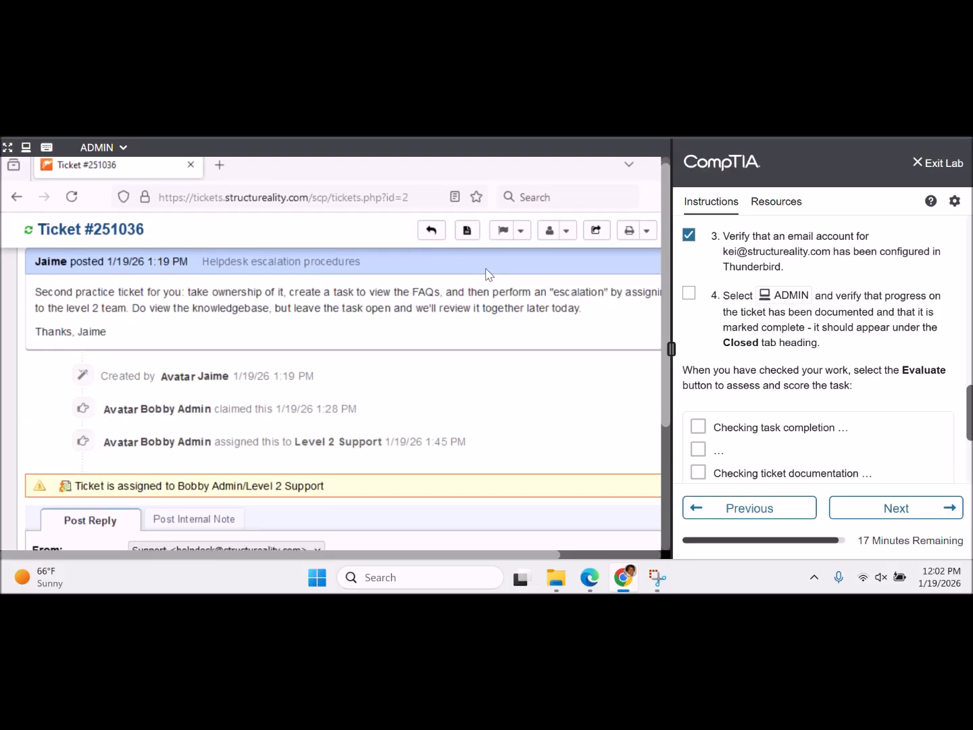
left_click_drag(666, 299, 661, 454)
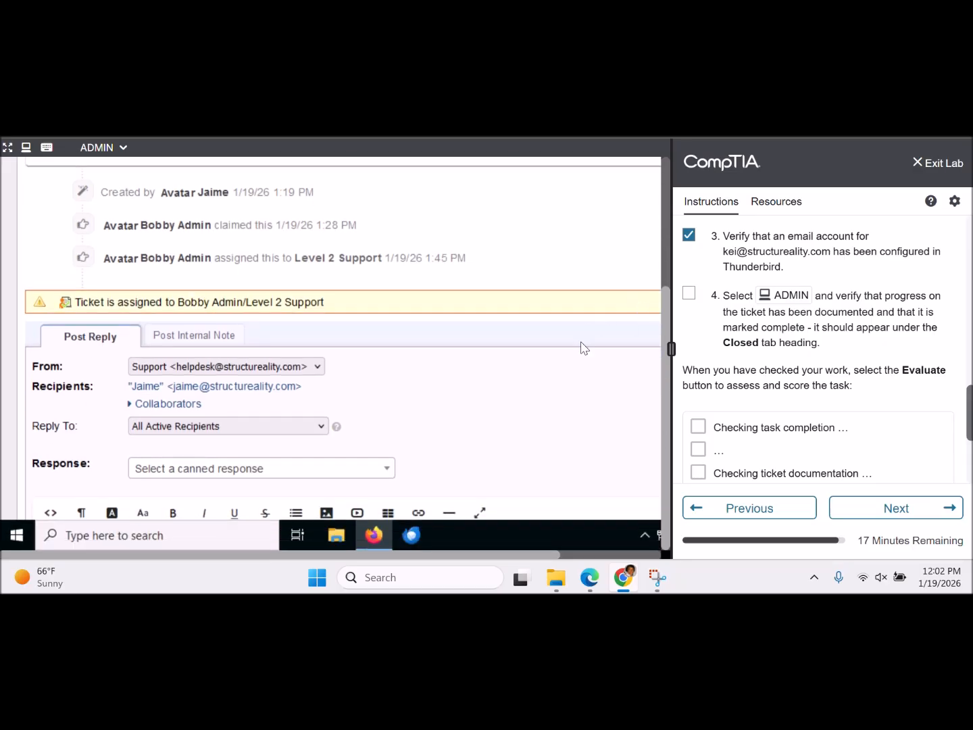
scroll(606, 254, "down", 1)
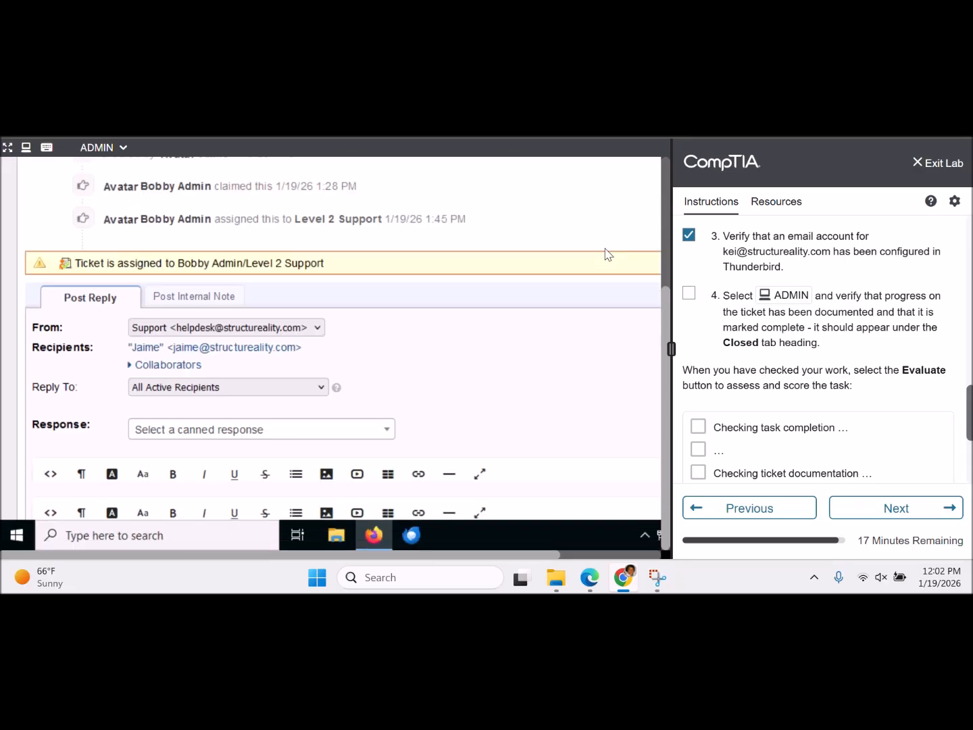
scroll(606, 254, "down", 3)
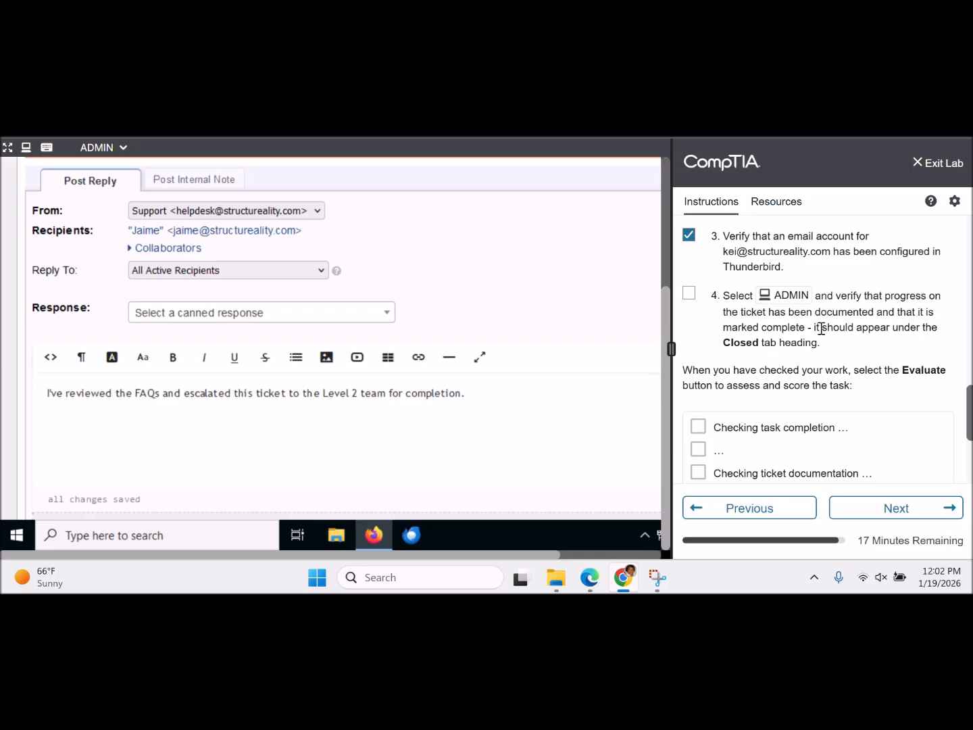
left_click(581, 409)
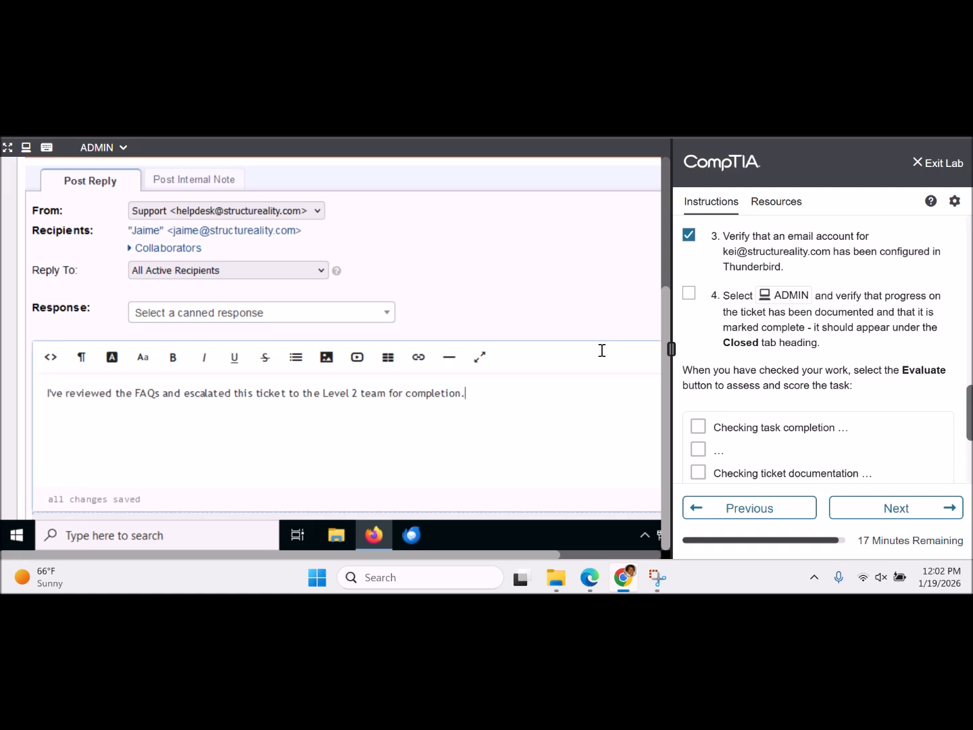
left_click(617, 317)
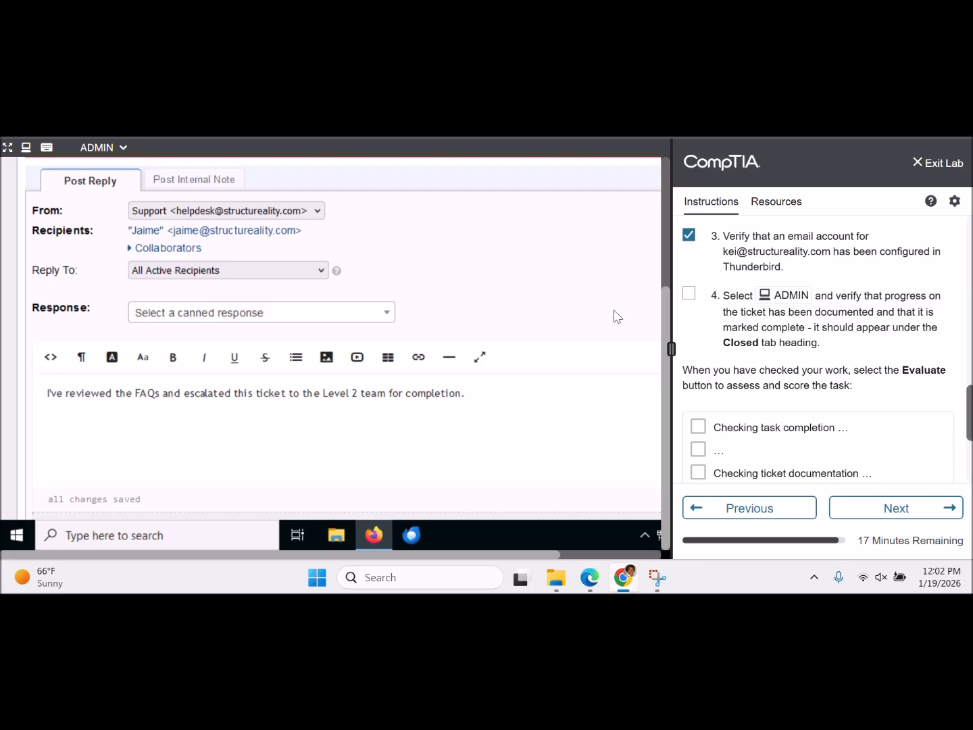
scroll(617, 316, "down", 1)
scroll(617, 316, "down", 5)
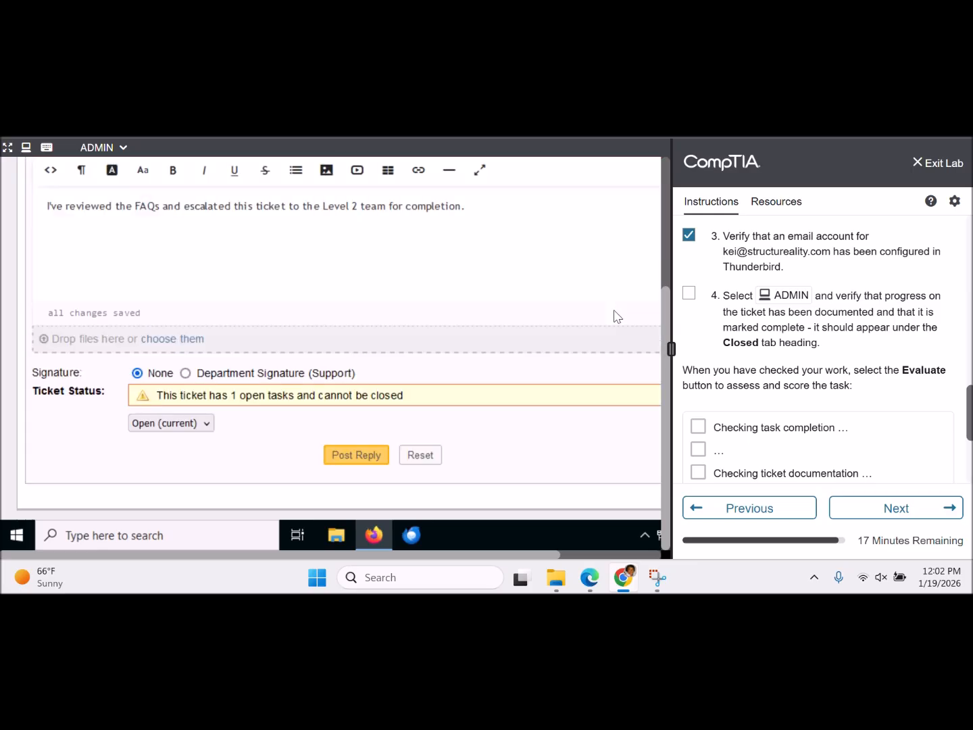
scroll(617, 316, "down", 1)
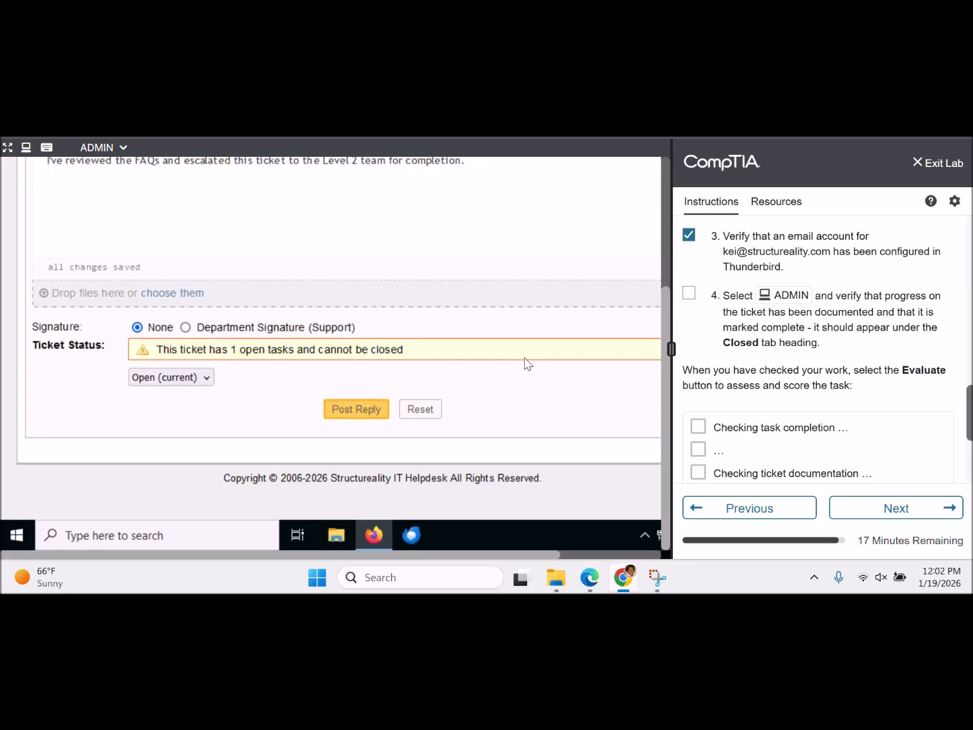
left_click(208, 377)
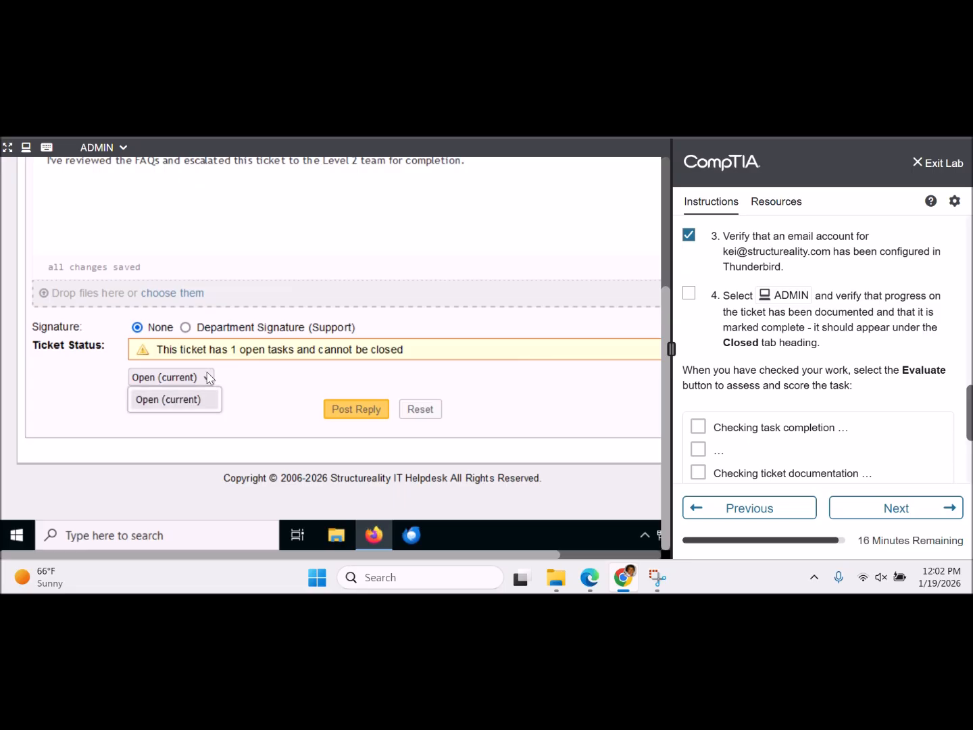
left_click(208, 379)
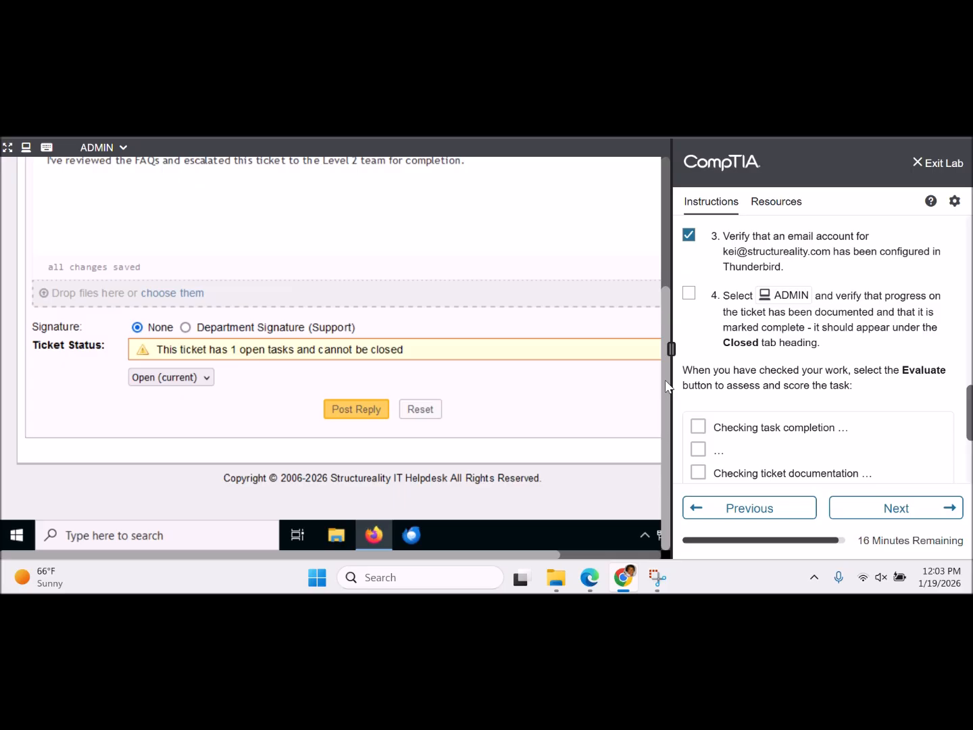
left_click_drag(665, 379, 649, 213)
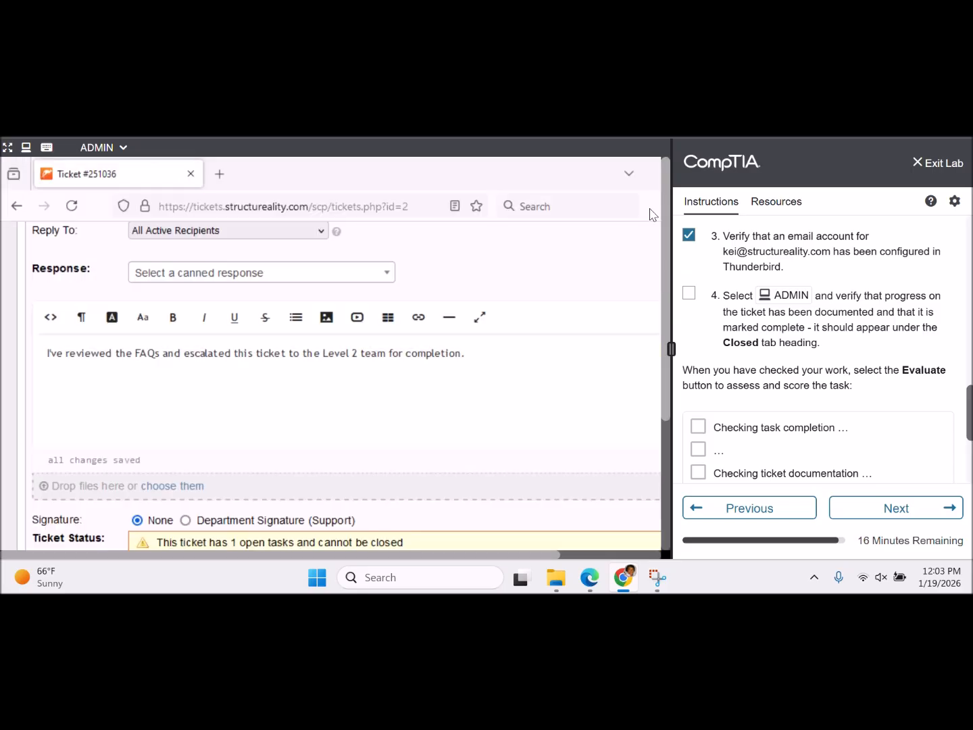
scroll(616, 273, "up", 1)
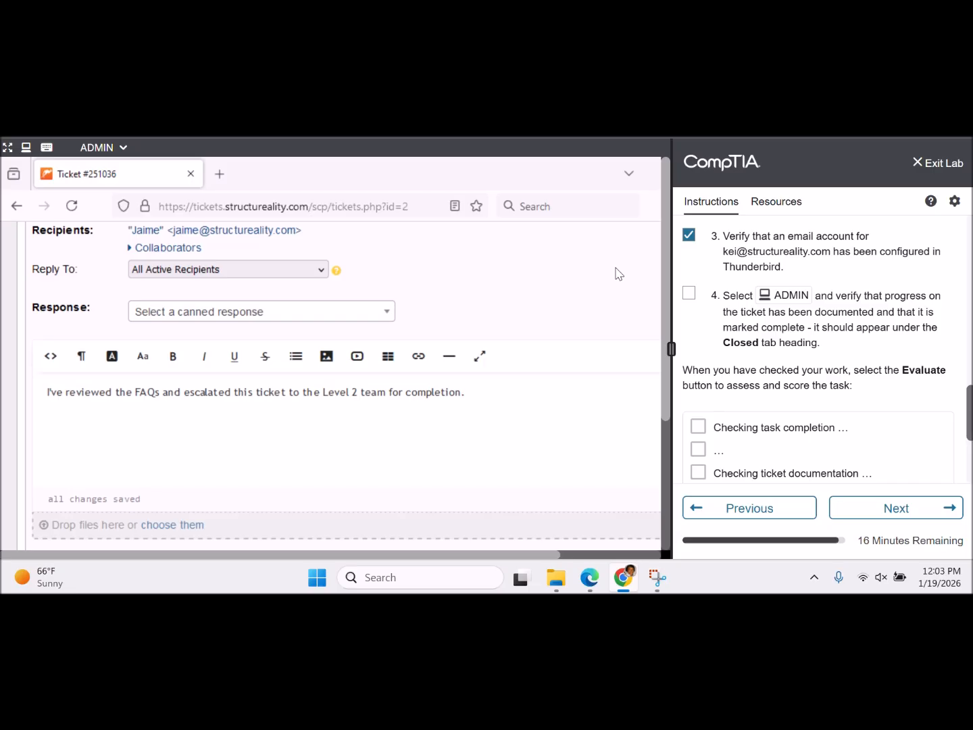
scroll(616, 274, "up", 6)
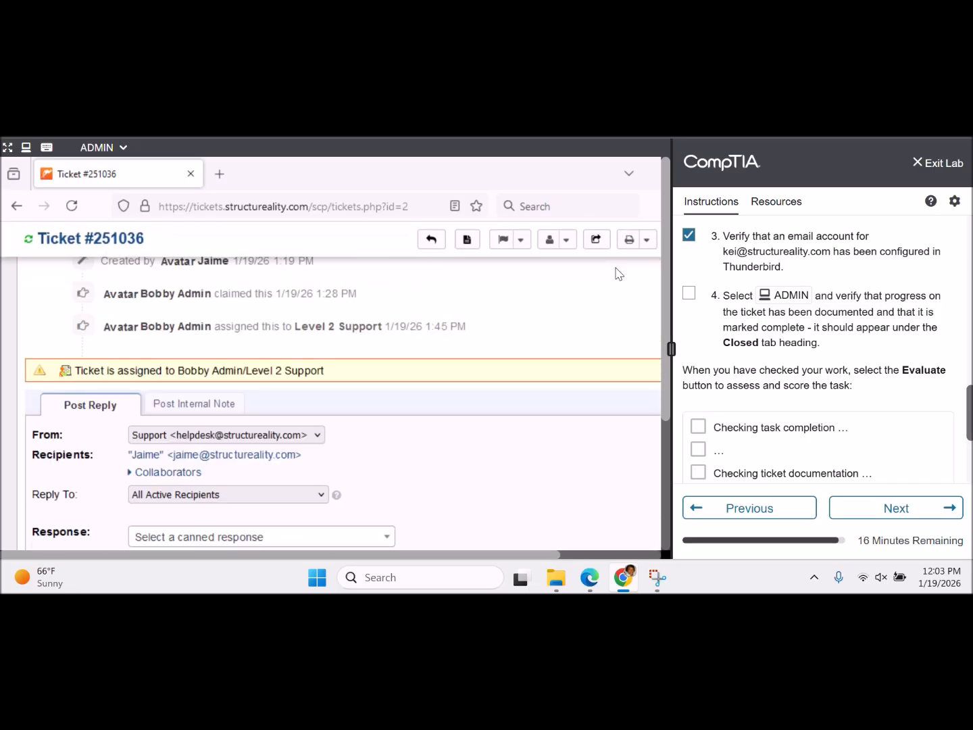
scroll(616, 274, "up", 1)
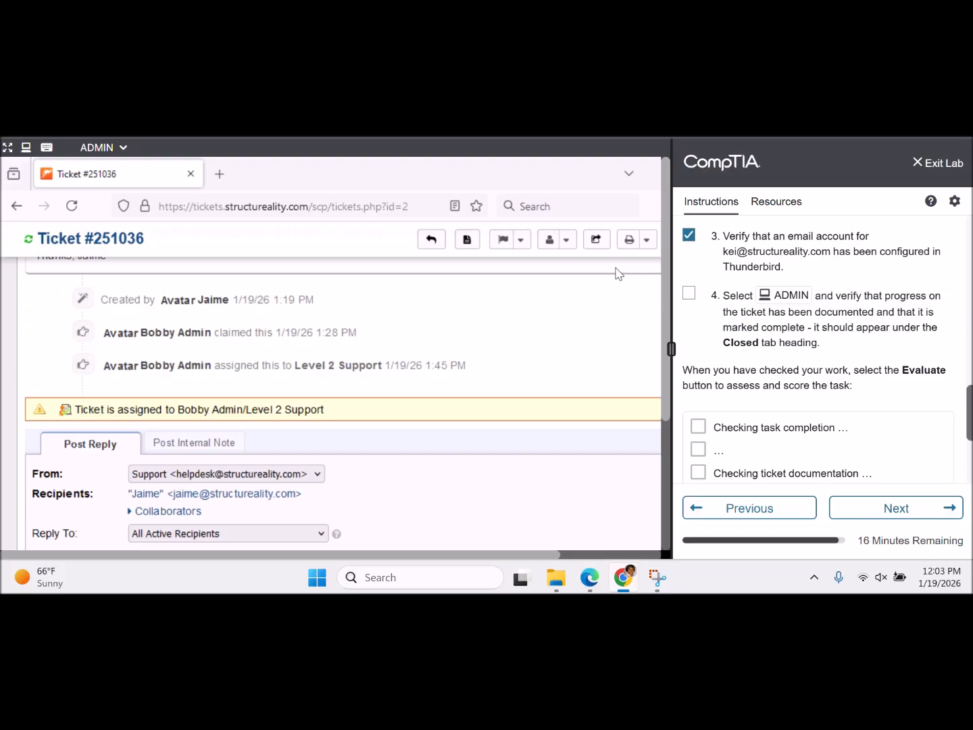
scroll(615, 274, "up", 7)
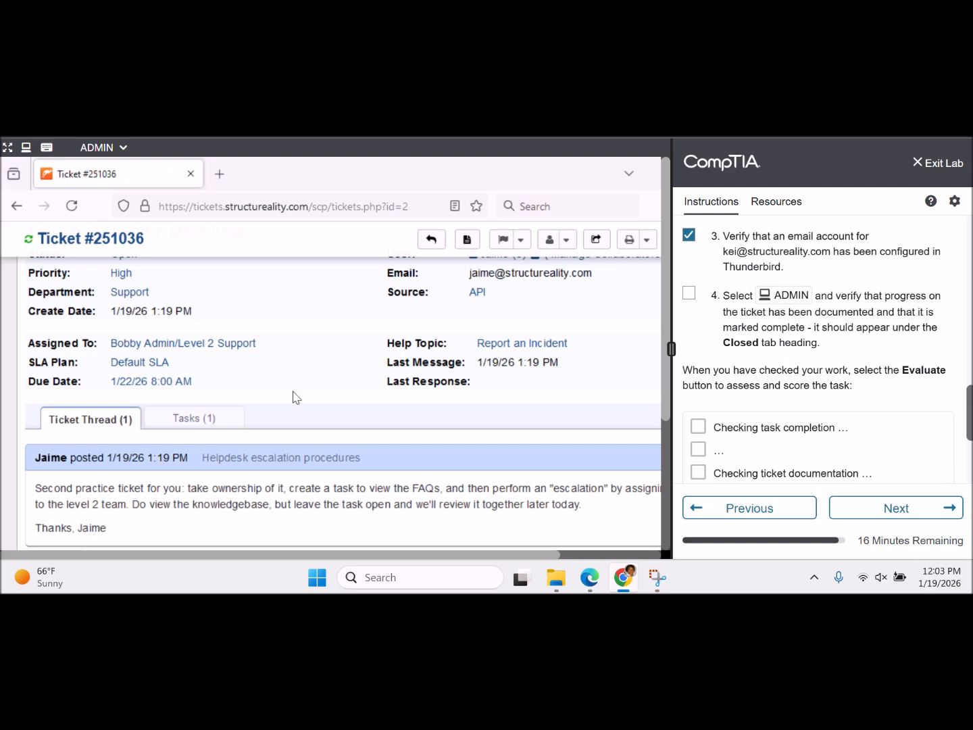
scroll(195, 424, "up", 4)
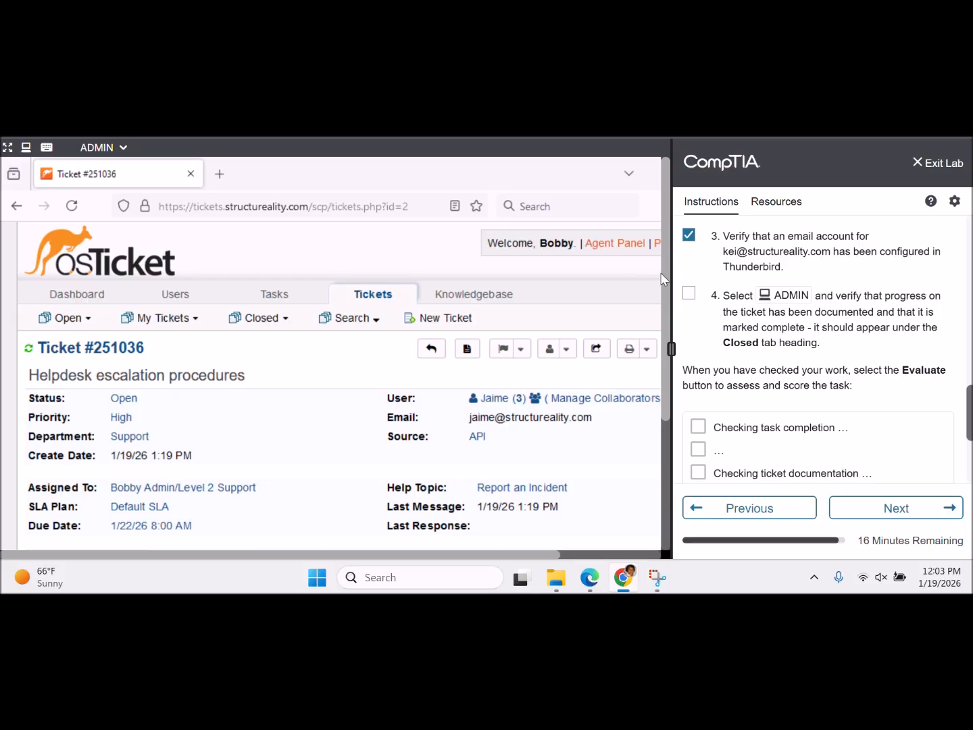
- Open the ticket's Review FAQs task
left_click_drag(662, 285, 664, 298)
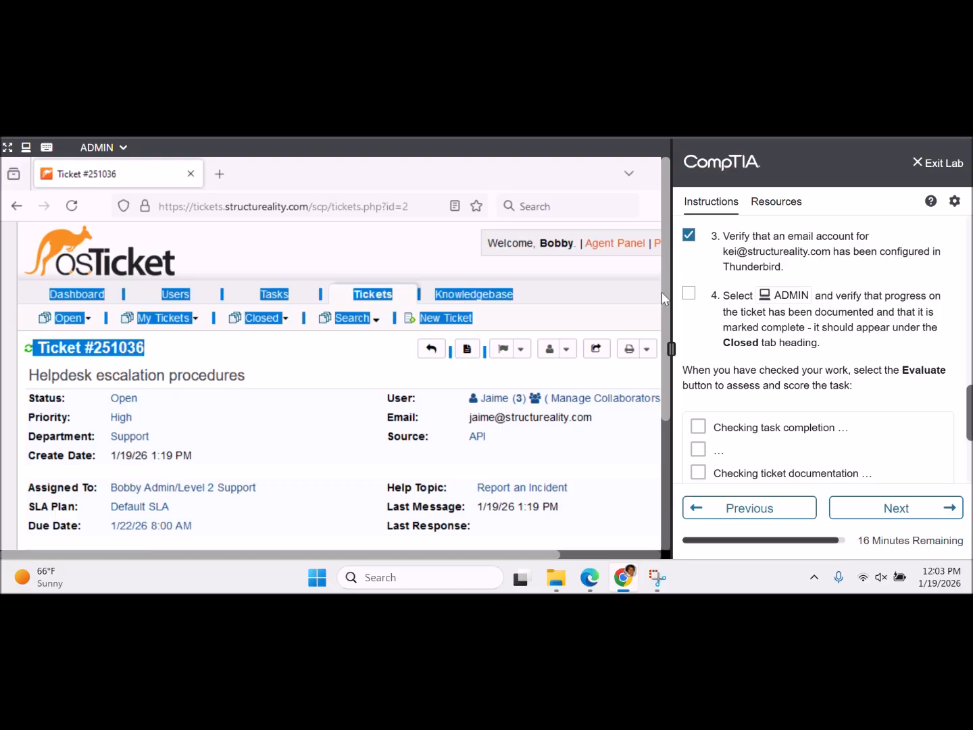
left_click(657, 291)
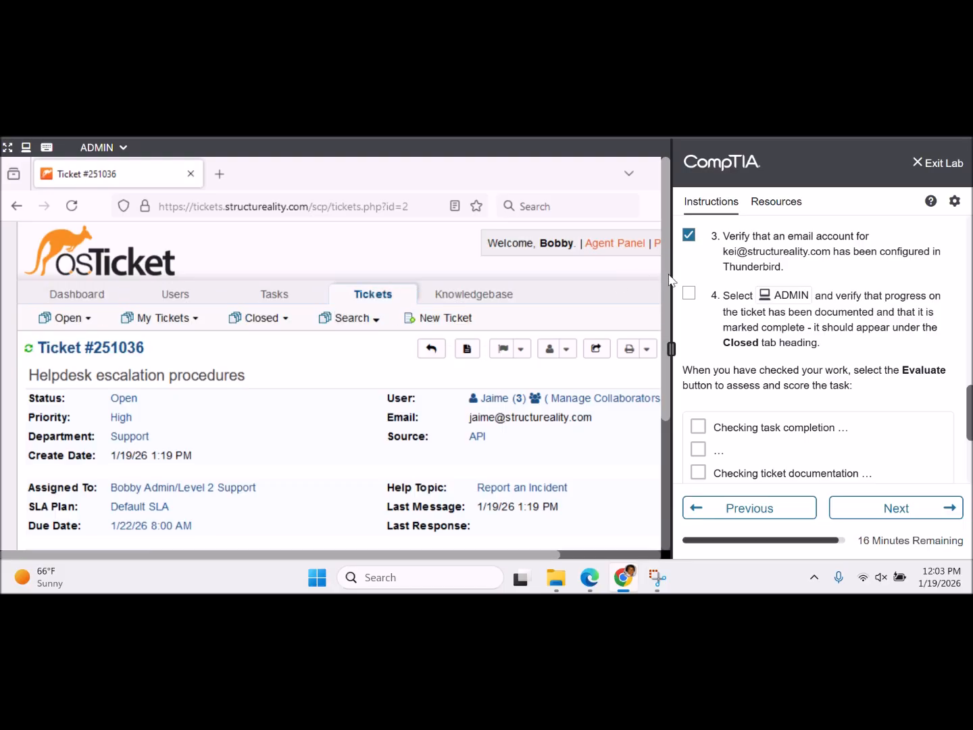
left_click_drag(668, 276, 663, 410)
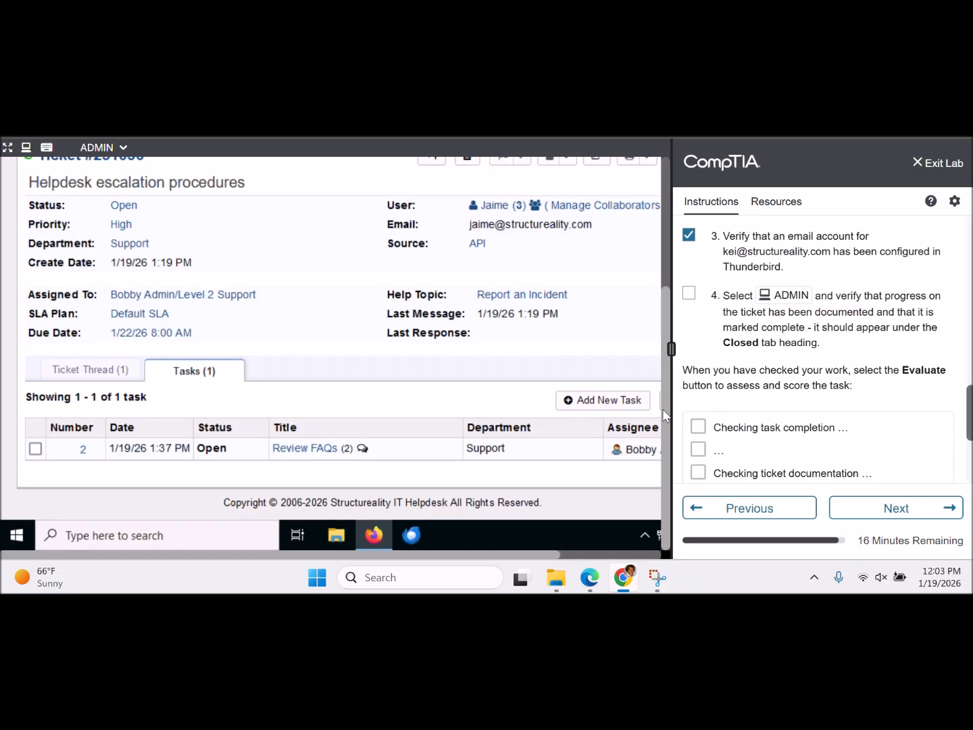
left_click(36, 449)
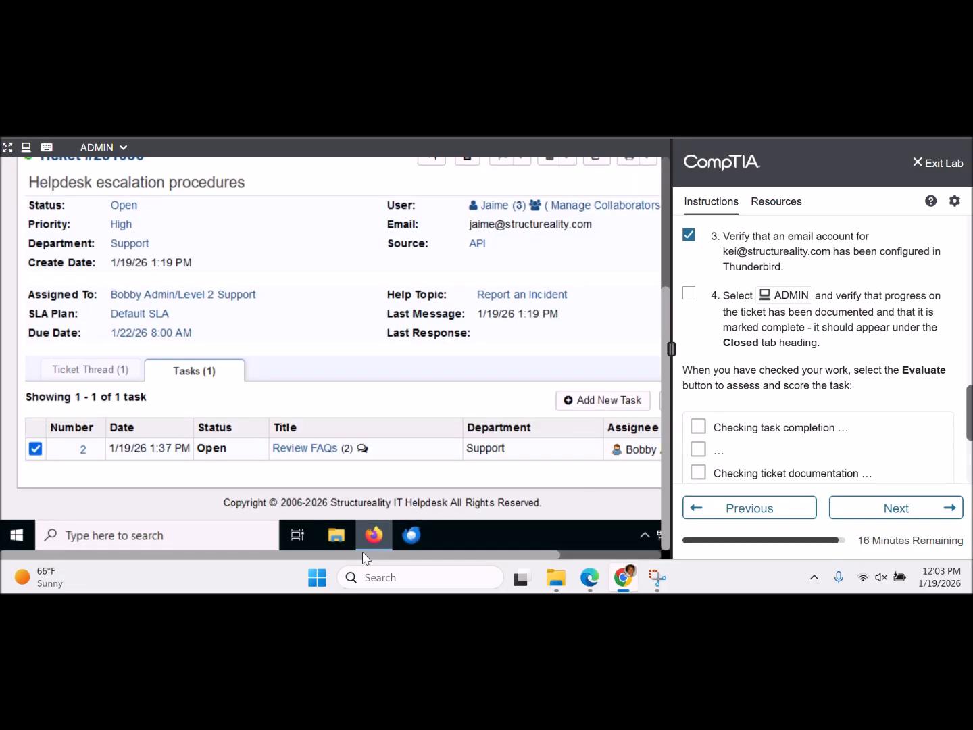
left_click_drag(364, 554, 494, 551)
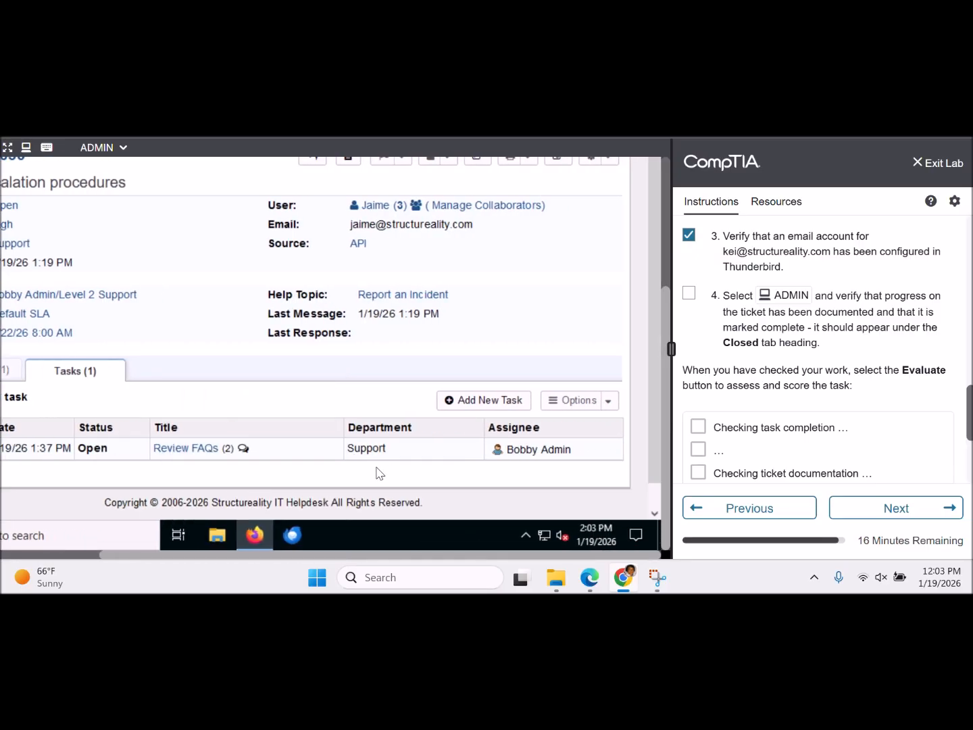
left_click(202, 448)
- Post the update 'Closing task, completed,' with the task status set to Closed
scroll(223, 426, "down", 3)
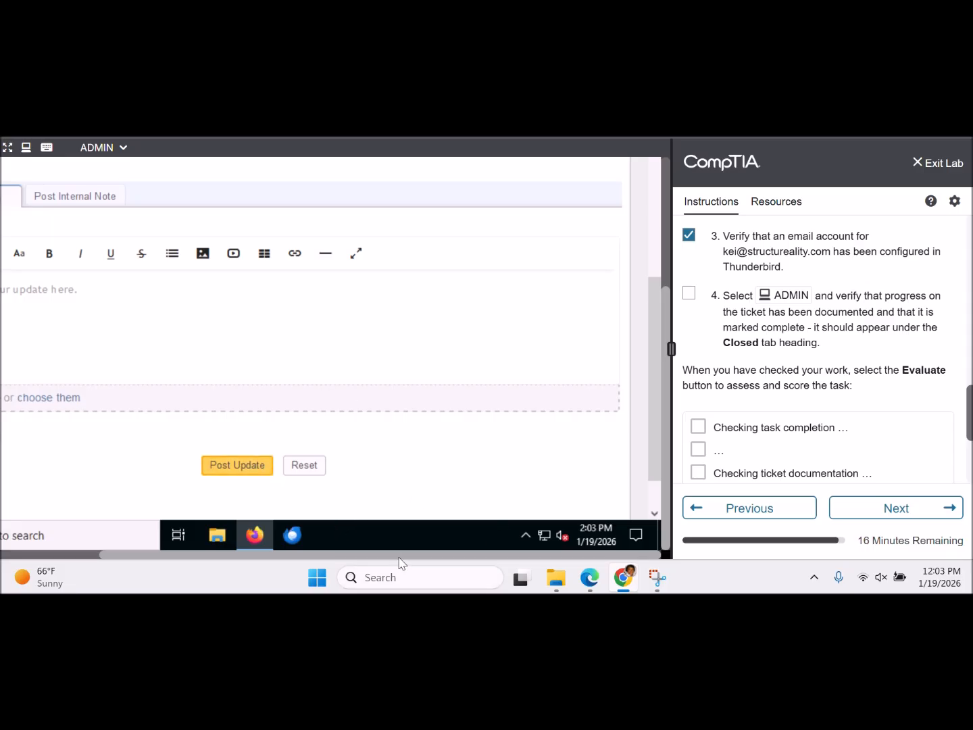
left_click_drag(386, 557, 247, 553)
left_click(244, 318)
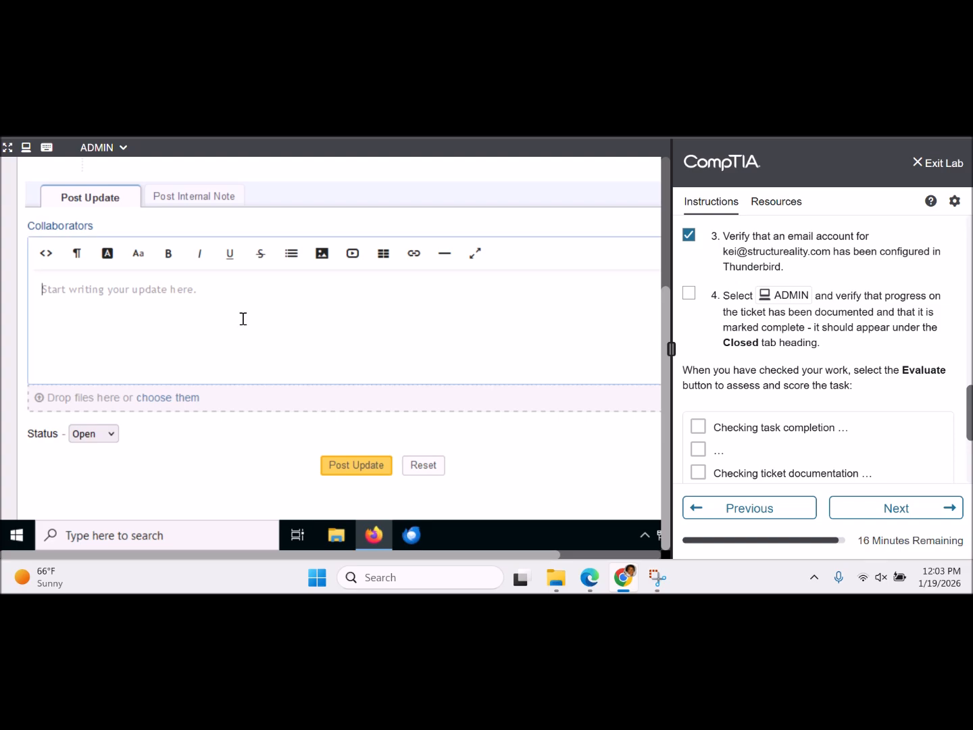
type("Closing task, completed,")
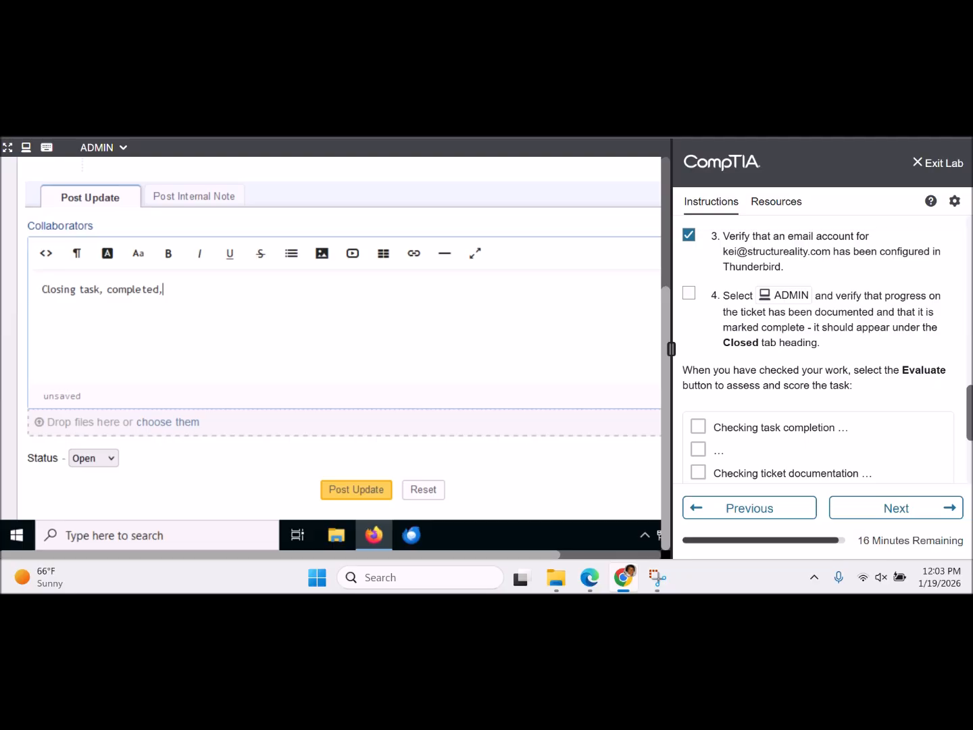
left_click(108, 457)
left_click(105, 500)
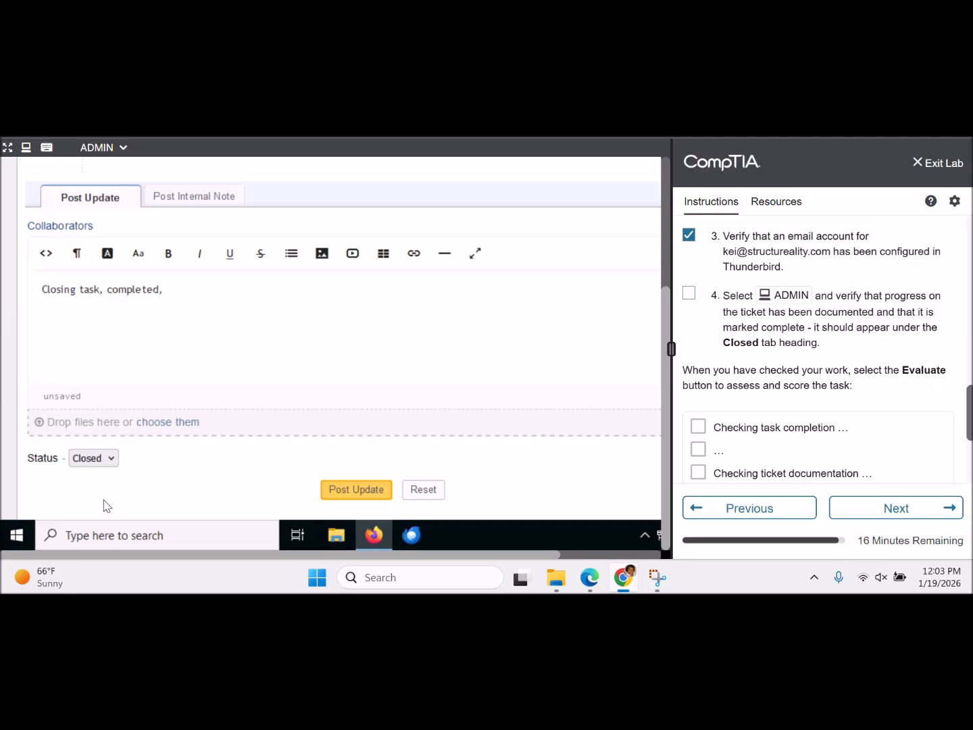
left_click(355, 490)
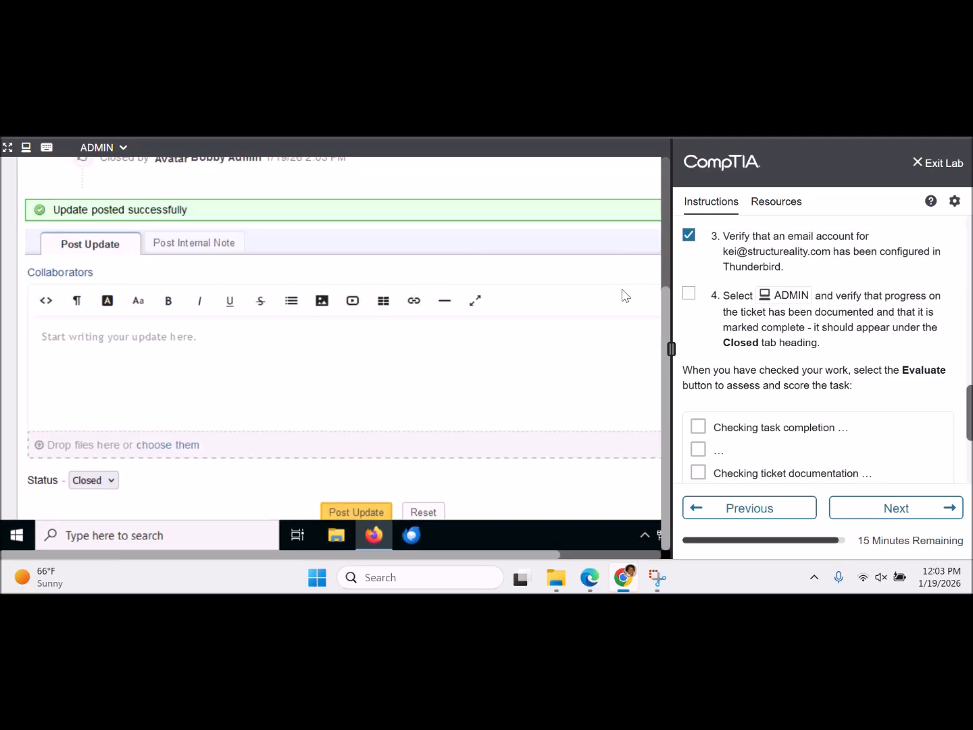
- Review the ticket's conversation thread and its Review FAQs task tab
left_click_drag(668, 379, 659, 212)
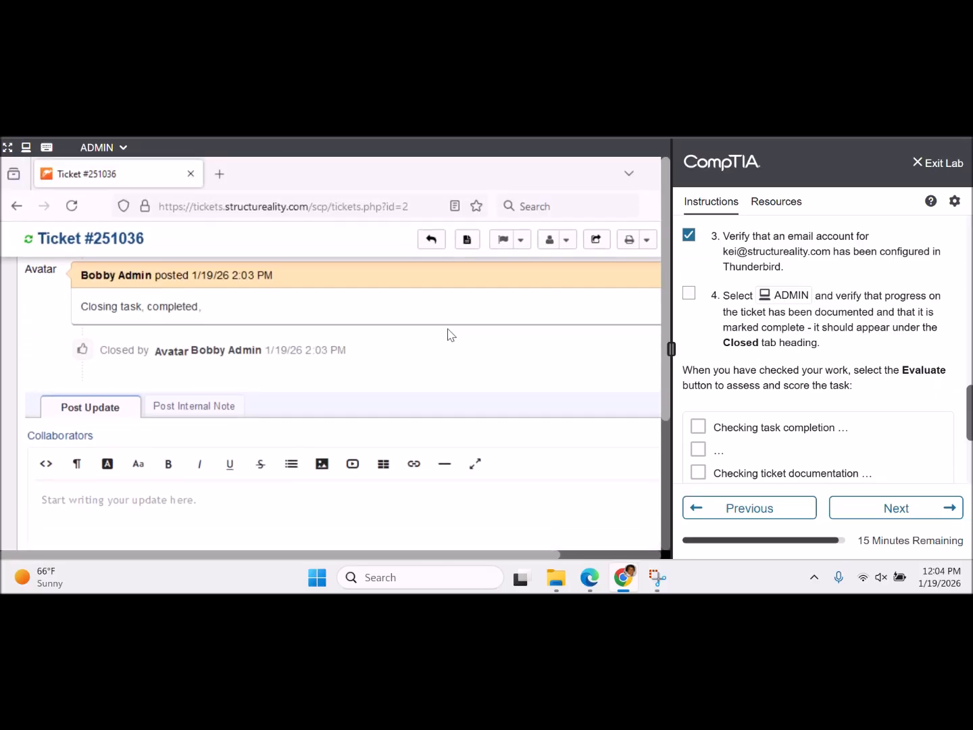
scroll(36, 329, "up", 12)
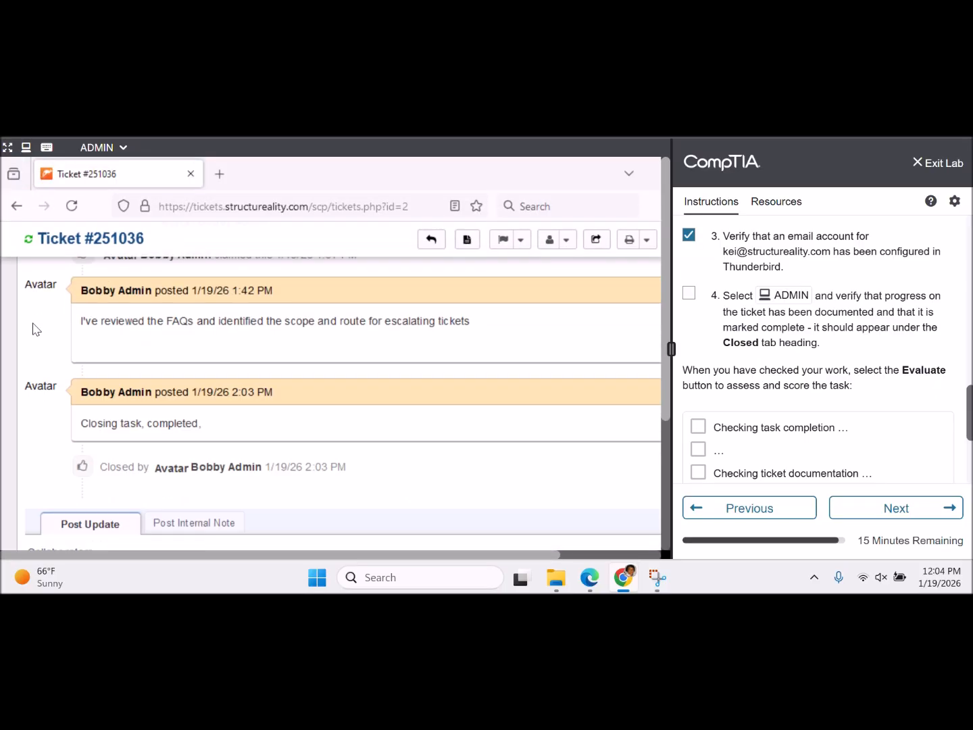
scroll(36, 329, "up", 2)
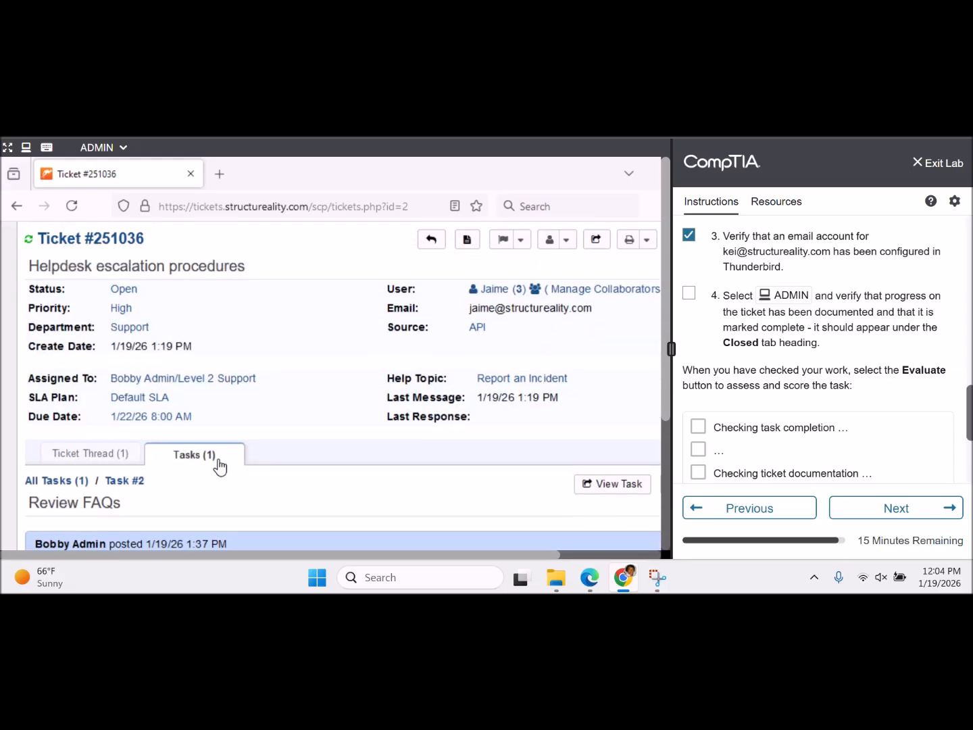
scroll(220, 467, "down", 2)
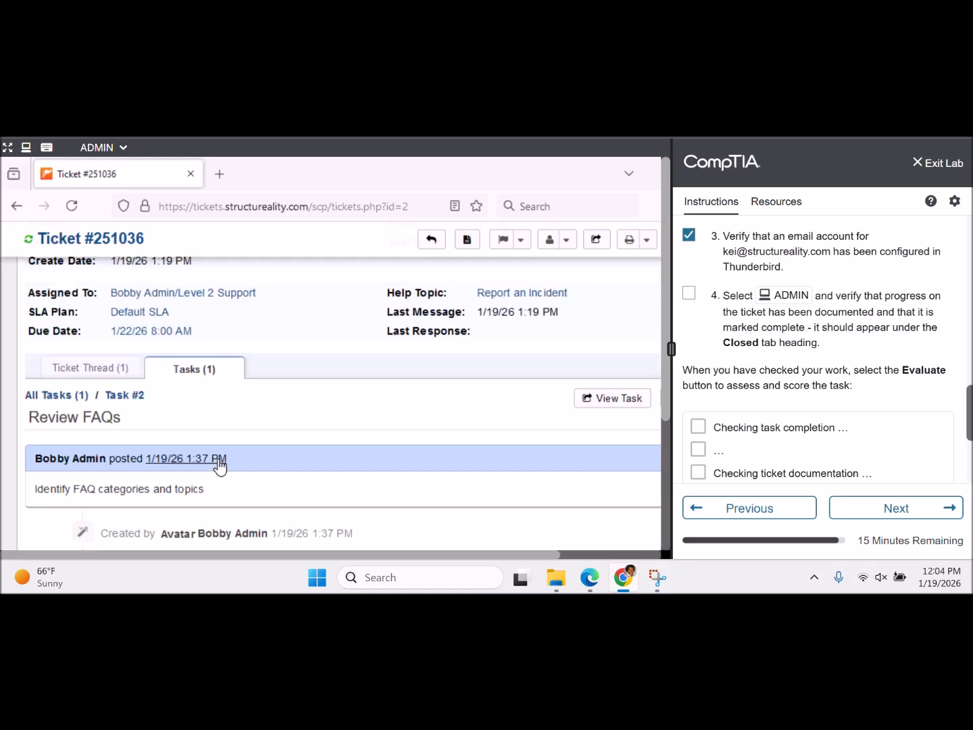
left_click(100, 370)
left_click(187, 372)
left_click(112, 375)
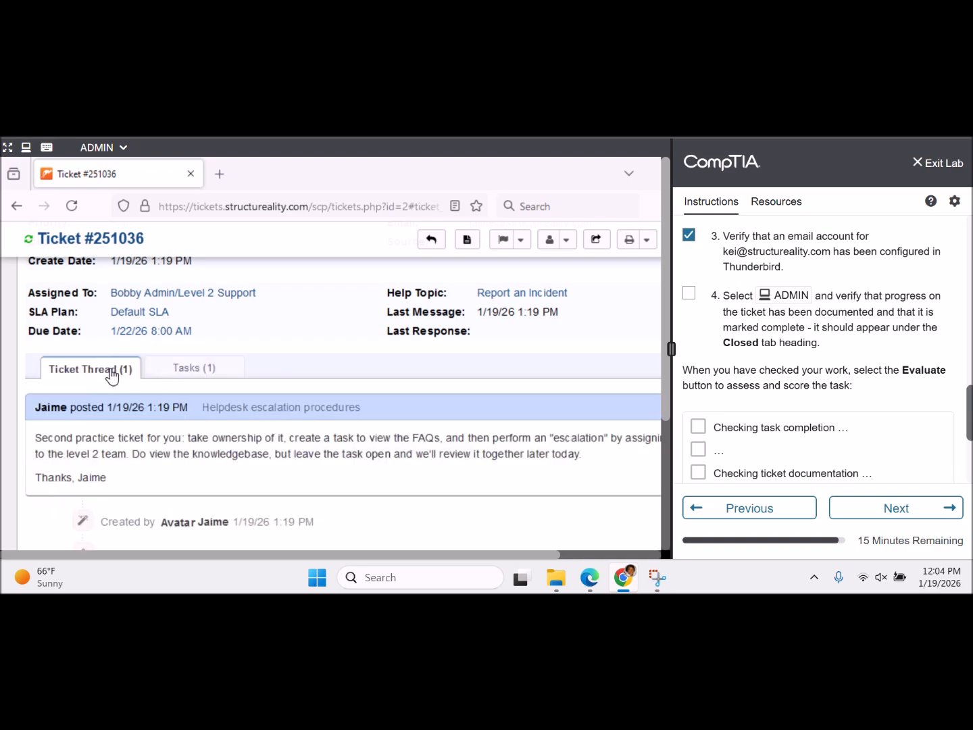
- Leave the ticket for the helpdesk task list, then return to My Tickets showing ticket 251036
scroll(112, 376, "up", 5)
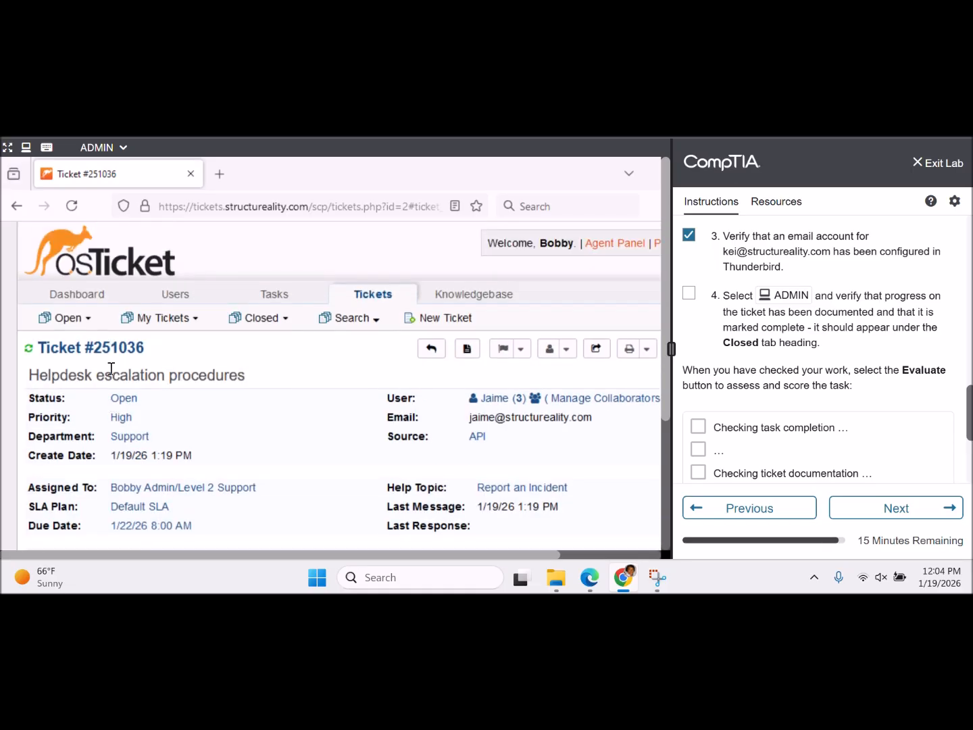
left_click(280, 293)
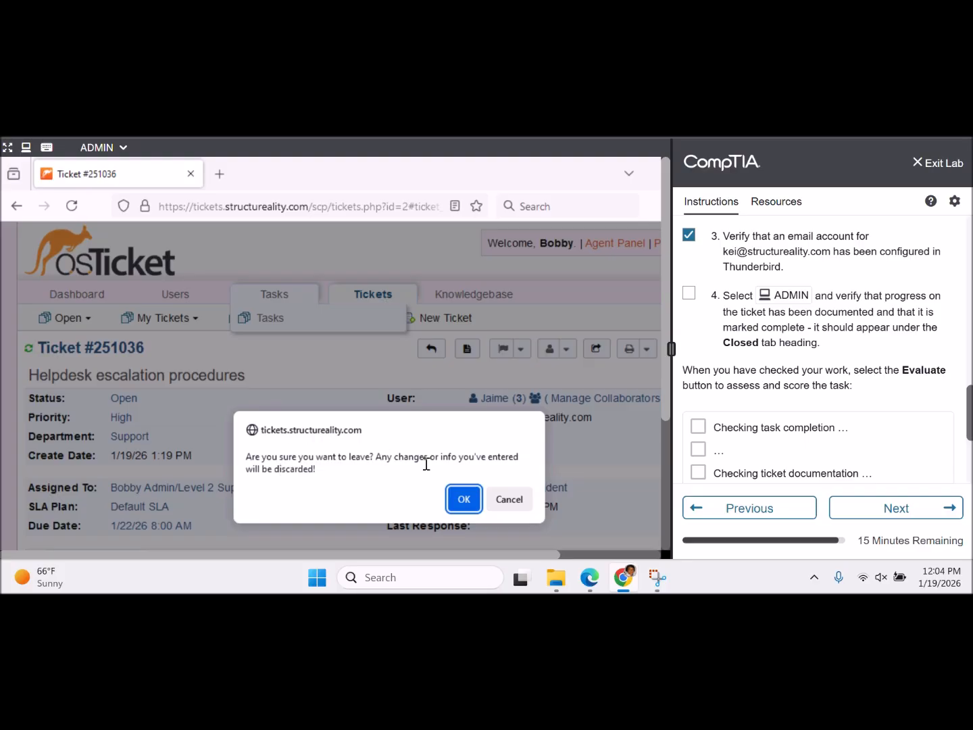
left_click(515, 504)
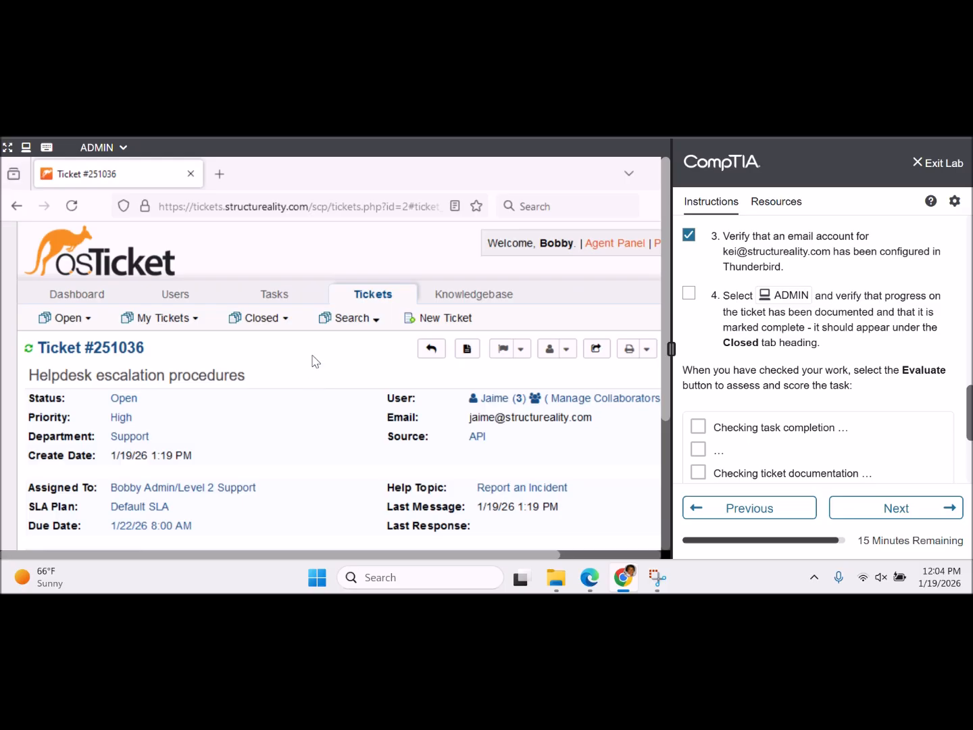
left_click_drag(667, 301, 663, 263)
mouse_move(285, 300)
left_click_drag(663, 292, 666, 458)
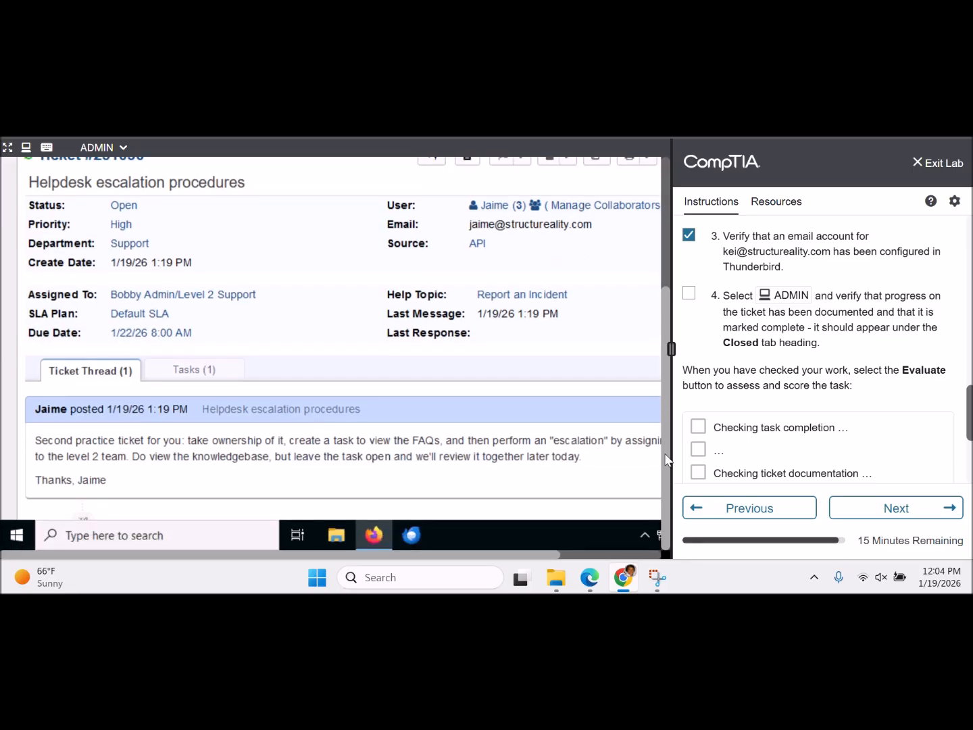
left_click_drag(666, 447, 669, 290)
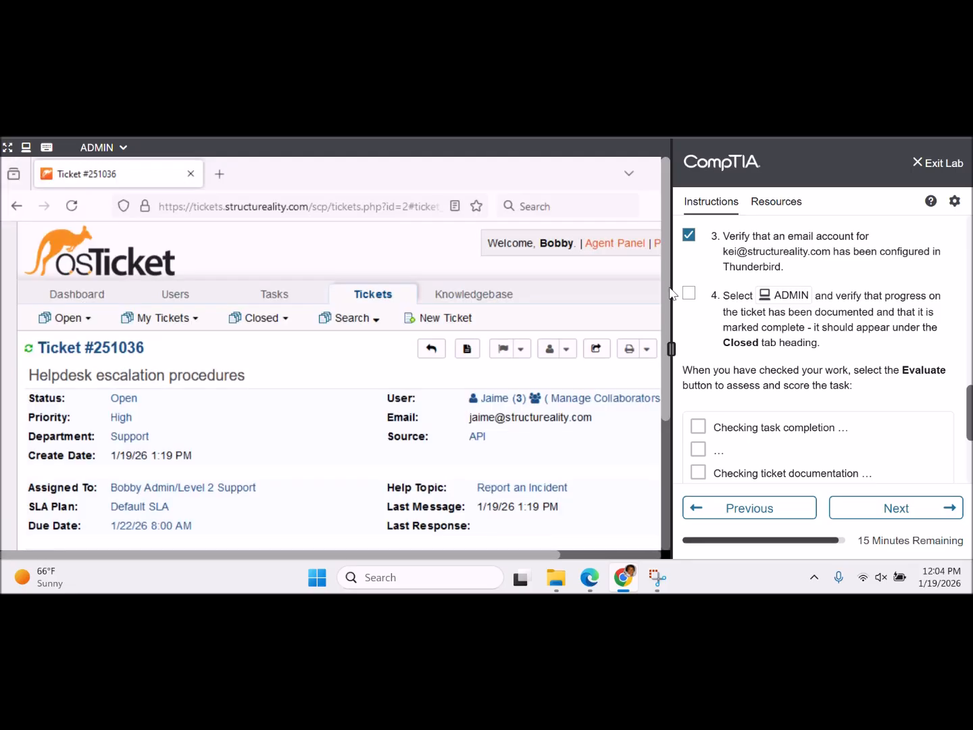
left_click(270, 300)
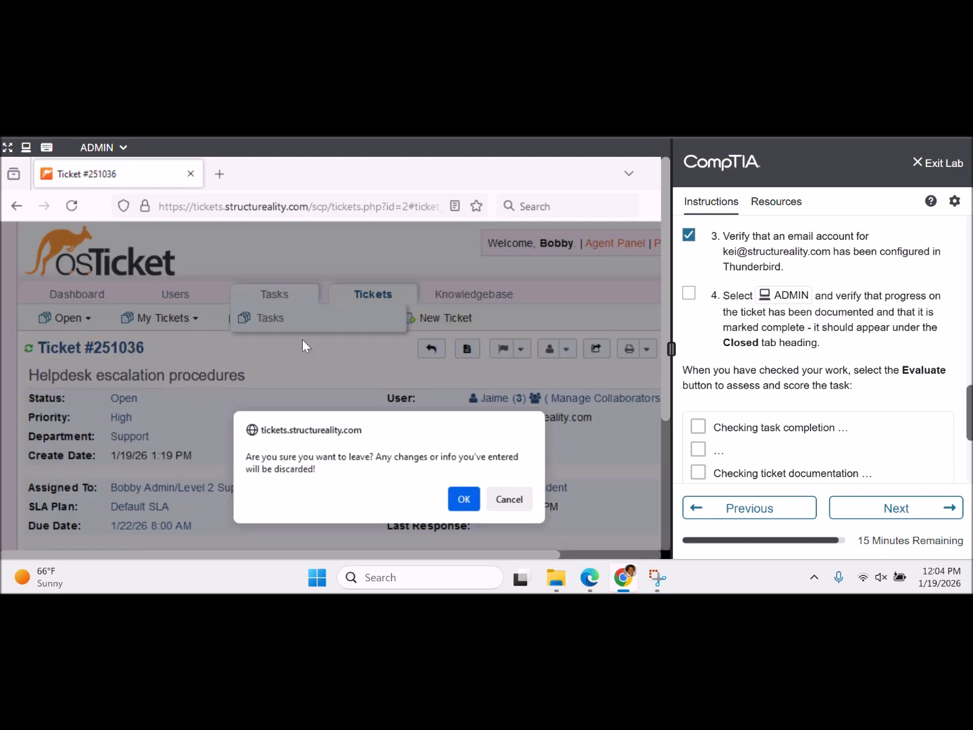
left_click(465, 501)
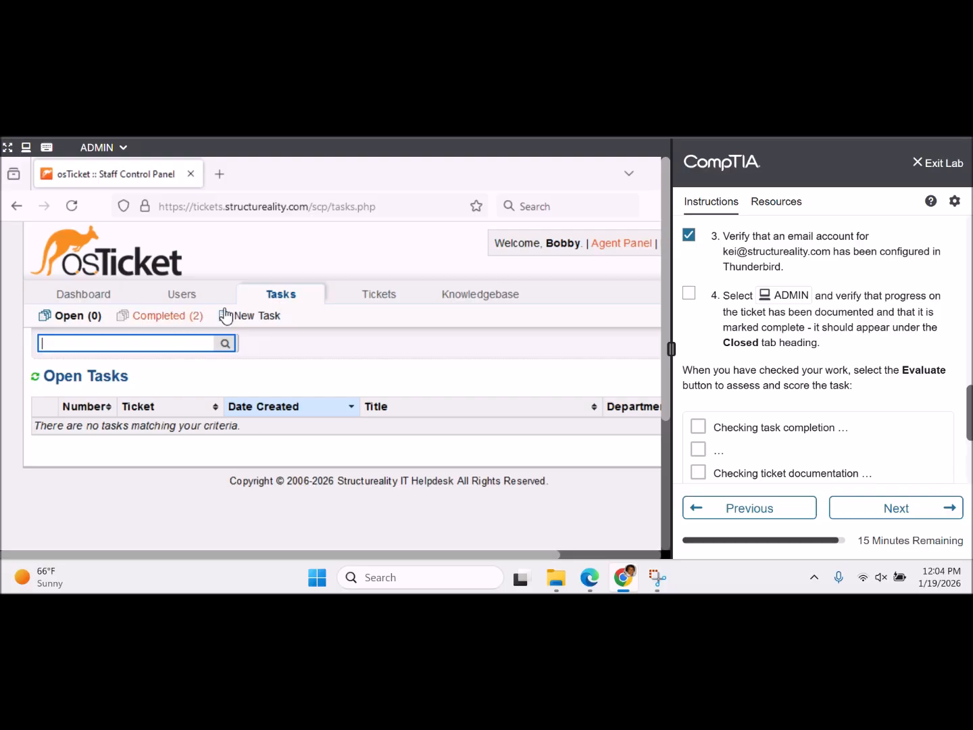
left_click(366, 297)
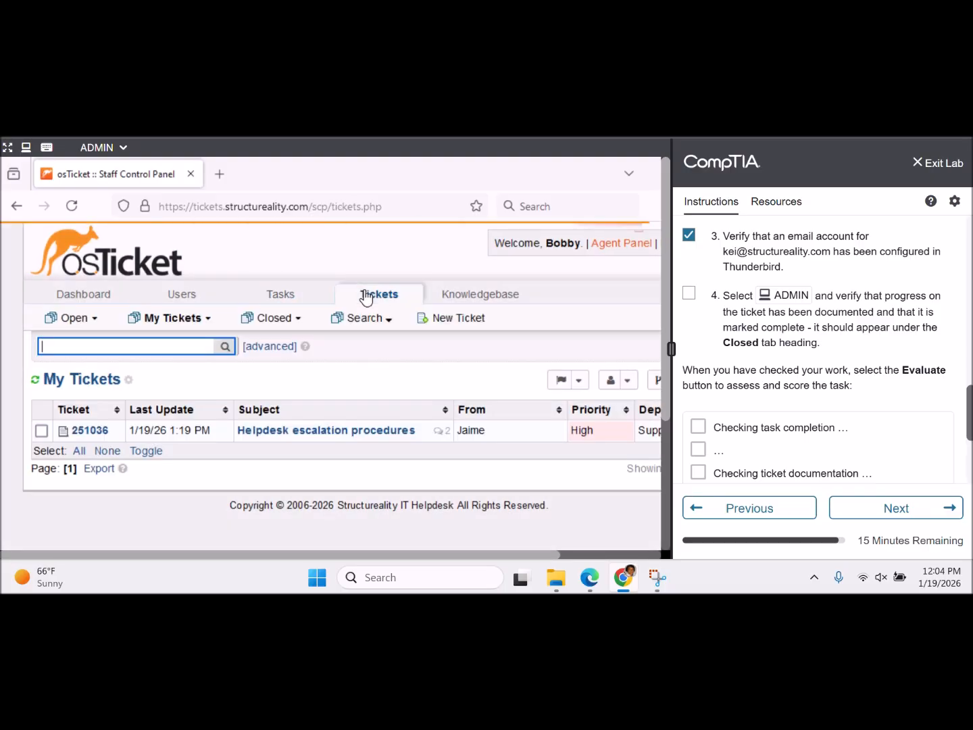
- Open ticket #251036, scroll to the reply form with the escalation draft, and pick a ticket status
left_click(369, 431)
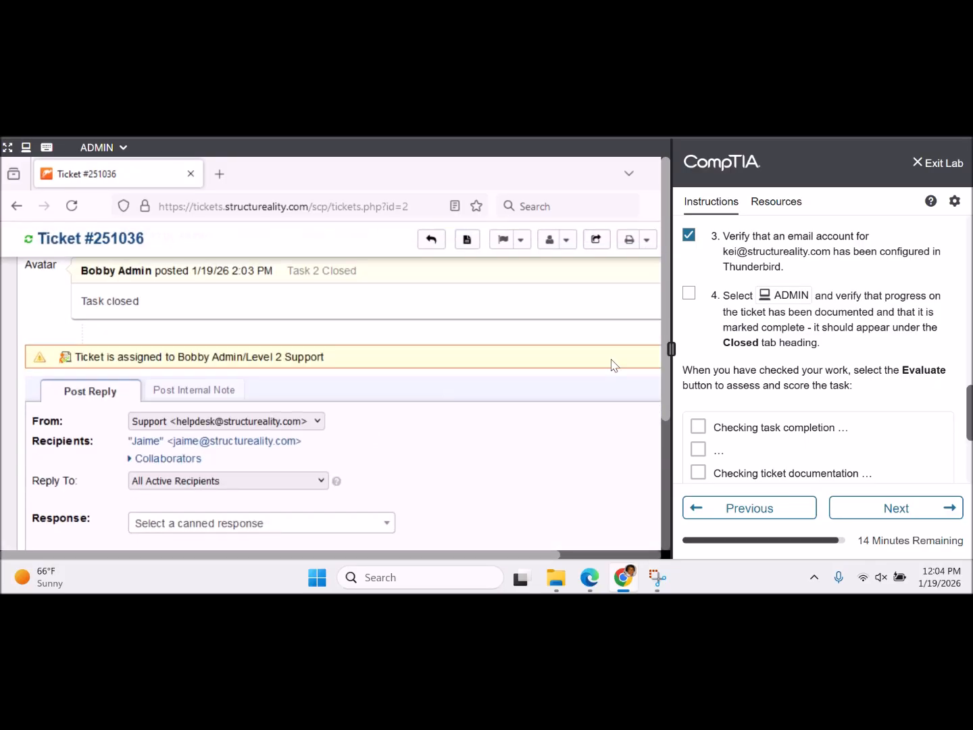
scroll(668, 380, "down", 5)
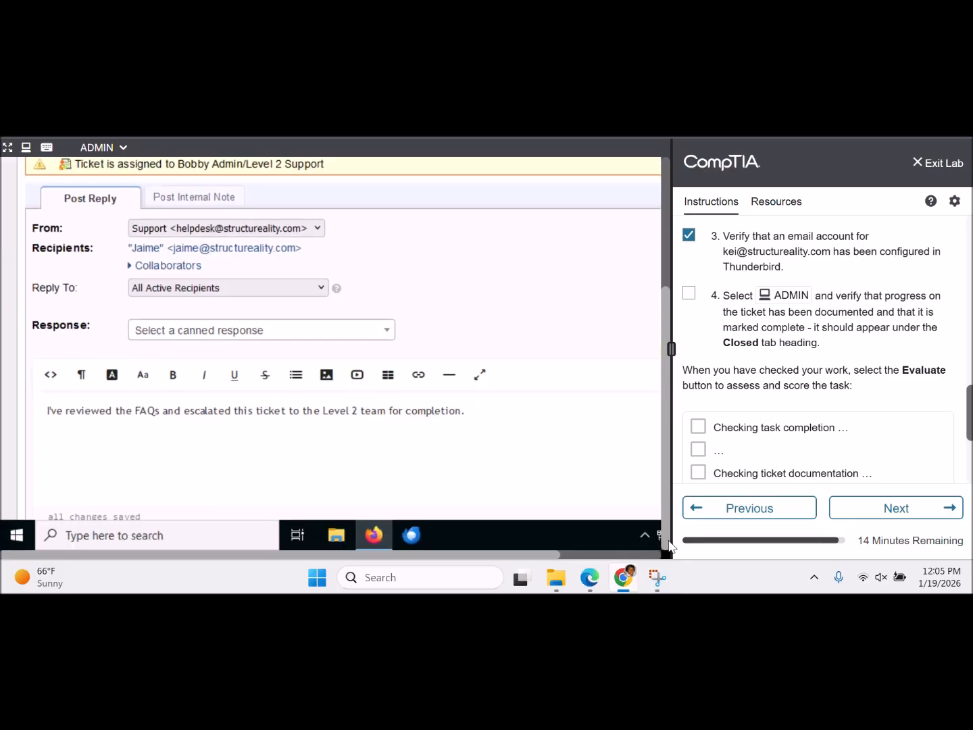
scroll(622, 334, "down", 1)
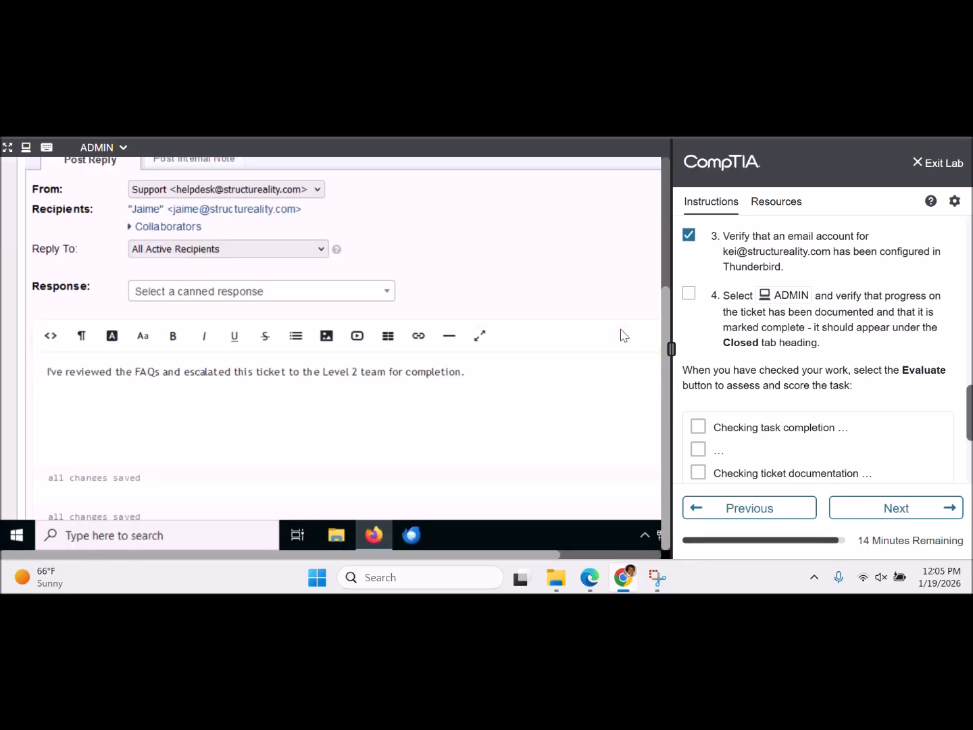
scroll(622, 334, "down", 5)
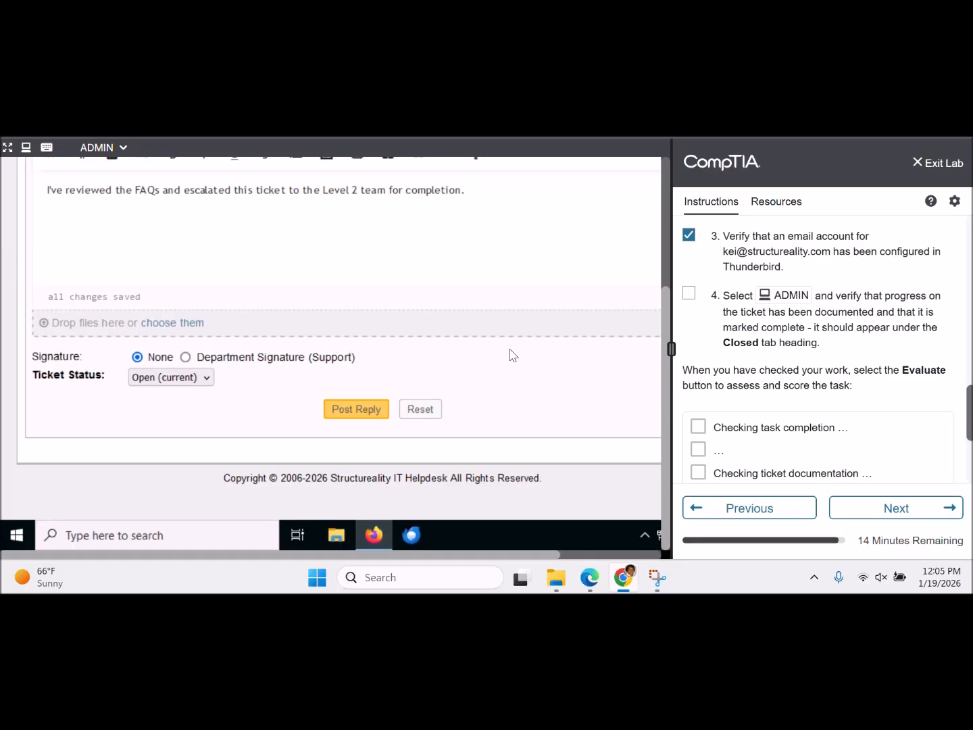
left_click(207, 378)
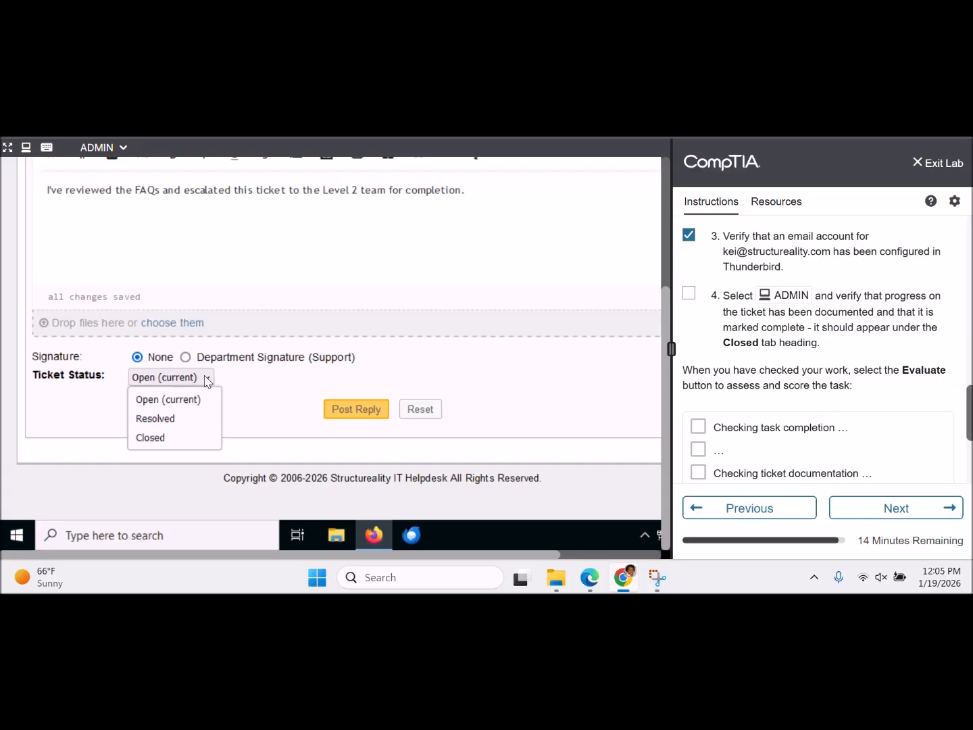
left_click(177, 423)
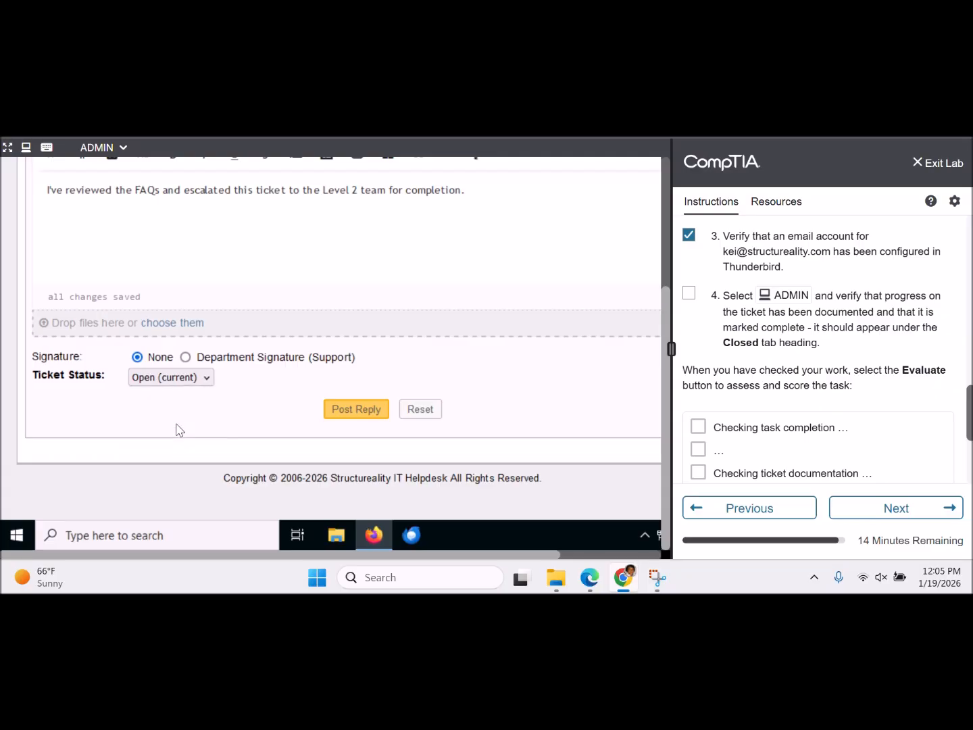
left_click_drag(660, 315, 659, 136)
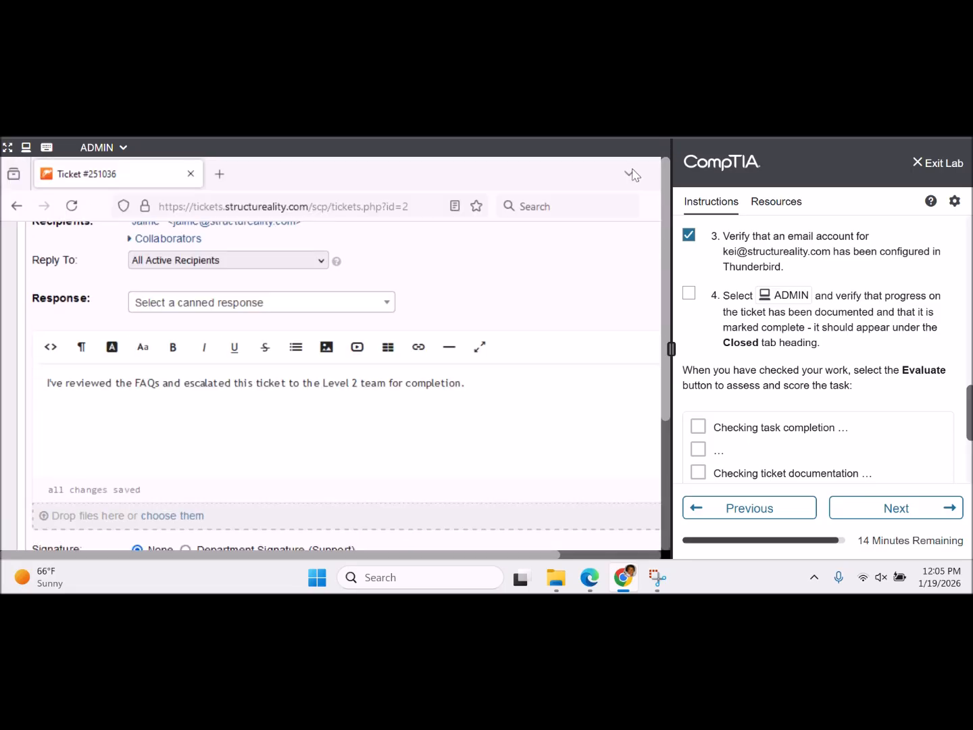
scroll(548, 276, "up", 2)
scroll(547, 275, "up", 1)
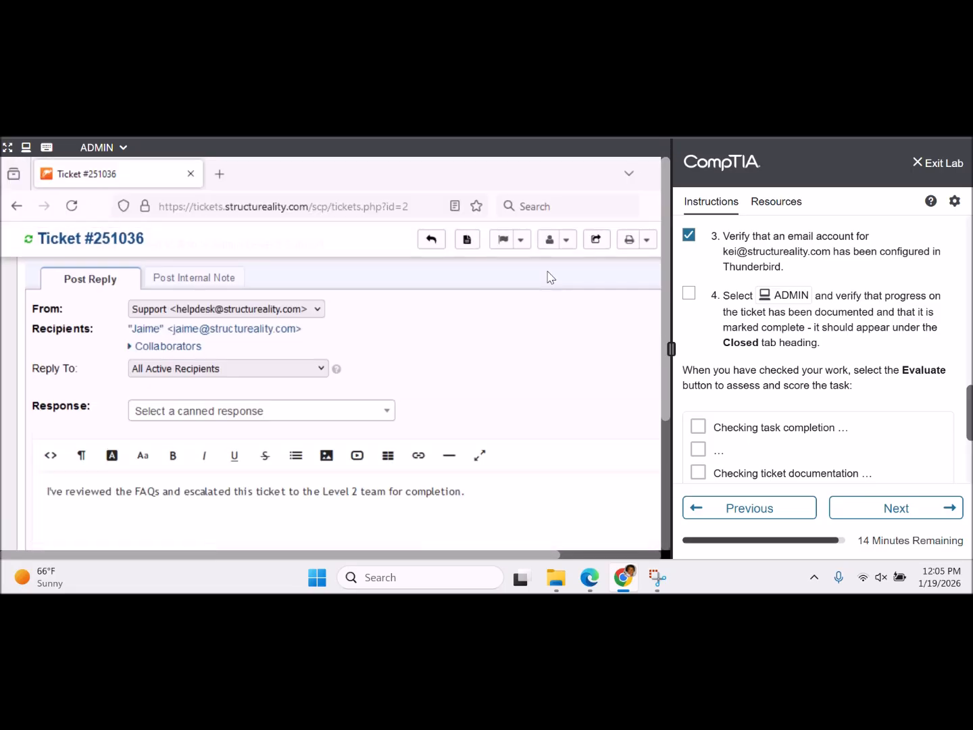
scroll(547, 276, "up", 6)
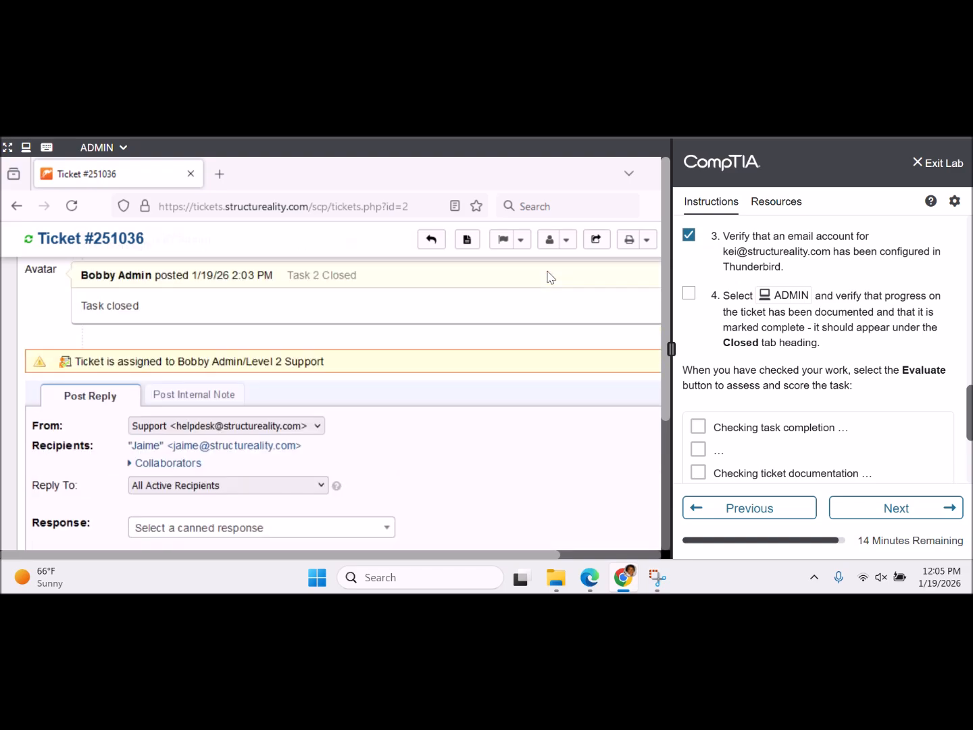
scroll(551, 277, "up", 6)
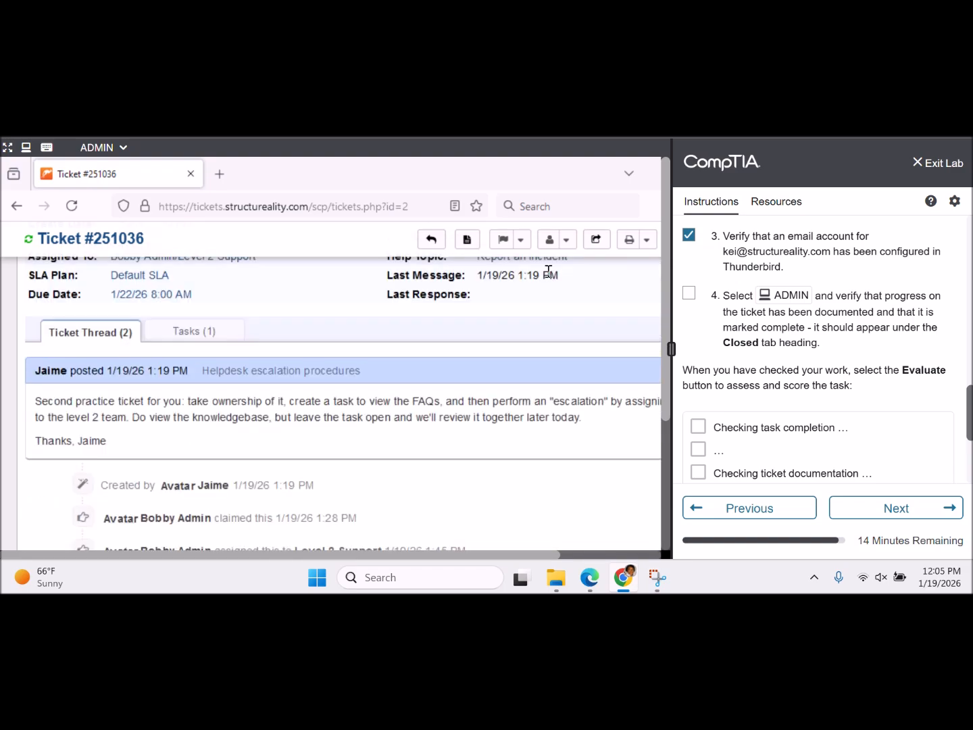
scroll(547, 270, "up", 1)
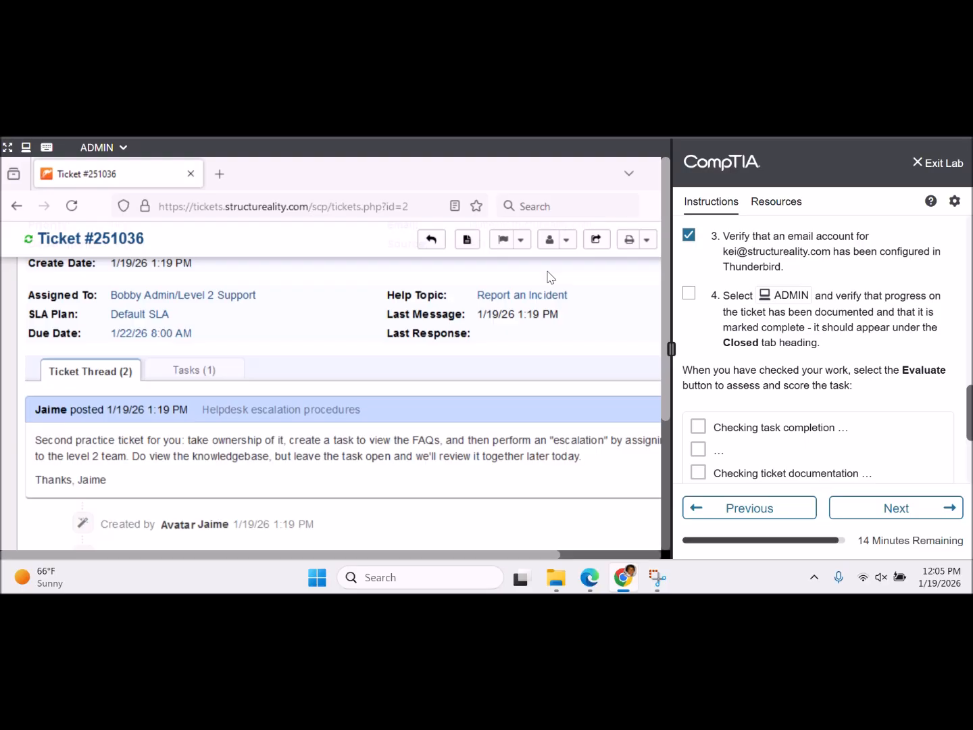
scroll(551, 277, "up", 5)
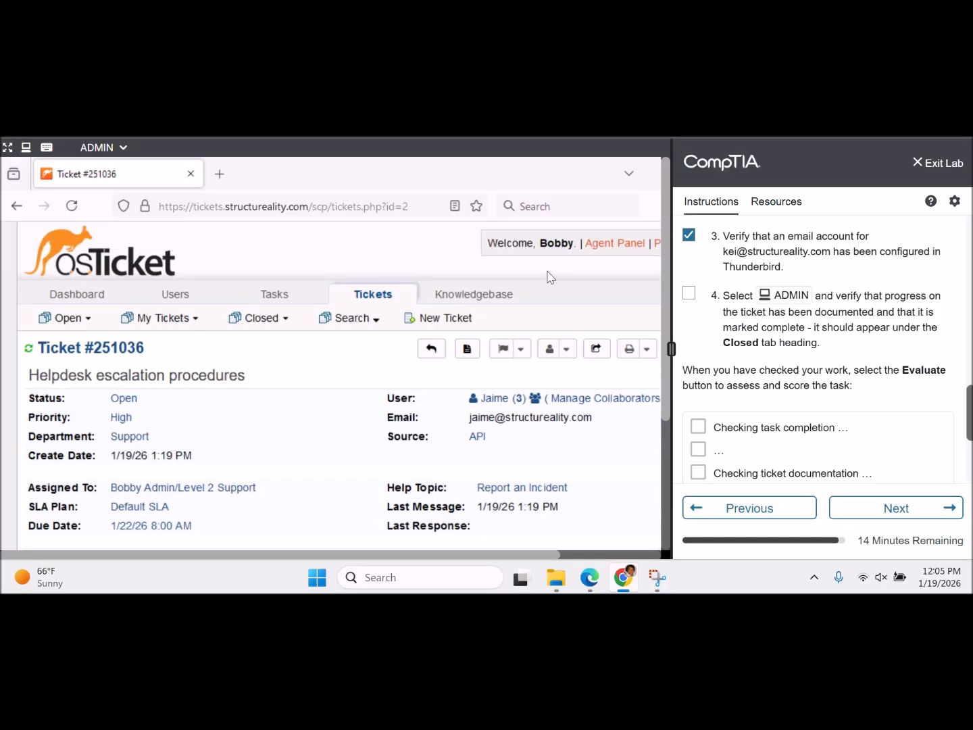
scroll(550, 277, "down", 2)
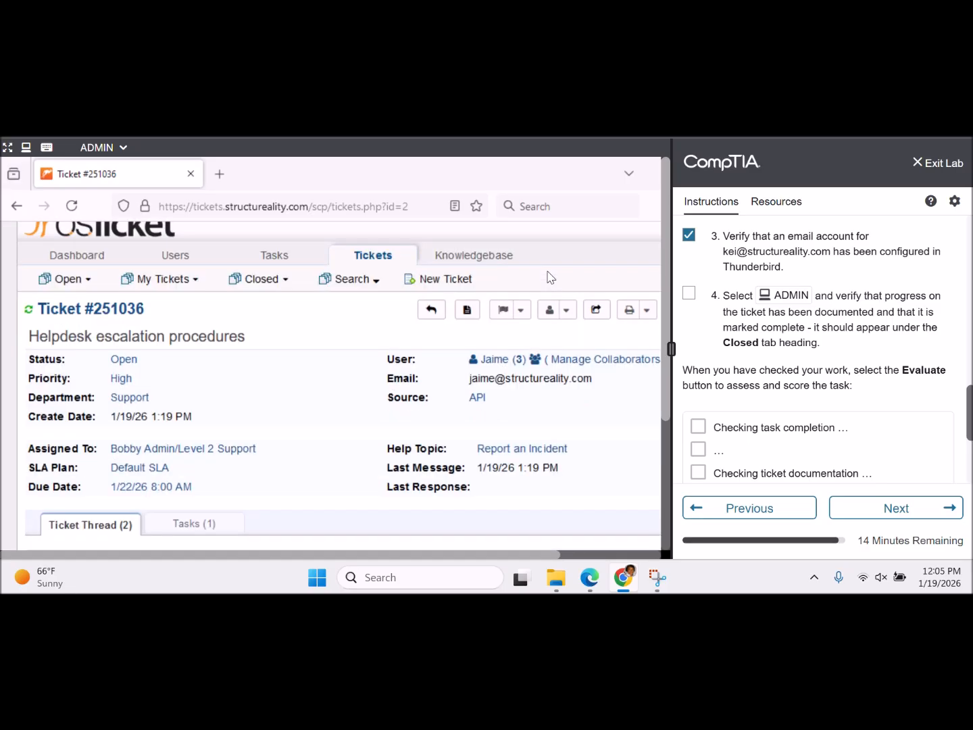
scroll(551, 277, "up", 1)
mouse_move(283, 286)
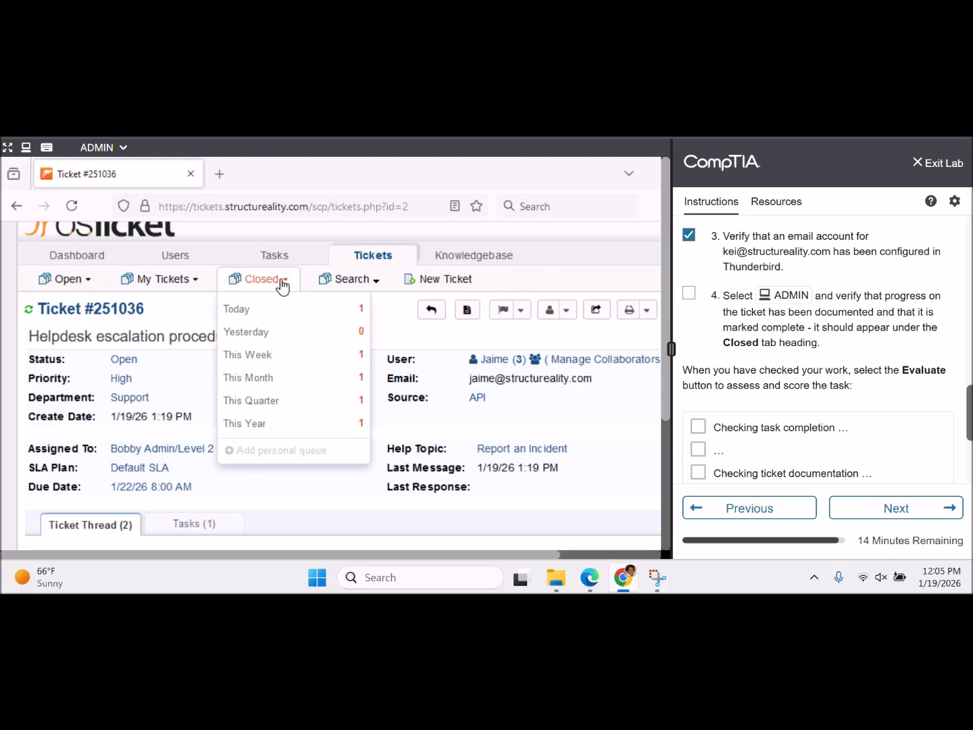
mouse_move(194, 287)
mouse_move(84, 279)
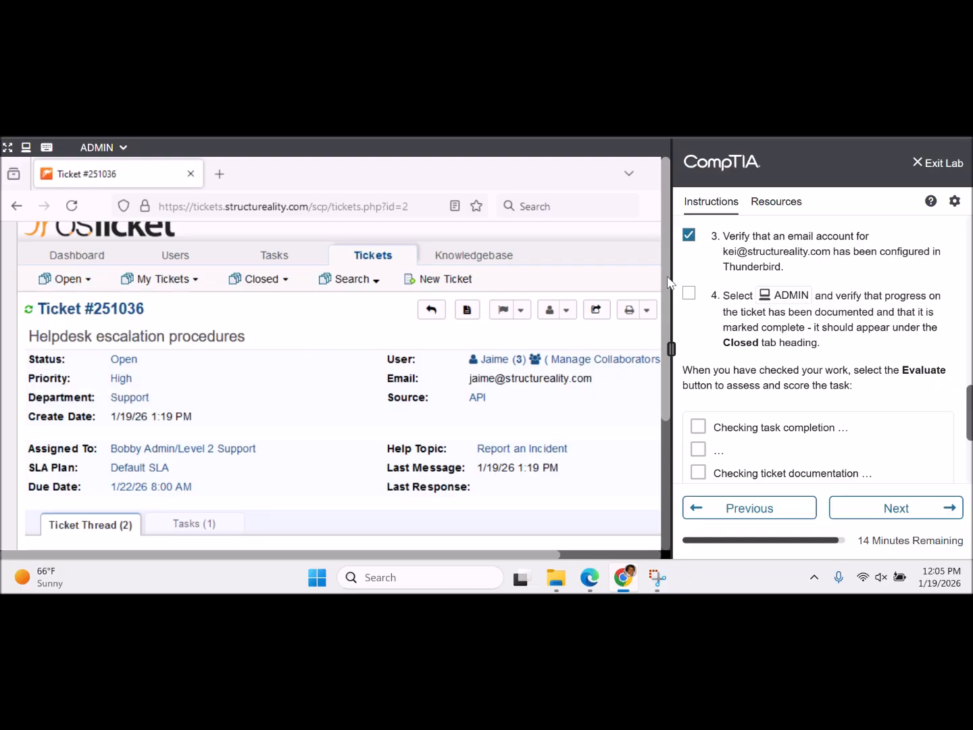
- Scroll to ticket #251036's reply form and switch its Ticket Status from Resolved to Closed
left_click_drag(663, 275, 642, 459)
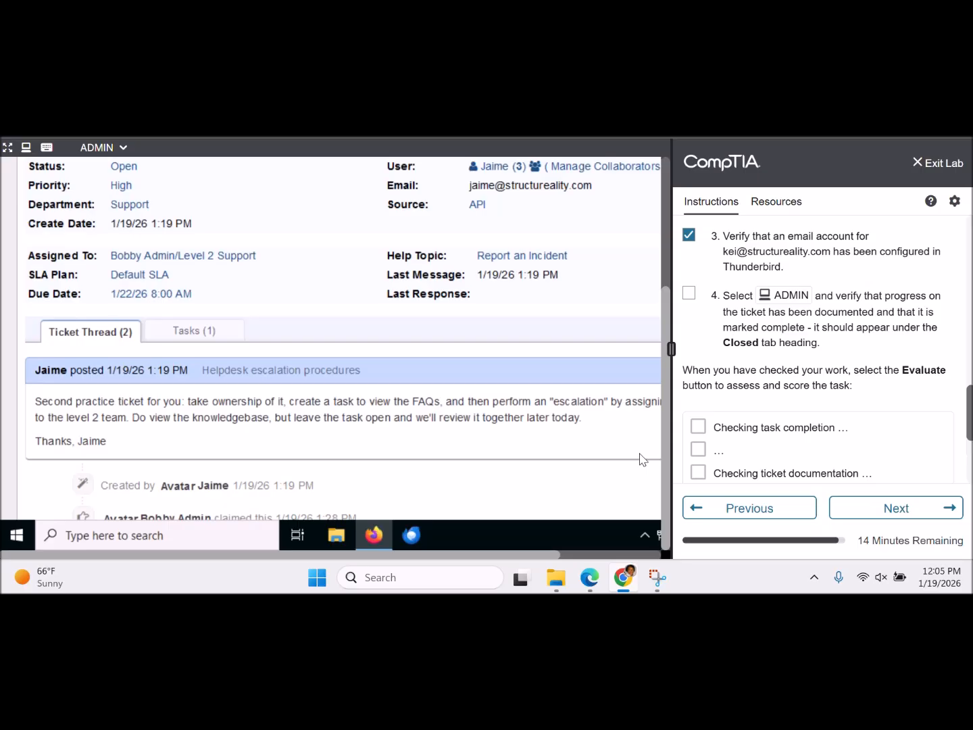
scroll(528, 447, "down", 1)
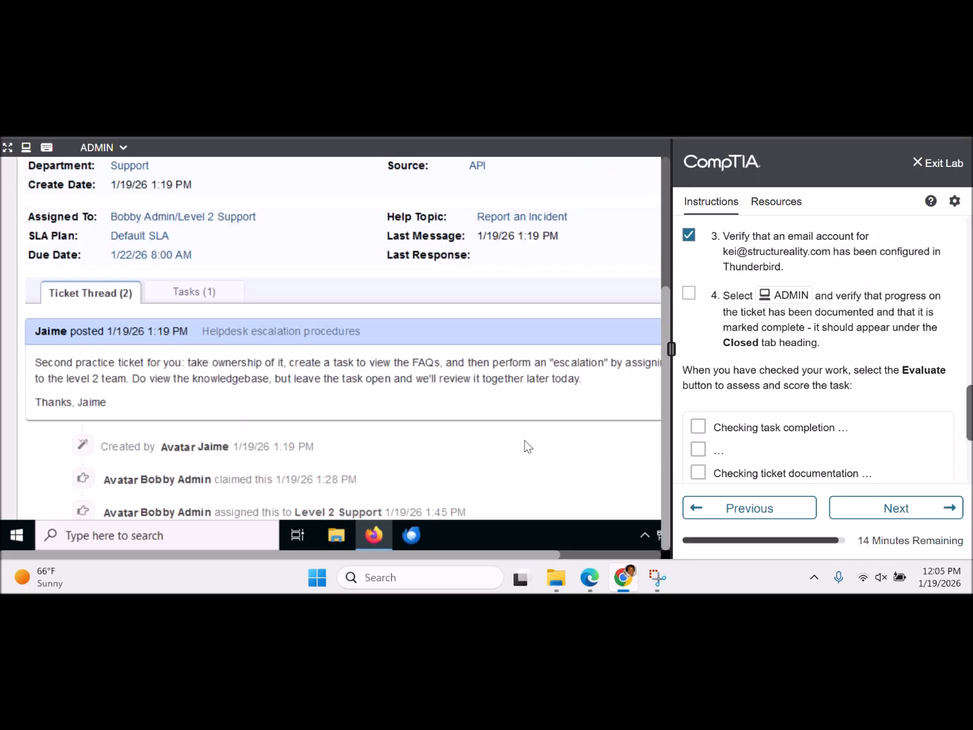
scroll(528, 446, "down", 3)
scroll(528, 447, "down", 1)
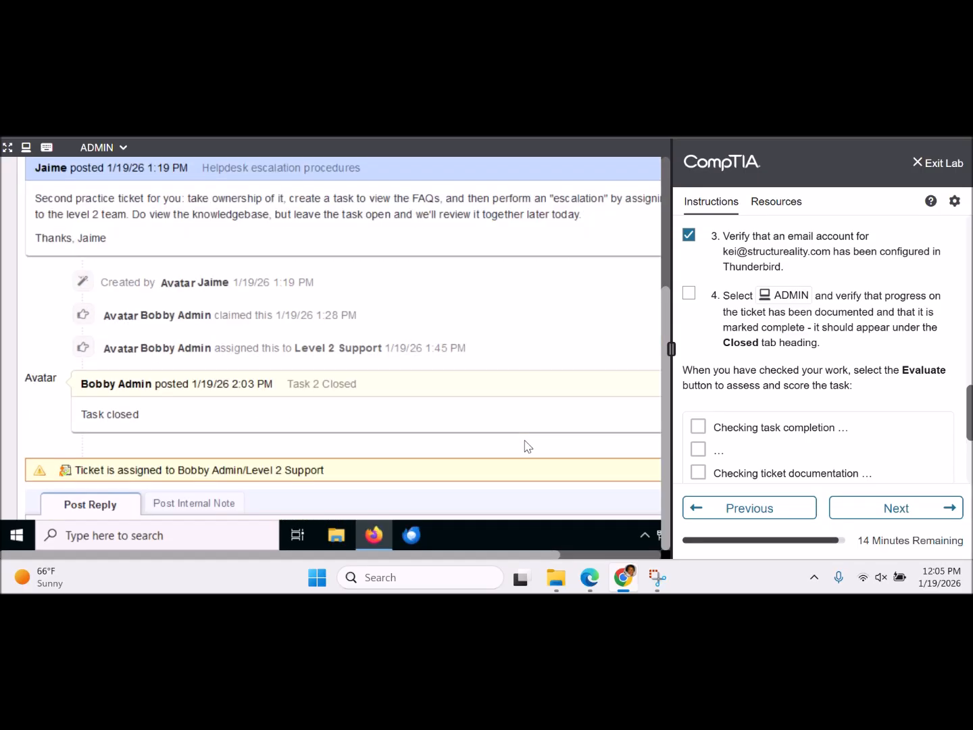
scroll(527, 447, "down", 7)
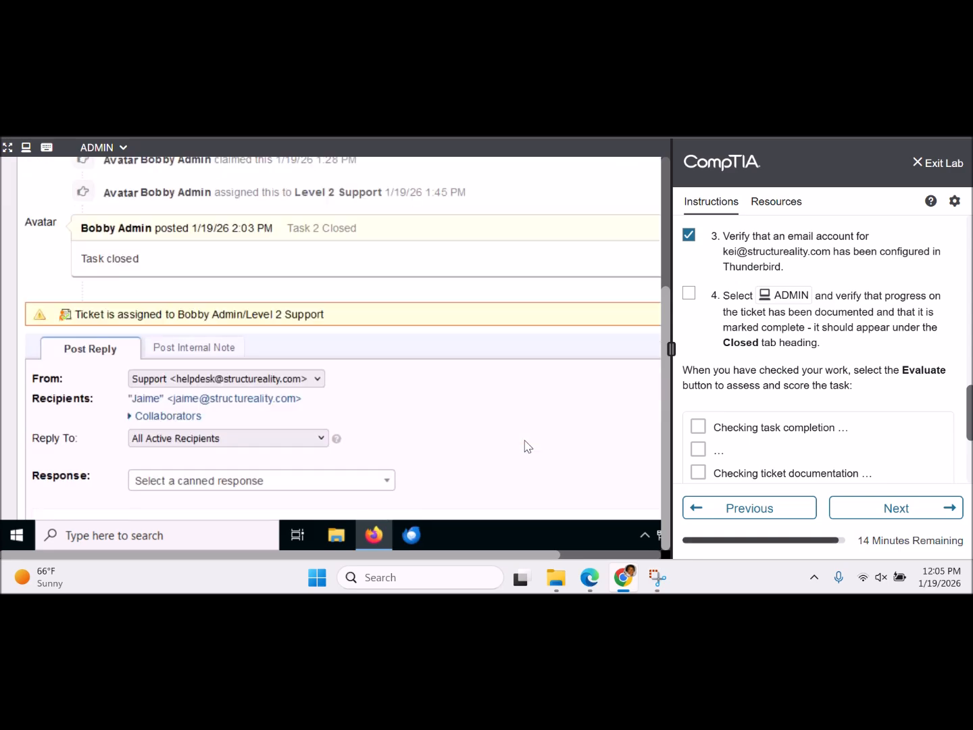
scroll(527, 446, "down", 2)
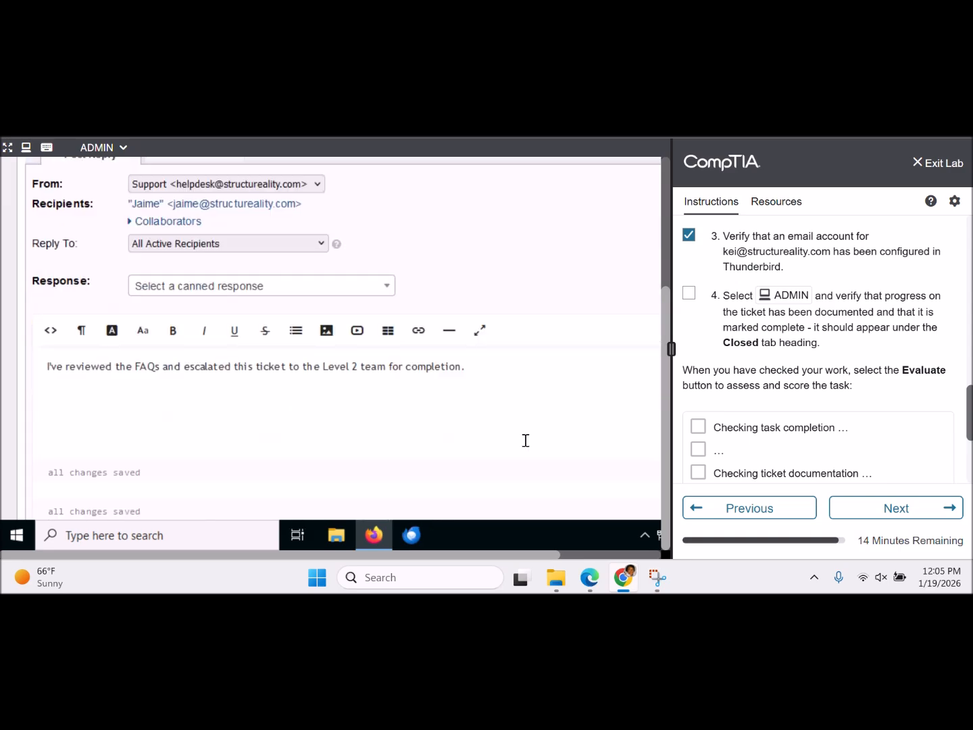
scroll(526, 440, "down", 4)
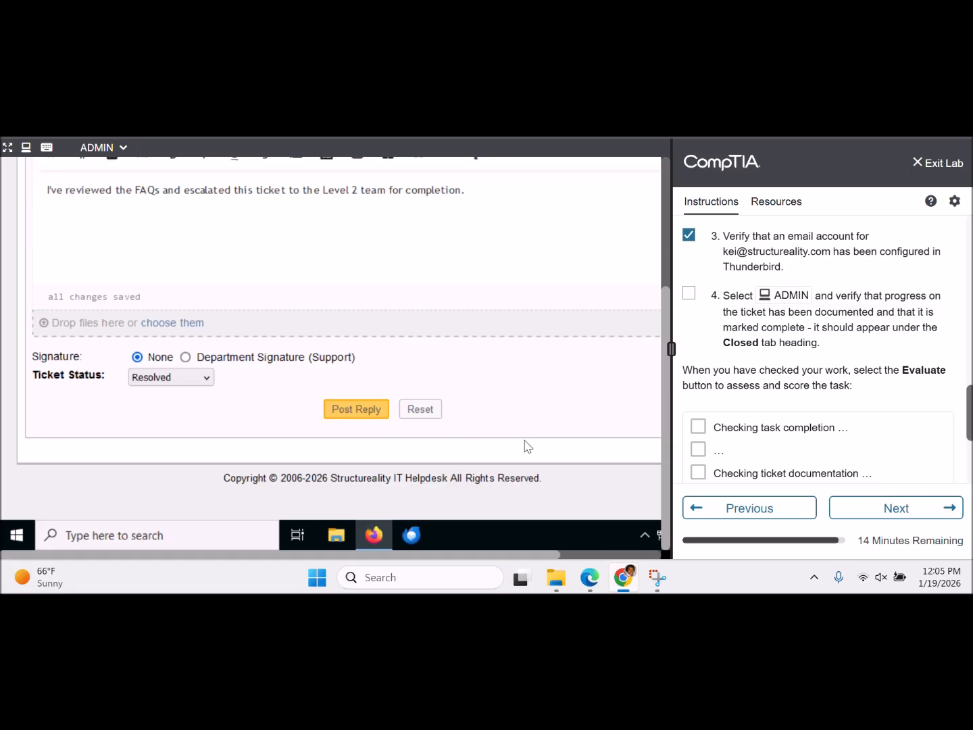
scroll(528, 446, "up", 1)
left_click(206, 417)
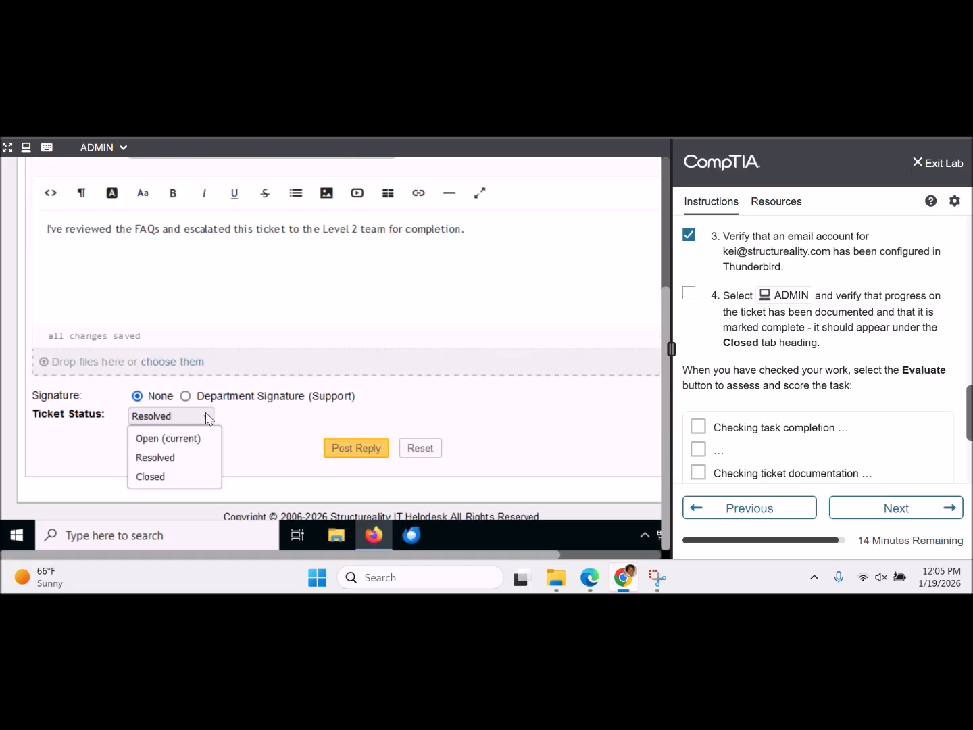
left_click(190, 476)
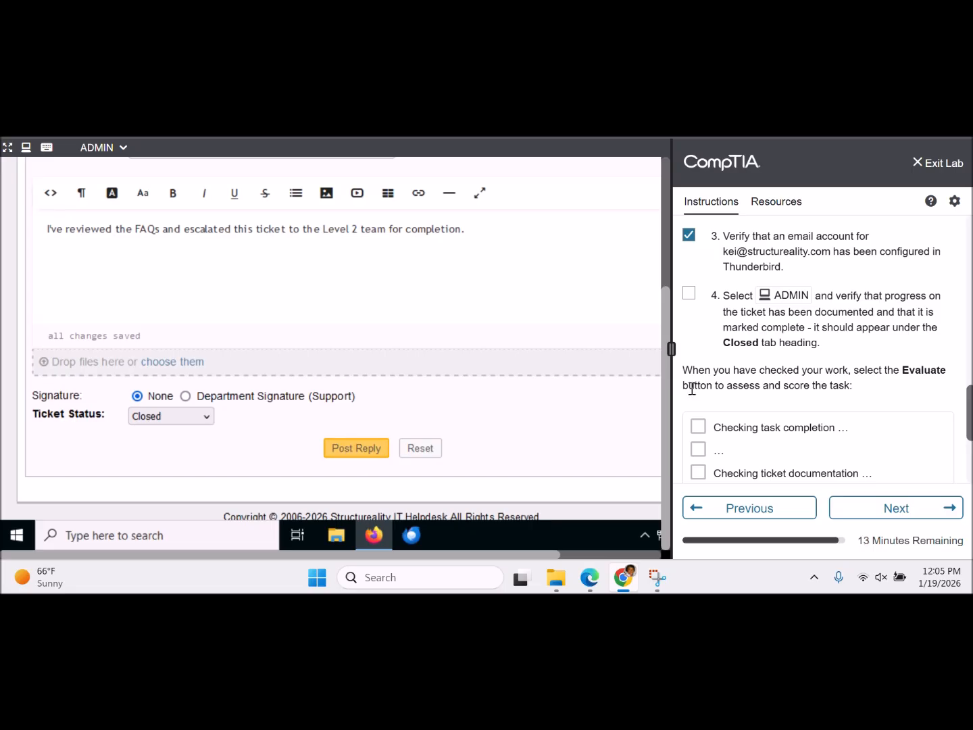
left_click_drag(666, 398, 648, 257)
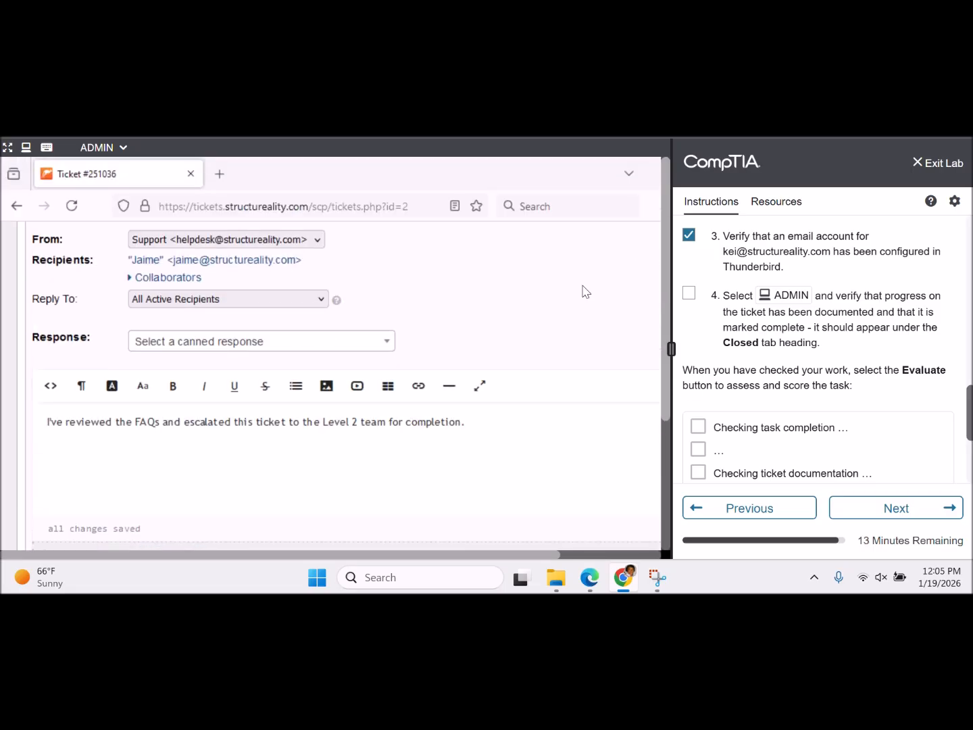
- Scroll through ticket #251036's thread to the Tasks (1) table showing Review FAQs as Closed
scroll(585, 292, "up", 5)
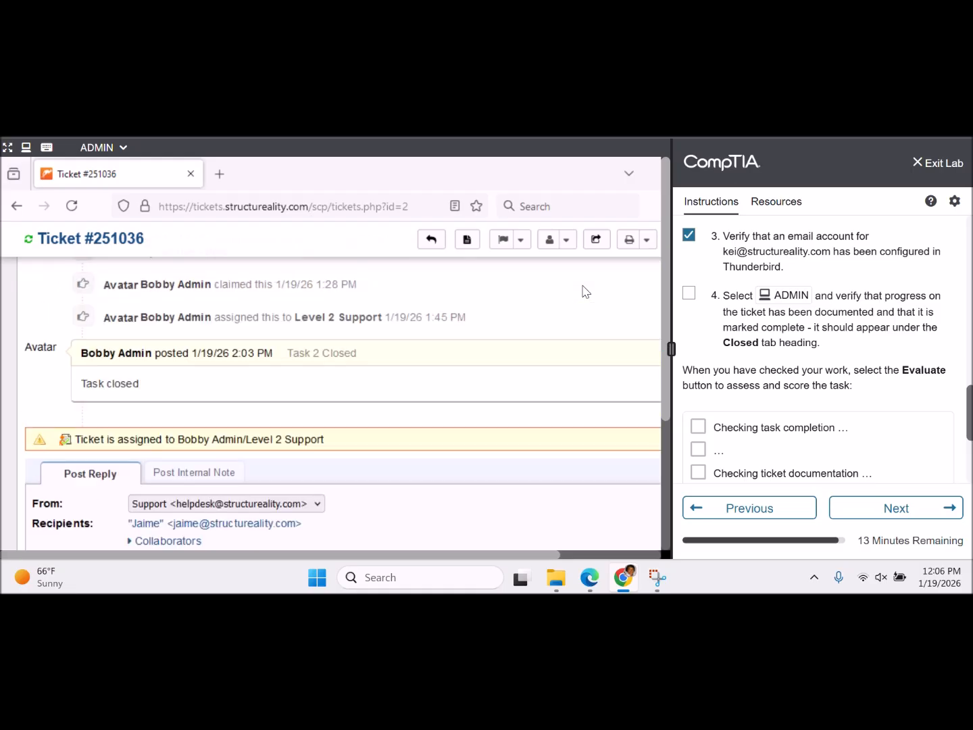
scroll(585, 292, "up", 5)
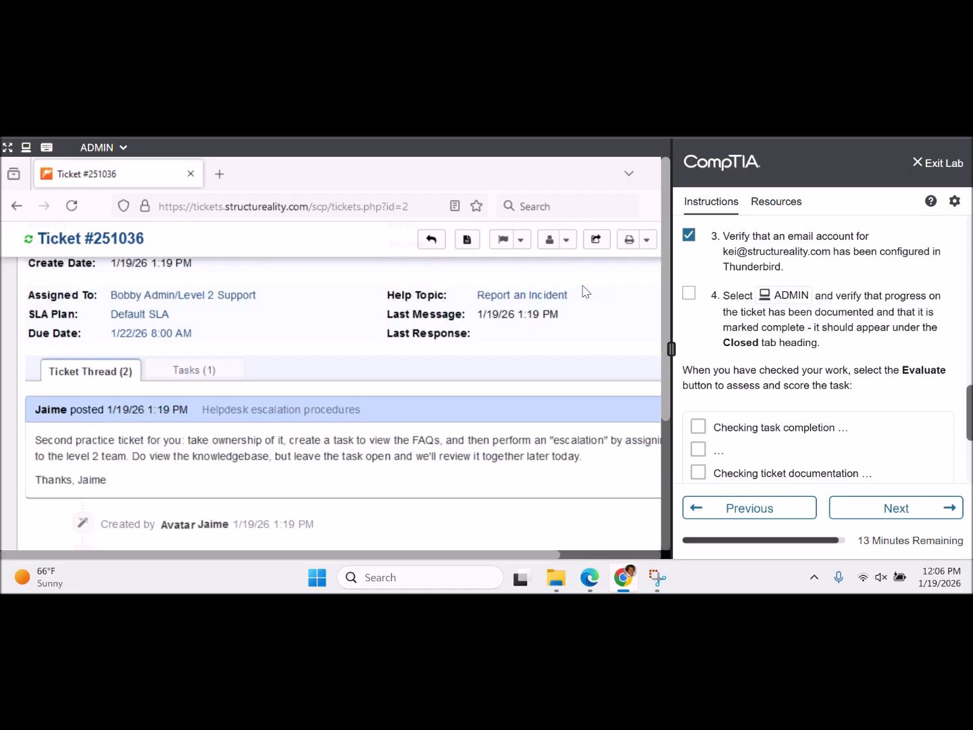
scroll(586, 292, "up", 1)
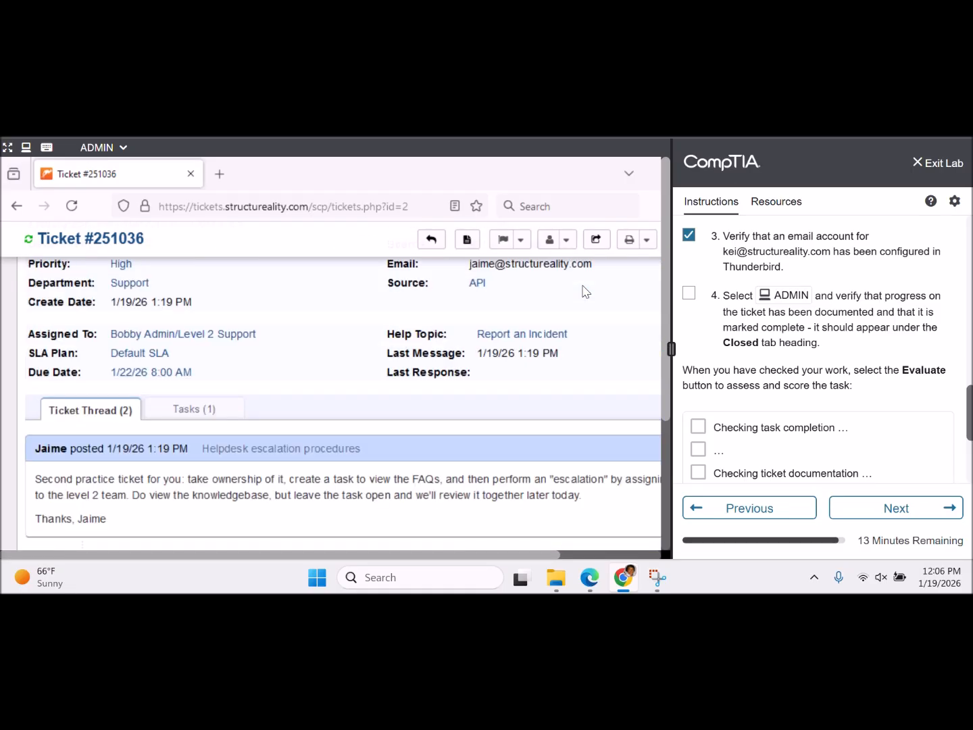
scroll(585, 292, "down", 7)
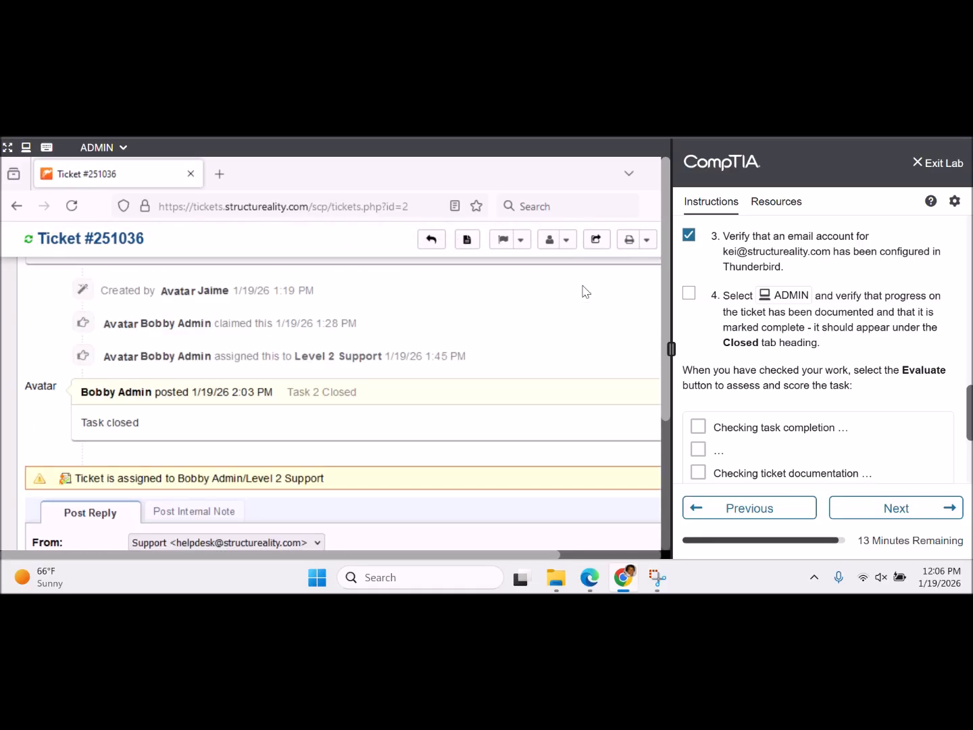
scroll(585, 292, "down", 8)
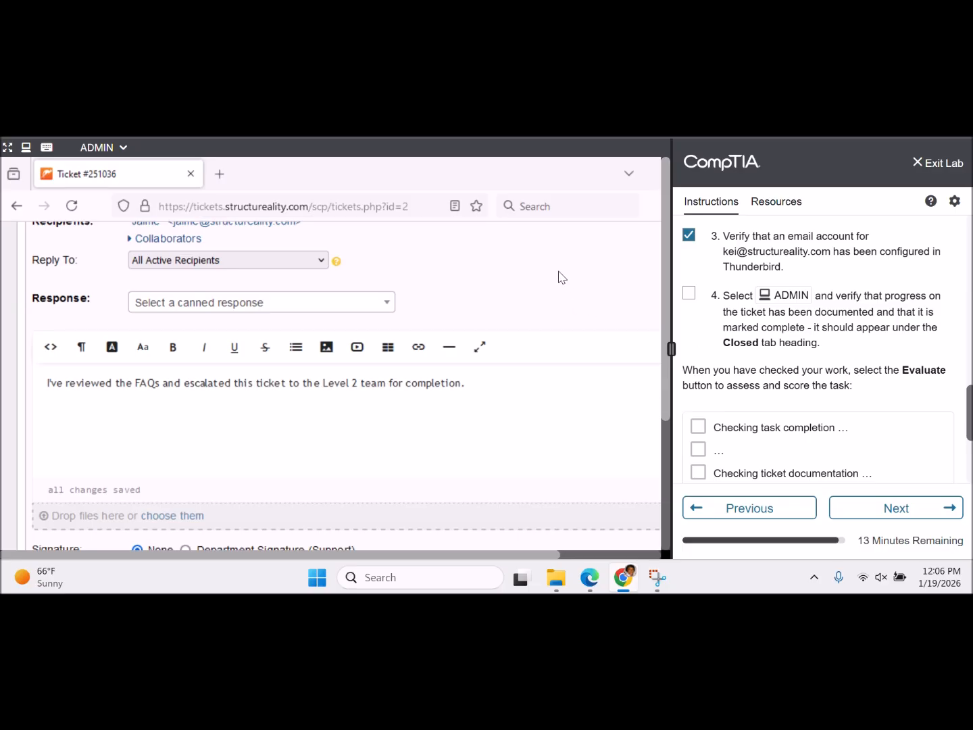
scroll(558, 277, "up", 5)
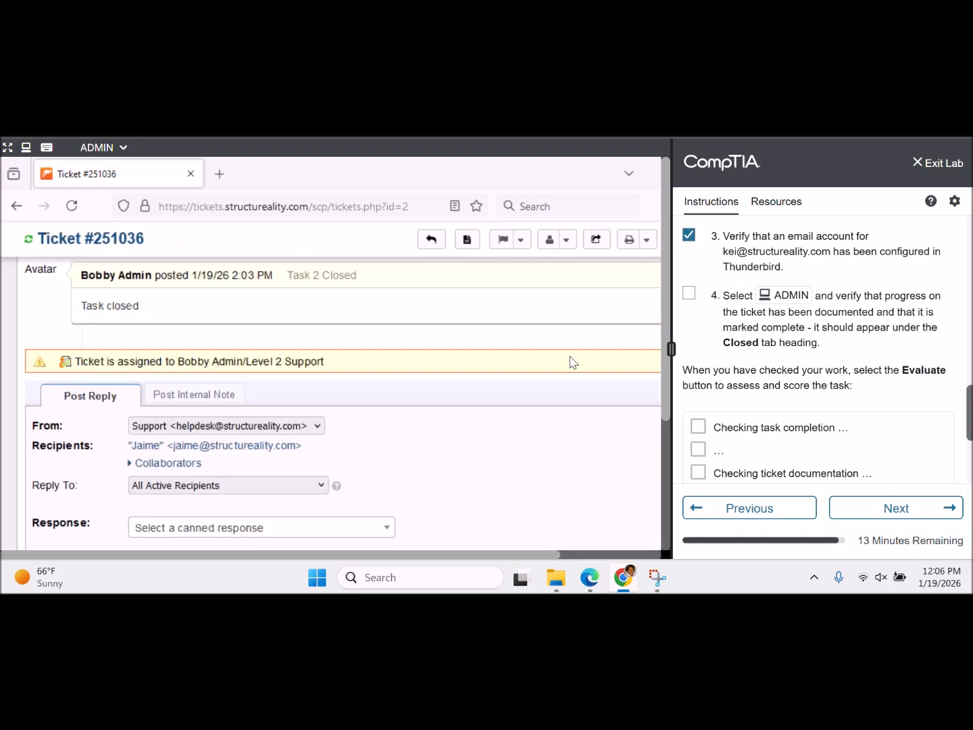
scroll(573, 362, "up", 3)
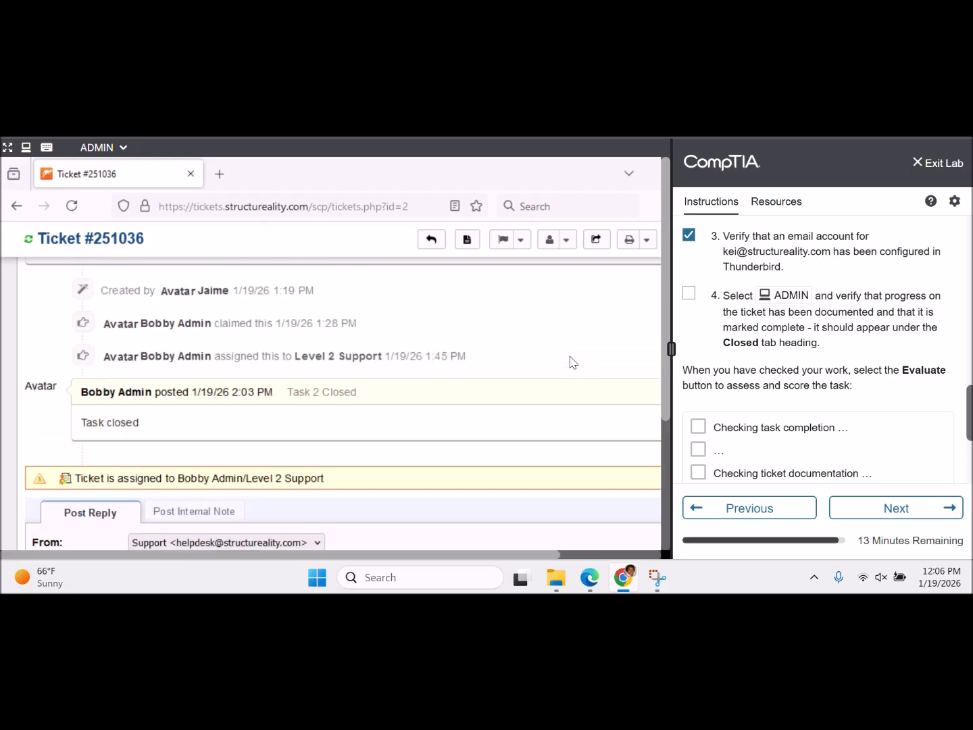
scroll(572, 362, "up", 1)
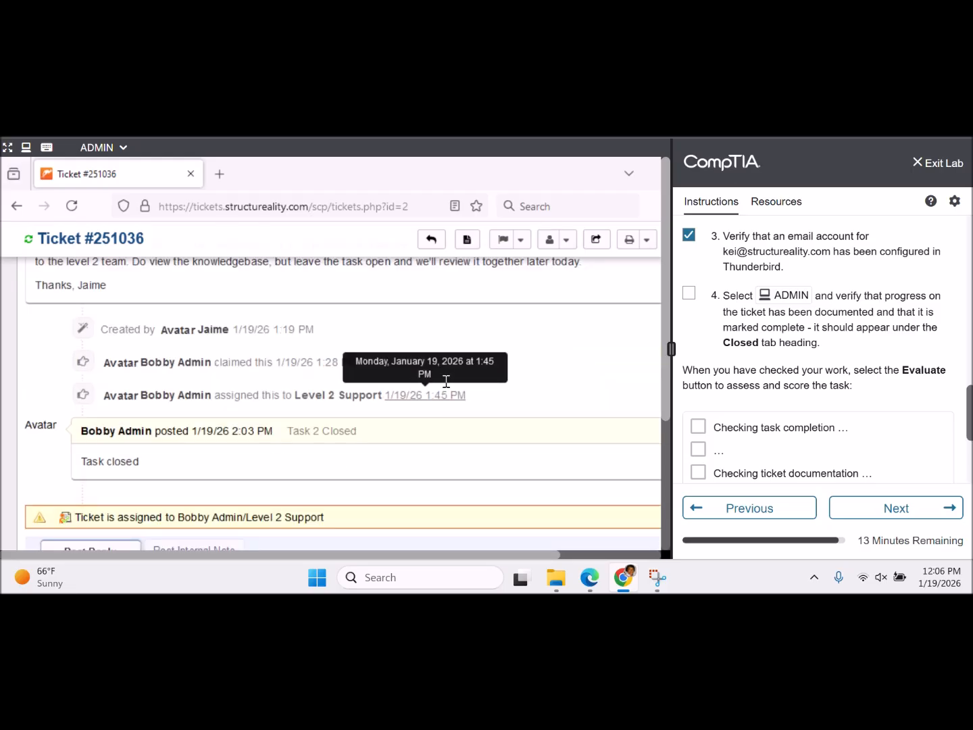
scroll(458, 348, "up", 5)
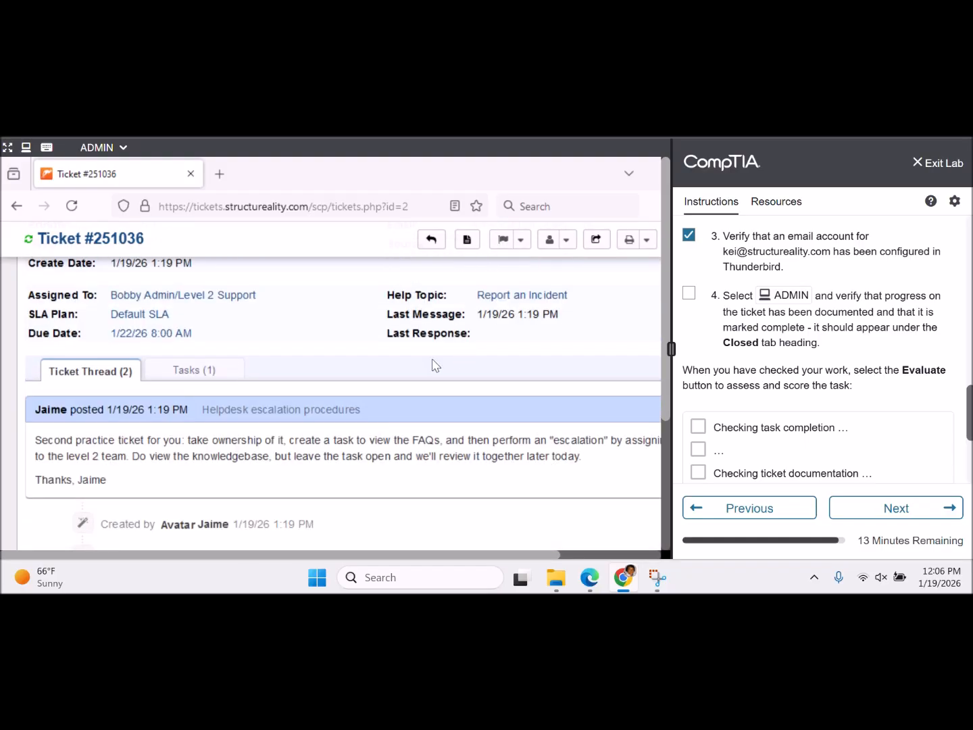
scroll(204, 373, "up", 5)
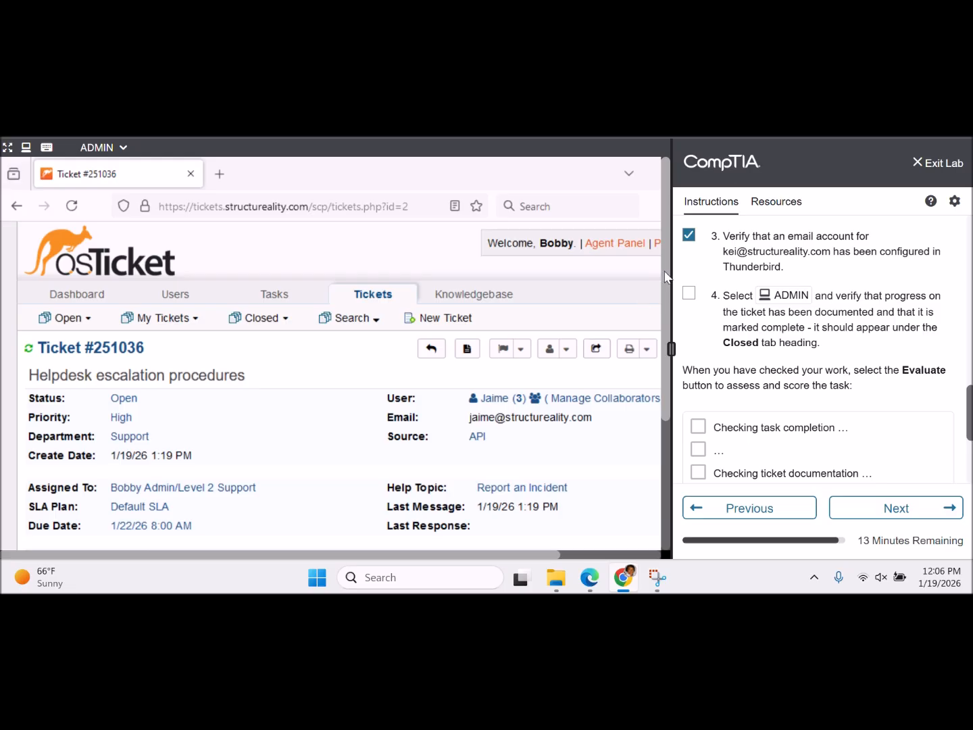
scroll(665, 435, "down", 5)
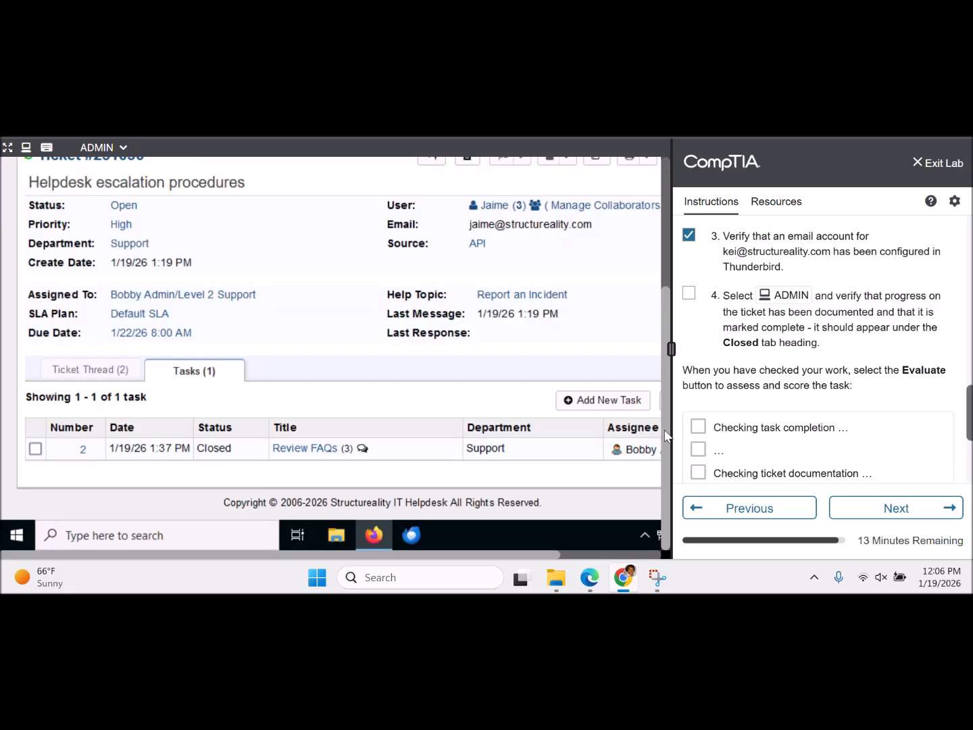
left_click(36, 449)
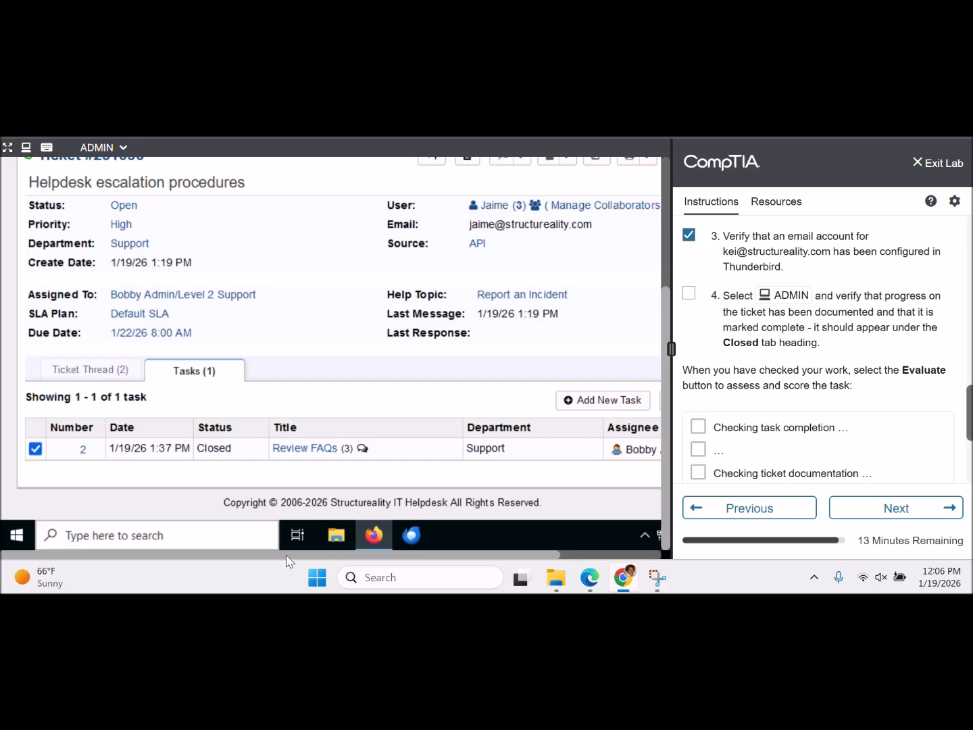
left_click_drag(286, 560, 386, 561)
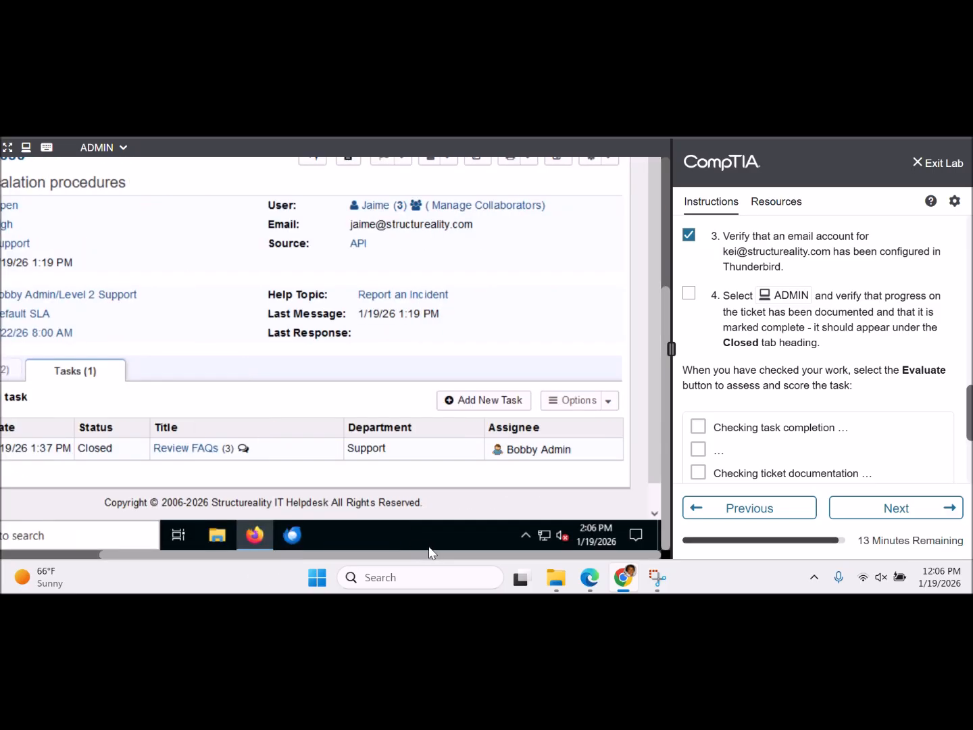
left_click(609, 403)
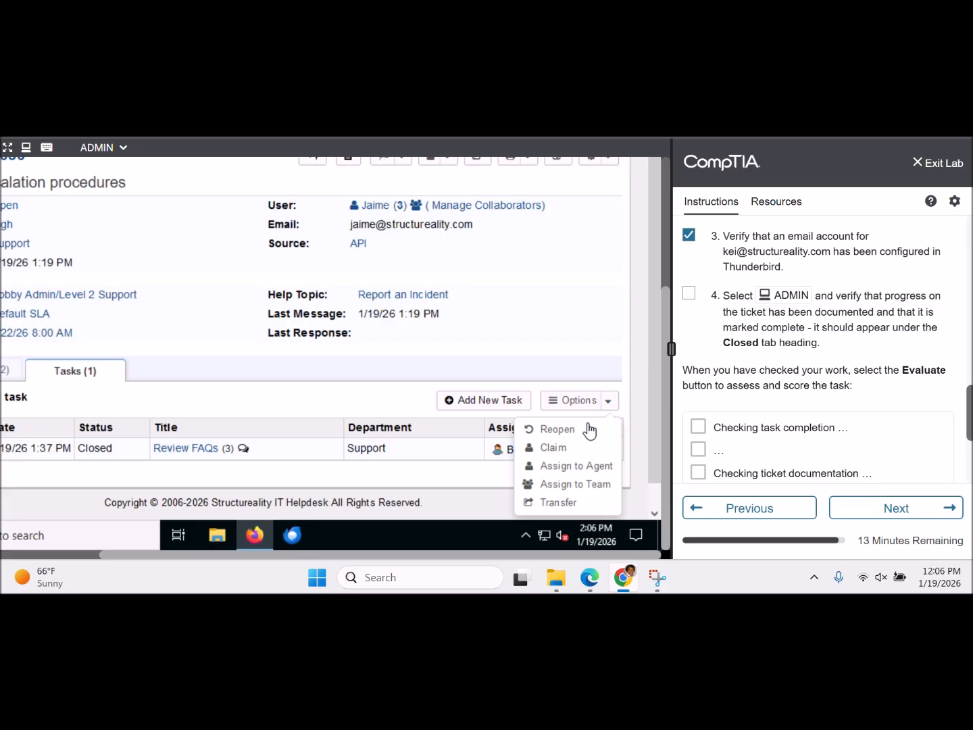
left_click(399, 414)
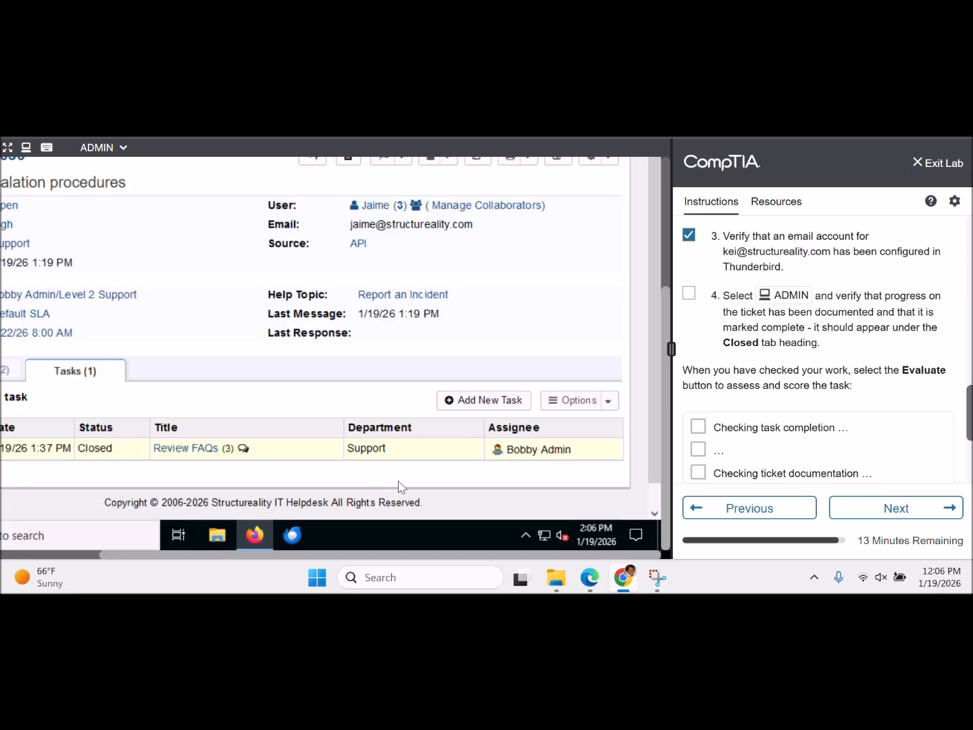
left_click(609, 401)
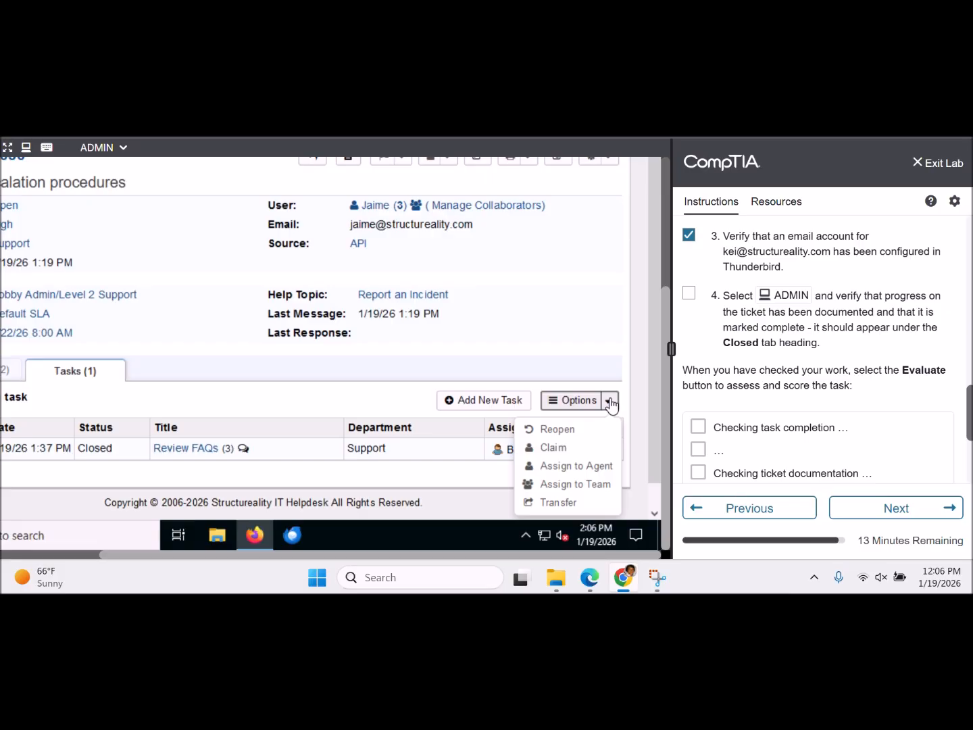
left_click(363, 415)
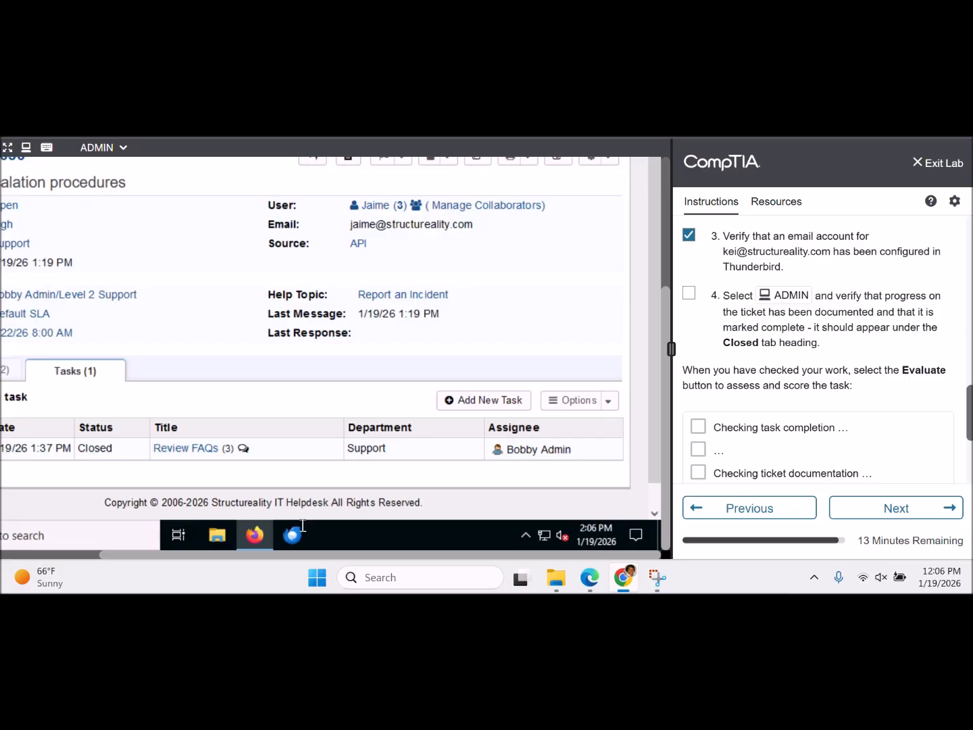
left_click_drag(285, 556, 156, 562)
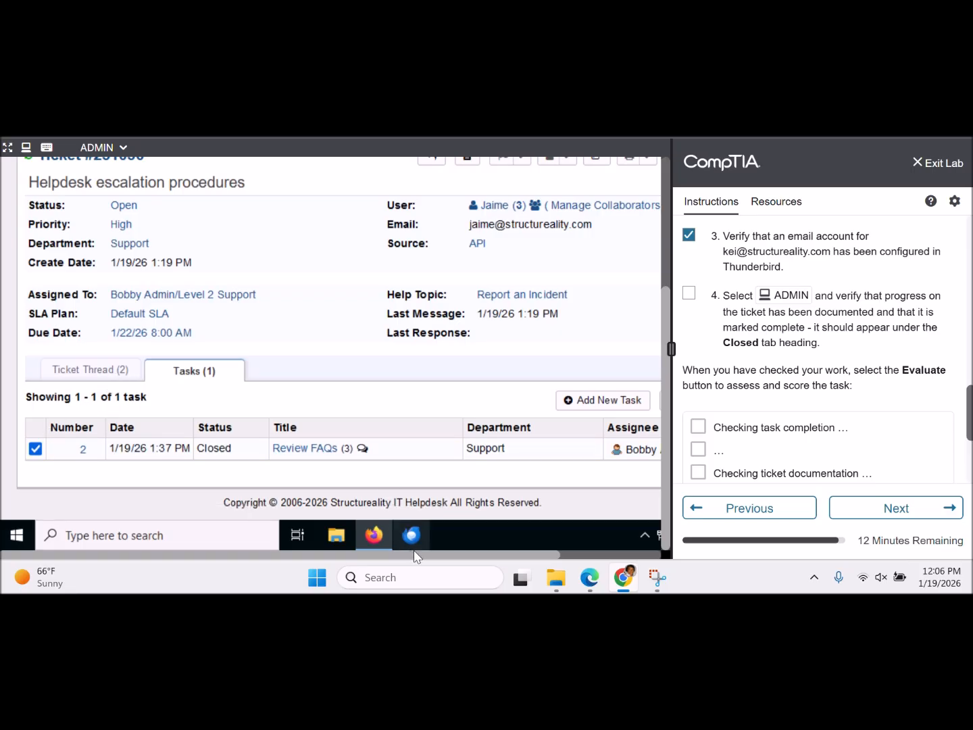
left_click_drag(415, 556, 484, 556)
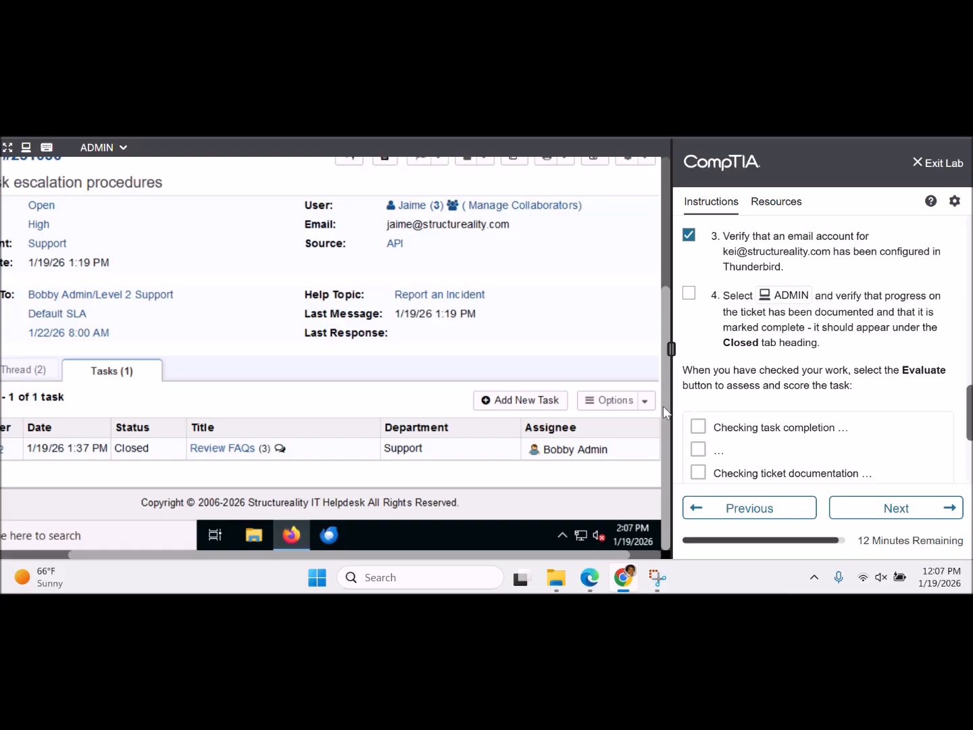
left_click_drag(663, 405, 656, 269)
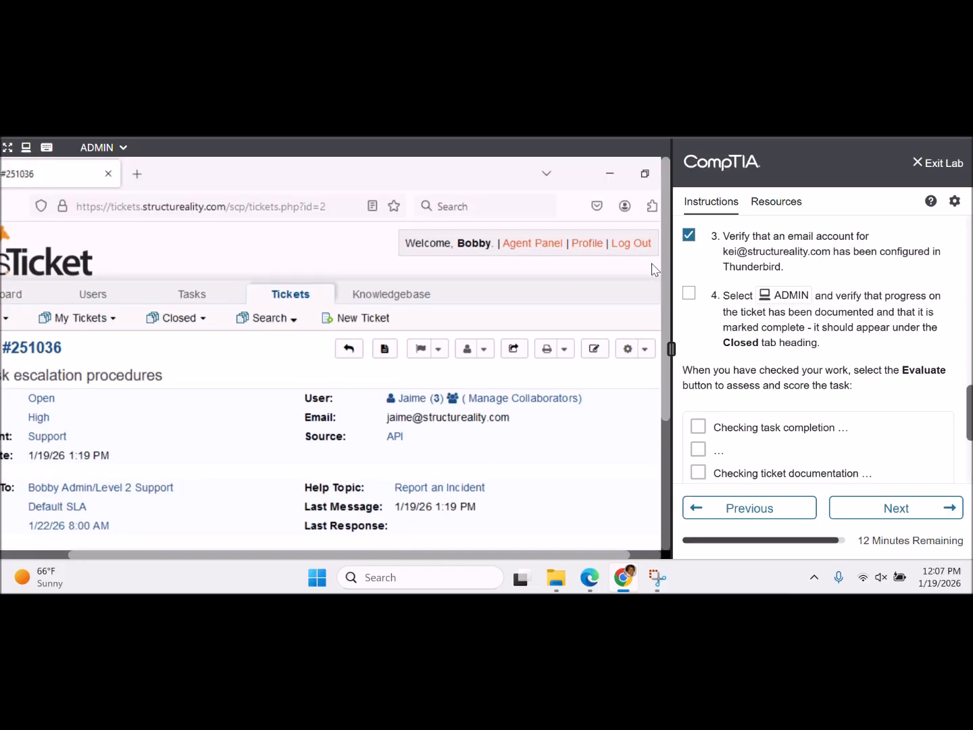
- Change ticket #251036's status to Closed from the Change Status menu, with the internal note 'closed'
left_click(646, 350)
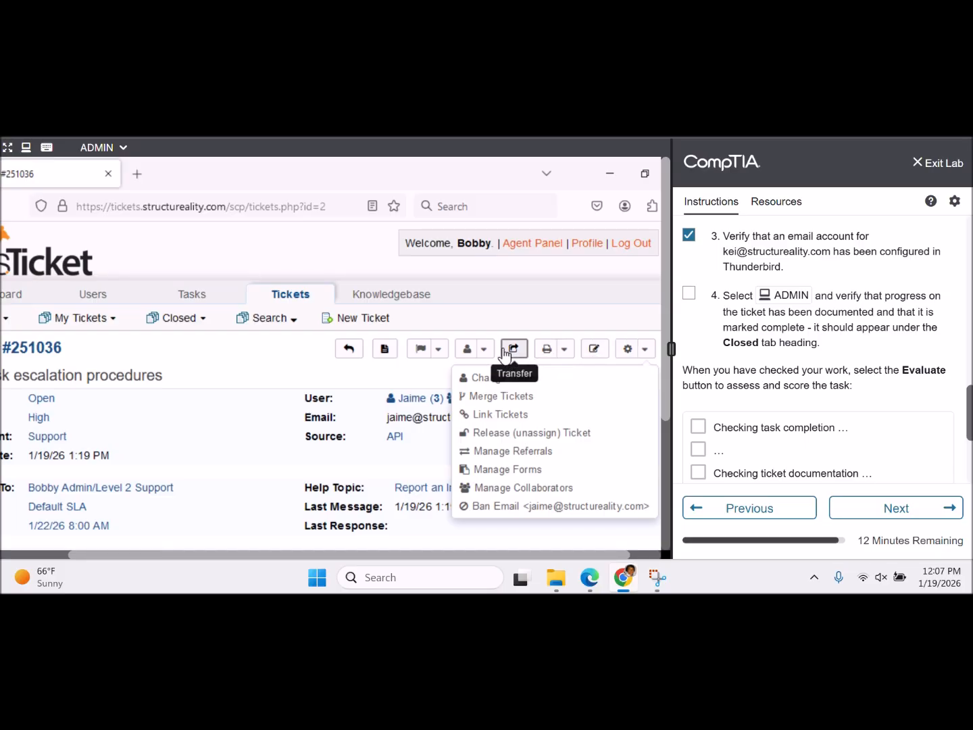
left_click(440, 350)
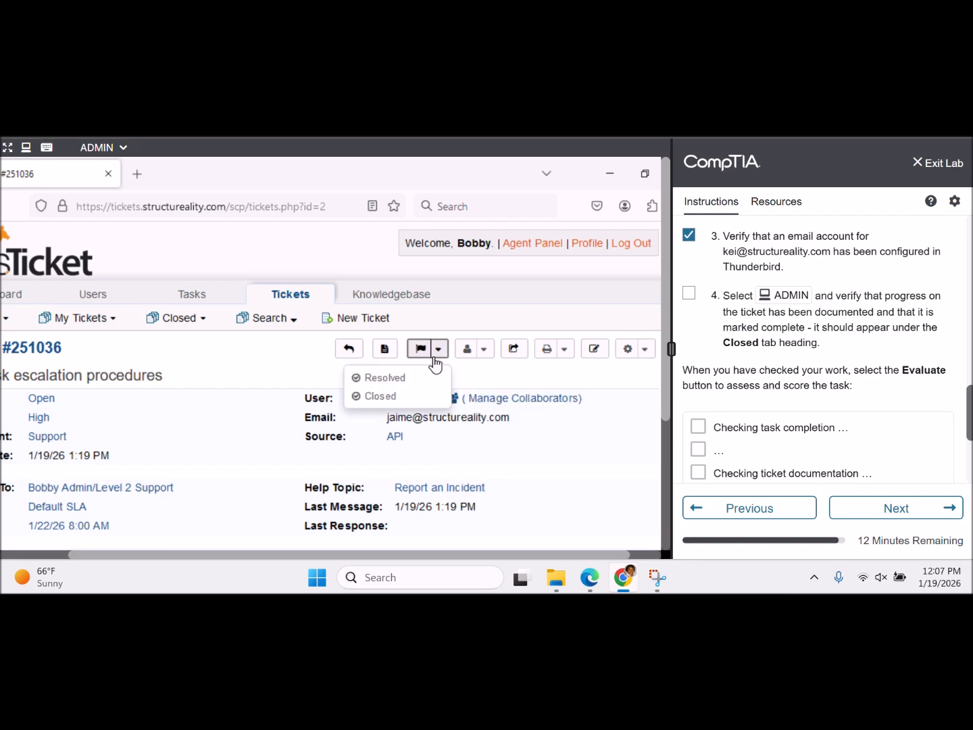
left_click(396, 397)
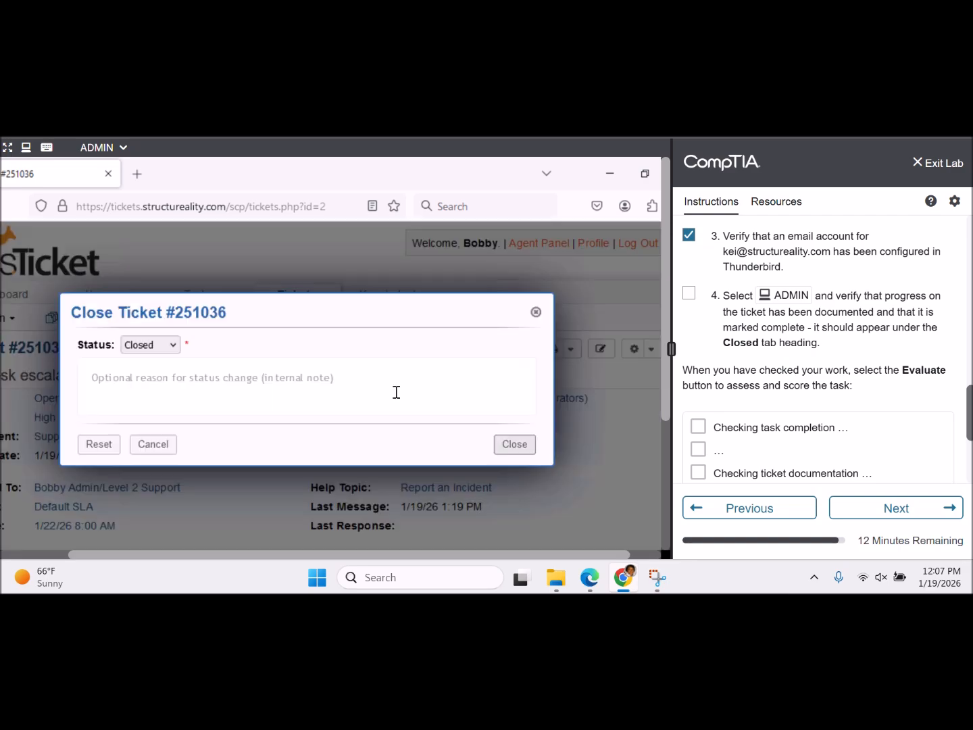
left_click(203, 380)
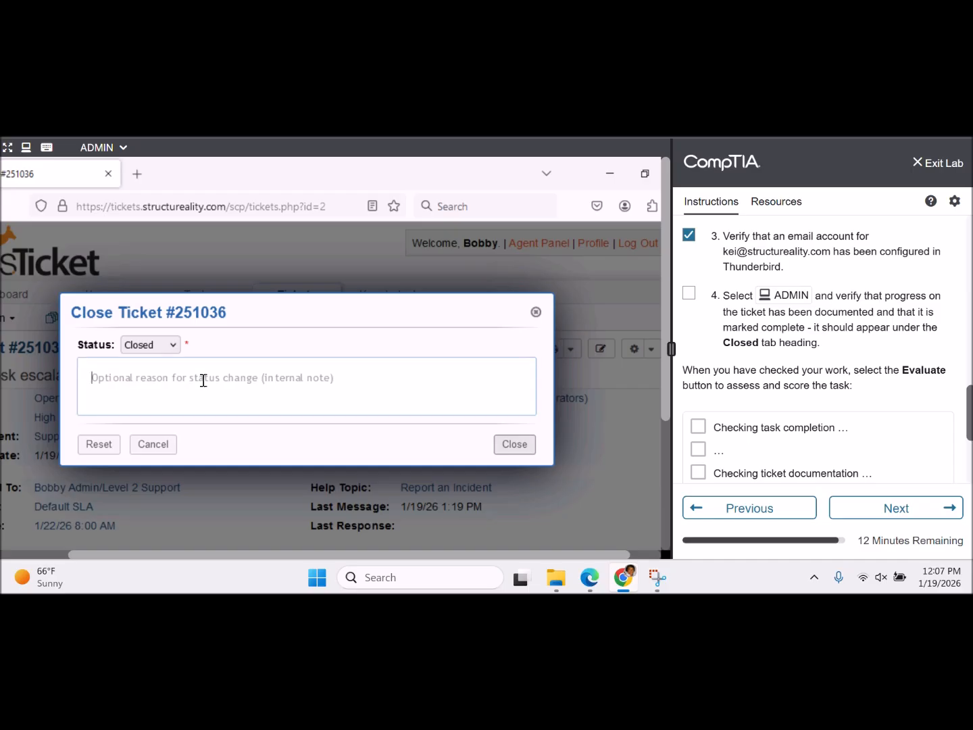
type("closed")
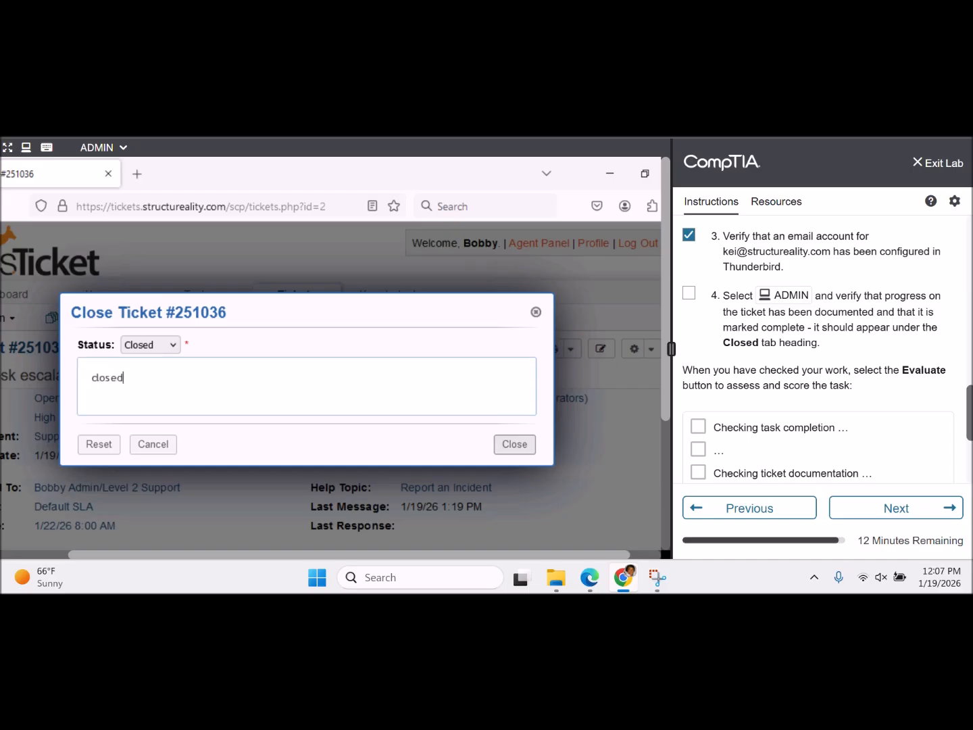
left_click(508, 453)
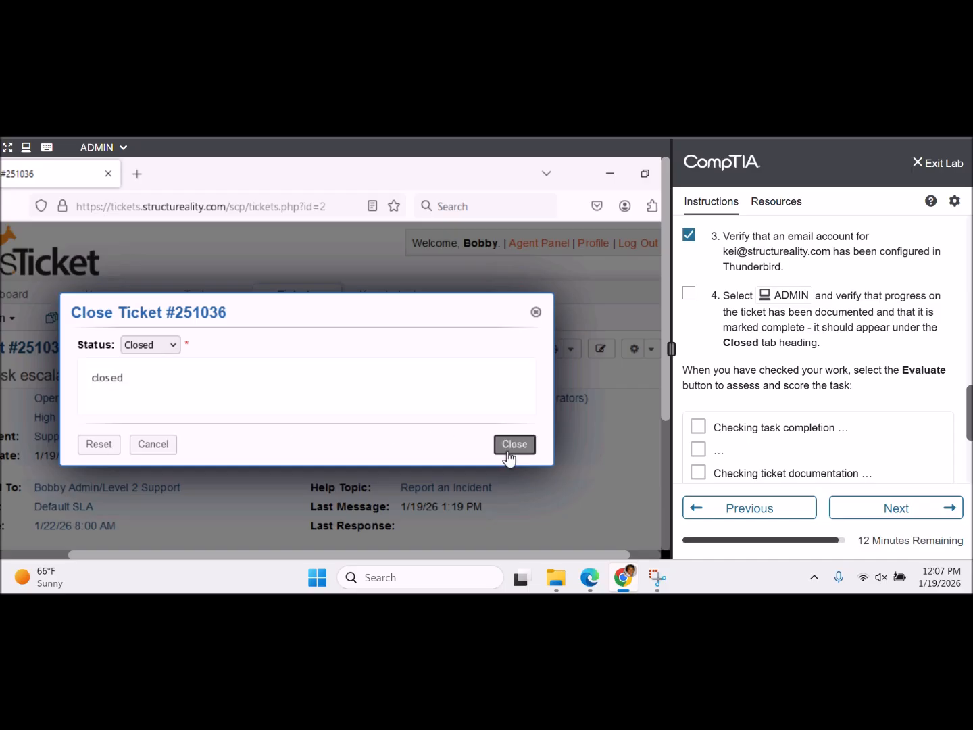
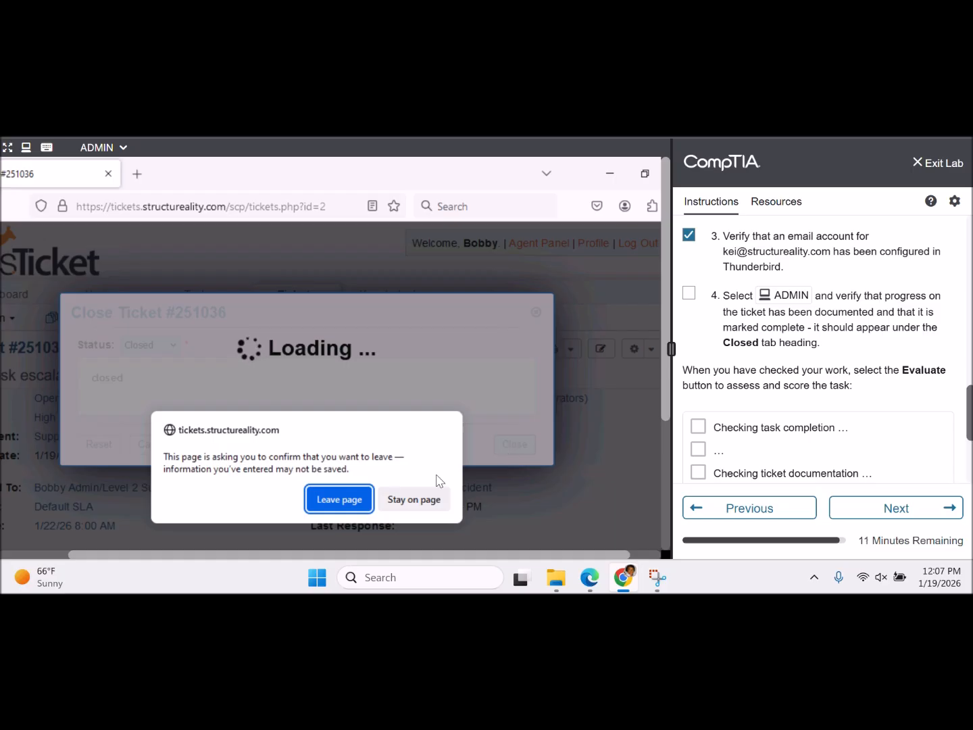
- Confirm leaving the page so ticket #251036 finishes closing, then view the Tasks list
left_click(340, 499)
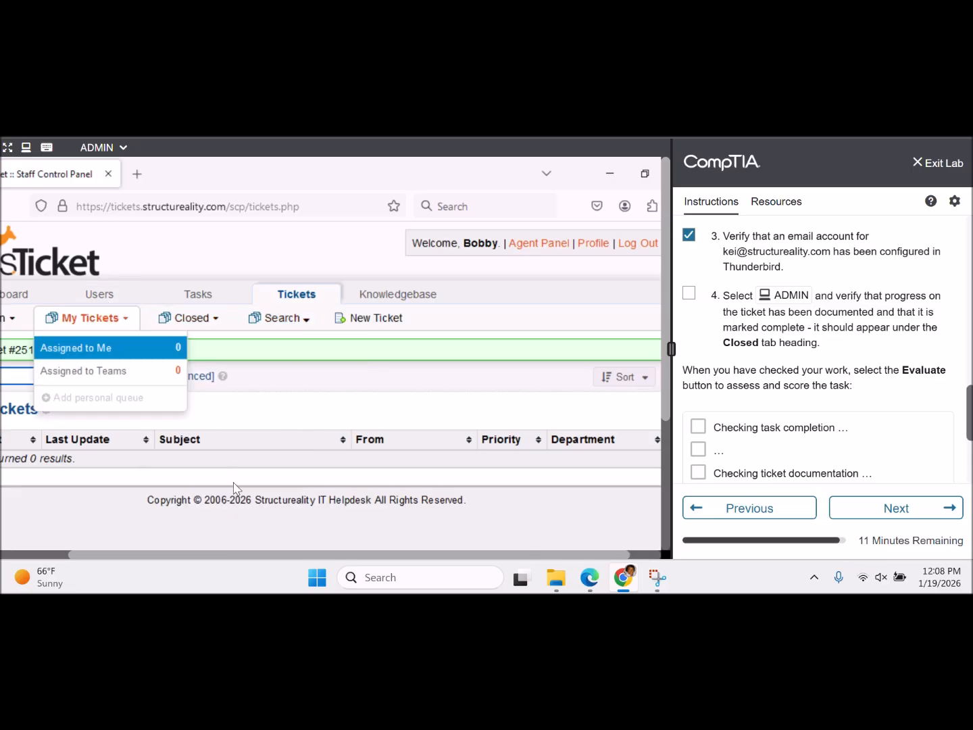
left_click(198, 298)
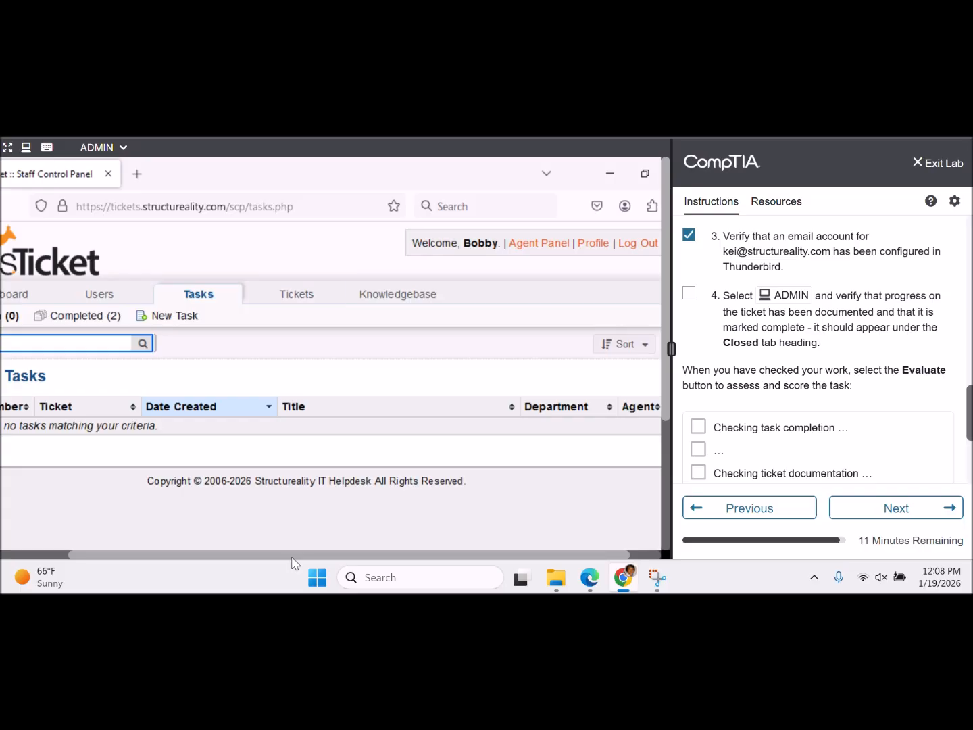
- Verify no open tasks remain, then show the Open tickets queue with the PC setup ticket
left_click_drag(292, 554, 148, 549)
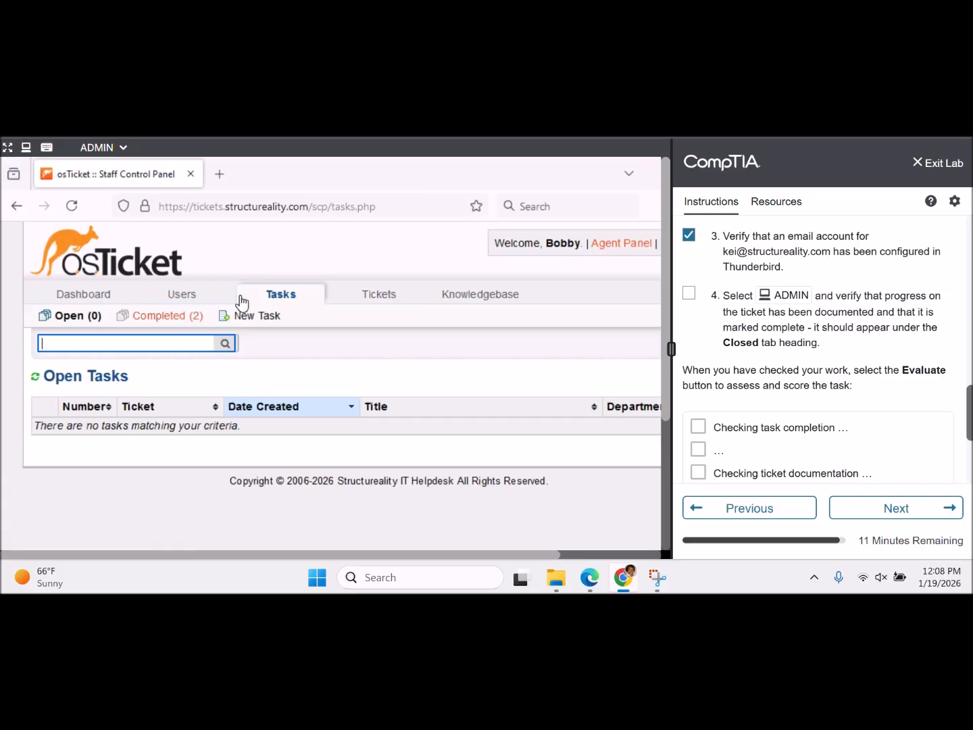
left_click(376, 294)
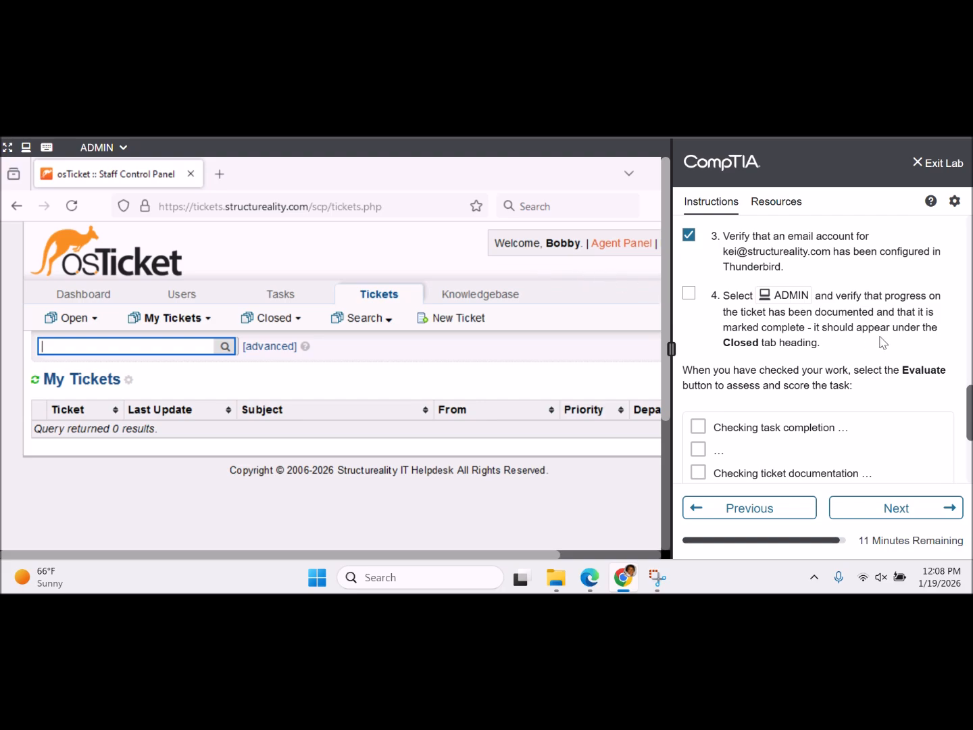
mouse_move(181, 318)
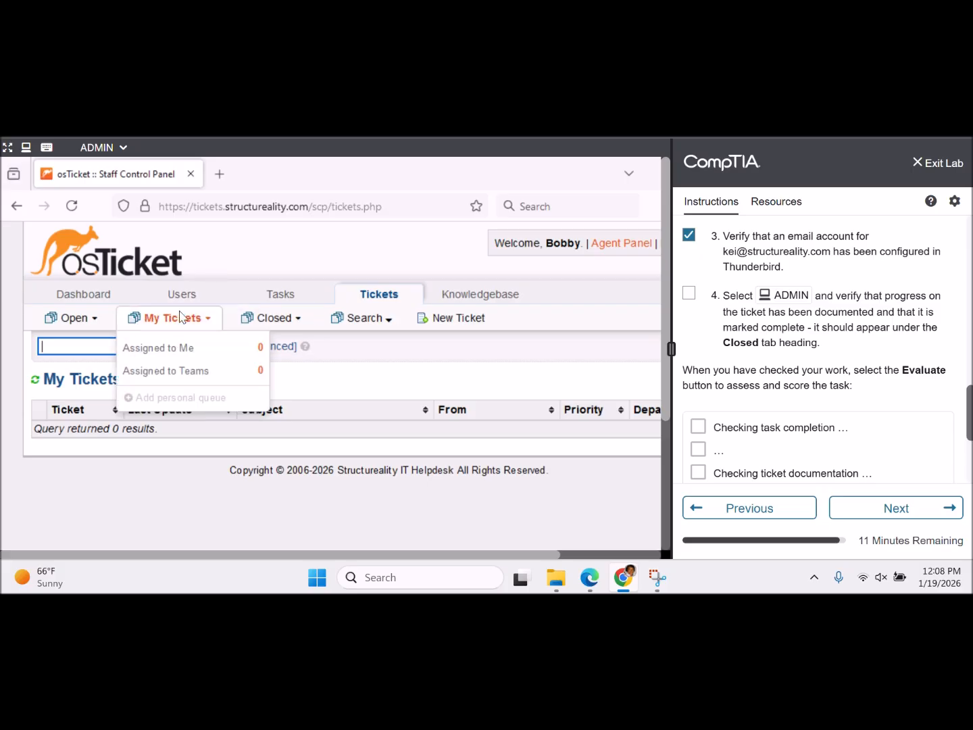
mouse_move(271, 319)
mouse_move(79, 327)
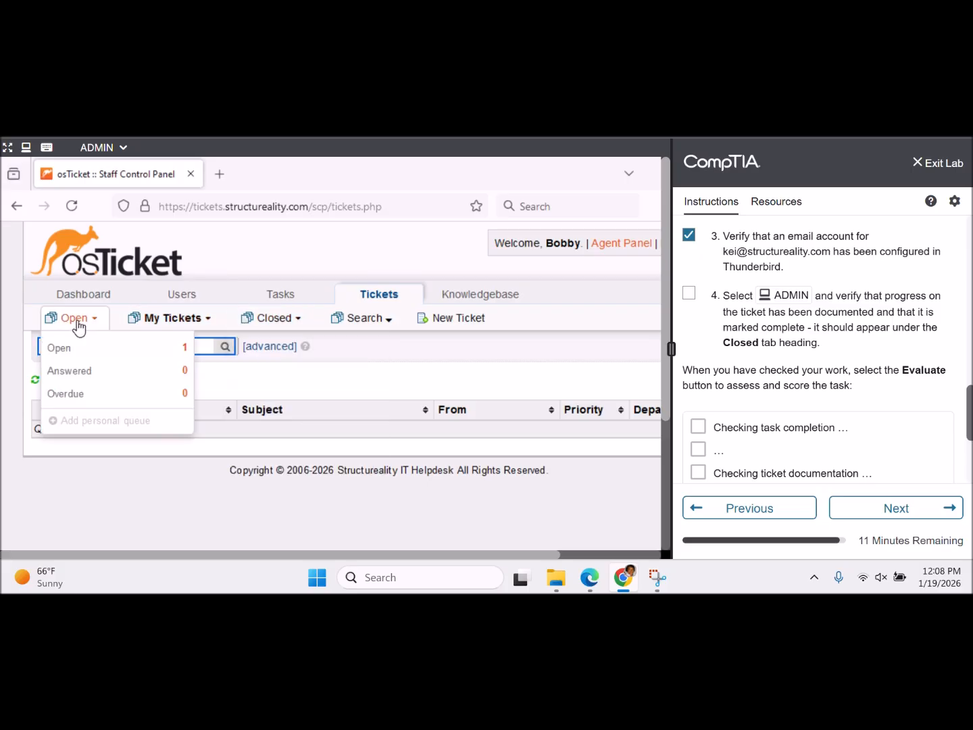
left_click(81, 347)
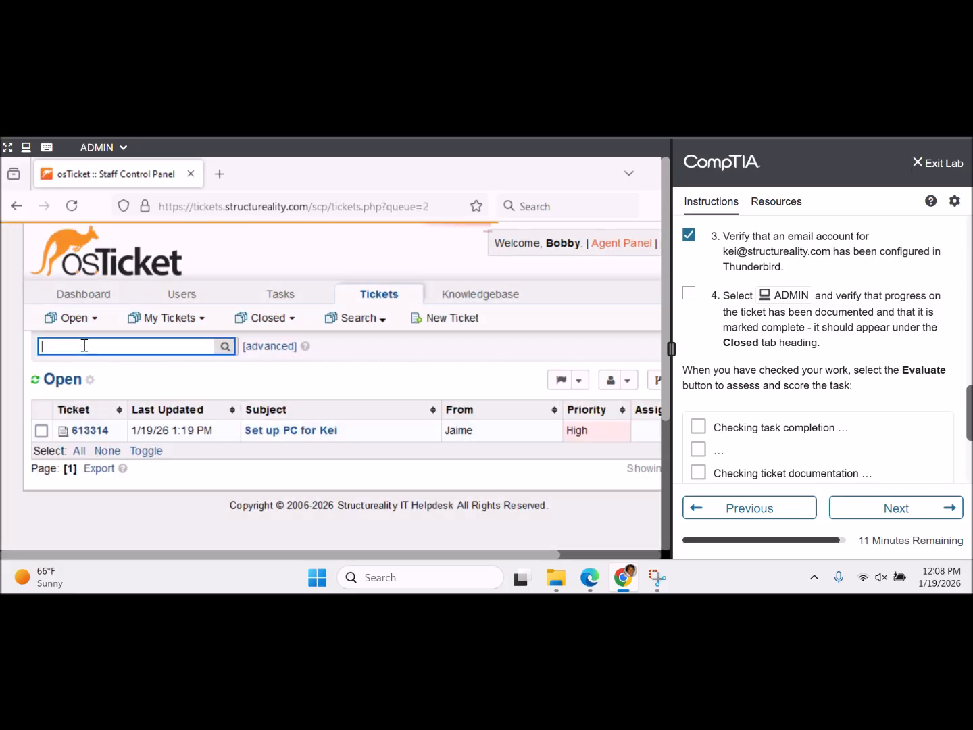
- Open the PC setup ticket and reply that the PC, email, Firefox and Libre are verified working
left_click(288, 435)
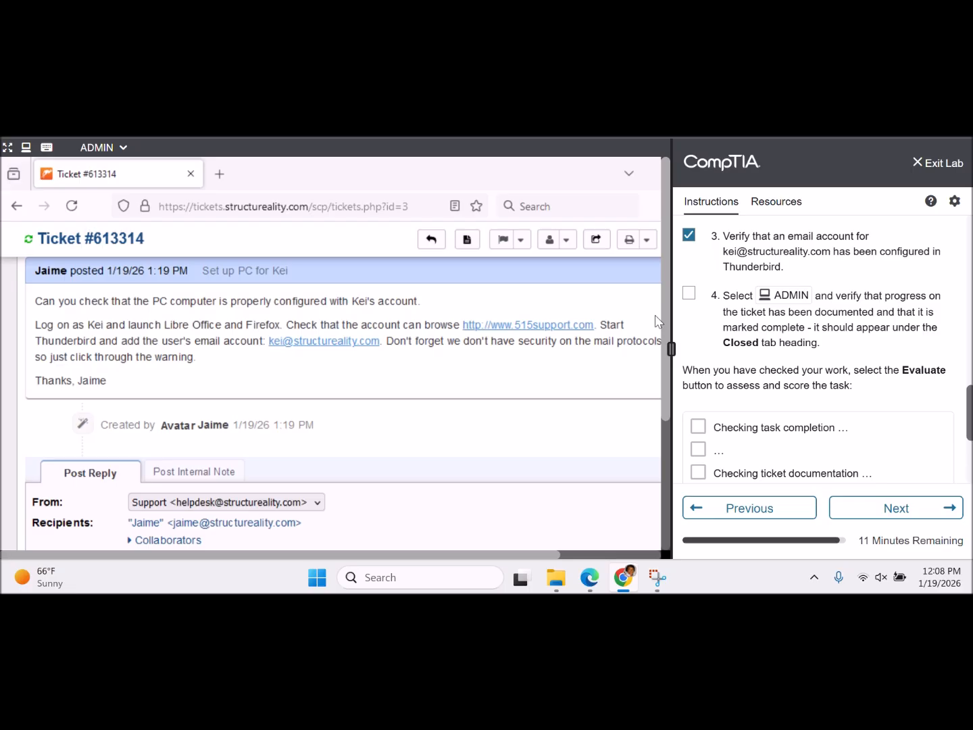
left_click_drag(661, 317, 665, 475)
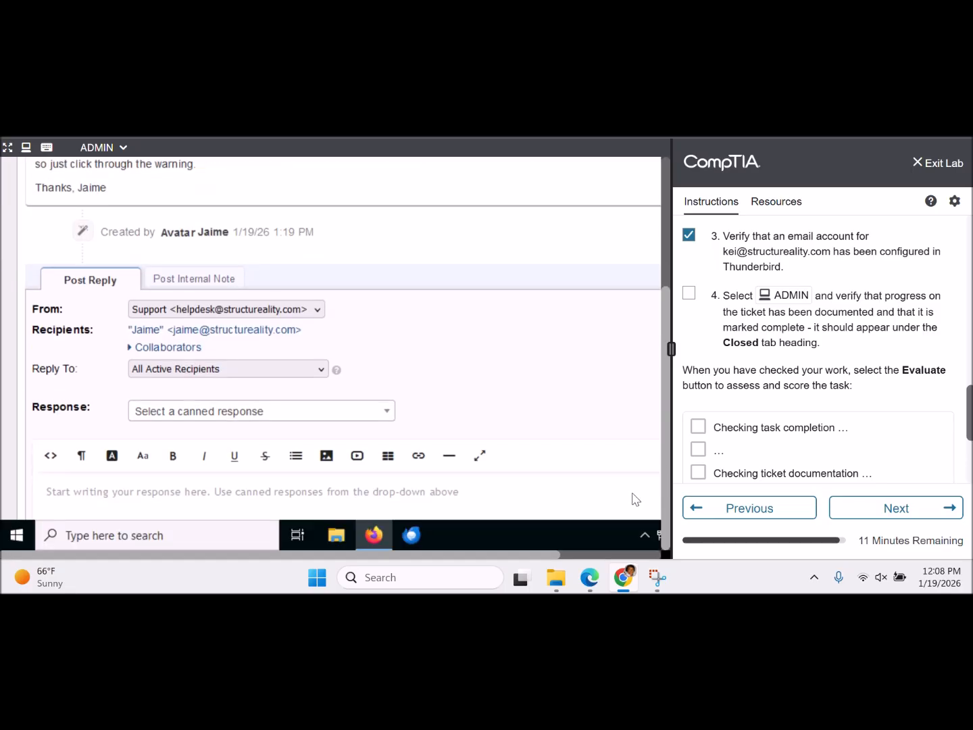
scroll(531, 446, "down", 1)
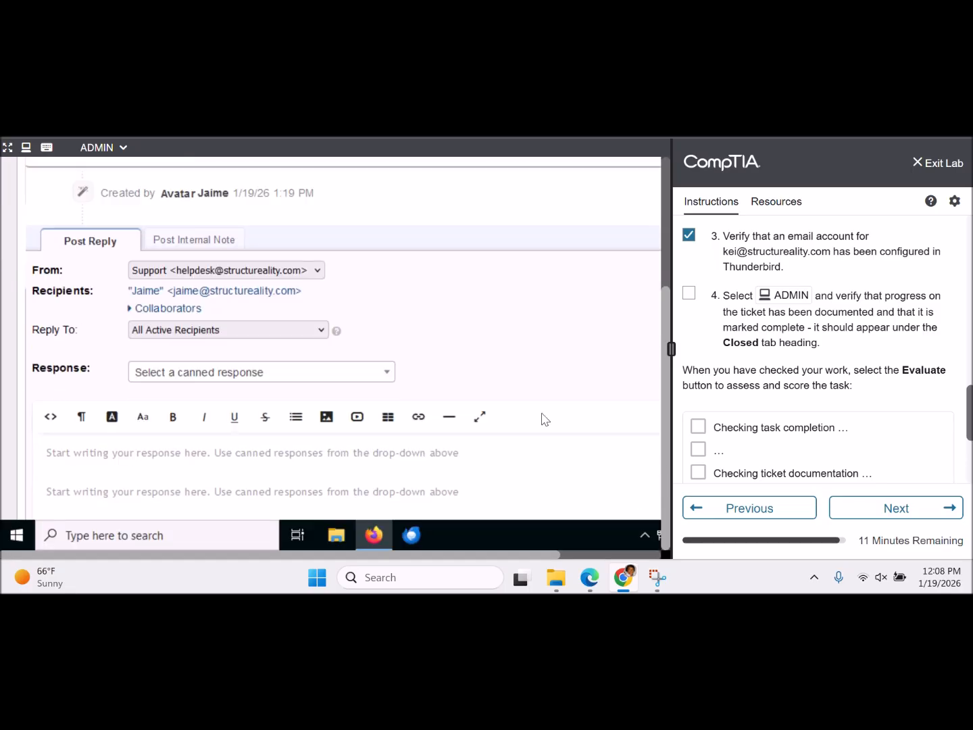
scroll(544, 419, "down", 2)
left_click(471, 399)
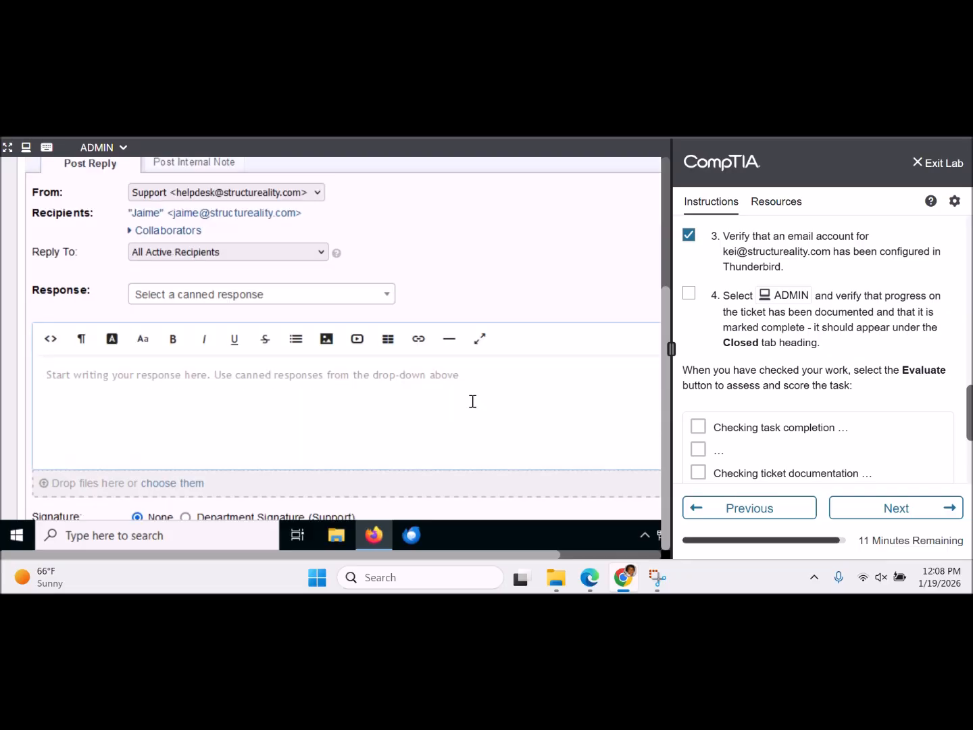
type("Kei's PC a")
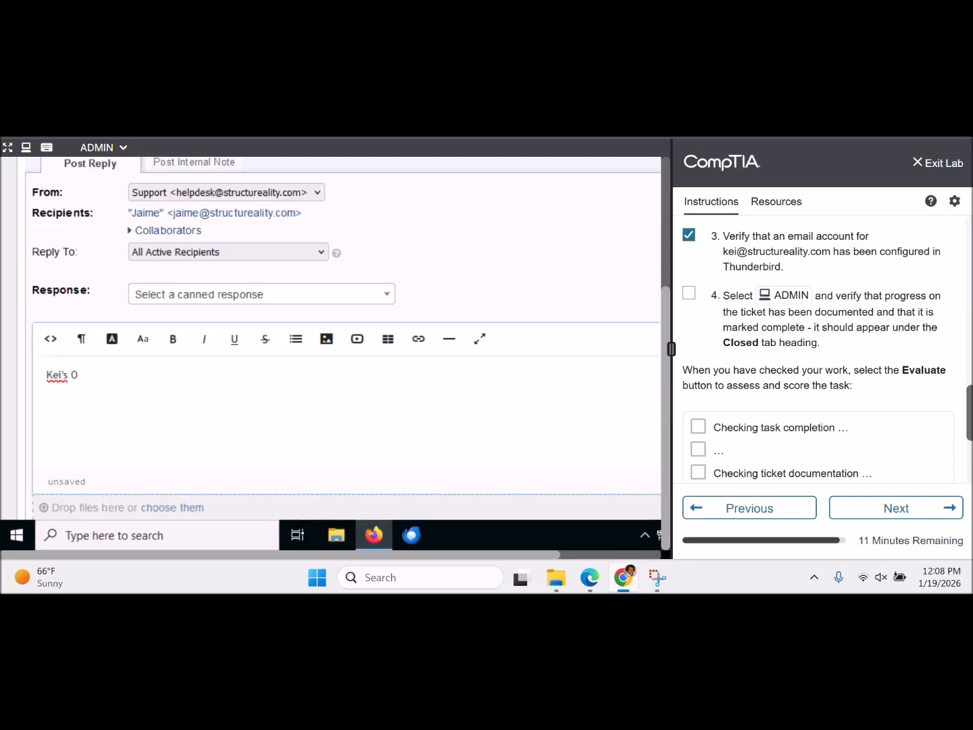
type("nd email ser")
key("BackSpace")
type("t up, Firefox and")
key("BackSpace")
key("BackSpace")
key("BackSpace")
key("BackSpace")
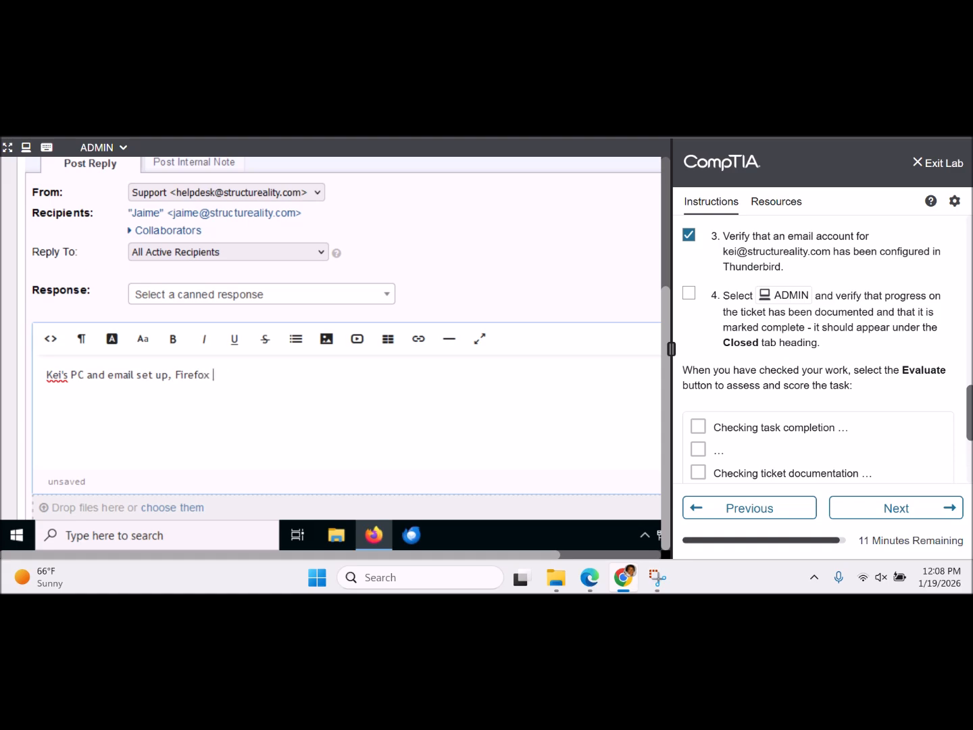
type(",")
key("BackSpace")
key("BackSpace")
type("and Libre verified working.")
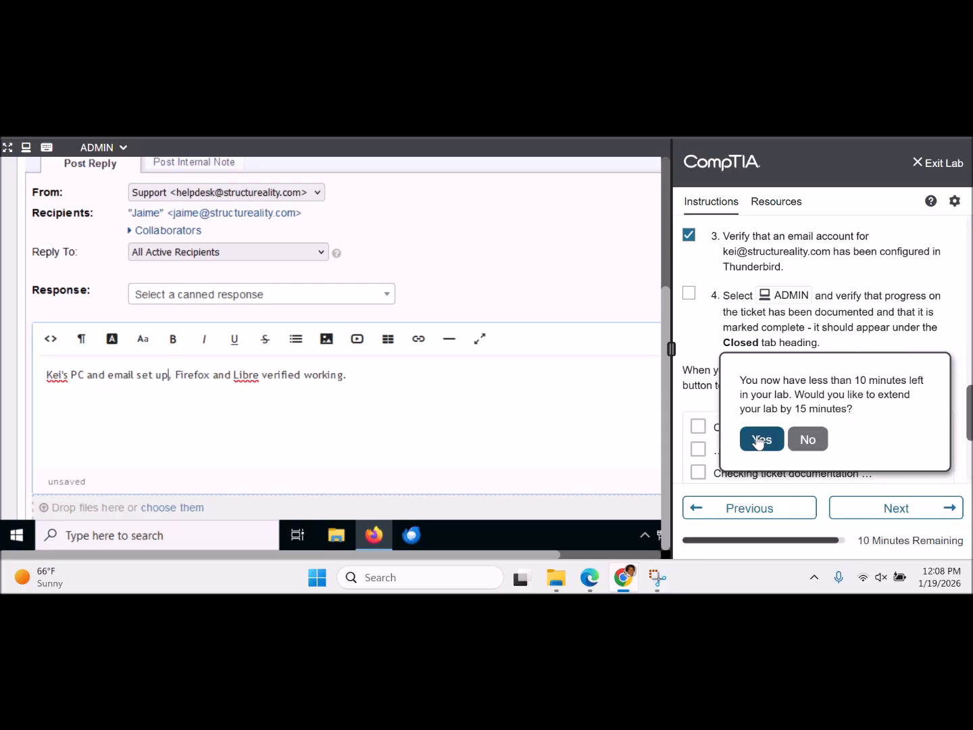
- Extend the lab time by 15 minutes and add 'on Thunderbird' after 'set up' in the reply
left_click(760, 440)
left_click(171, 374)
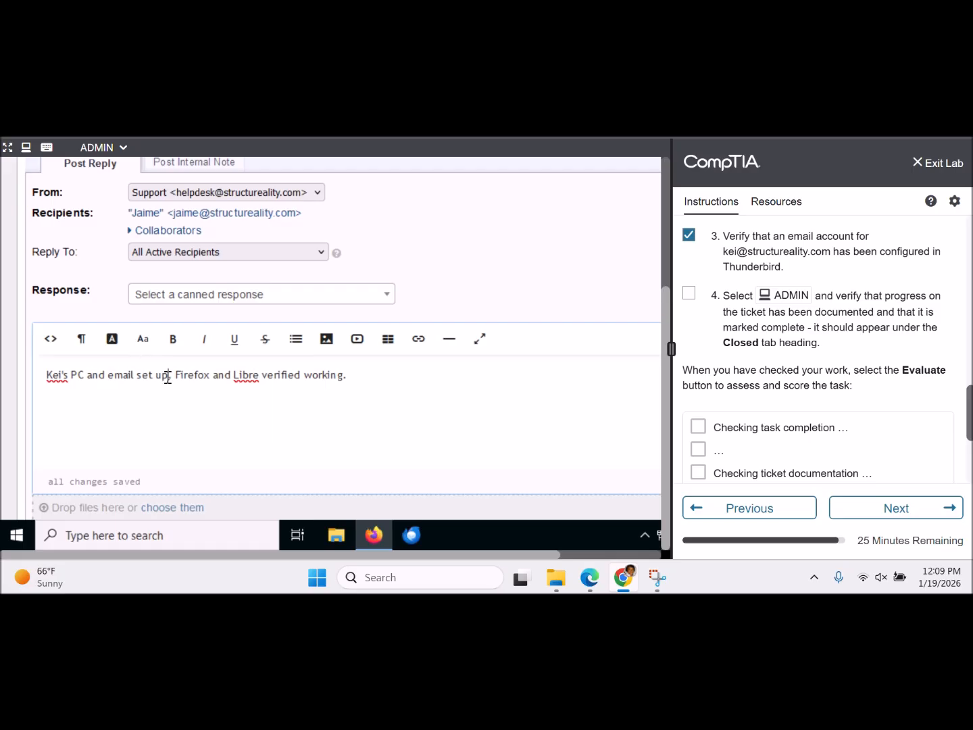
type("on Thun")
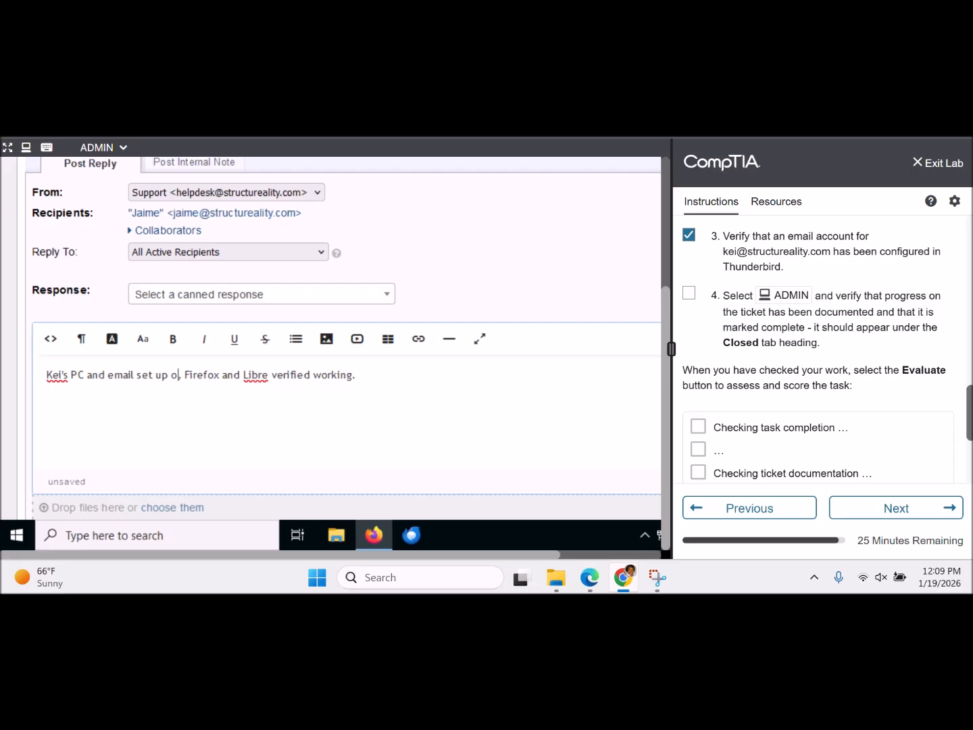
type("derbird")
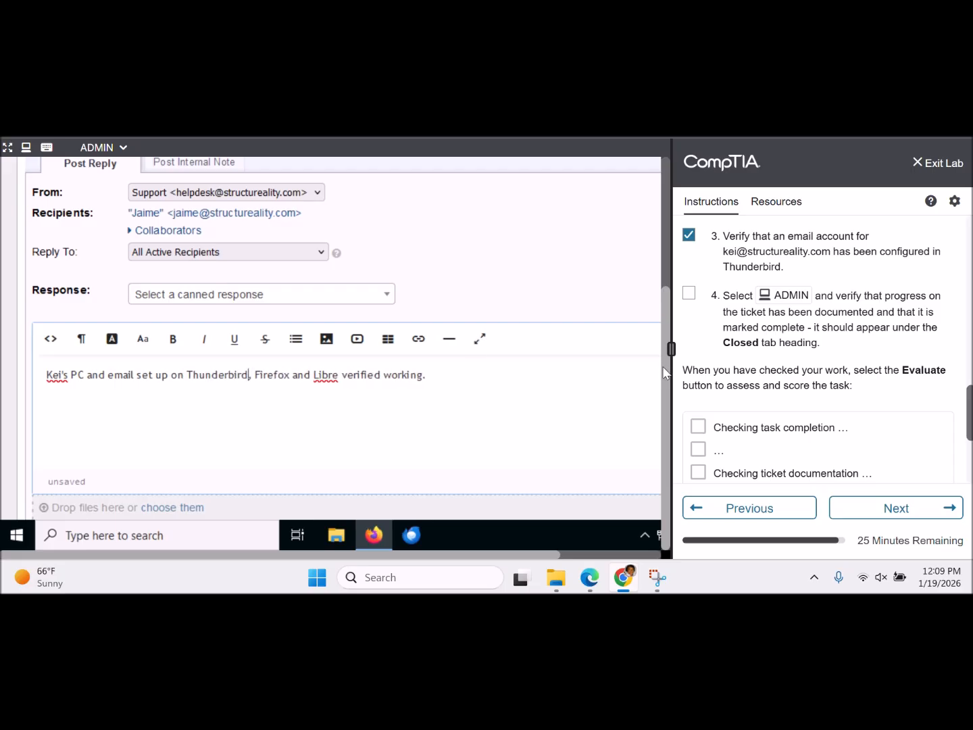
left_click(519, 413)
left_click(551, 290)
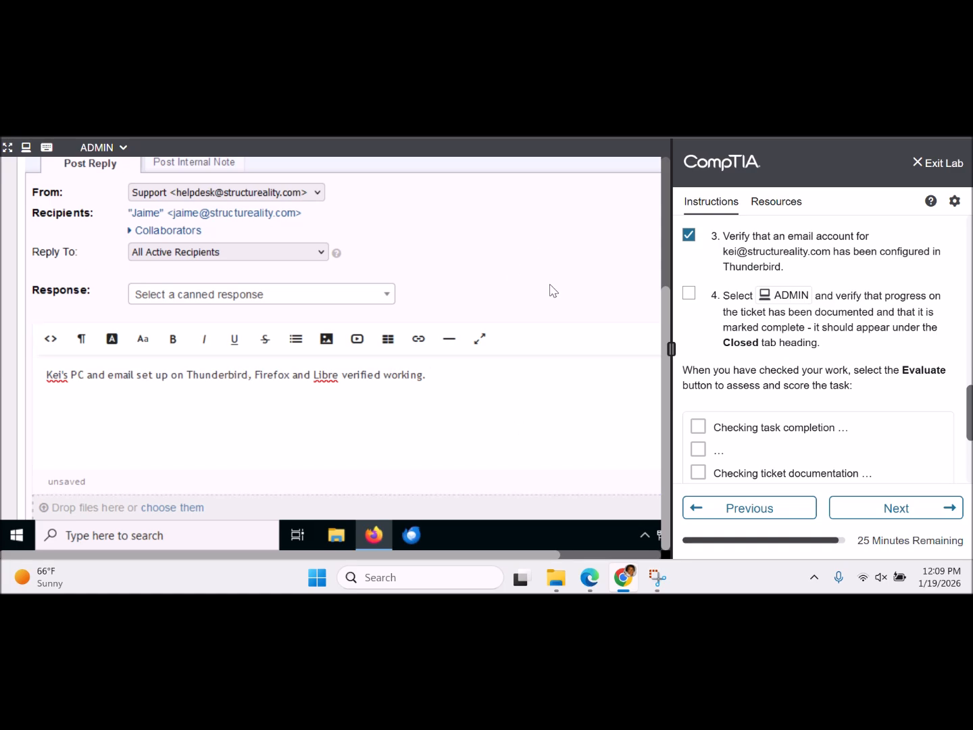
- Set the Ticket Status to Closed and post the reply
scroll(550, 291, "down", 3)
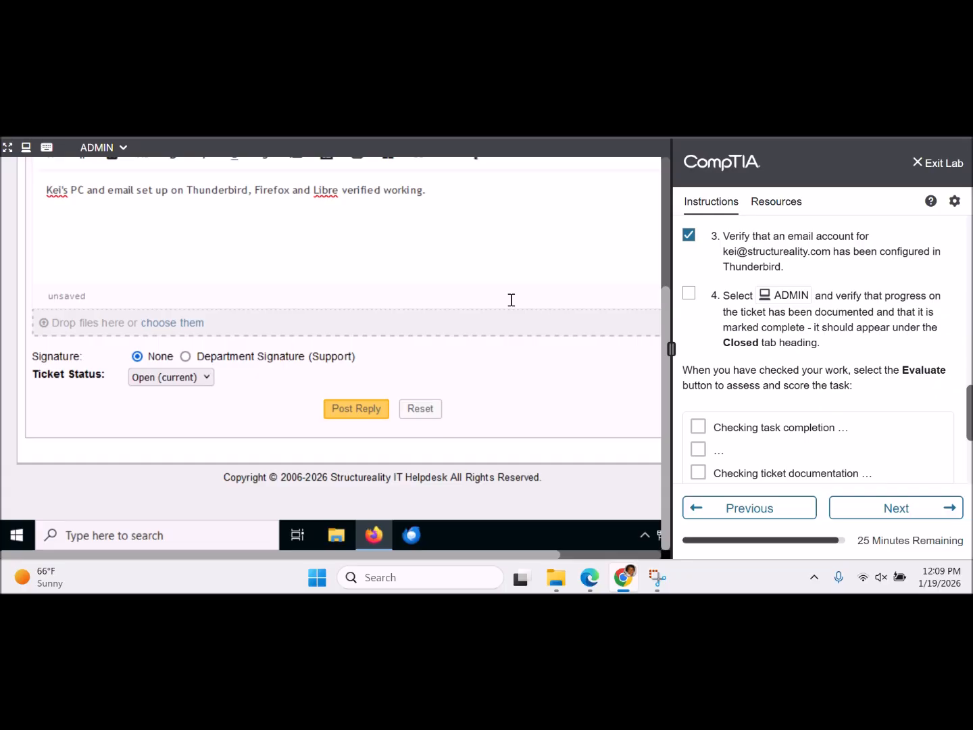
left_click(210, 378)
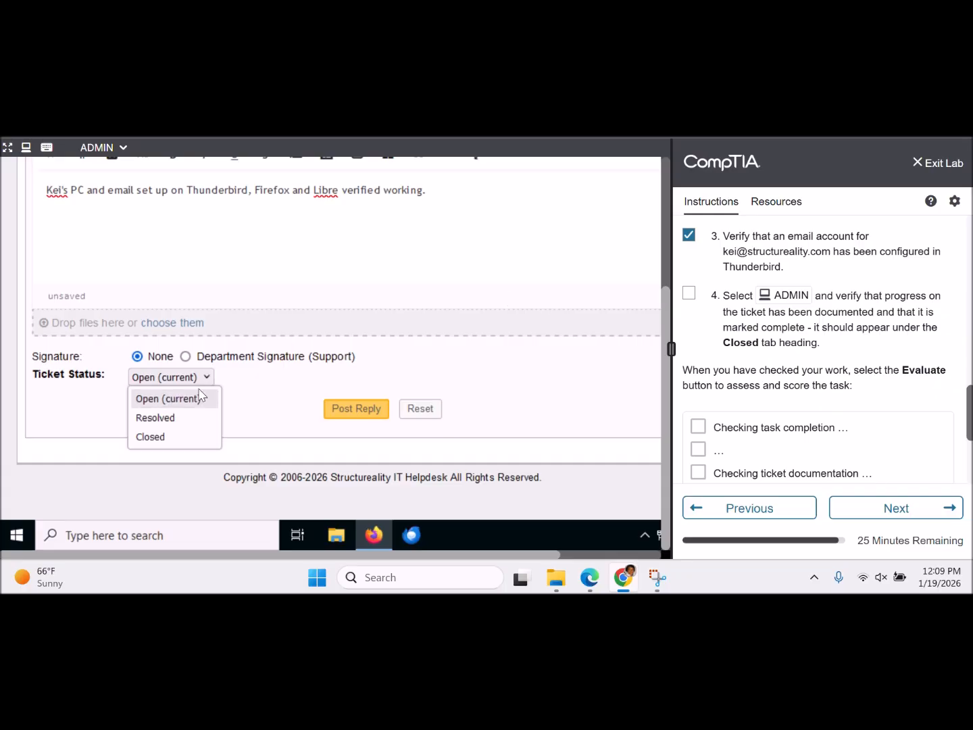
left_click(181, 439)
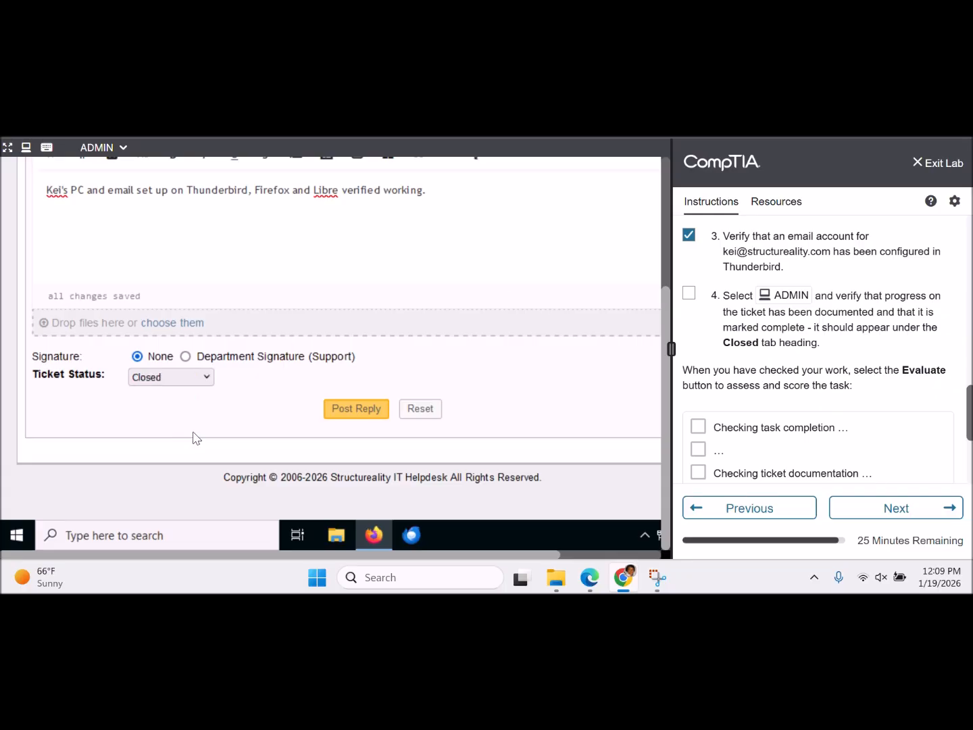
left_click(356, 409)
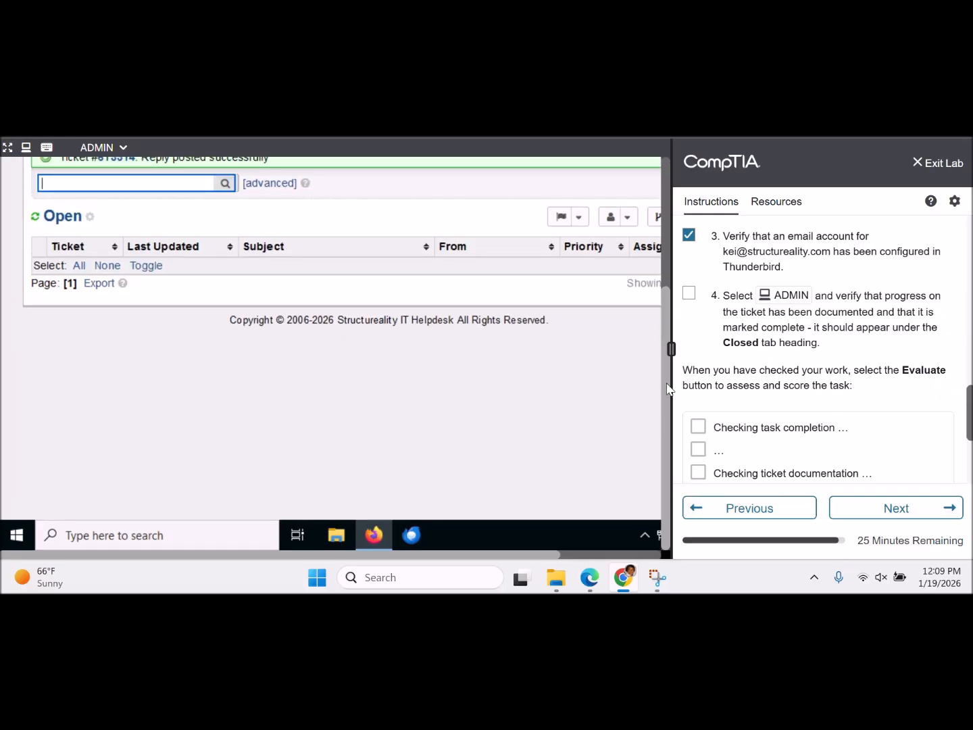
left_click_drag(667, 384, 638, 222)
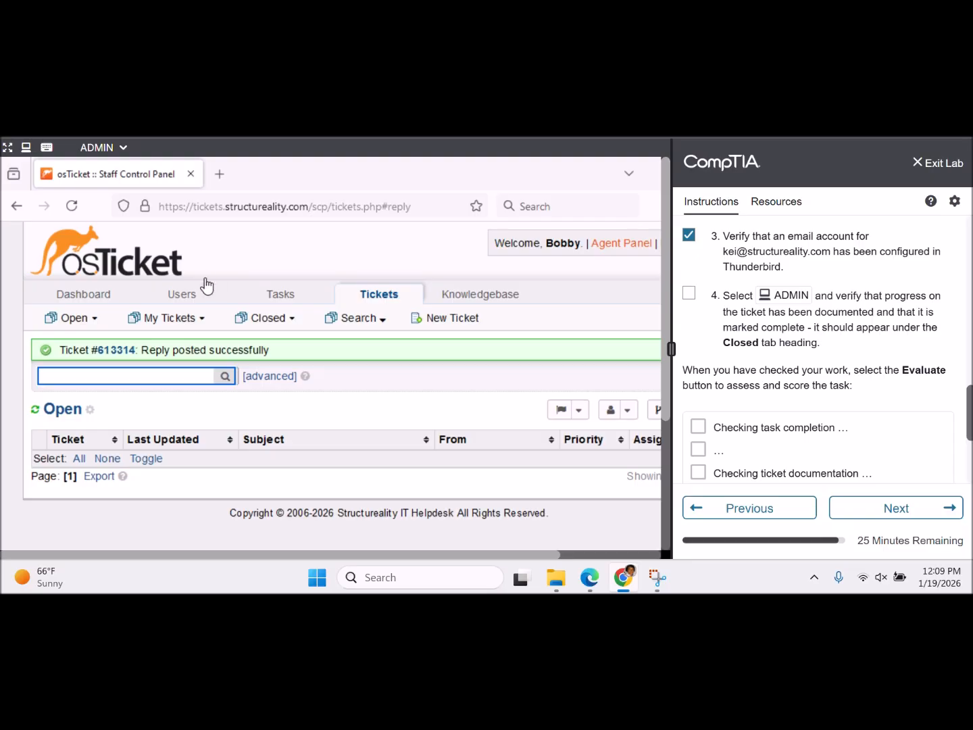
- Reload the now-empty Open queue and show the tickets closed today
mouse_move(95, 326)
left_click(95, 324)
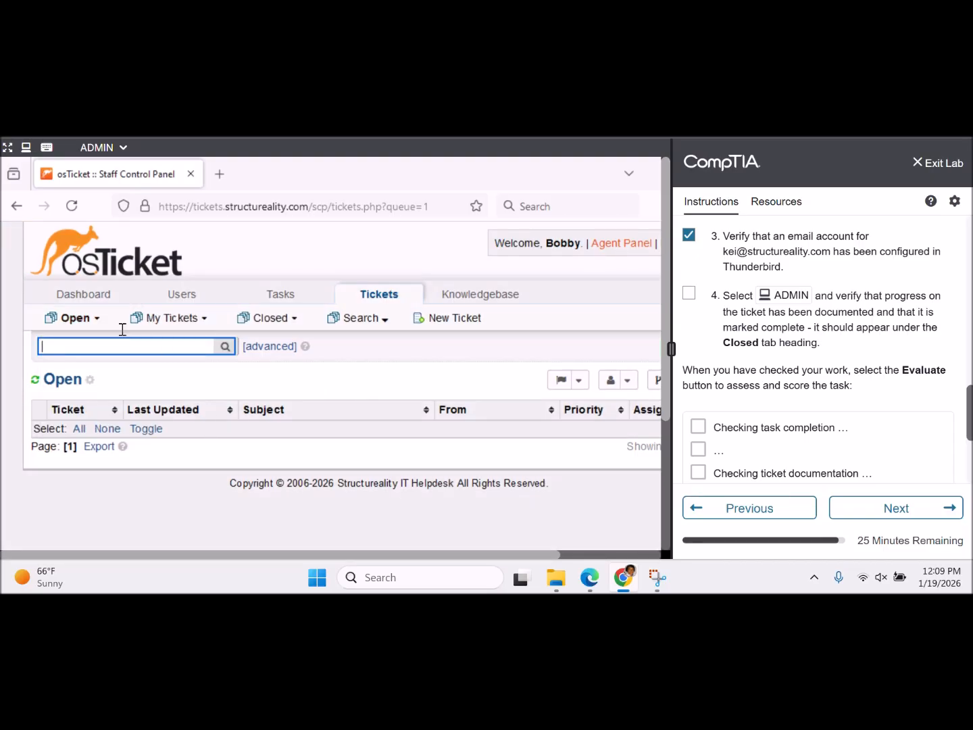
mouse_move(100, 326)
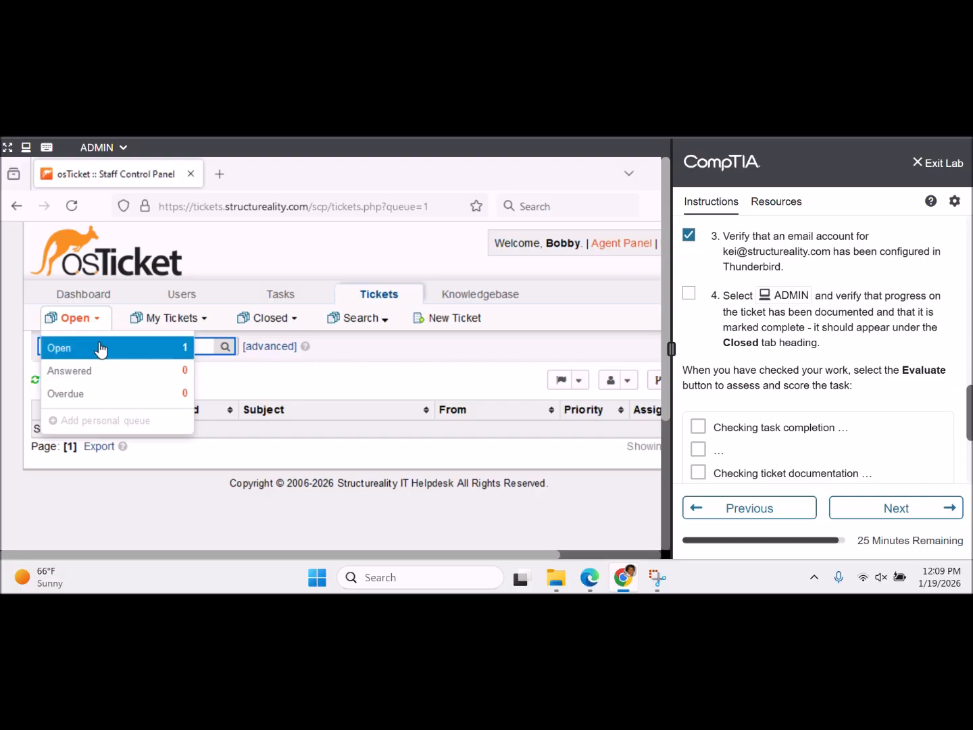
mouse_move(284, 320)
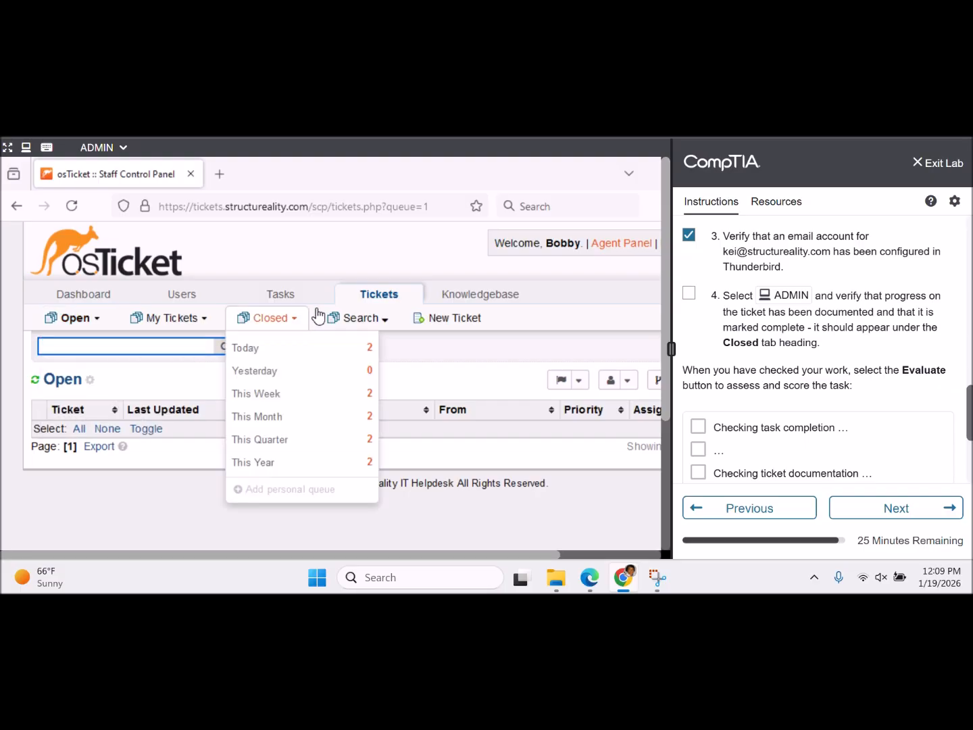
left_click(291, 349)
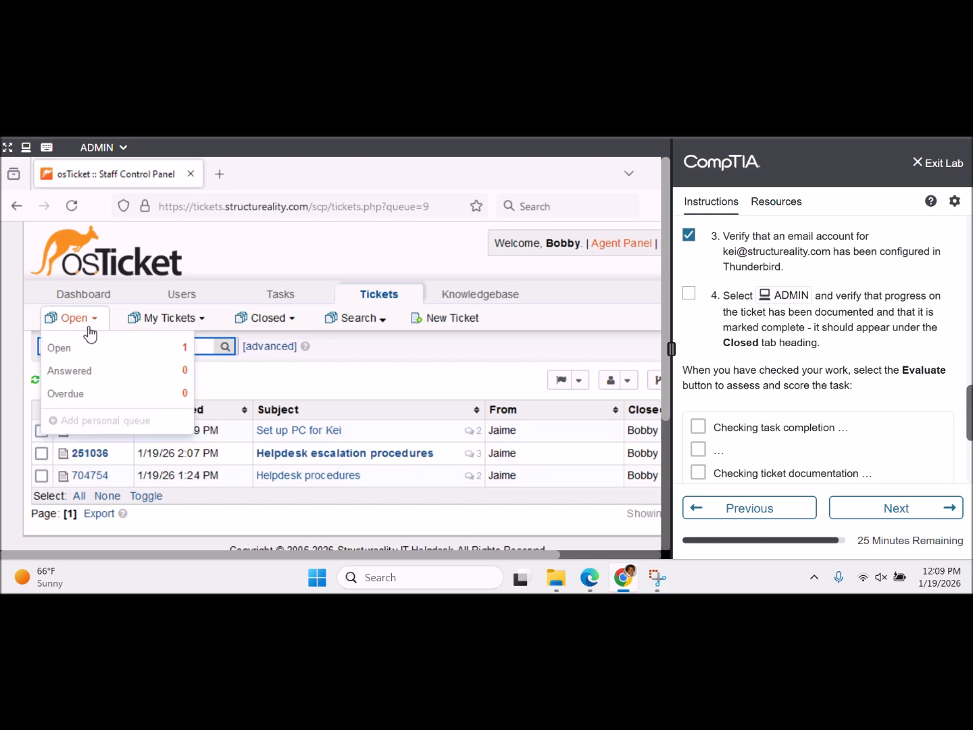
- Recheck the Open queue, return to Closed > Today, and select the PC setup ticket
left_click(89, 341)
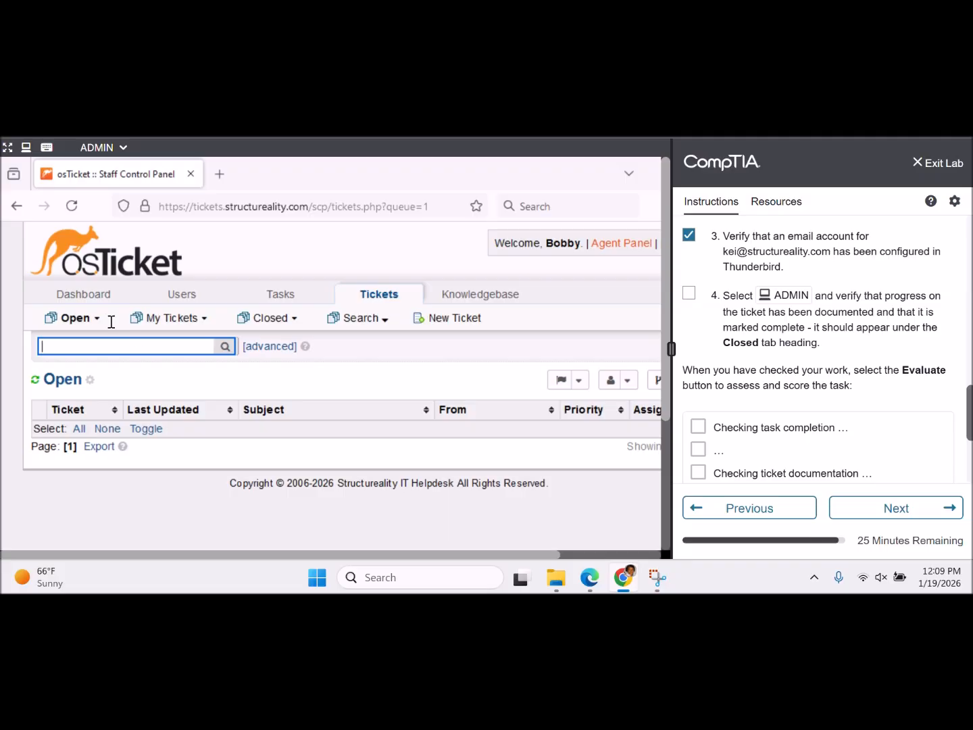
mouse_move(294, 320)
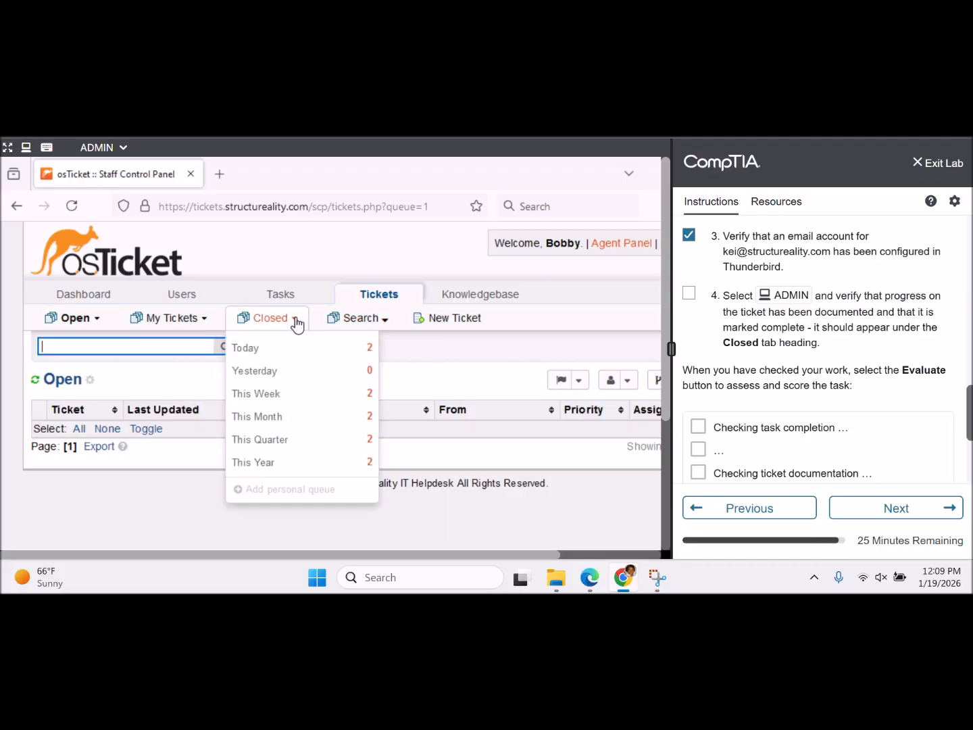
left_click(300, 345)
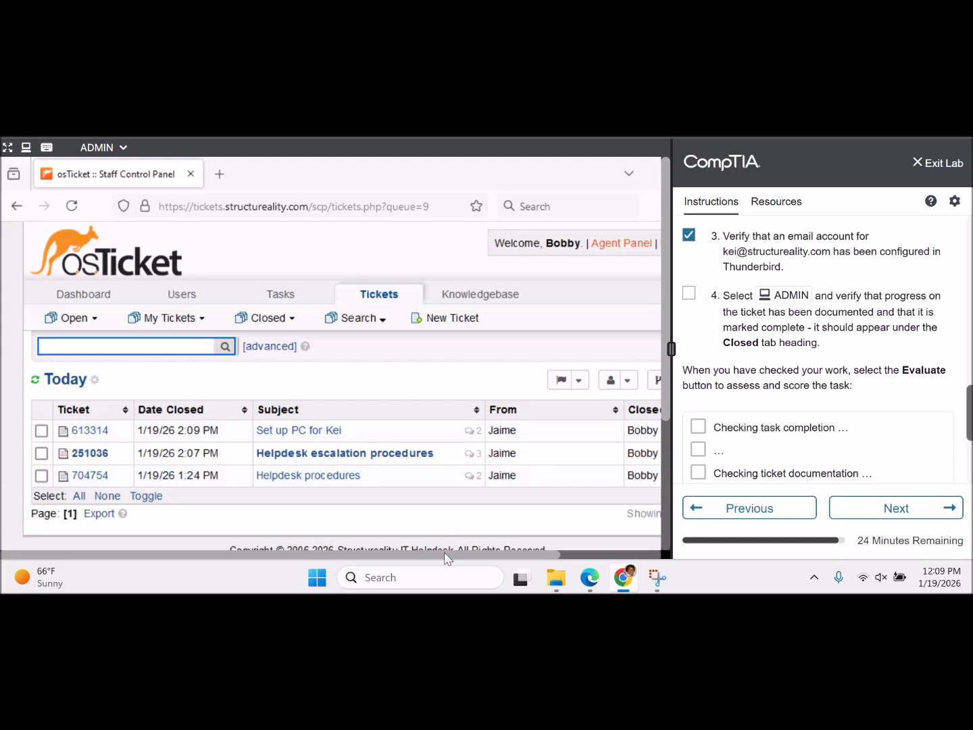
left_click_drag(446, 555, 412, 560)
left_click(40, 431)
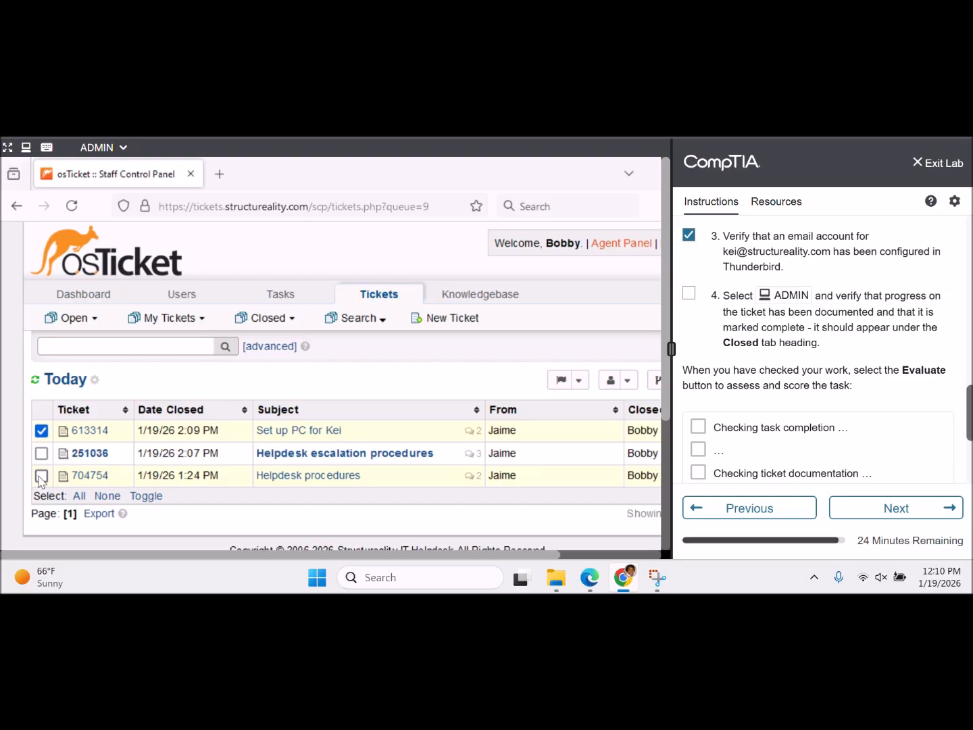
left_click(41, 477)
left_click(43, 454)
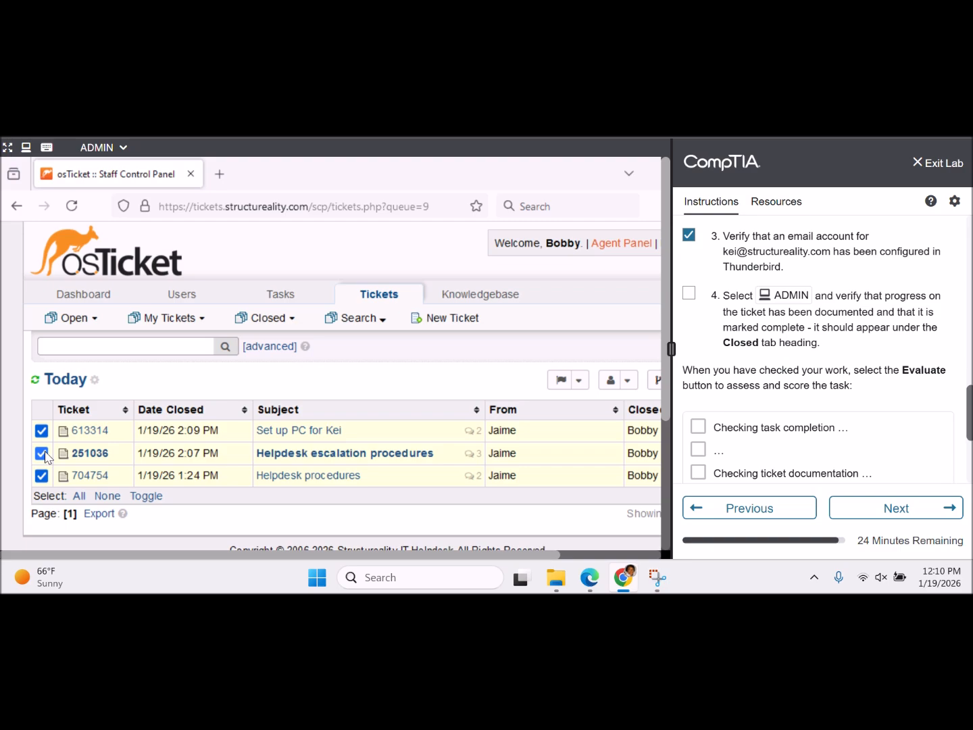
left_click_drag(250, 556, 409, 582)
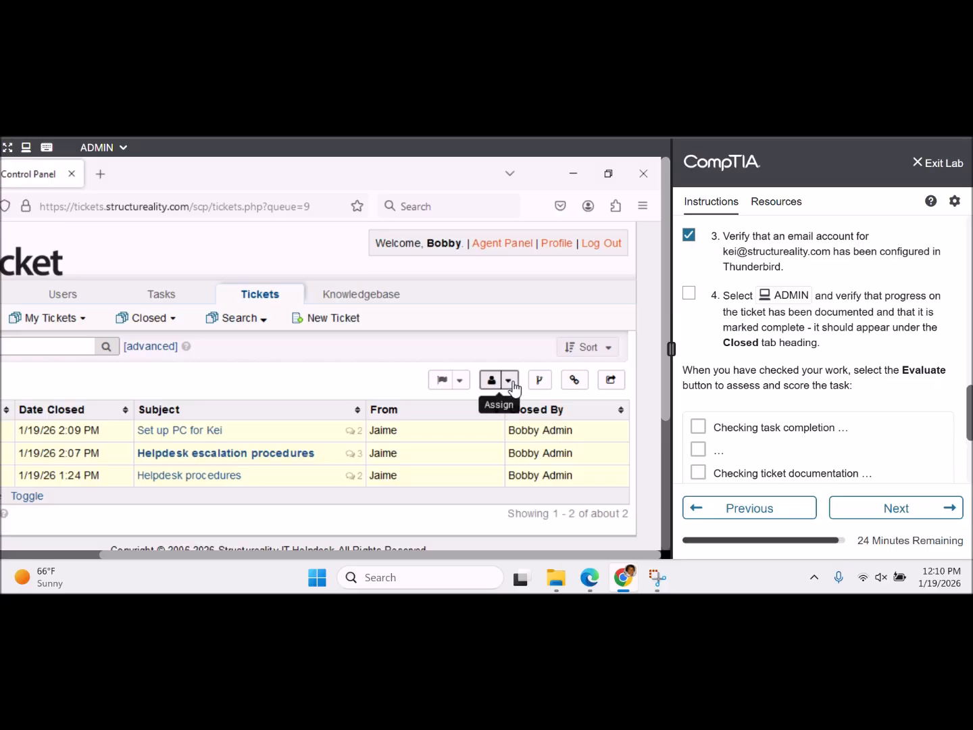
left_click(460, 380)
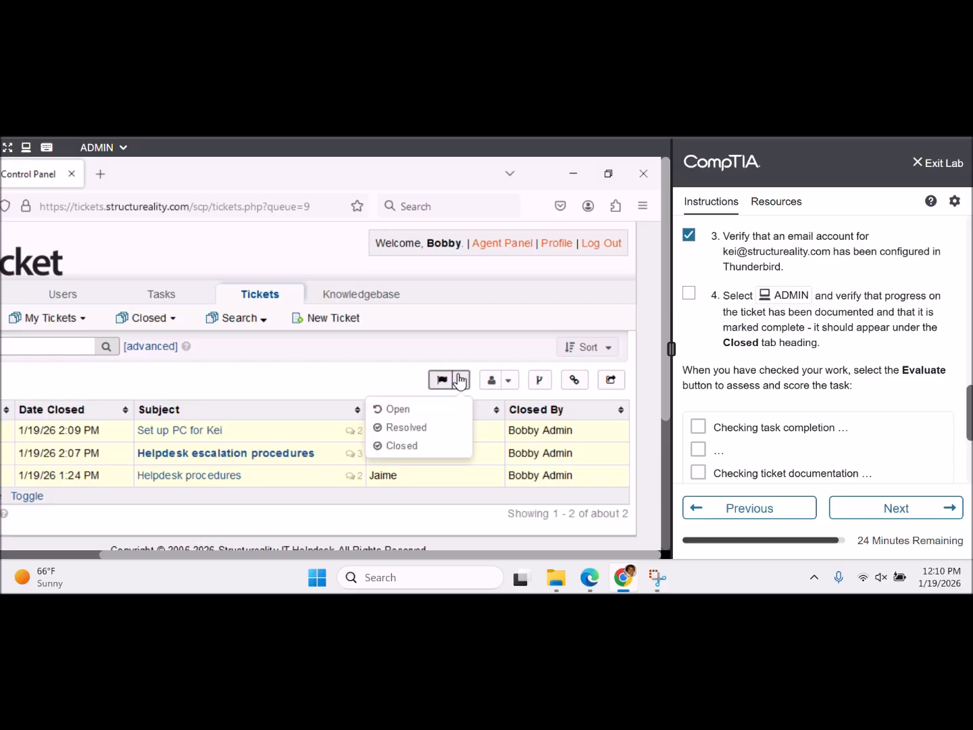
left_click(393, 452)
left_click(184, 394)
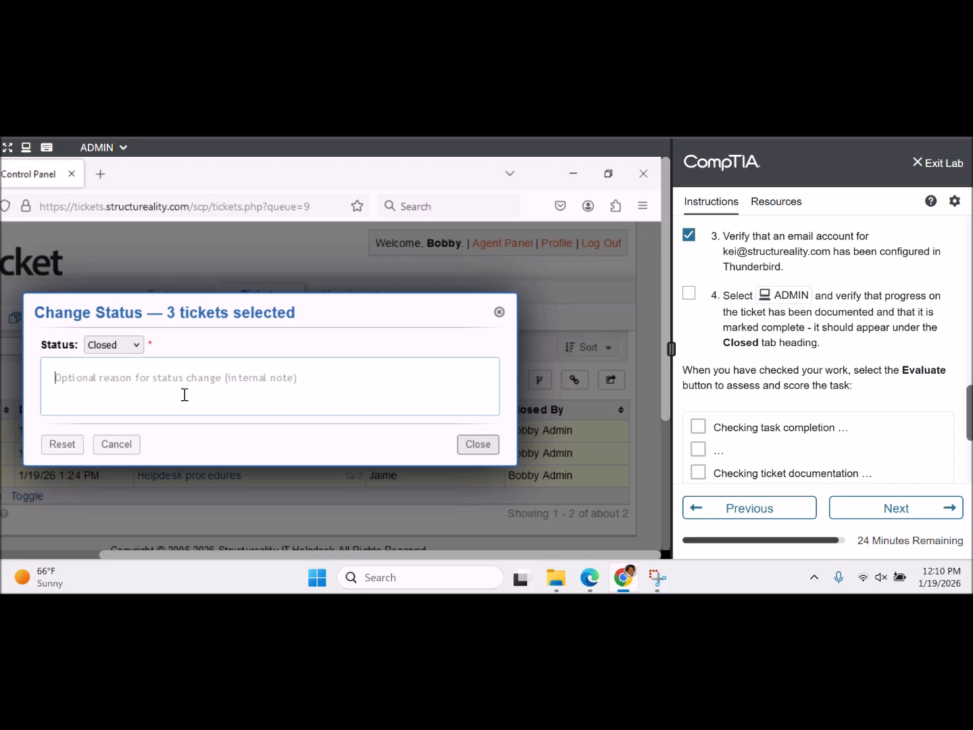
type("completed ")
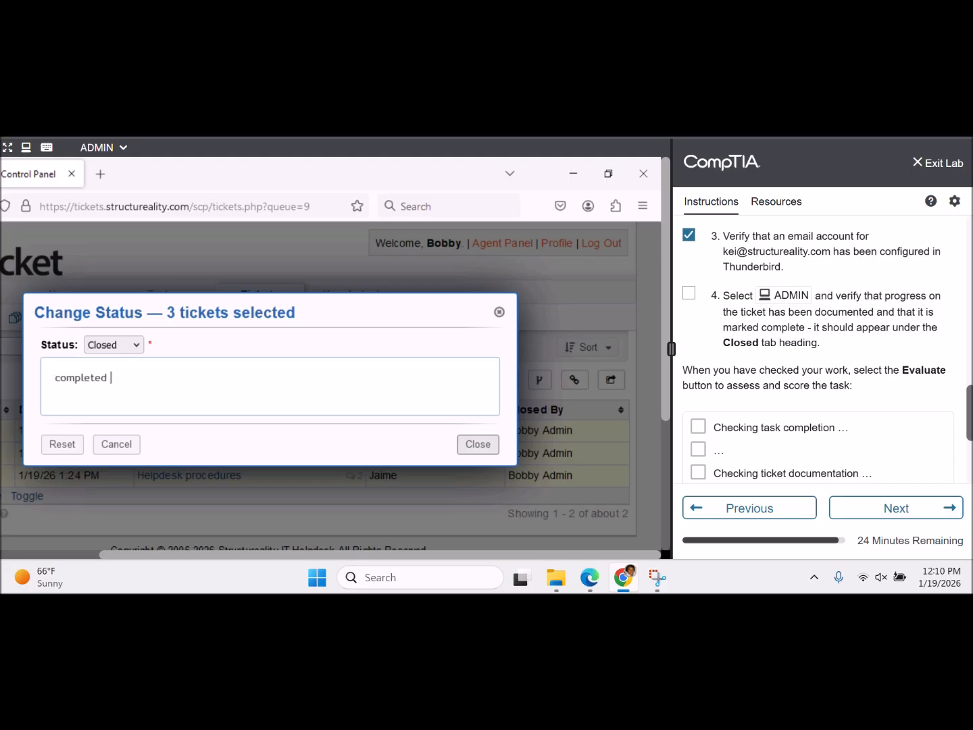
type("tasks, all closed 3")
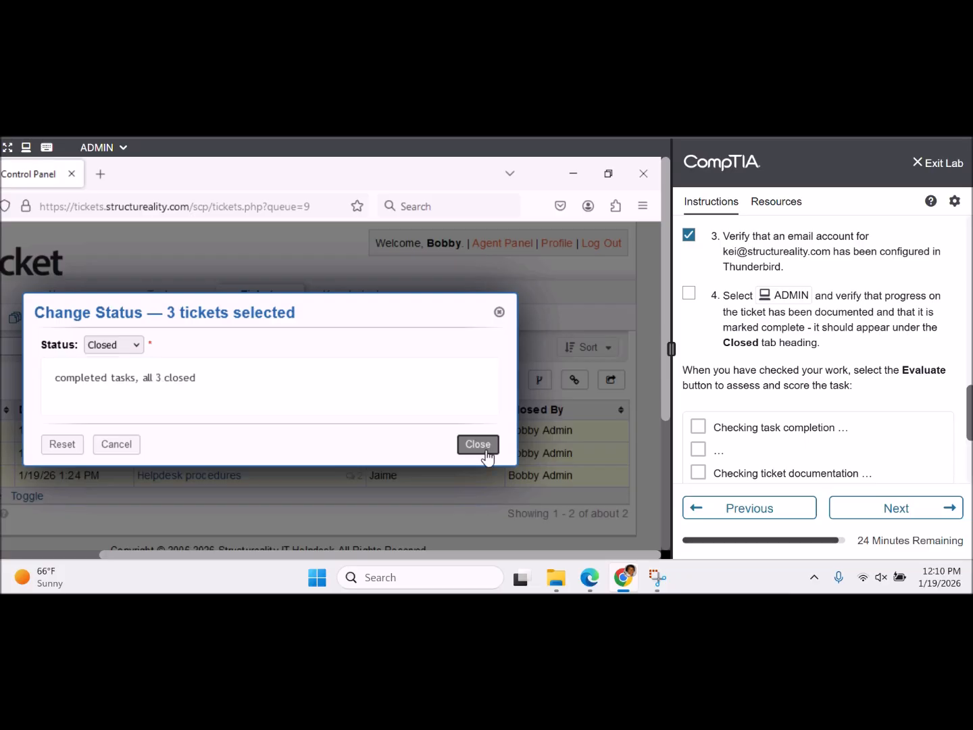
left_click(485, 450)
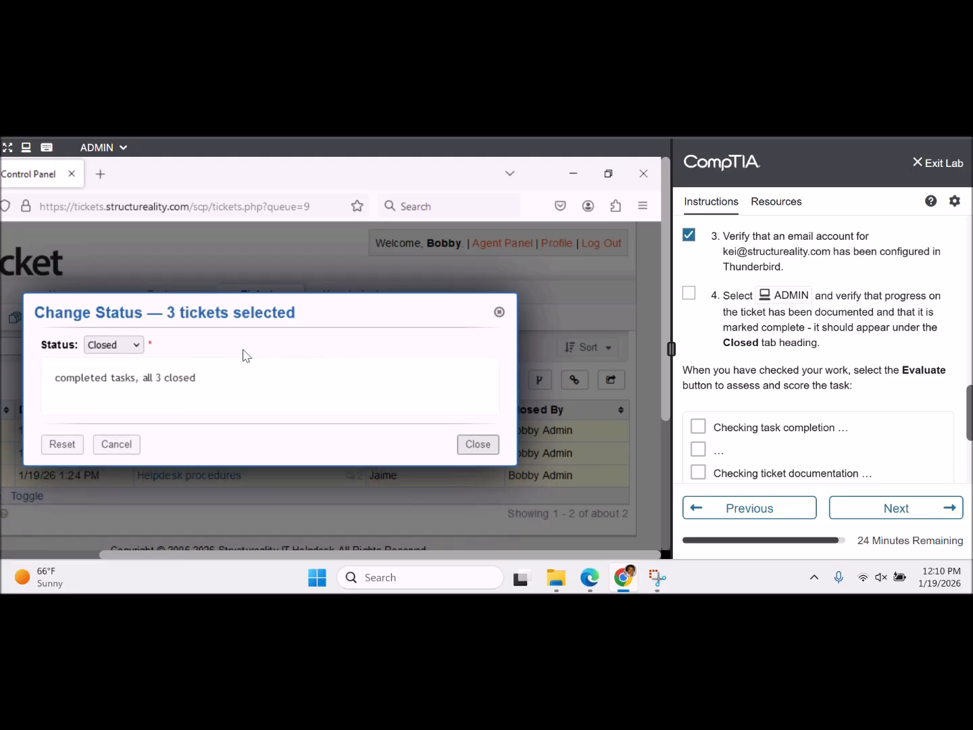
left_click(499, 313)
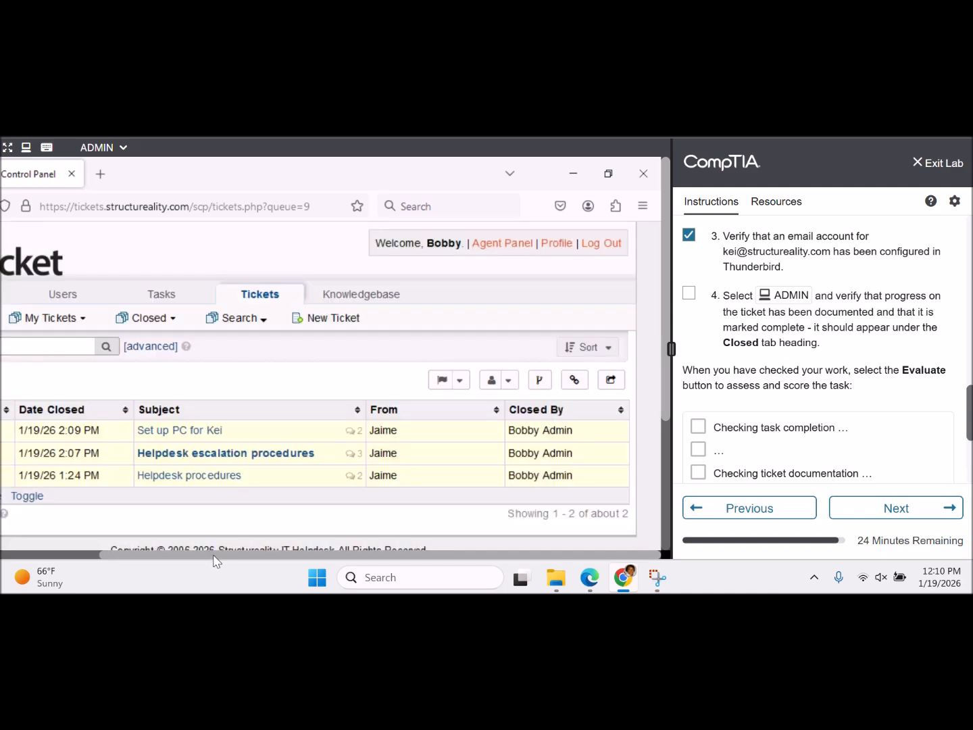
left_click_drag(216, 561, 102, 556)
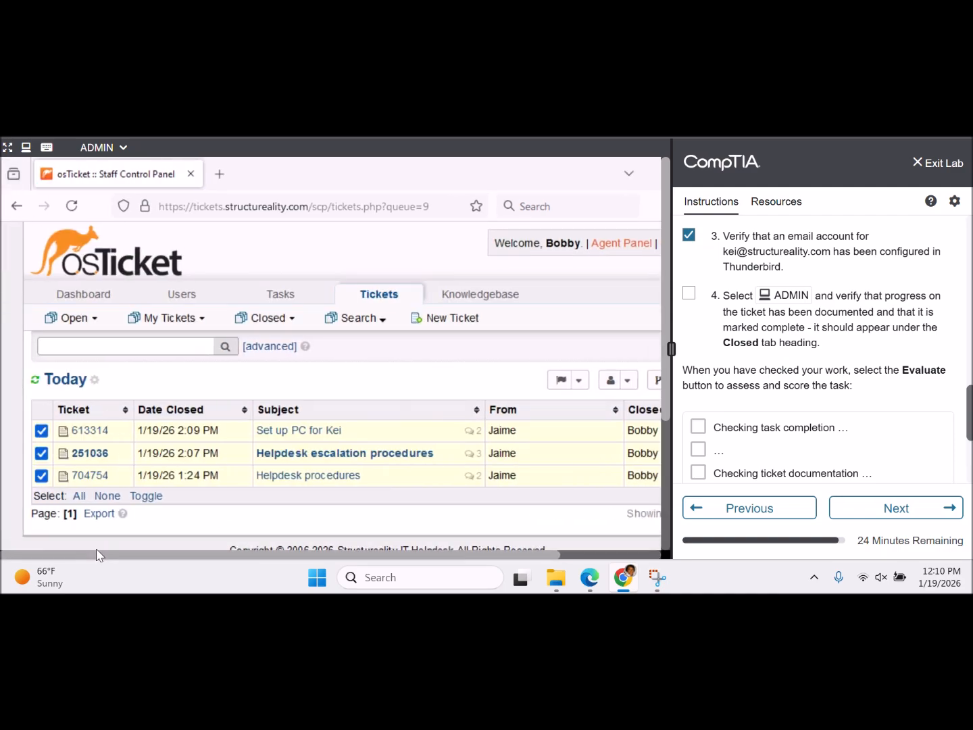
left_click(41, 453)
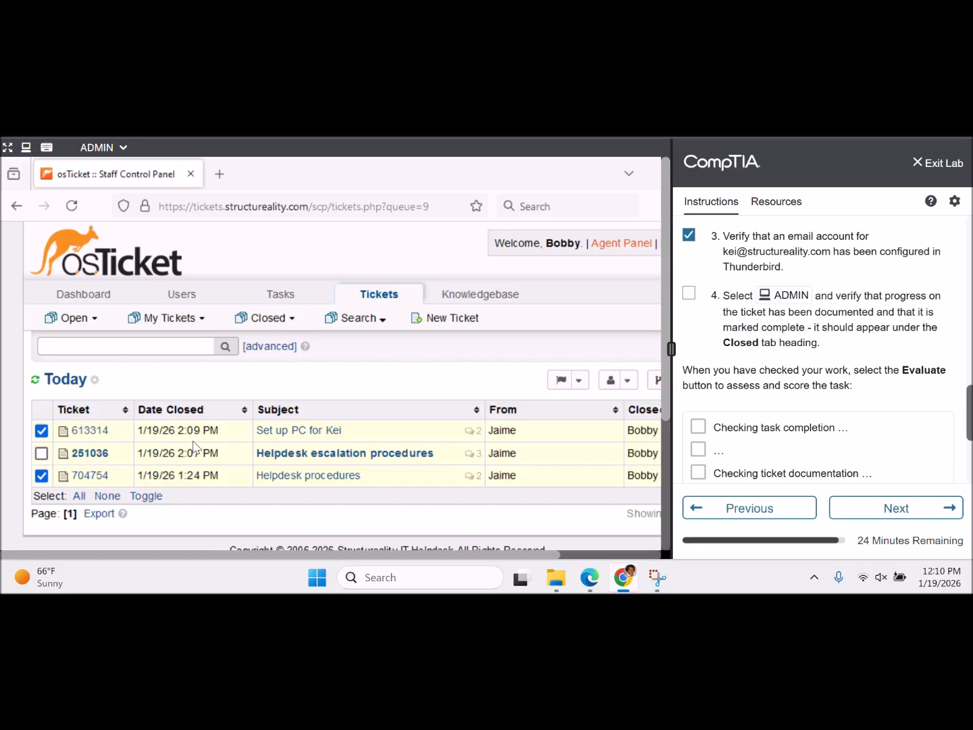
left_click(578, 382)
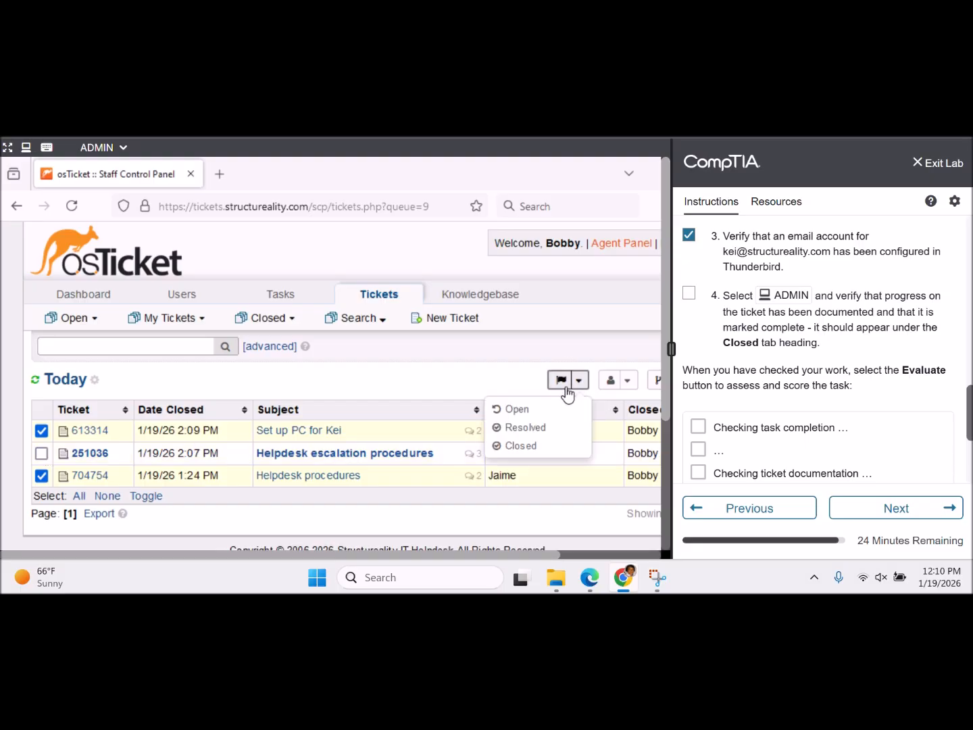
left_click(520, 446)
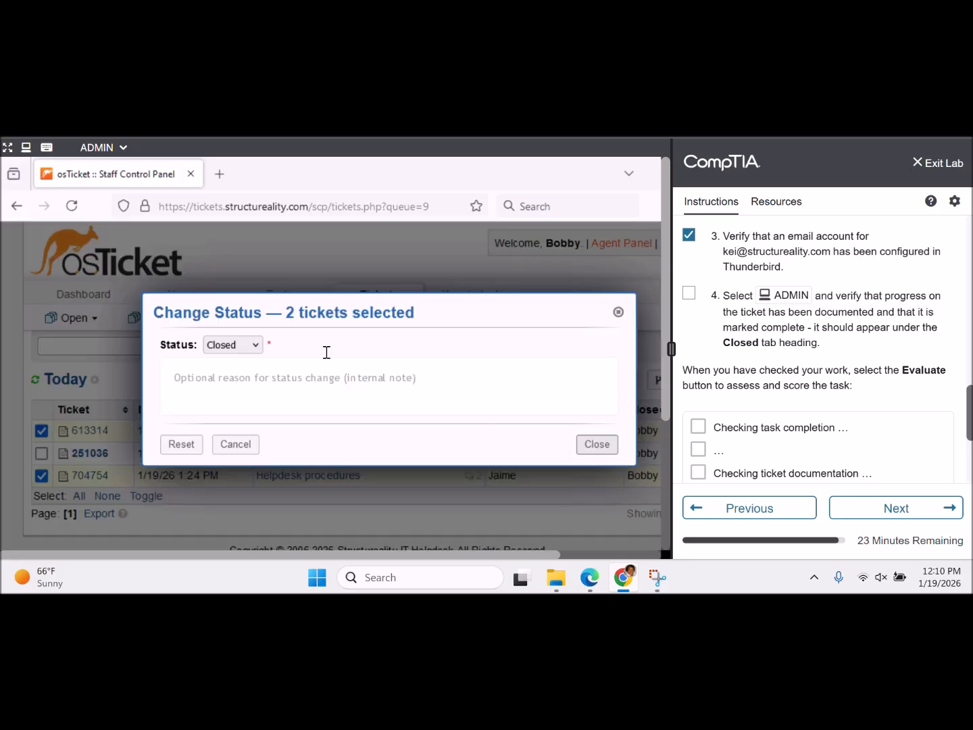
left_click(293, 386)
type("closed")
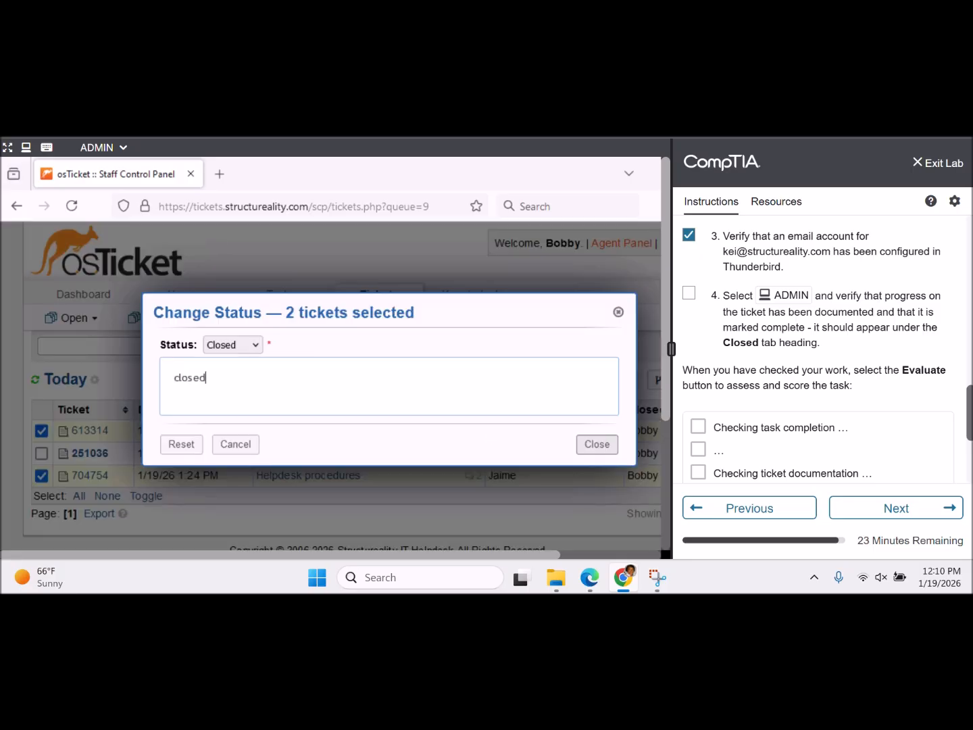
left_click(589, 446)
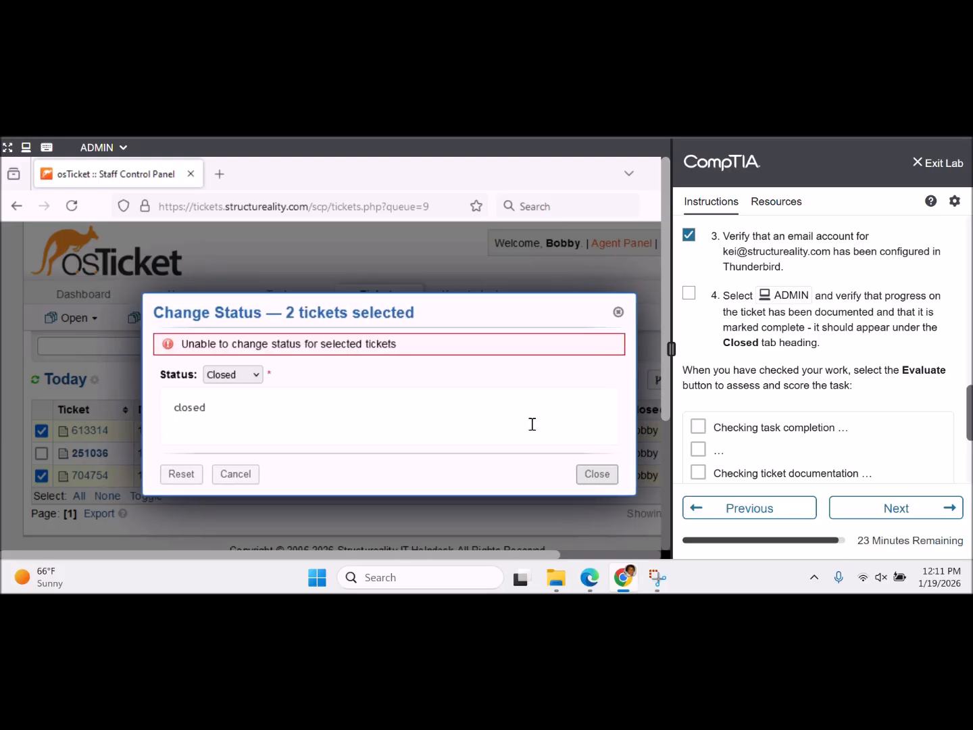
left_click(618, 313)
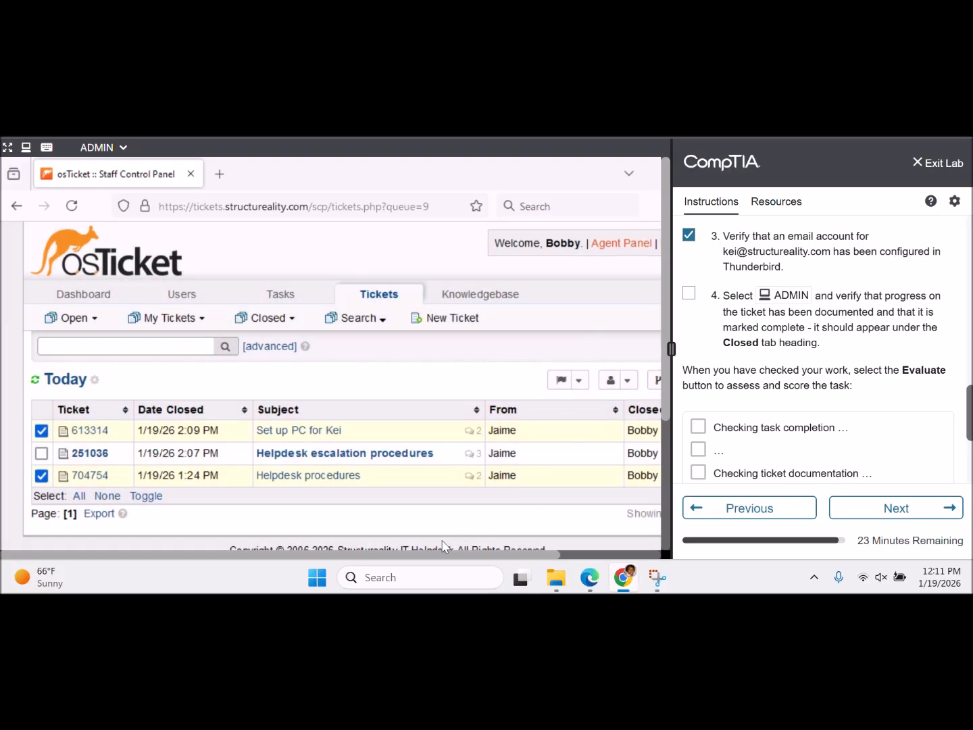
mouse_move(81, 324)
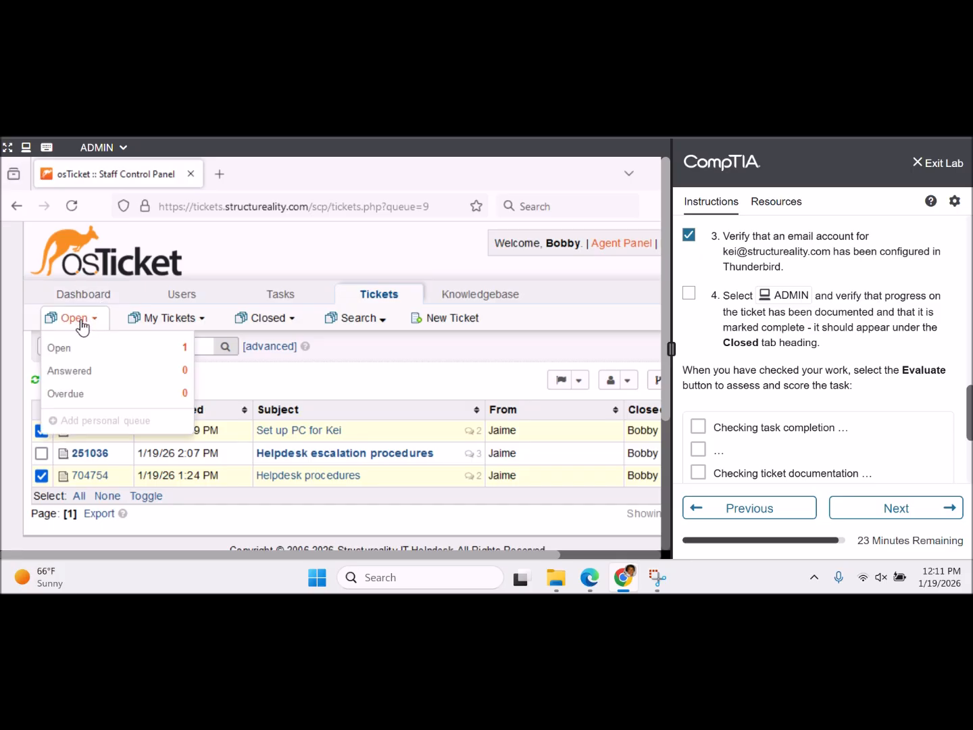
left_click(135, 348)
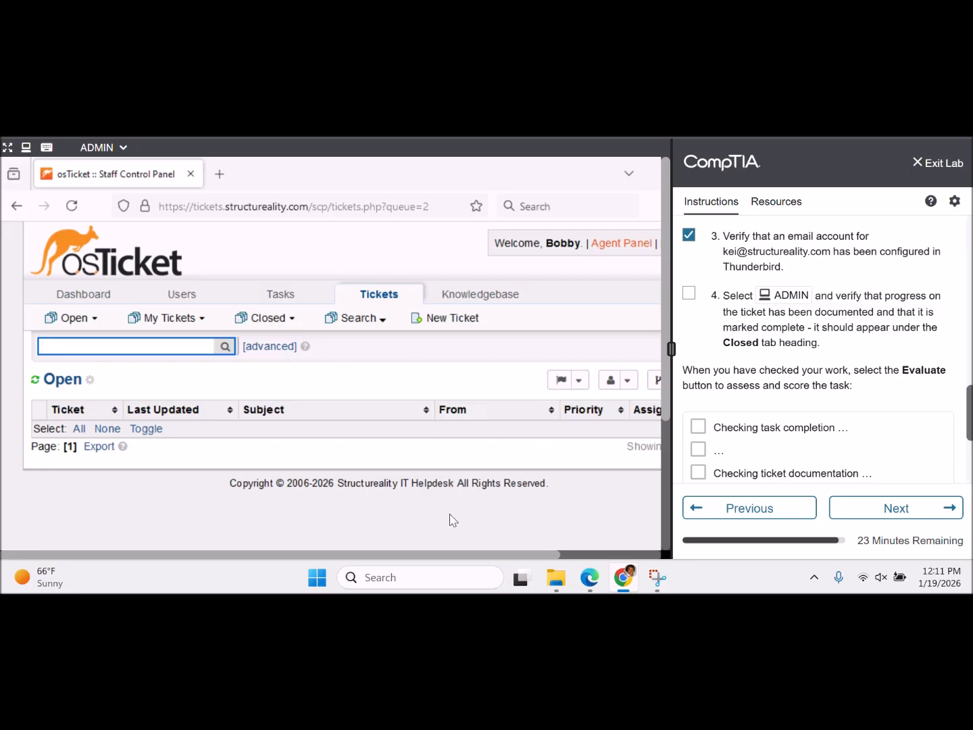
left_click_drag(417, 556, 536, 568)
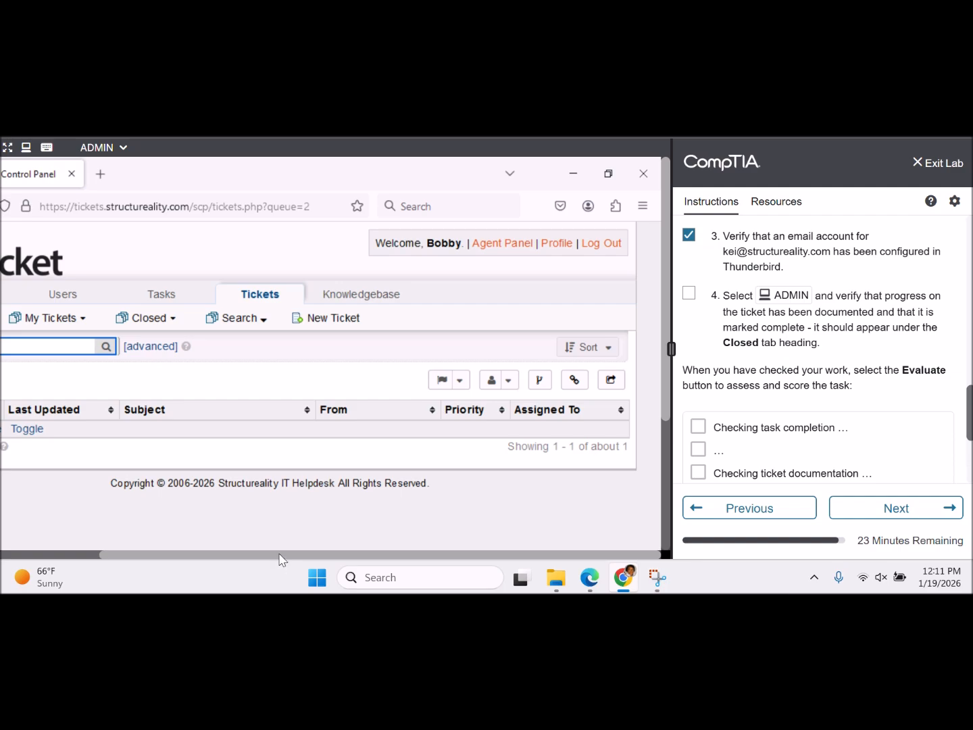
left_click_drag(279, 555, 185, 545)
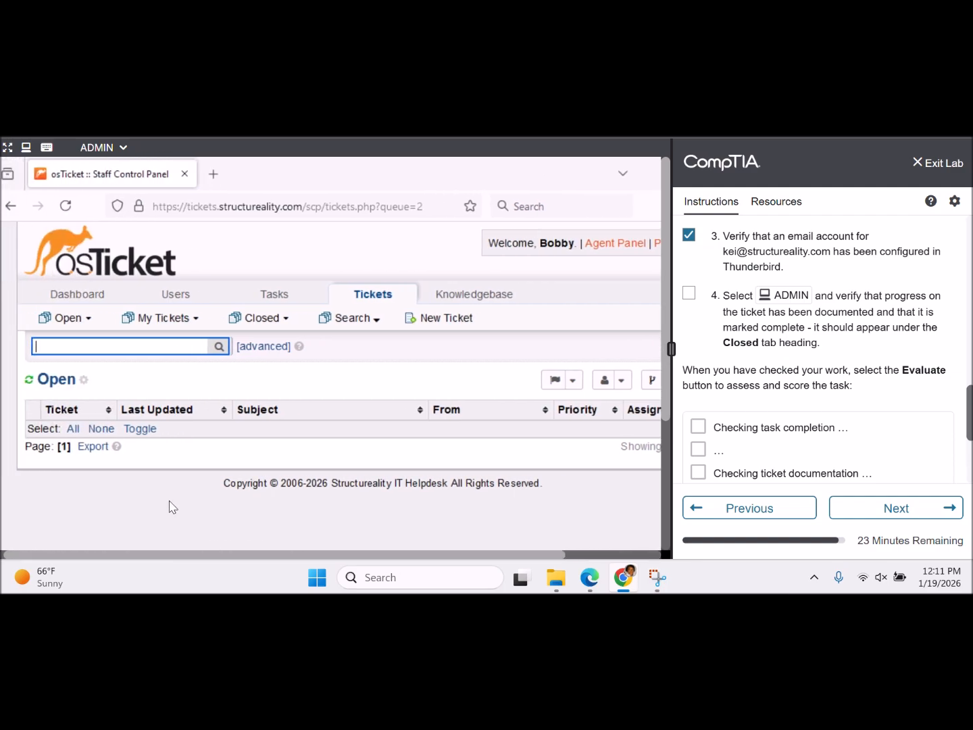
mouse_move(272, 308)
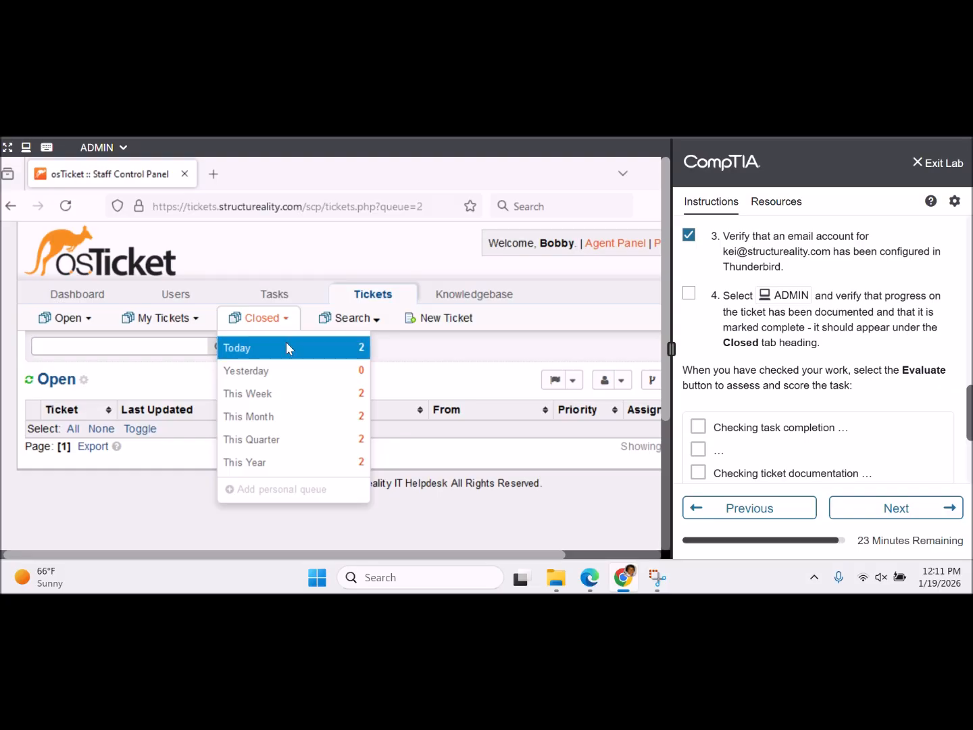
left_click(287, 346)
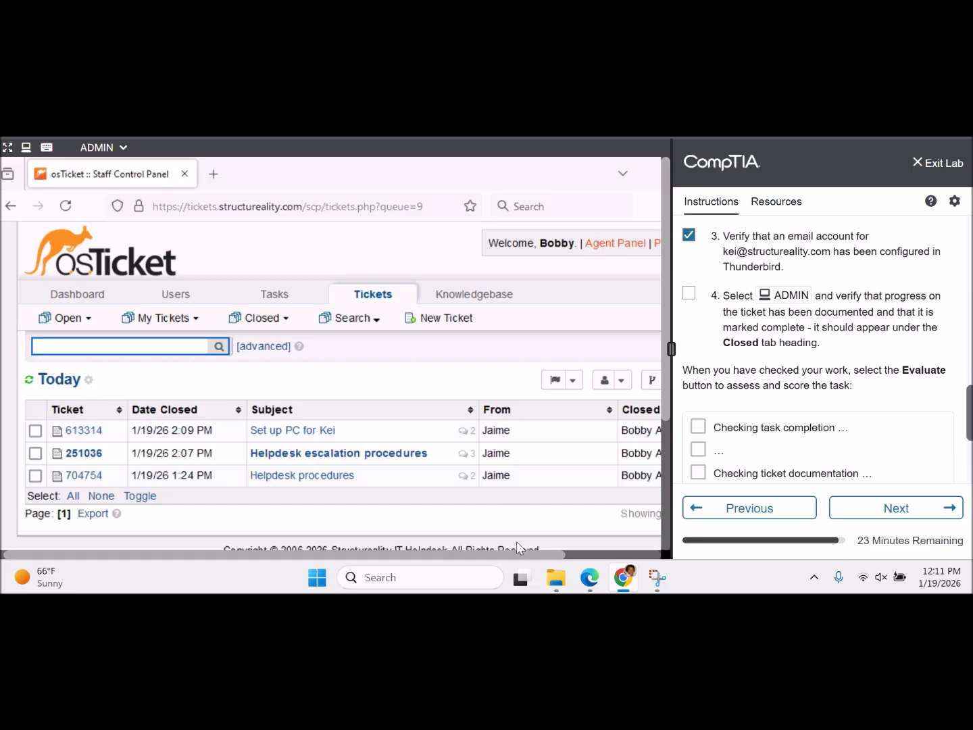
left_click(36, 454)
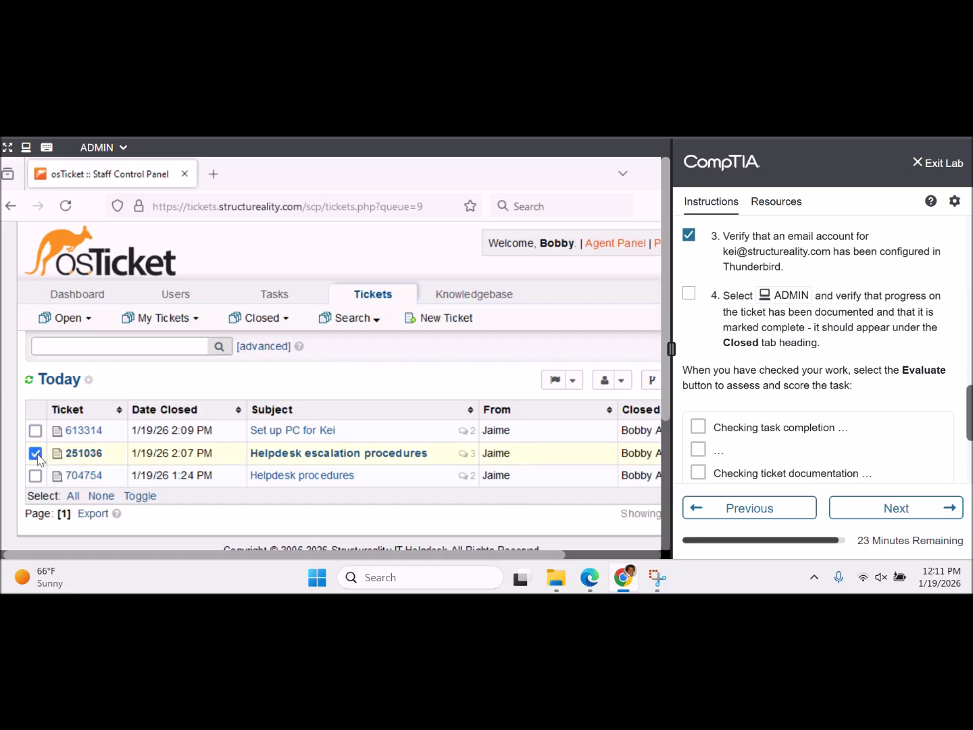
- Try setting ticket 251036 to Closed with the note 'closing', then dismiss the failed dialog
left_click_drag(318, 556, 343, 556)
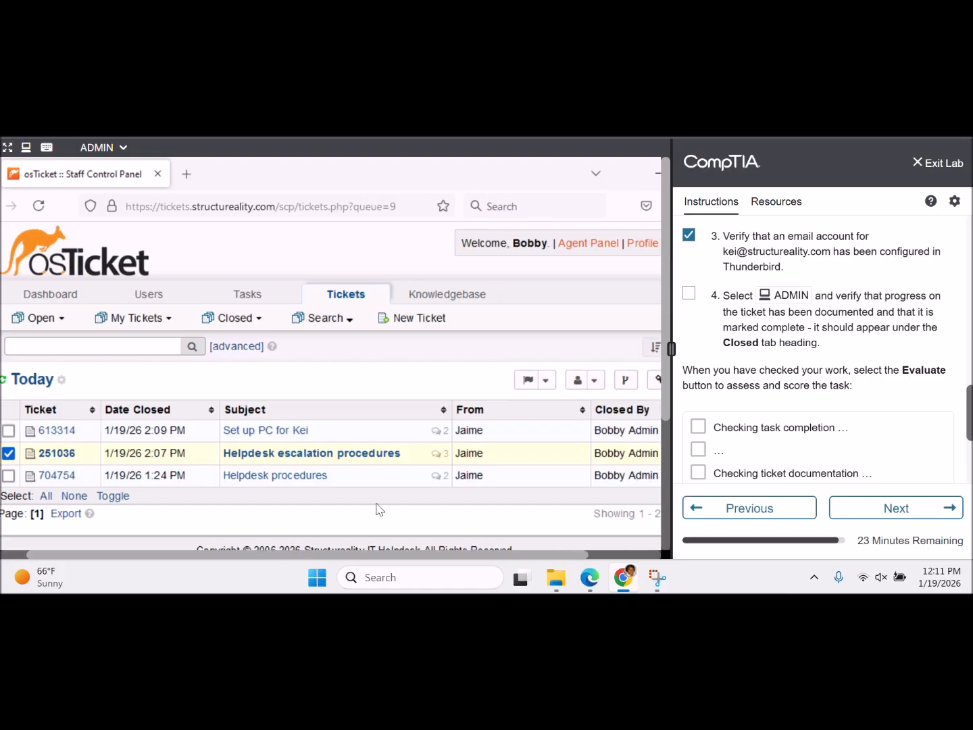
left_click(542, 383)
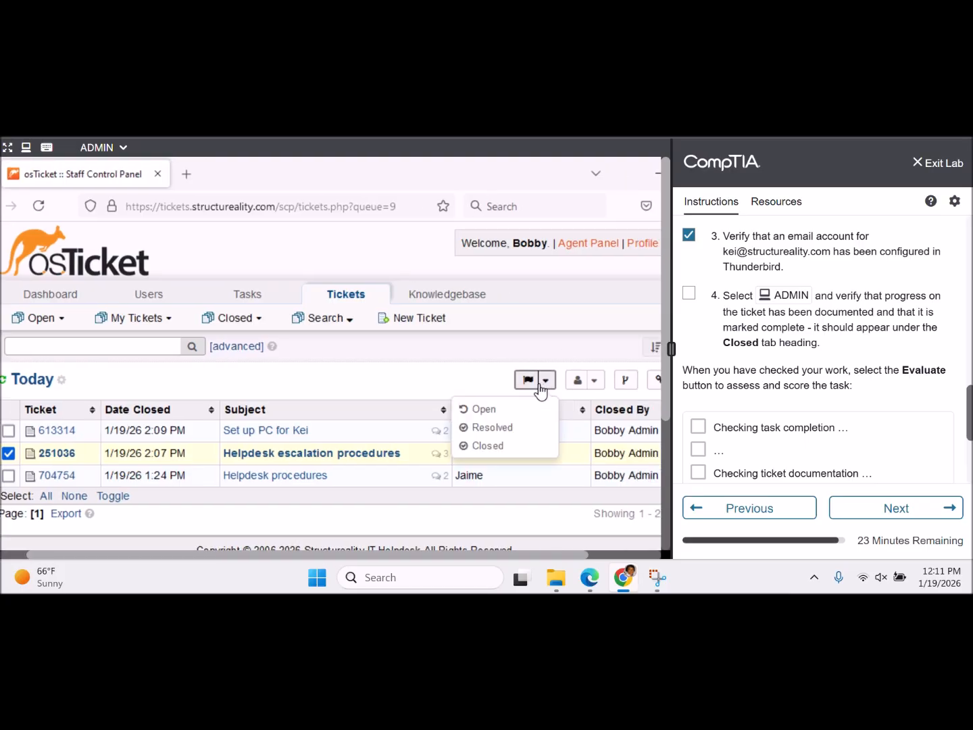
left_click(488, 445)
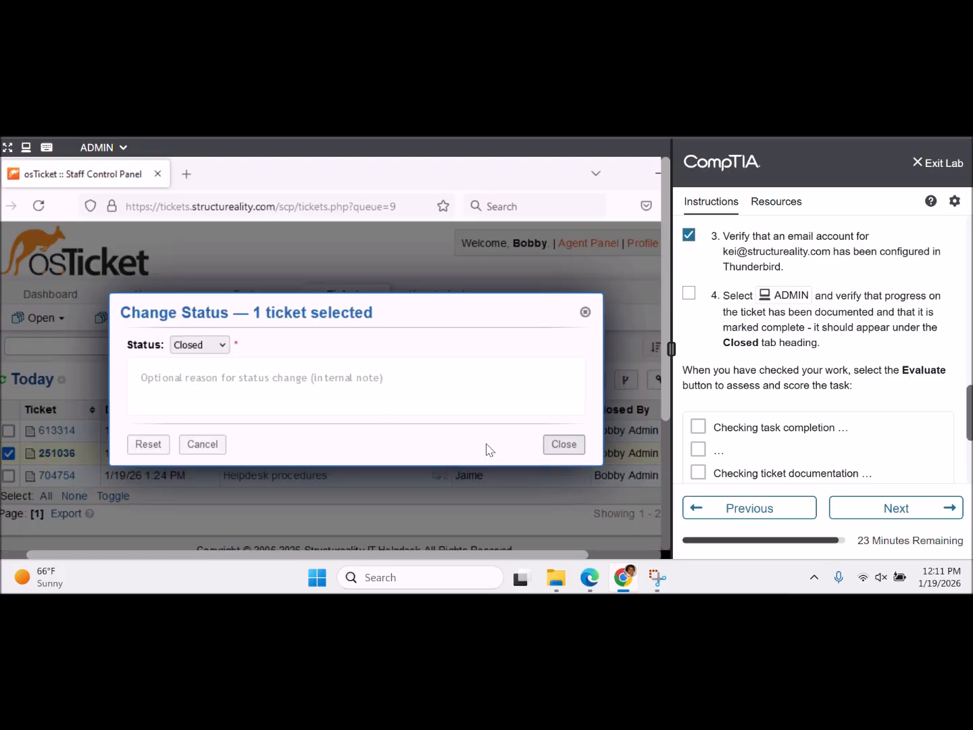
left_click(324, 385)
type("closing")
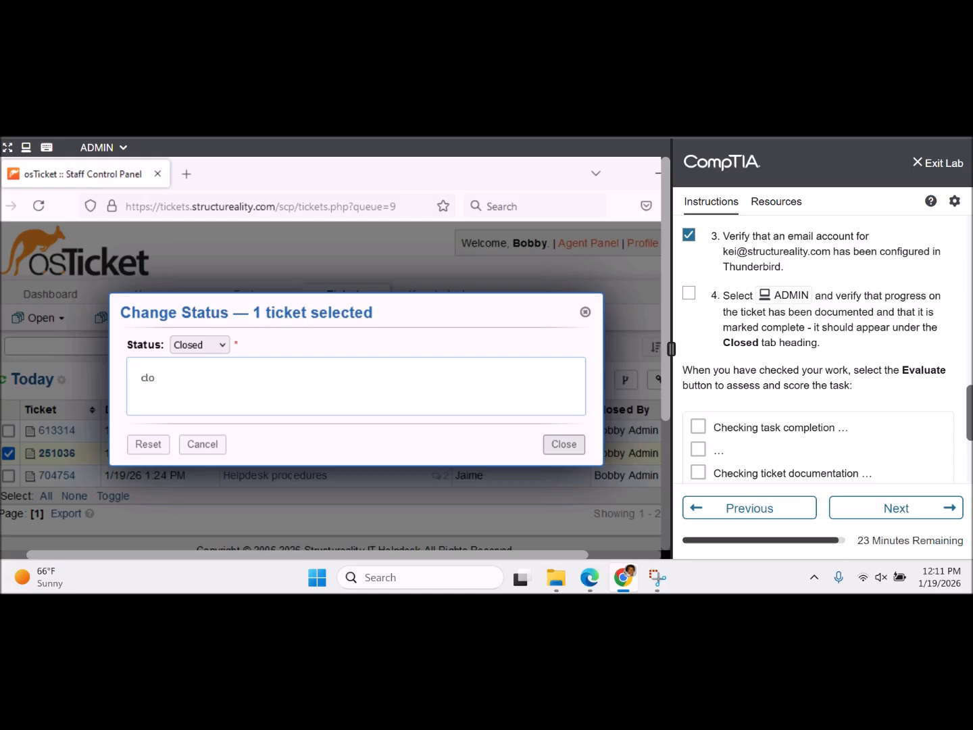
left_click(567, 445)
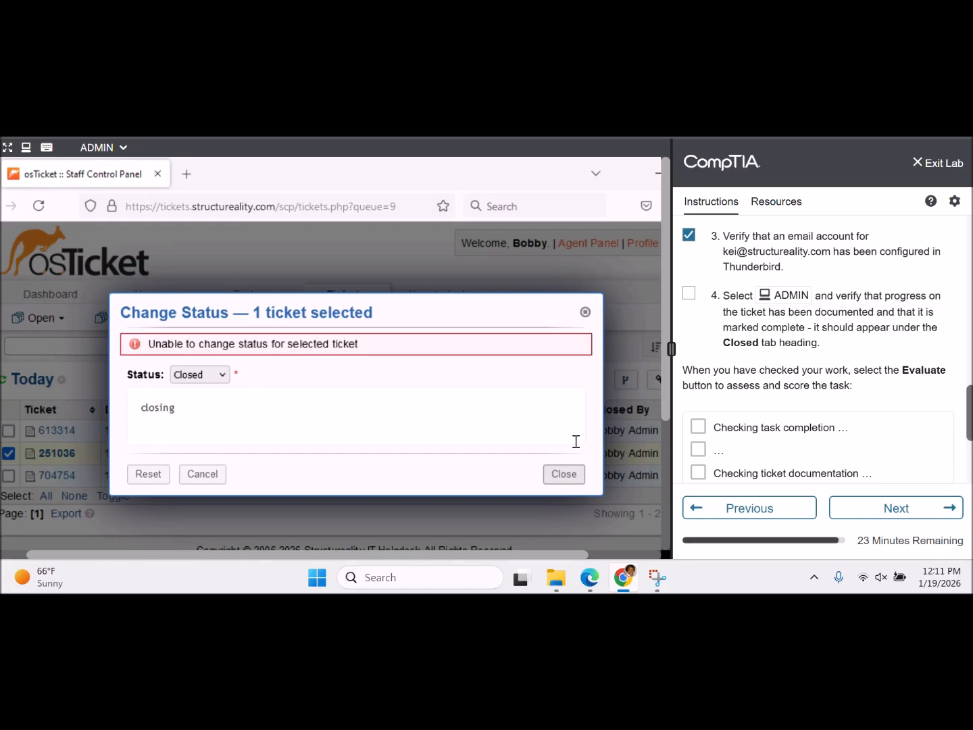
left_click(222, 376)
left_click(222, 376)
left_click(585, 313)
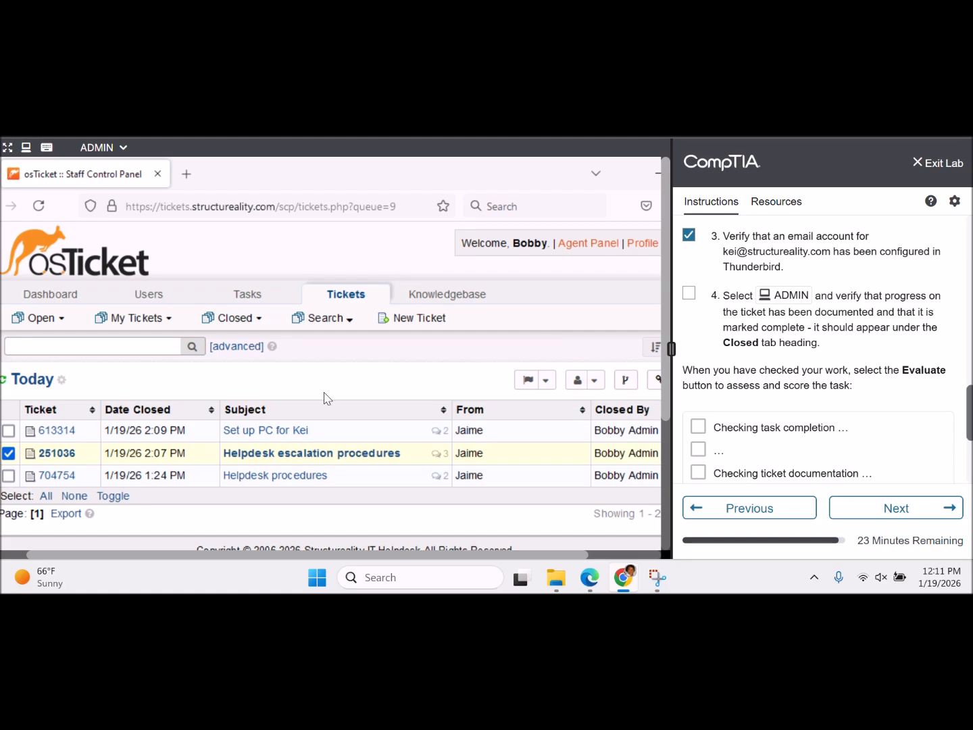
- Open ticket 251036 and scroll its thread down to the Review FAQs task in Tasks (1)
left_click(280, 454)
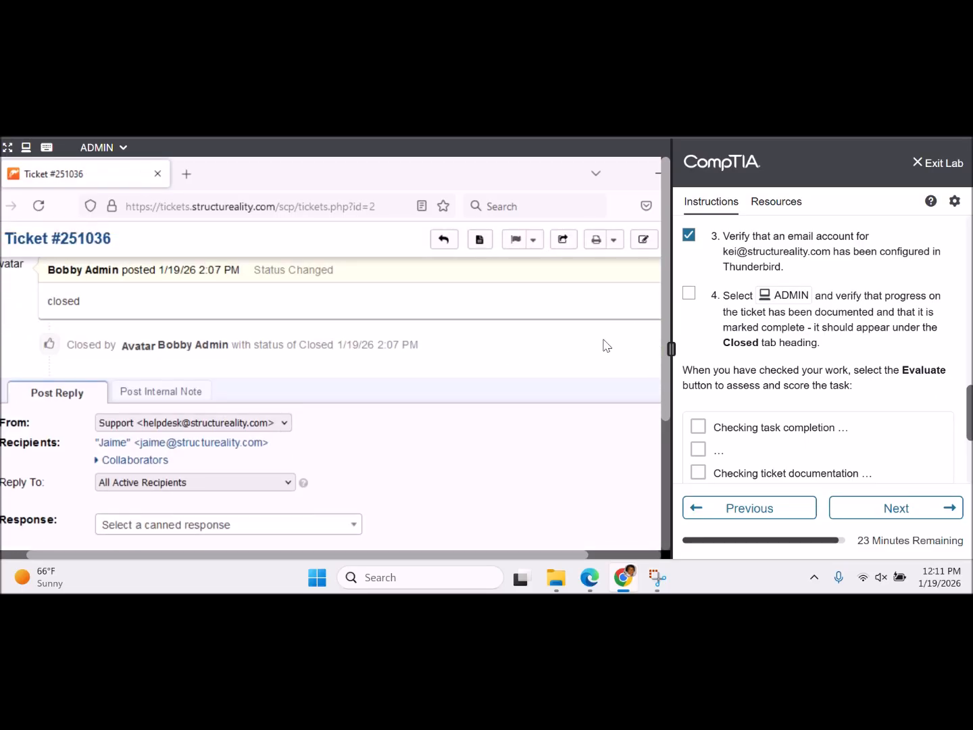
scroll(606, 345, "up", 1)
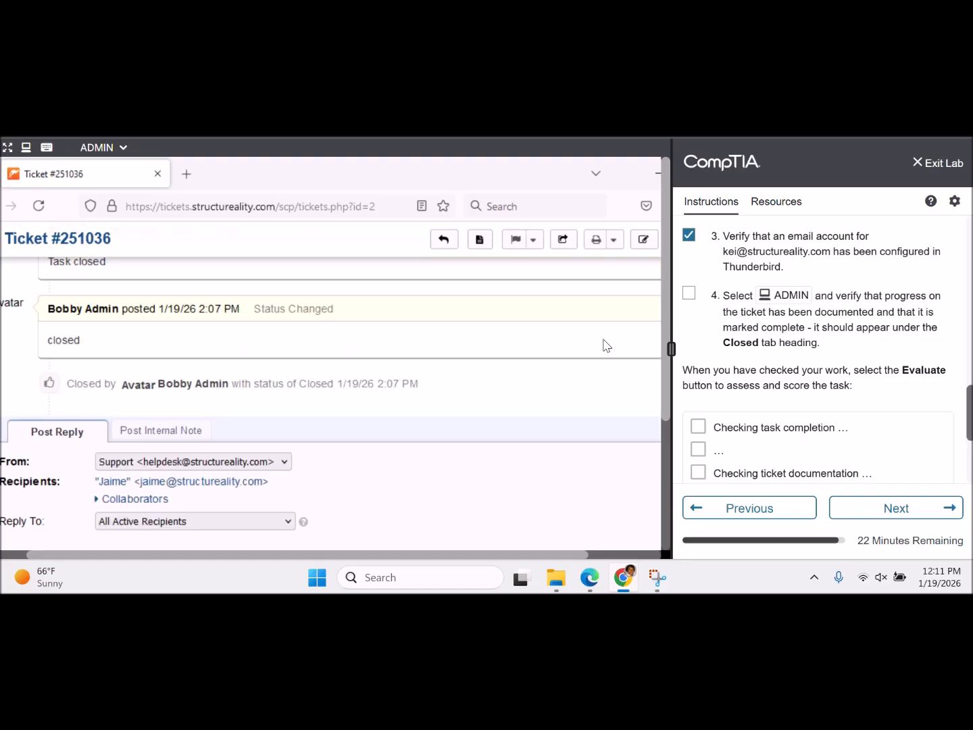
scroll(606, 345, "up", 13)
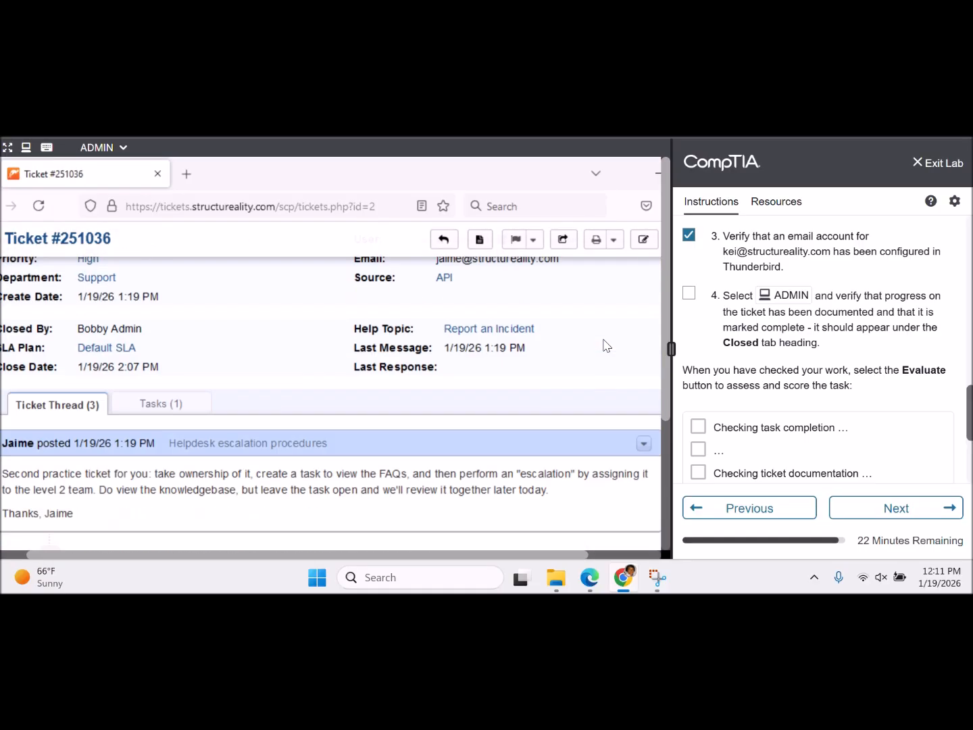
scroll(606, 345, "down", 3)
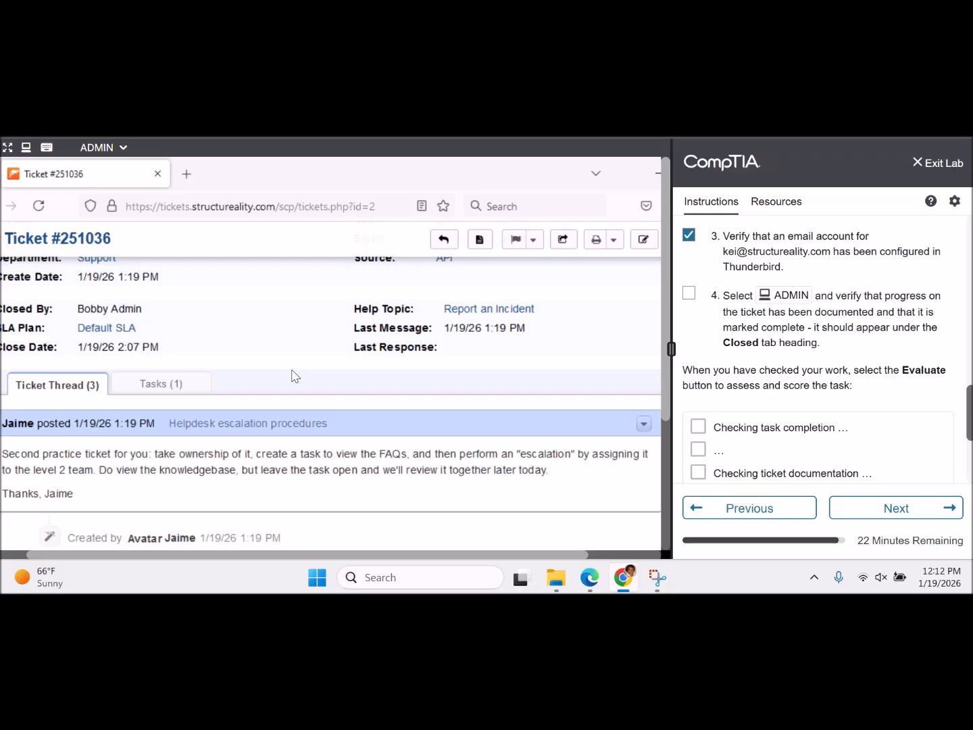
scroll(189, 386, "up", 5)
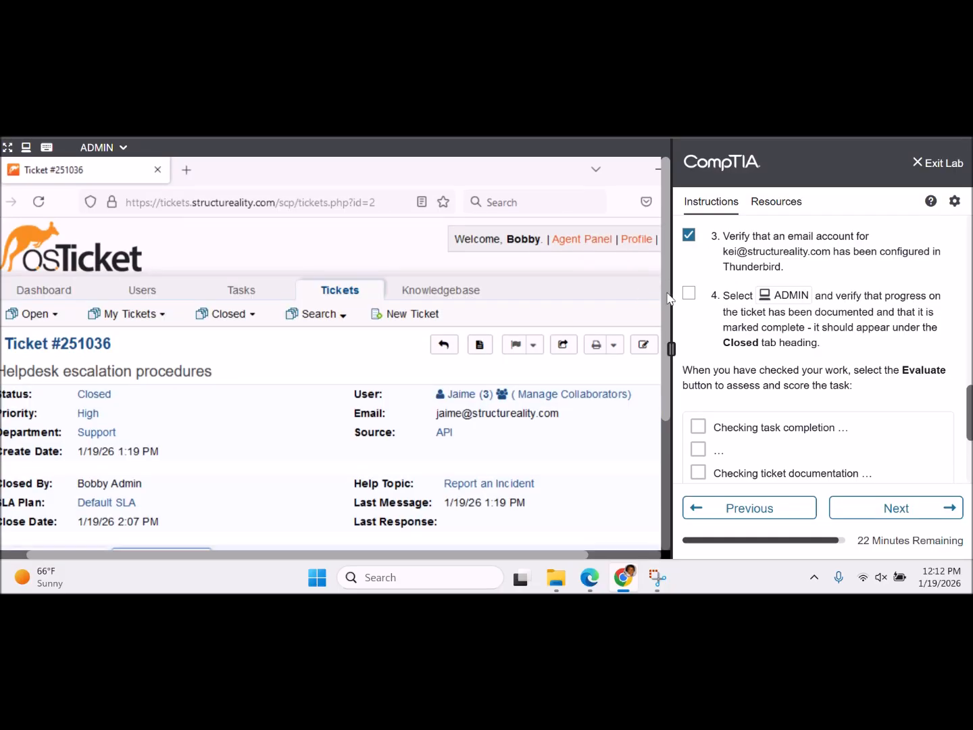
scroll(641, 500, "down", 5)
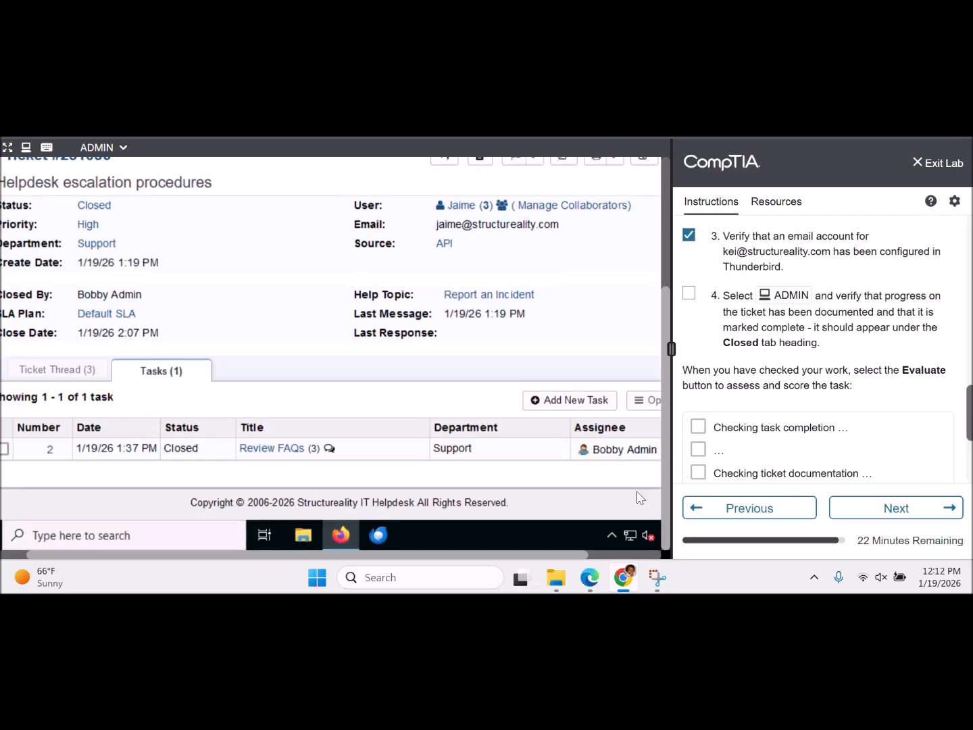
left_click(4, 448)
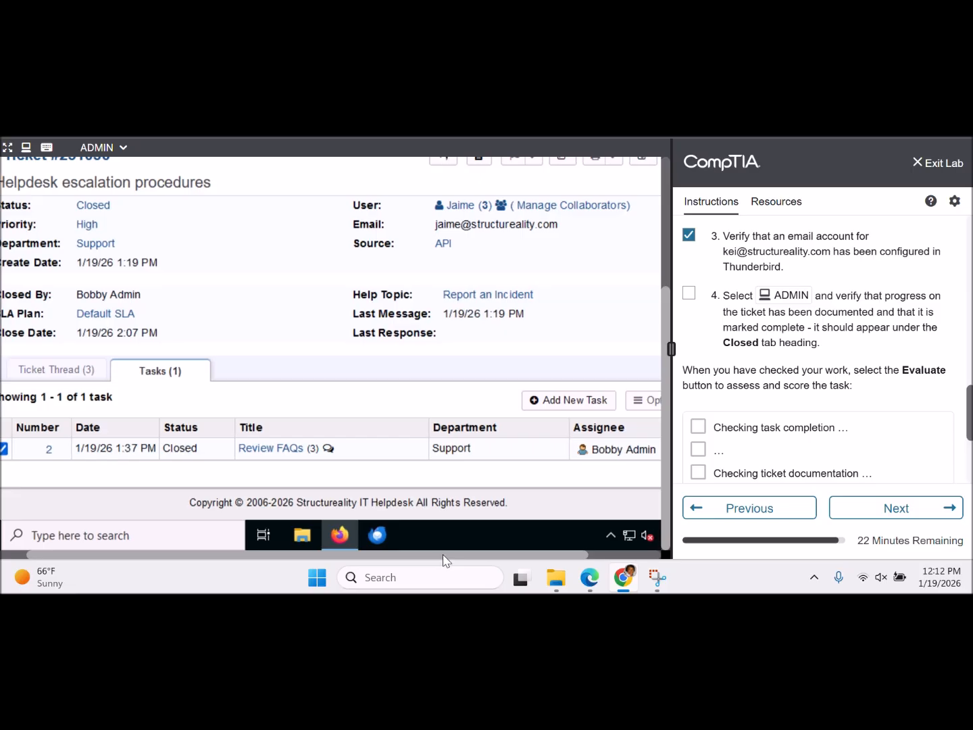
- Check the Review FAQs task's Options menu without choosing an action, then deselect the task
left_click_drag(444, 556, 555, 558)
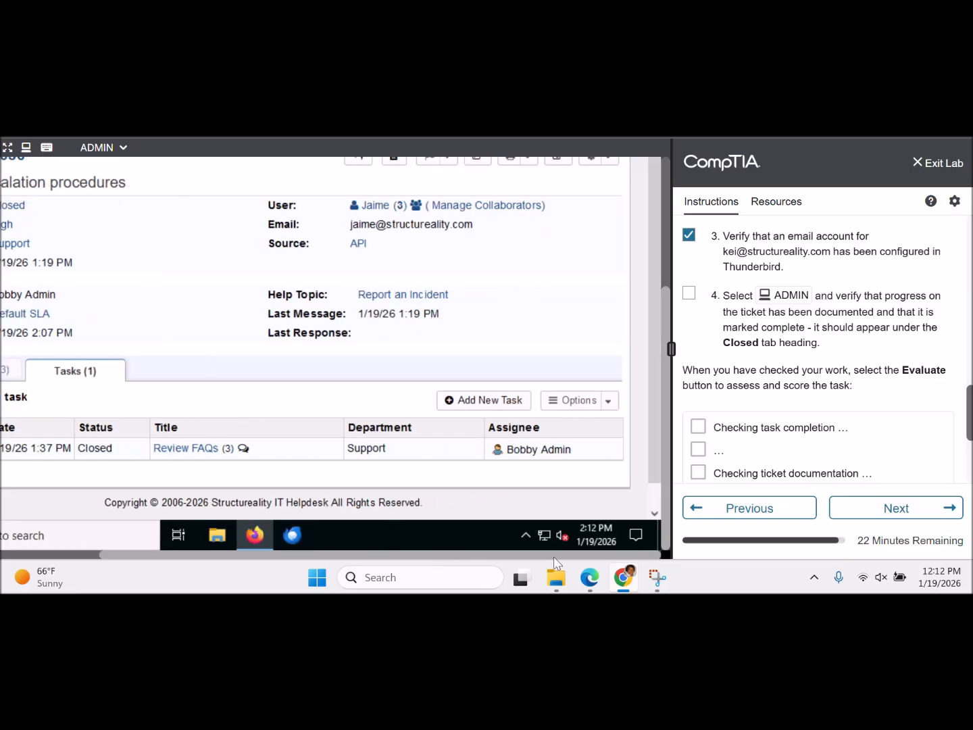
left_click(608, 401)
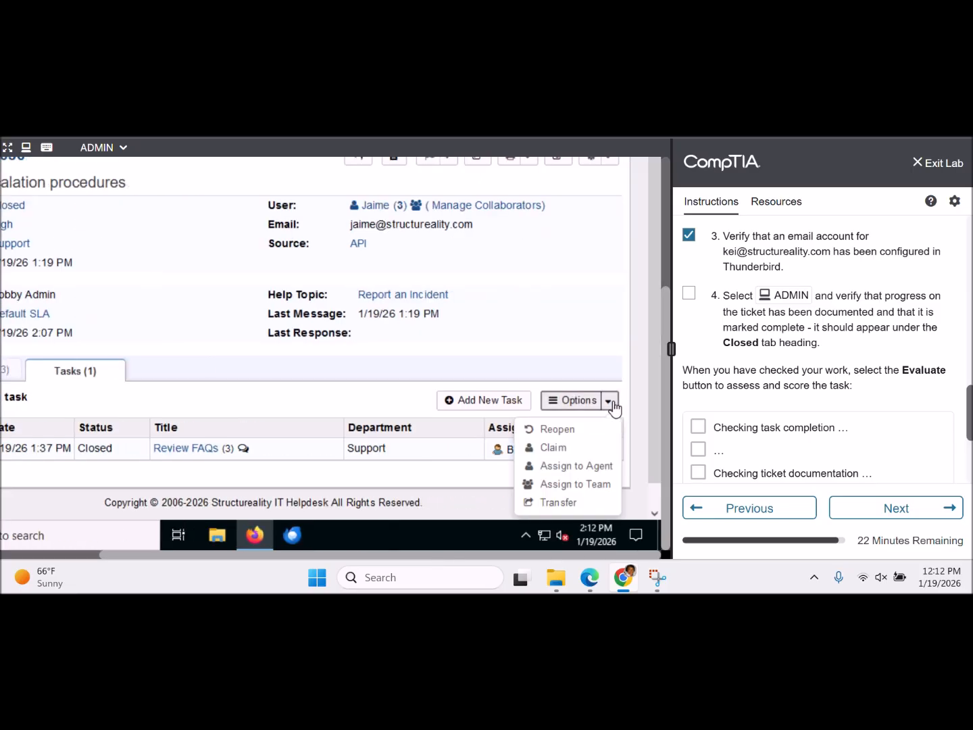
left_click(368, 408)
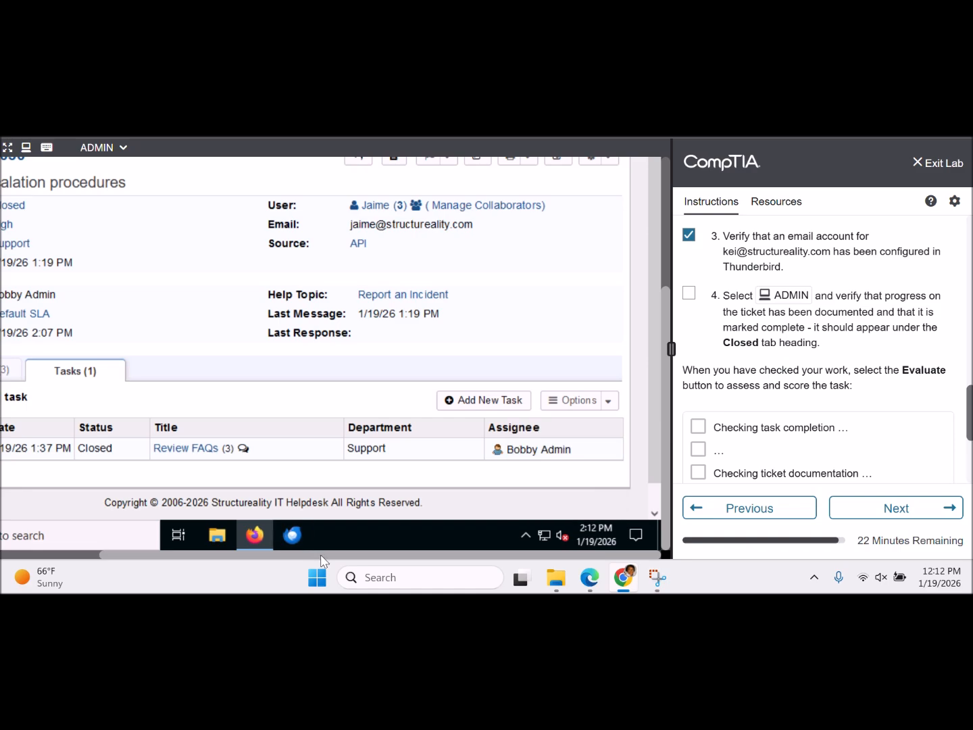
left_click_drag(321, 556, 209, 557)
left_click(35, 449)
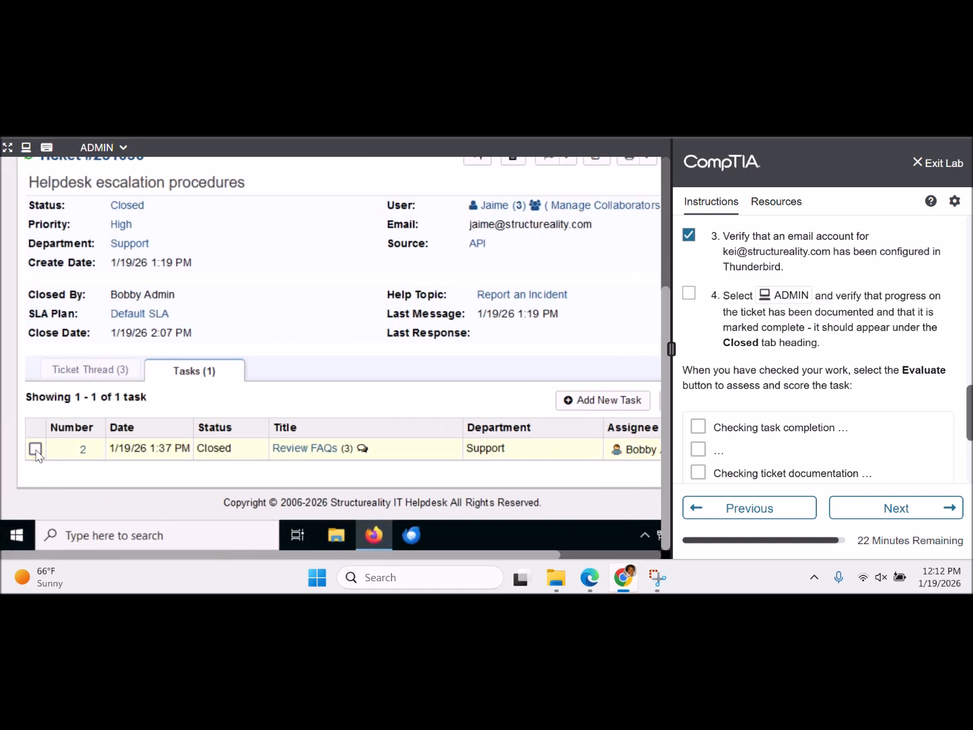
- Open the Review FAQs task details and scroll through its thread
left_click(308, 448)
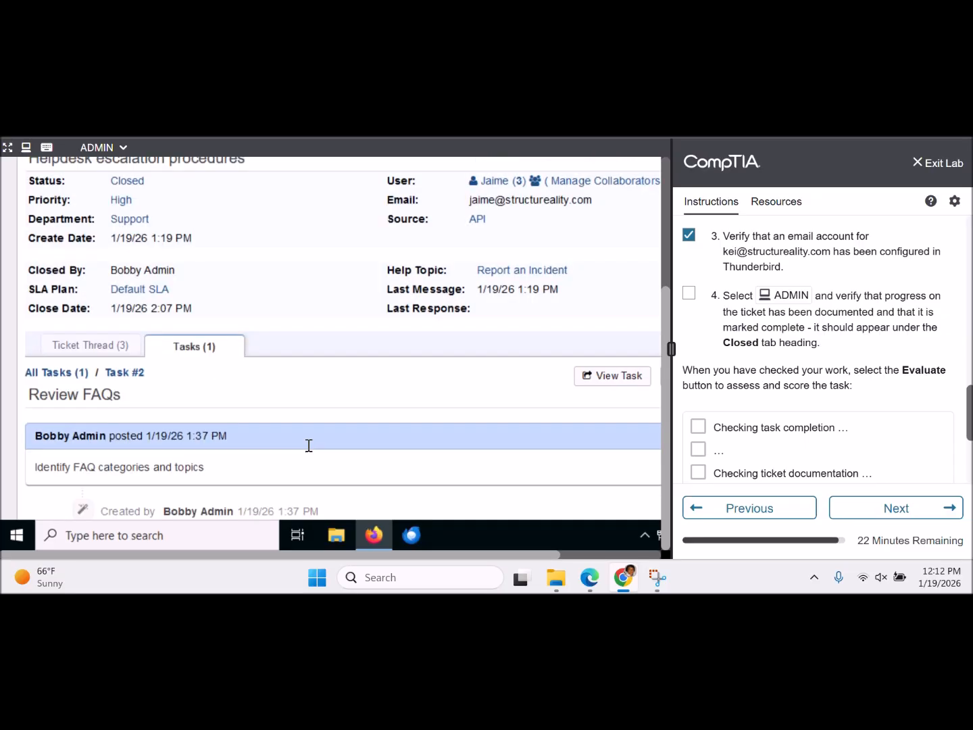
scroll(309, 445, "down", 5)
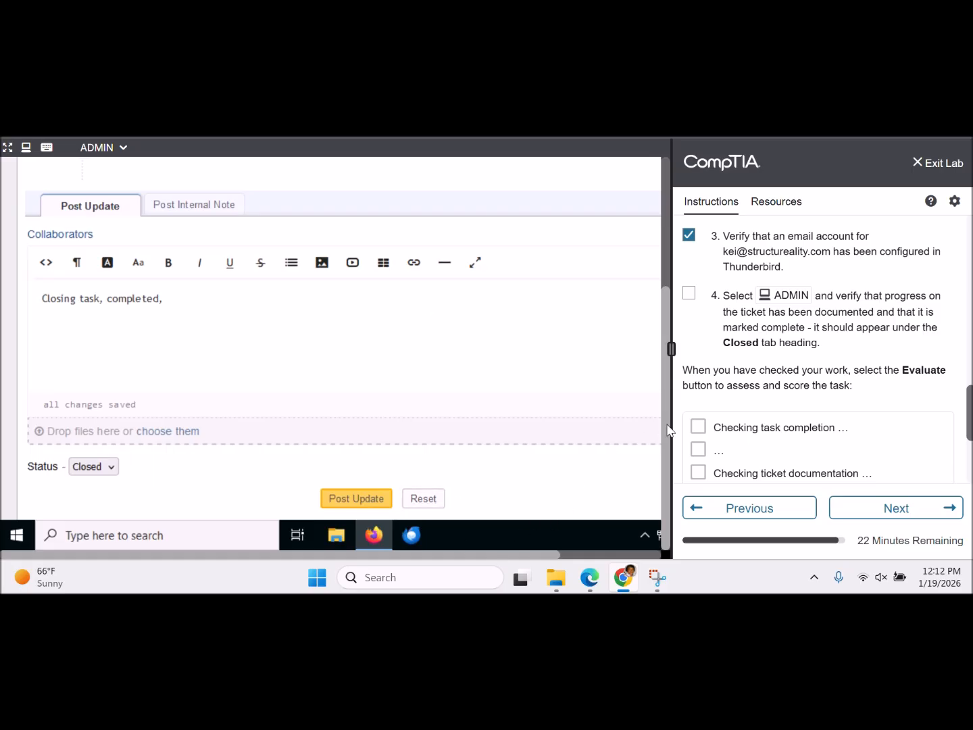
scroll(665, 431, "up", 3)
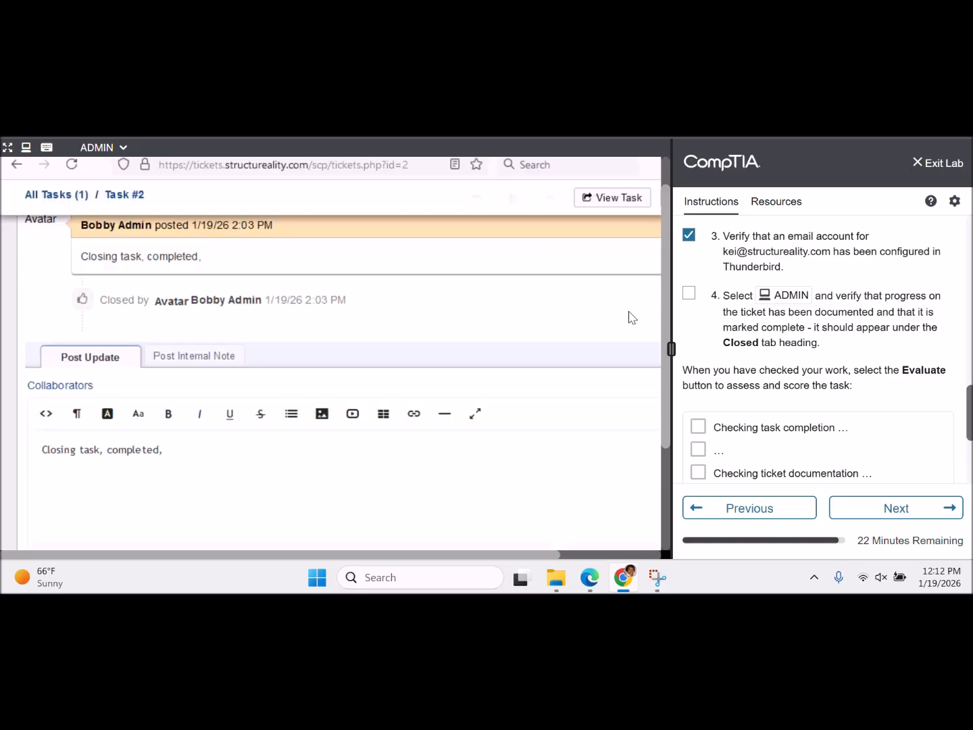
scroll(596, 308, "up", 5)
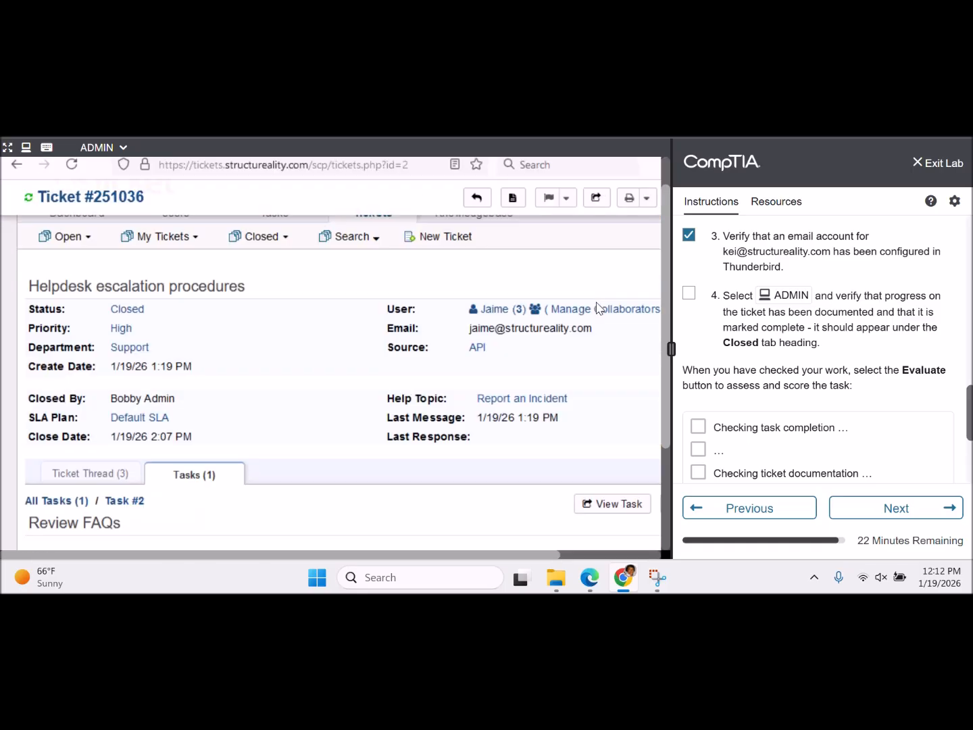
scroll(596, 307, "down", 3)
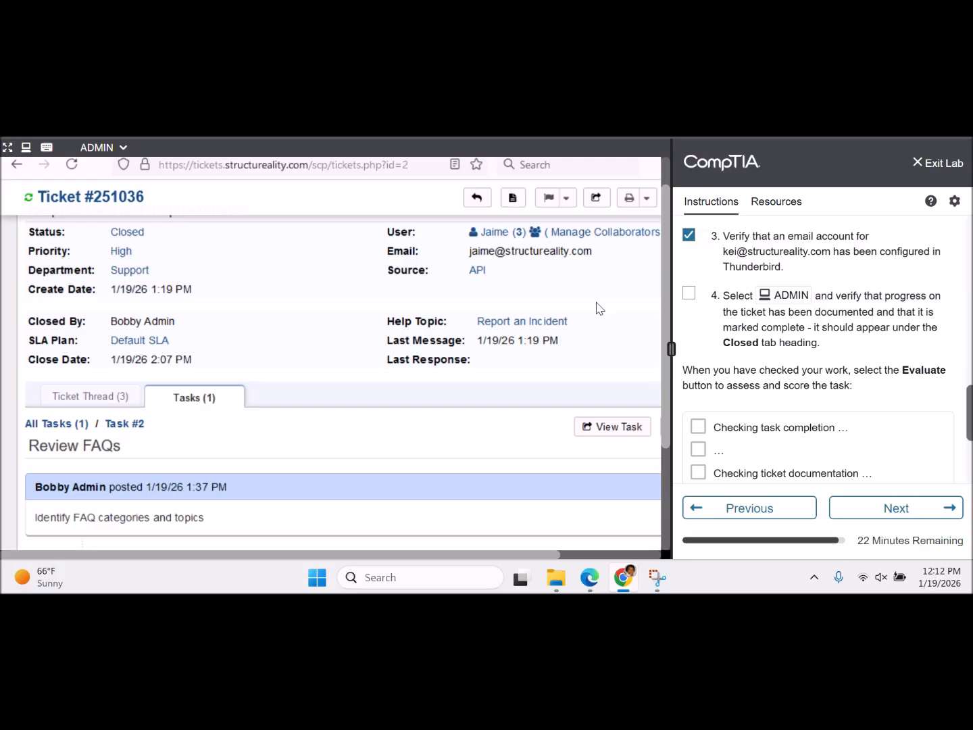
- Open Task #2 on its own page and post the closing update, marking it Completed
left_click(624, 440)
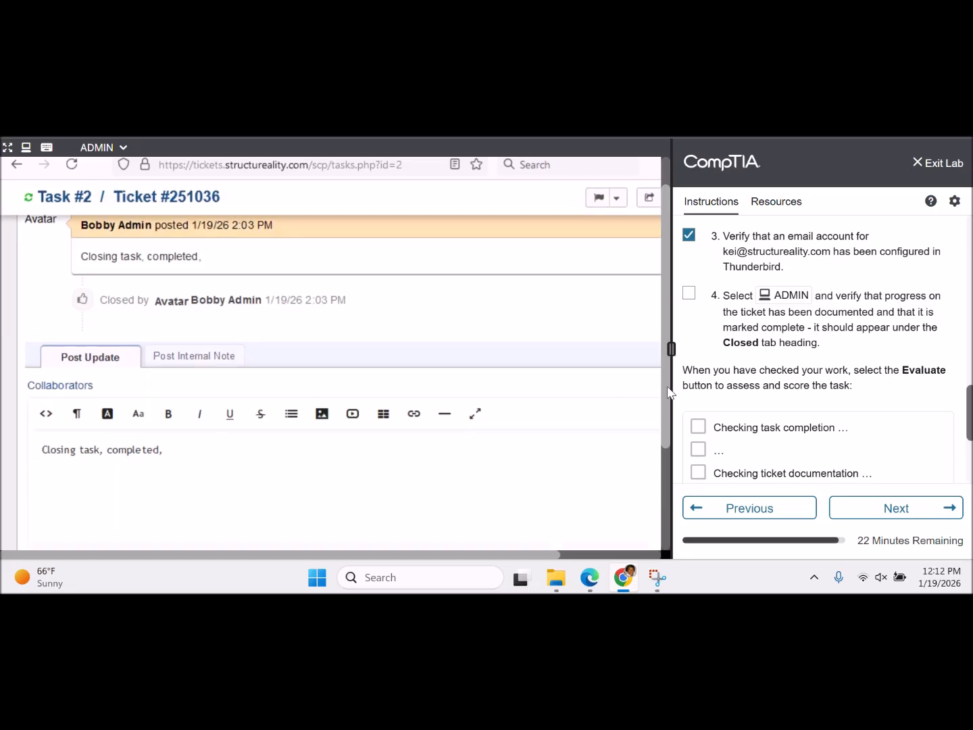
scroll(652, 473, "down", 3)
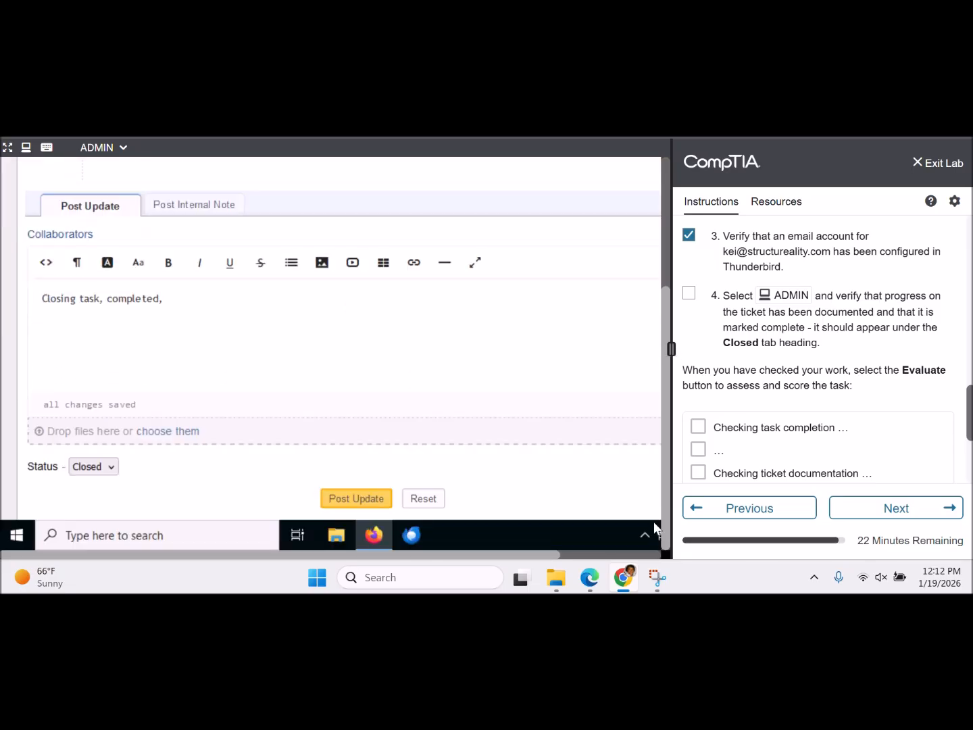
left_click(352, 500)
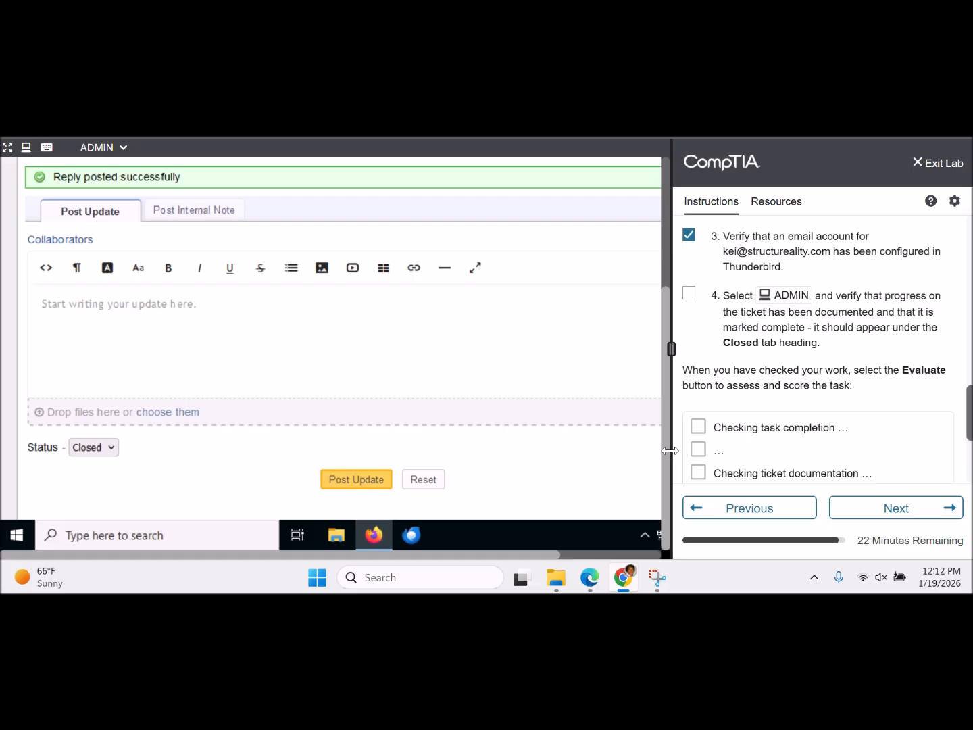
scroll(661, 424, "up", 5)
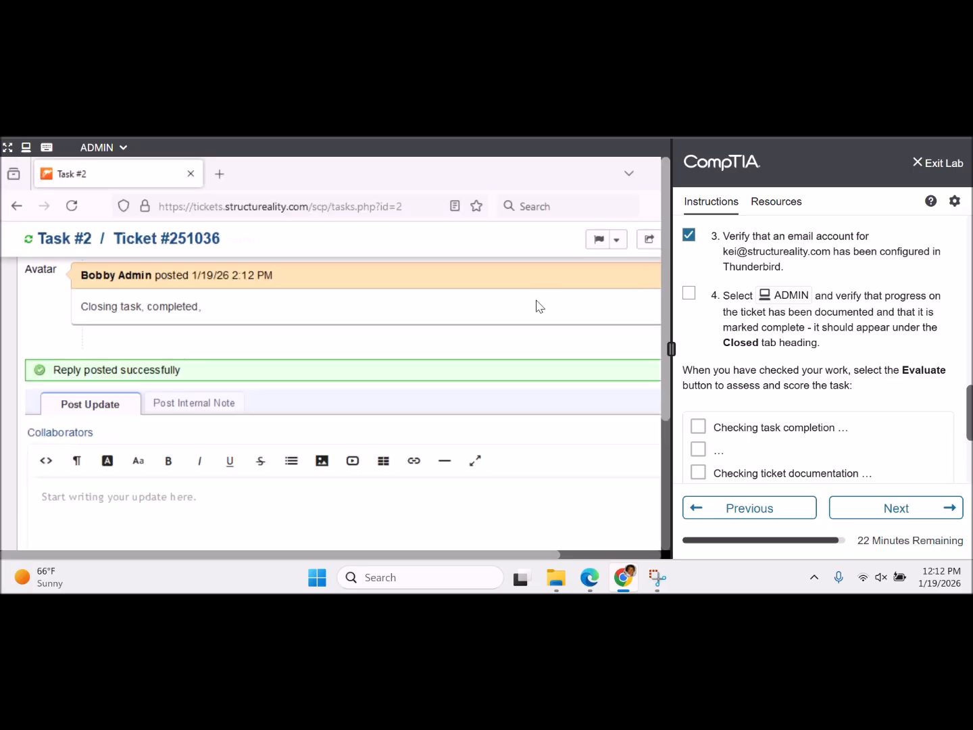
scroll(538, 306, "up", 10)
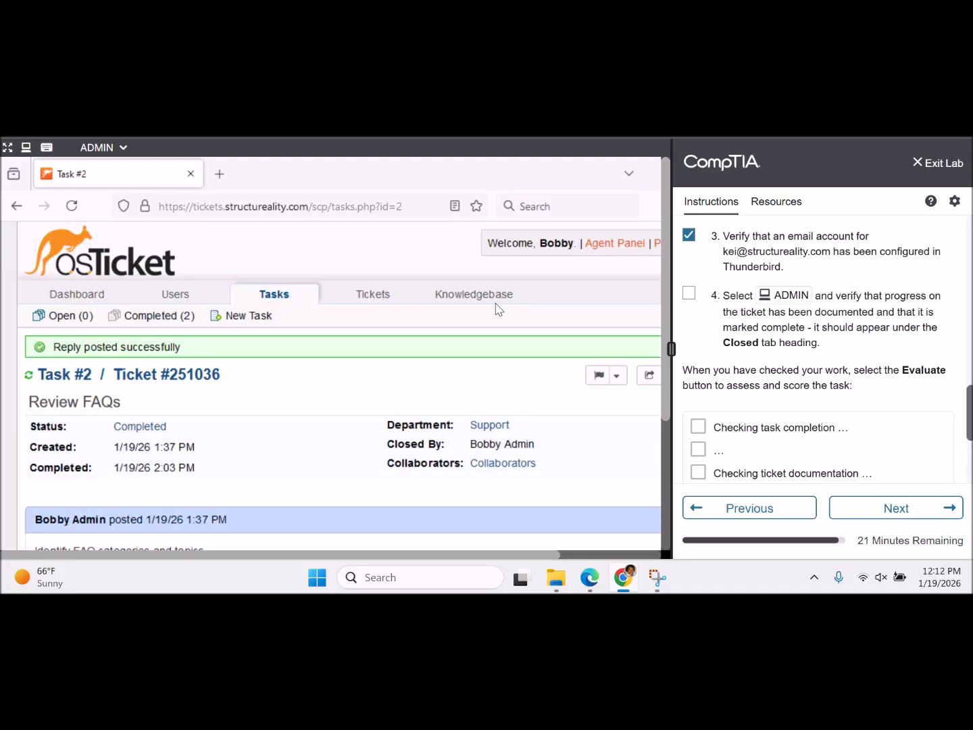
mouse_move(193, 302)
left_click(366, 296)
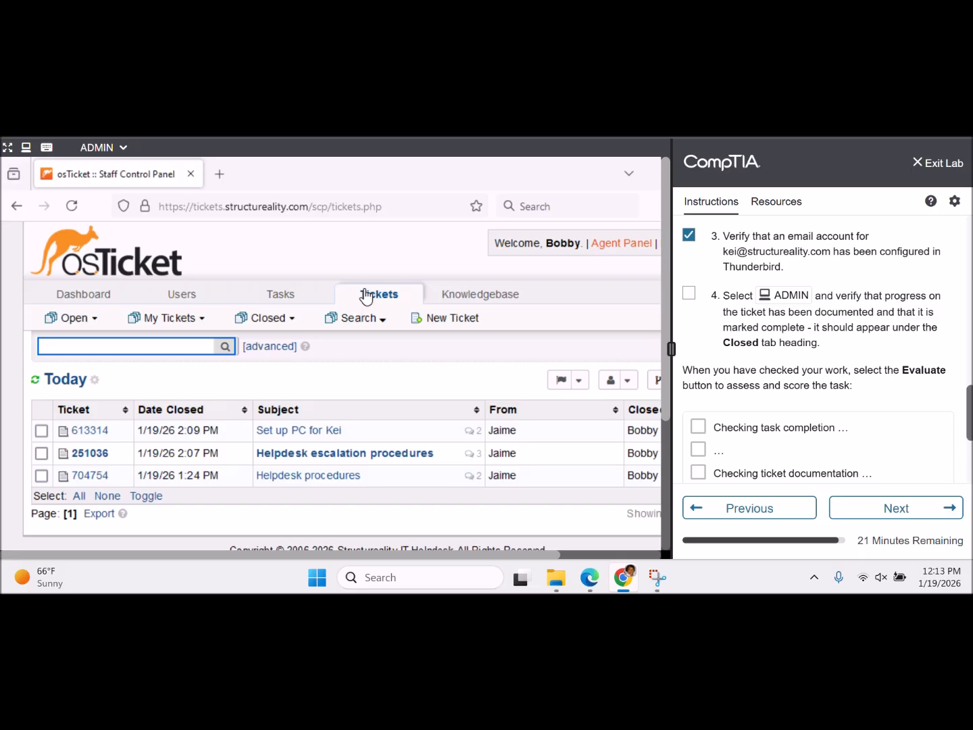
mouse_move(292, 328)
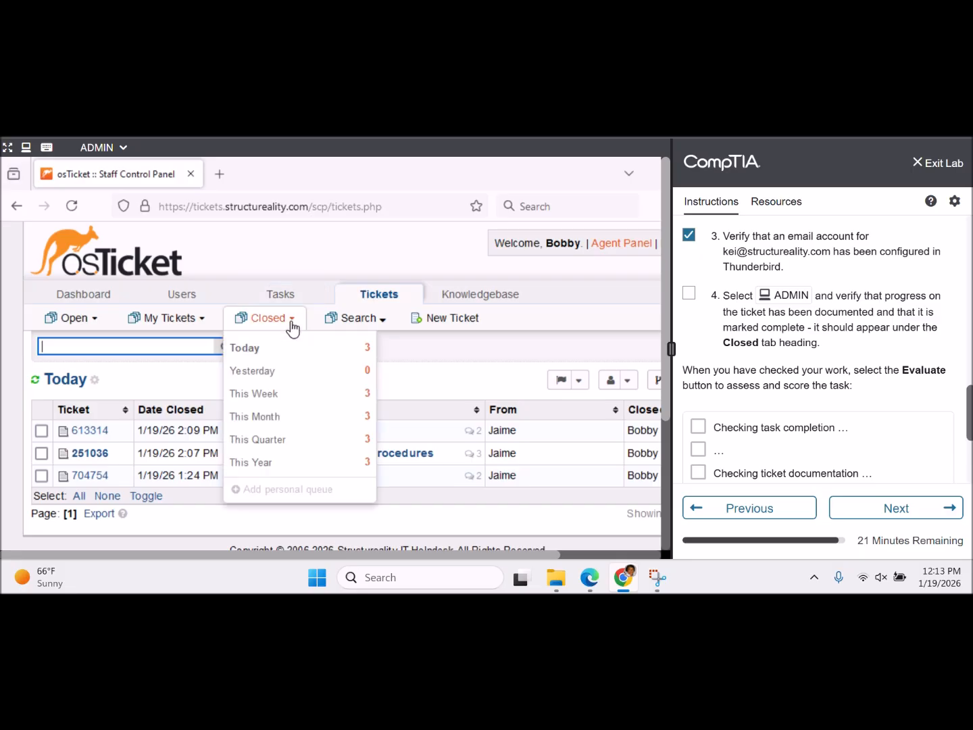
mouse_move(88, 329)
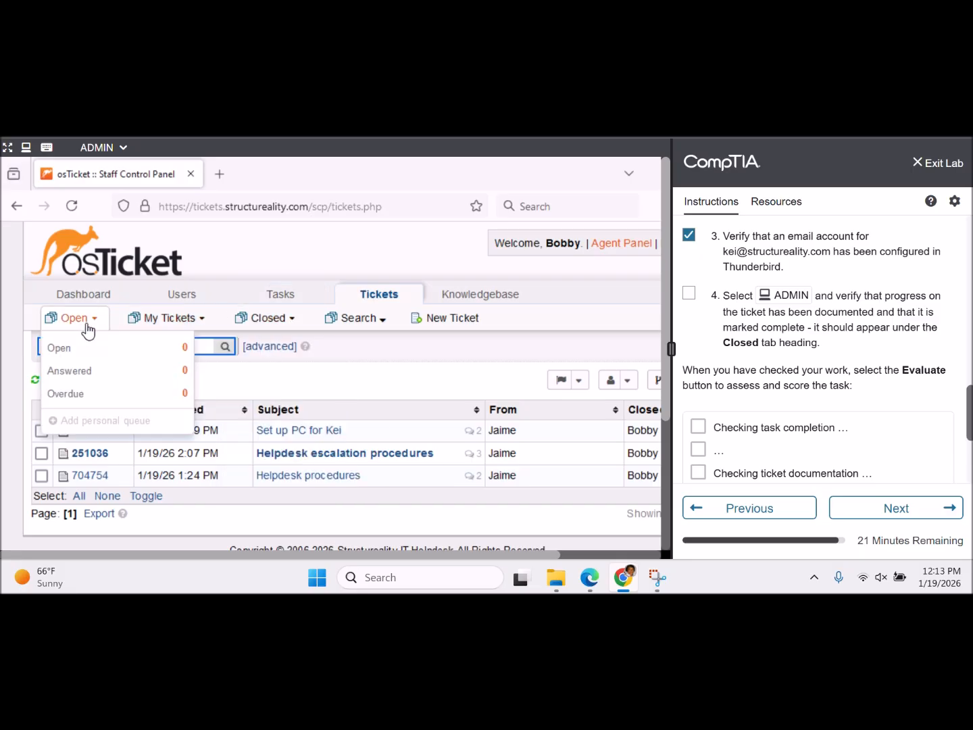
left_click(378, 365)
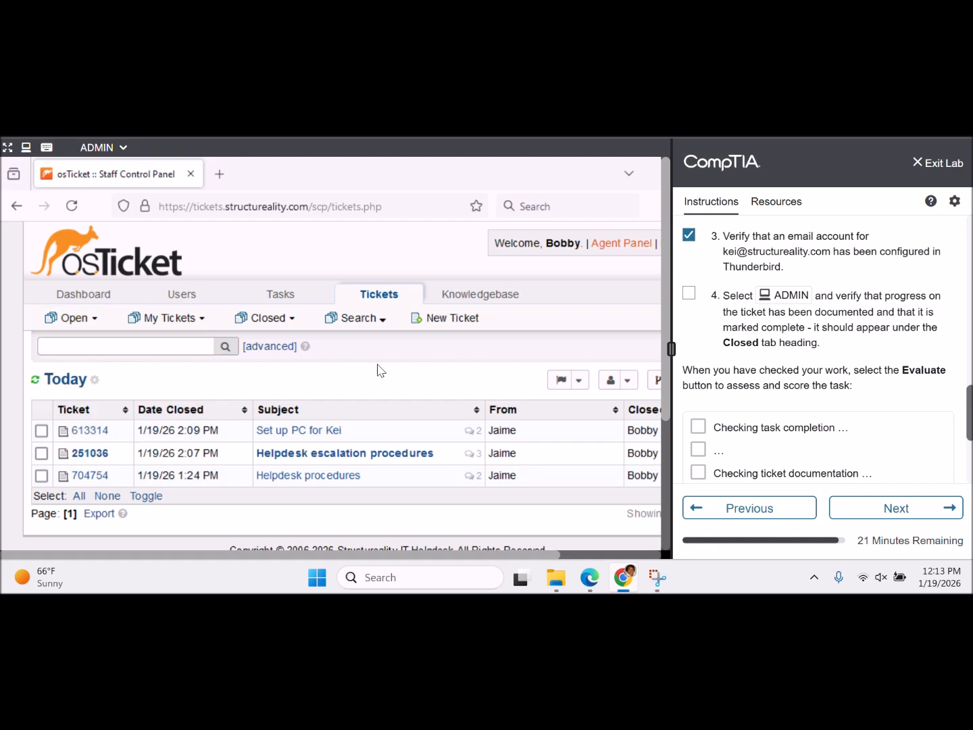
left_click(282, 298)
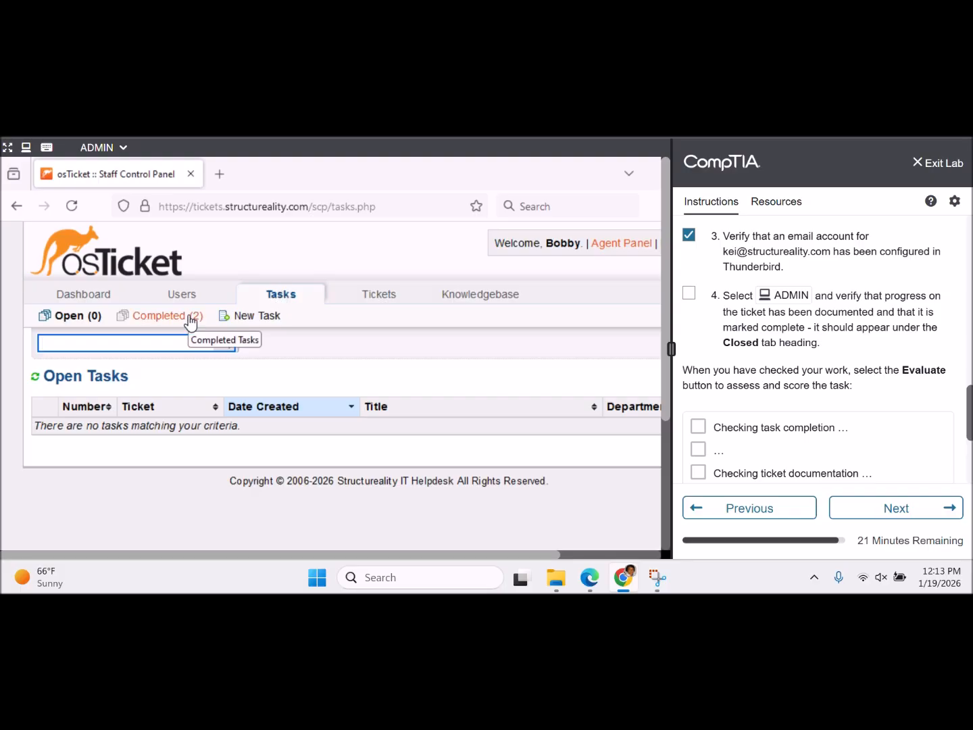
left_click(416, 373)
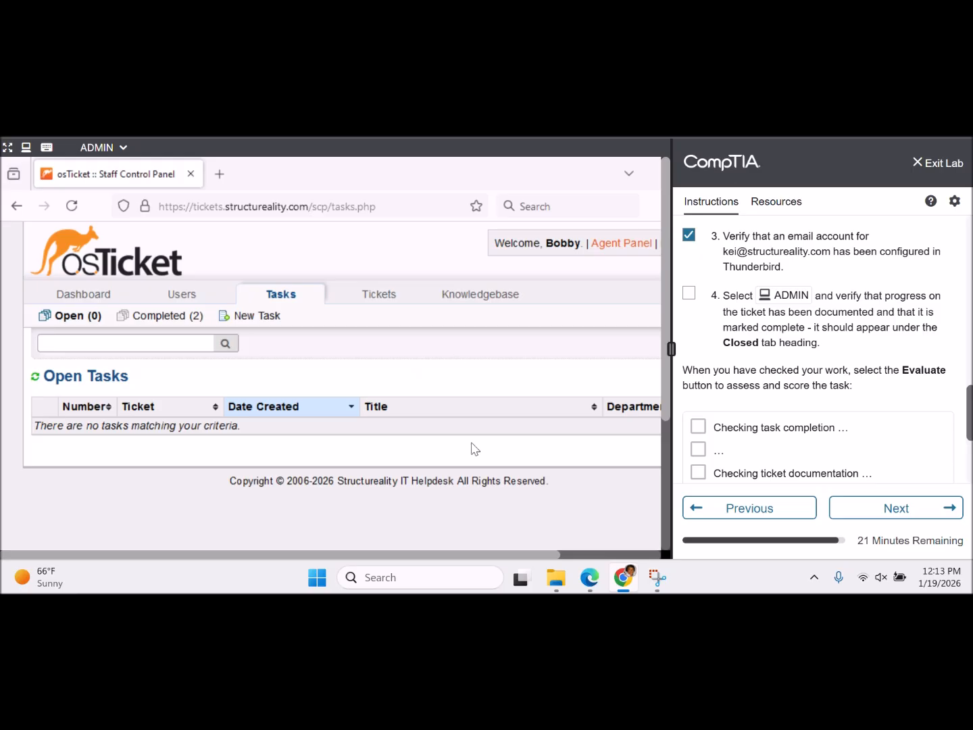
left_click_drag(419, 555, 597, 531)
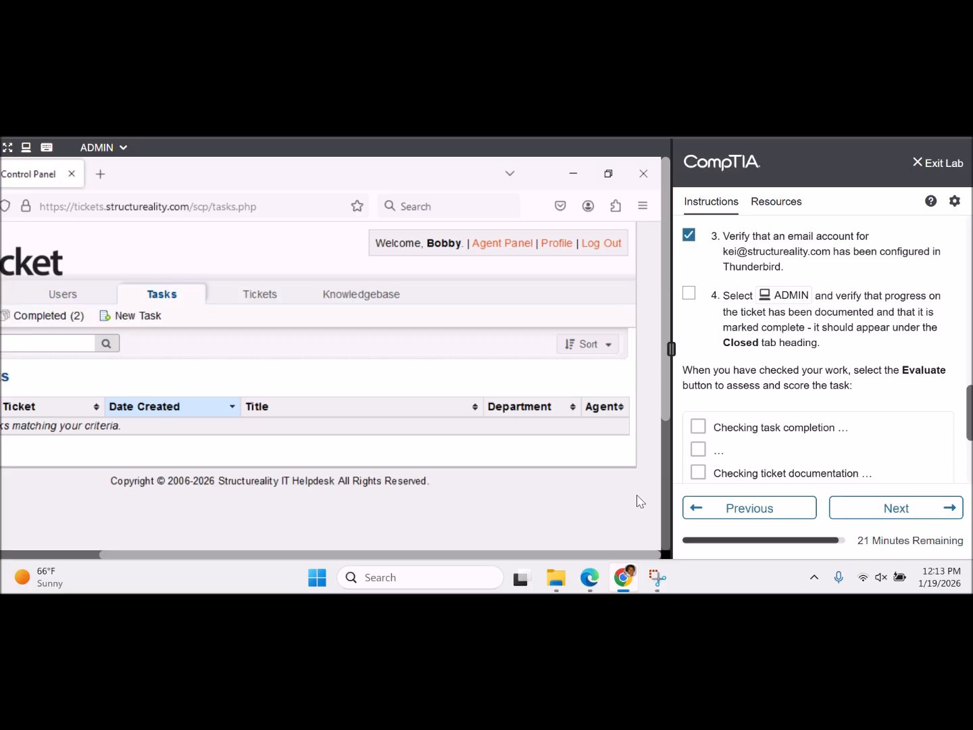
left_click_drag(429, 552, 304, 536)
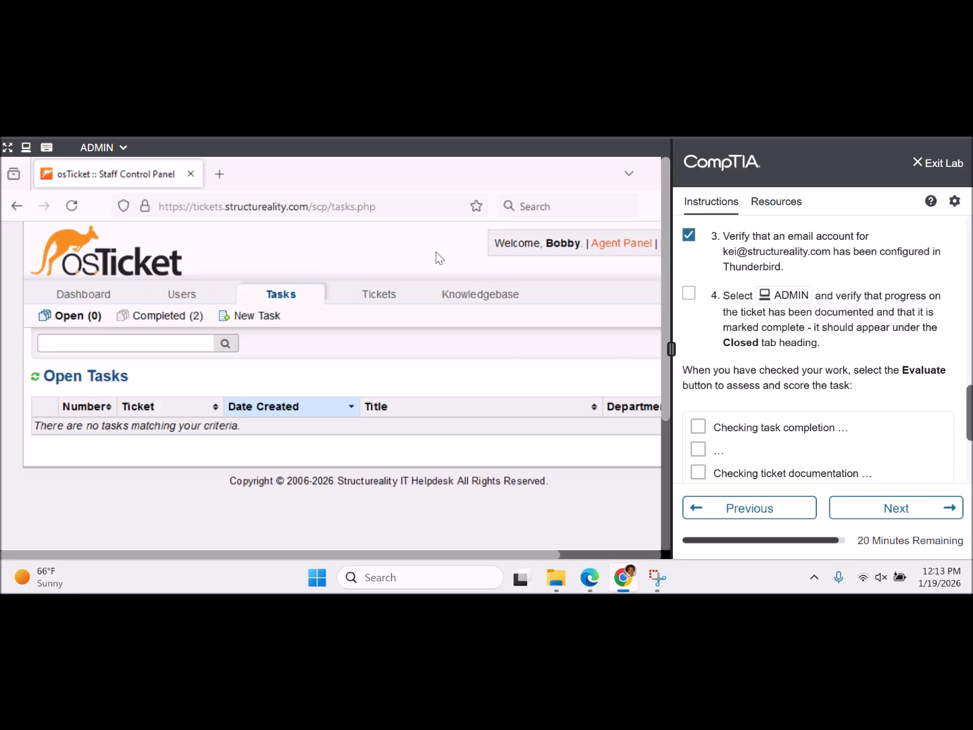
left_click(376, 301)
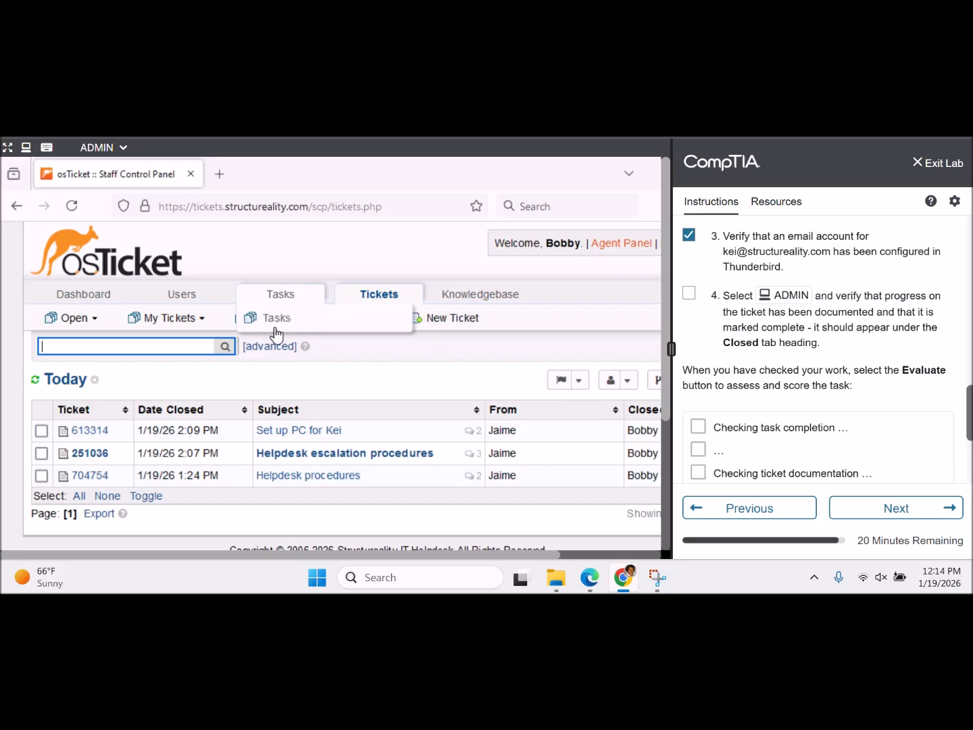
mouse_move(290, 334)
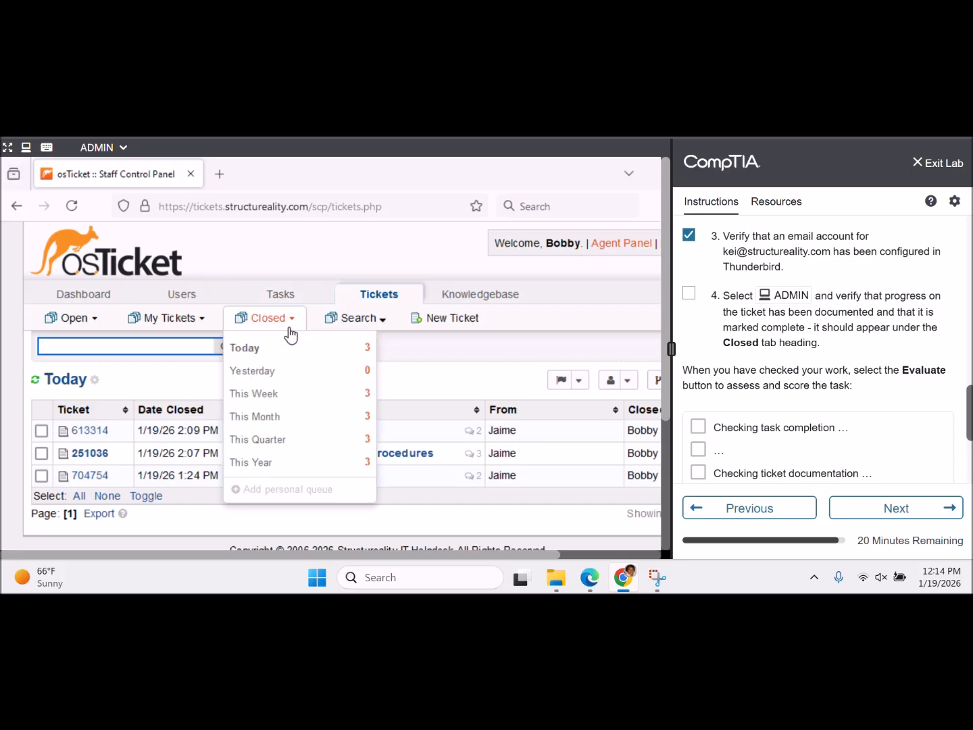
- Show today's closed tickets, tick step 4 in the lab instructions, and scroll down to Evaluate
left_click(325, 348)
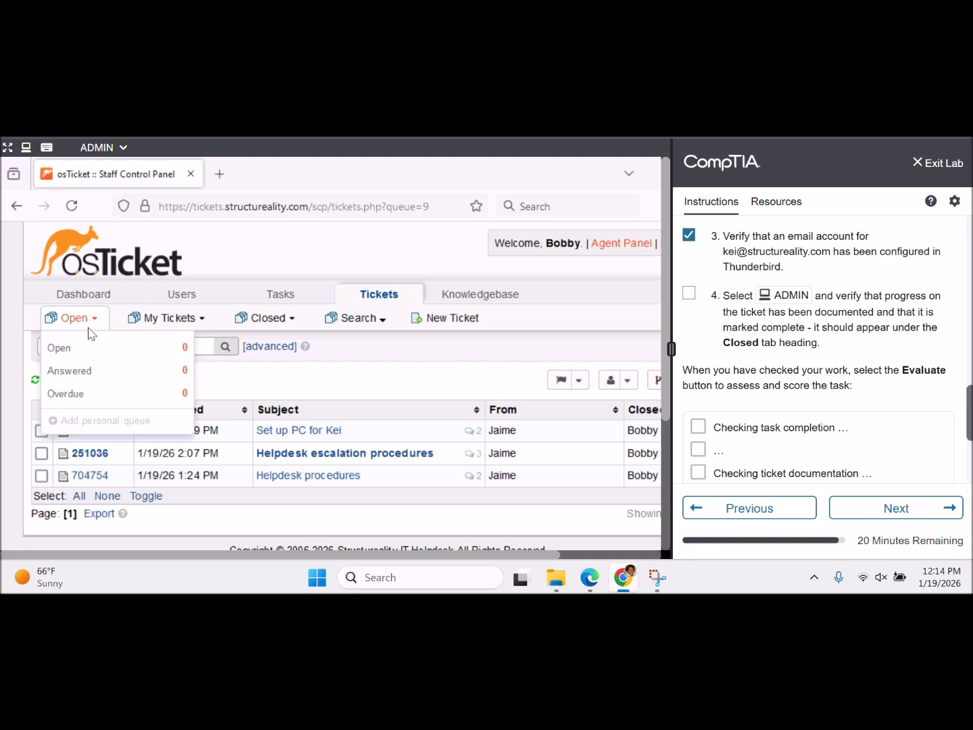
left_click(689, 293)
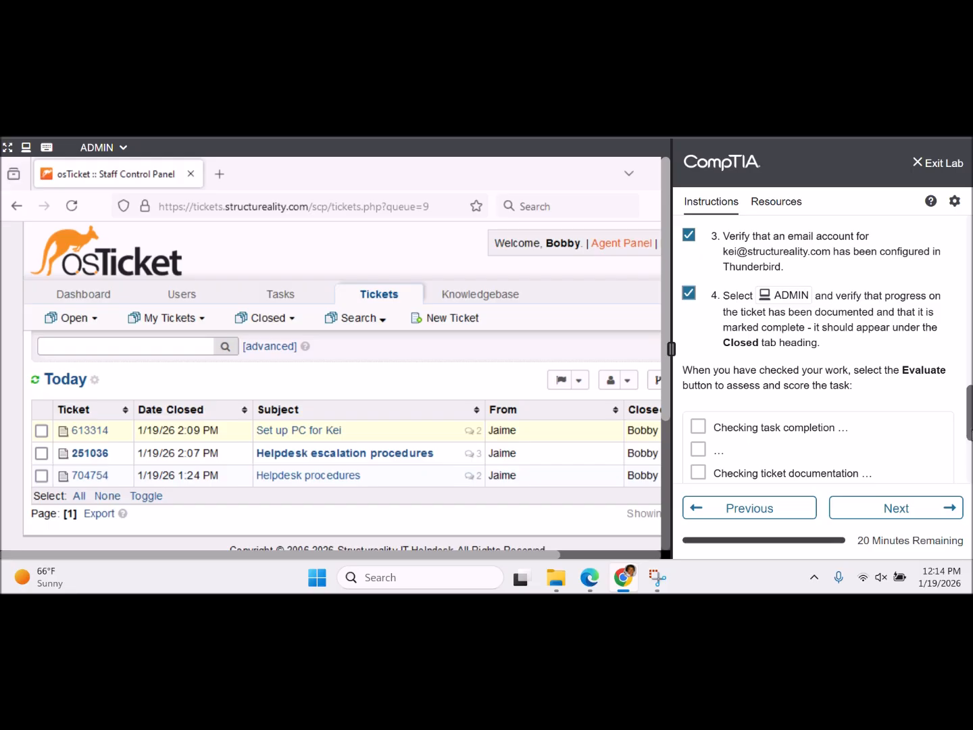
scroll(827, 348, "down", 1)
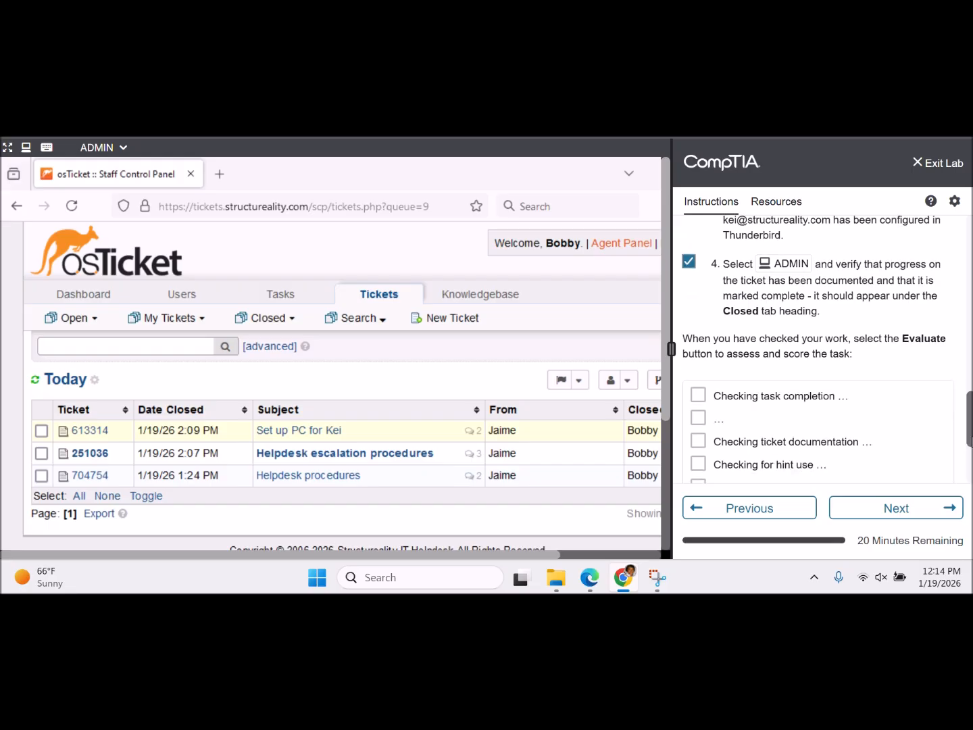
scroll(971, 464, "down", 3)
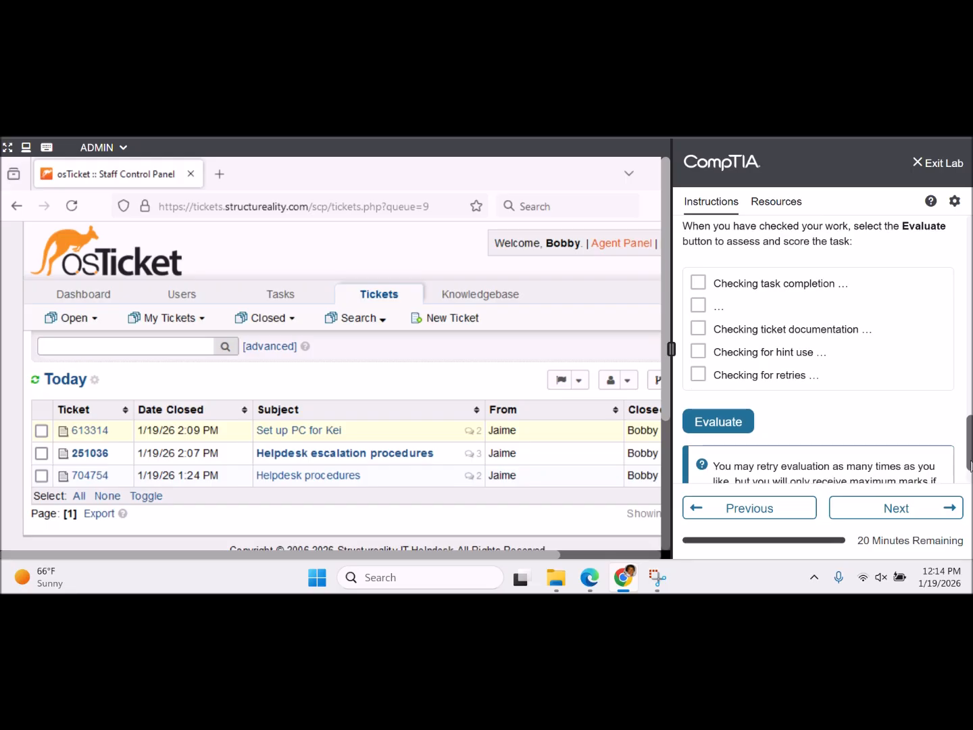
scroll(970, 465, "down", 2)
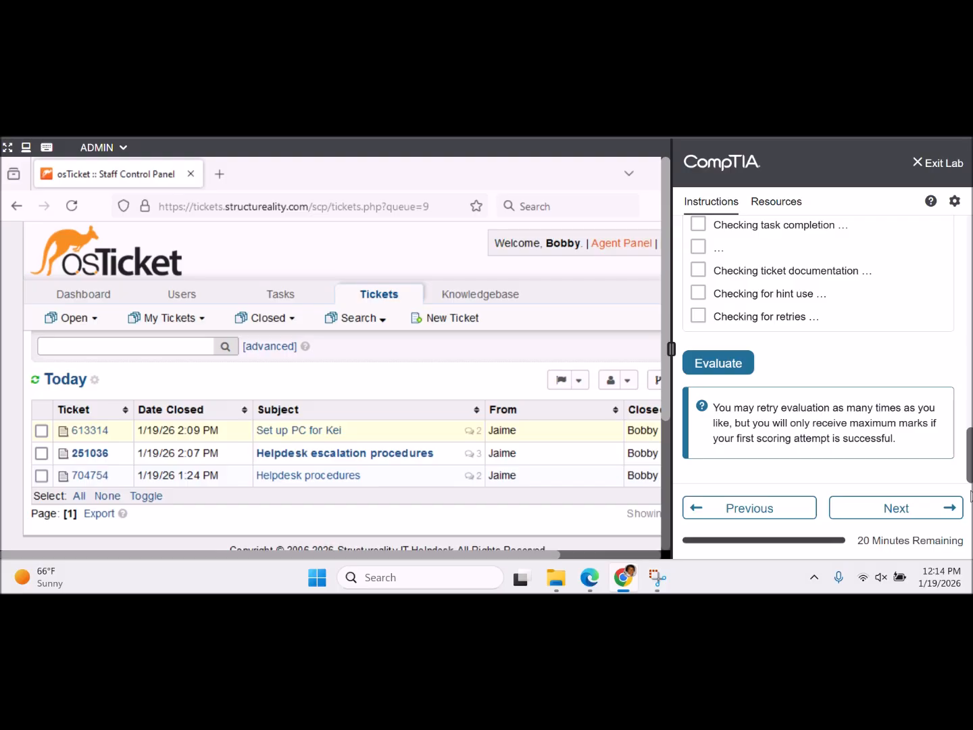
- Evaluate the lab, review the green SUCCESS results, and continue to the Grade lab page
left_click(722, 369)
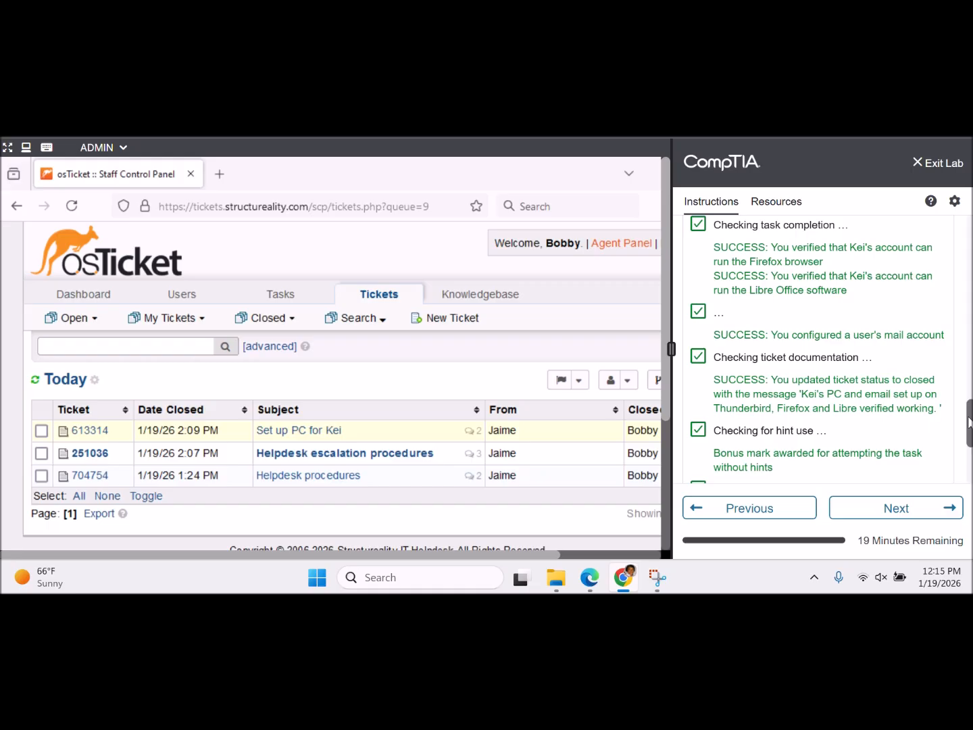
left_click_drag(969, 423, 964, 458)
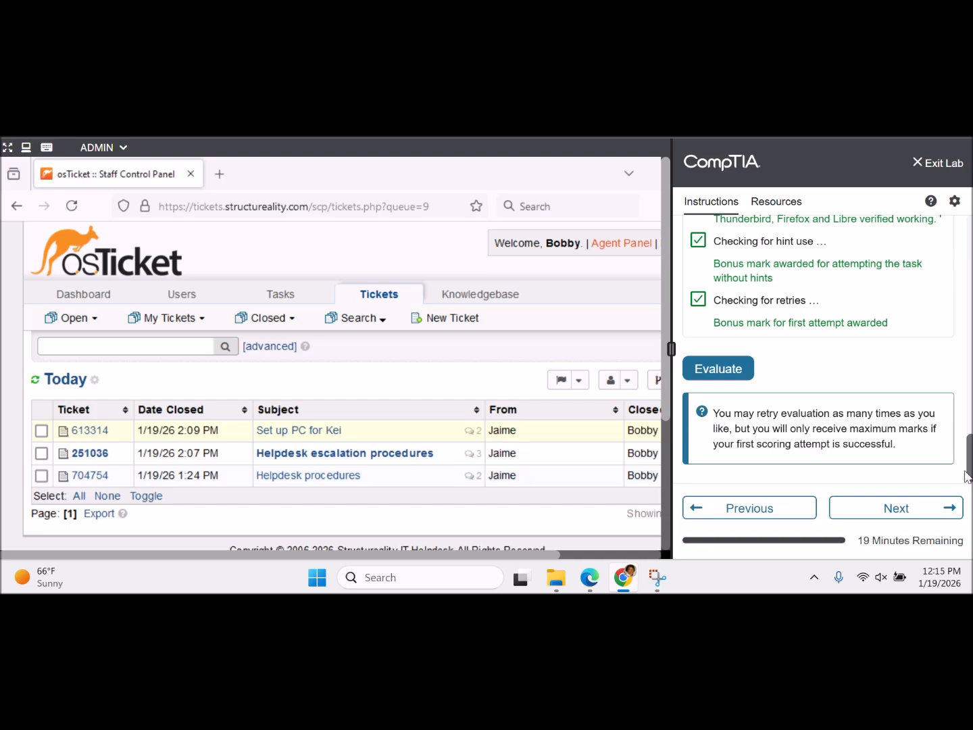
left_click(897, 508)
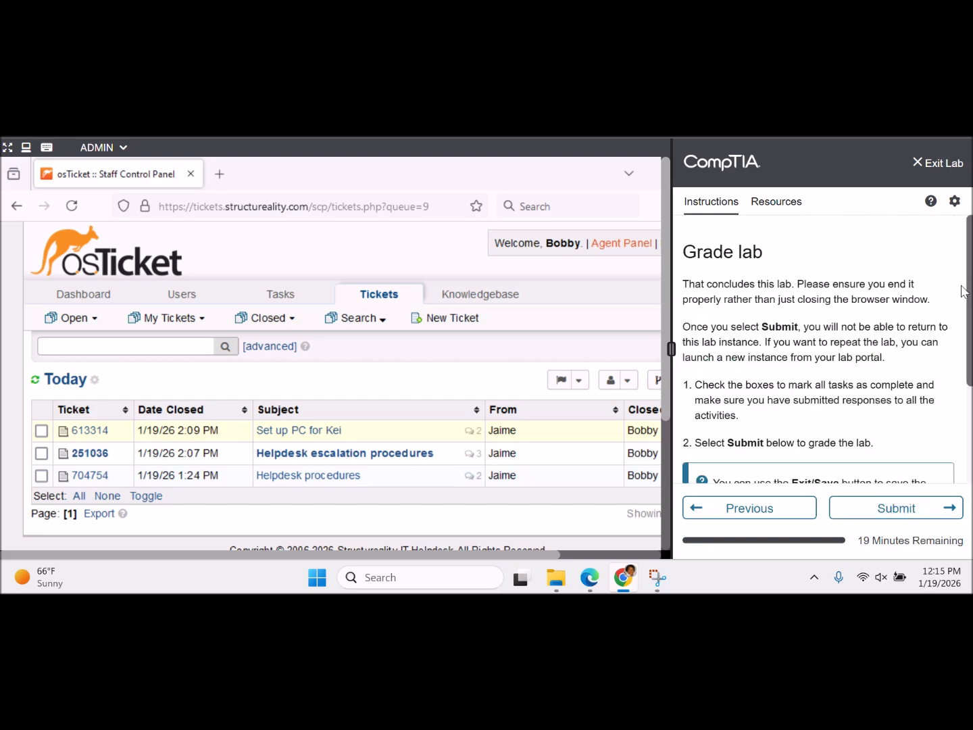
- Review the Grade lab instructions and choose Submit to begin grading the lab
left_click_drag(969, 292, 967, 344)
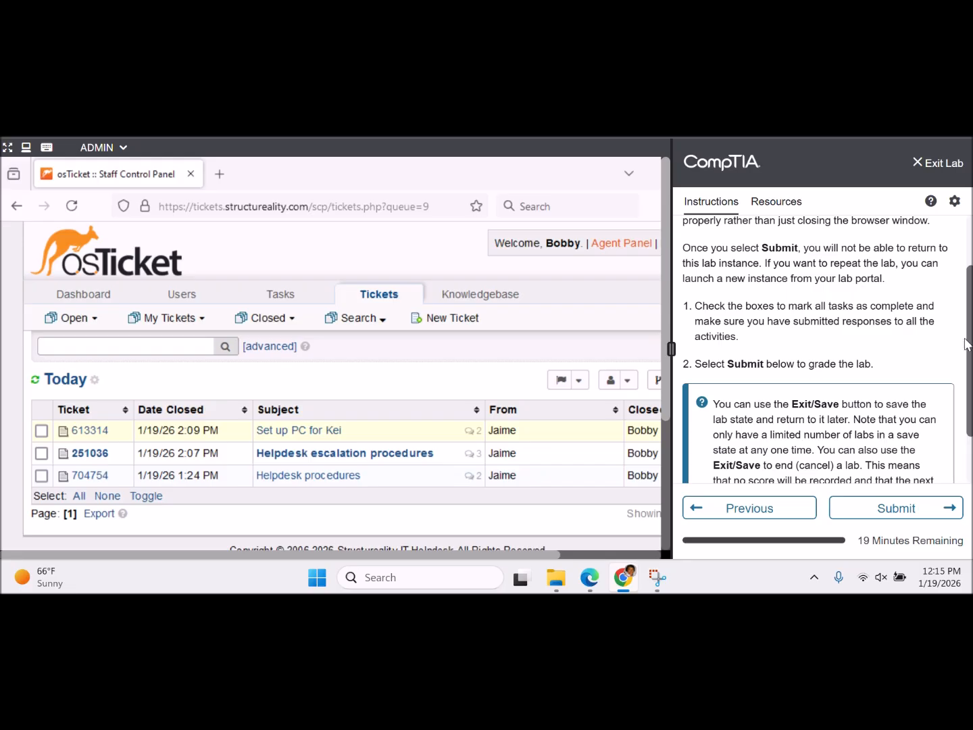
scroll(964, 378, "down", 2)
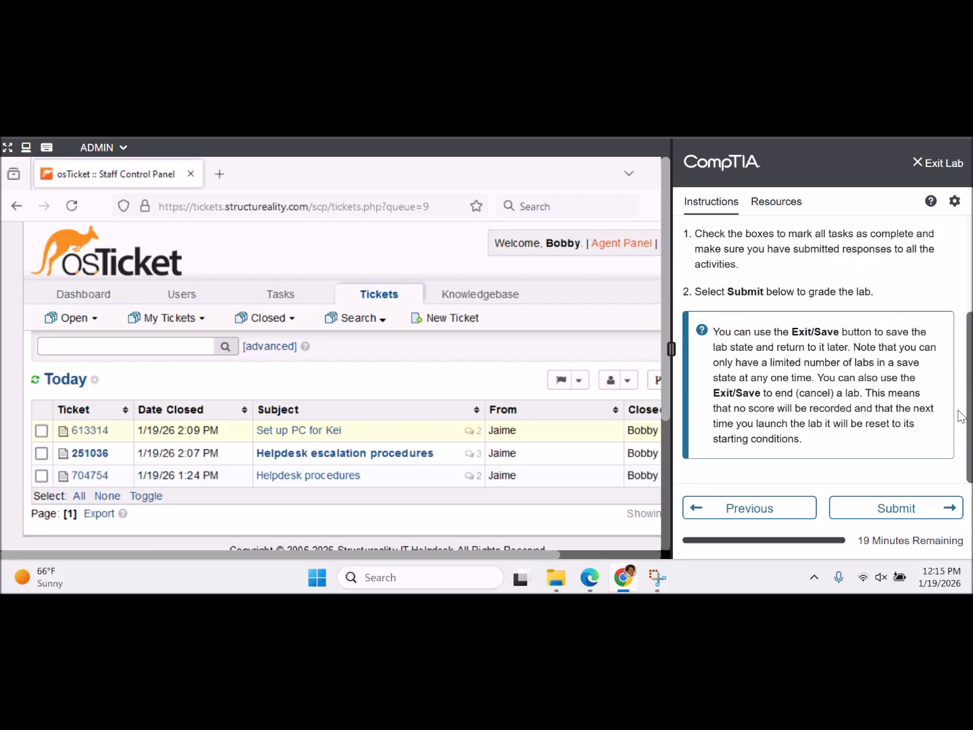
scroll(962, 378, "up", 2)
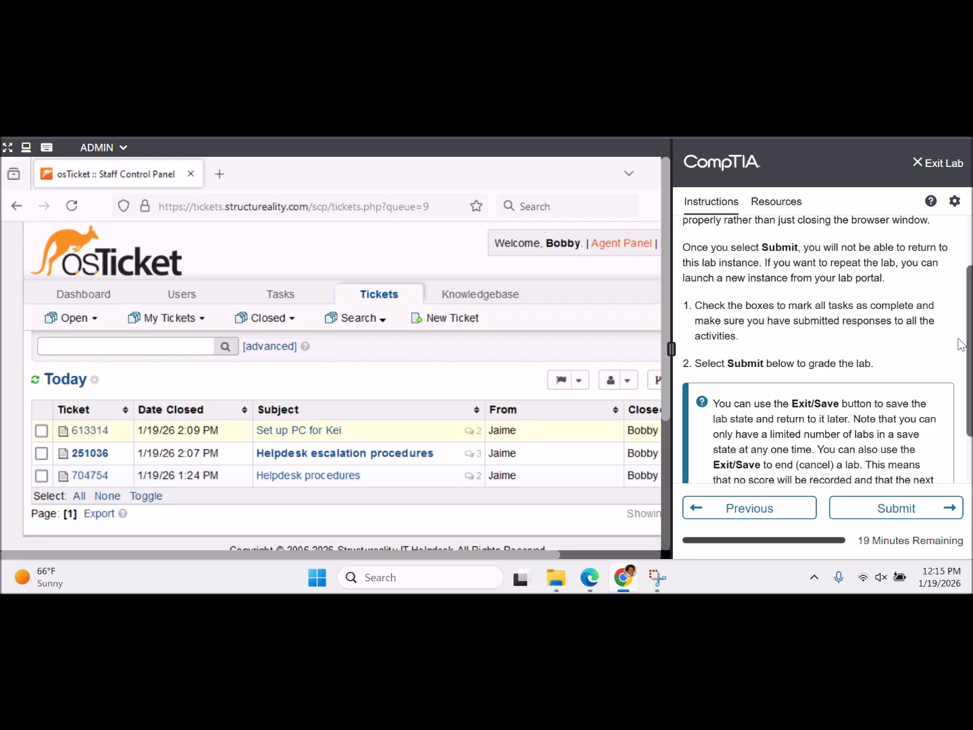
scroll(960, 344, "up", 2)
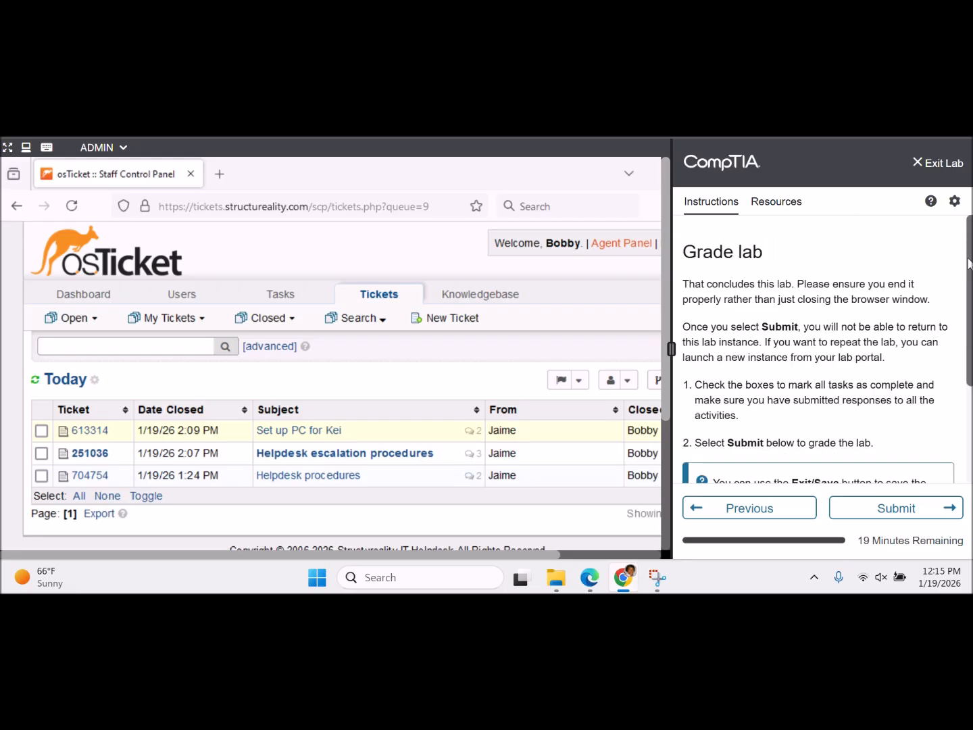
scroll(959, 378, "down", 4)
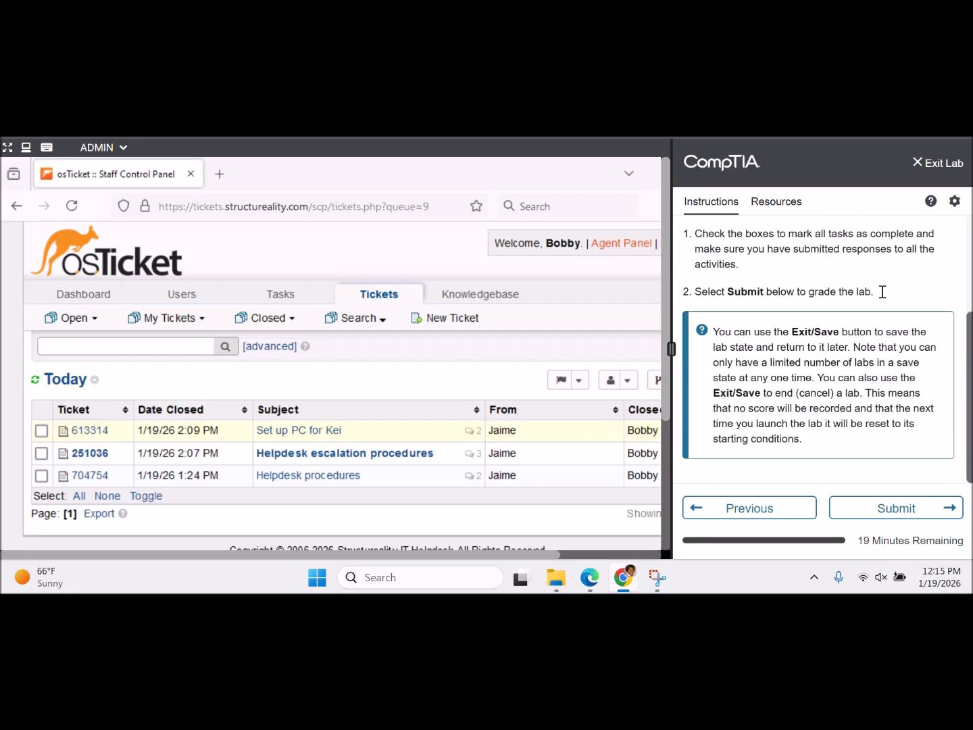
left_click(889, 505)
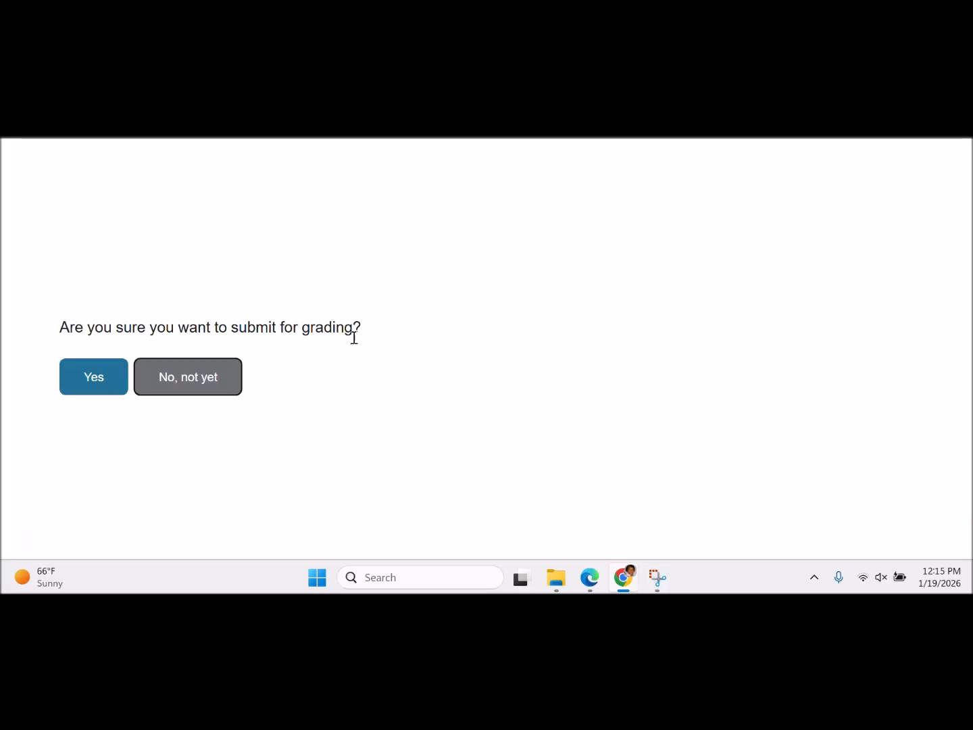
- Confirm the submission and view the 100/100 graded results
left_click(108, 373)
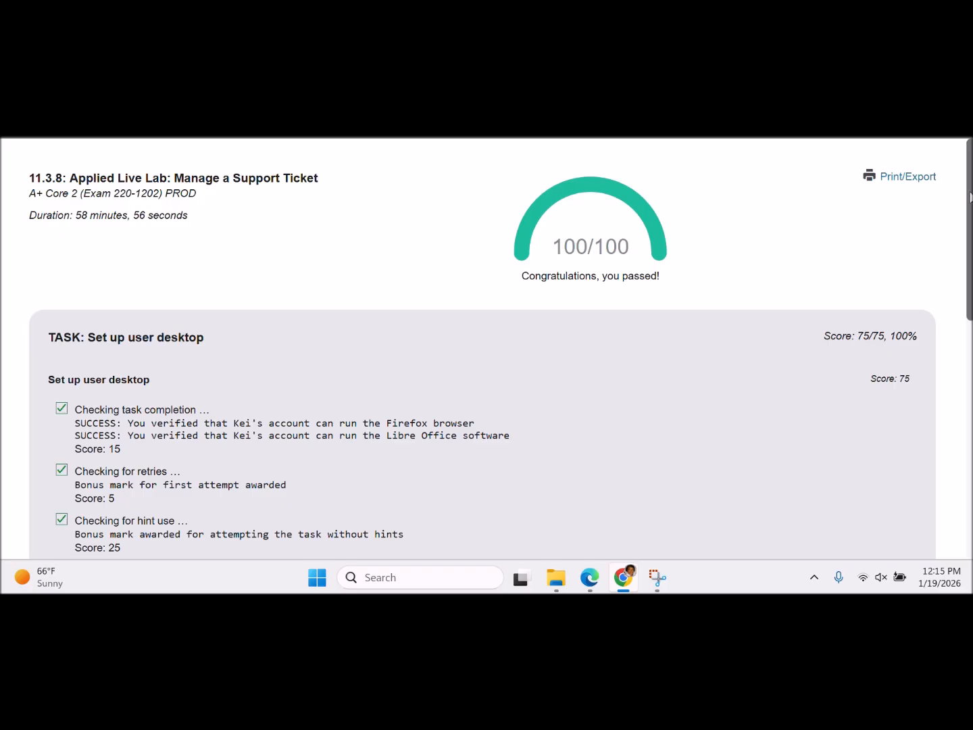
left_click_drag(971, 197, 937, 183)
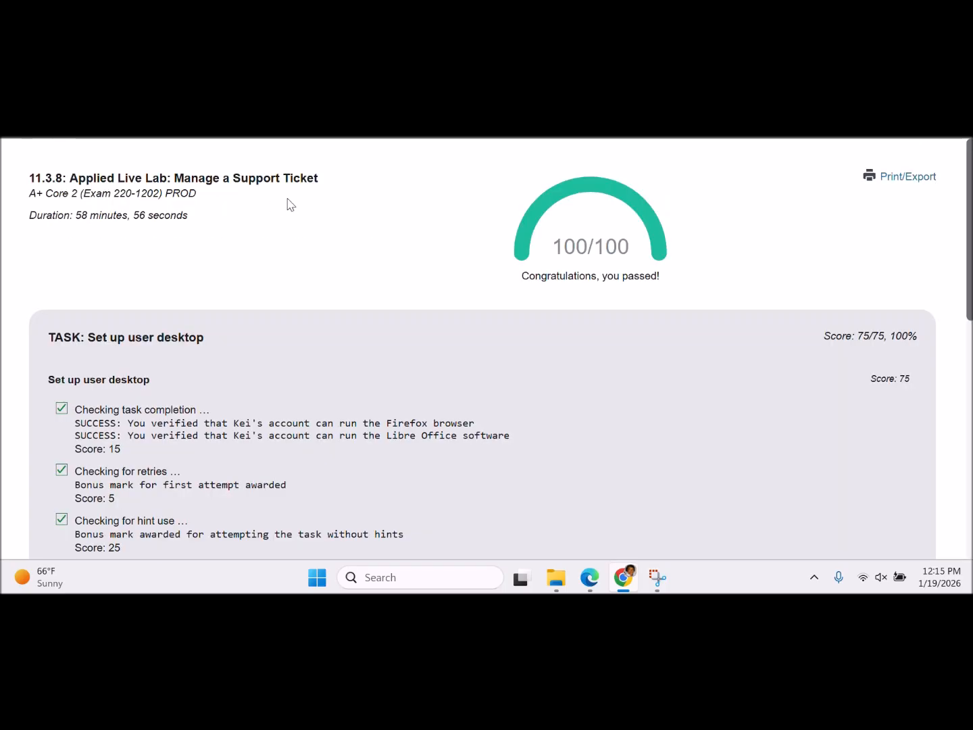
- Open the Print/Export dialog for the results page with Save as PDF as destination
left_click(883, 179)
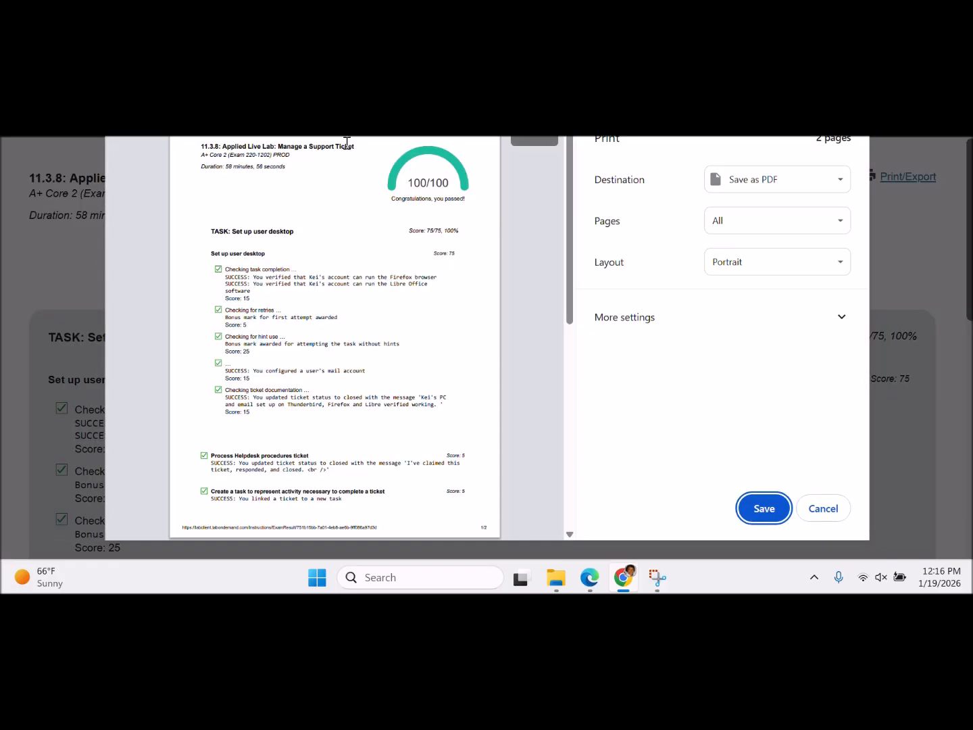
mouse_move(361, 147)
left_mouse_down()
mouse_move(195, 150)
mouse_move(361, 148)
left_mouse_up()
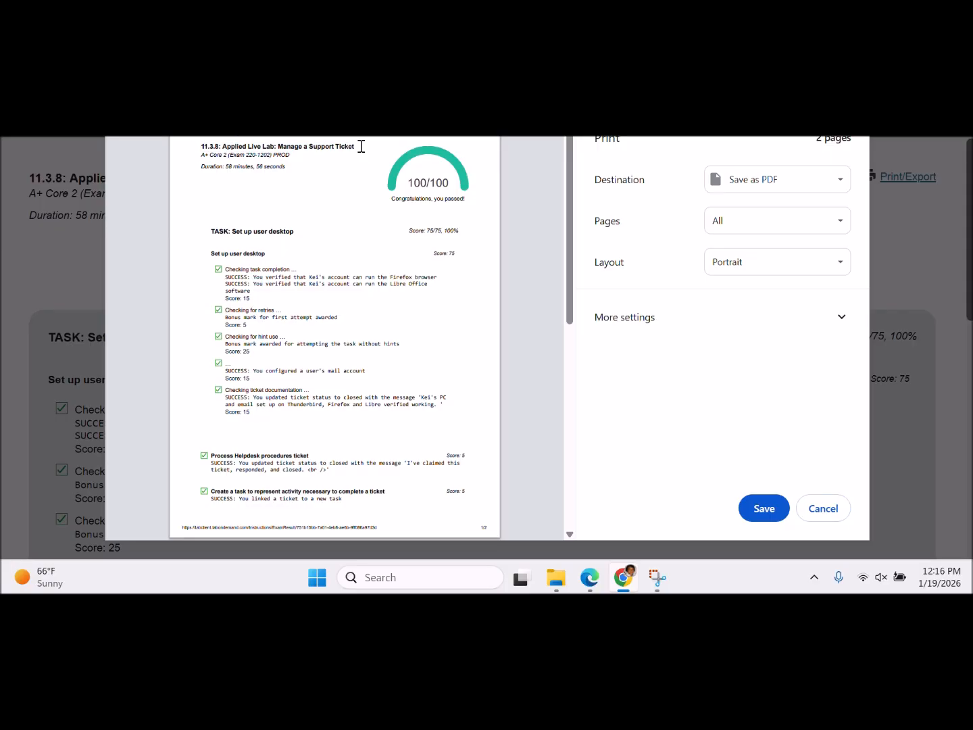
left_click_drag(361, 146, 198, 148)
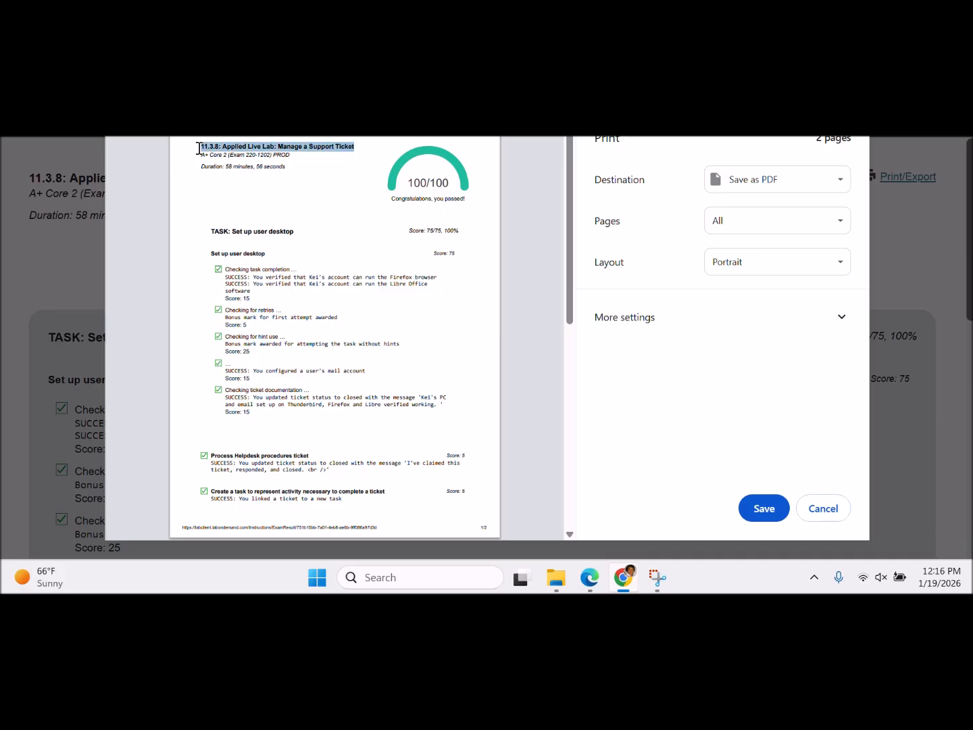